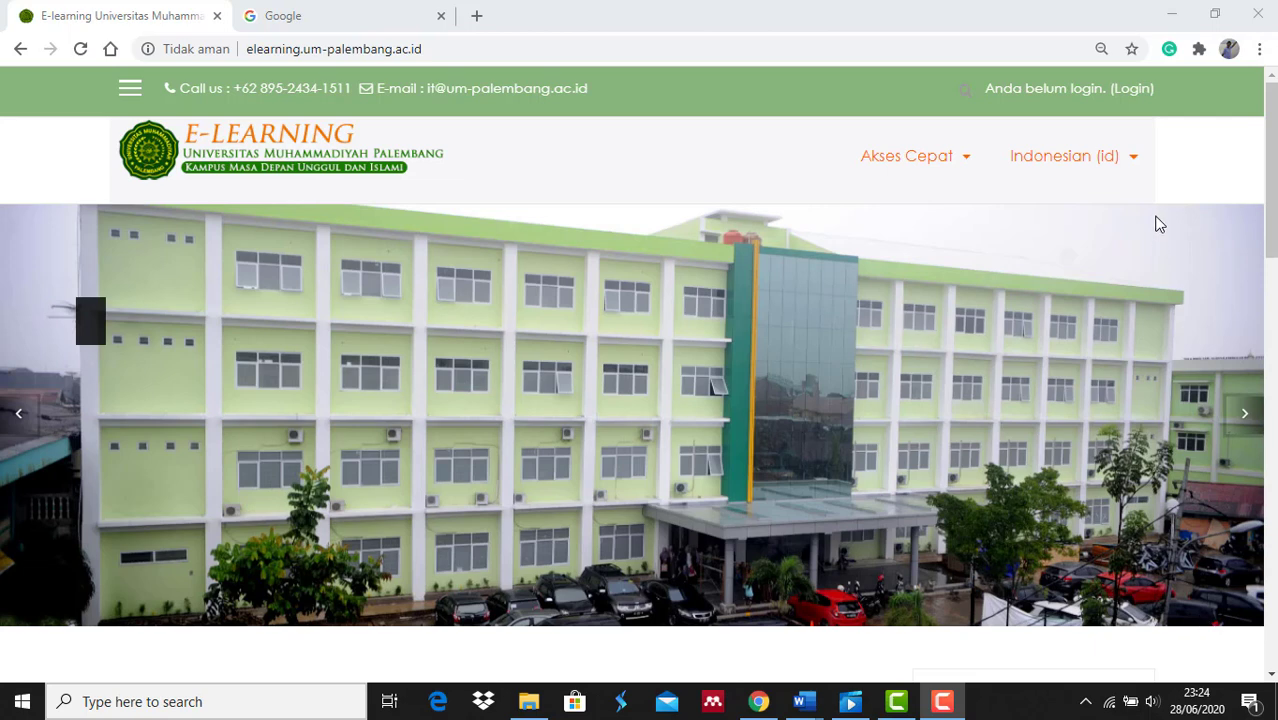
Step: Log in to the e-learning site using the saved username and account password
left_click(1135, 95)
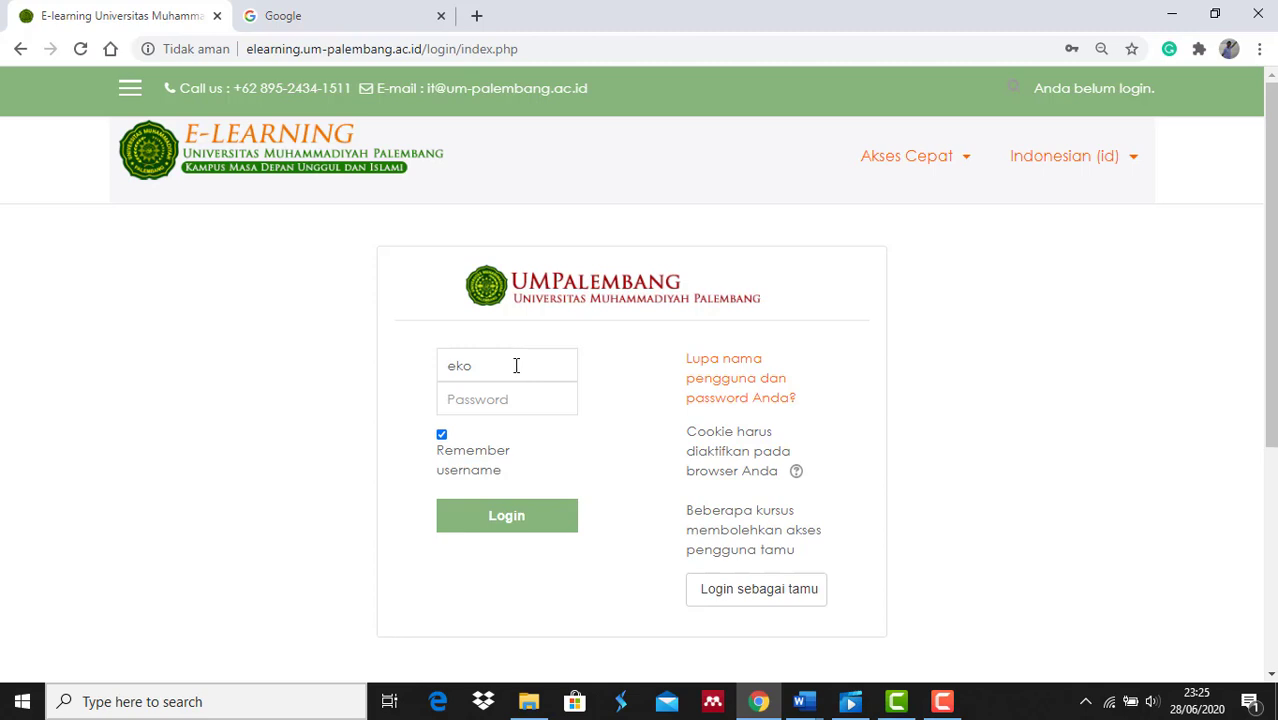
left_click(516, 366)
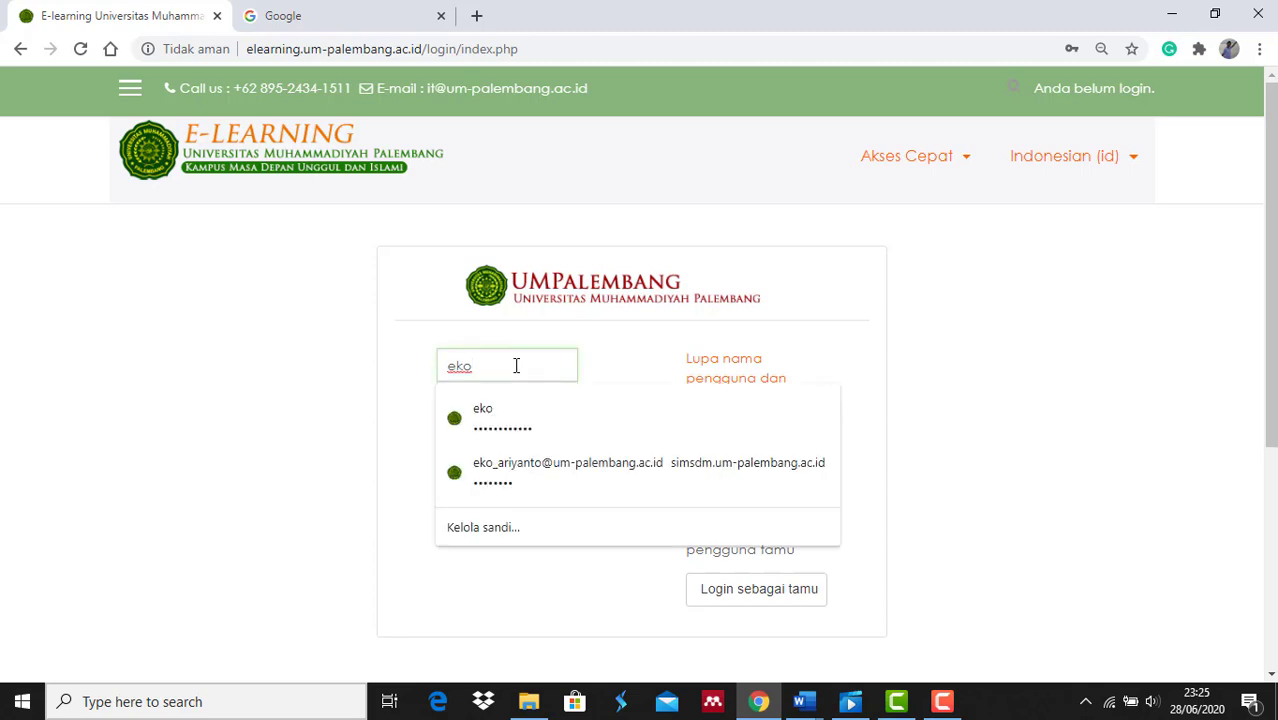
left_click(501, 419)
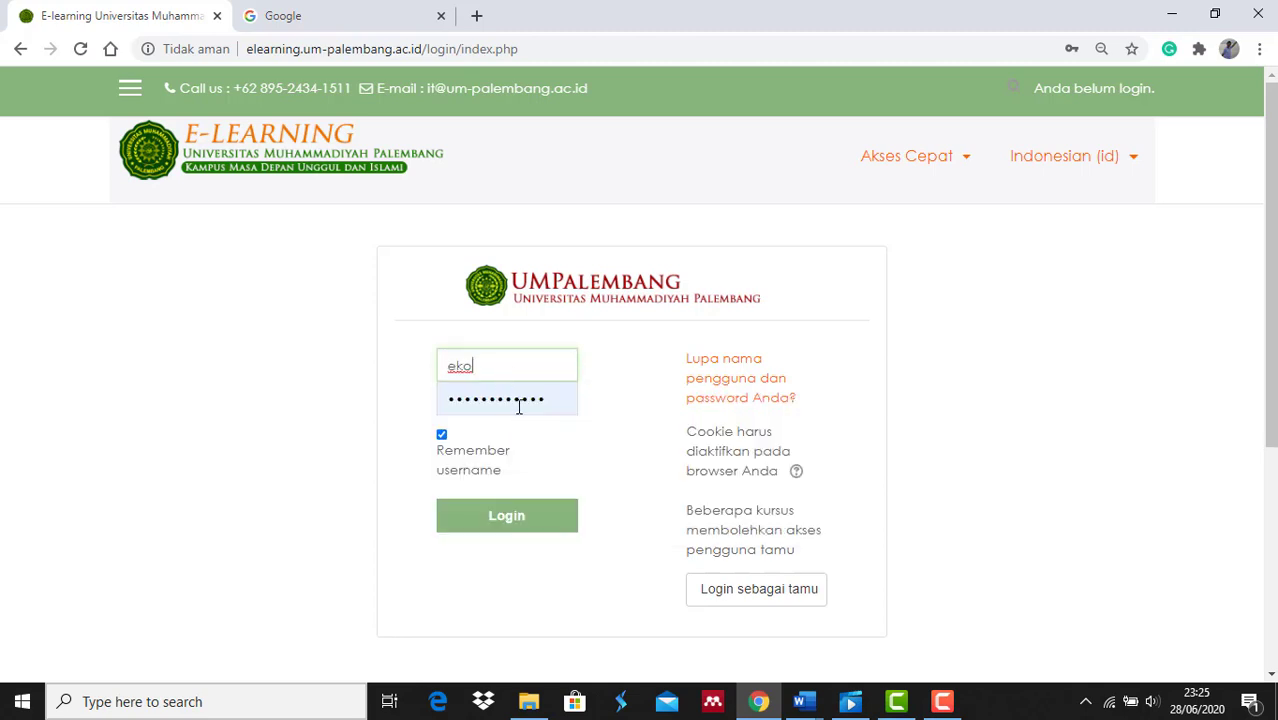
left_click(527, 524)
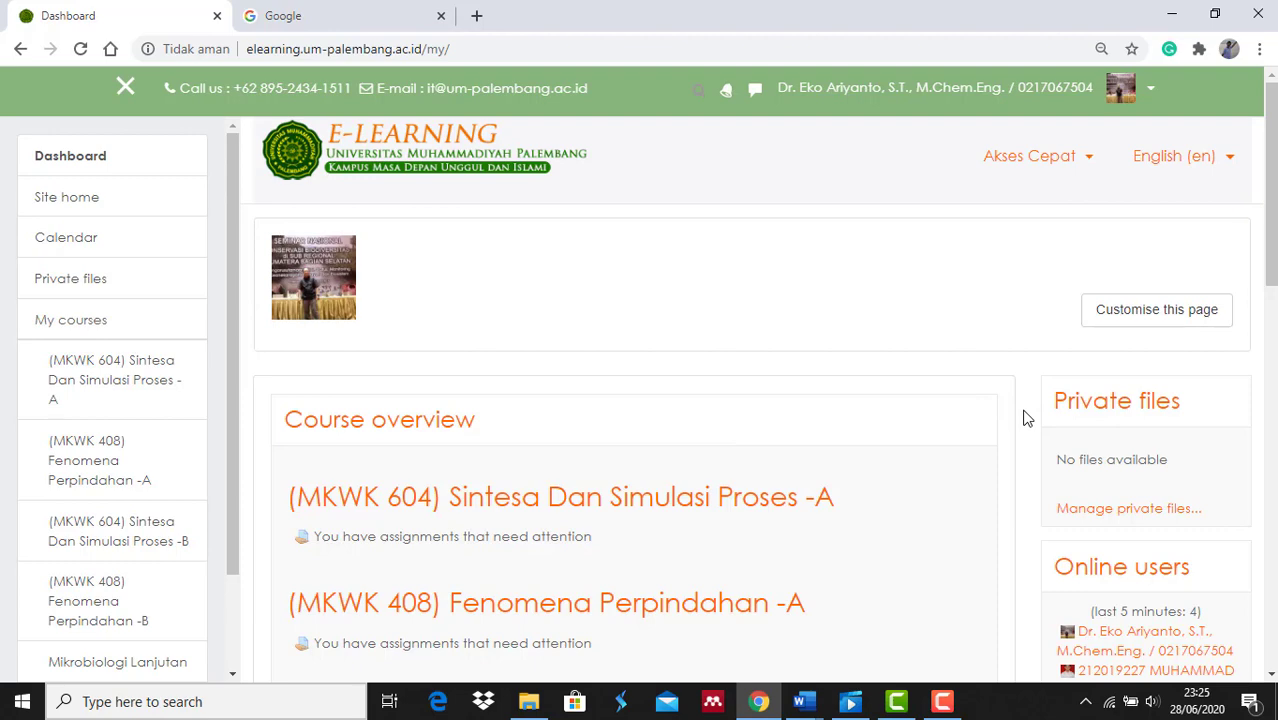
Step: Open the course (MKWK 604) Sintesa Dan Simulasi Proses -A from the course overview
scroll(1027, 418, "down", 3)
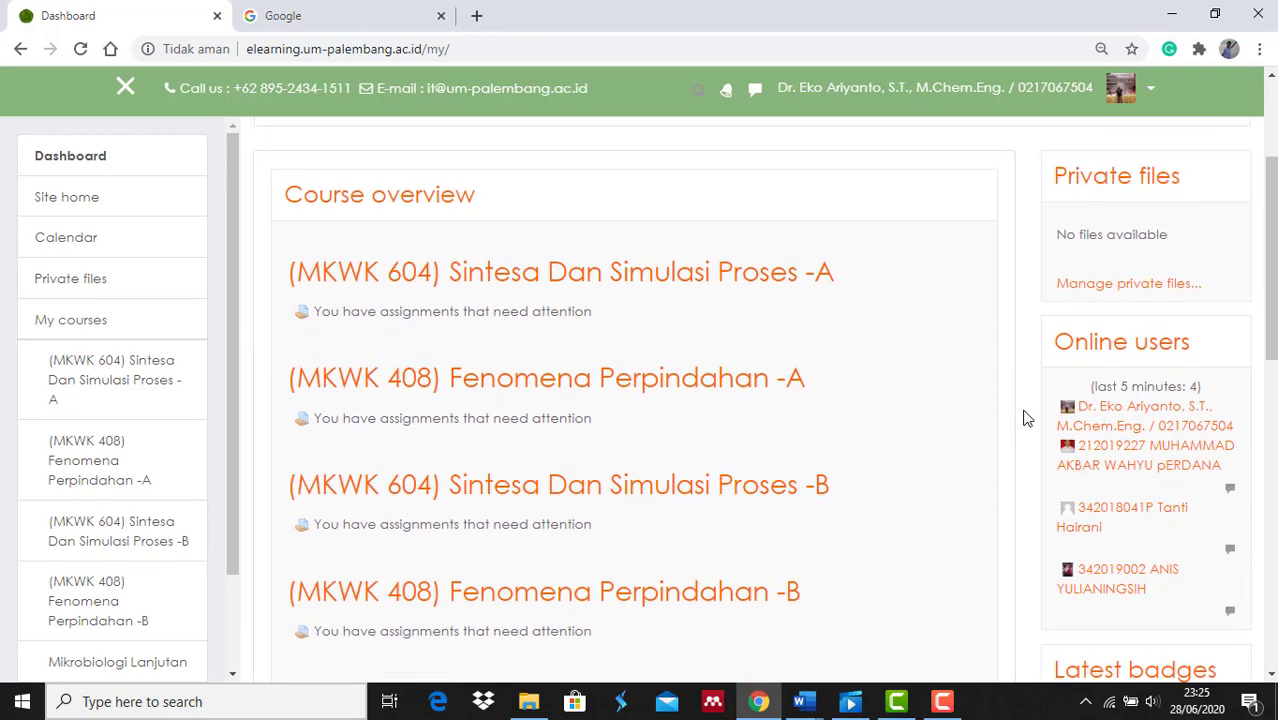
scroll(1027, 418, "down", 2)
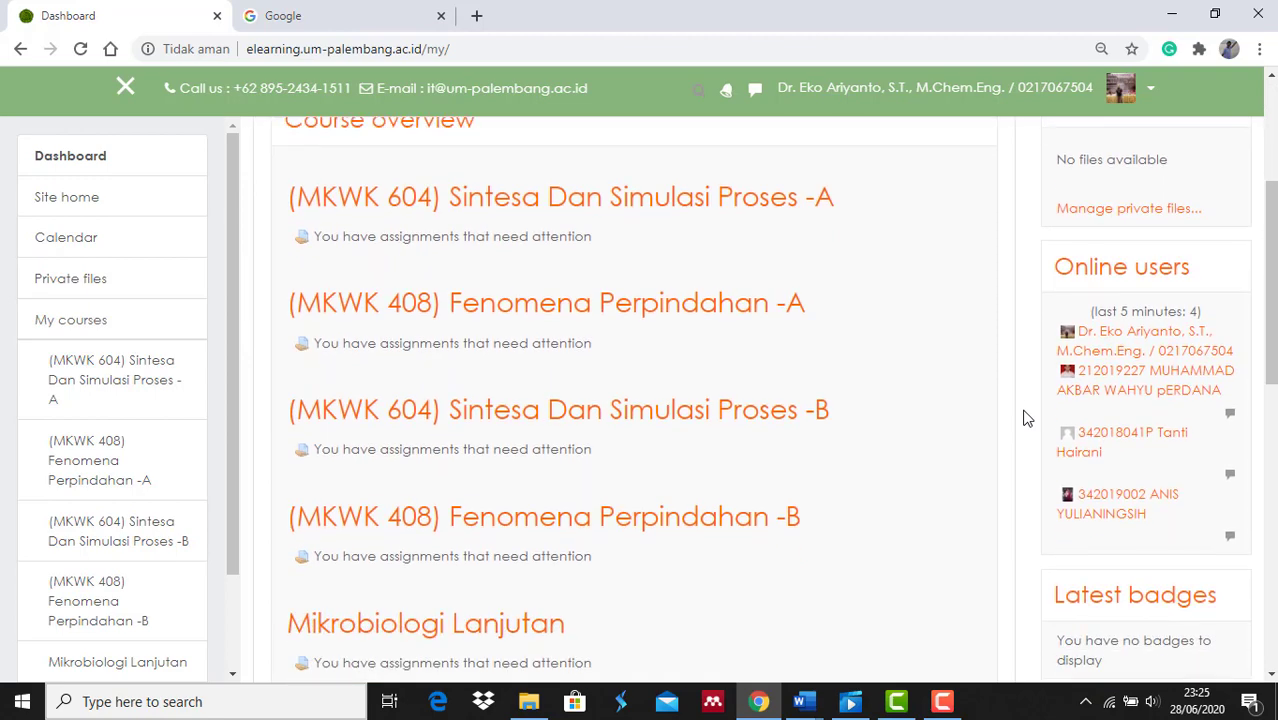
scroll(1027, 418, "up", 1)
scroll(1027, 418, "up", 3)
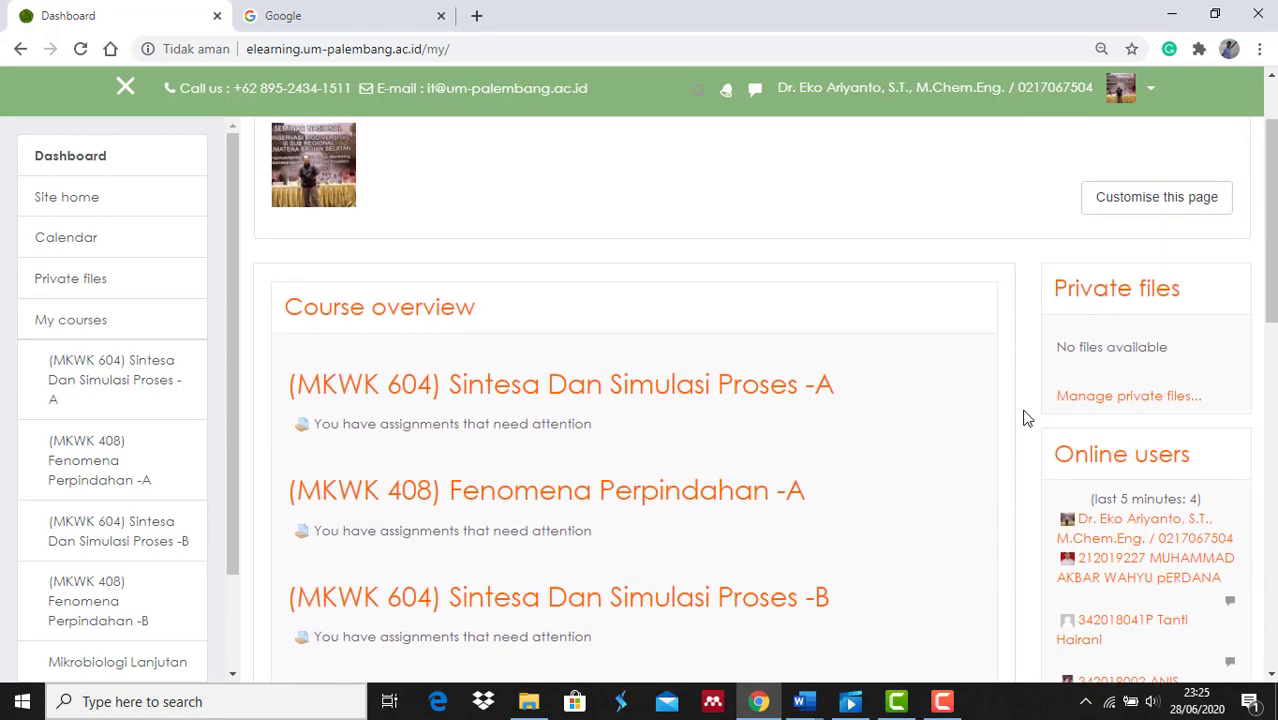
scroll(1025, 418, "up", 1)
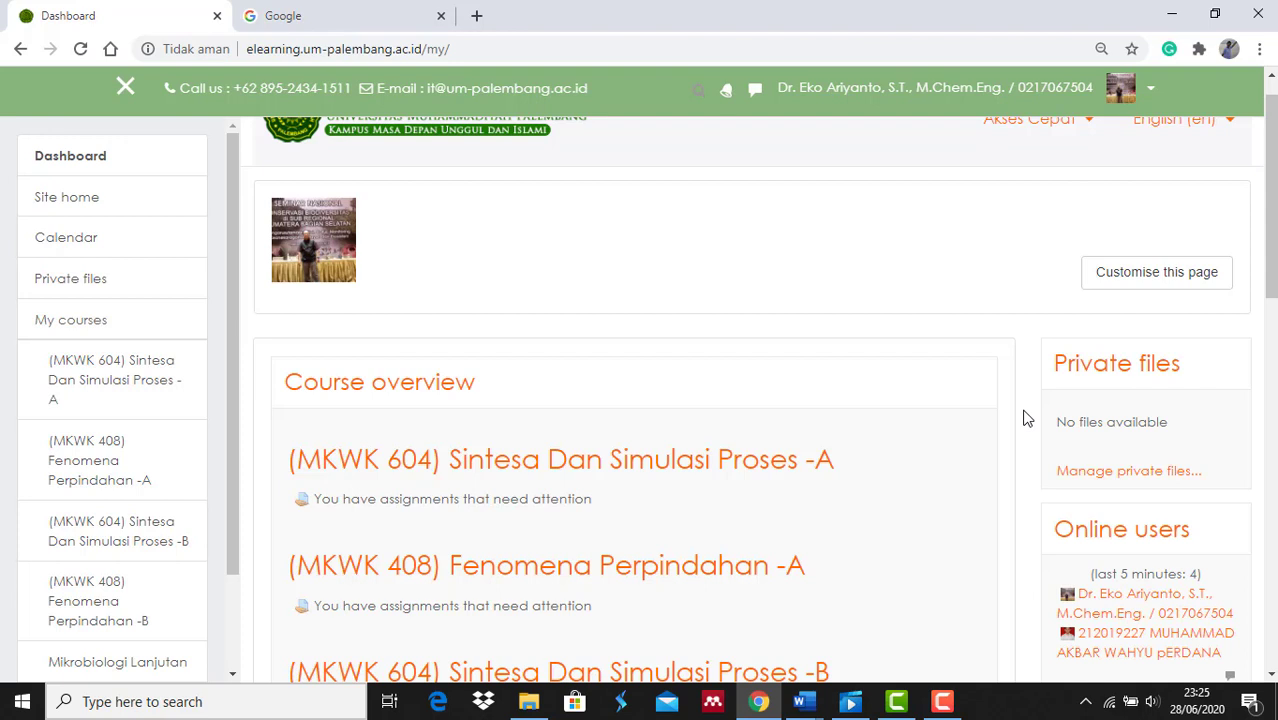
left_click(805, 471)
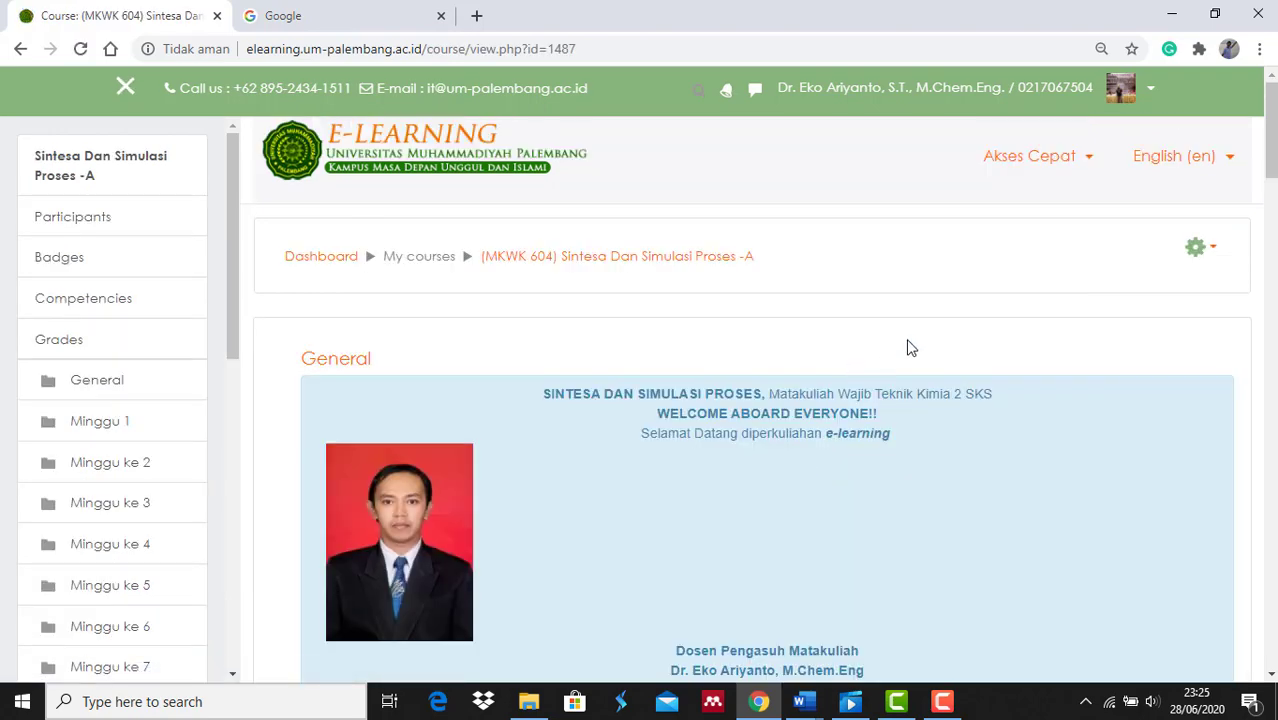
Step: Review the course page's sections and materials from General through Topic 9
scroll(909, 347, "down", 1)
scroll(909, 347, "down", 4)
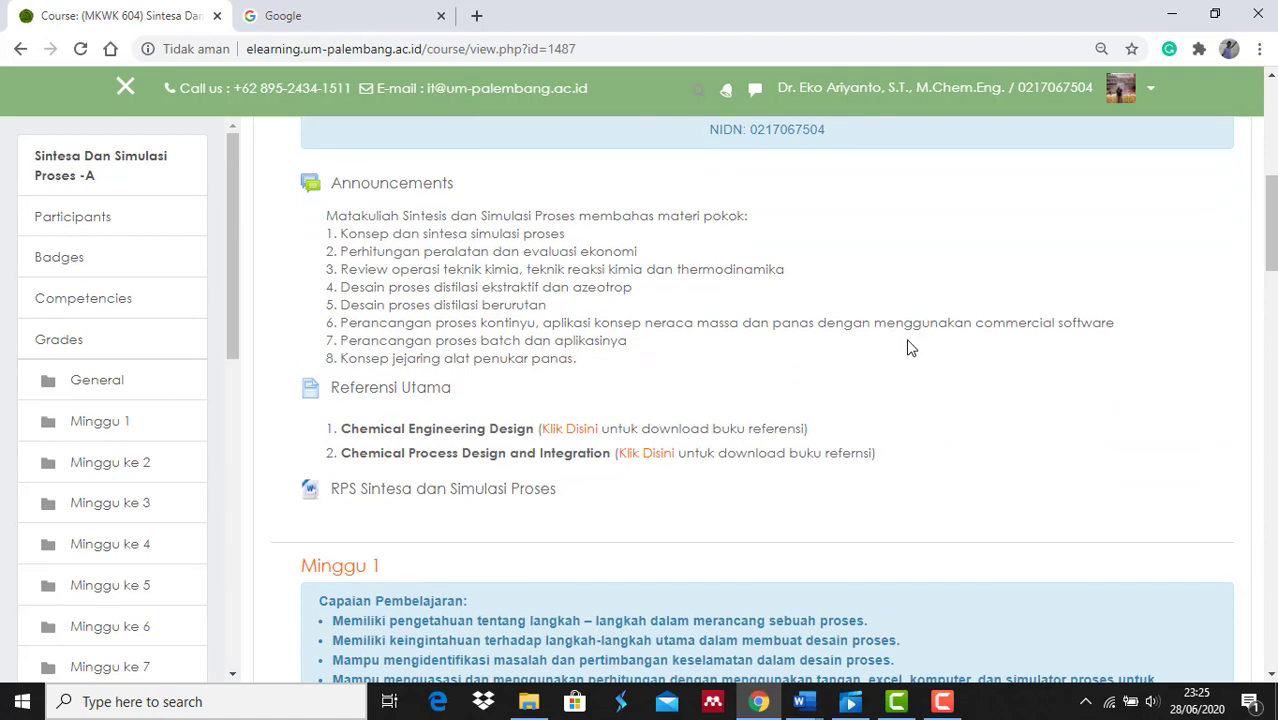
scroll(908, 342, "down", 4)
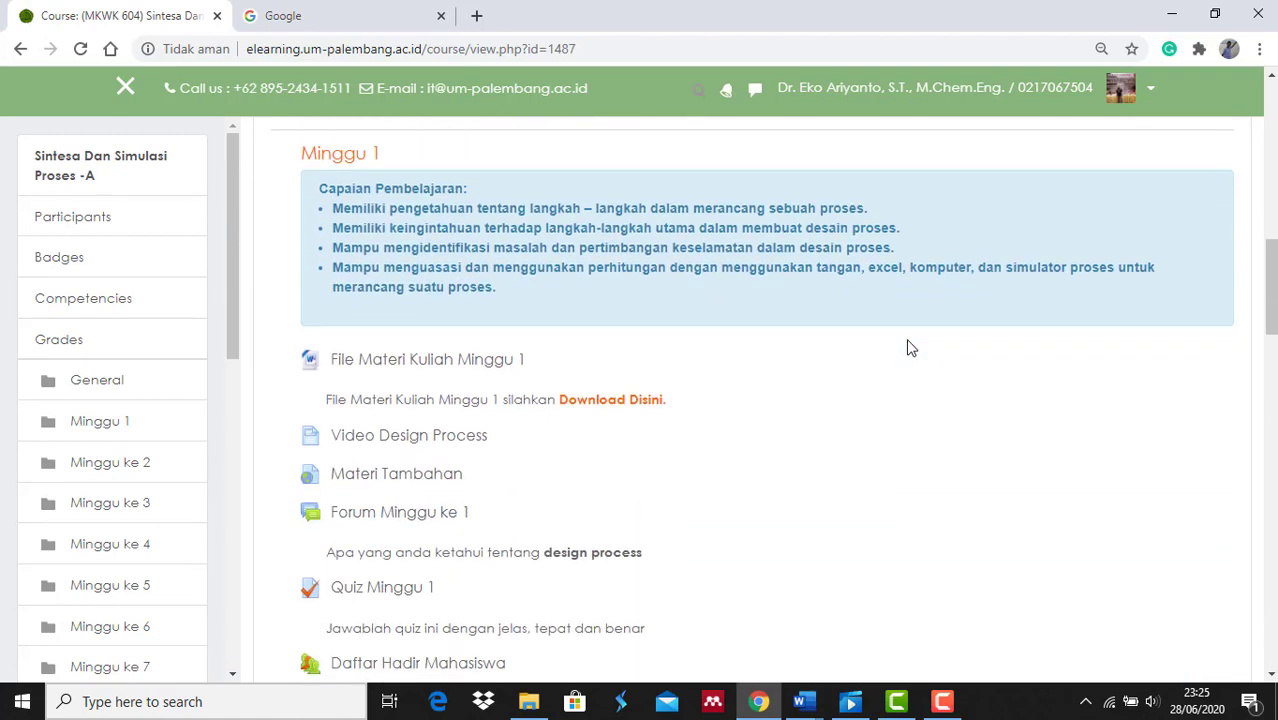
scroll(909, 347, "down", 8)
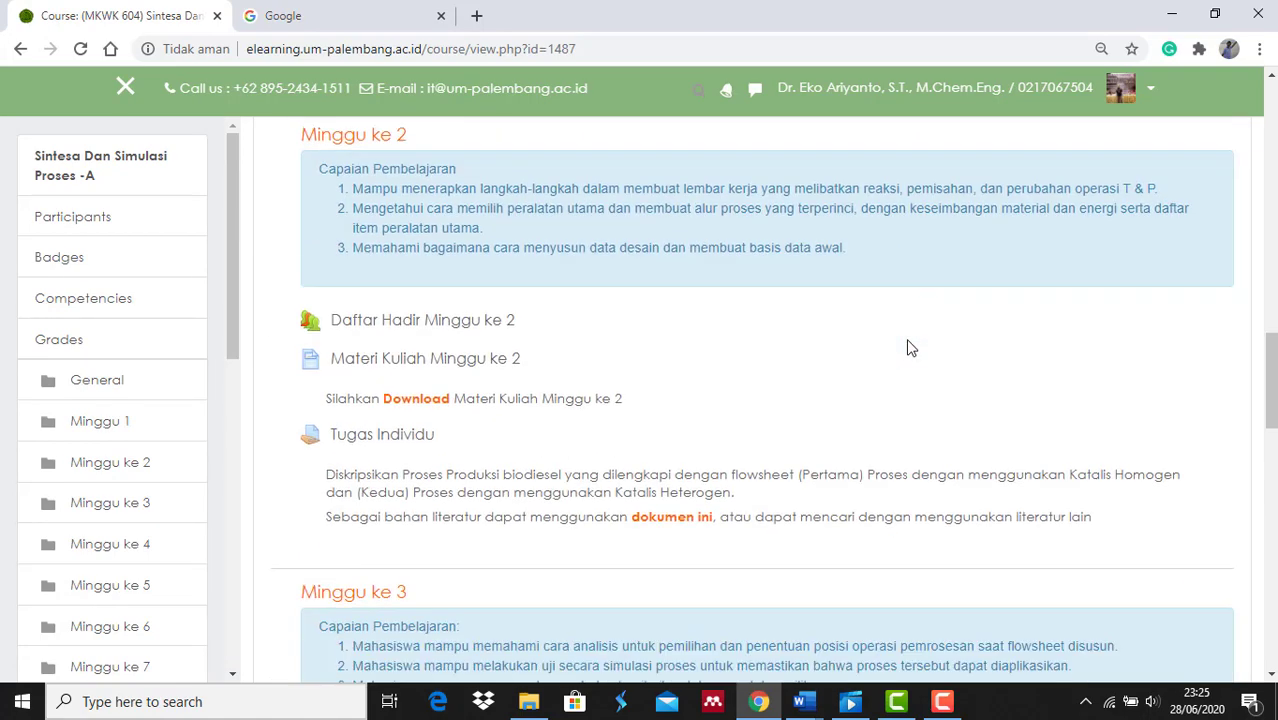
scroll(909, 347, "down", 6)
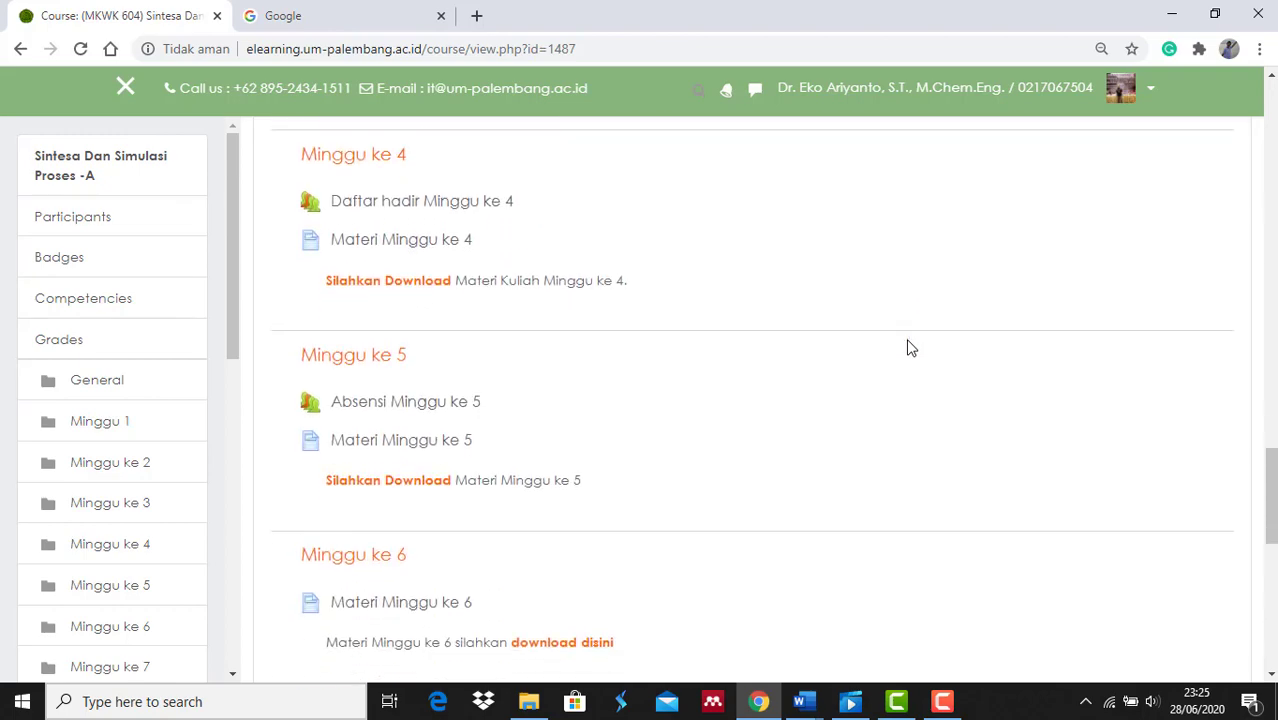
scroll(909, 347, "down", 6)
scroll(909, 347, "up", 2)
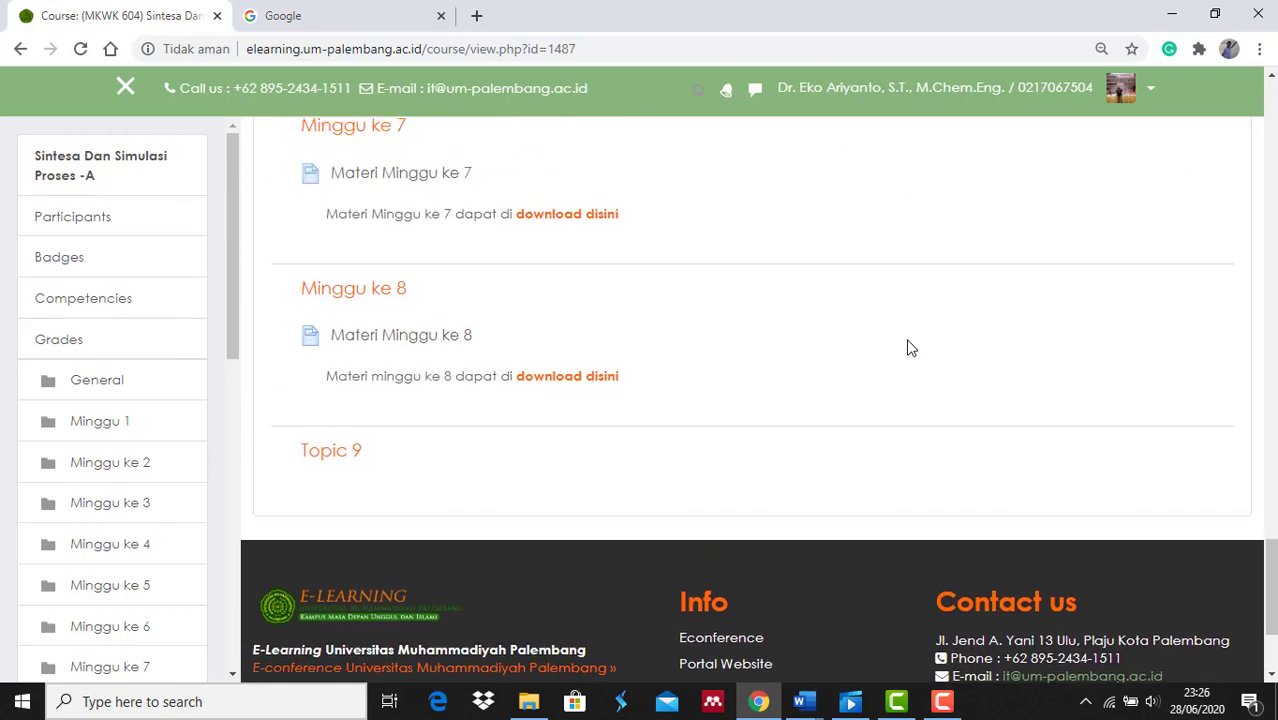
scroll(909, 347, "up", 20)
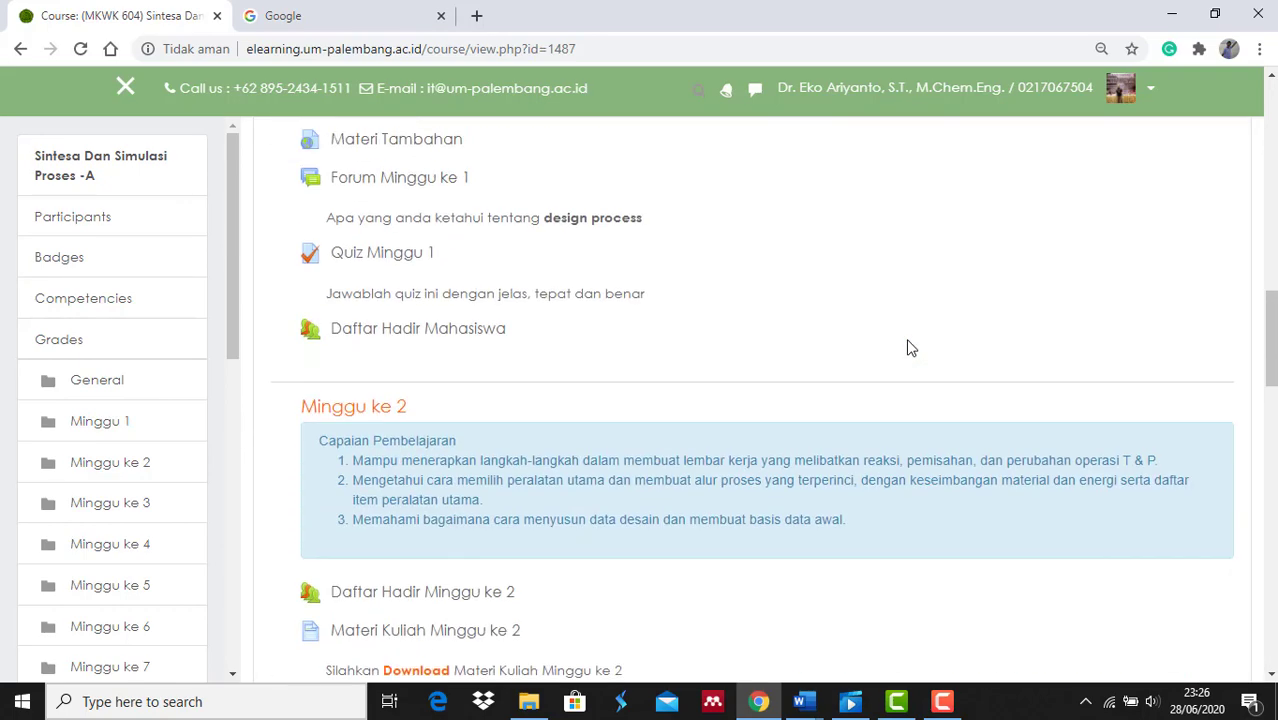
scroll(909, 347, "up", 8)
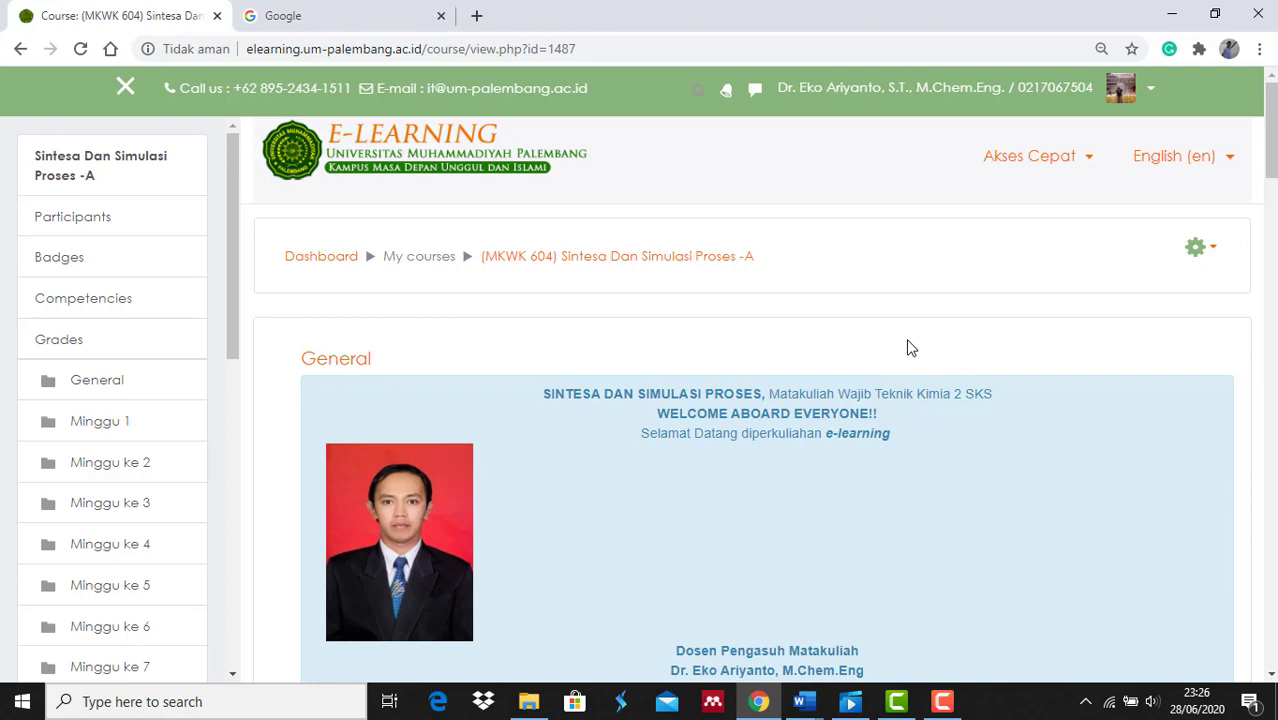
Step: Turn on editing for the Sintesa Dan Simulasi Proses -A course
left_click(1214, 254)
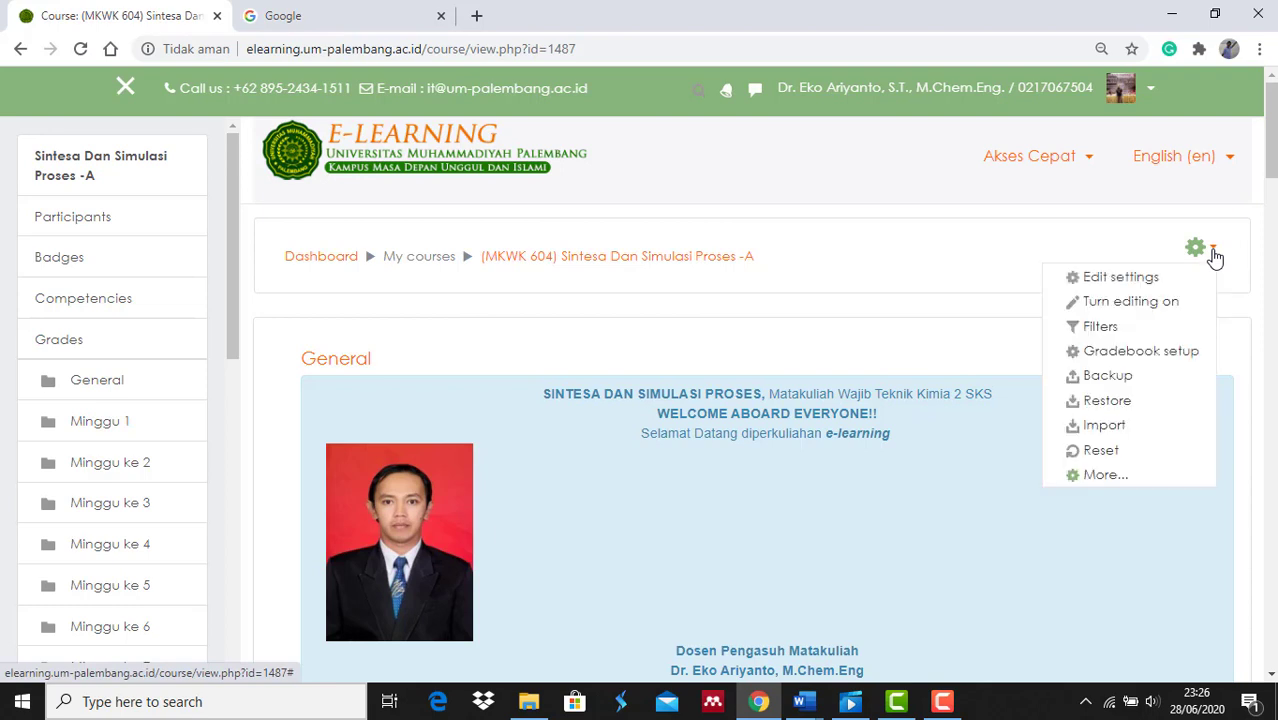
left_click(1155, 303)
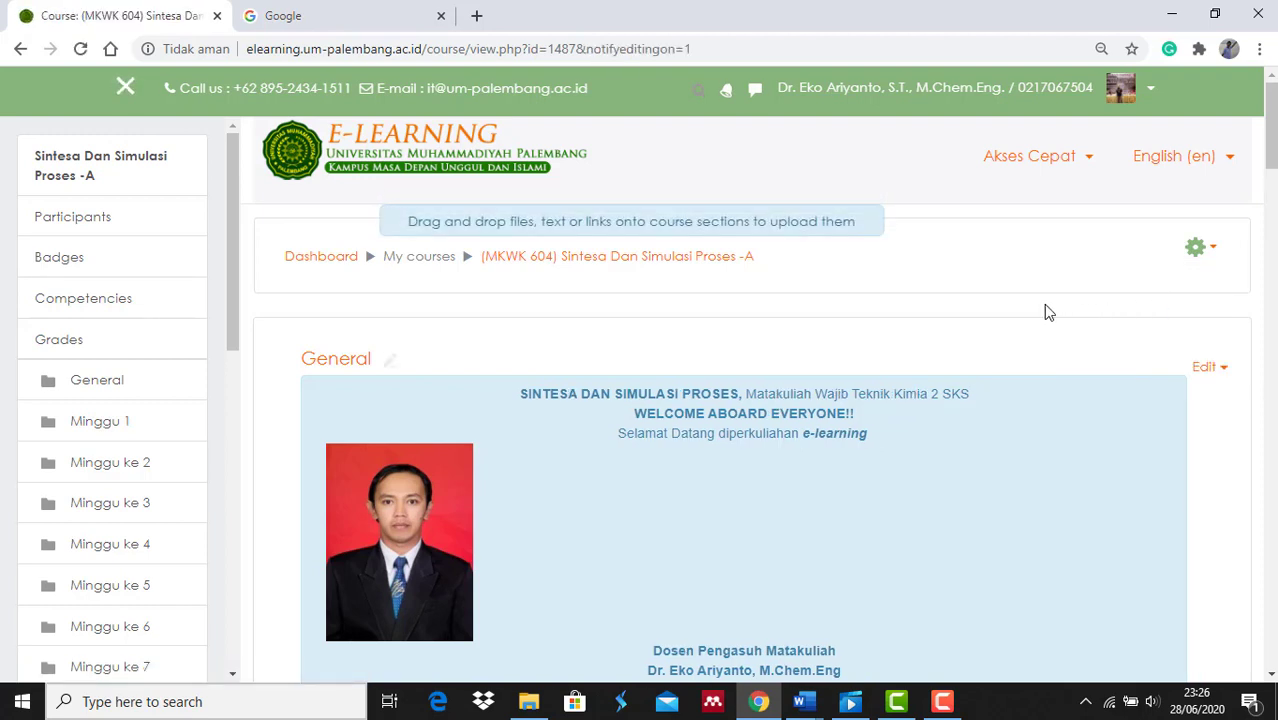
scroll(1045, 312, "down", 15)
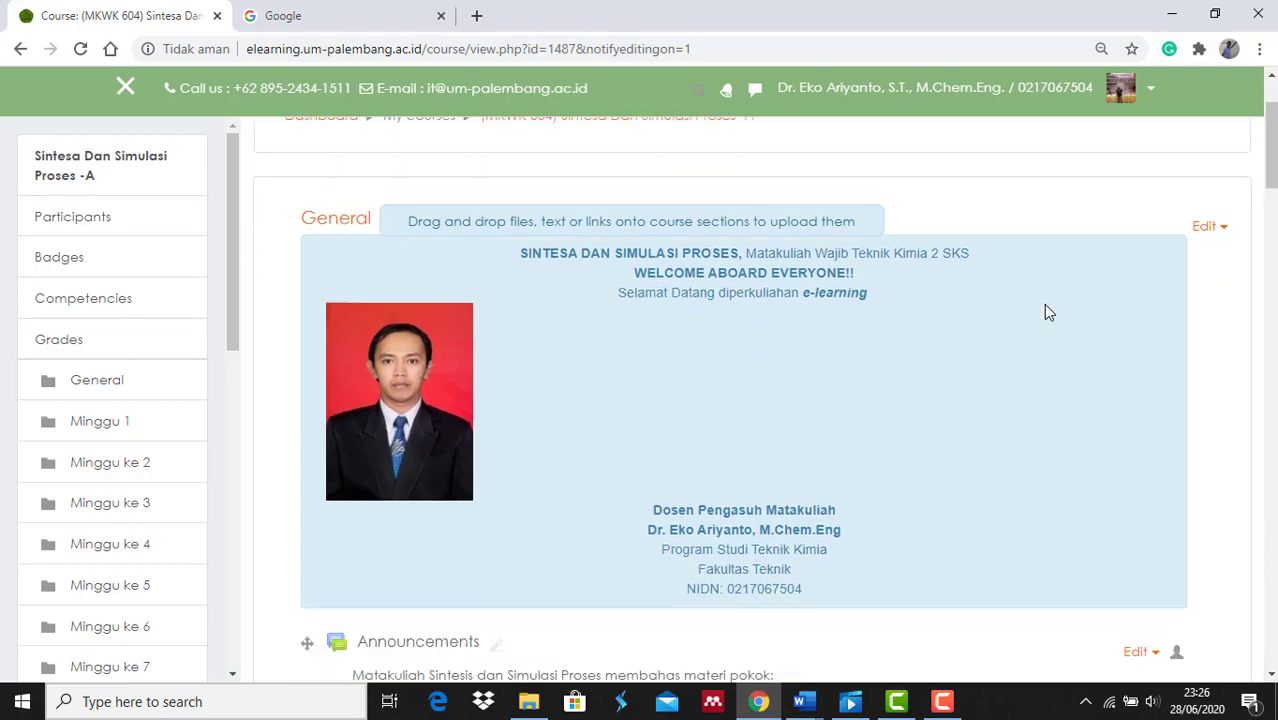
scroll(1045, 312, "down", 7)
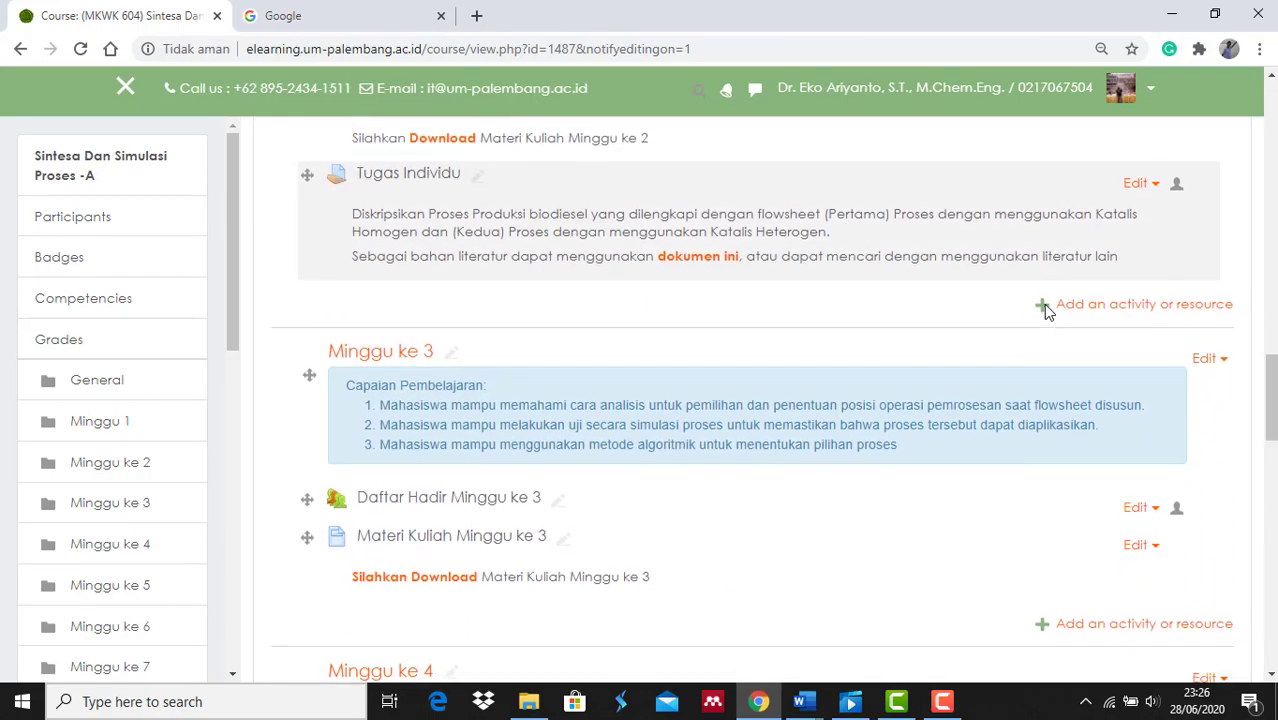
scroll(1045, 312, "down", 10)
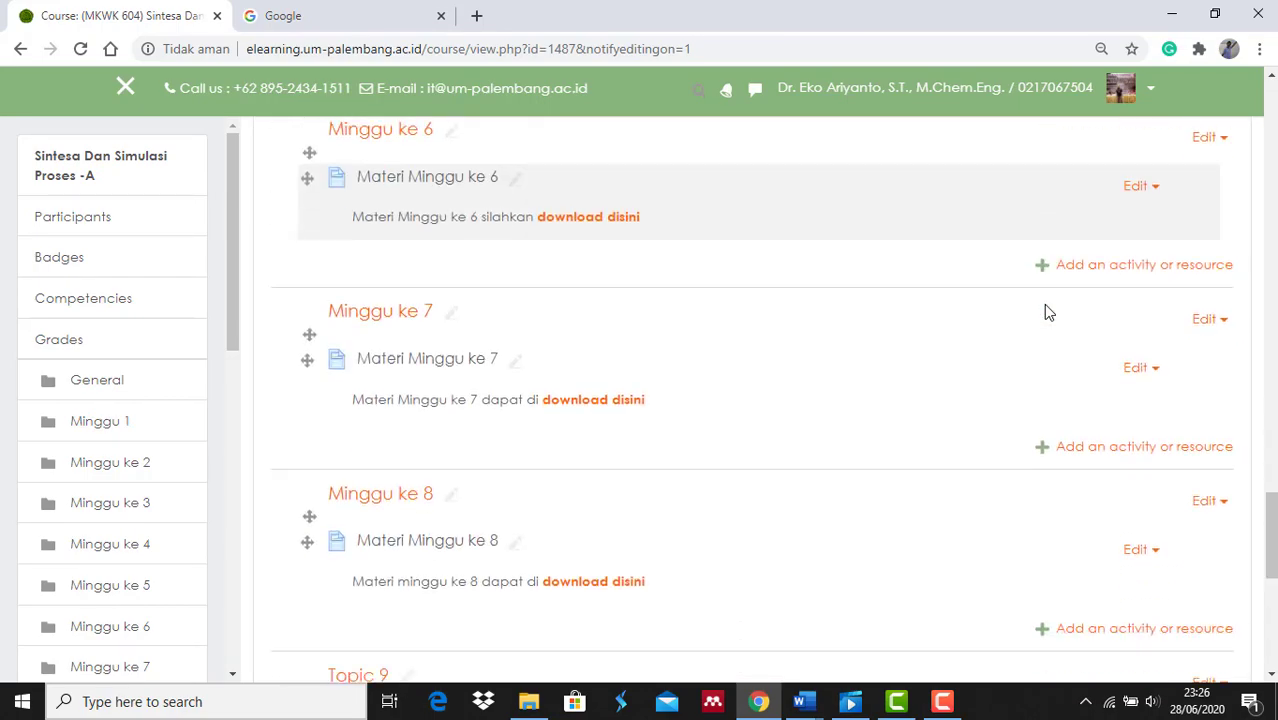
scroll(1045, 312, "down", 4)
scroll(1045, 312, "up", 2)
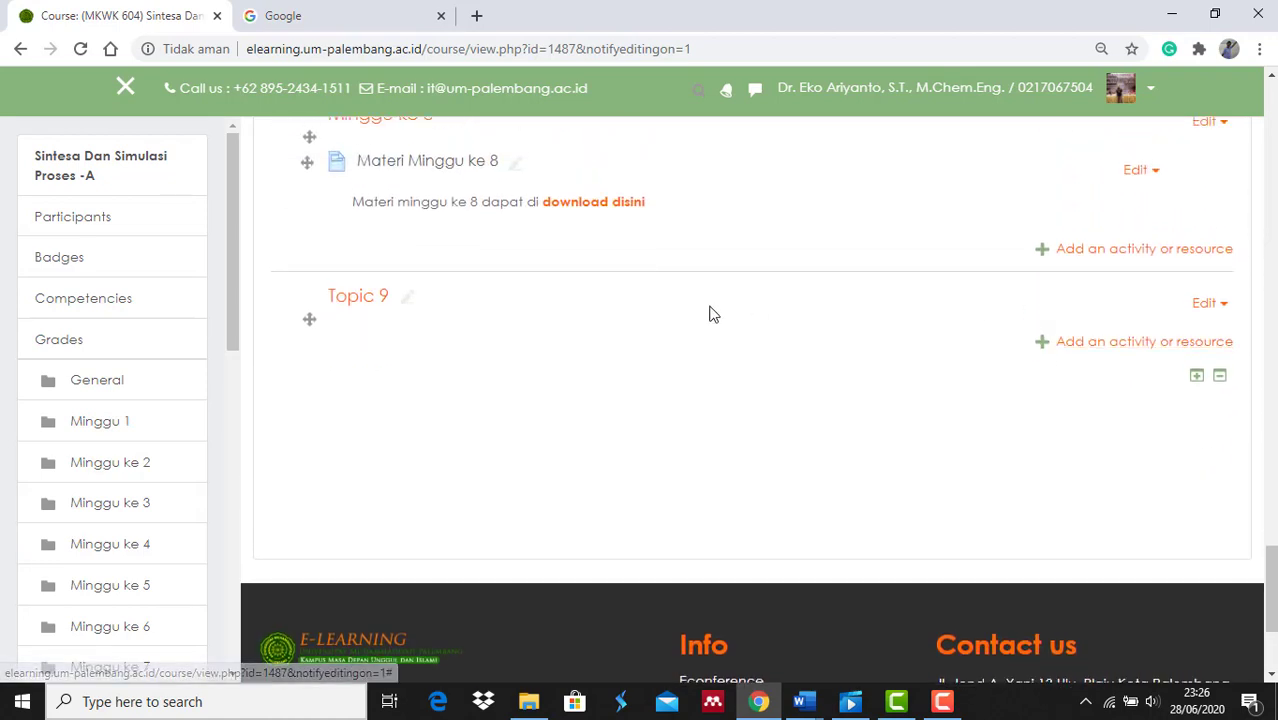
left_click(407, 304)
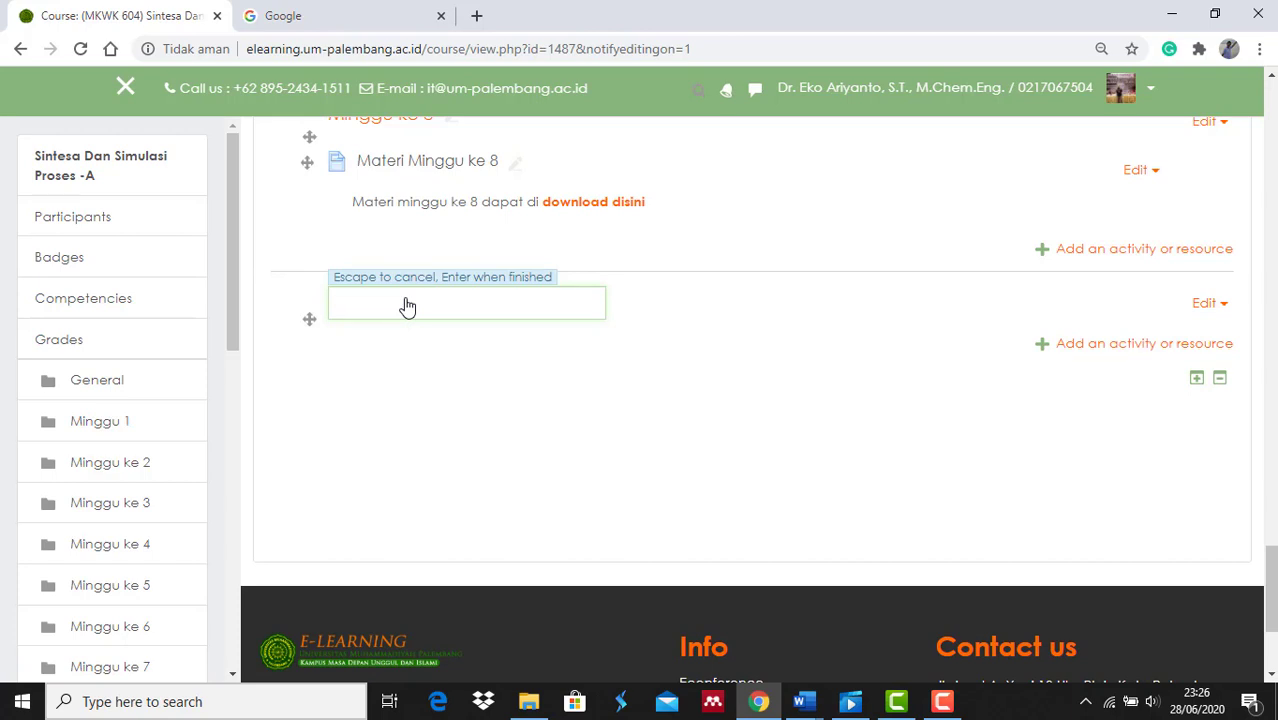
type("Ujian Semester")
key("Escape")
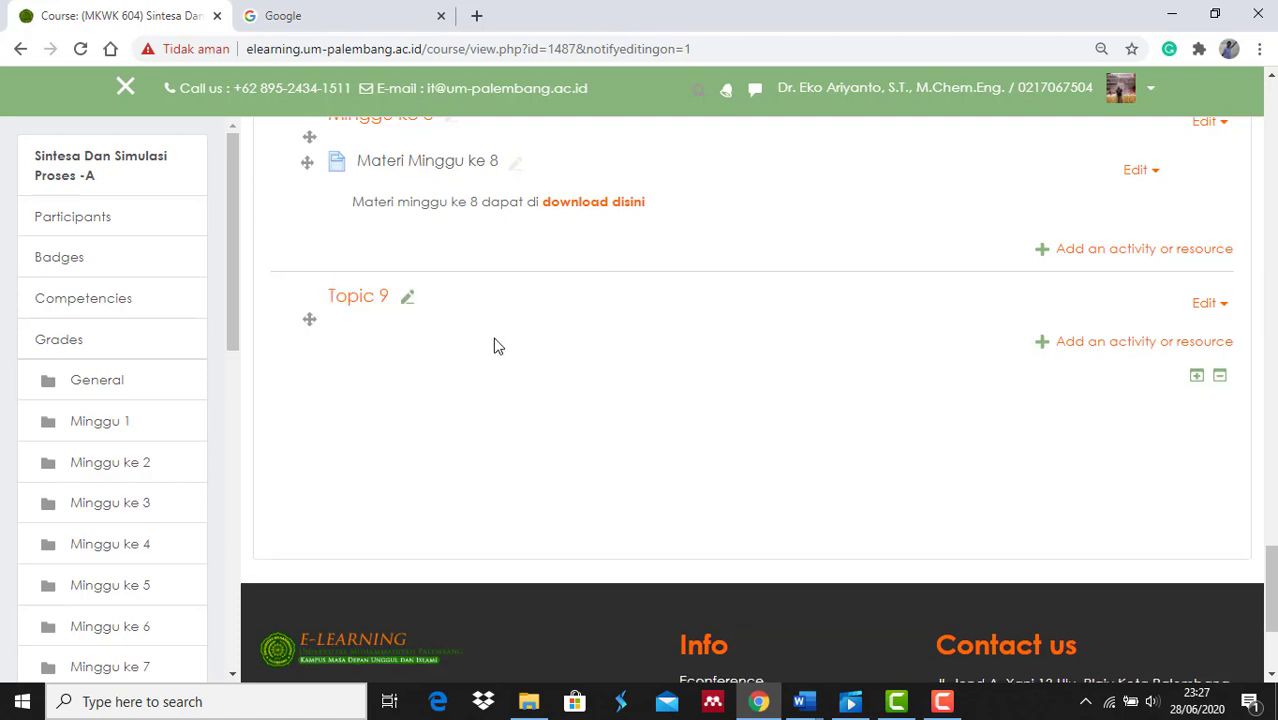
Step: Rename the Topic 9 section as "Ujian Akhir Semester"
left_click(409, 298)
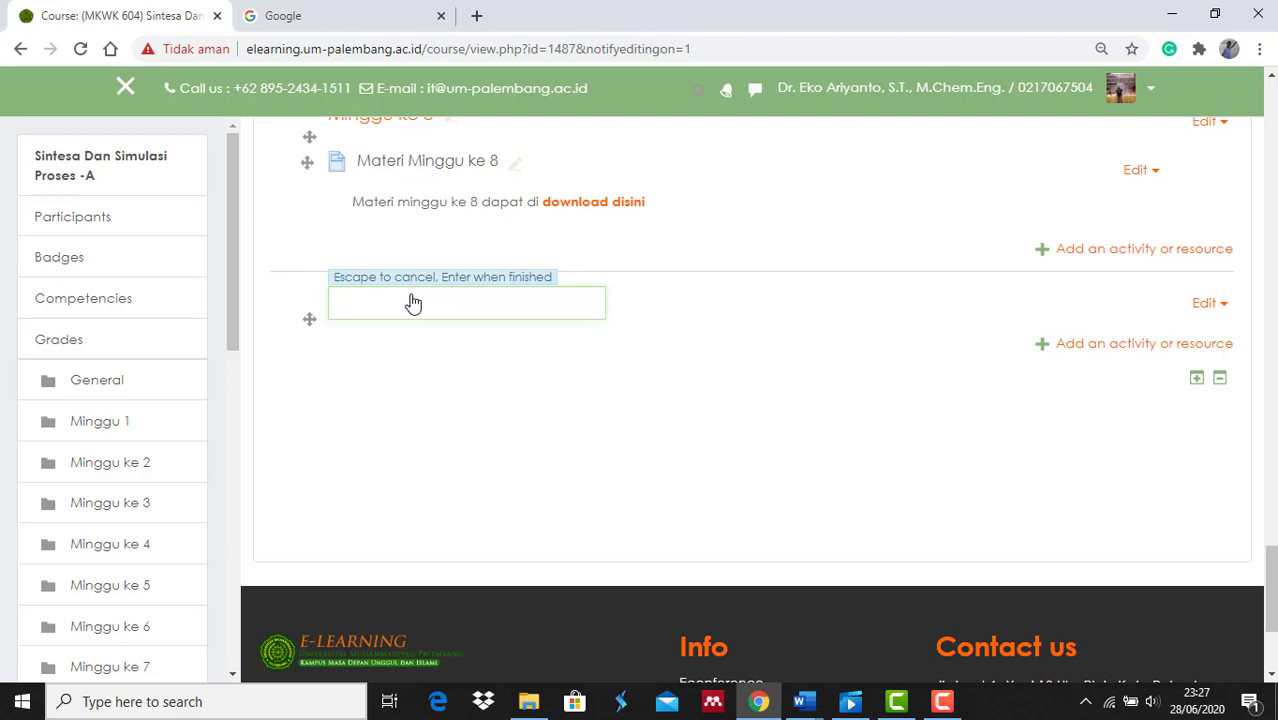
type("Ujian Akhir Semester")
key("Return")
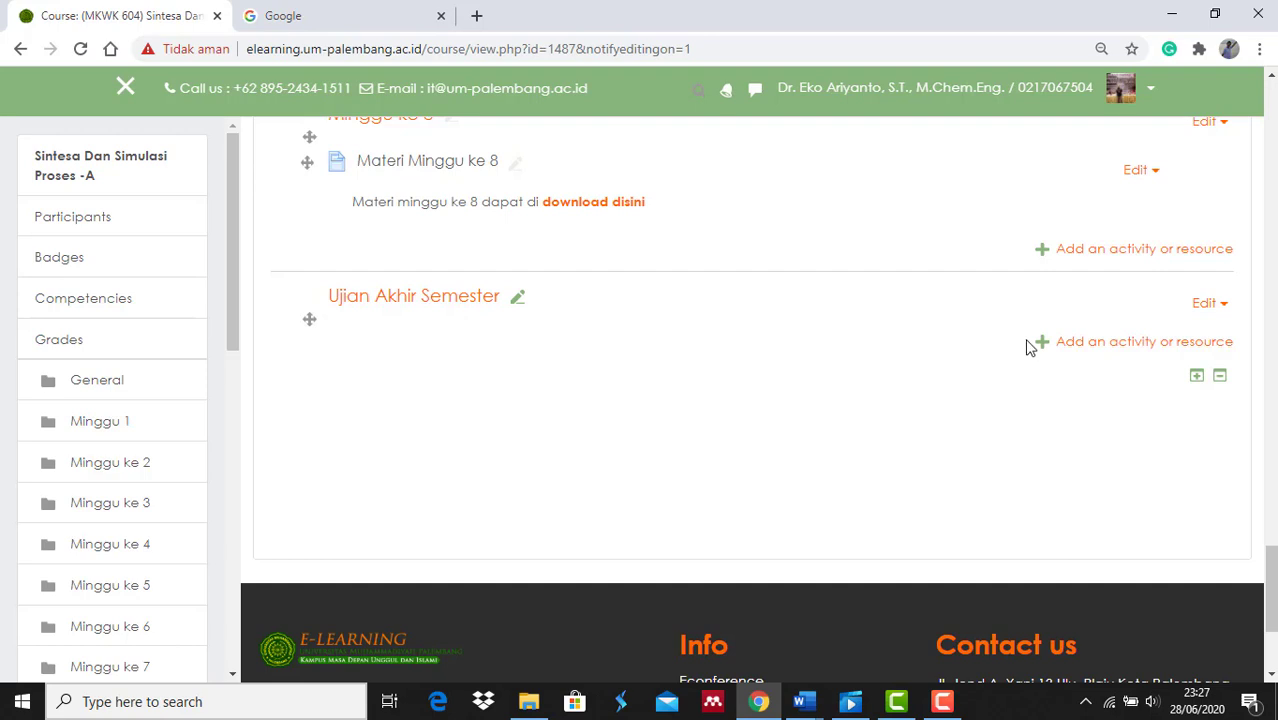
Step: Add a new Quiz activity to the Ujian Akhir Semester section
left_click(1094, 344)
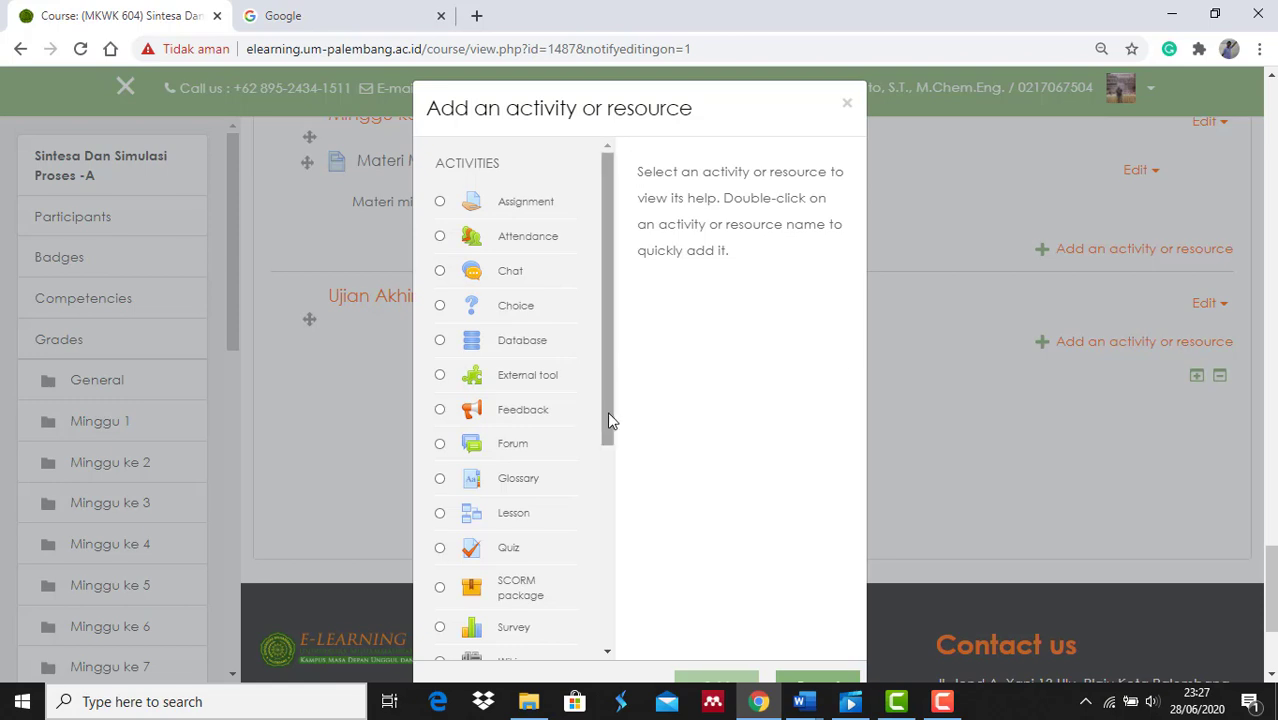
left_click_drag(608, 417, 609, 446)
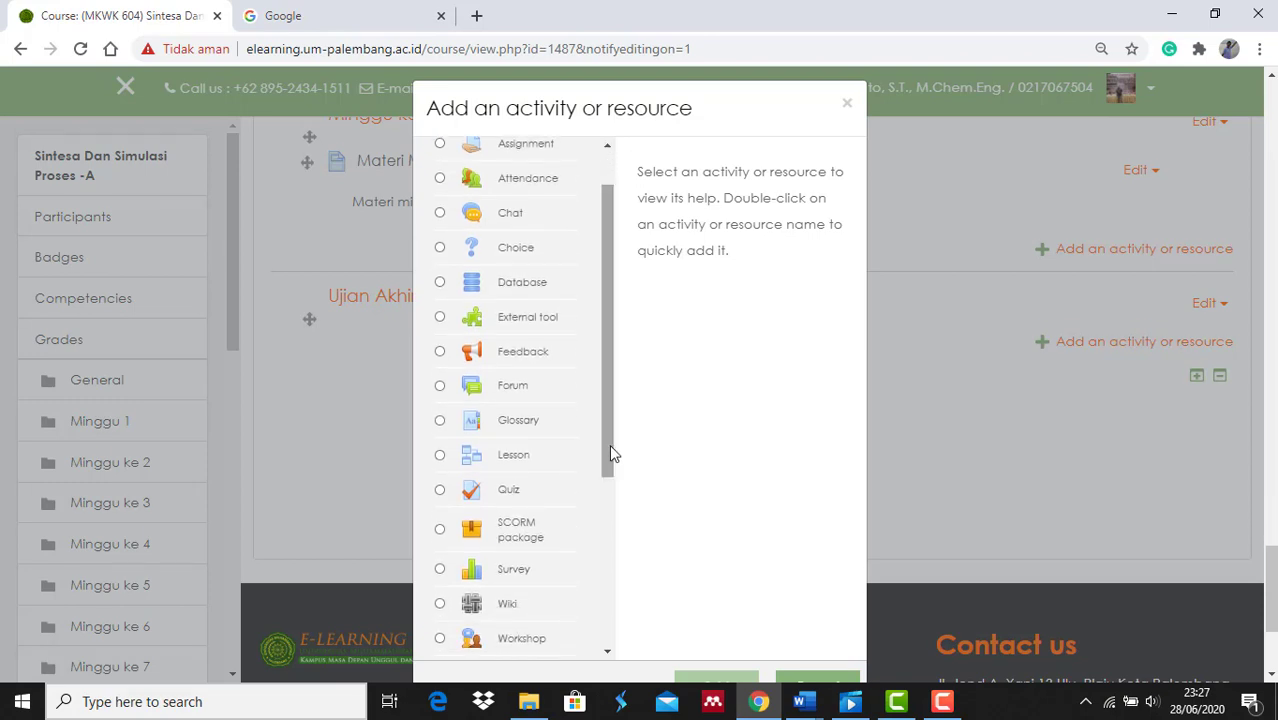
left_click(441, 492)
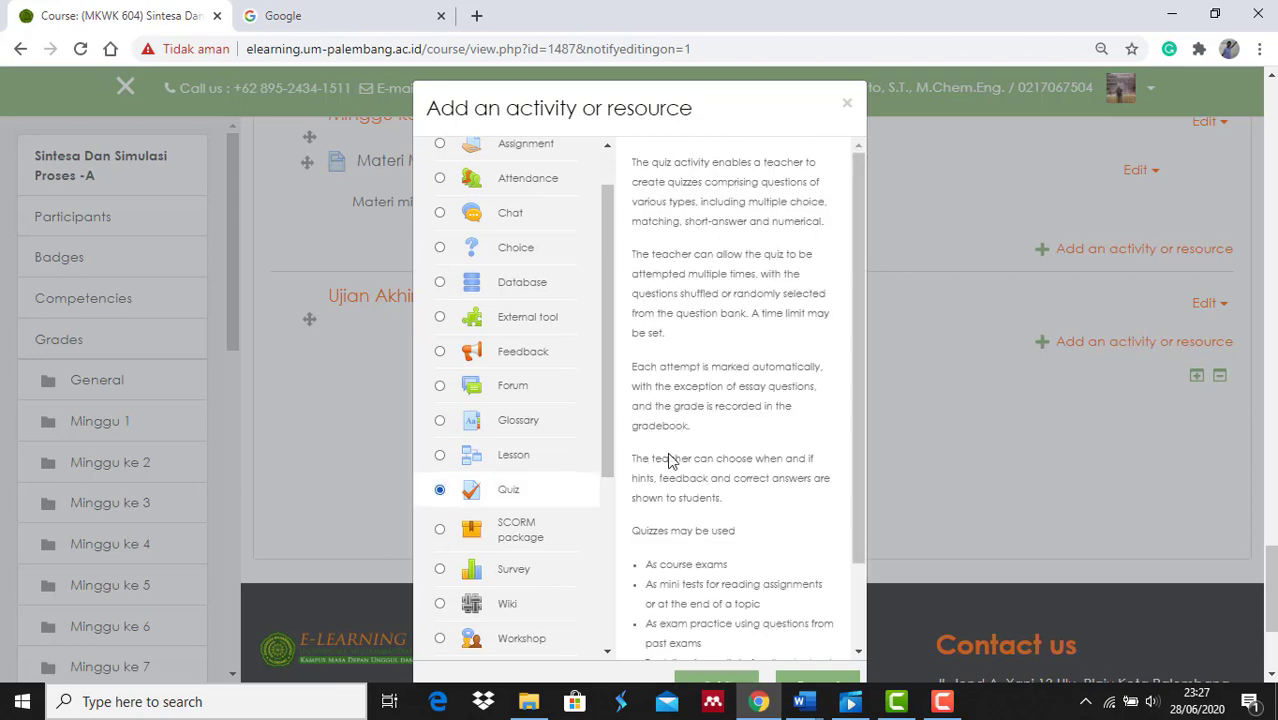
left_click_drag(857, 428, 857, 468)
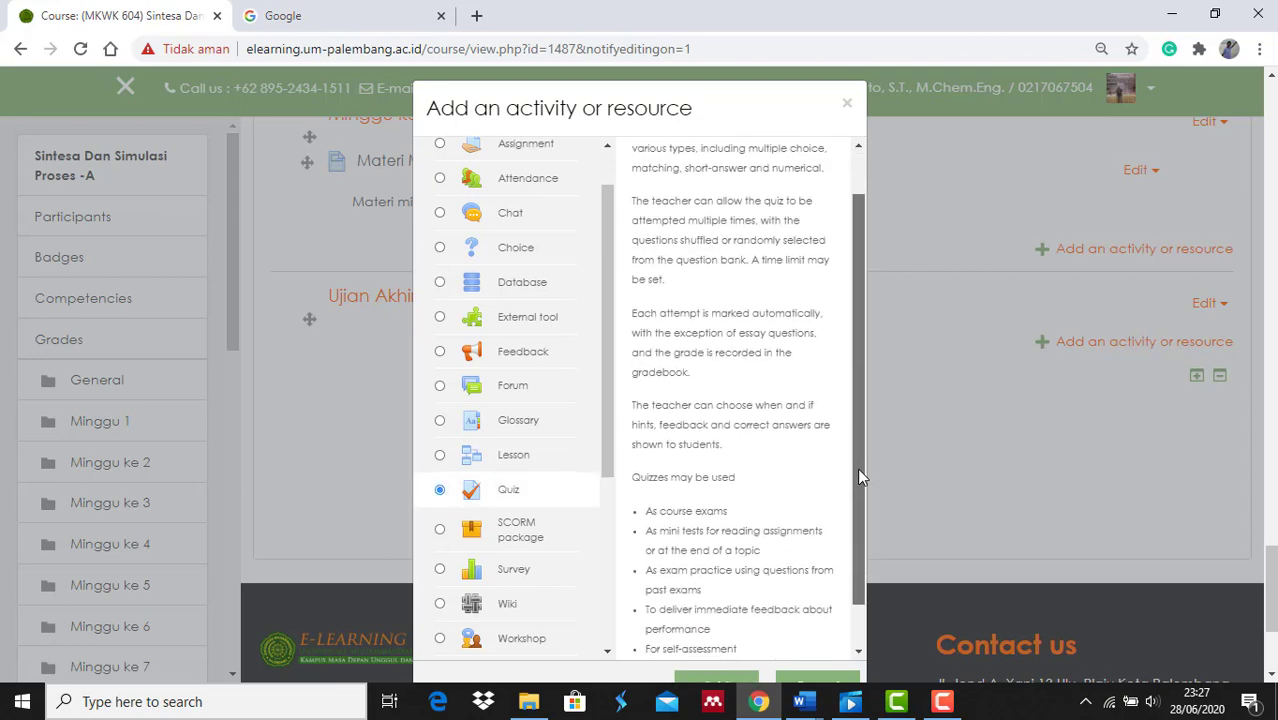
scroll(1268, 592, "down", 2)
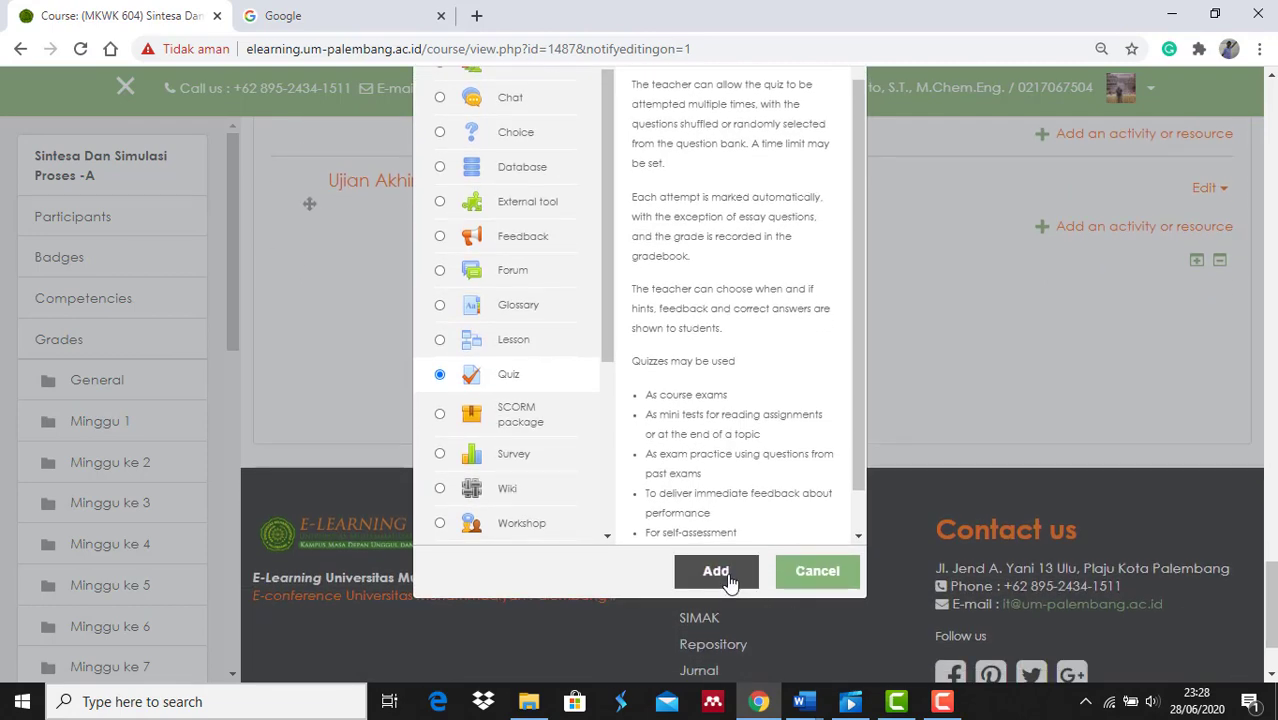
left_click(716, 571)
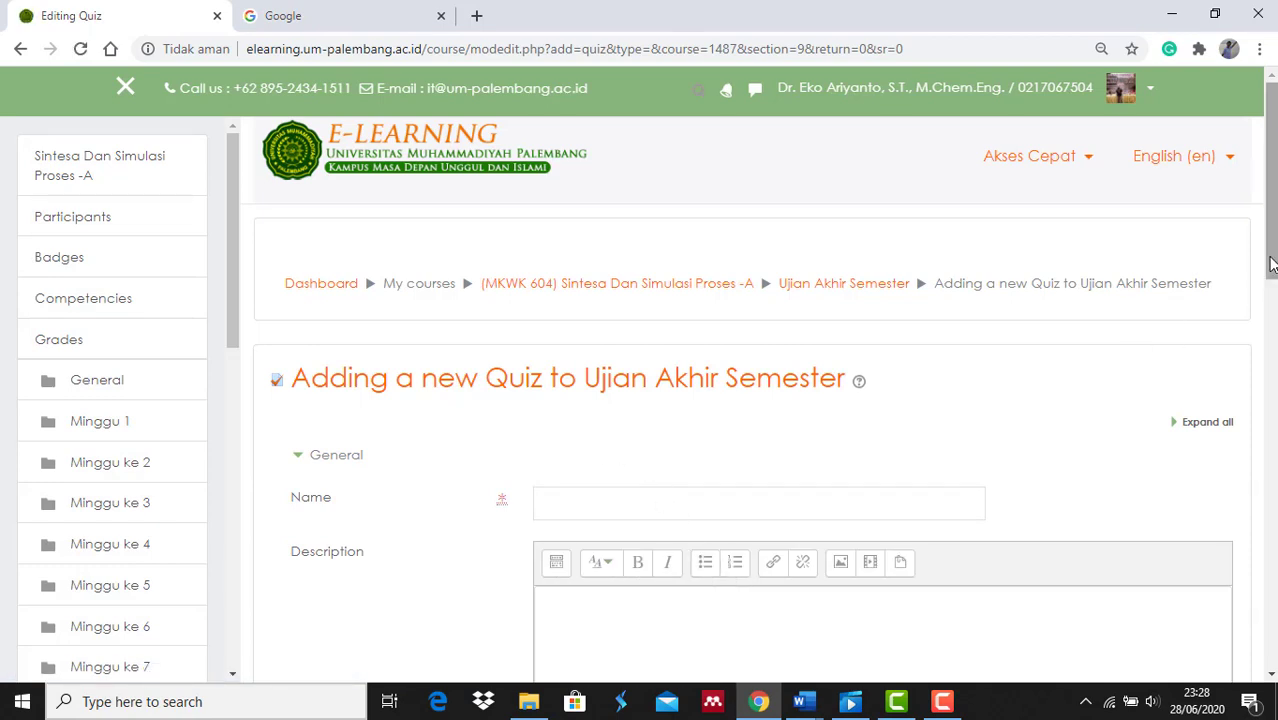
Step: Enter "Soal Ujian Akhir Semester" as the name of the new quiz
scroll(1270, 263, "down", 2)
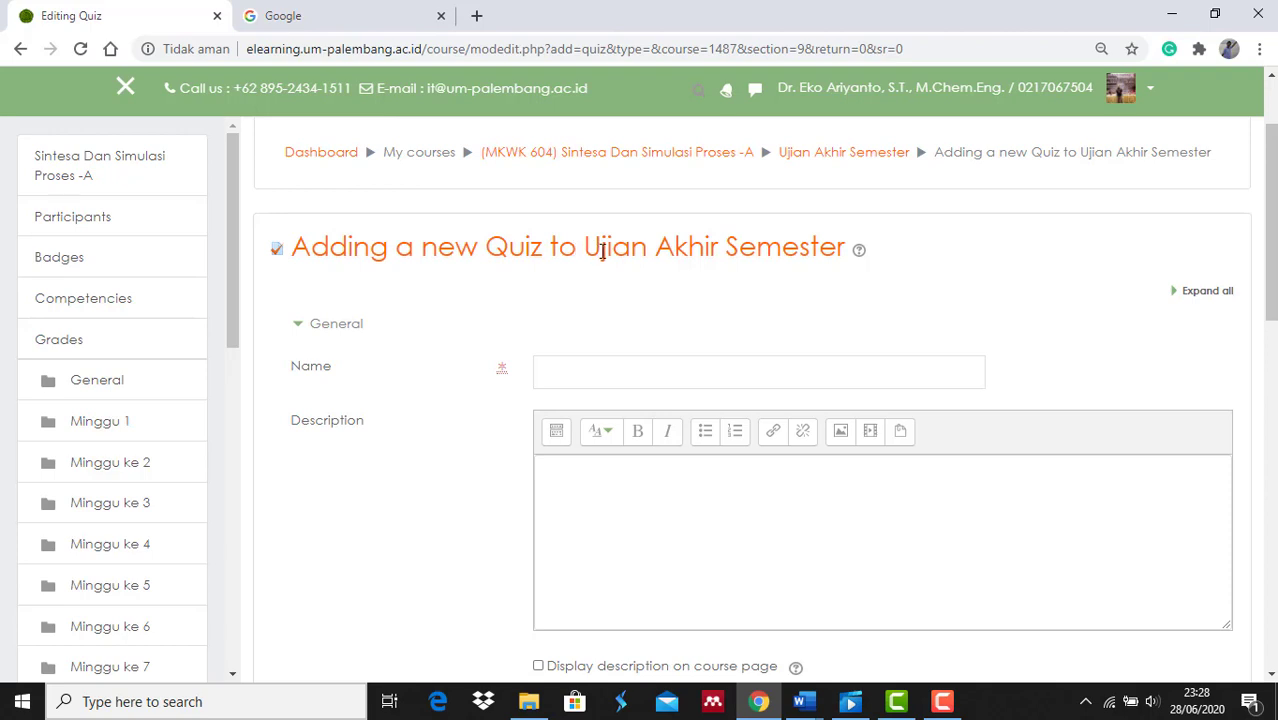
left_click(594, 370)
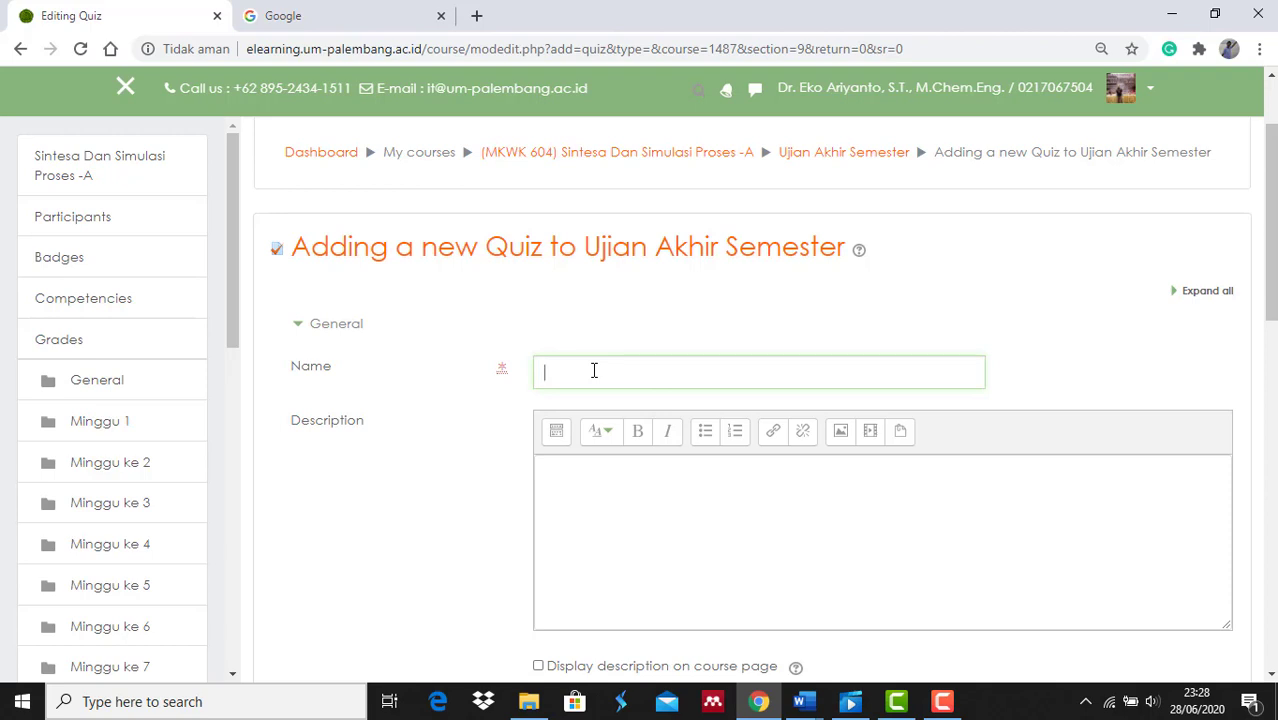
type("Soal Ujian Akhir Semester")
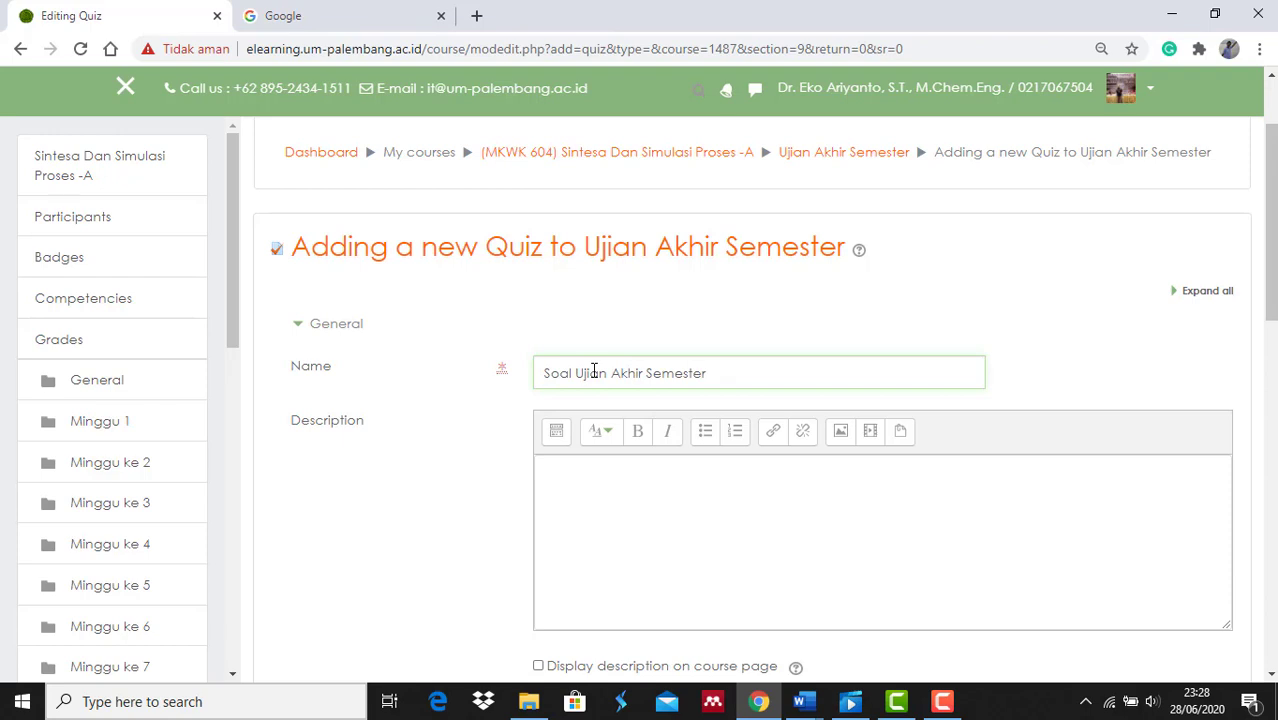
Step: Start the quiz description with the line "Tulis dan Jawab Saol berikut ini dengan tepat dan jelas."
left_click(577, 471)
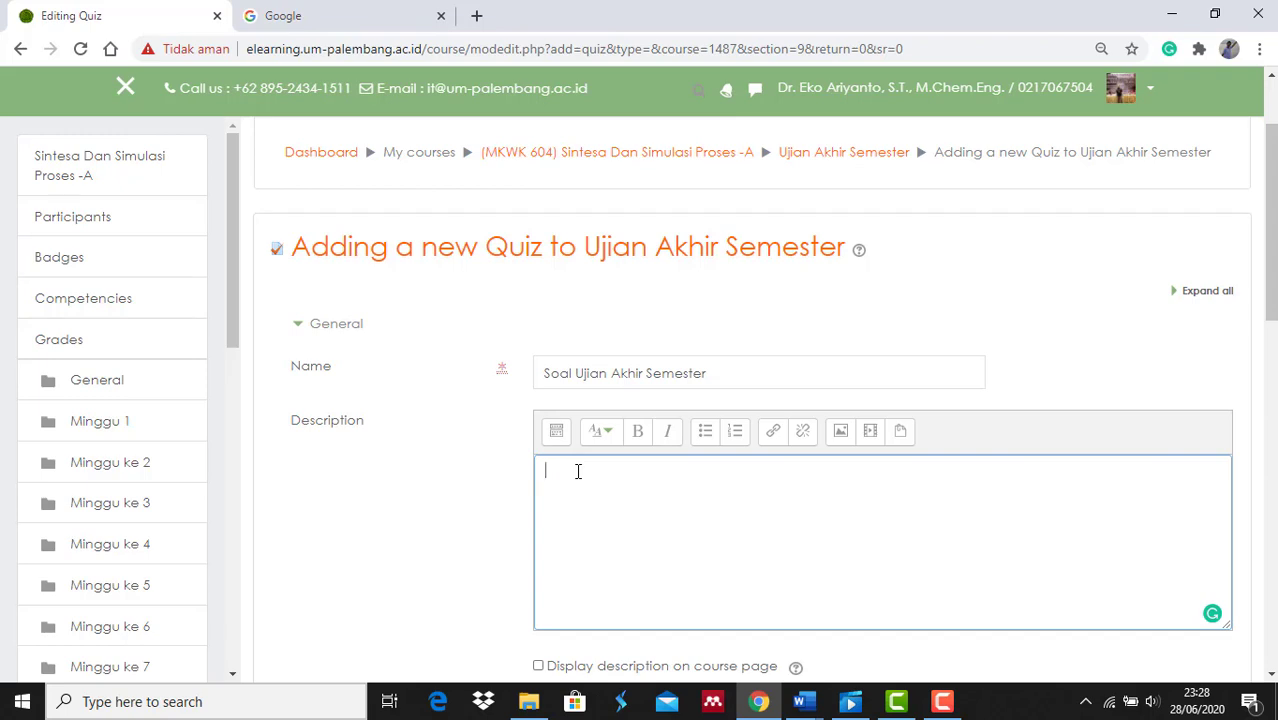
type("Tulis dan Jawab Saol berikut i")
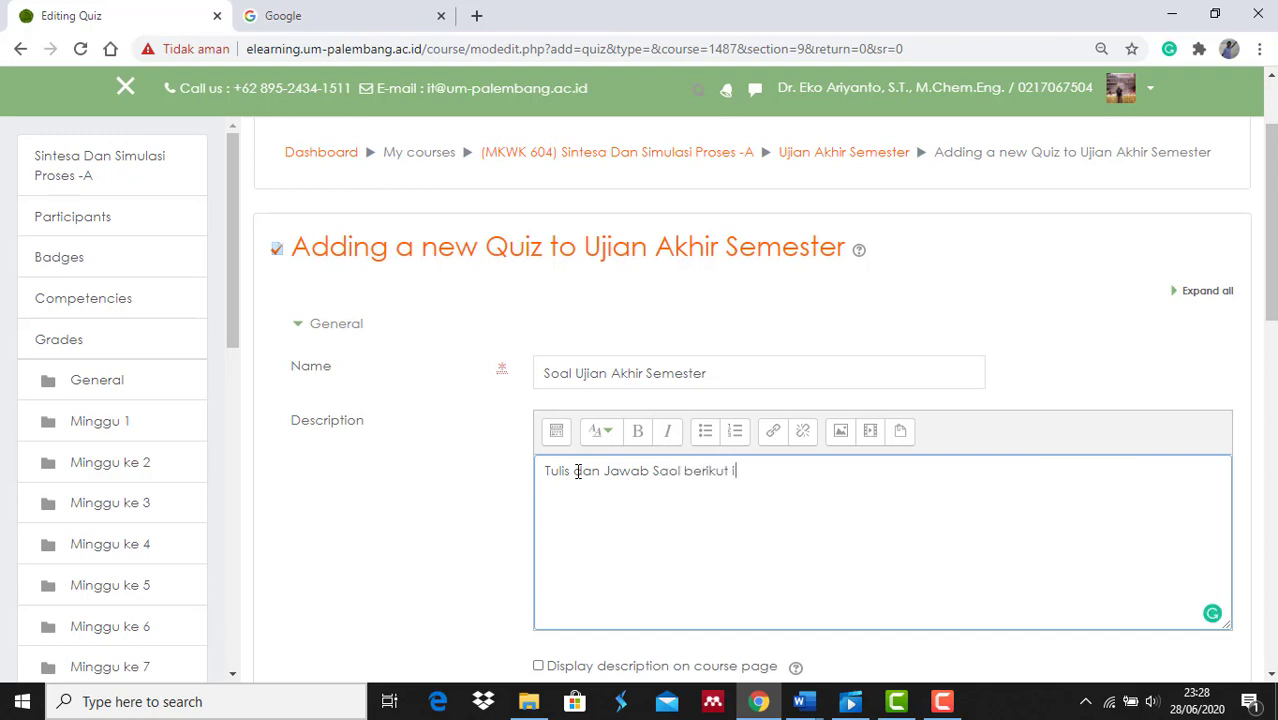
type("ni dengan tepat")
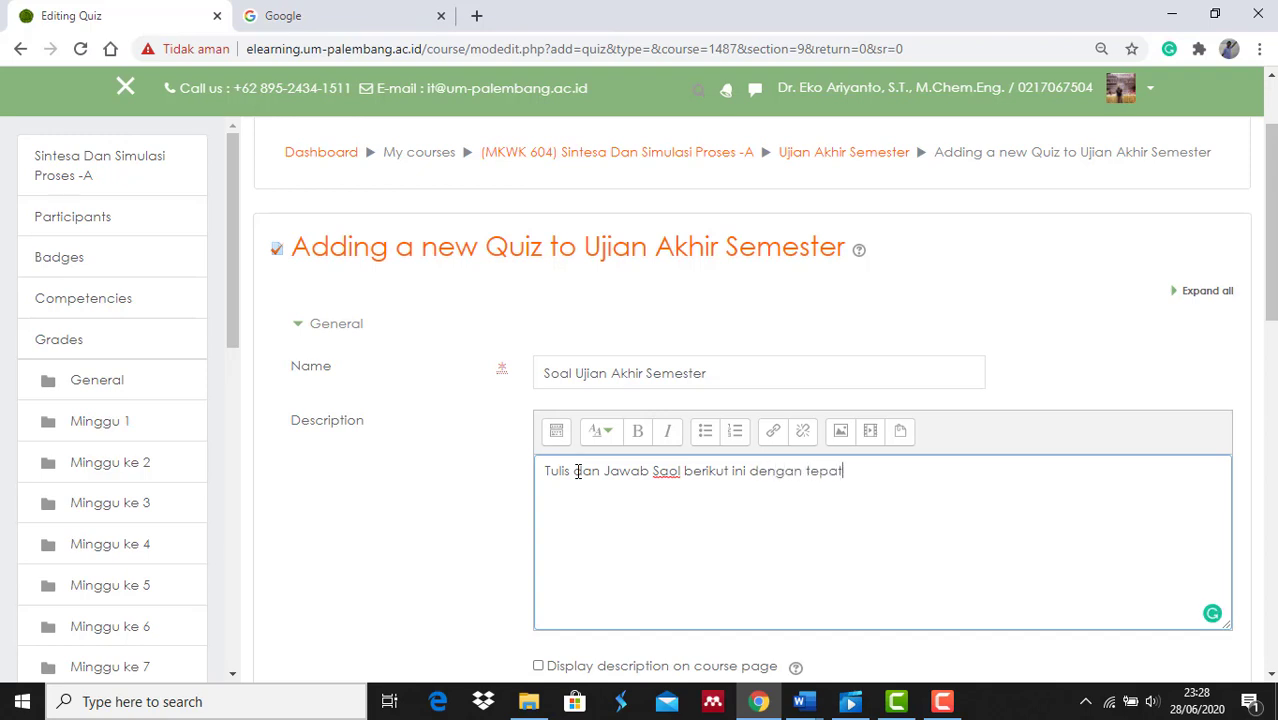
type(" dan jelas.")
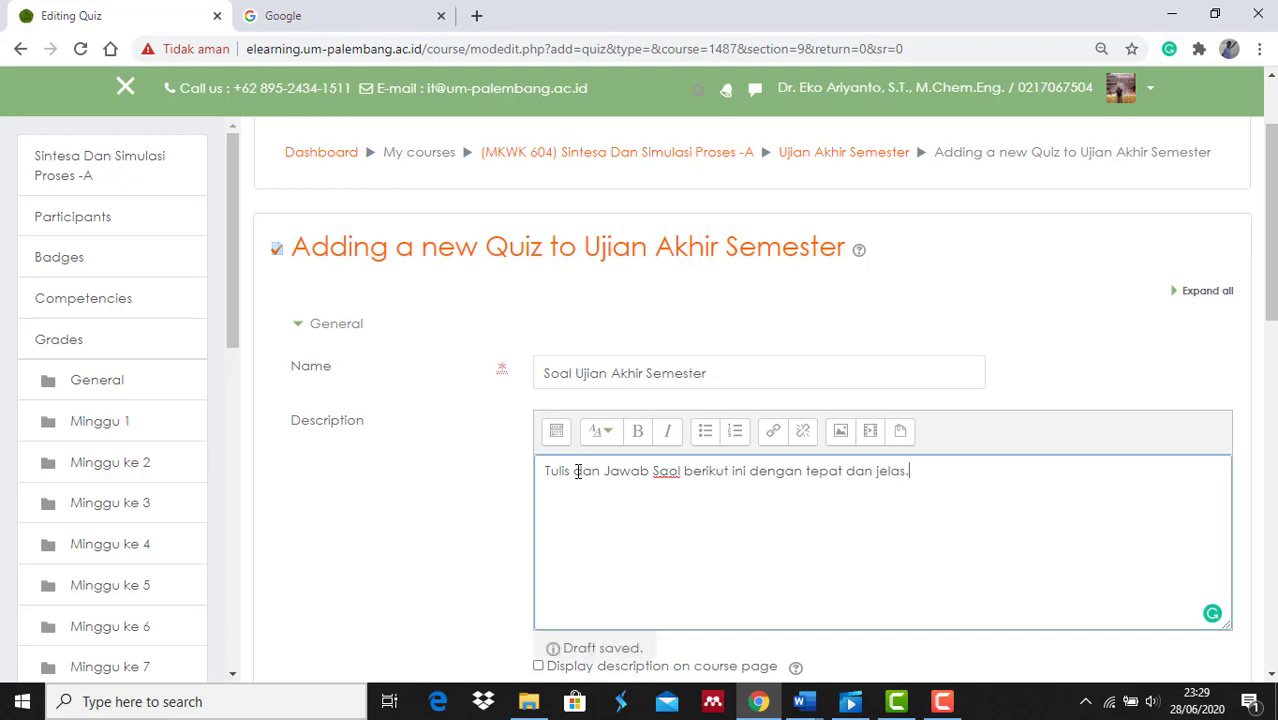
Step: Add the line "Ujian akhir semester ini dikerjakan selama 2 jam" to the description and enable displaying the description on the course page
type("Ujian ")
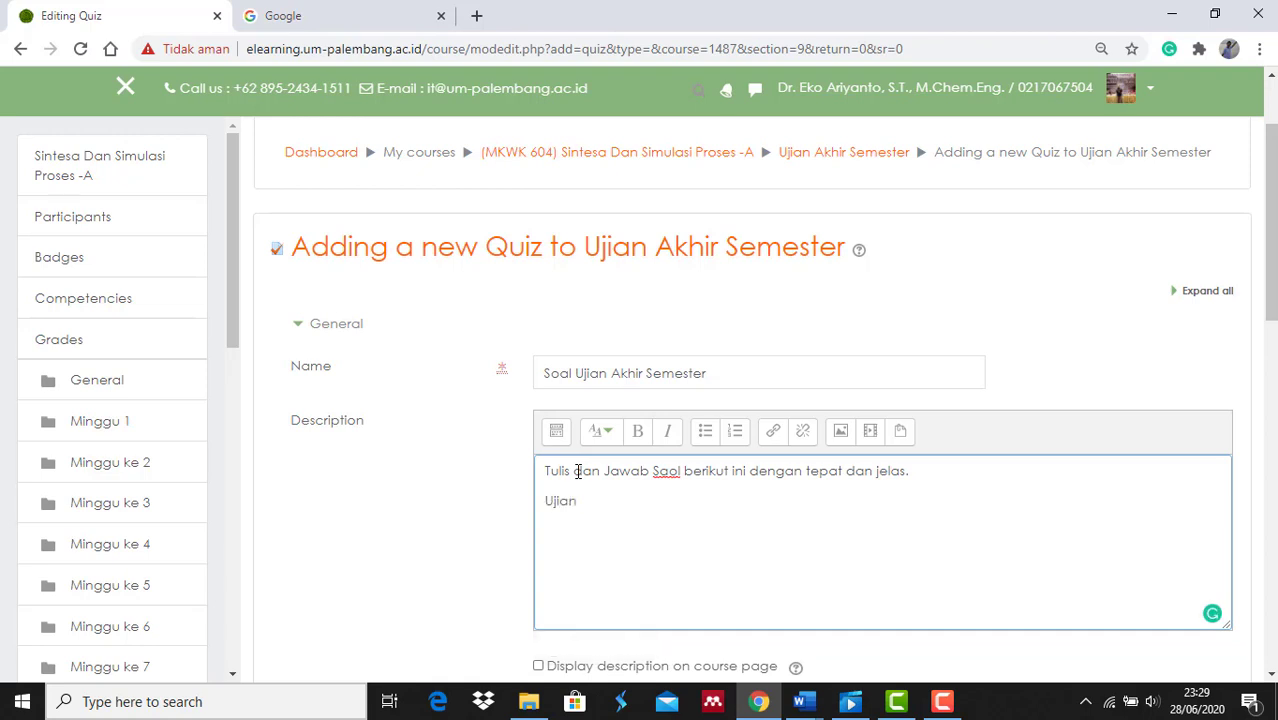
type("akhir semester ini")
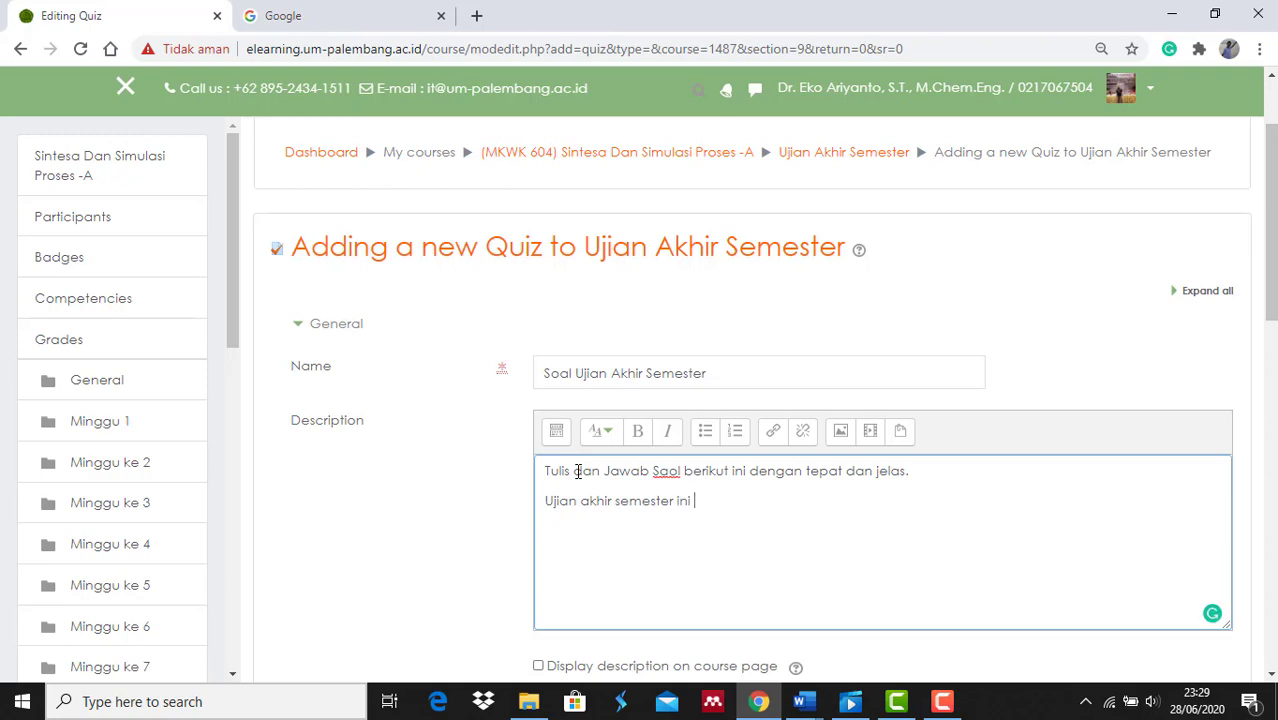
type("durasi")
type("nya selama")
key("BackSpace")
key("BackSpace")
key("BackSpace")
key("BackSpace")
key("BackSpace")
key("BackSpace")
key("BackSpace")
key("BackSpace")
key("BackSpace")
key("BackSpace")
key("BackSpace")
key("BackSpace")
key("BackSpace")
key("BackSpace")
key("BackSpace")
key("BackSpace")
key("BackSpace")
type("a")
key("BackSpace")
type("dikerjakan selama ")
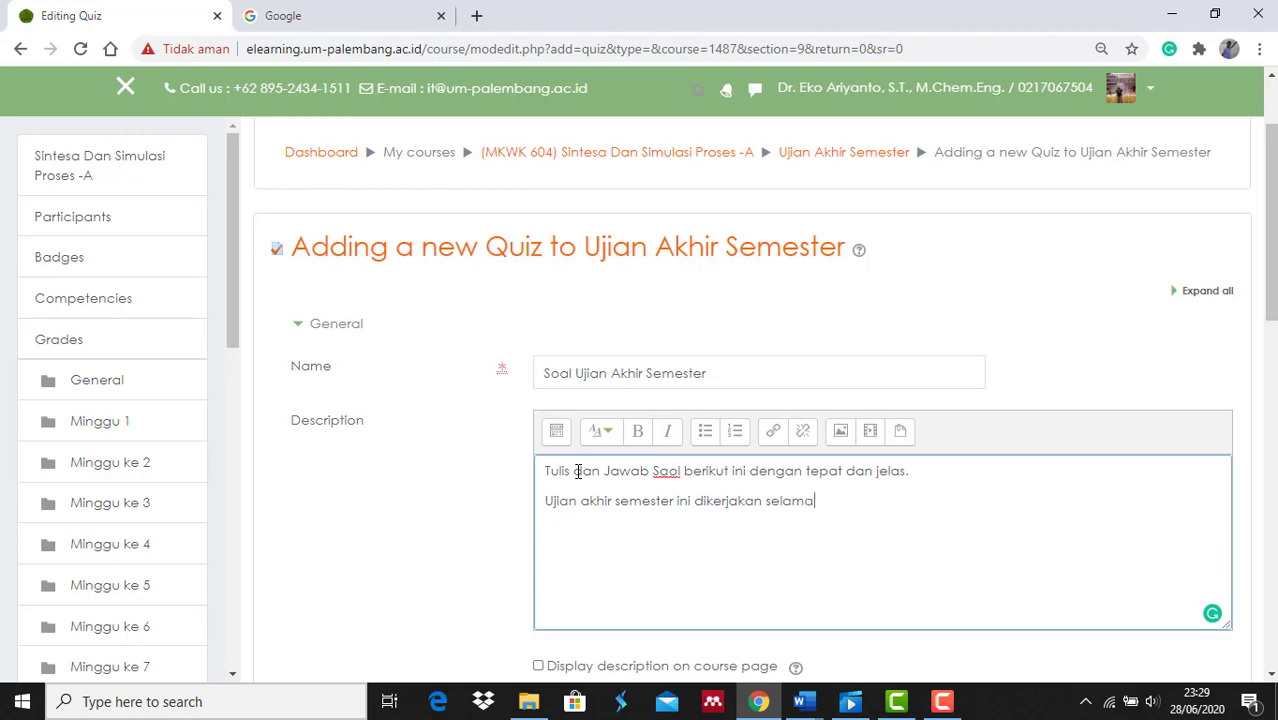
type("2 jam")
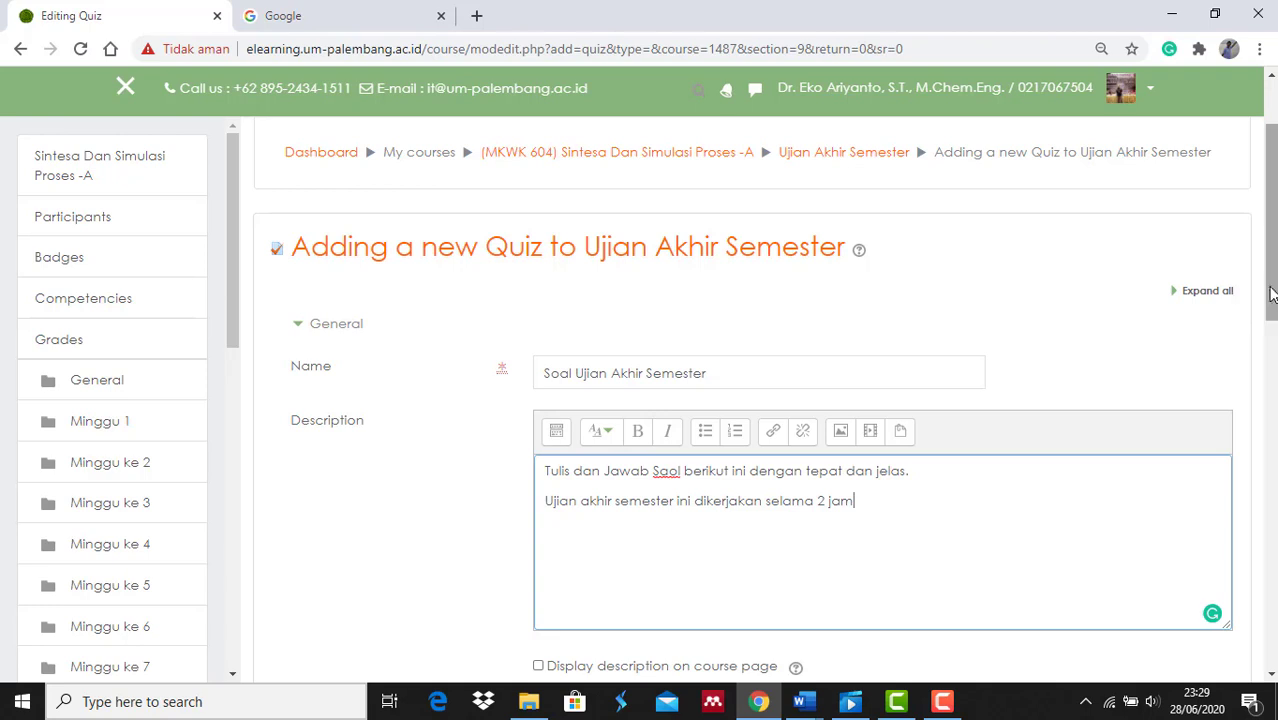
left_click_drag(1271, 296, 1272, 316)
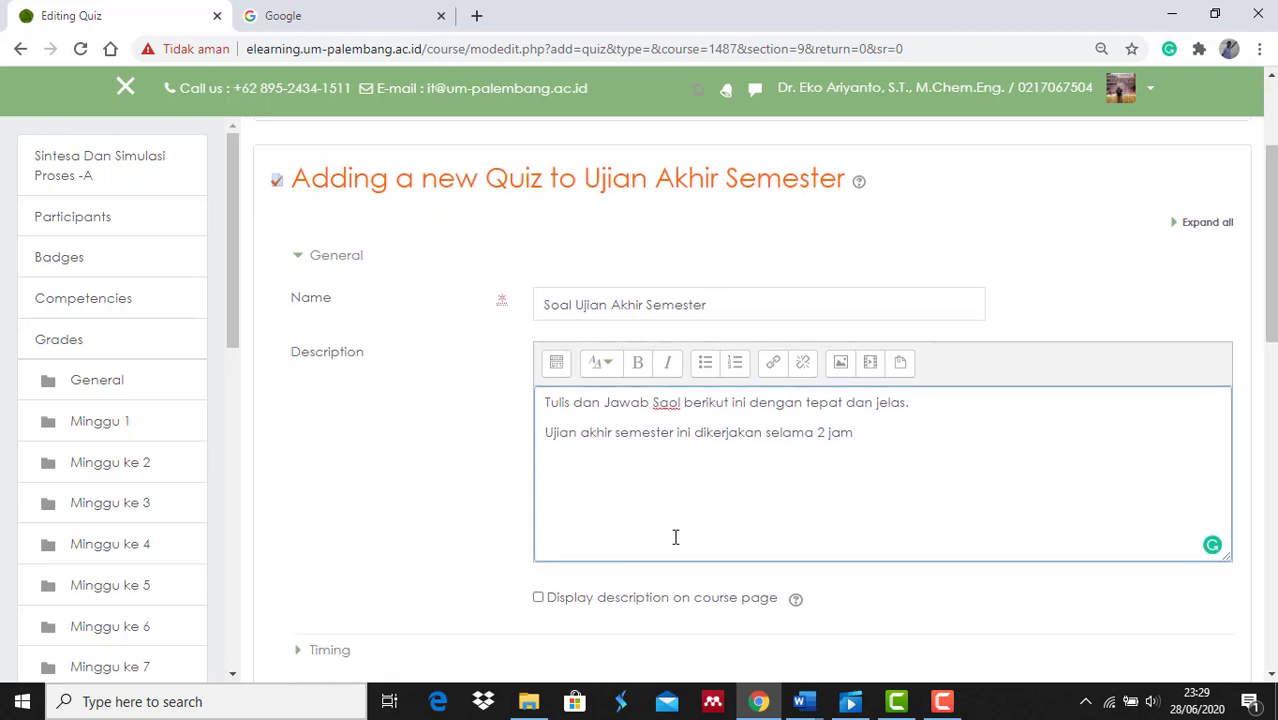
left_click(539, 598)
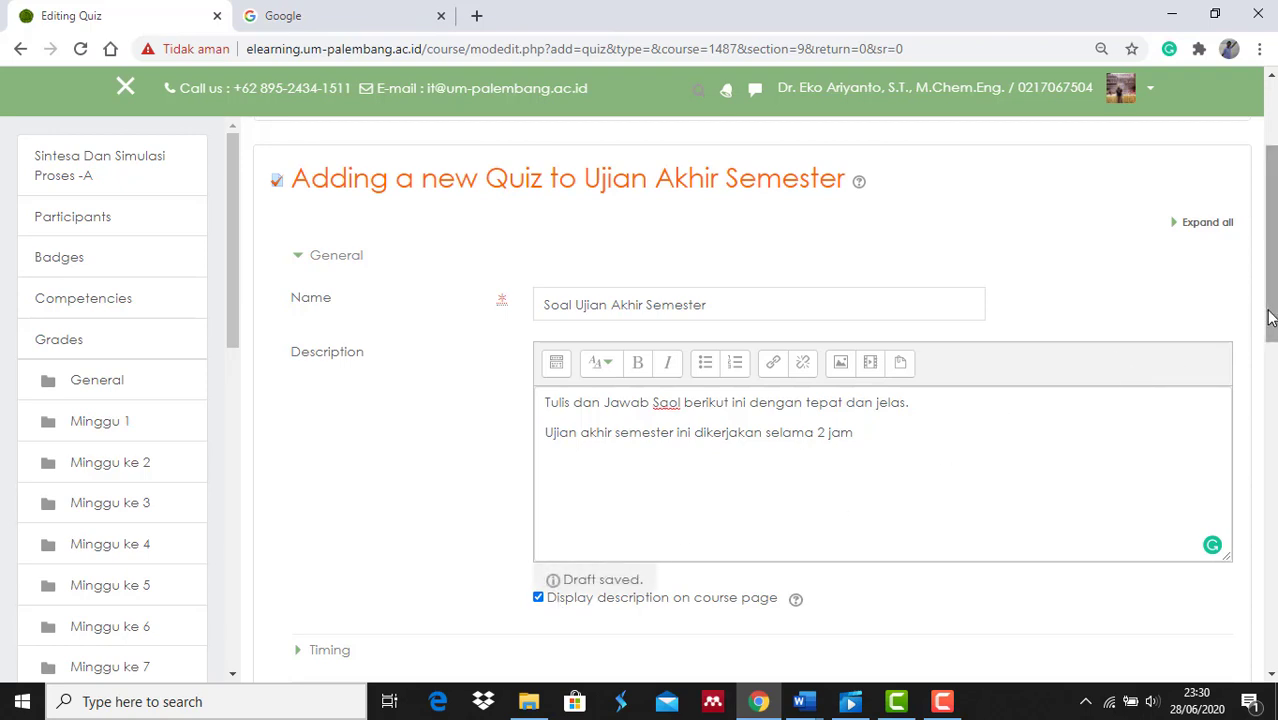
Step: Enable the quiz opening time in the Timing settings and set it to 29 June 2020, 08:00
left_click_drag(1268, 318, 1274, 400)
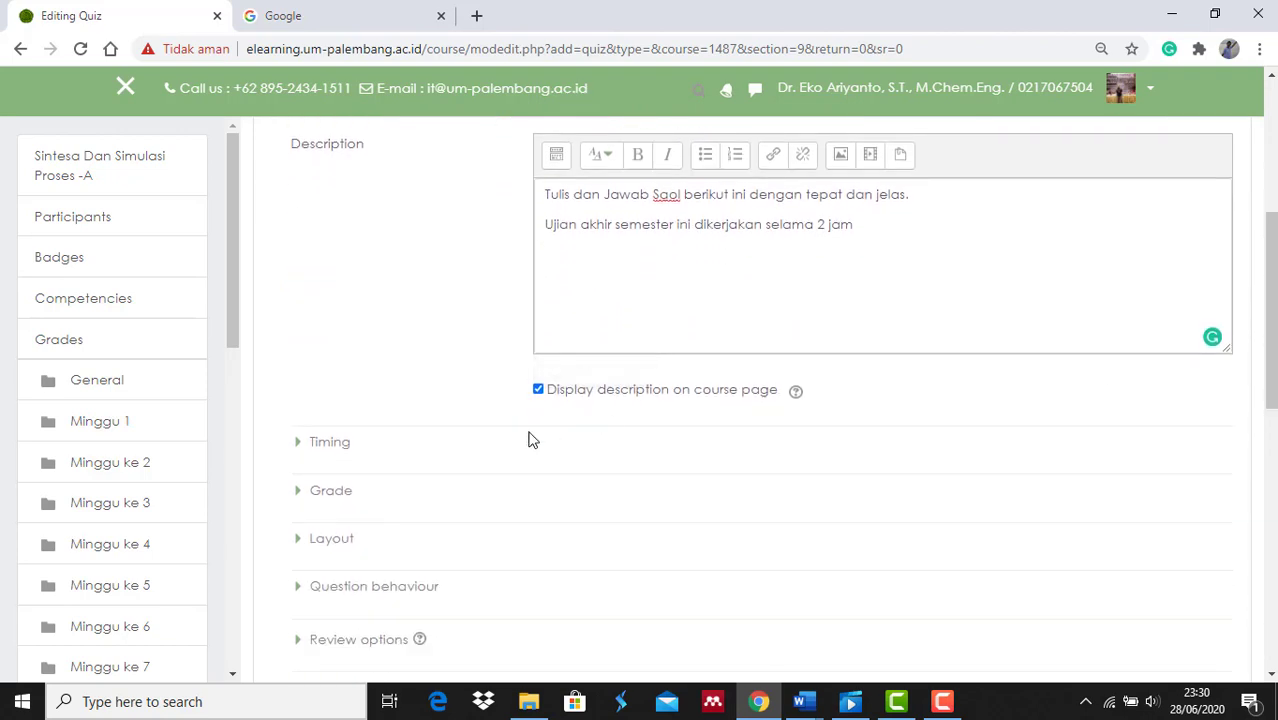
left_click(330, 445)
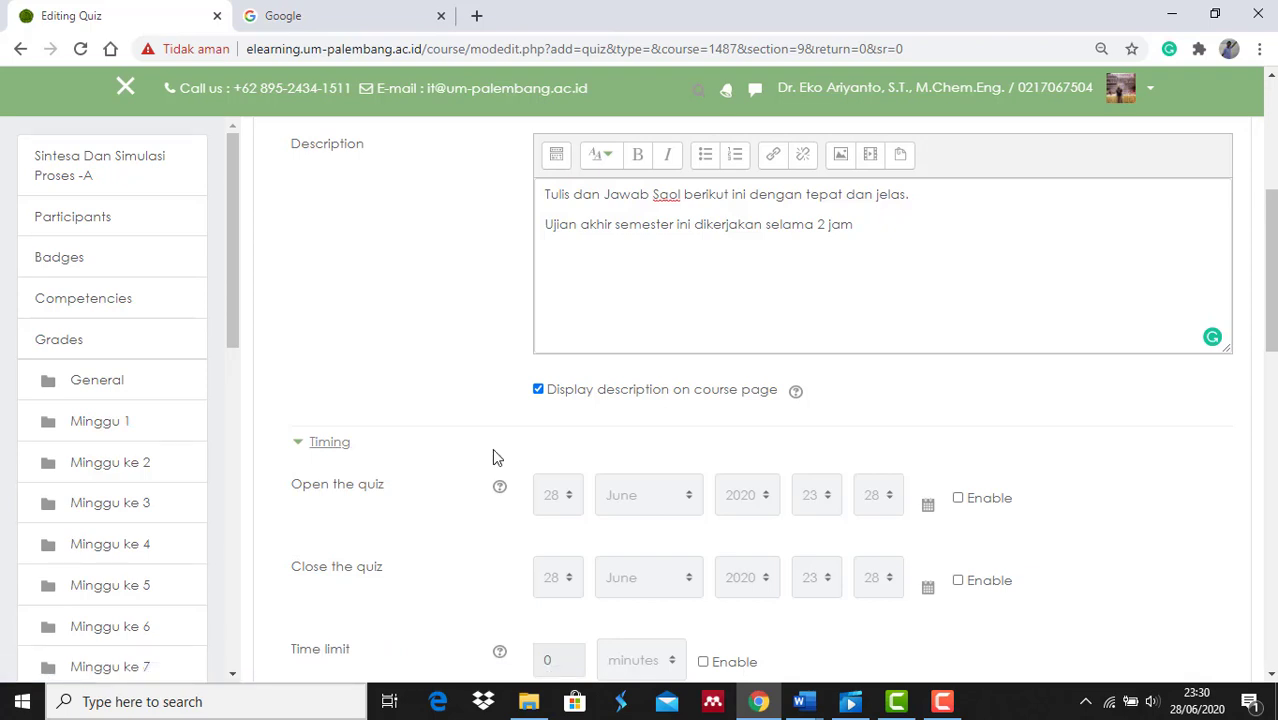
left_click(958, 498)
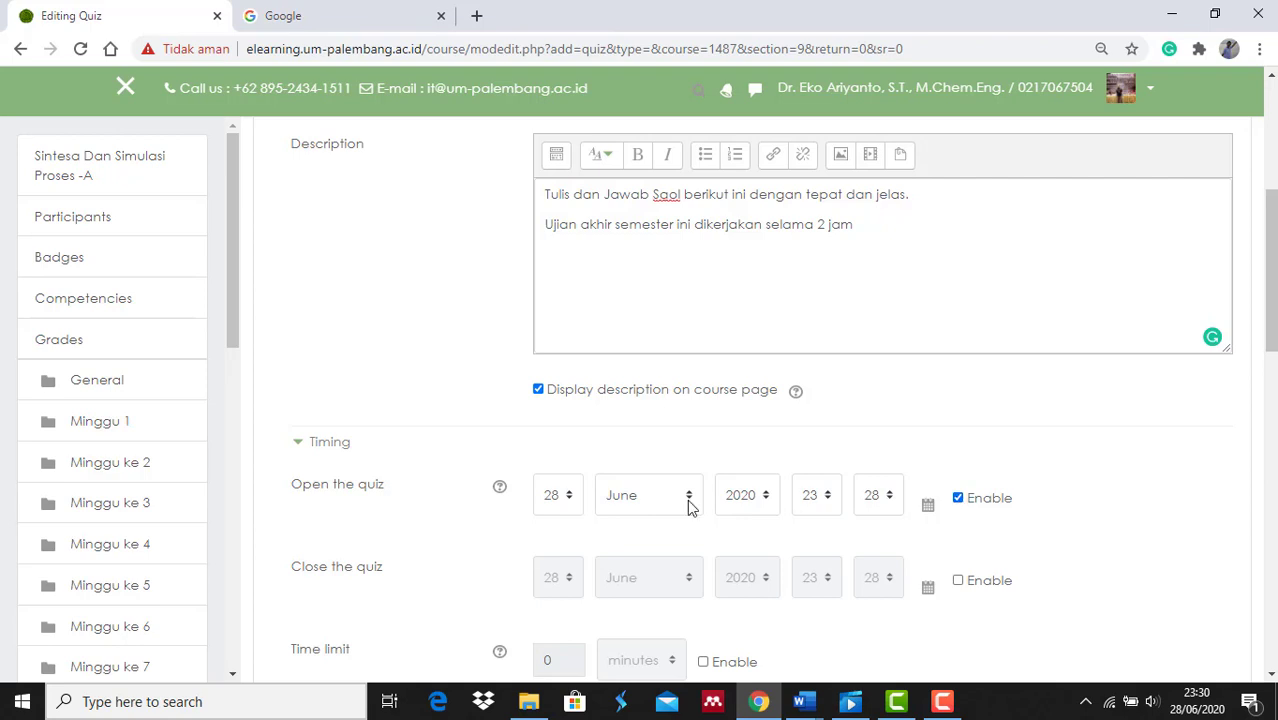
left_click(573, 500)
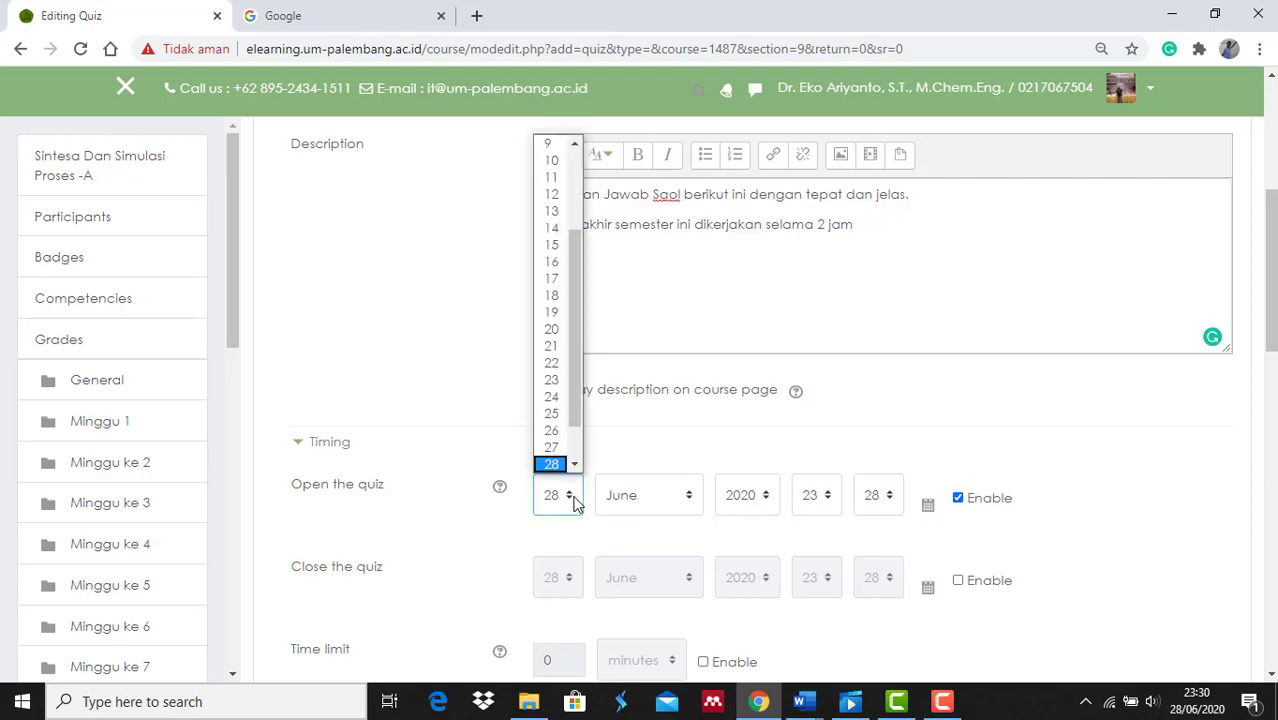
scroll(576, 437, "down", 1)
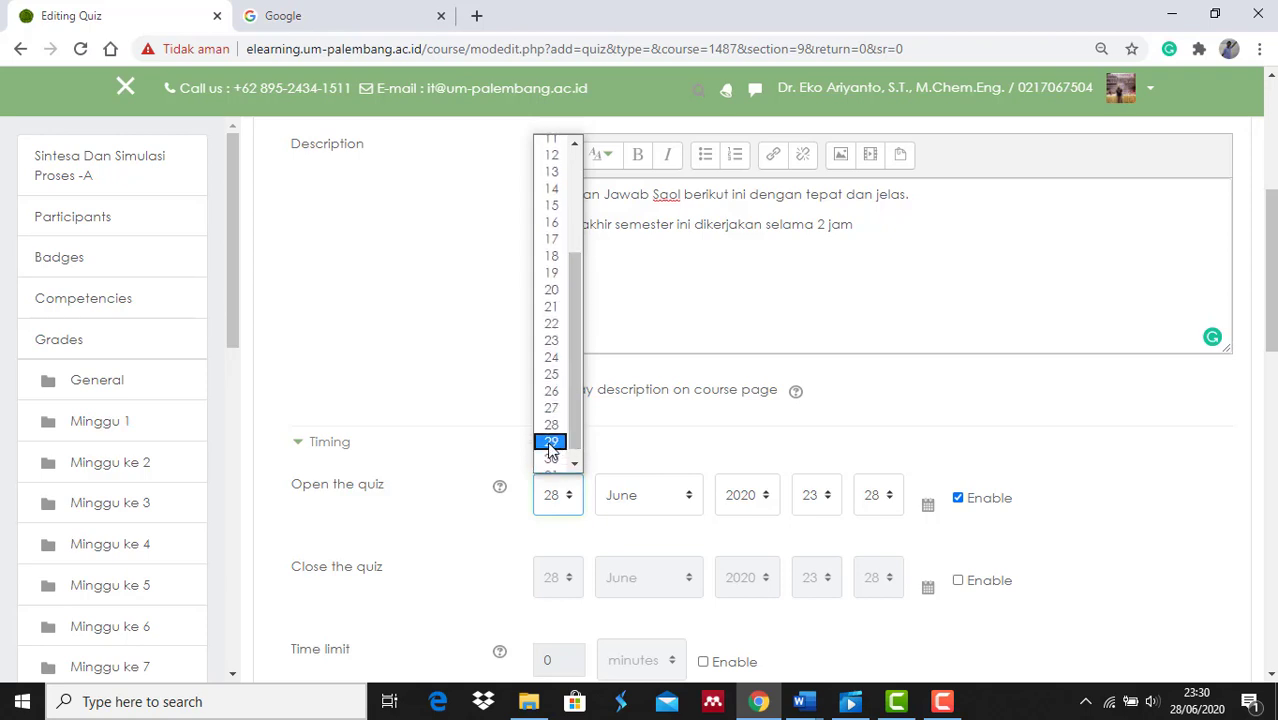
left_click(551, 442)
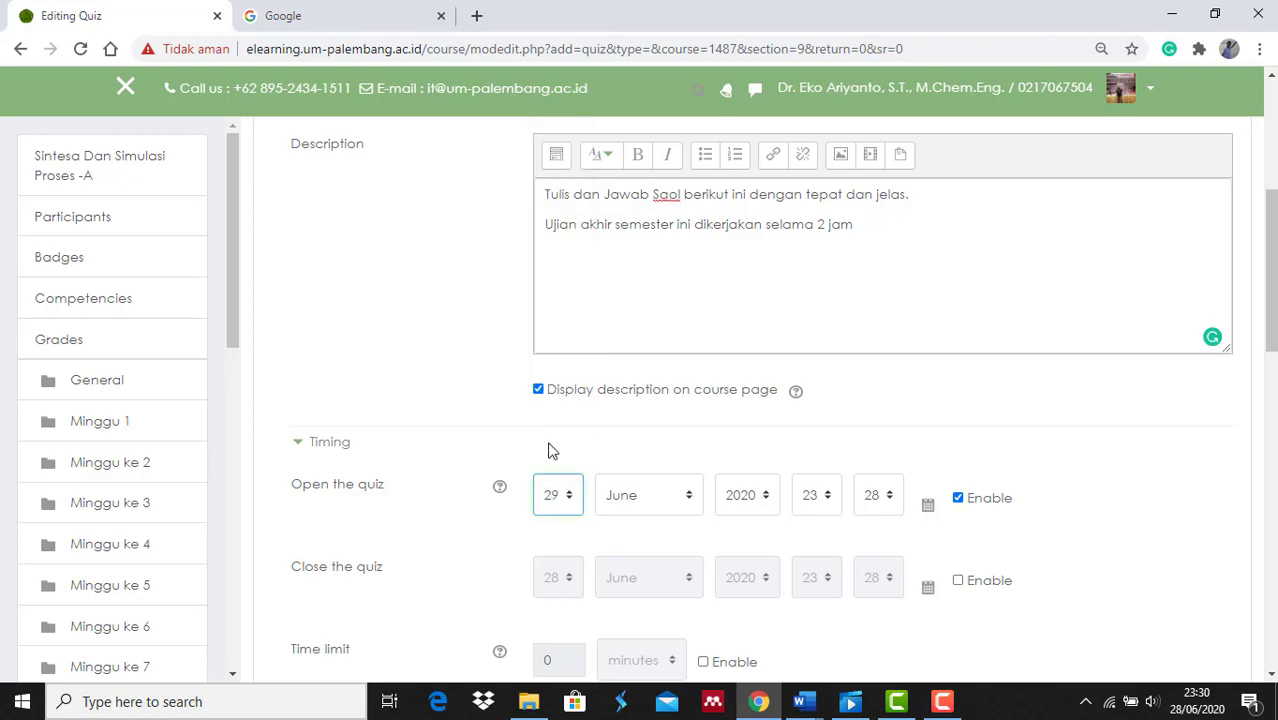
left_click(829, 500)
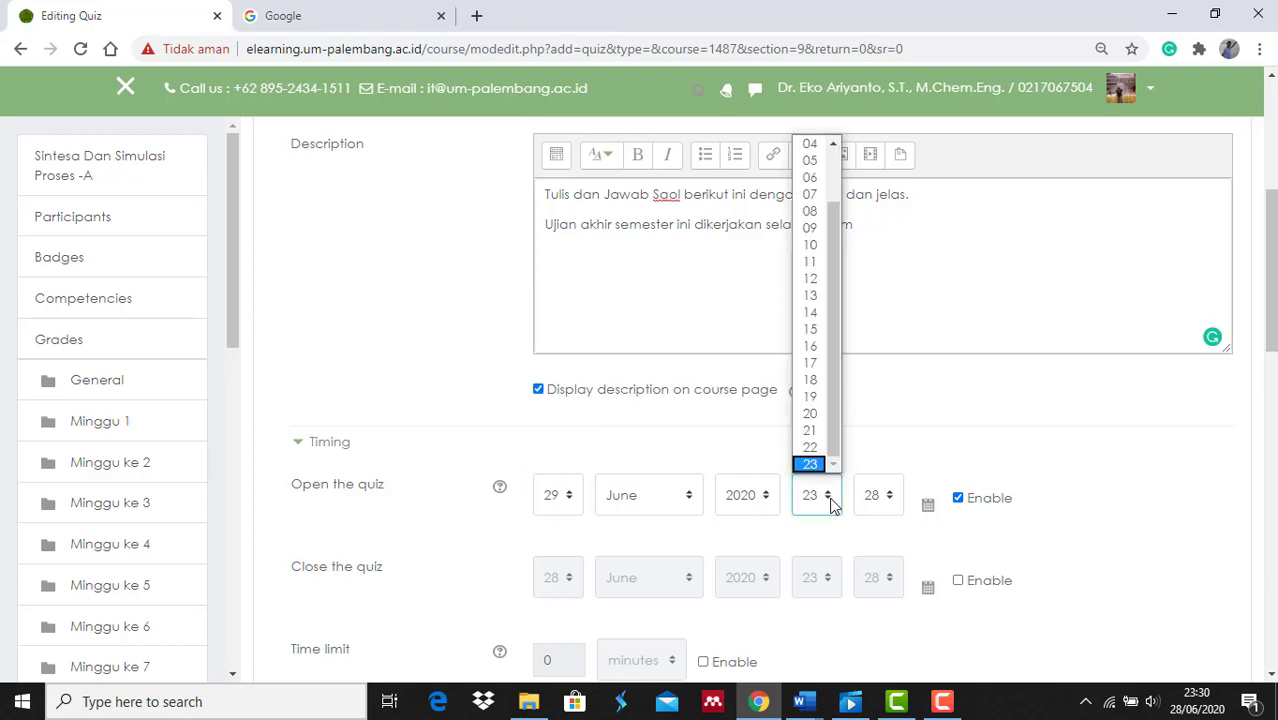
left_click(814, 217)
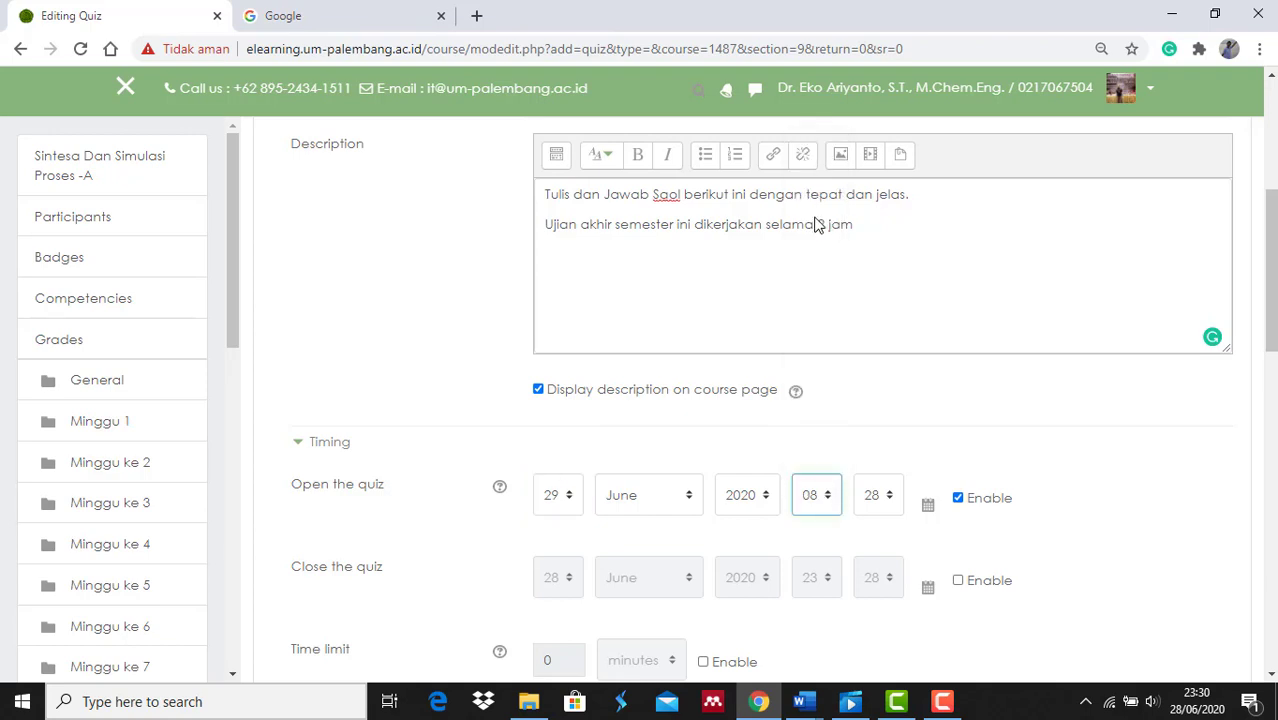
left_click(886, 497)
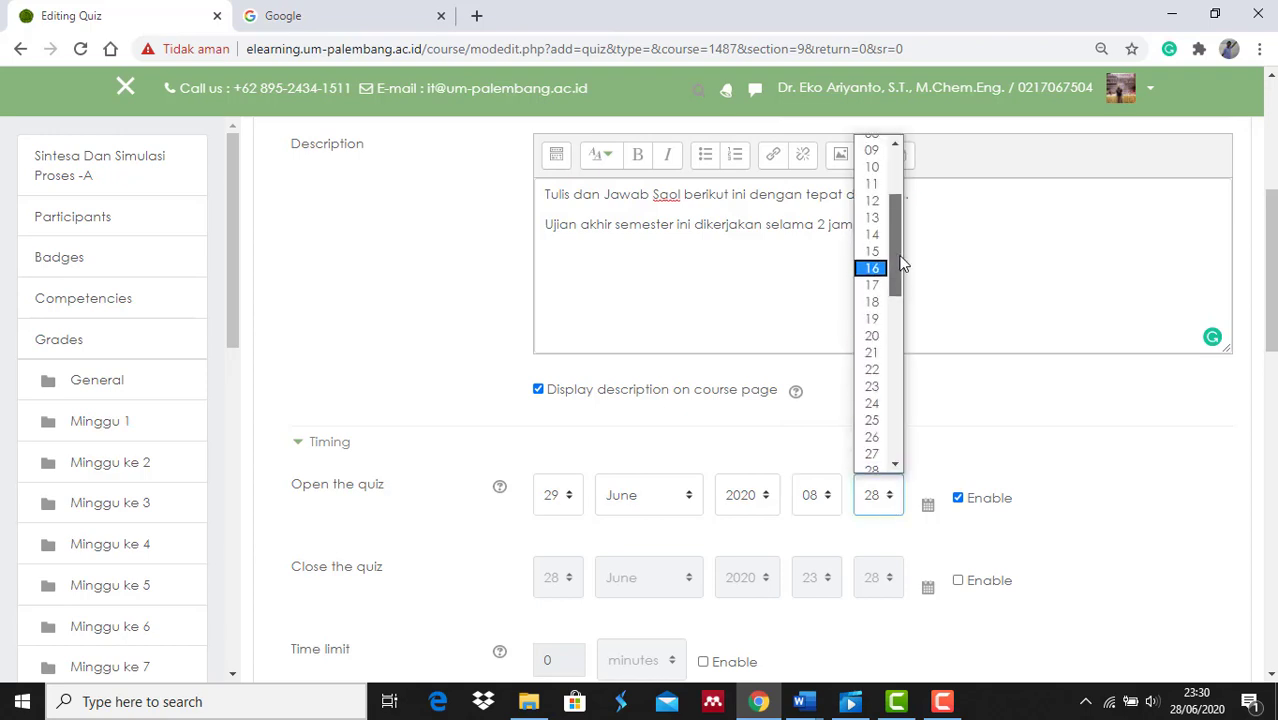
left_click_drag(897, 267, 889, 182)
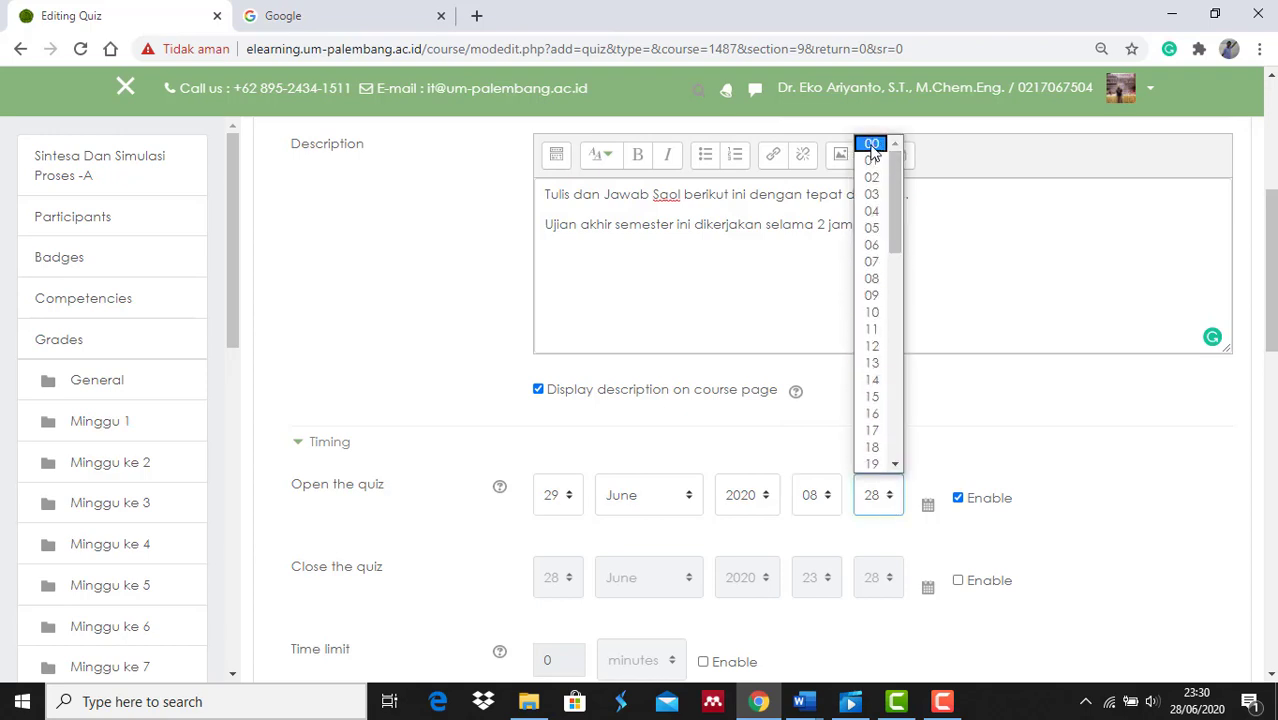
left_click(872, 143)
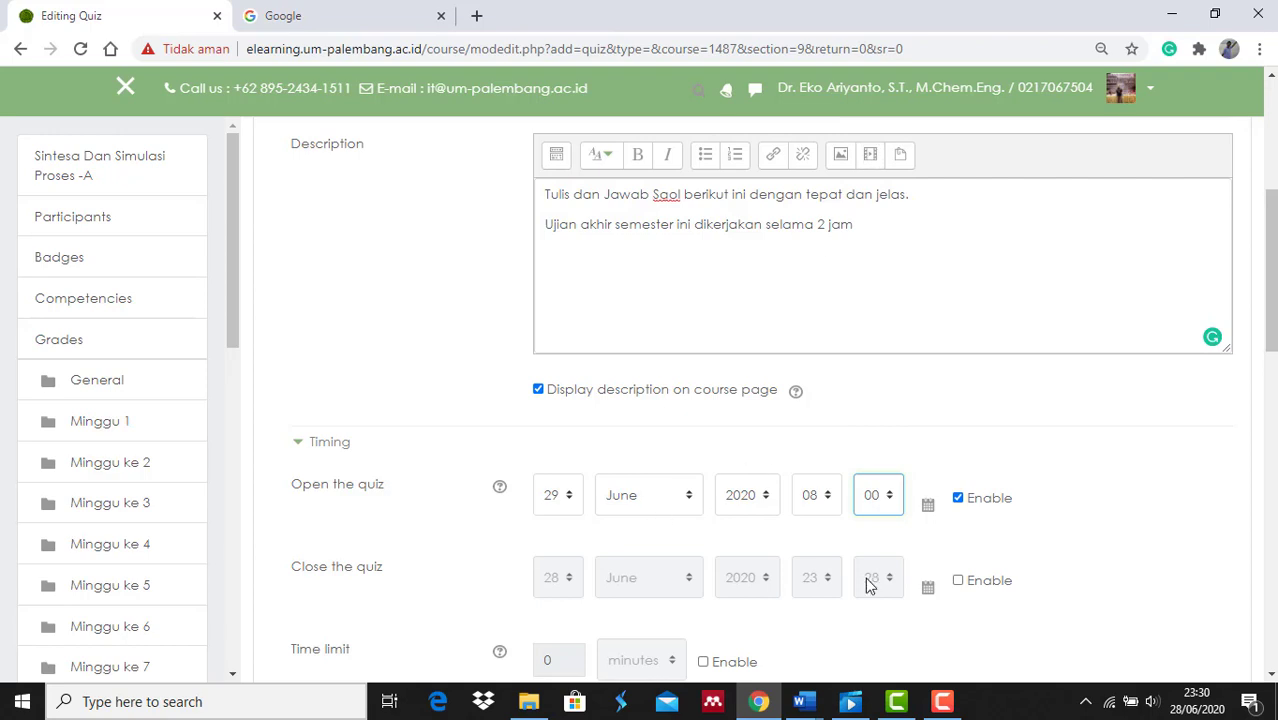
Step: Enable the quiz closing time and set it to 30 June 2020, 10:00
left_click(958, 581)
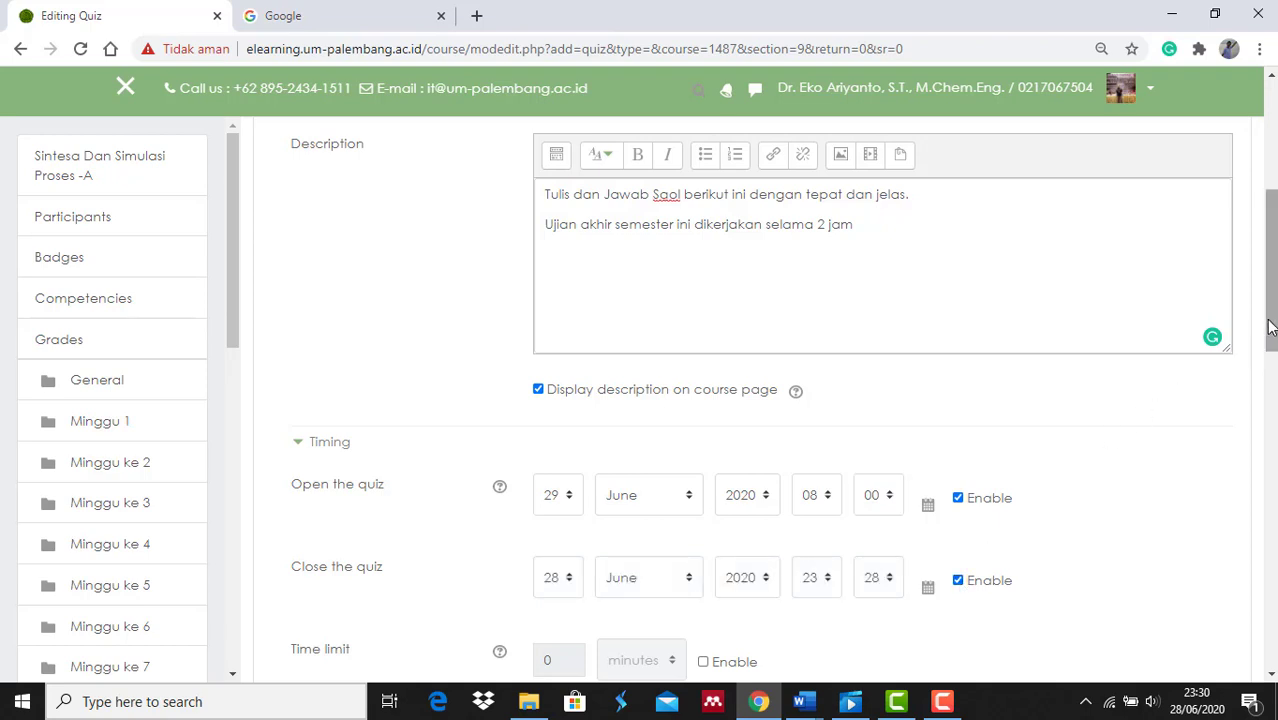
left_click_drag(1272, 325, 1272, 337)
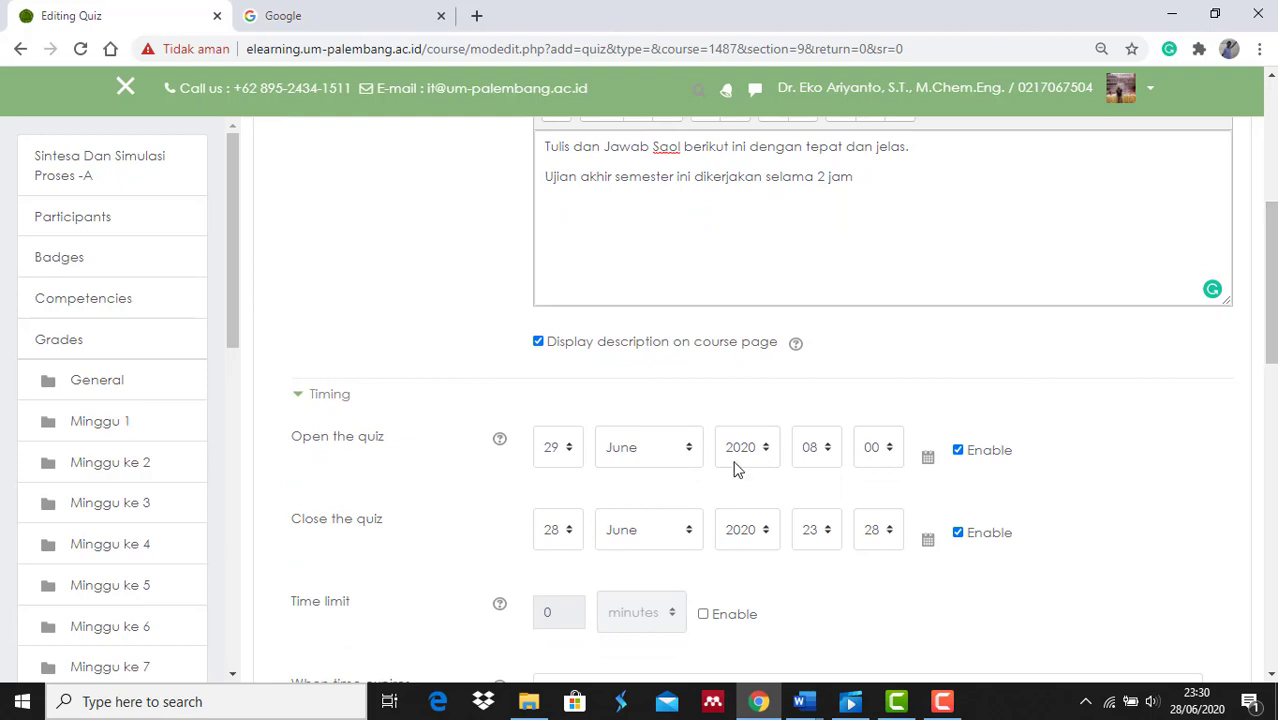
left_click(573, 537)
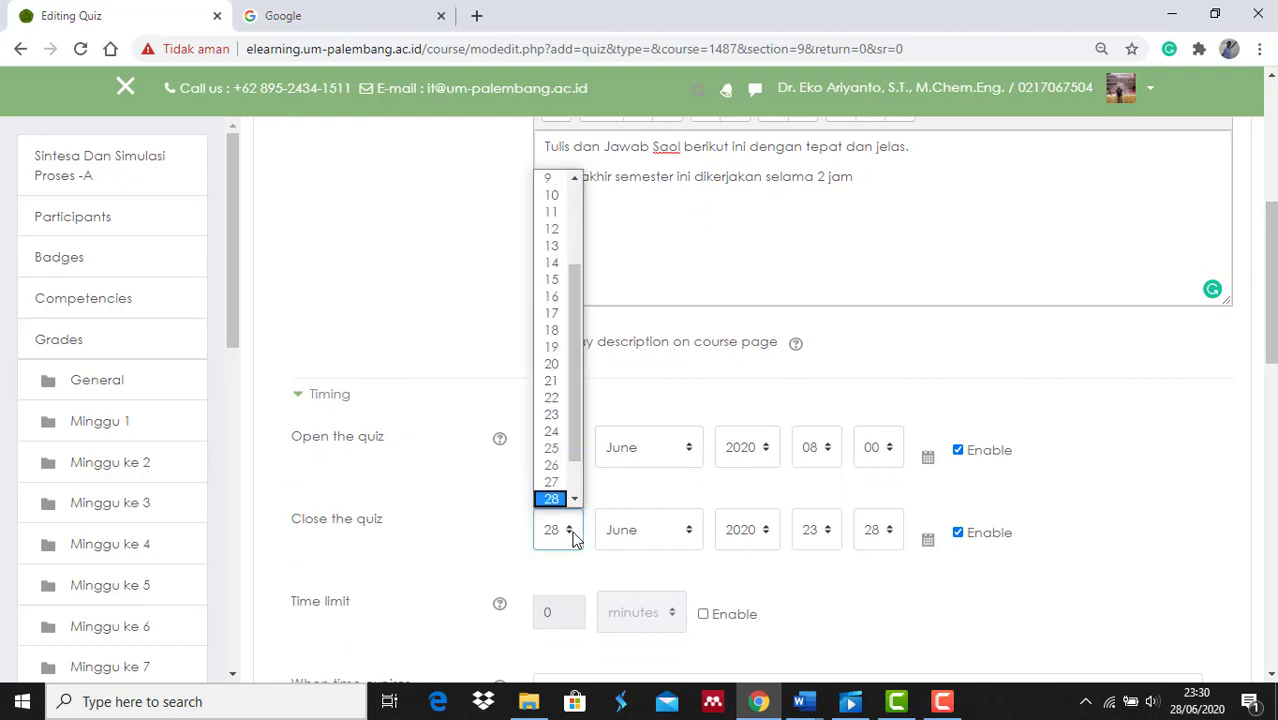
scroll(575, 450, "down", 1)
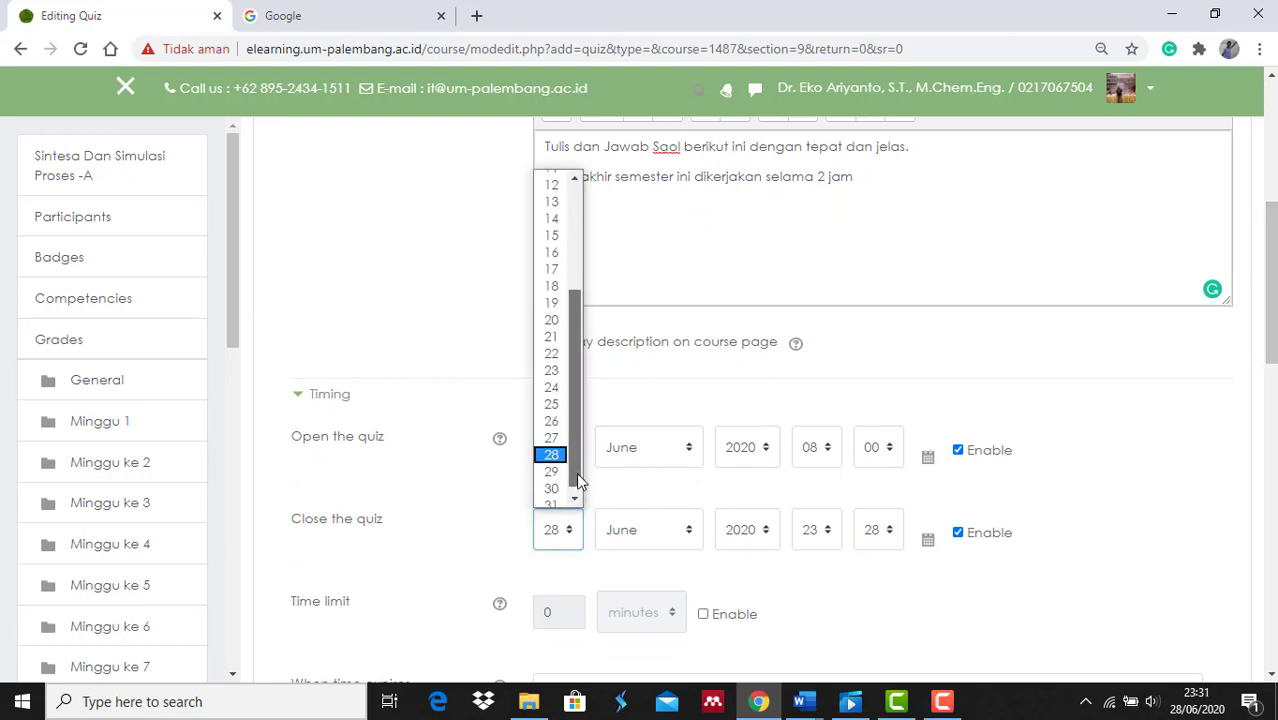
scroll(578, 482, "down", 1)
left_click(551, 483)
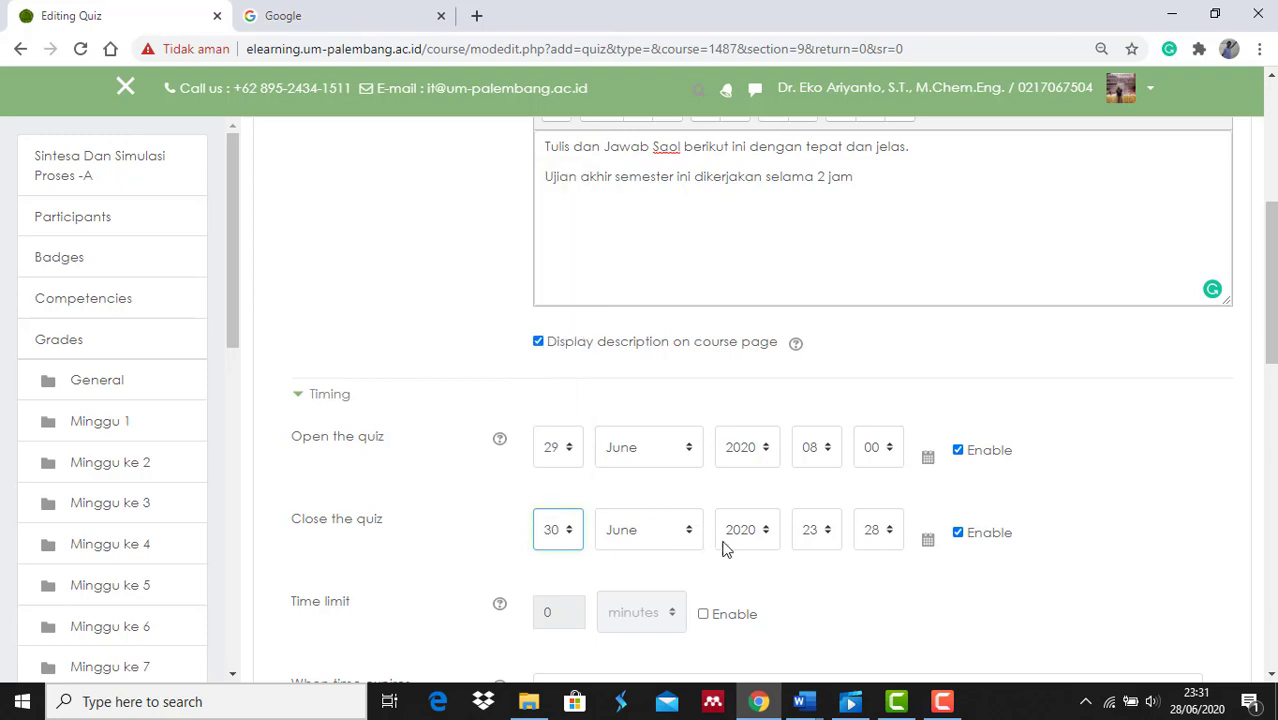
left_click(835, 535)
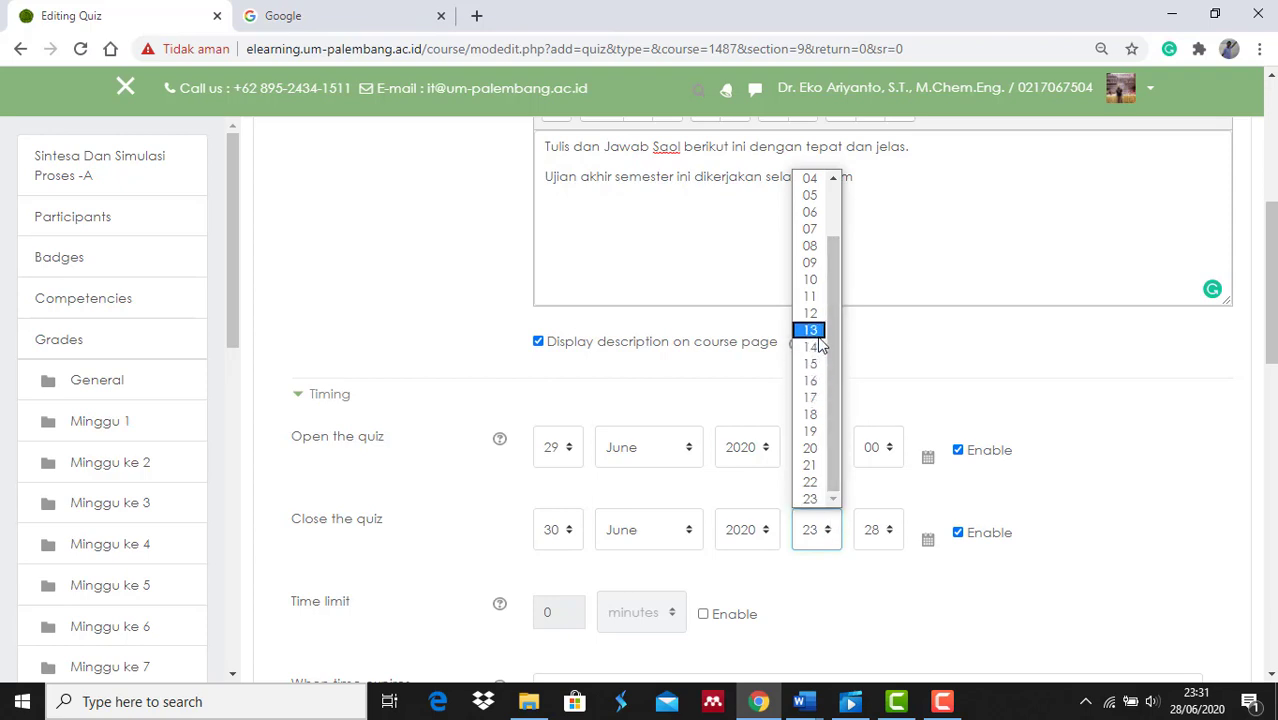
left_click(812, 281)
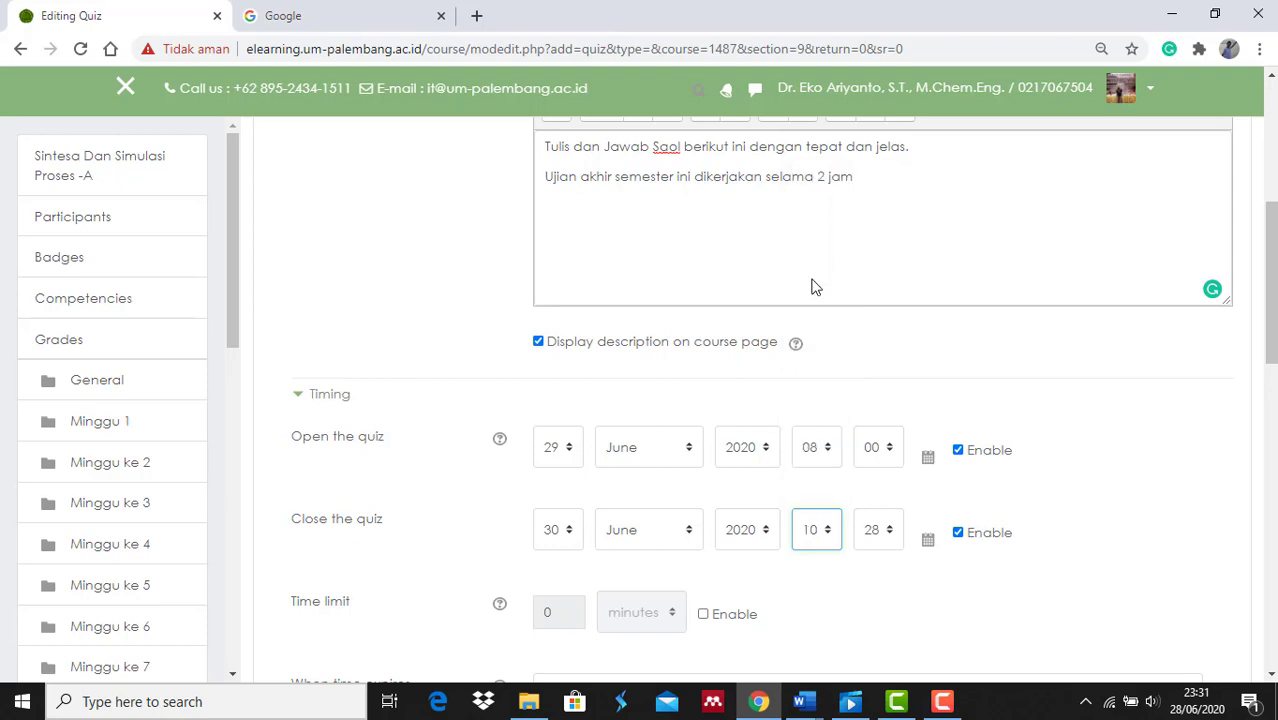
left_click(891, 528)
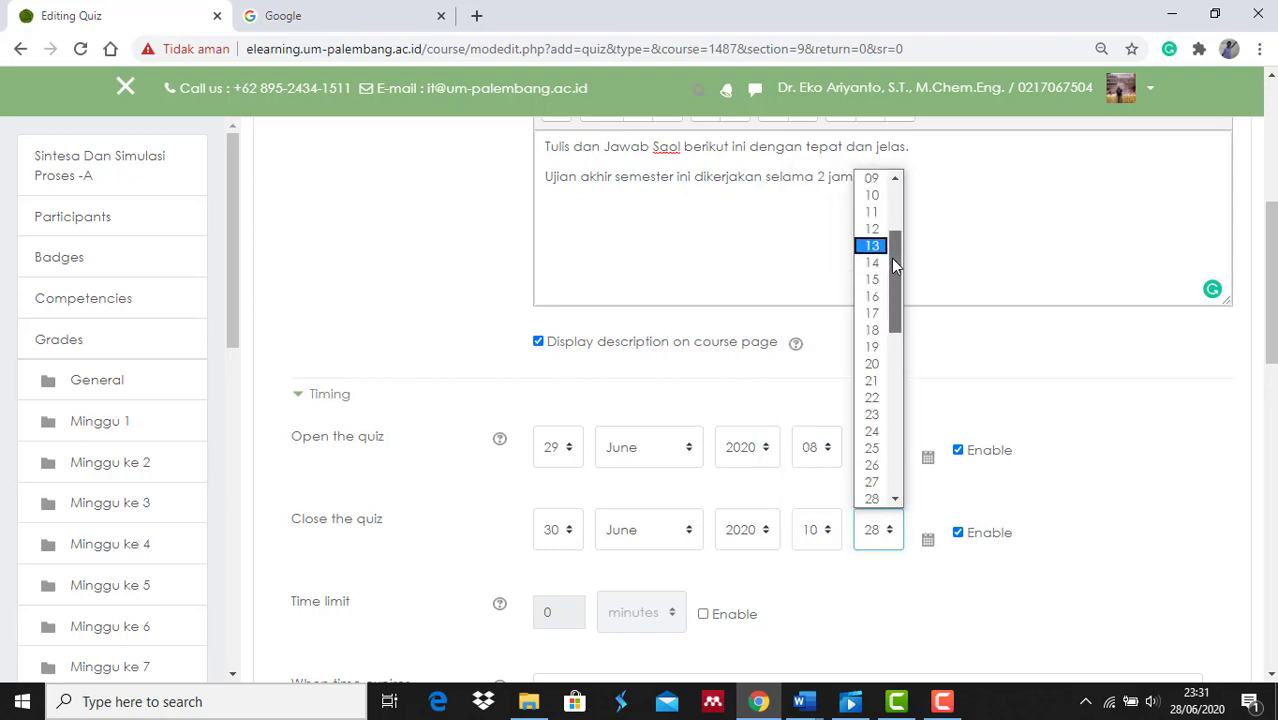
scroll(891, 258, "up", 3)
left_click(872, 179)
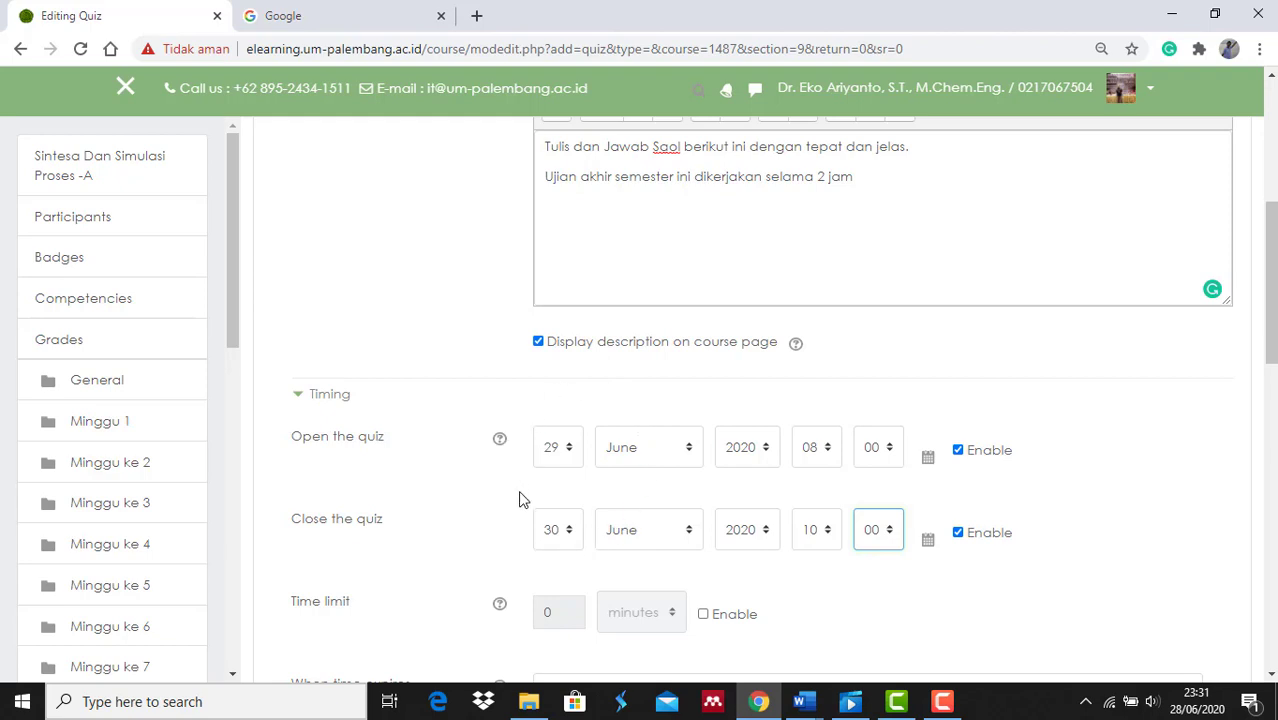
Step: Enable the quiz time limit and set it to 2 hours
left_click(703, 616)
left_click(565, 608)
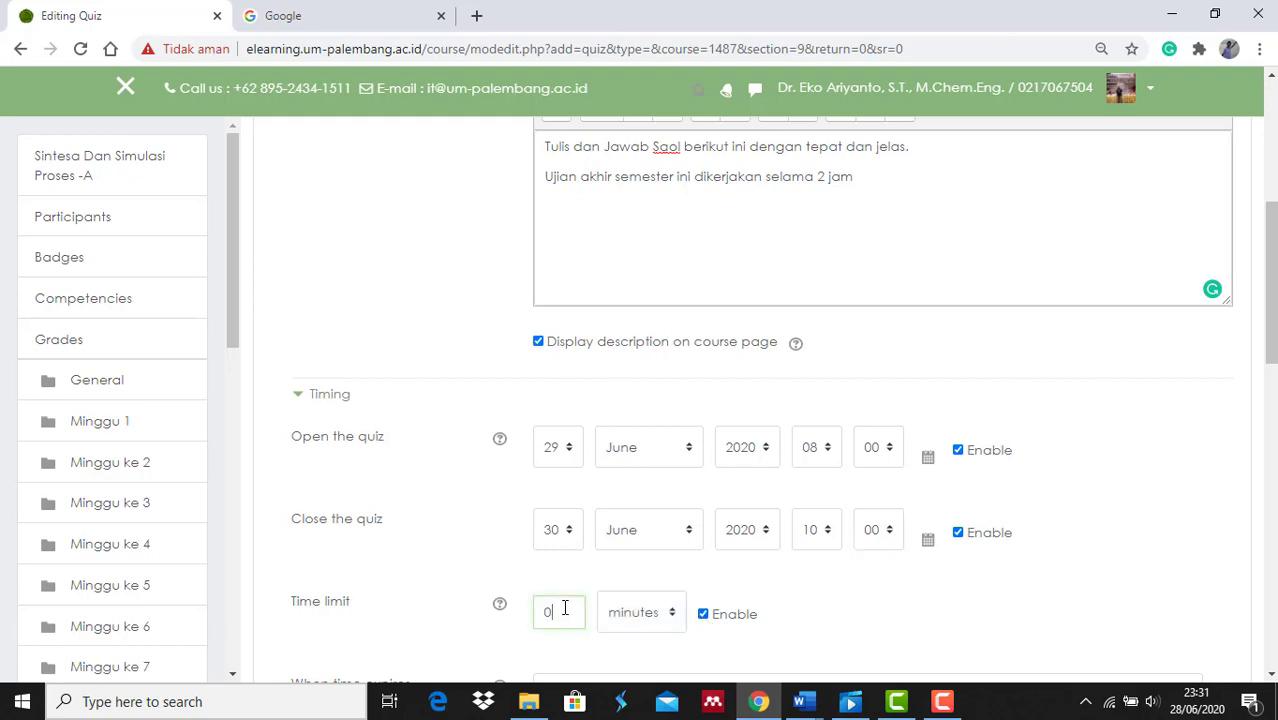
key("BackSpace")
type("2")
left_click(671, 618)
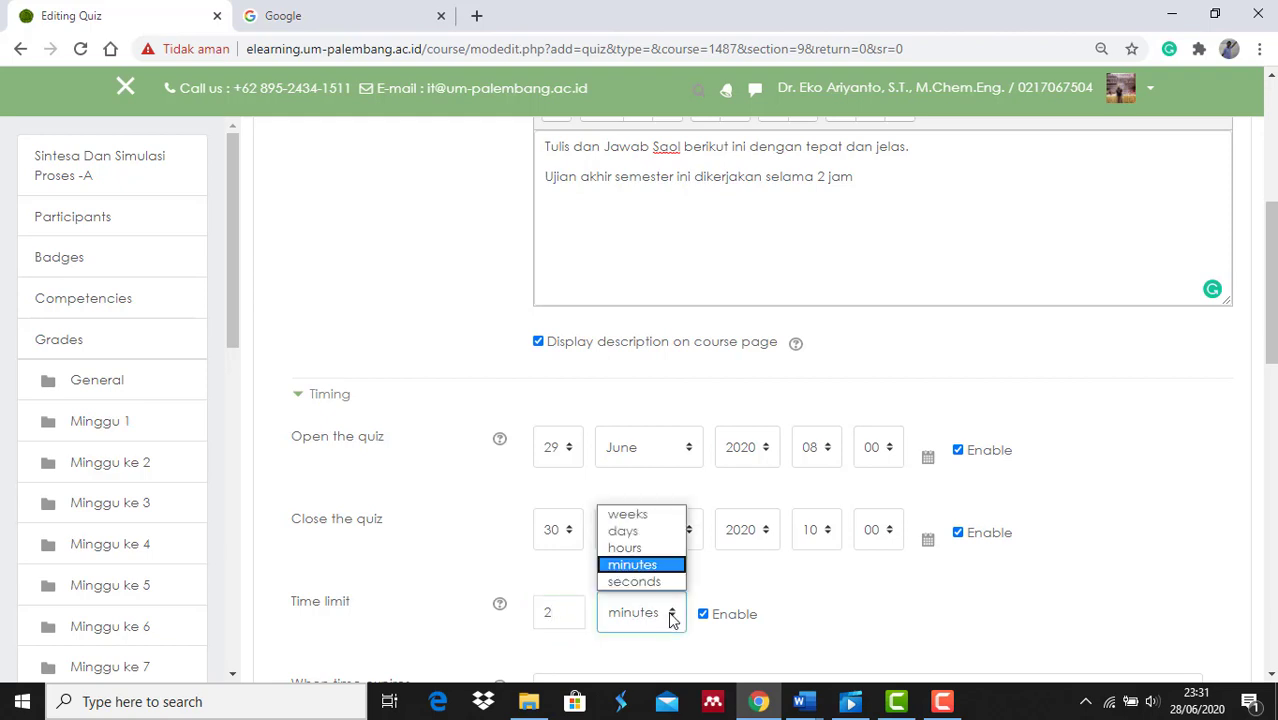
left_click(644, 550)
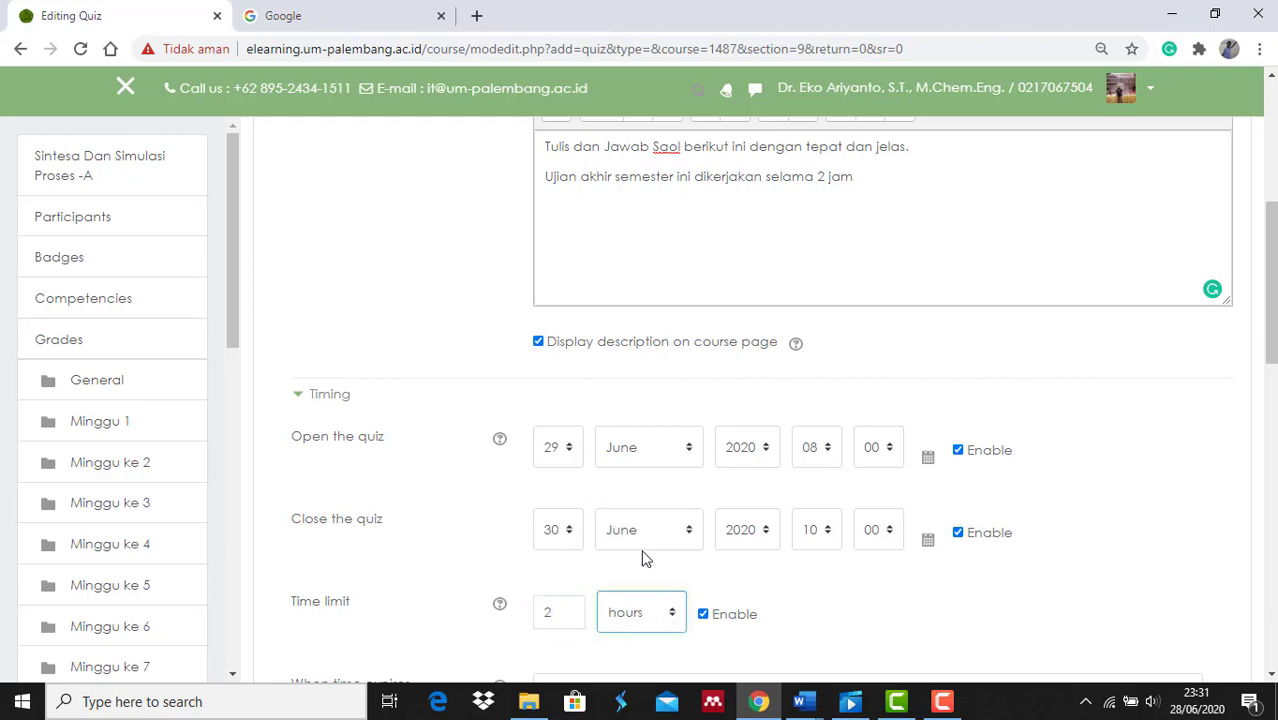
left_click(431, 565)
scroll(432, 573, "down", 2)
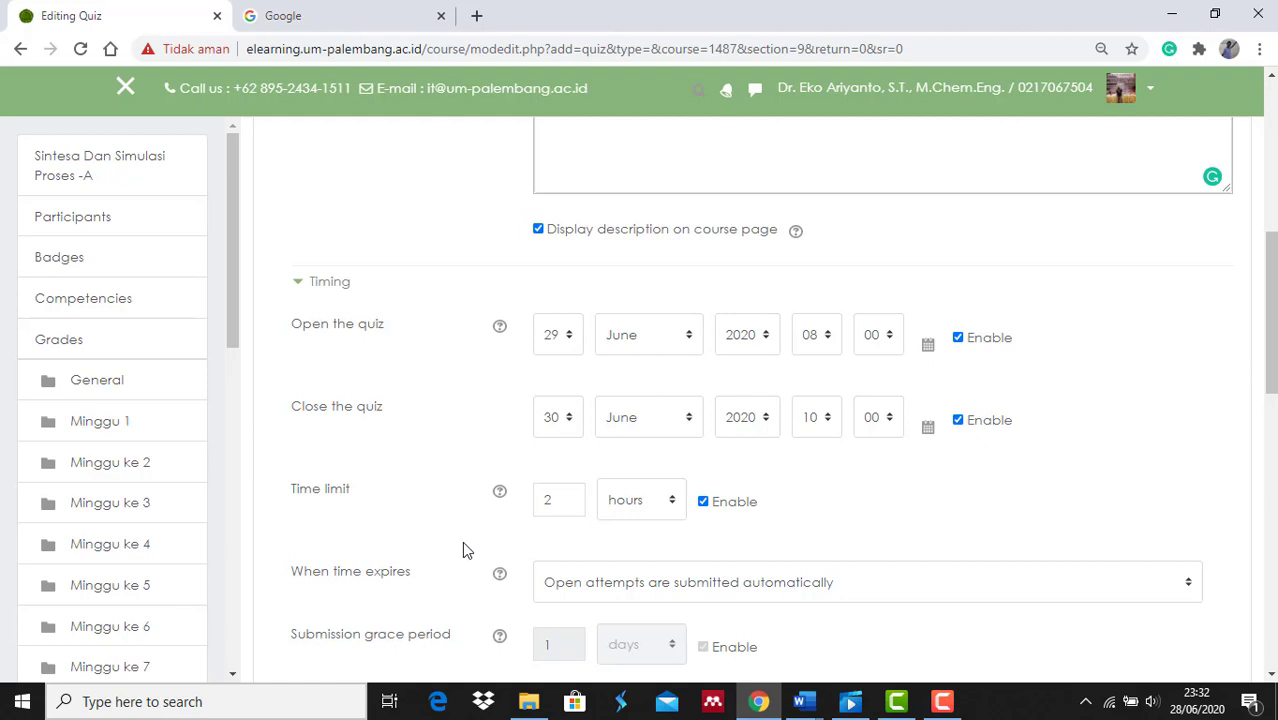
scroll(463, 545, "down", 2)
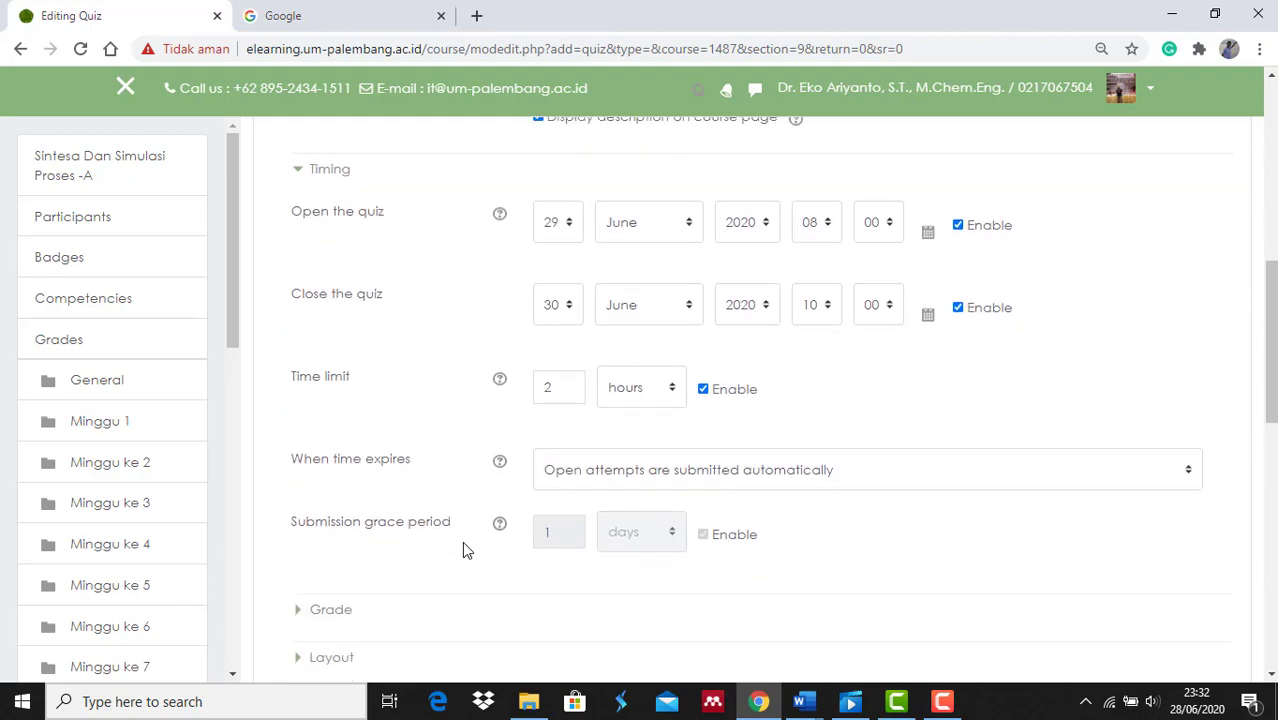
Step: Expand the quiz's Grade settings and set the allowed attempts to 1
scroll(462, 541, "down", 1)
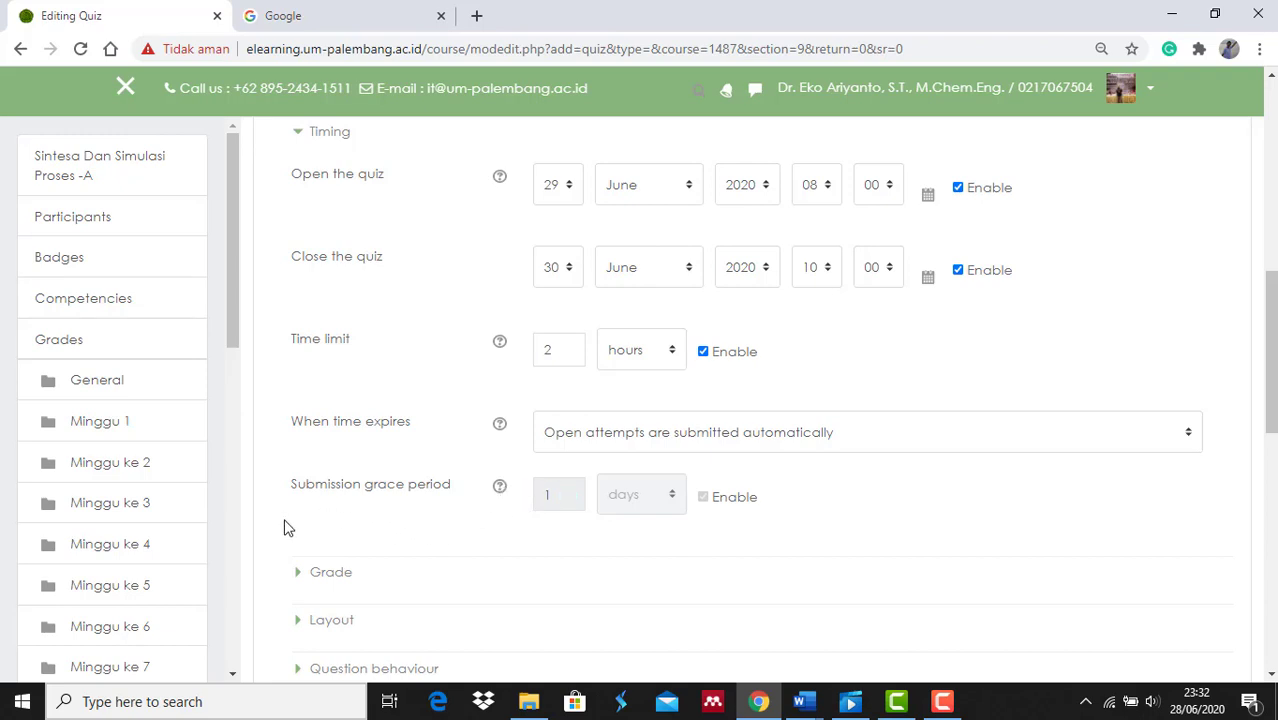
scroll(284, 528, "down", 2)
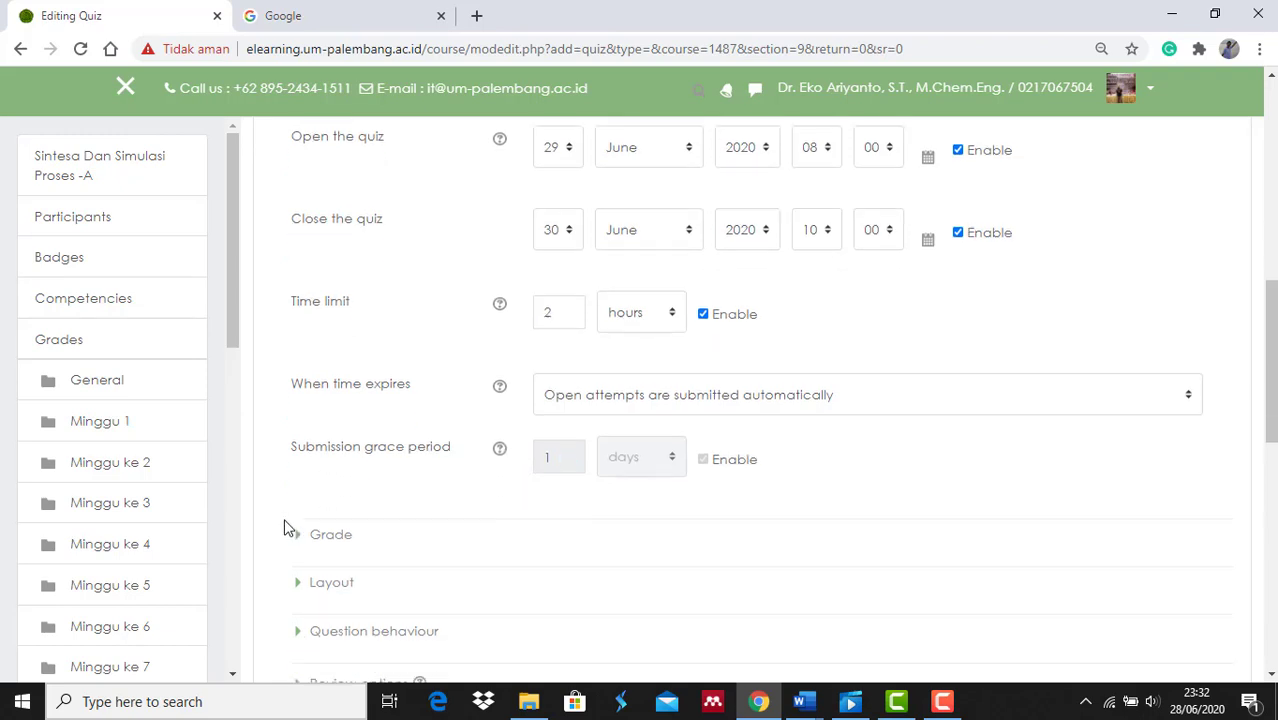
scroll(284, 528, "down", 2)
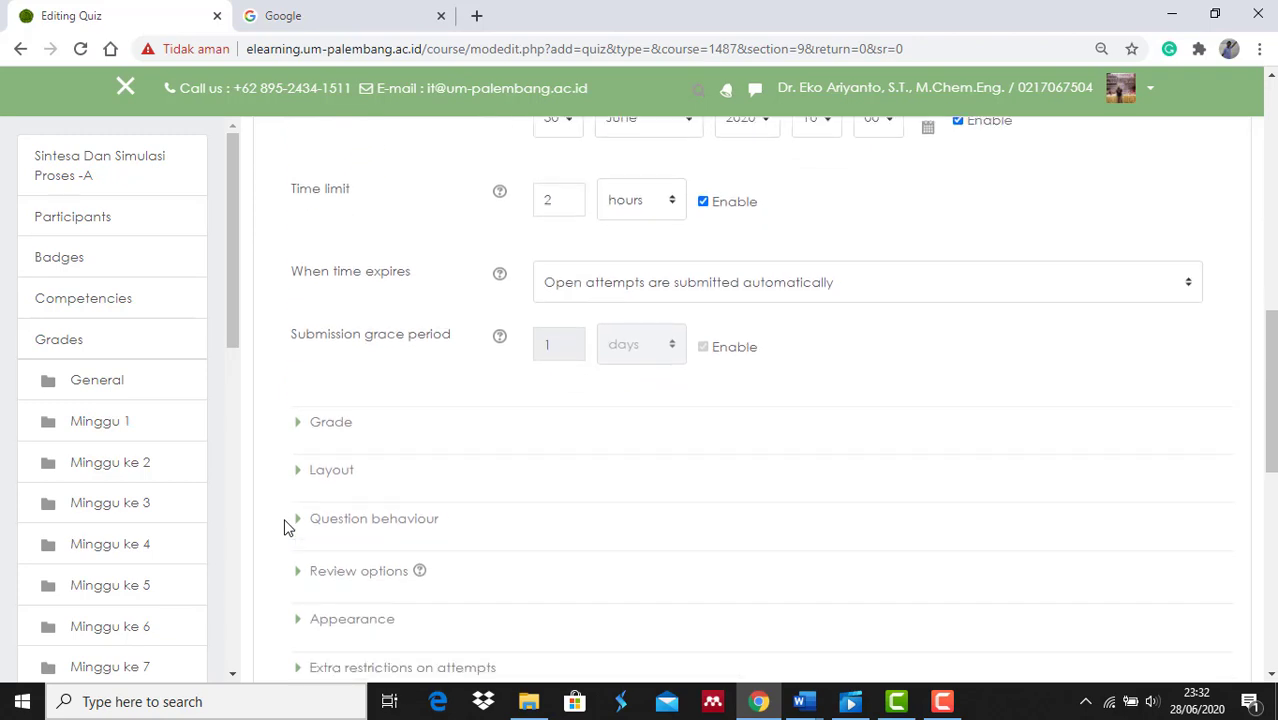
left_click(333, 426)
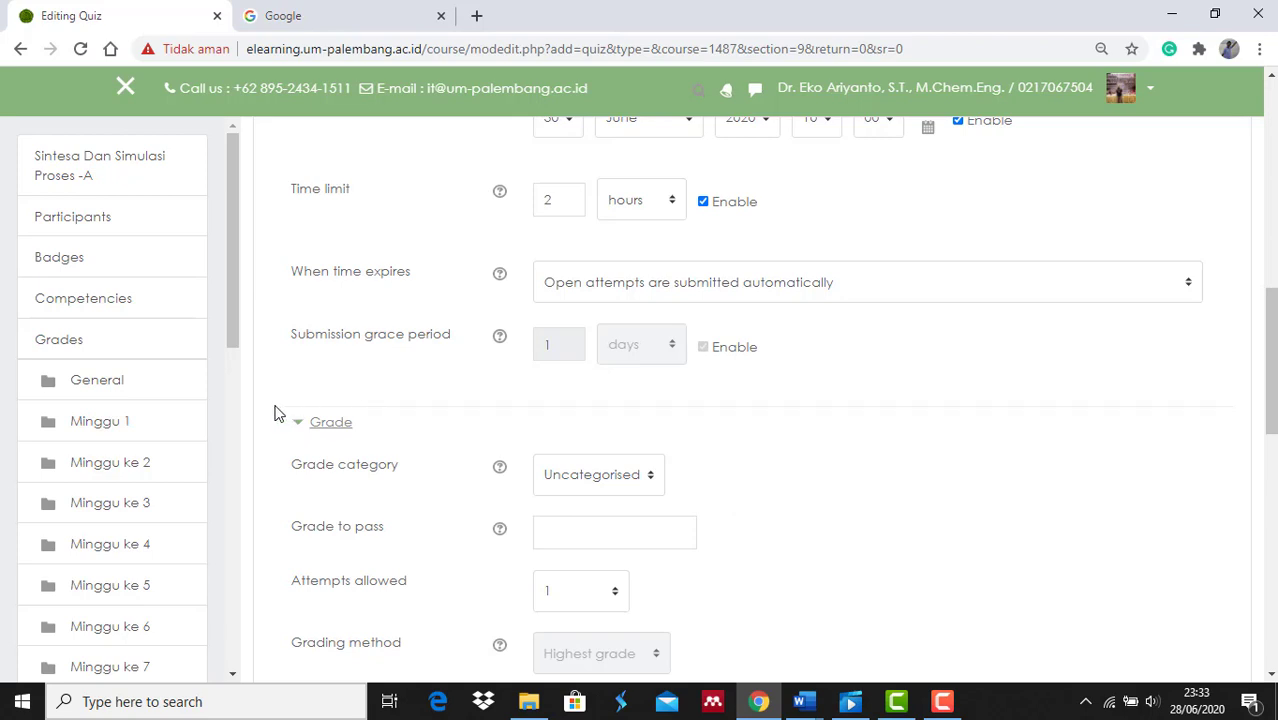
scroll(279, 414, "down", 1)
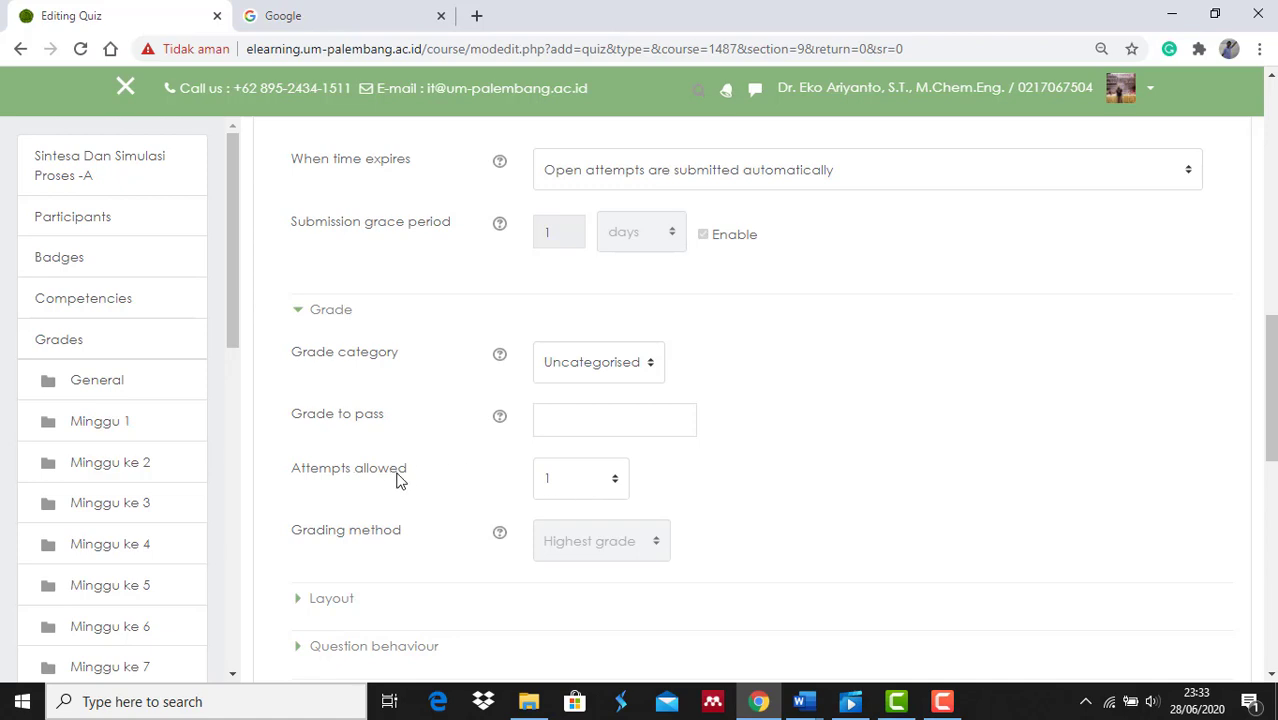
left_click(616, 487)
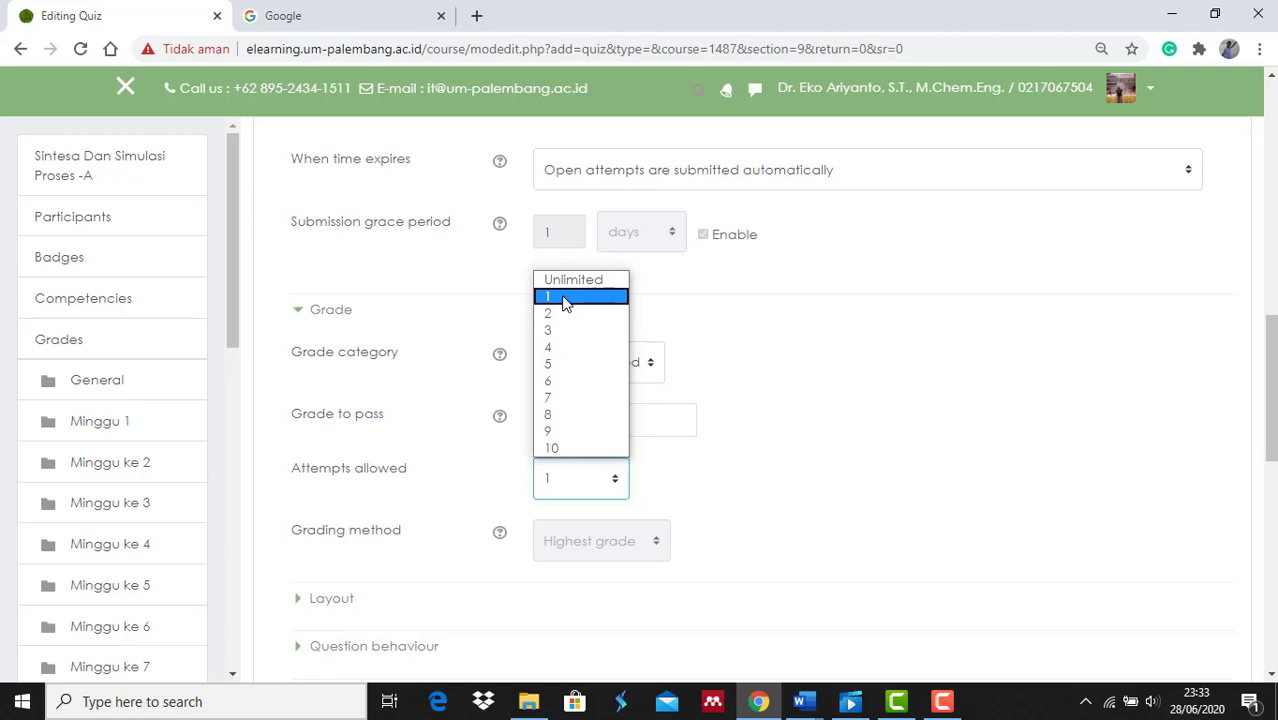
left_click(565, 298)
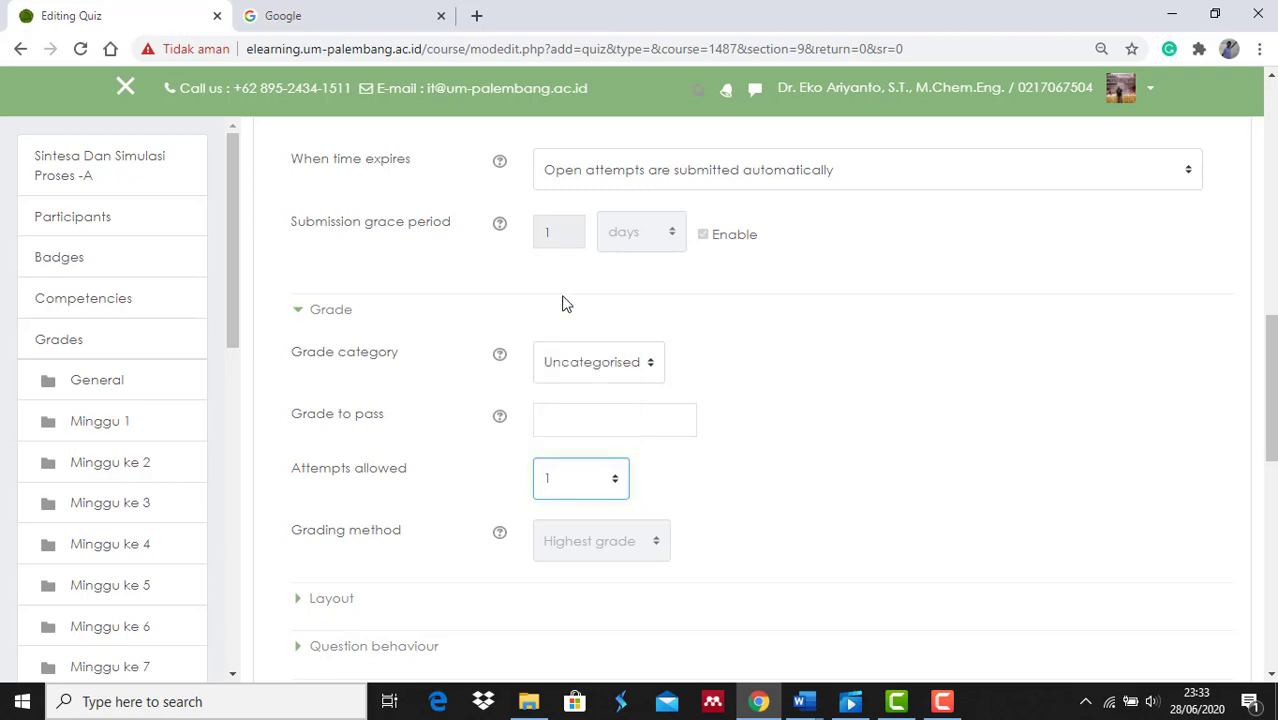
left_click(278, 476)
Step: Expand the Layout settings and set a new page to start for every question
scroll(285, 468, "down", 3)
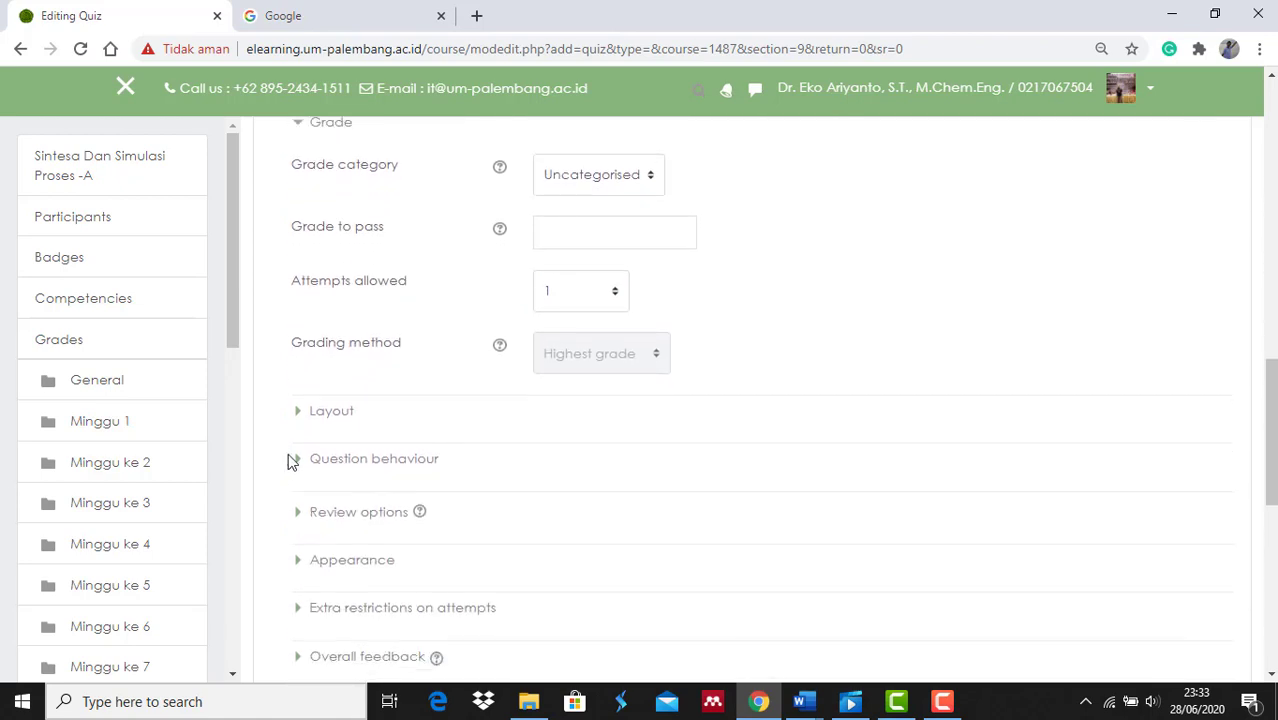
left_click(333, 415)
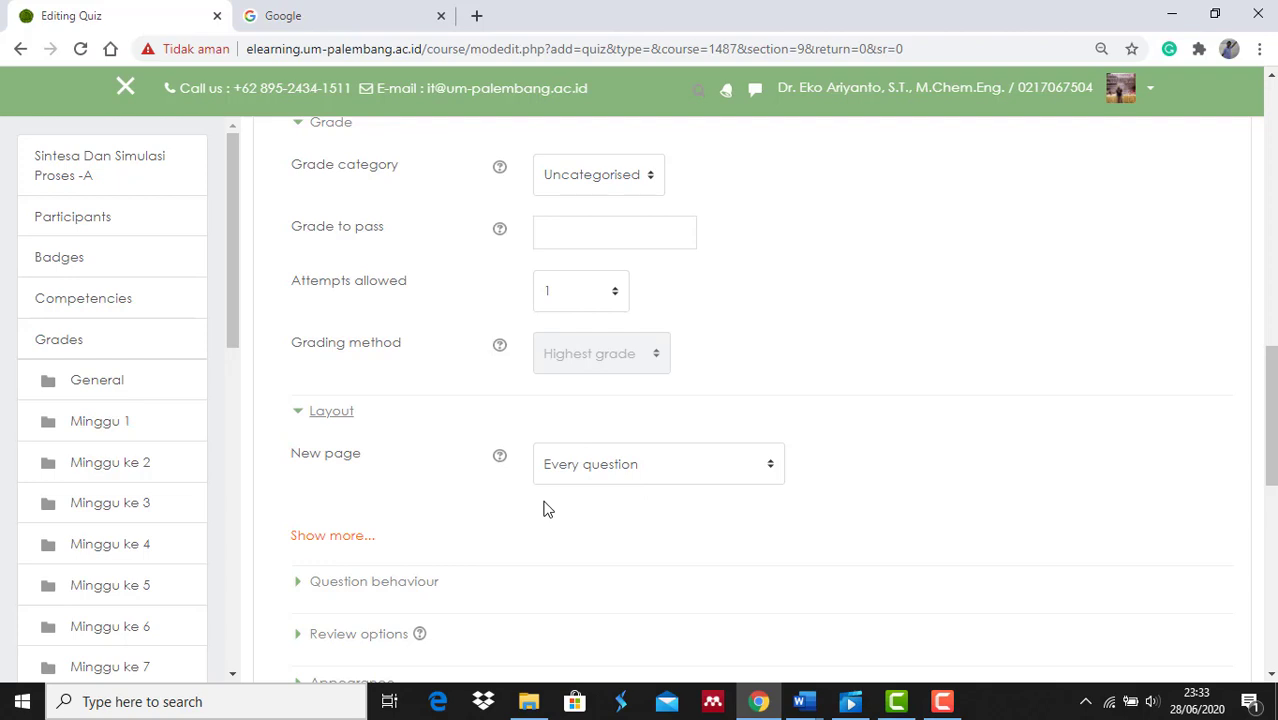
left_click(773, 463)
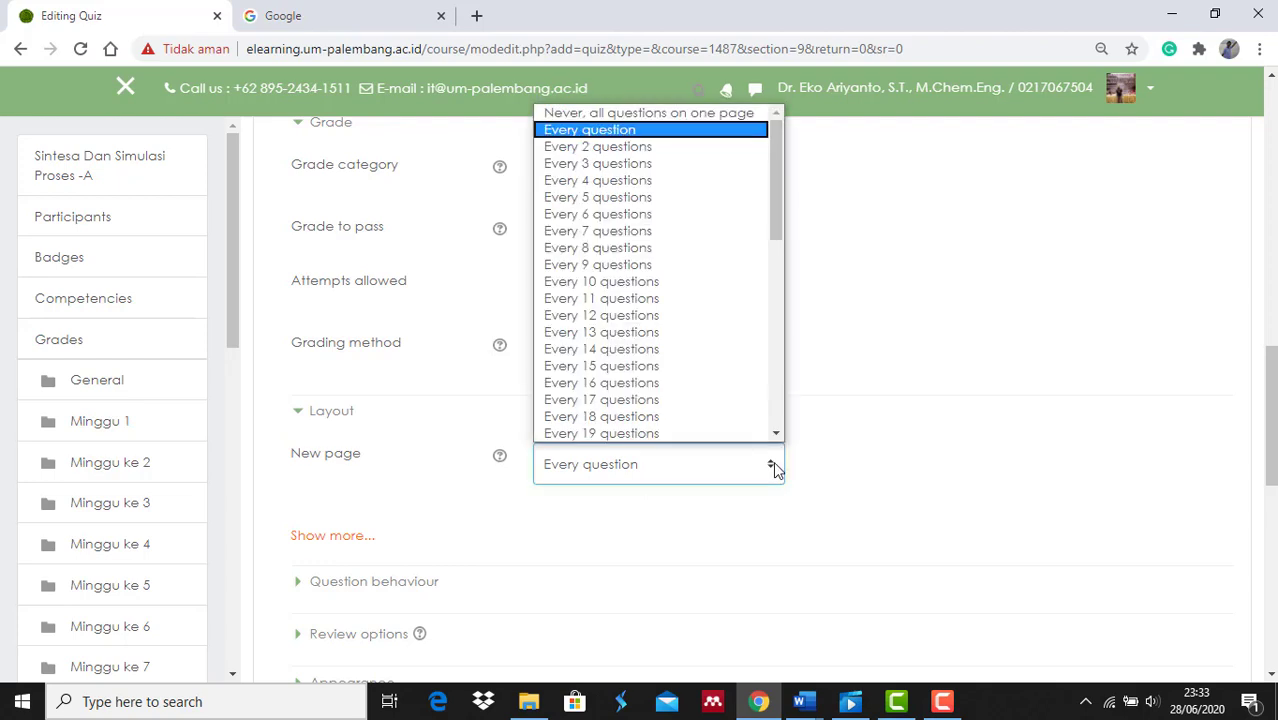
left_click(632, 131)
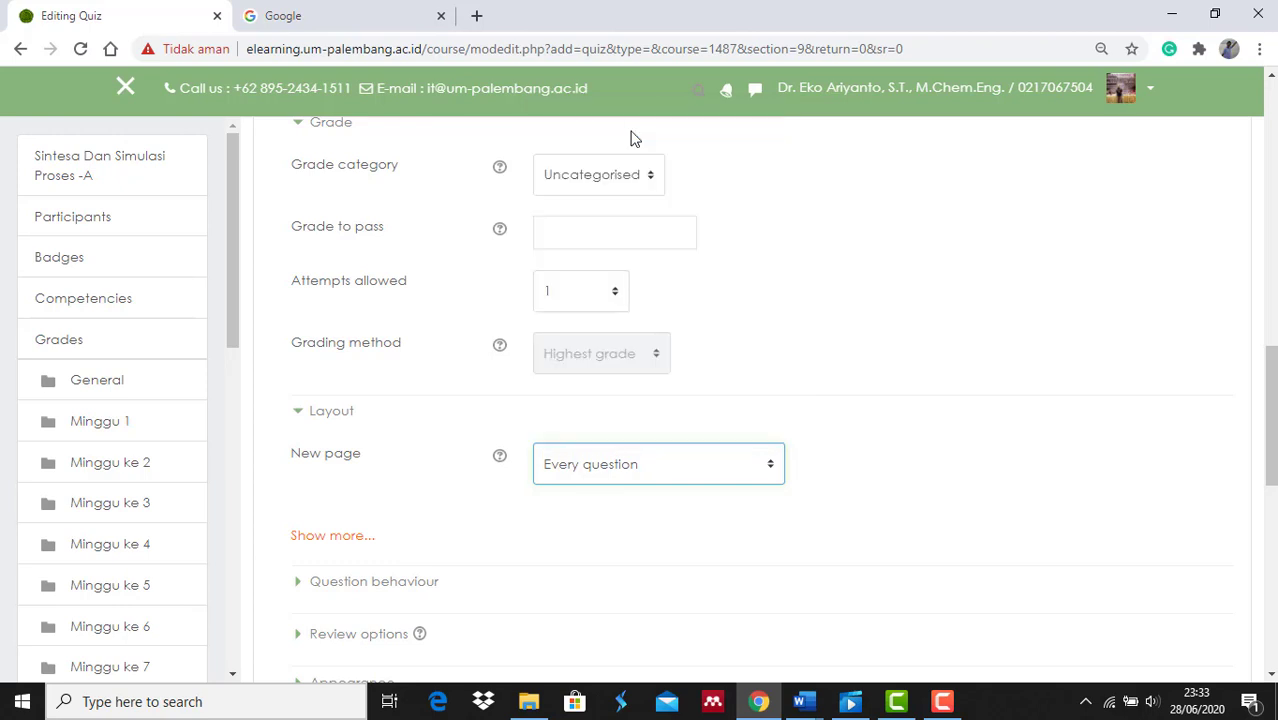
left_click(455, 455)
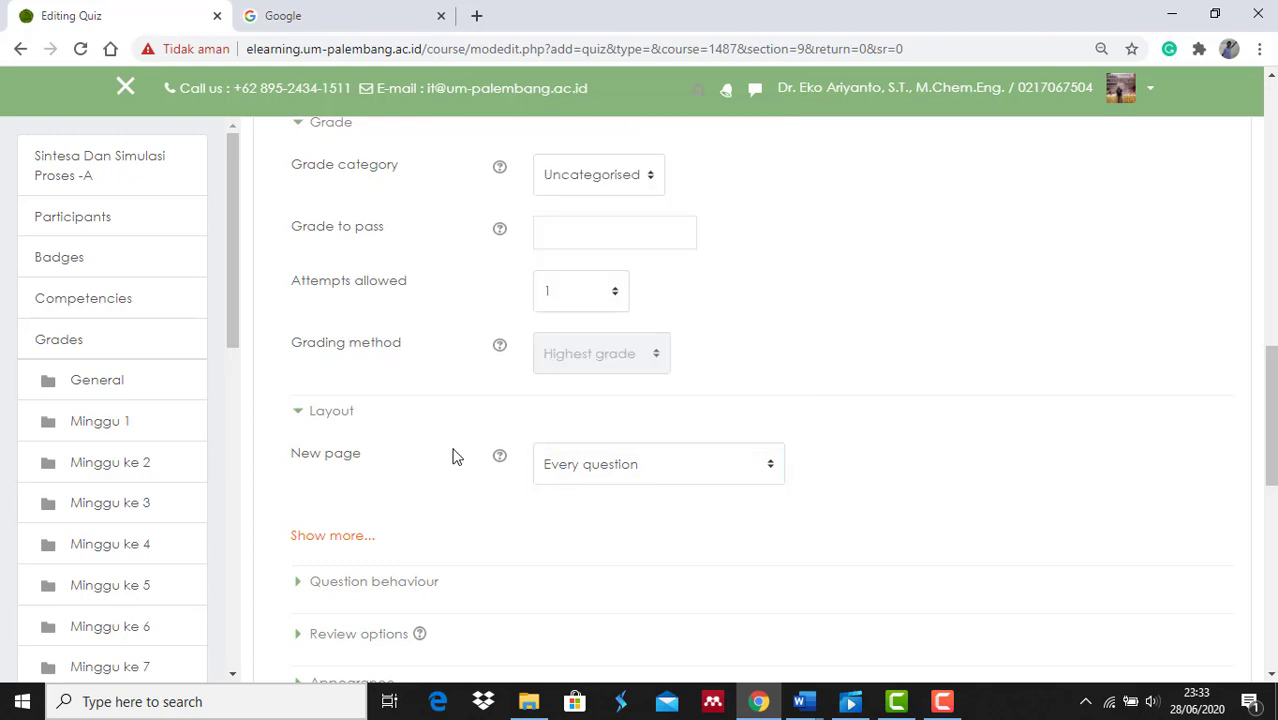
Step: Check the Question behaviour settings, leave them as they are, and save the quiz, returning to the course page
scroll(455, 455, "down", 1)
scroll(455, 455, "down", 1)
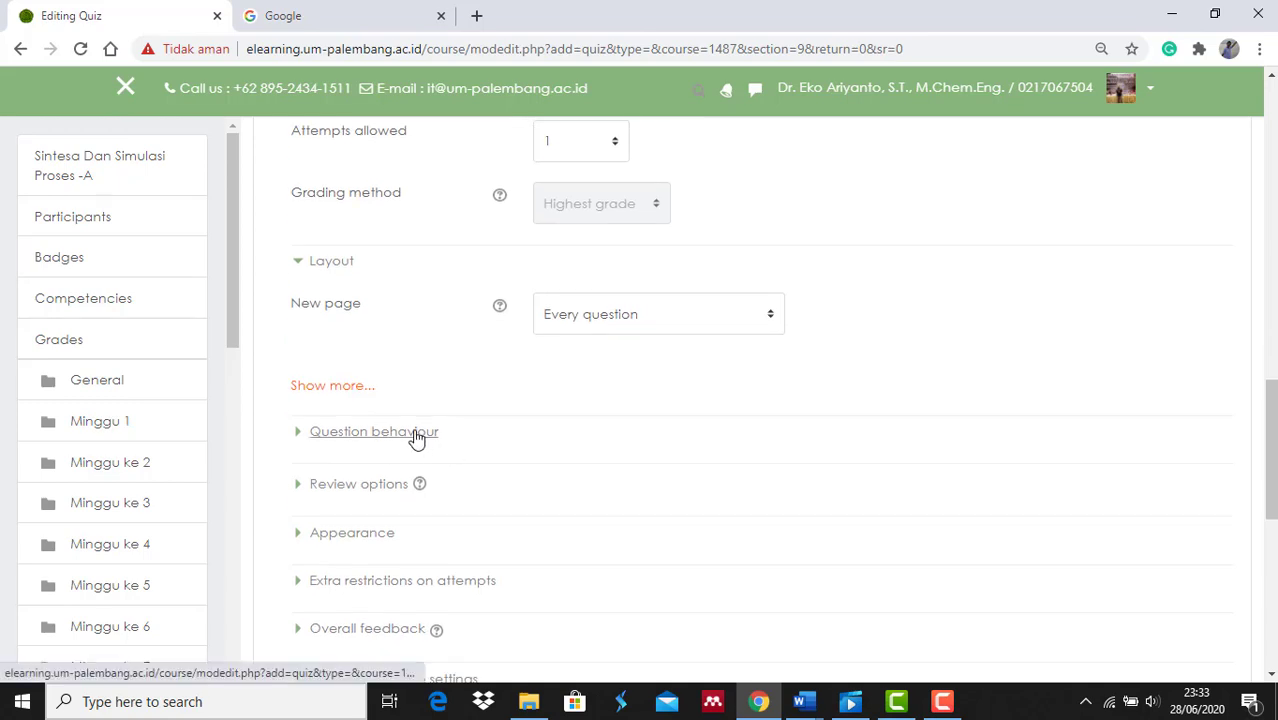
left_click(415, 437)
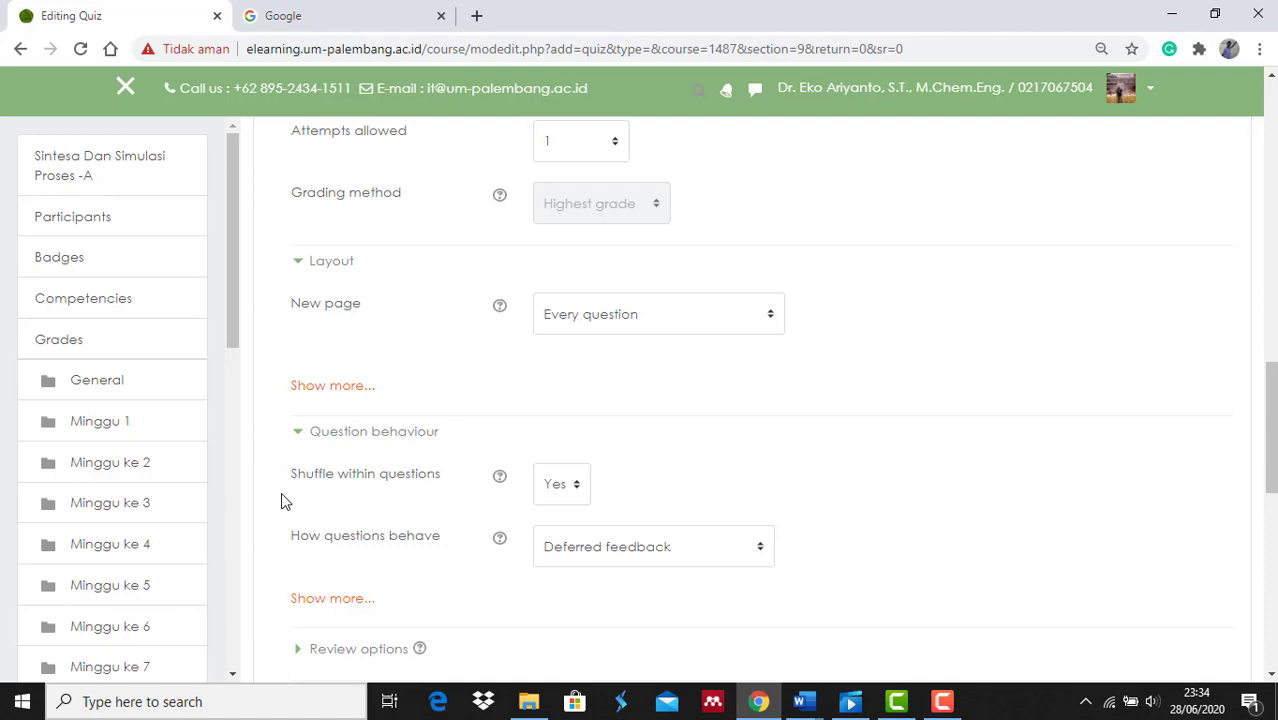
scroll(281, 493, "down", 3)
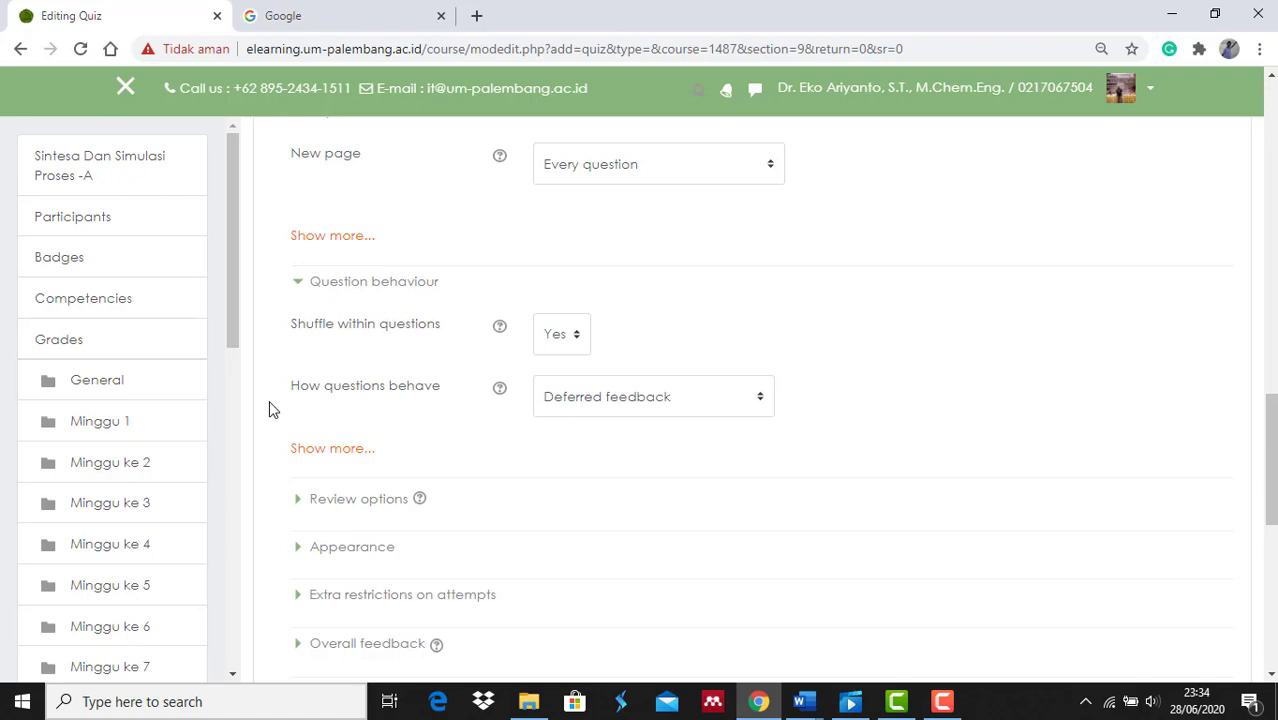
scroll(269, 409, "down", 2)
scroll(269, 409, "down", 1)
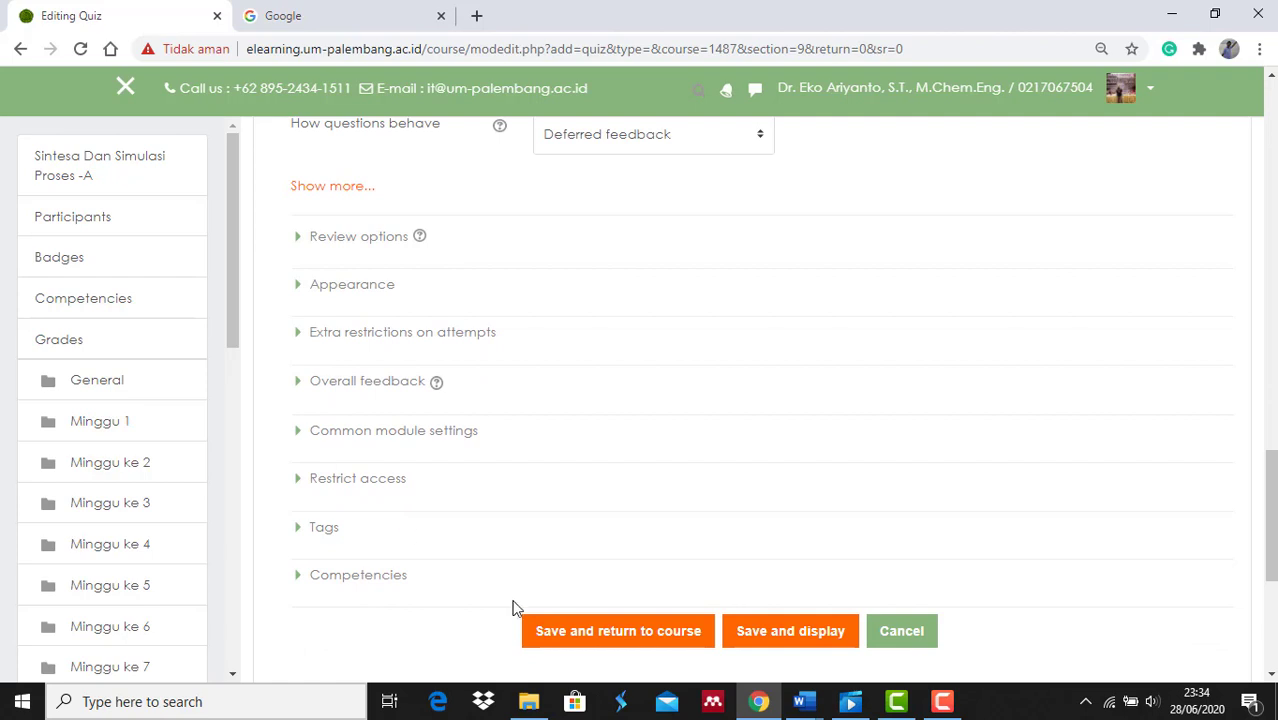
left_click(594, 638)
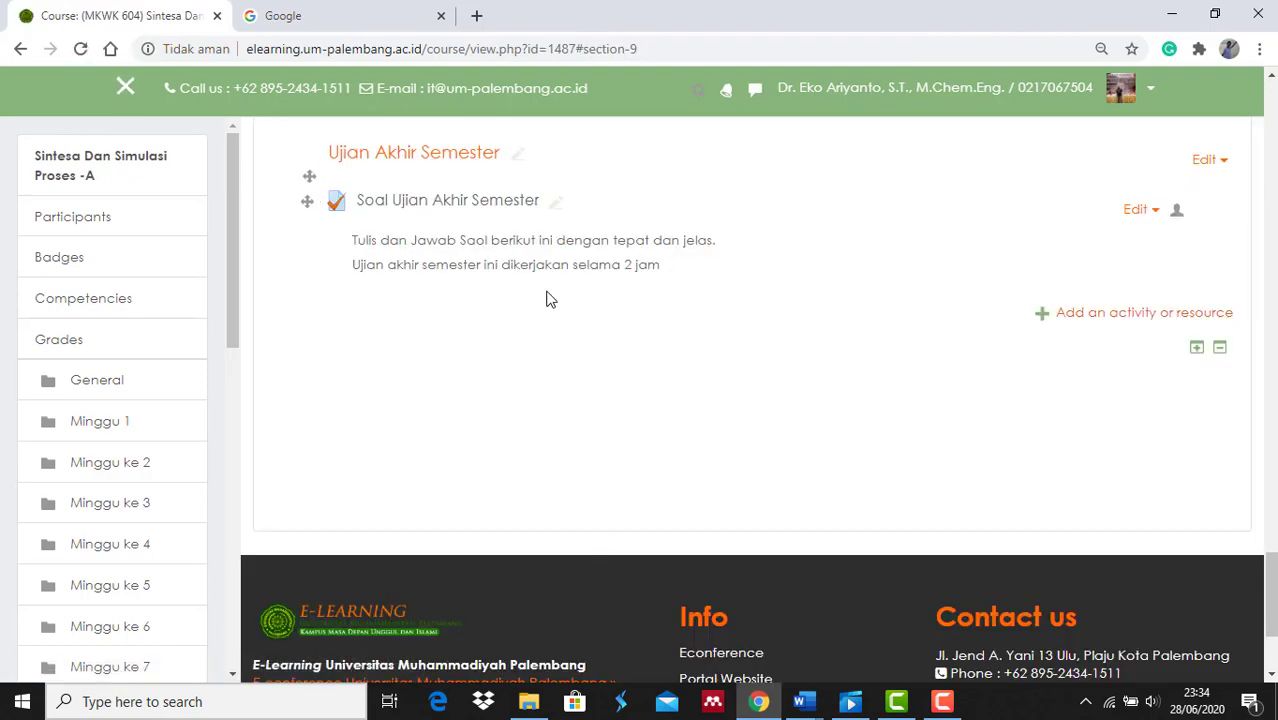
Step: Reopen the settings of Soal Ujian Akhir Semester and end the description's "2 jam" line with a period
left_click(1137, 212)
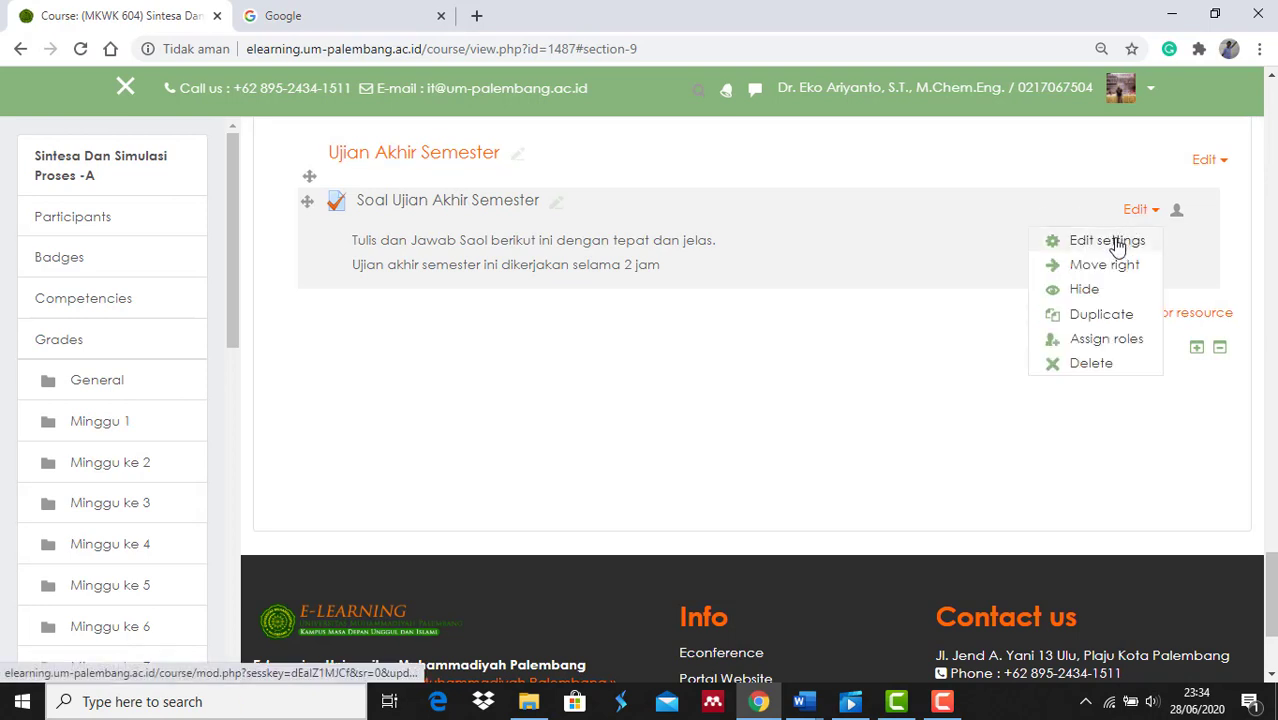
left_click(1107, 241)
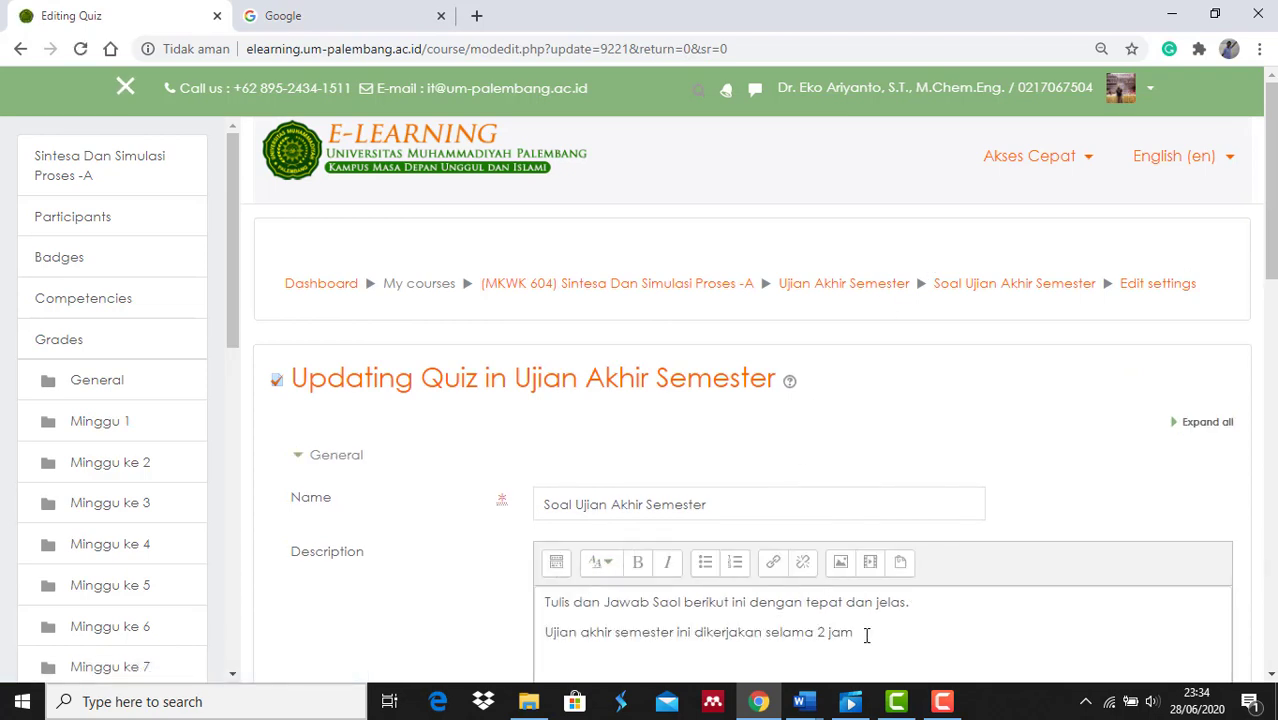
left_click(866, 634)
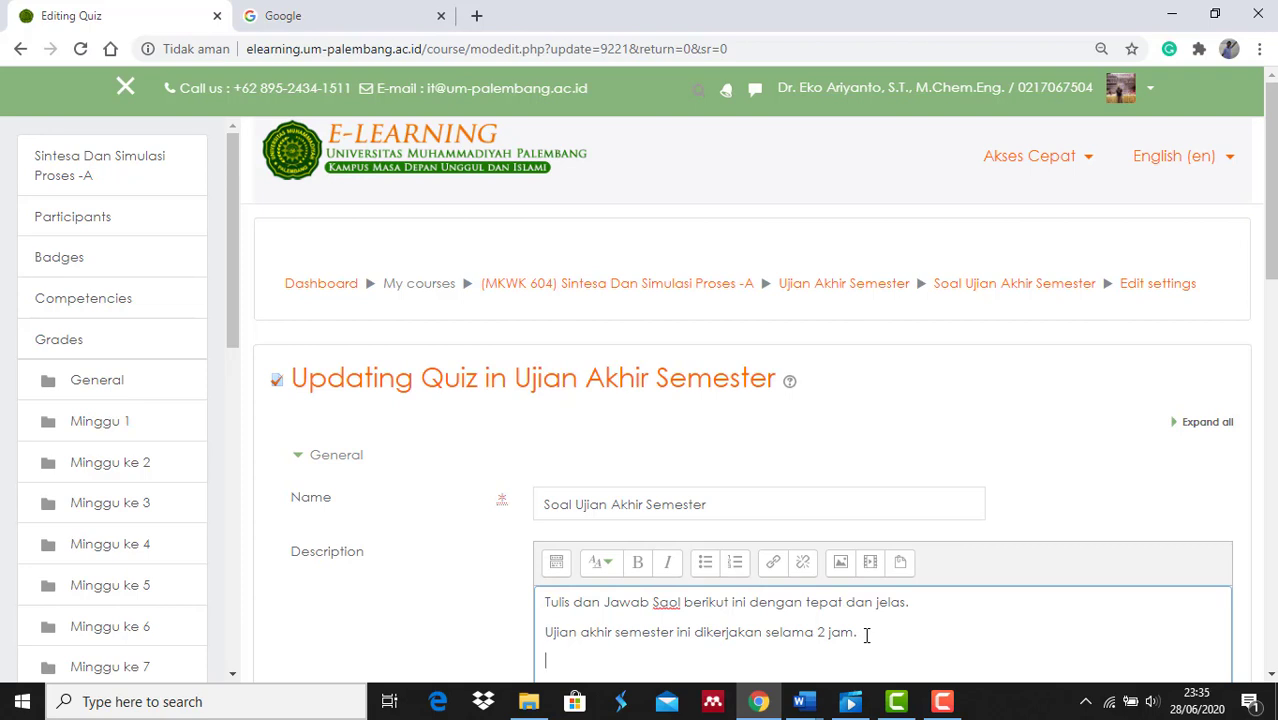
Step: Start a third line in the quiz description reading "Untuk menjawab soal ini"
type("Untuk menjawab soal in")
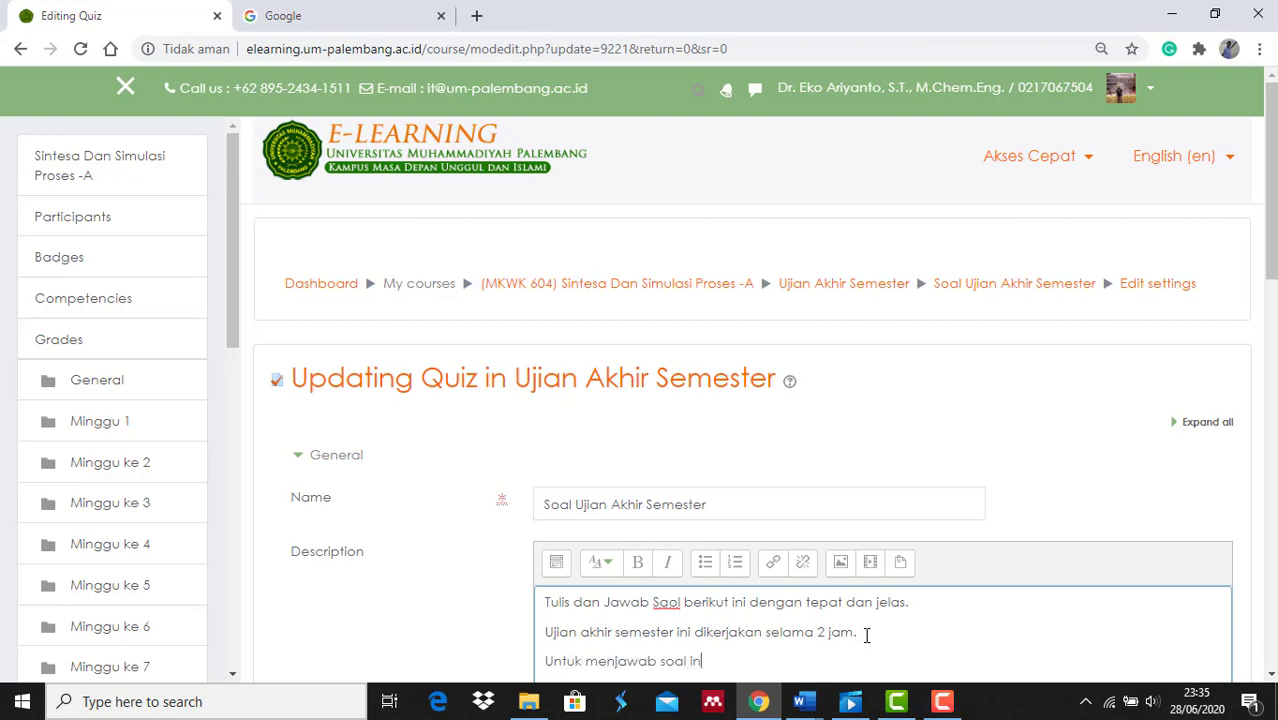
type("i , anda harus menyiapkan")
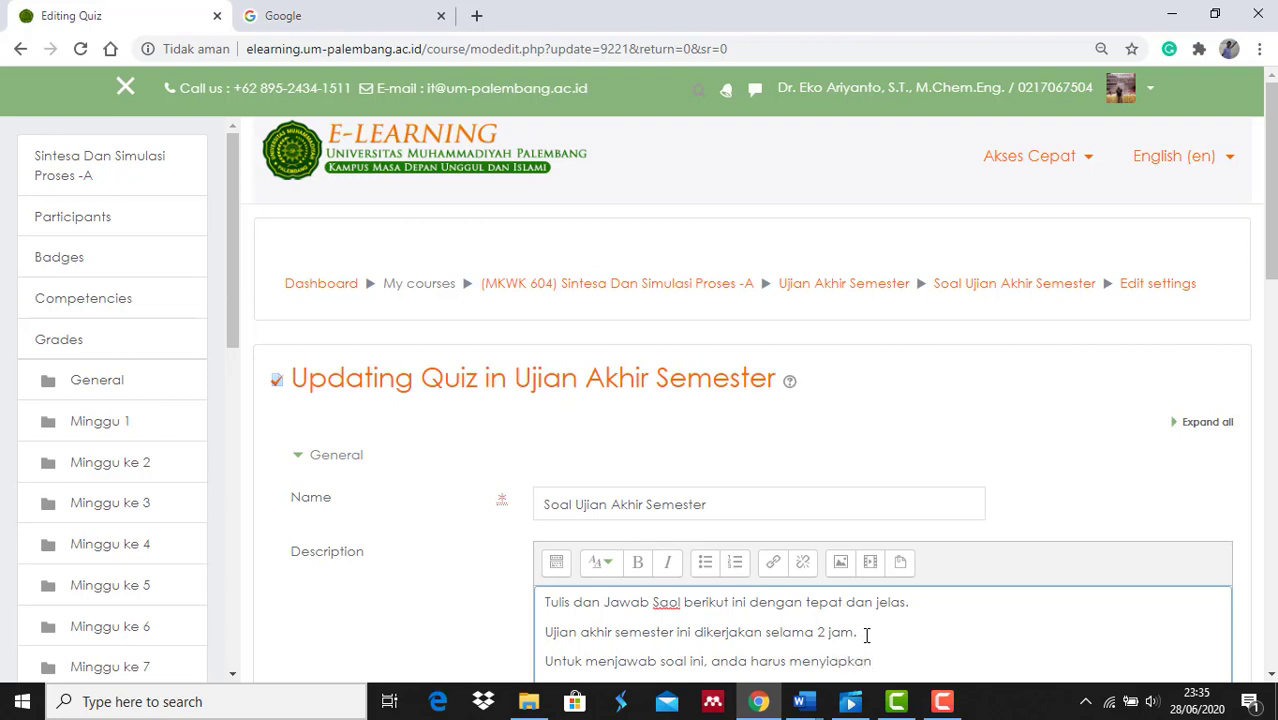
key("BackSpace")
key("BackSpace")
key("BackSpace")
key("BackSpace")
key("BackSpace")
key("BackSpace")
key("BackSpace")
key("BackSpace")
key("BackSpace")
key("BackSpace")
key("BackSpace")
key("BackSpace")
key("BackSpace")
key("BackSpace")
key("BackSpace")
key("BackSpace")
key("BackSpace")
key("BackSpace")
key("BackSpace")
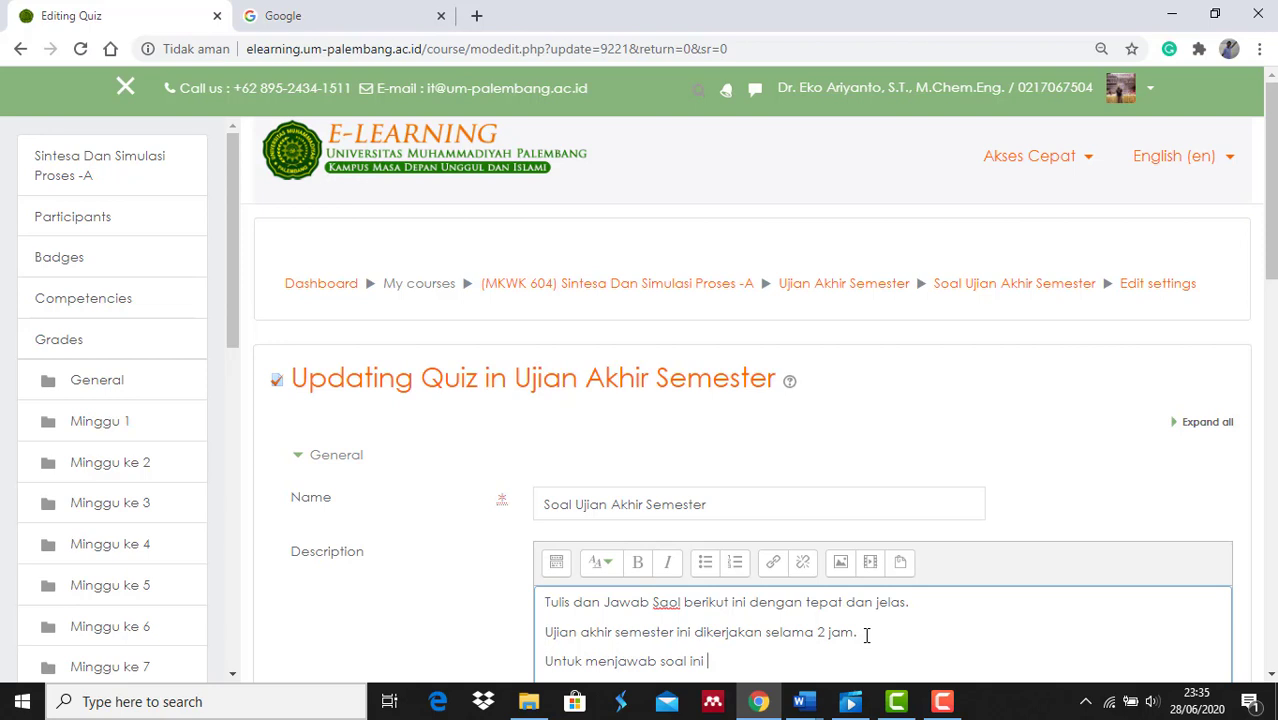
Step: Continue the third description line with "harap menggunakan komputer,"
type("harap menggunakan la")
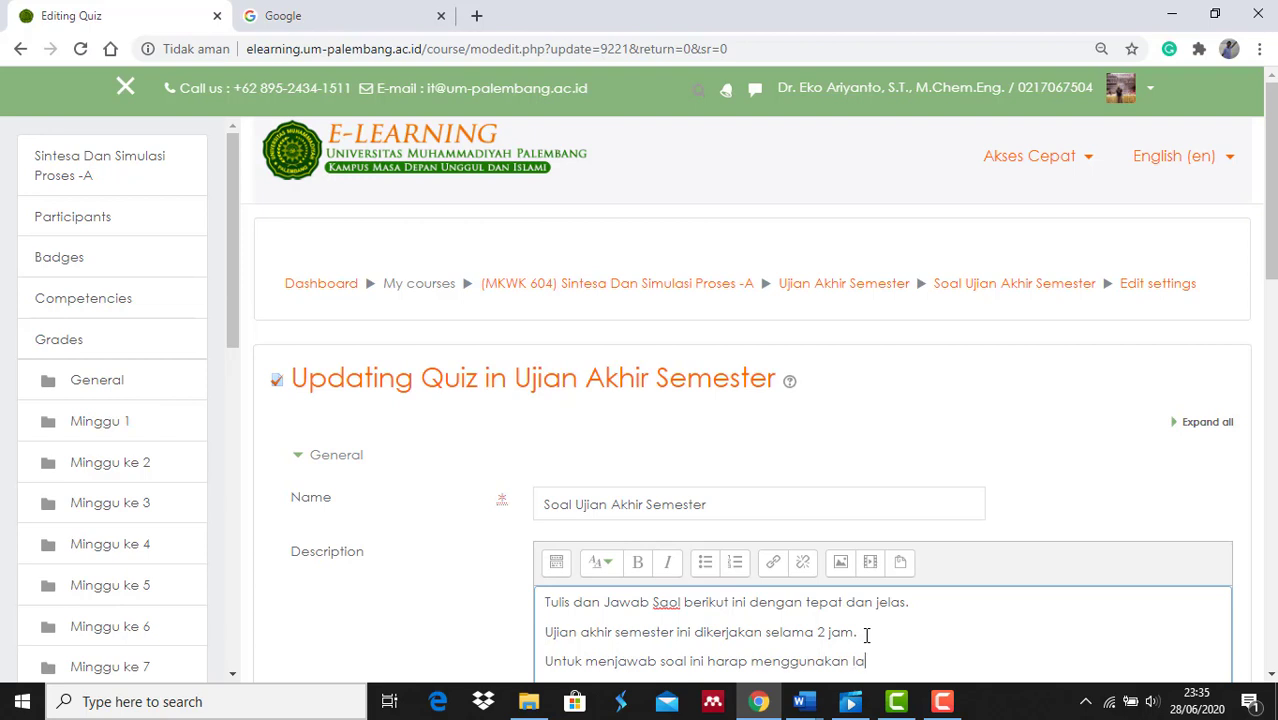
type("ptop")
type(" atau ")
type("kompute")
key("BackSpace")
key("BackSpace")
key("BackSpace")
key("BackSpace")
key("BackSpace")
key("BackSpace")
key("BackSpace")
key("BackSpace")
key("BackSpace")
key("BackSpace")
key("BackSpace")
key("BackSpace")
key("BackSpace")
key("BackSpace")
key("BackSpace")
key("BackSpace")
key("BackSpace")
key("BackSpace")
key("BackSpace")
type("komputer")
scroll(1093, 517, "down", 1)
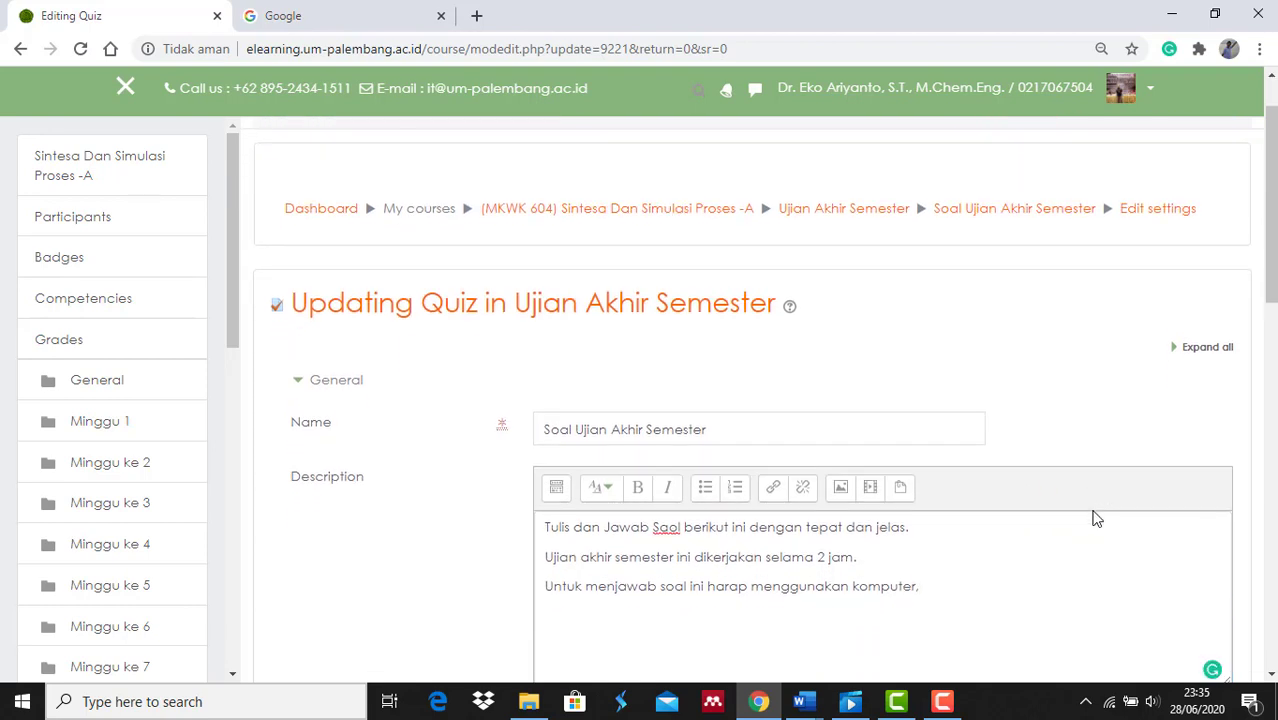
left_click(1013, 575)
type(", ")
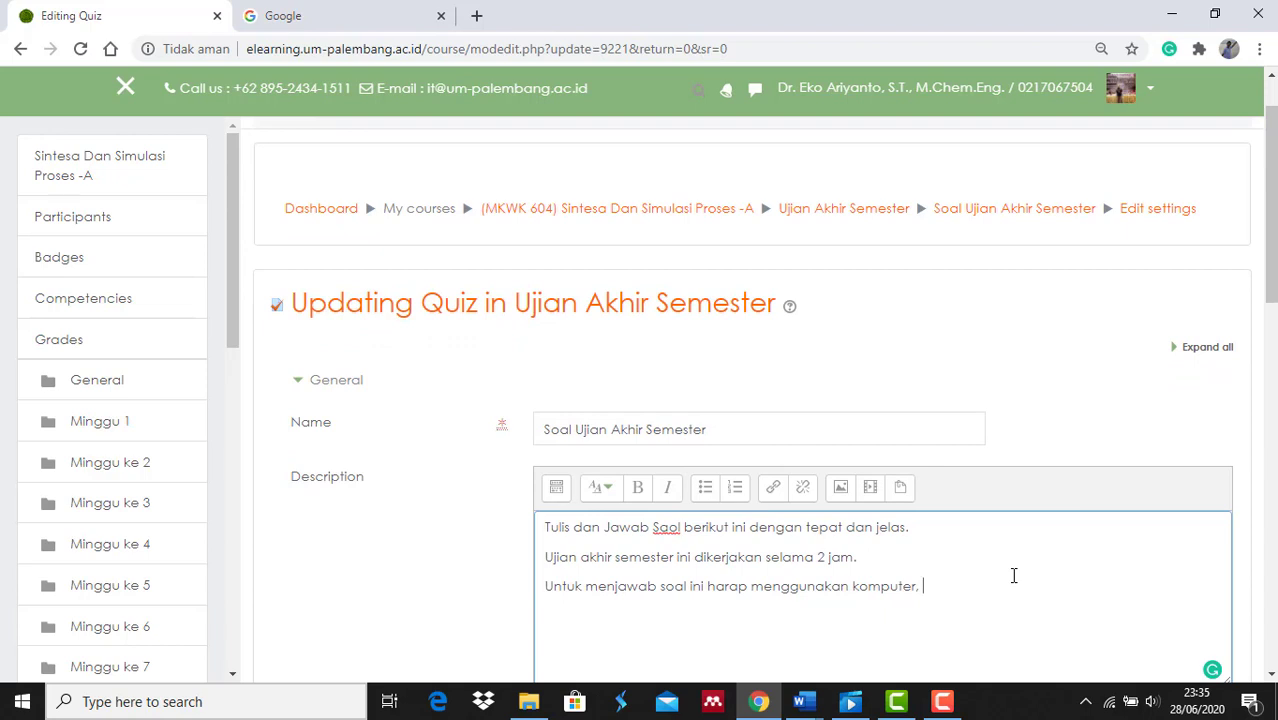
Step: Extend the third description line with "yakinkan bahwa komputer anda memiliki baterai yang cukup"
type("yakinkan bahwa komputer an")
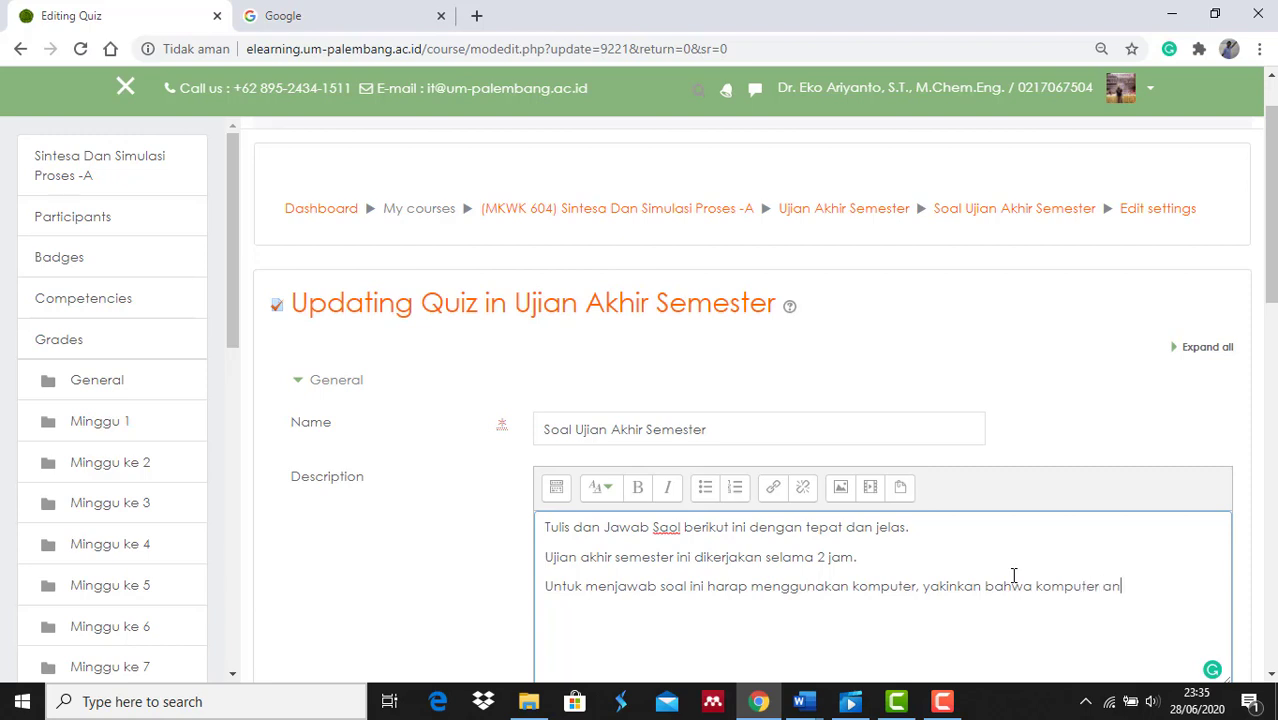
type("da memiliki batr")
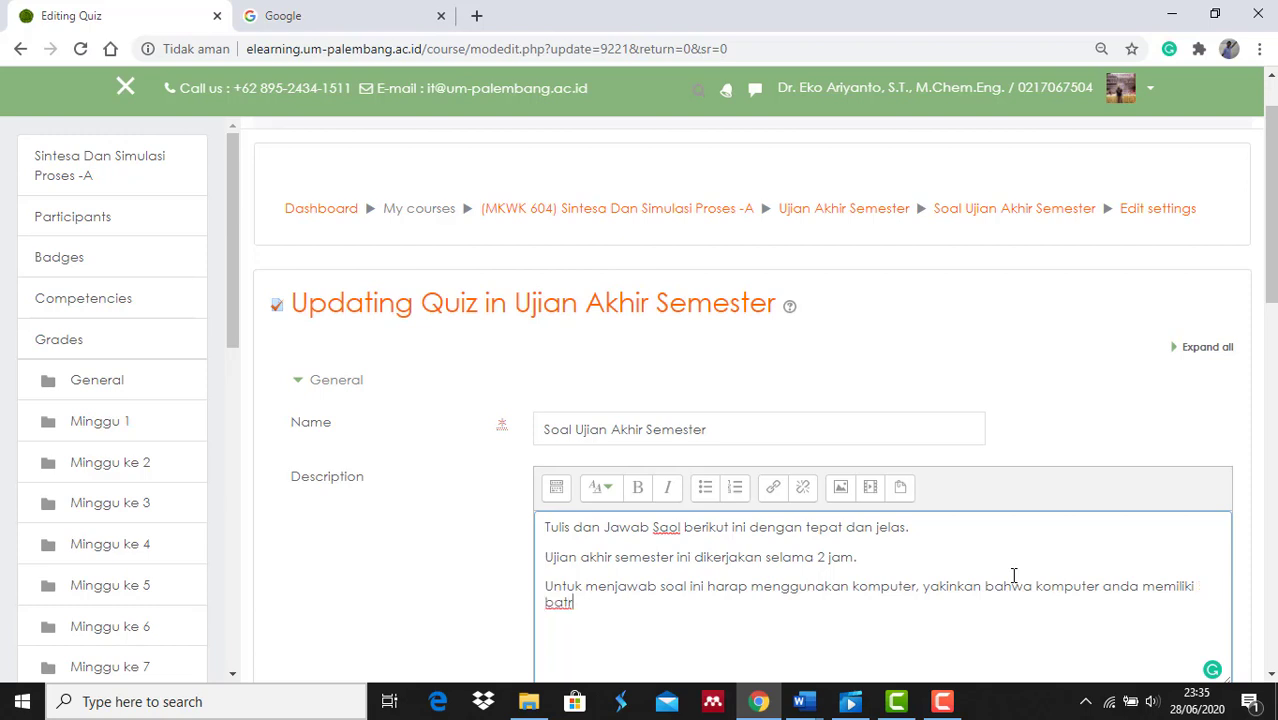
key("BackSpace")
key("BackSpace")
key("BackSpace")
key("BackSpace")
type("su")
key("BackSpace")
key("BackSpace")
type("baterai yang cukup")
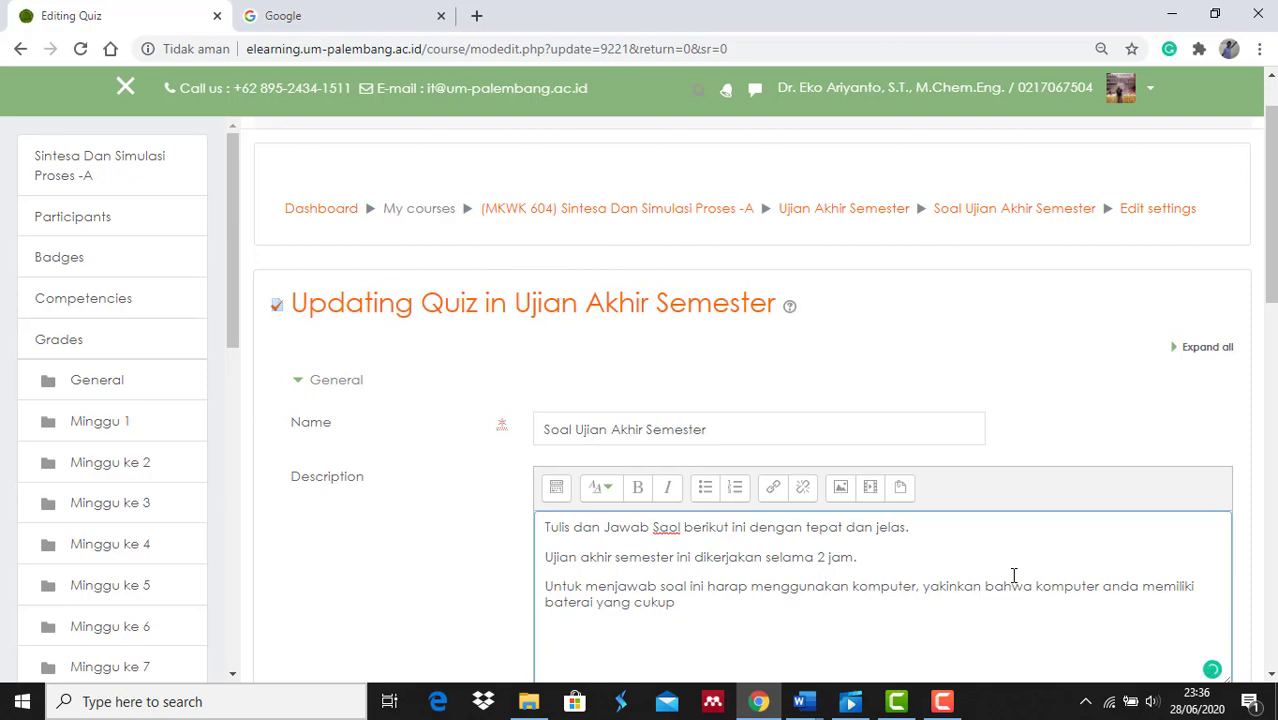
Step: Finish the description's last sentence with ", dan tersedia koata dan jaringan internet yang baik."
key("BackSpace")
key("BackSpace")
type(", dan tersedia koata")
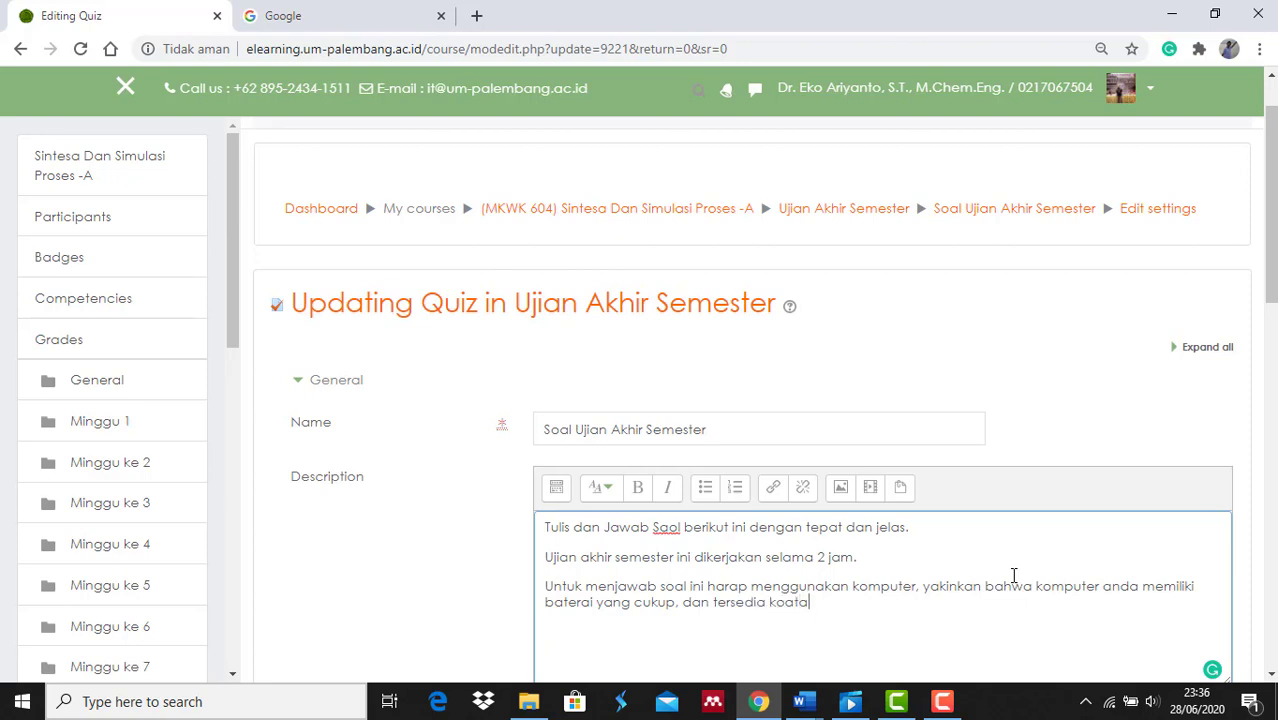
type(" dan jaringan intern")
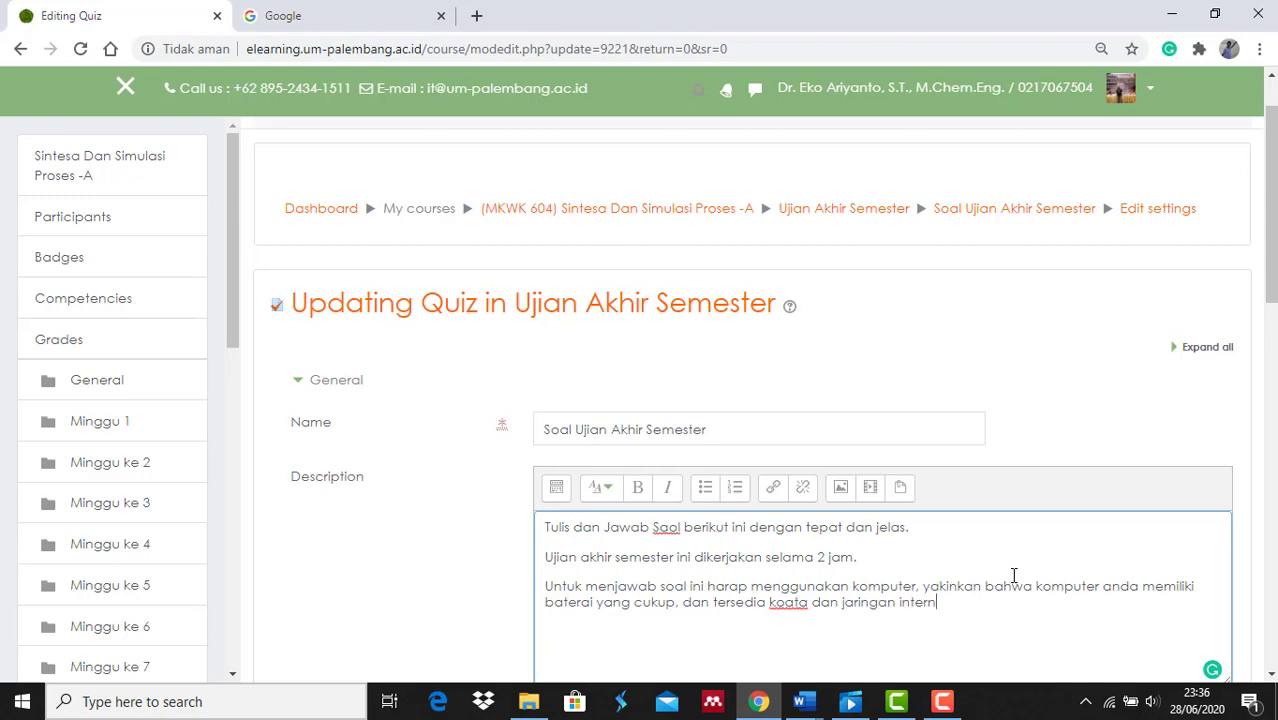
type("et yang baik.")
left_click(471, 541)
scroll(471, 541, "down", 1)
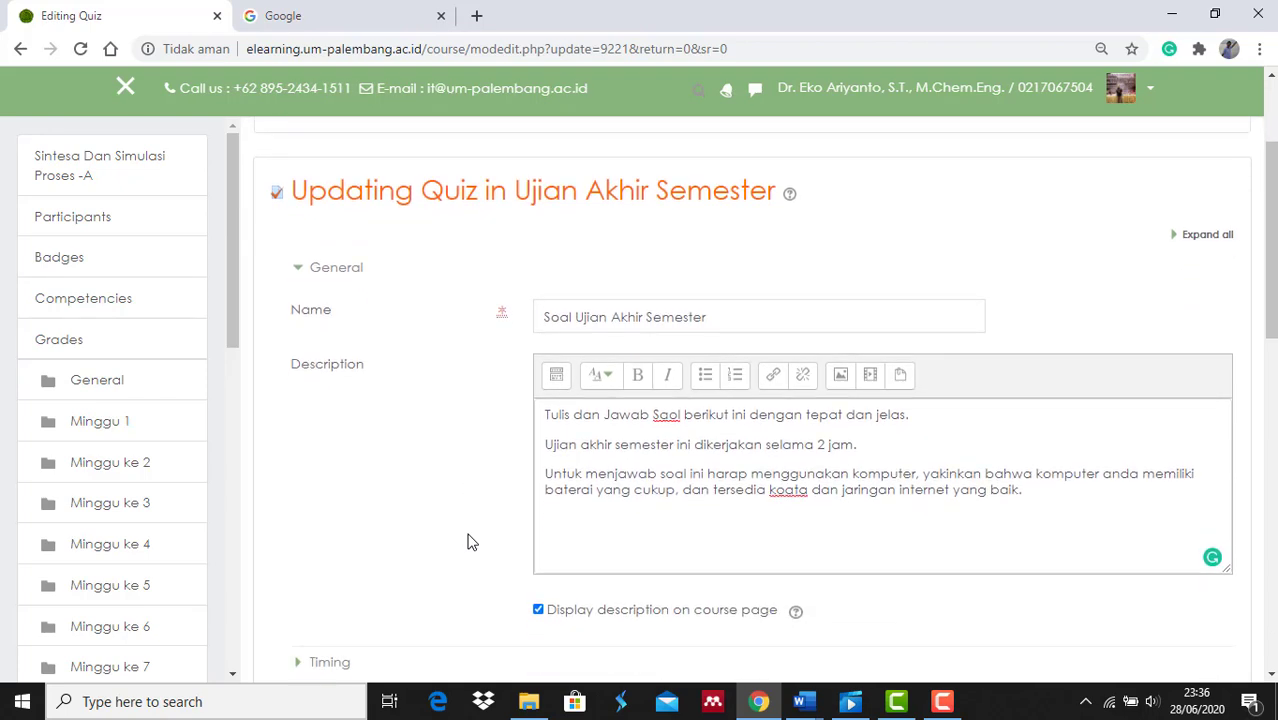
scroll(471, 541, "down", 1)
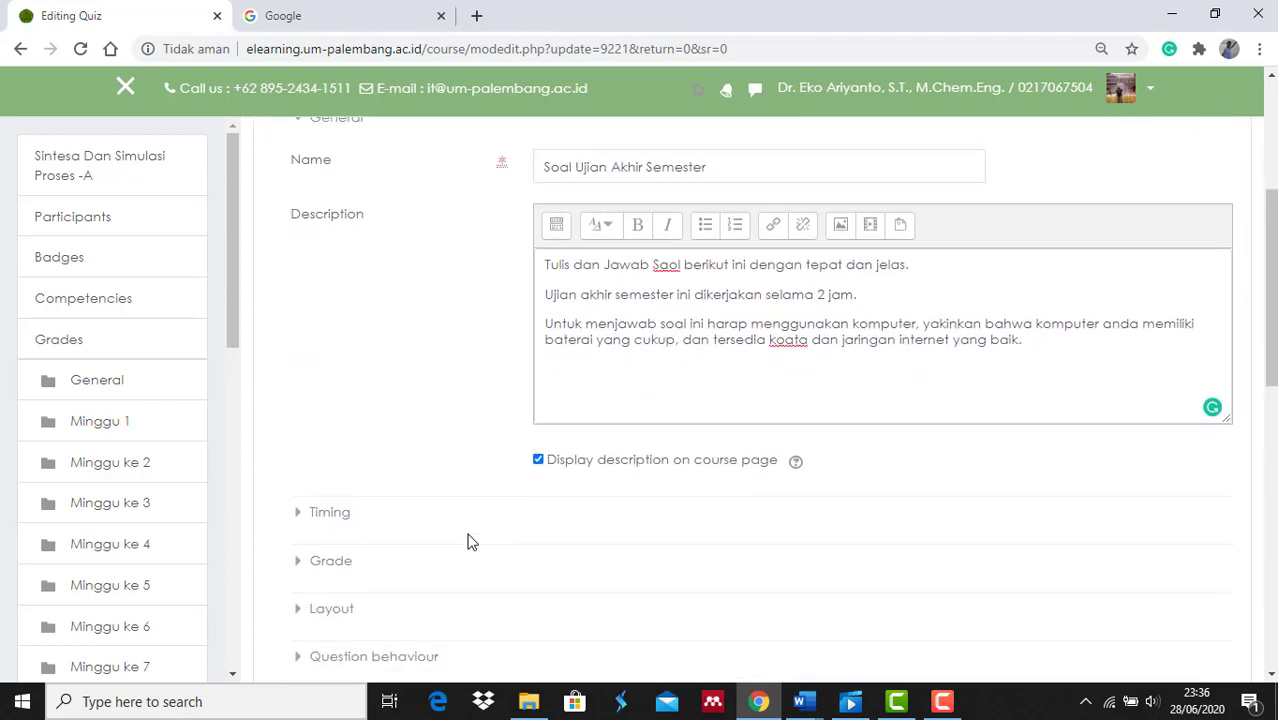
scroll(471, 541, "down", 2)
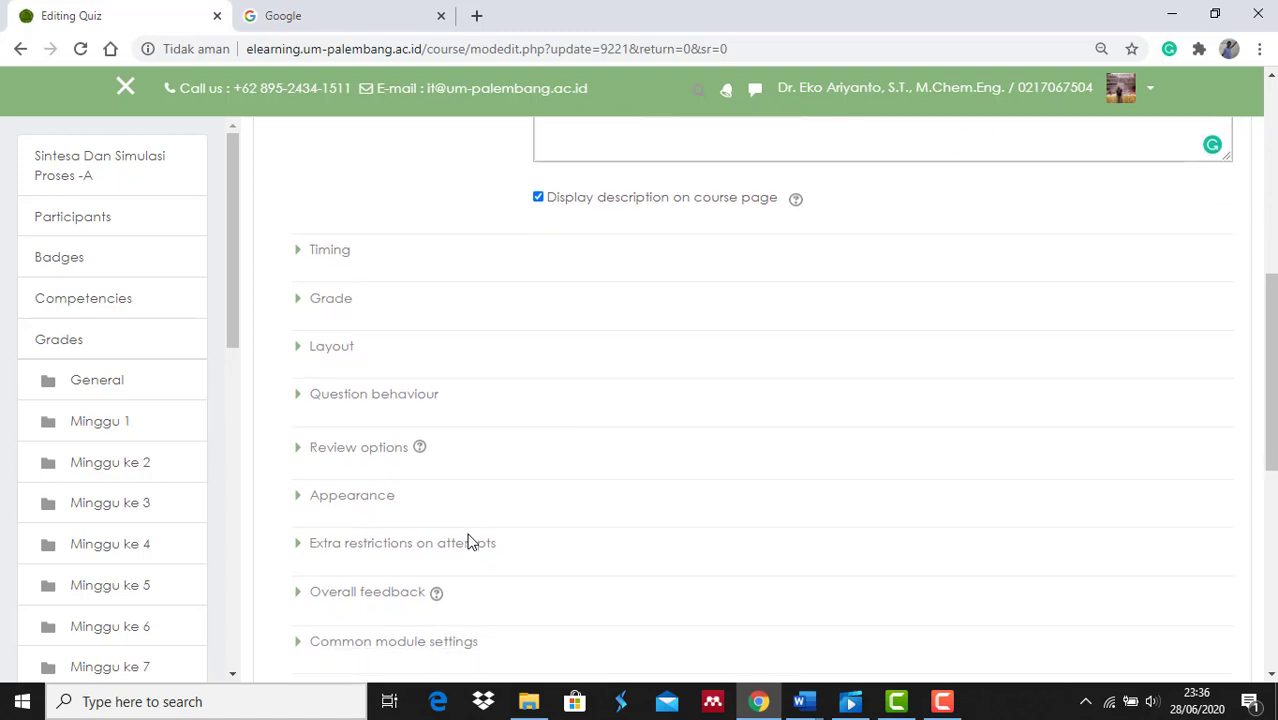
scroll(468, 536, "down", 4)
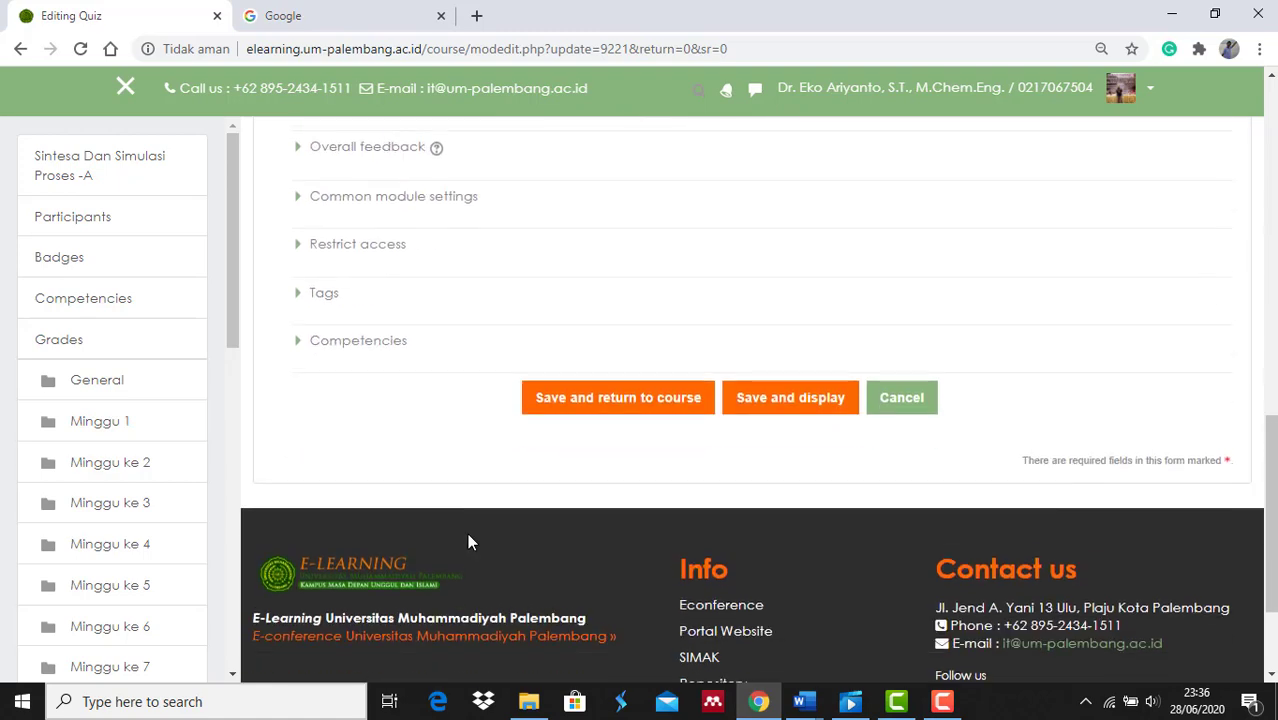
Step: Save the quiz settings, return to the course, and open the Soal Ujian Akhir Semester quiz for editing its questions
left_click(612, 400)
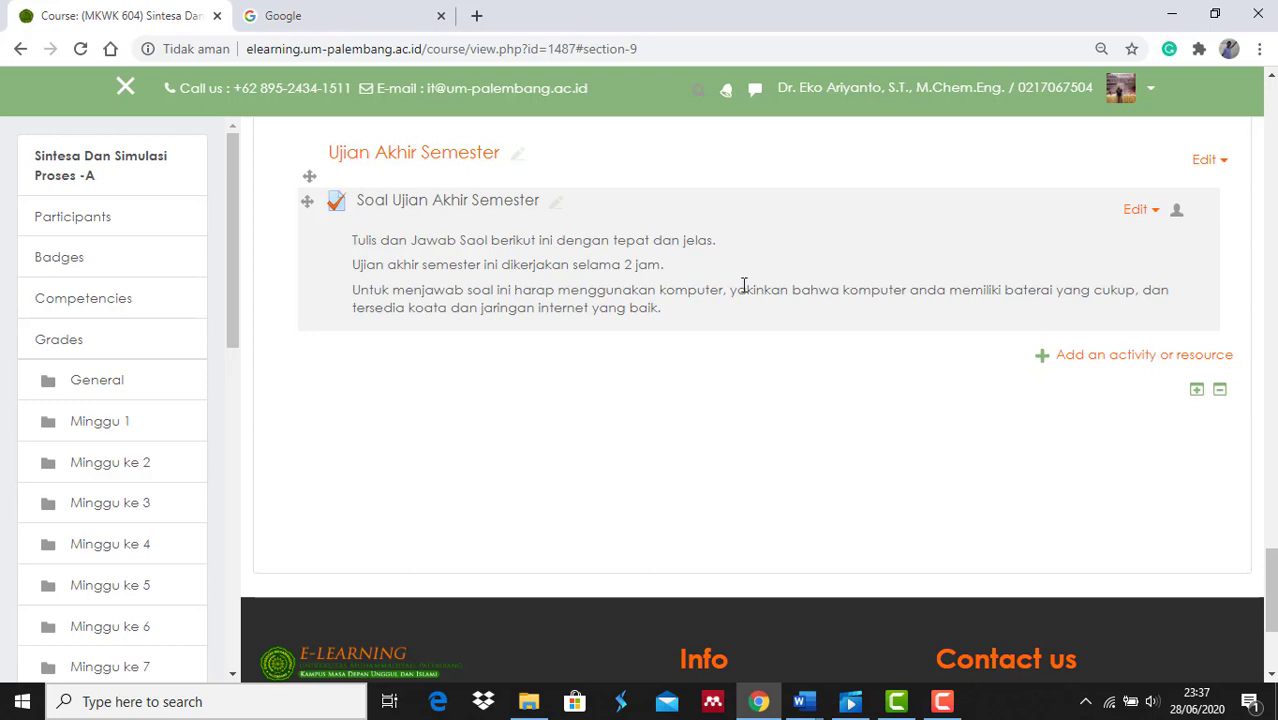
left_click(453, 204)
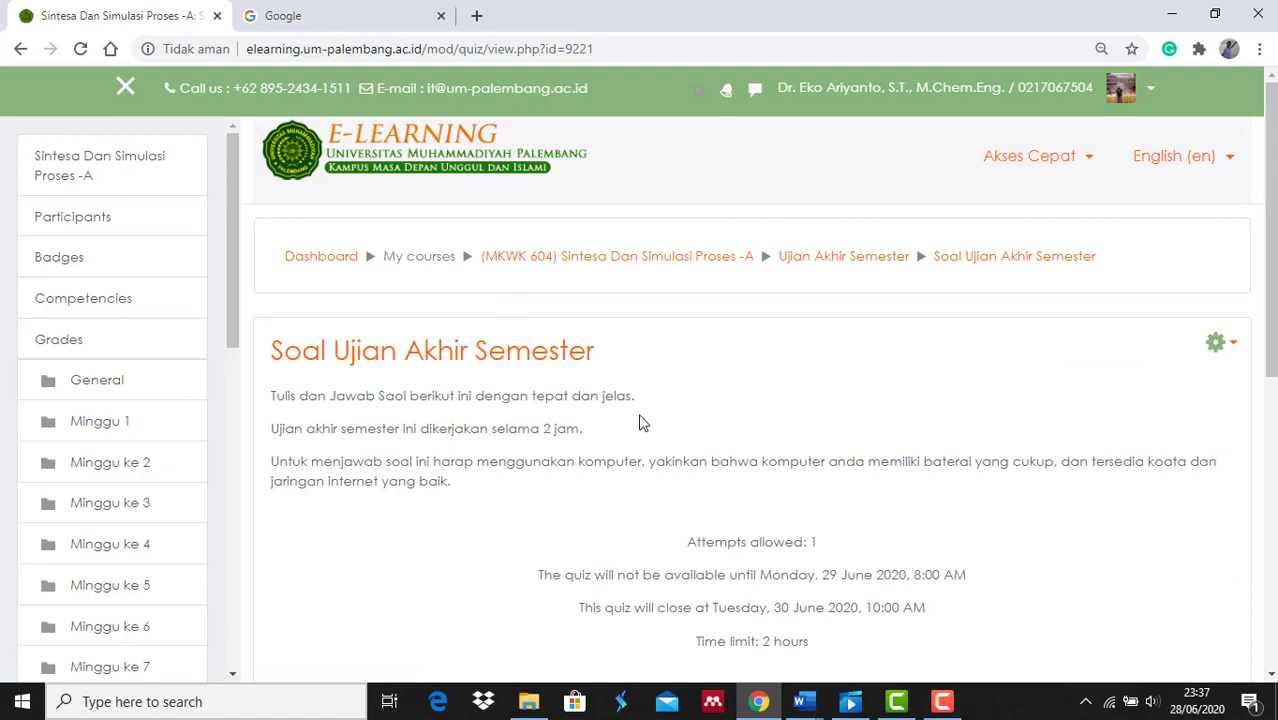
scroll(643, 423, "down", 2)
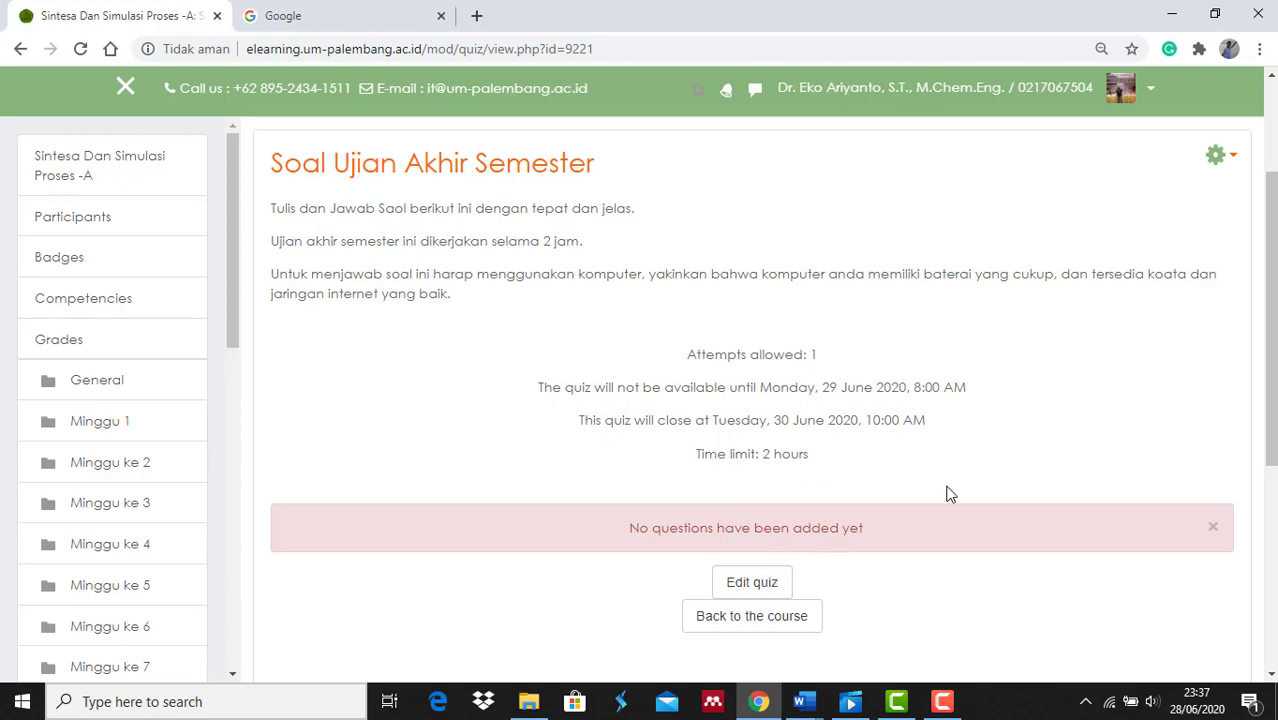
scroll(981, 466, "down", 1)
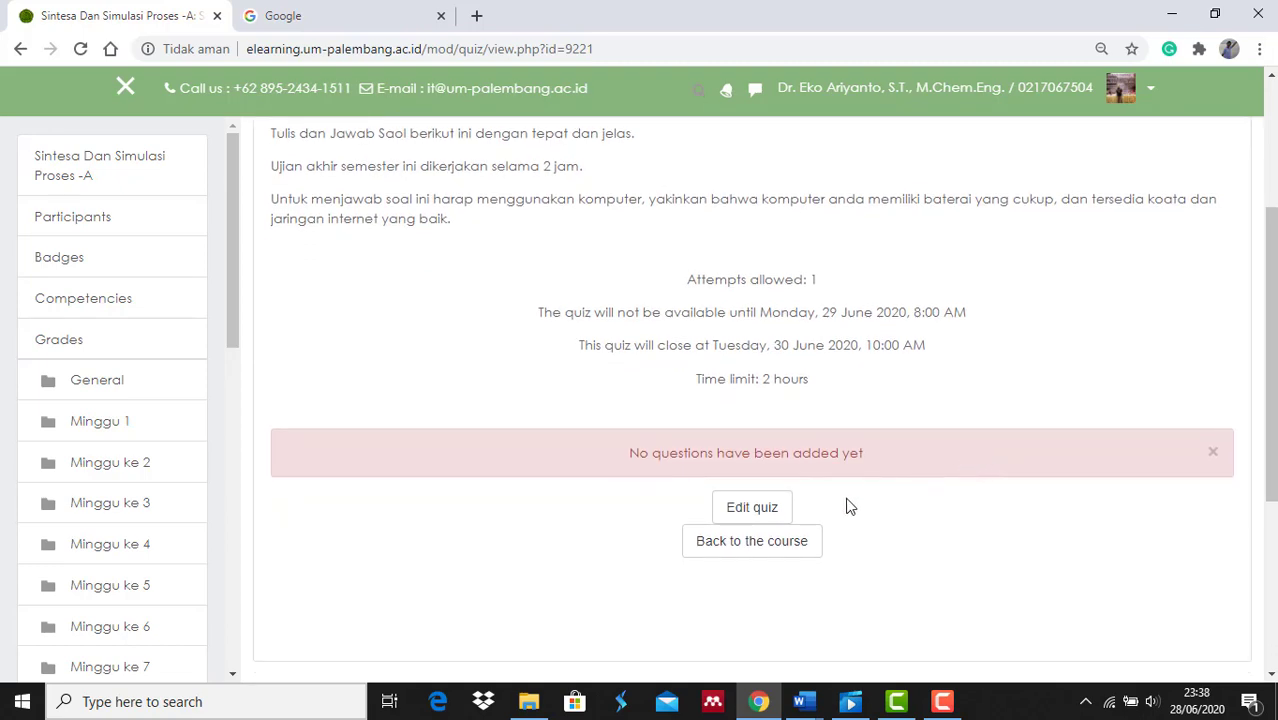
left_click(769, 516)
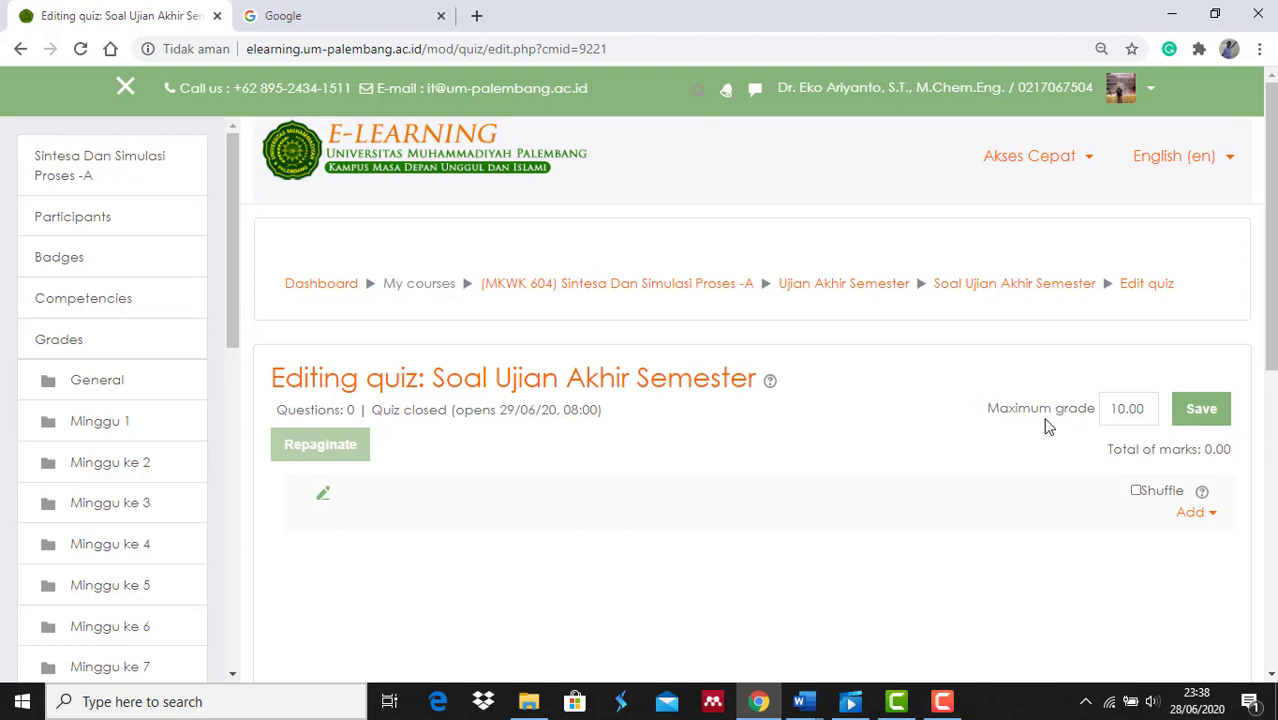
Step: Set the quiz's maximum grade to 100.00, save it, and enable question shuffling
left_click(1126, 410)
type("0")
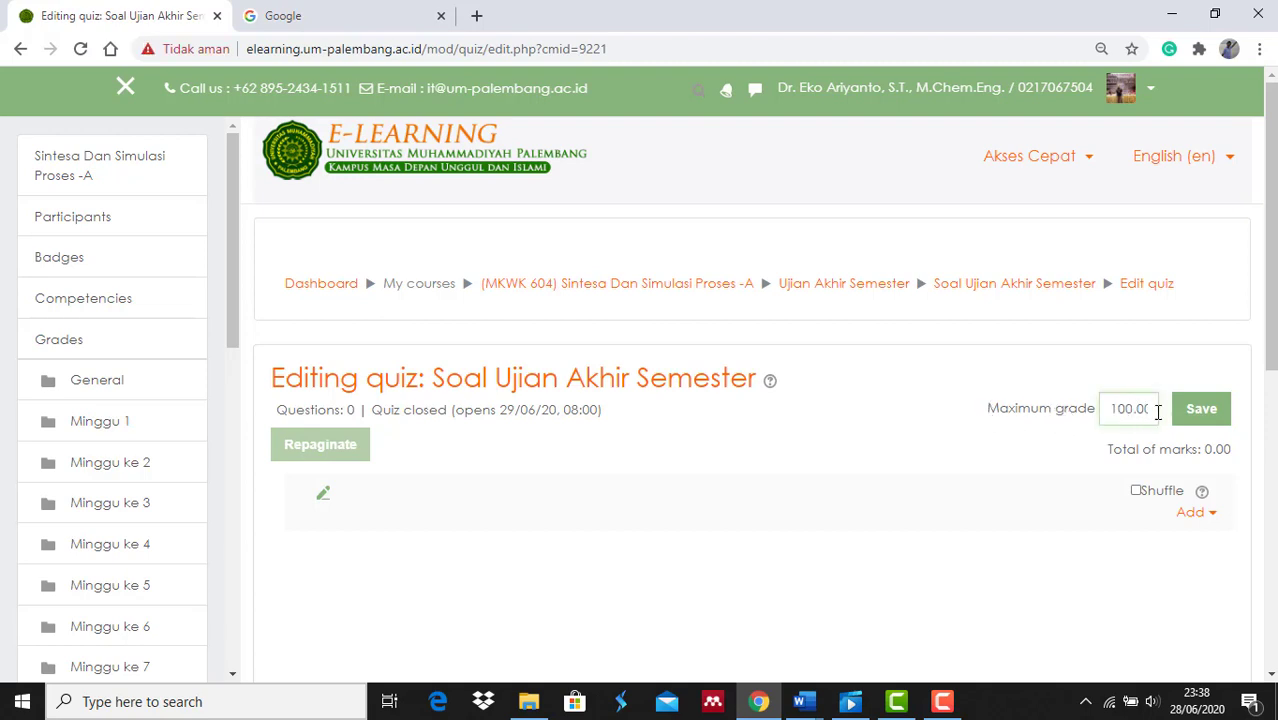
left_click(1197, 422)
left_click(1137, 491)
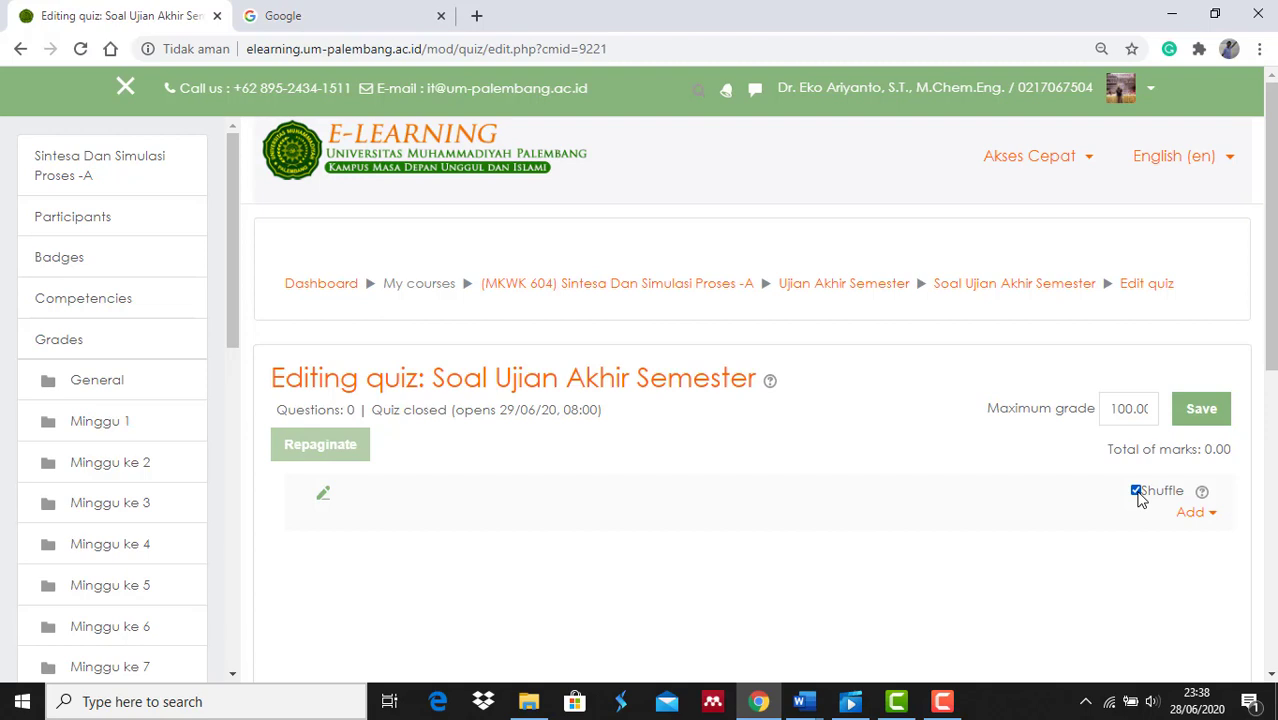
Step: Add a new question of type Multiple choice to the quiz
left_click(1191, 514)
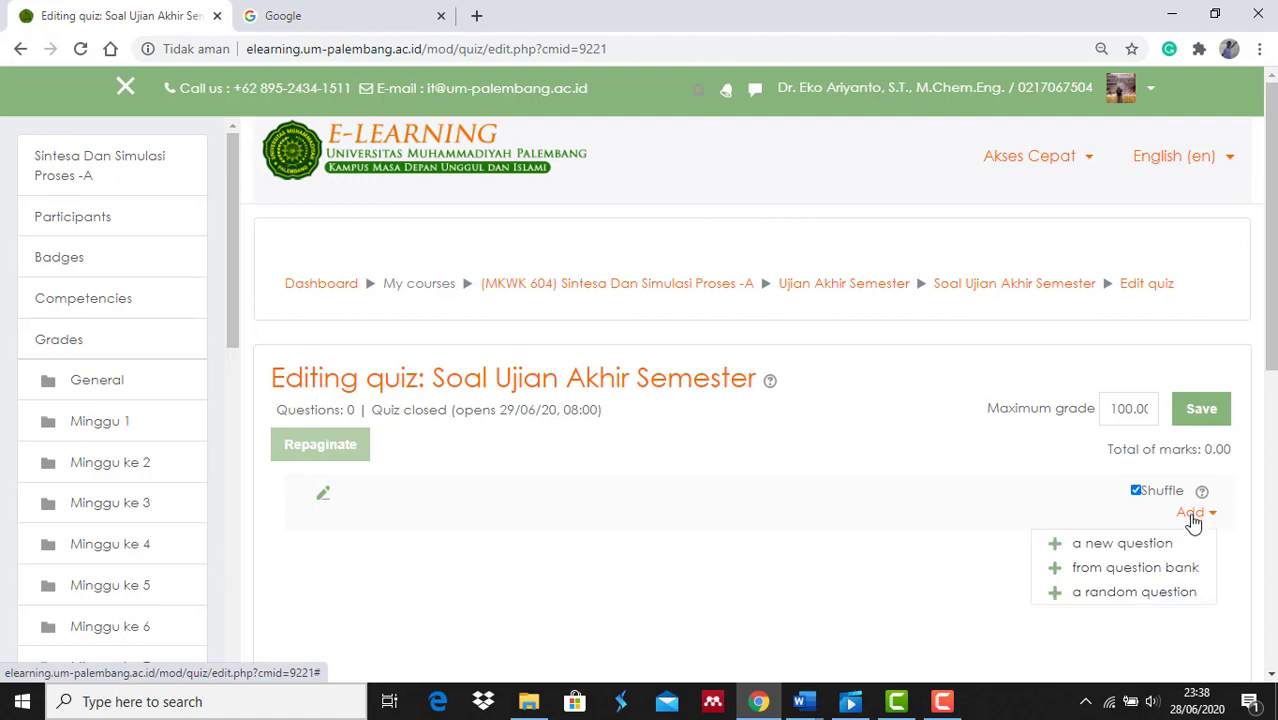
left_click(1150, 545)
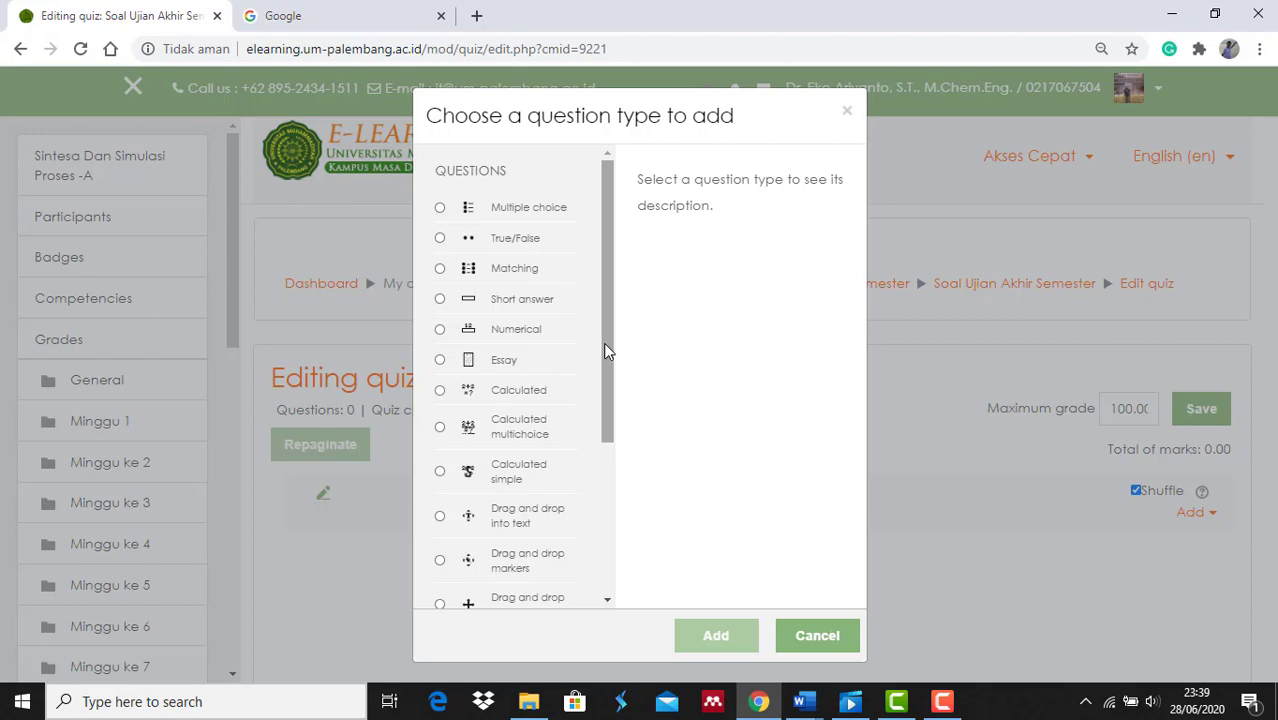
mouse_move(603, 342)
left_mouse_down()
mouse_move(609, 475)
mouse_move(617, 325)
left_mouse_up()
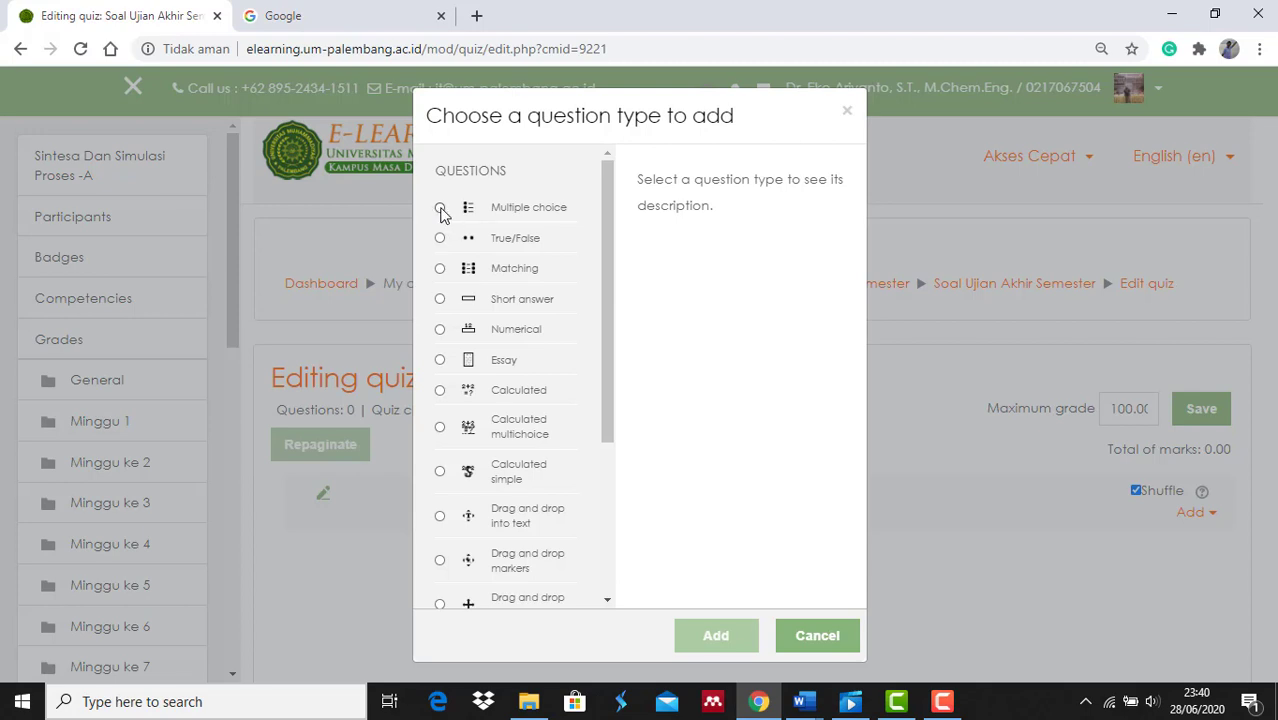
left_click(440, 208)
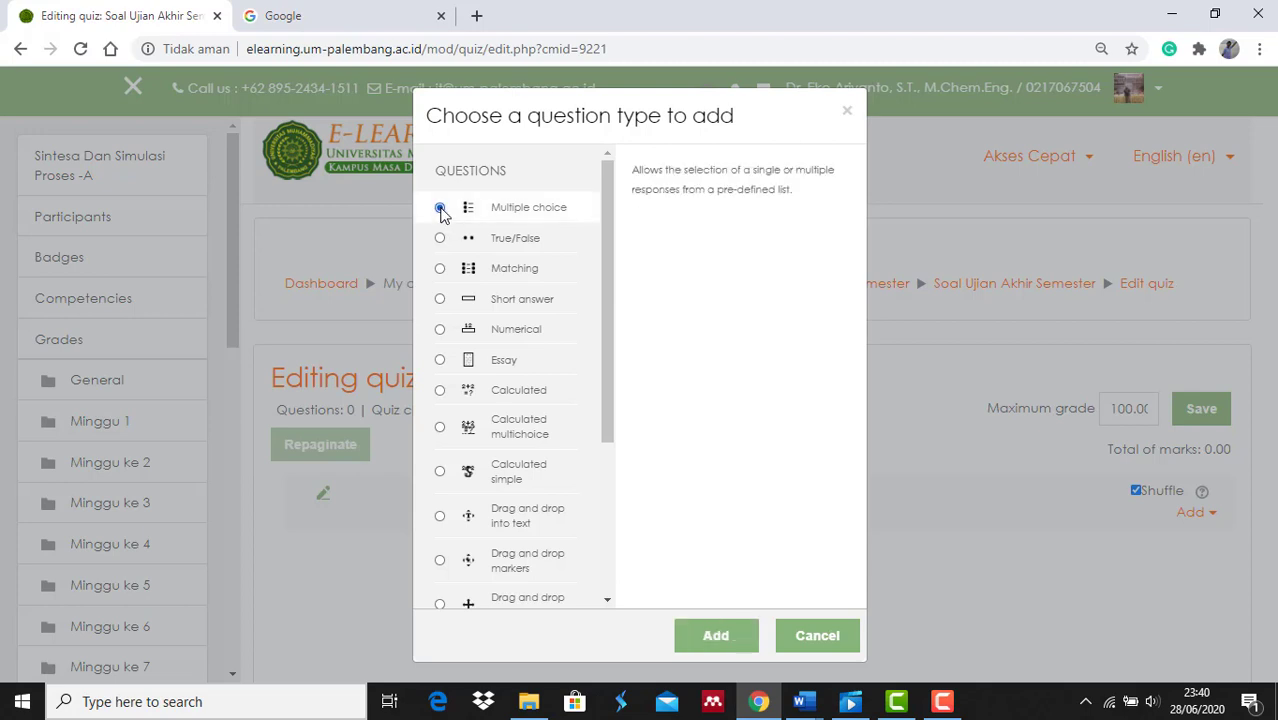
left_click(715, 636)
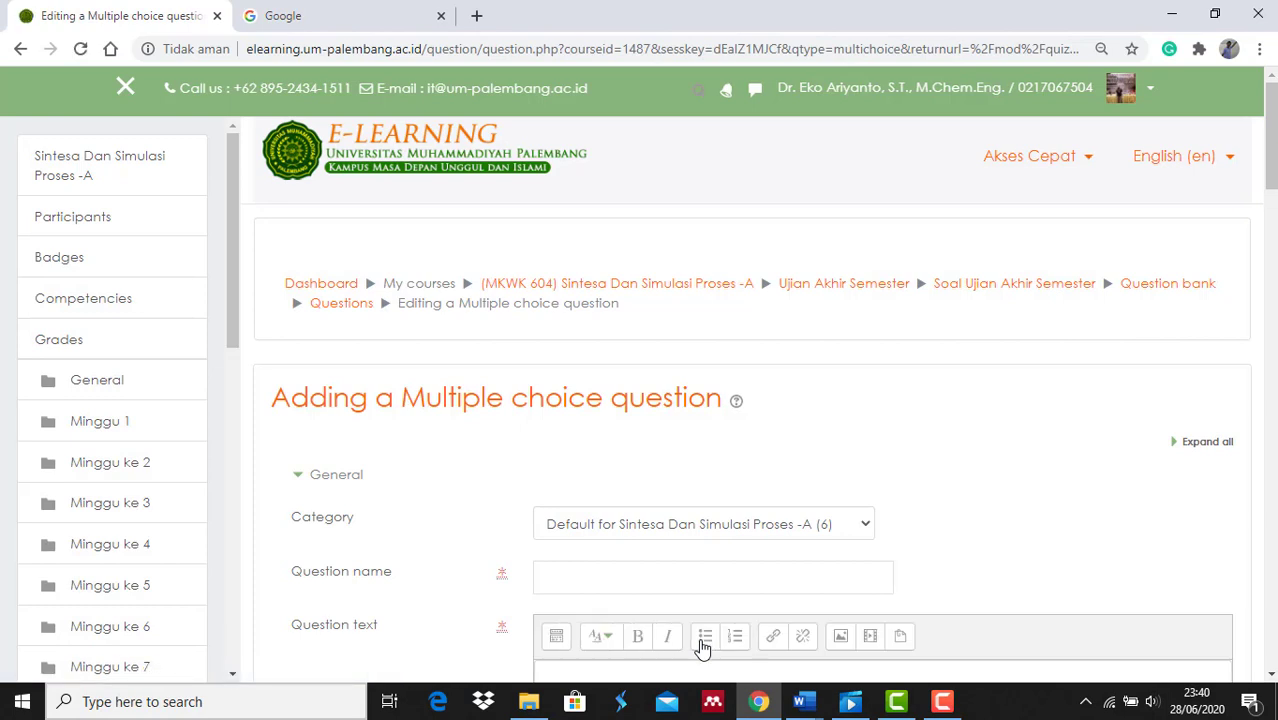
Step: Name the multiple choice question "Soal Pilihan Ganda"
left_click(667, 572)
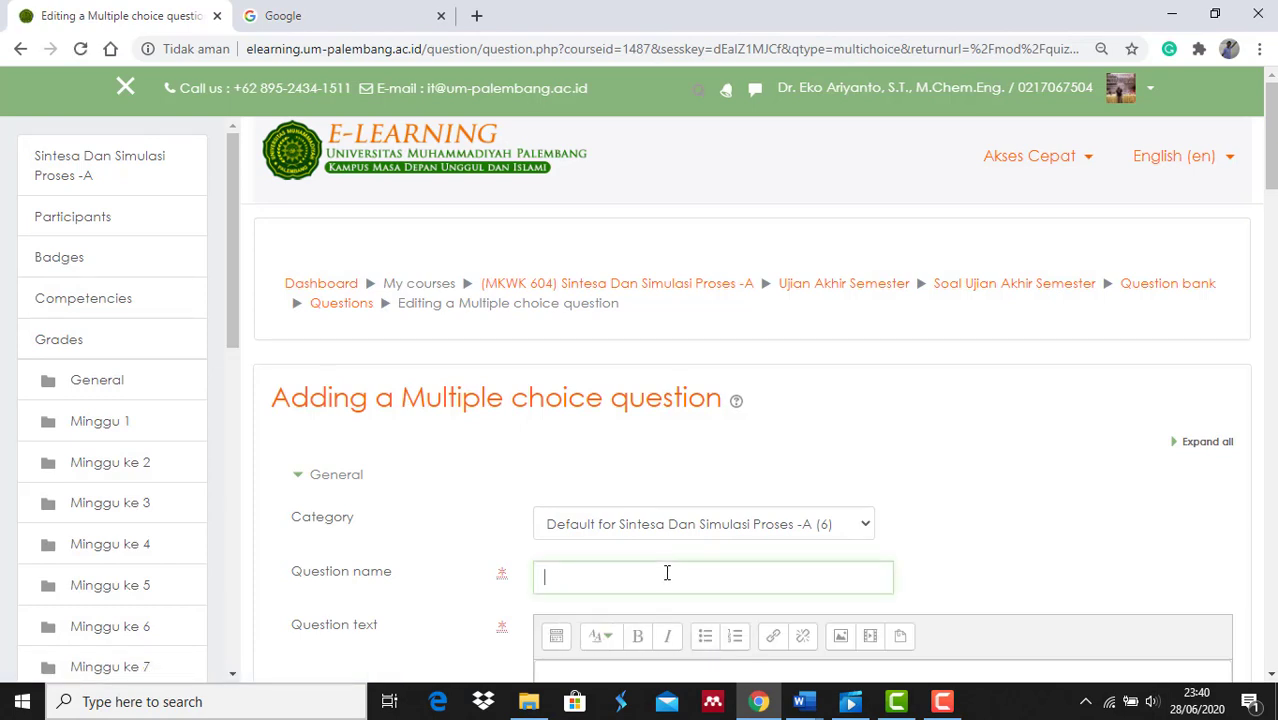
type("Soal Pilihan Ganda")
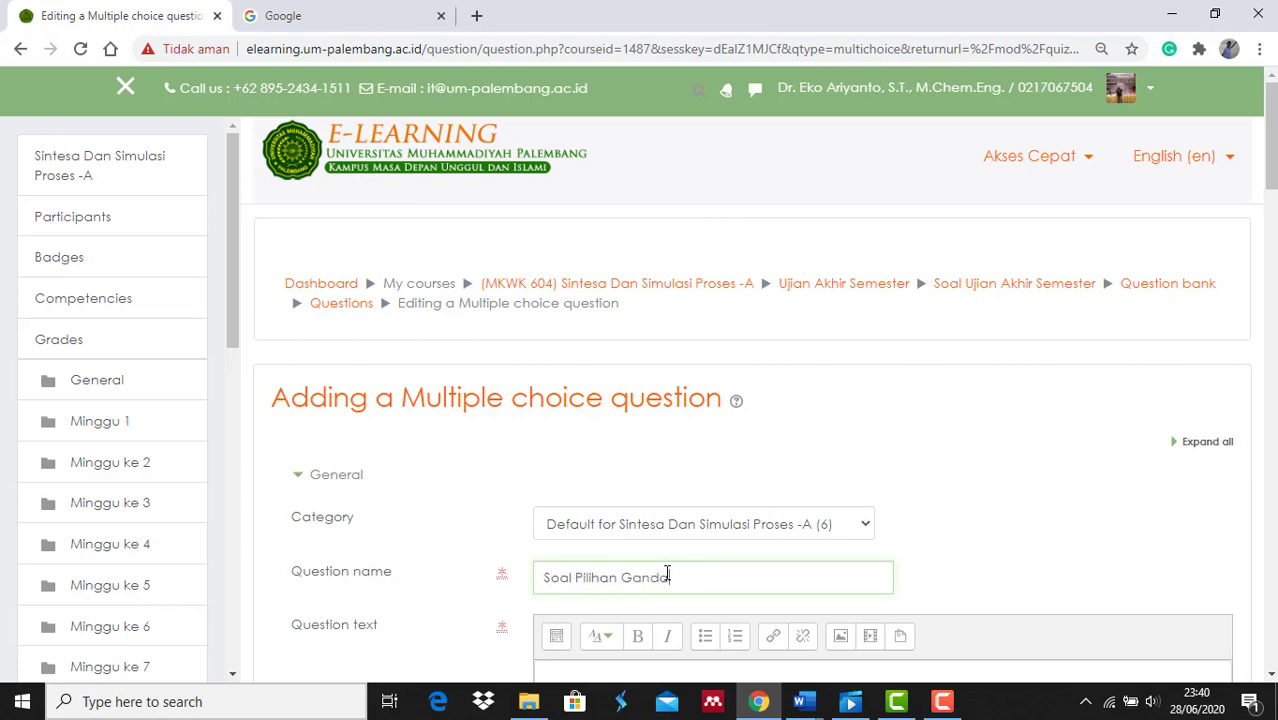
left_click(450, 485)
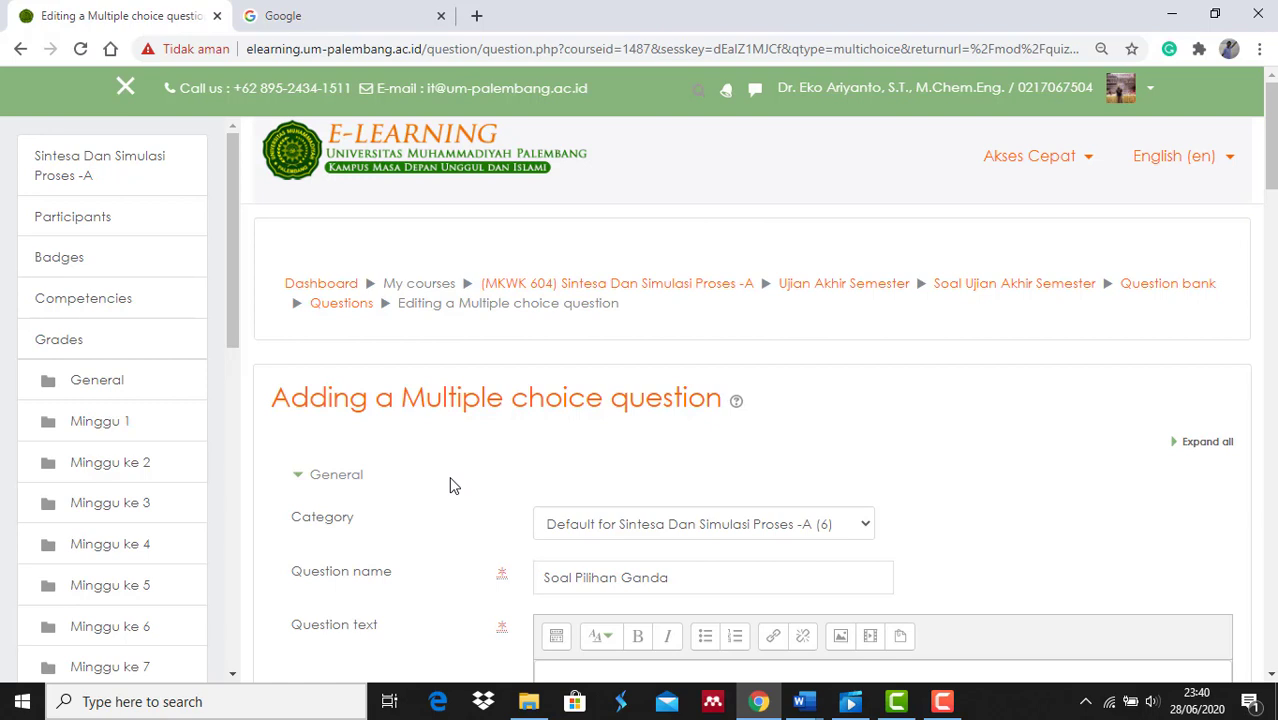
Step: Switch to the Soal 1 document in Word, maximize it, and go to the Soal Pilihan Ganda section on page 1
scroll(450, 485, "down", 2)
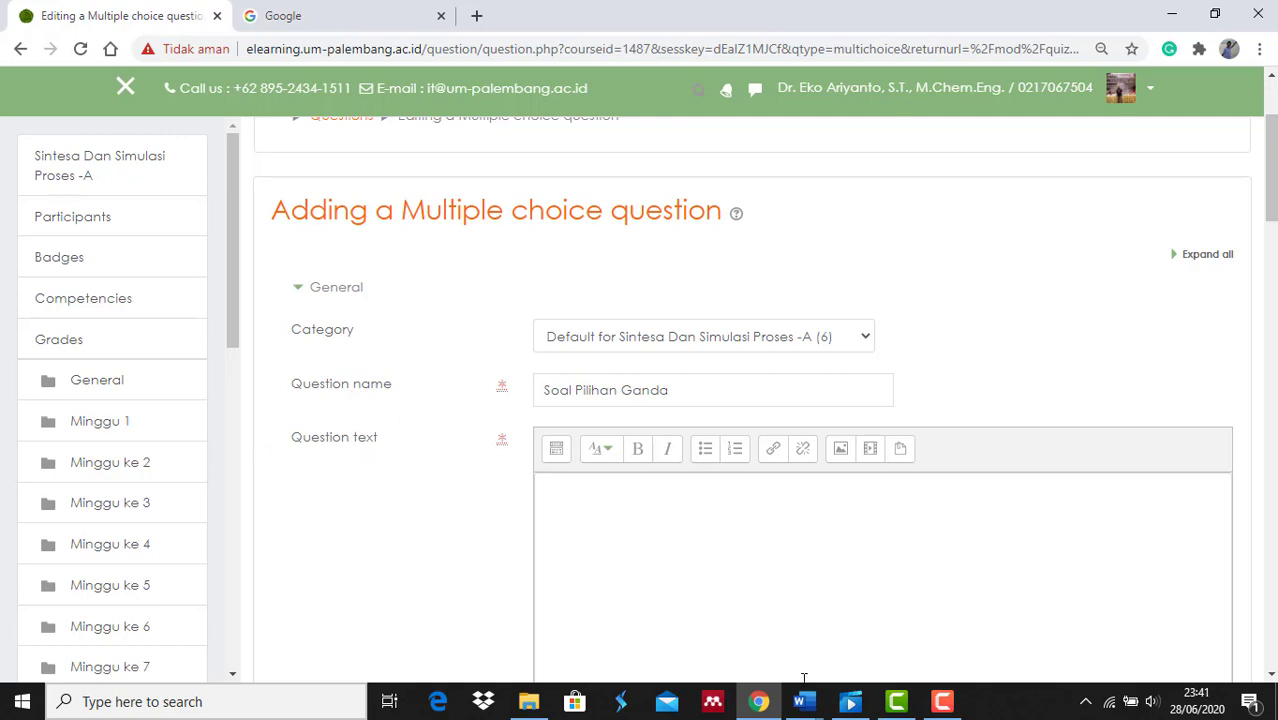
mouse_move(812, 706)
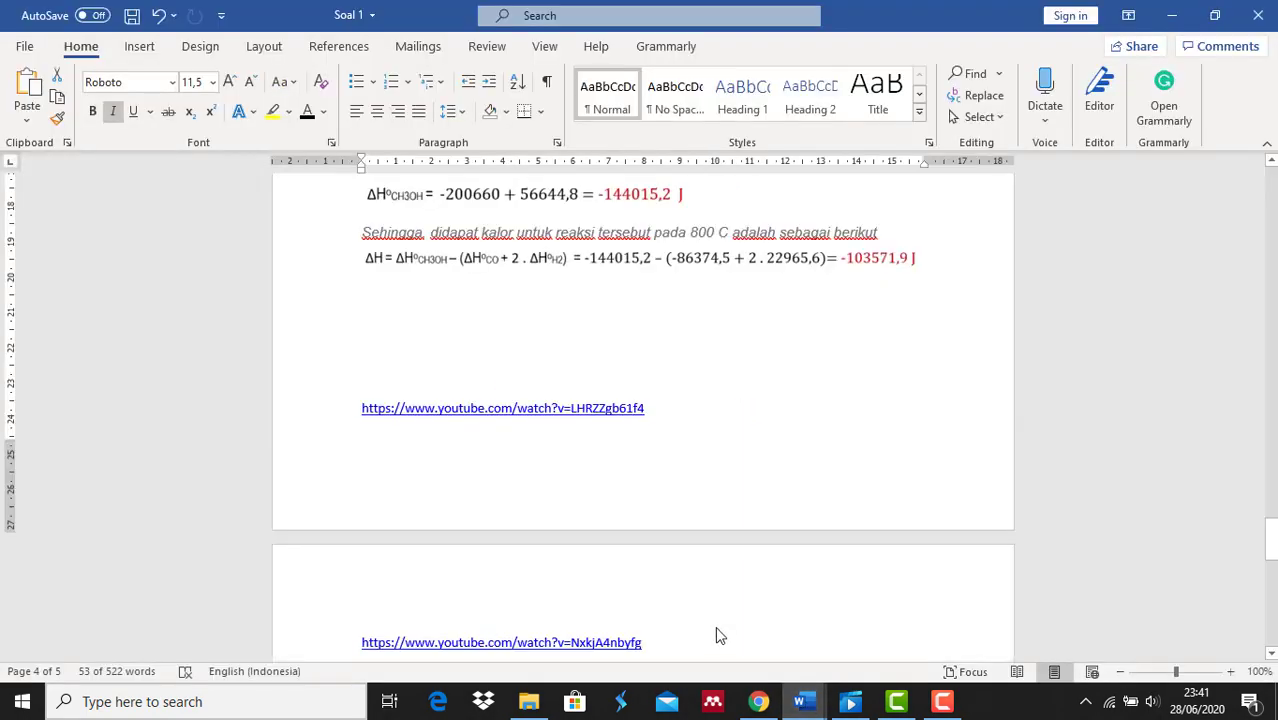
left_click(715, 627)
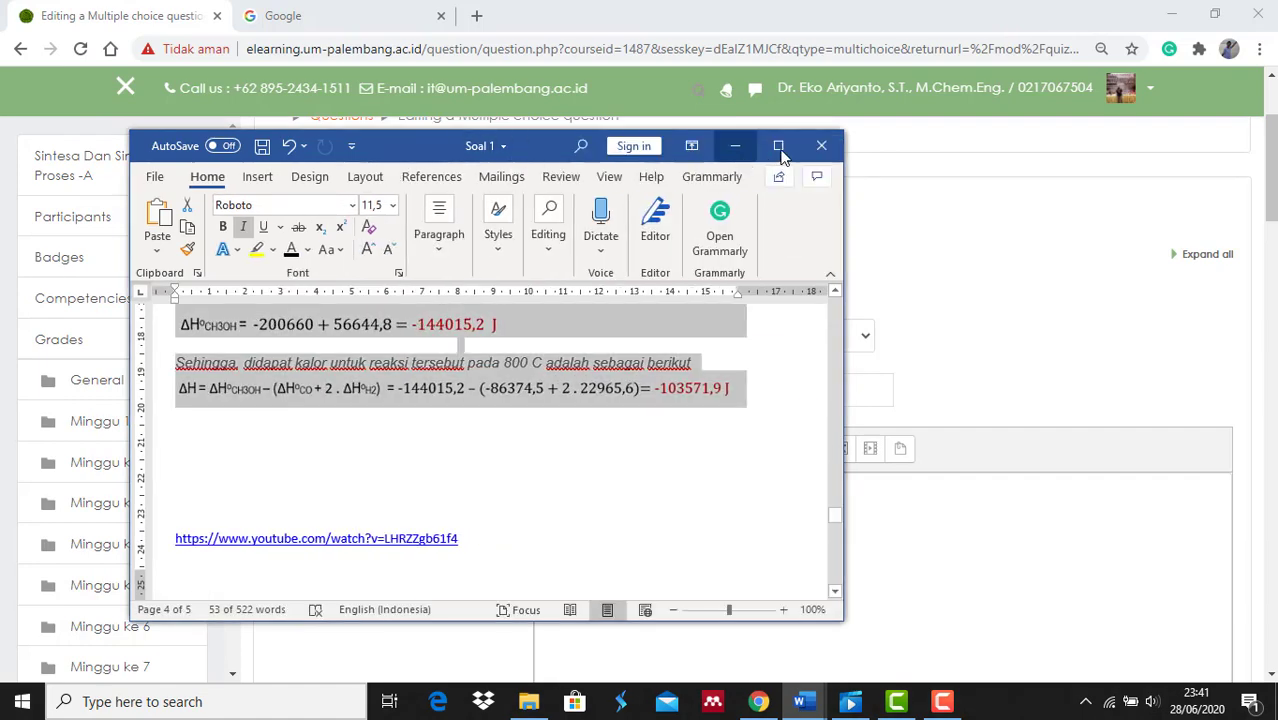
left_click(776, 145)
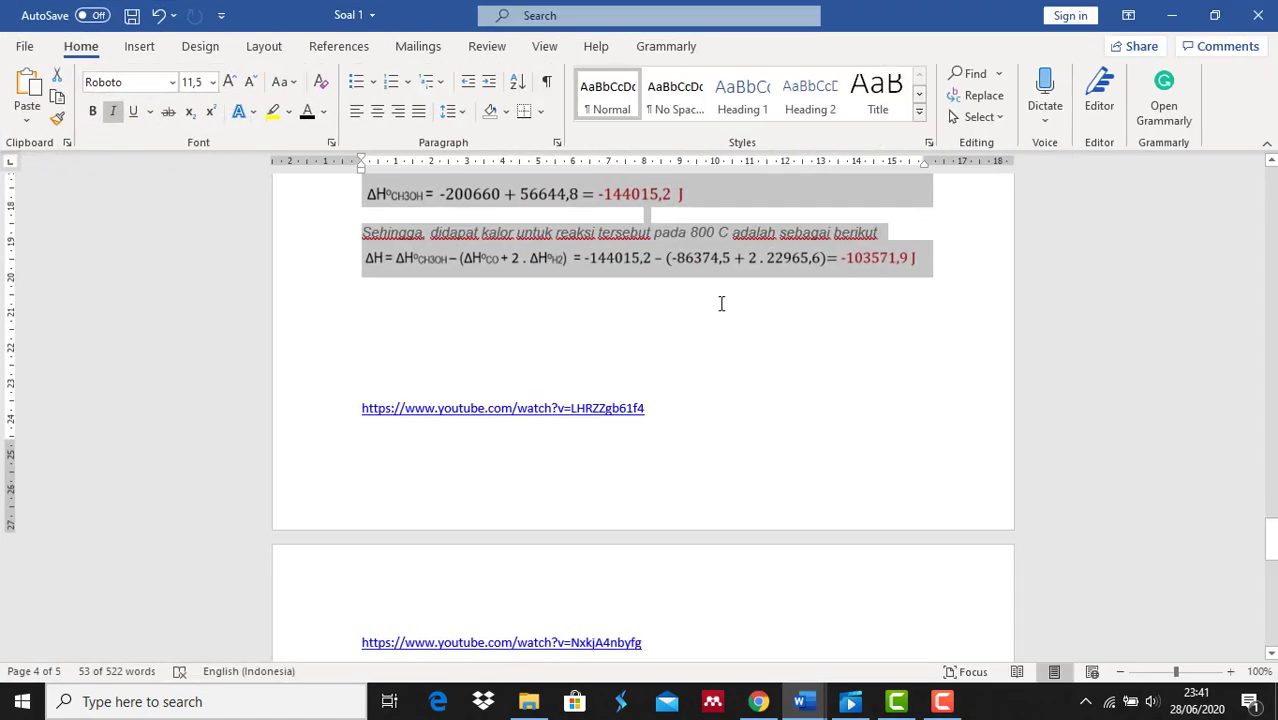
left_click(721, 303)
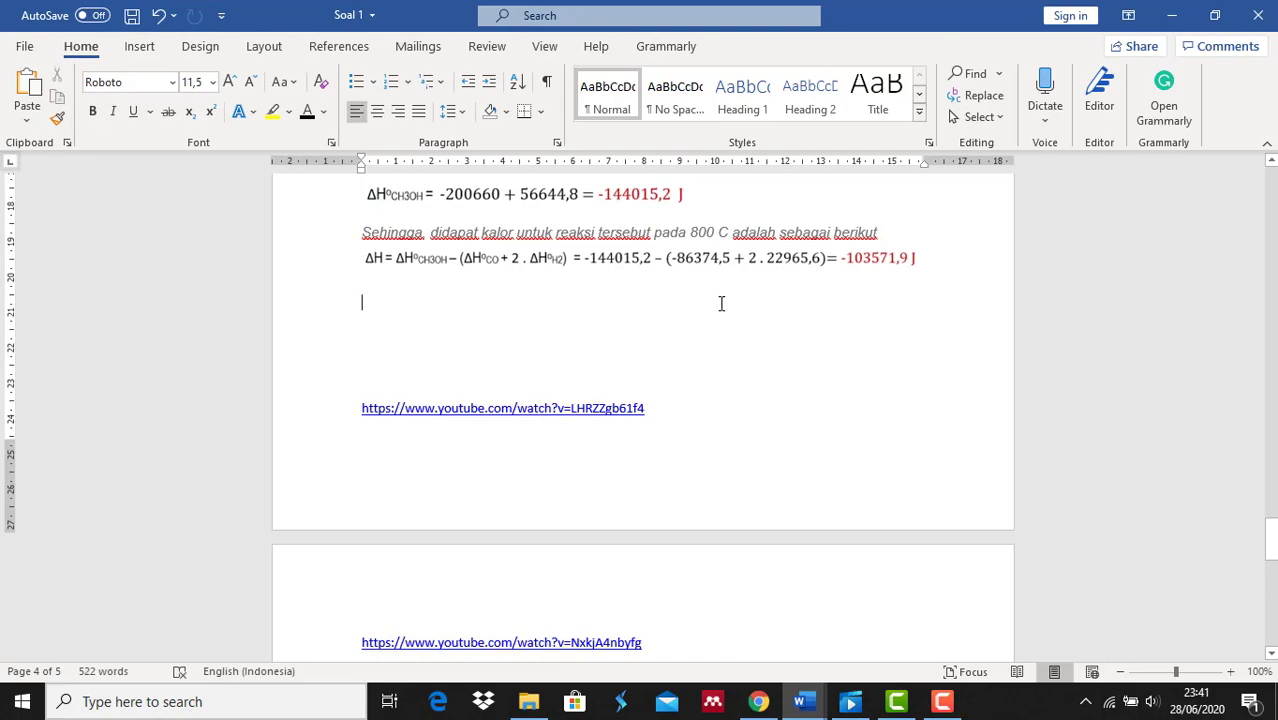
key("Page_Up")
key("Page_Up")
key("Page_Up")
key("Page_Up")
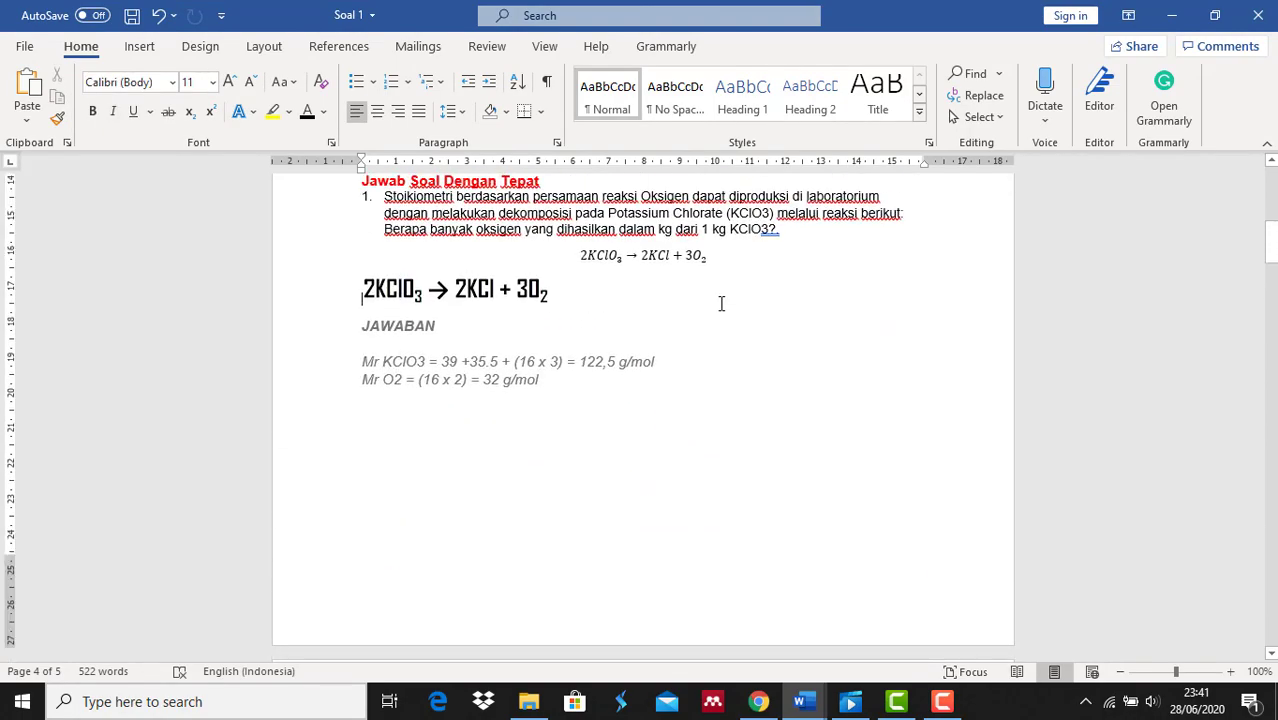
key("Page_Up")
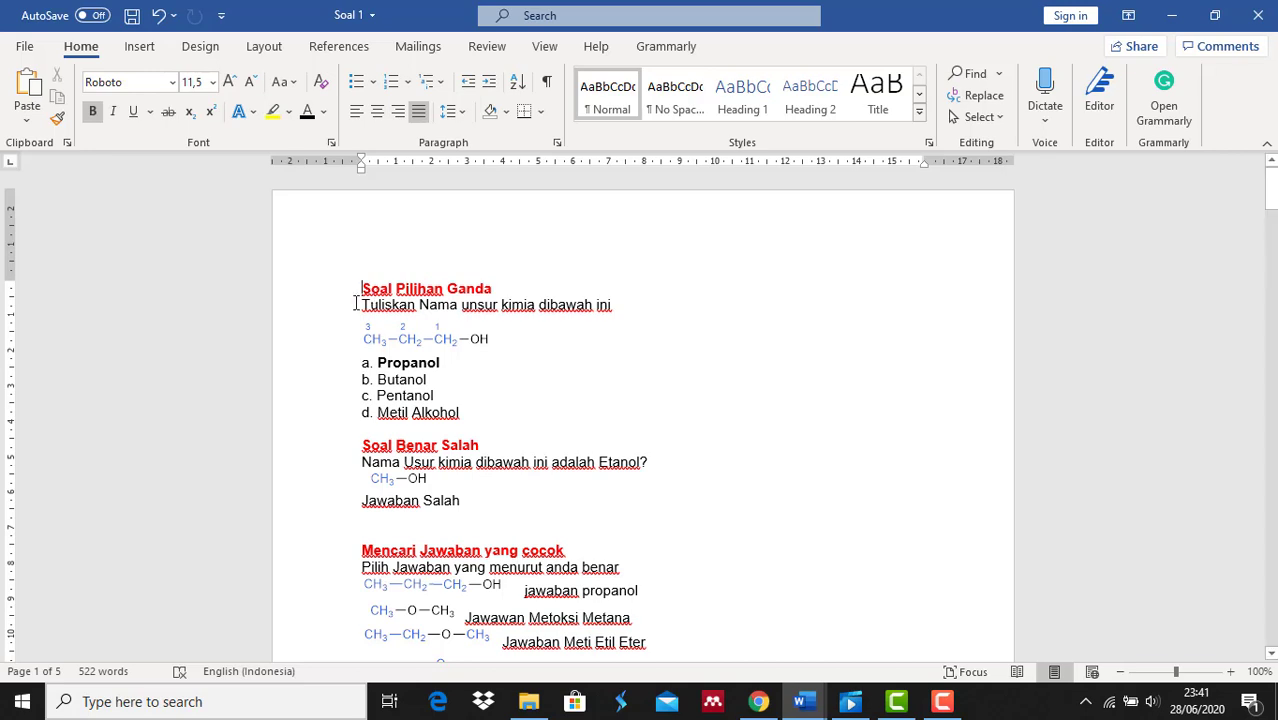
Step: Copy the line "Tuliskan Nama unsur kimia dibawah ini" from the Word document and paste it into the browser form's question text
left_click_drag(355, 303, 586, 314)
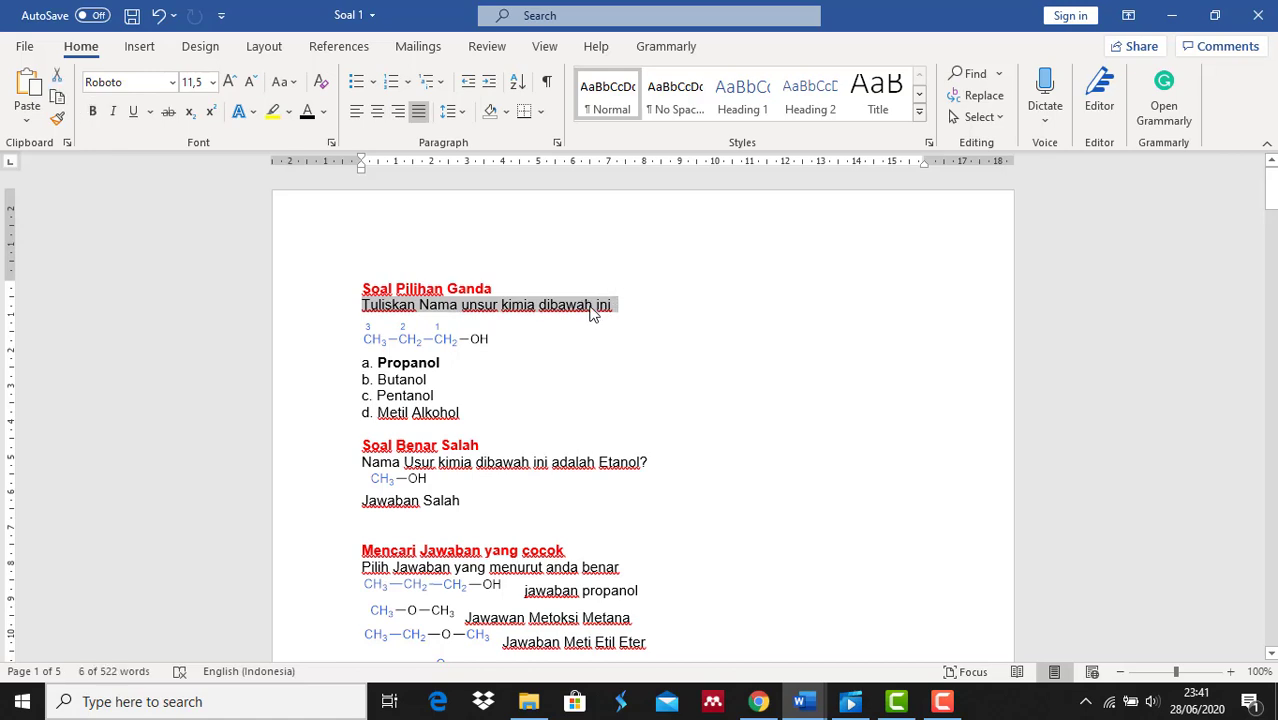
right_click(590, 313)
left_click(628, 348)
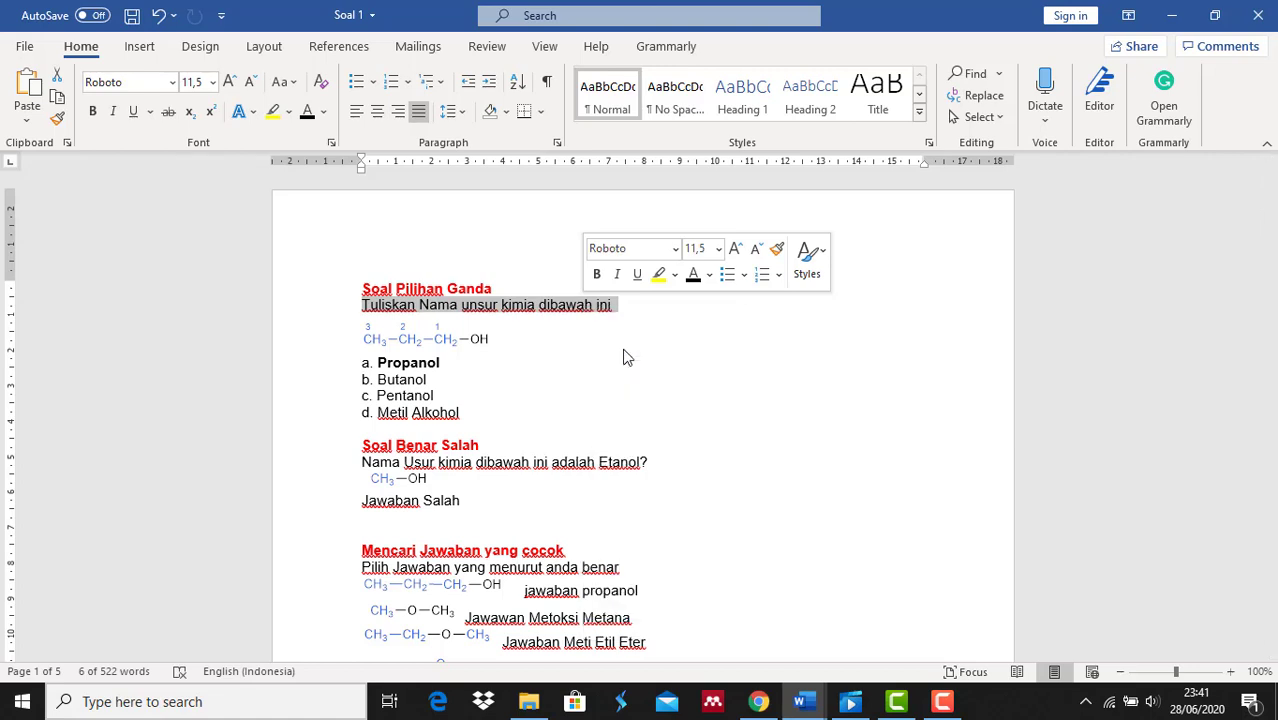
left_click(758, 701)
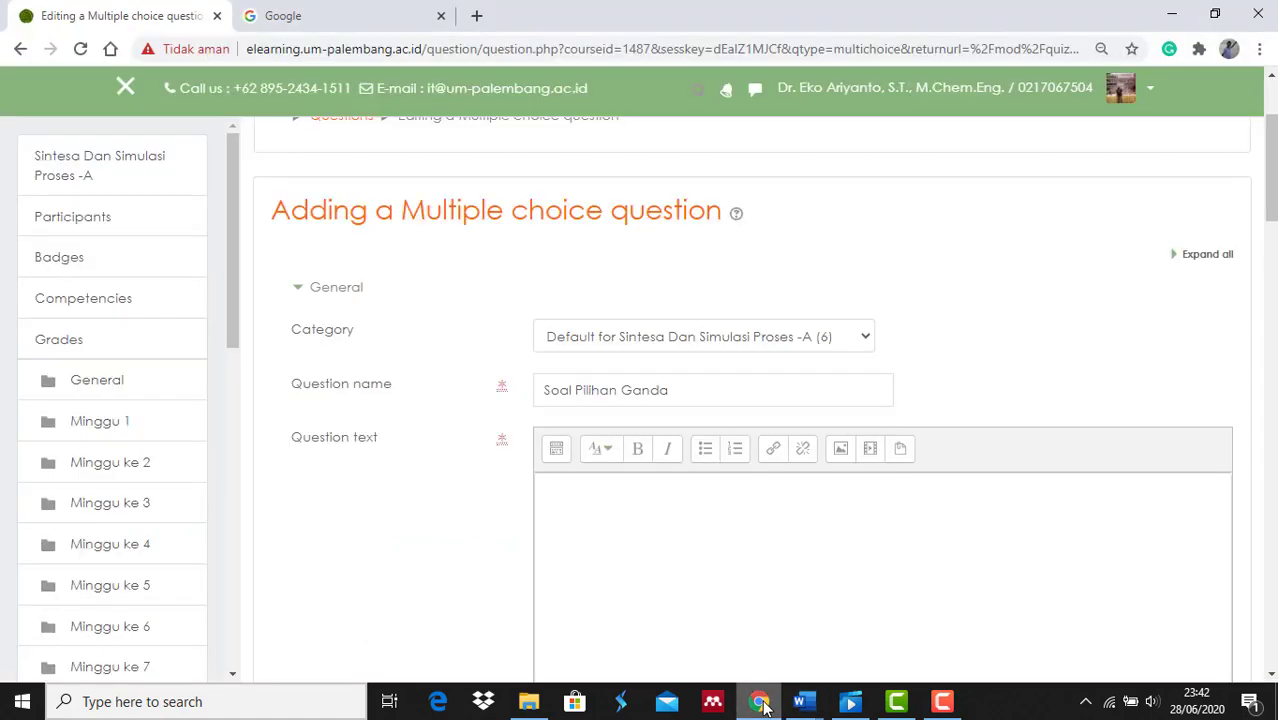
left_click(595, 492)
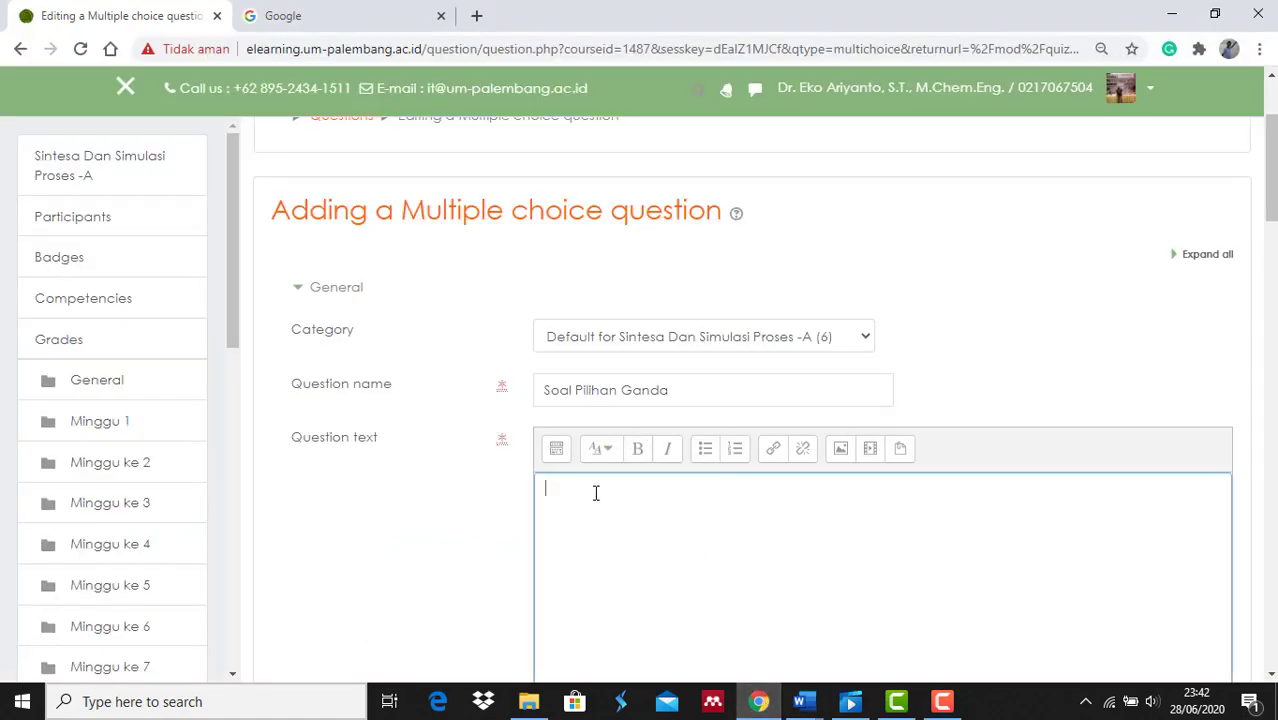
right_click(595, 492)
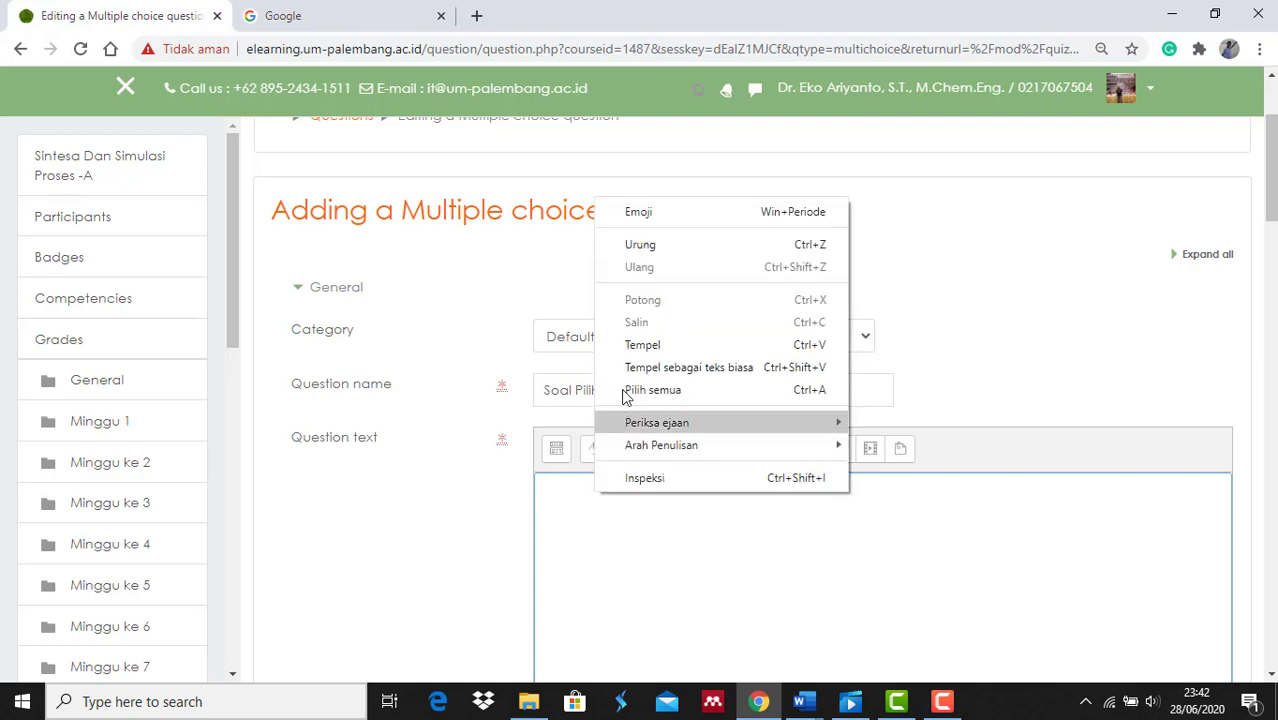
left_click(637, 346)
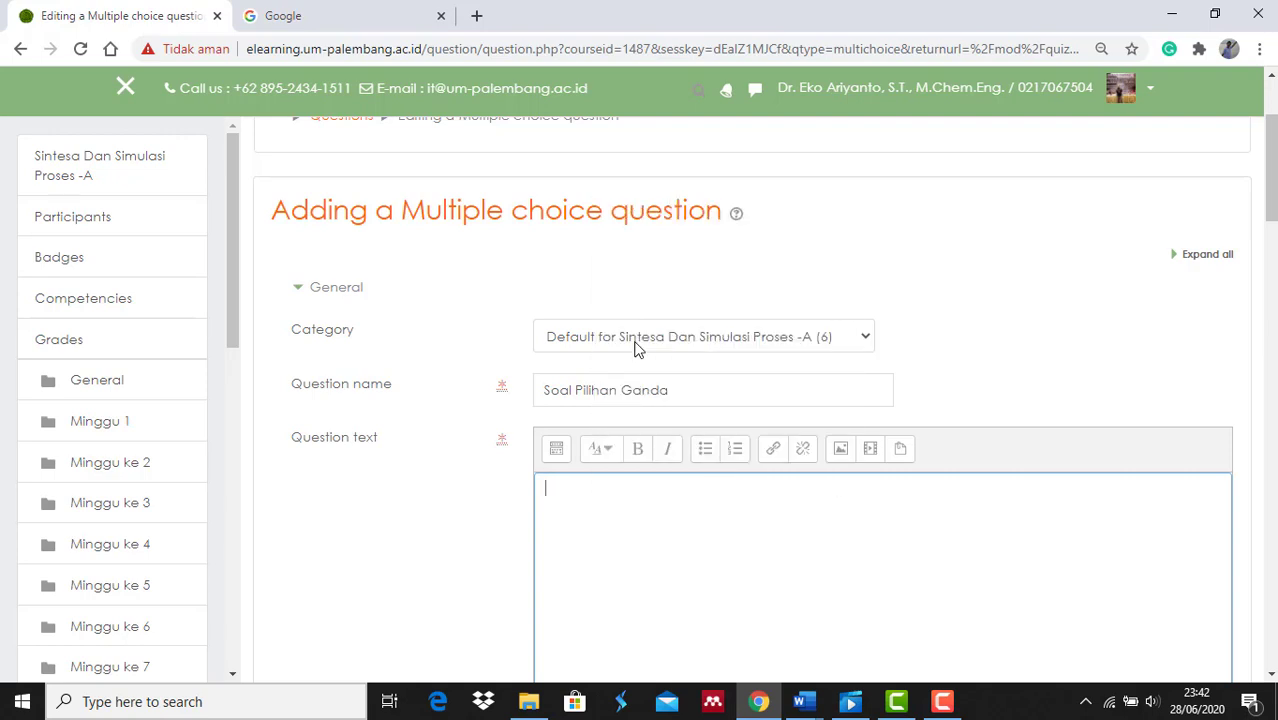
key("ctrl+v")
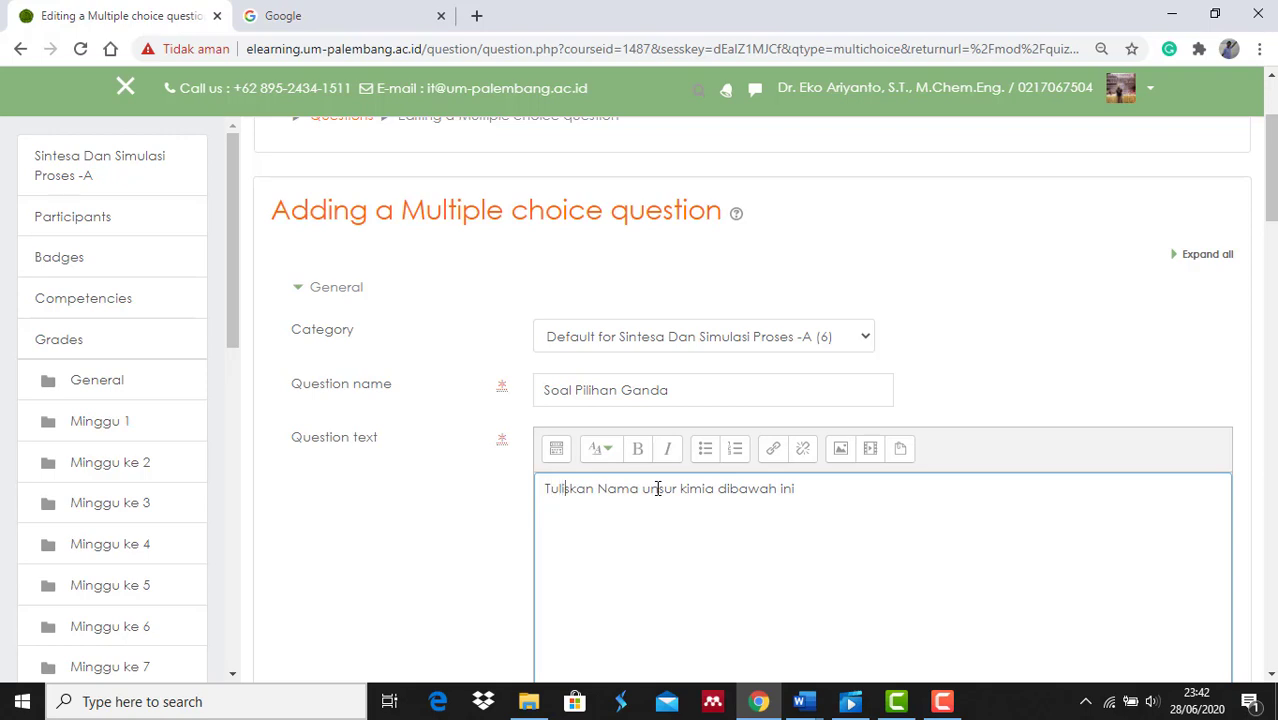
Step: Copy the CH3-CH2-CH2-OH structural formula image from the Soal 1 Word document and paste it below the question text line in the browser form
left_click(818, 486)
left_click(805, 703)
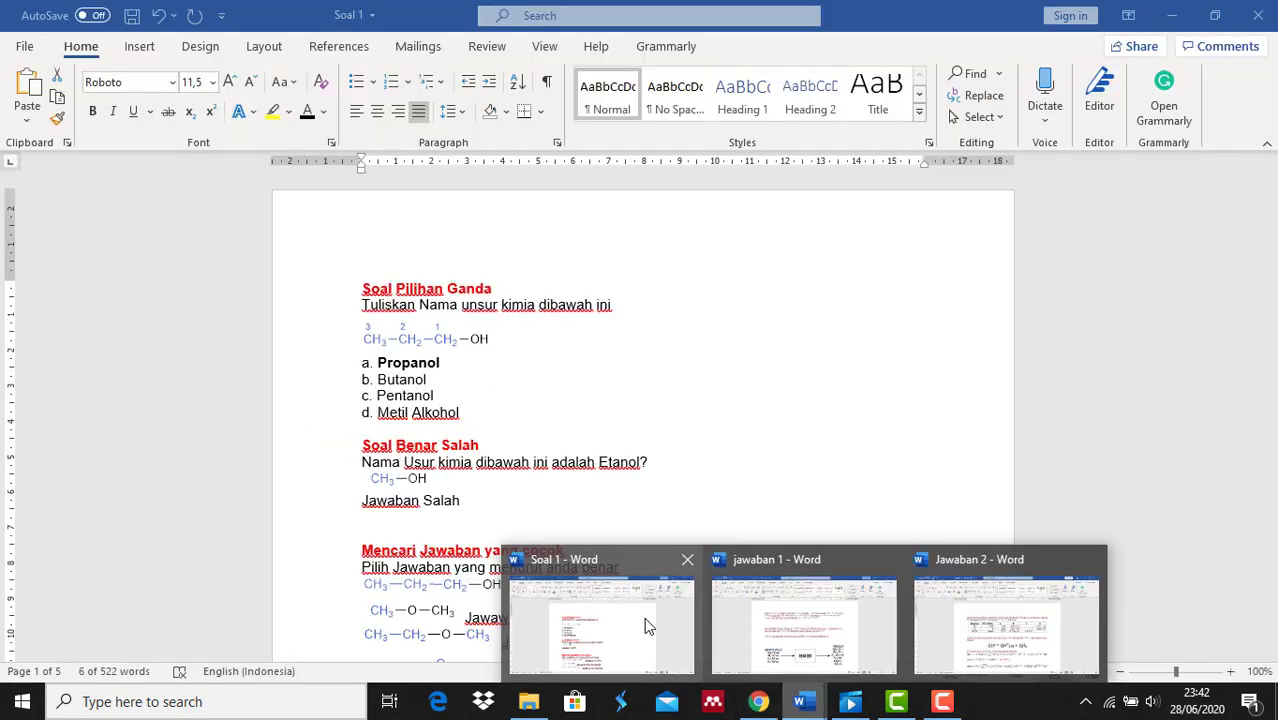
left_click(645, 620)
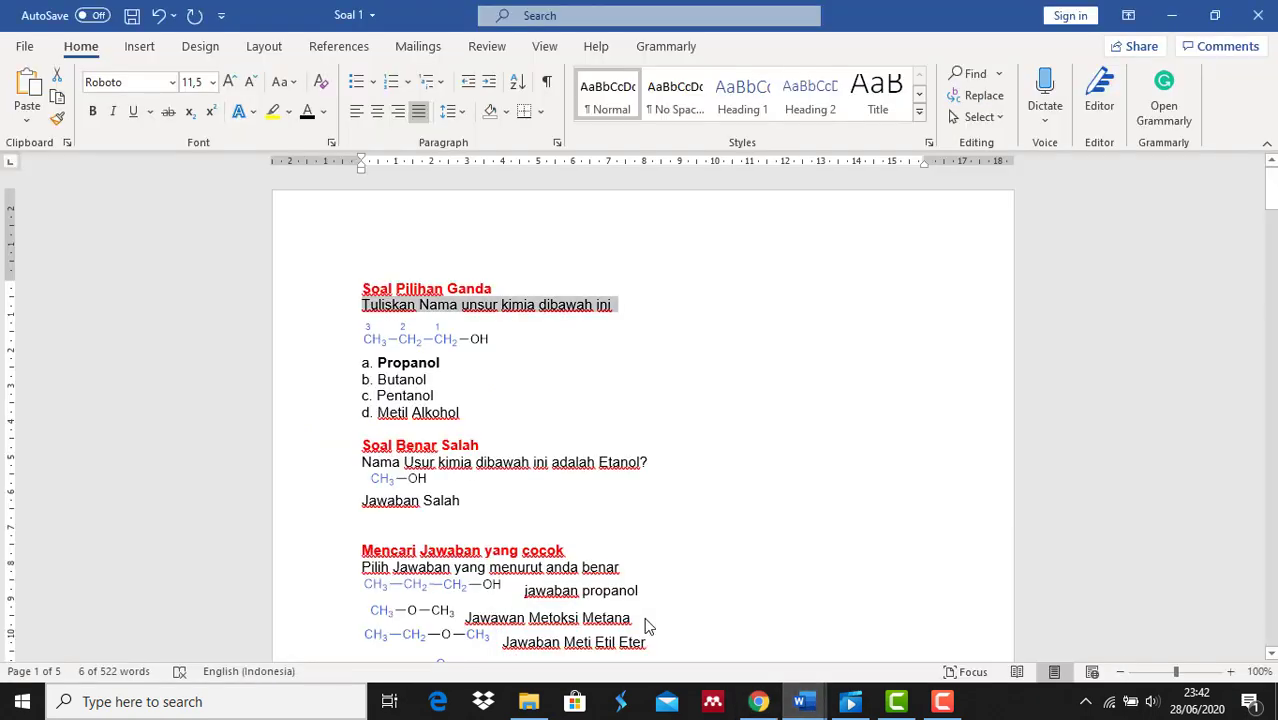
left_click(436, 340)
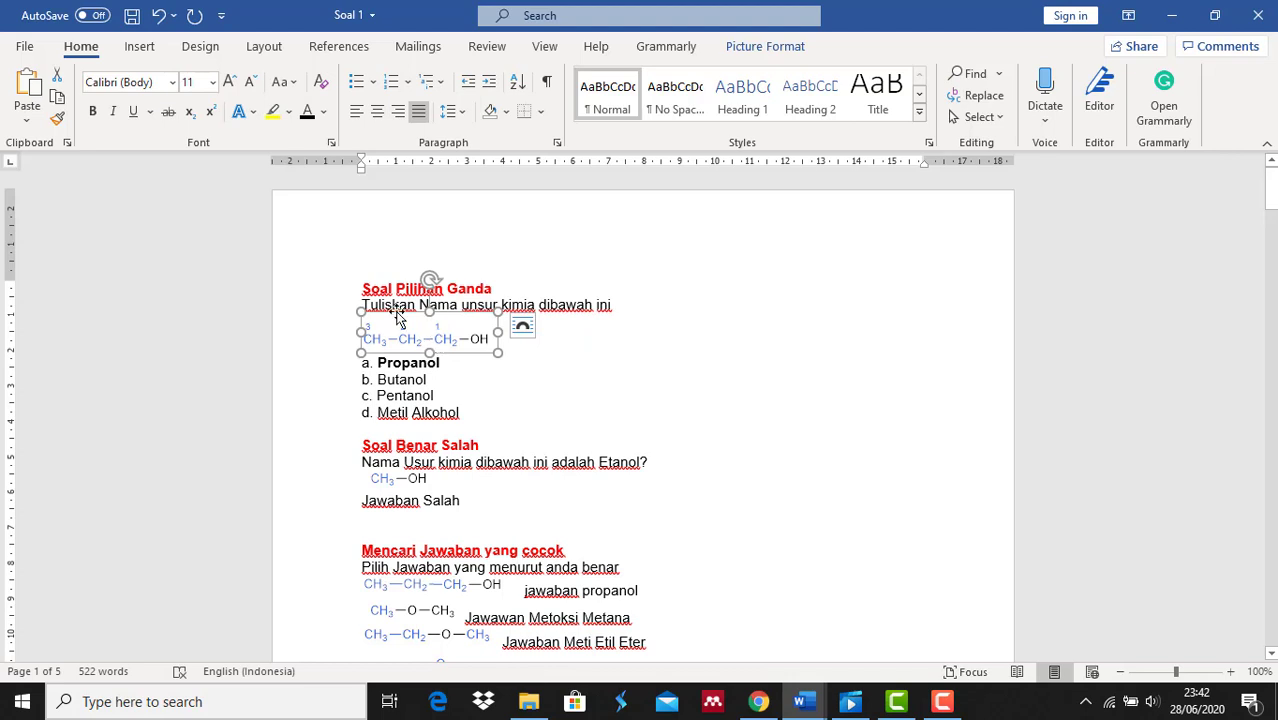
left_click(58, 98)
left_click(58, 102)
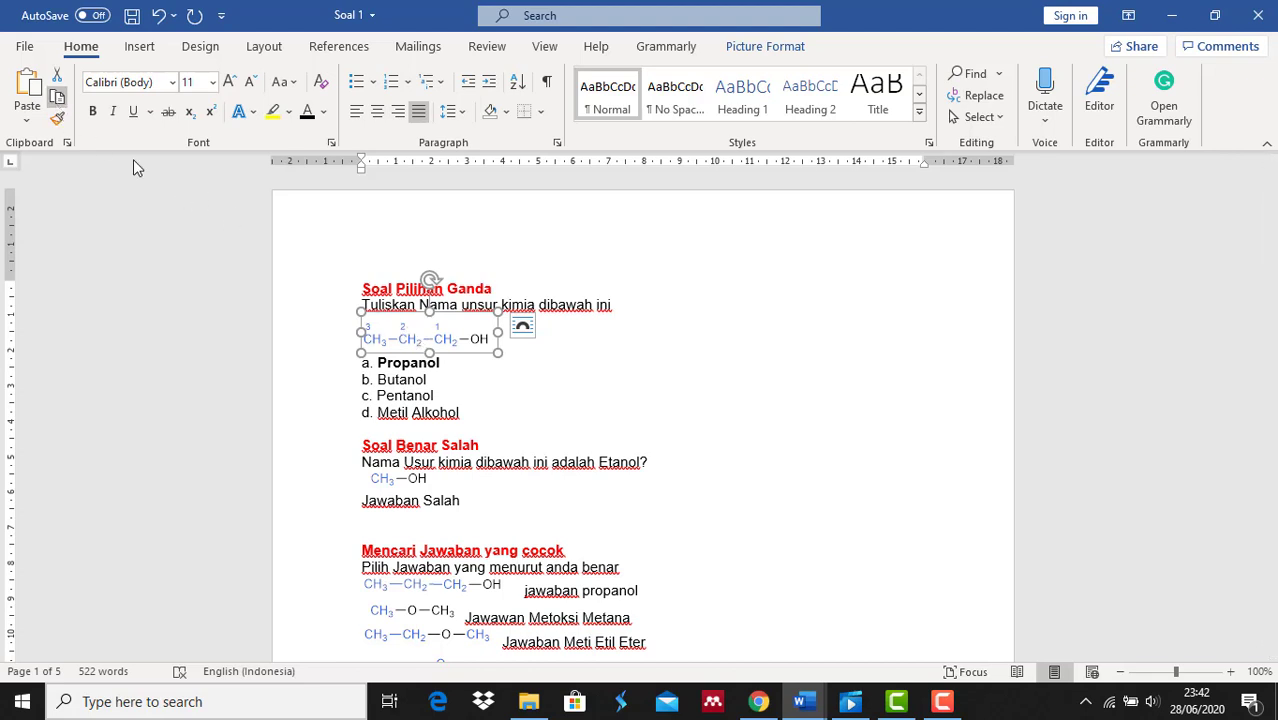
left_click(759, 702)
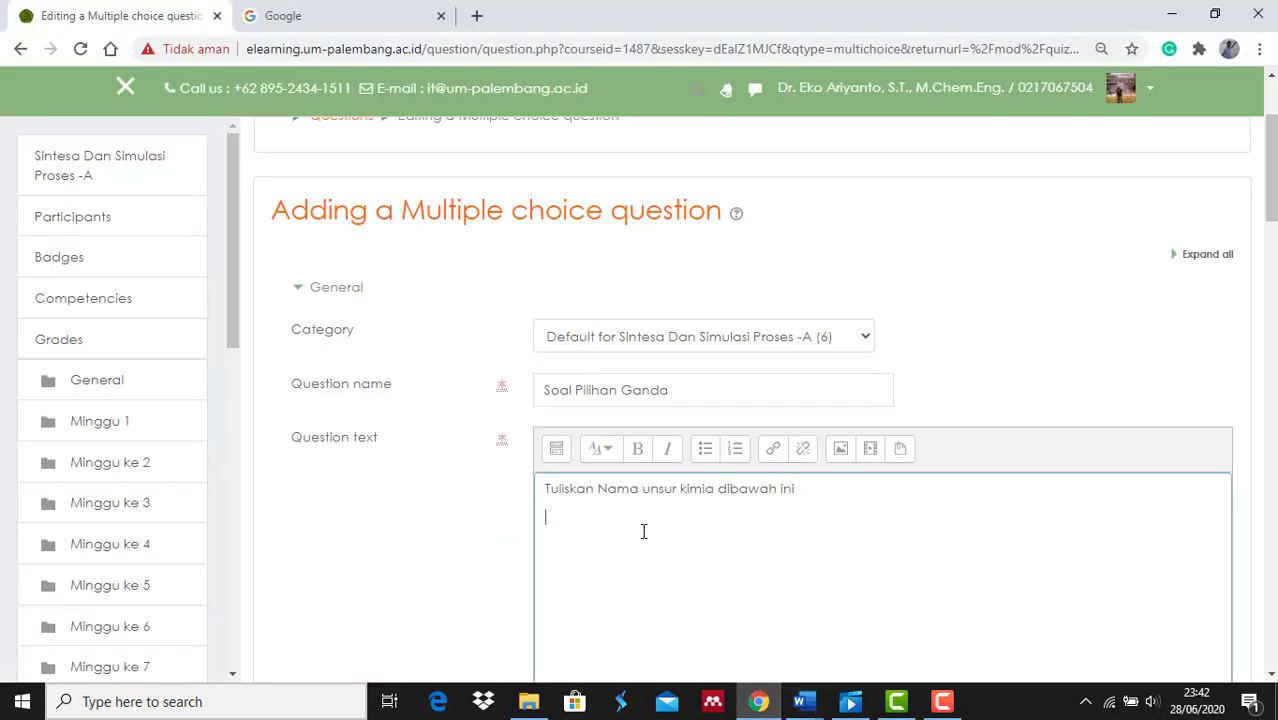
right_click(644, 534)
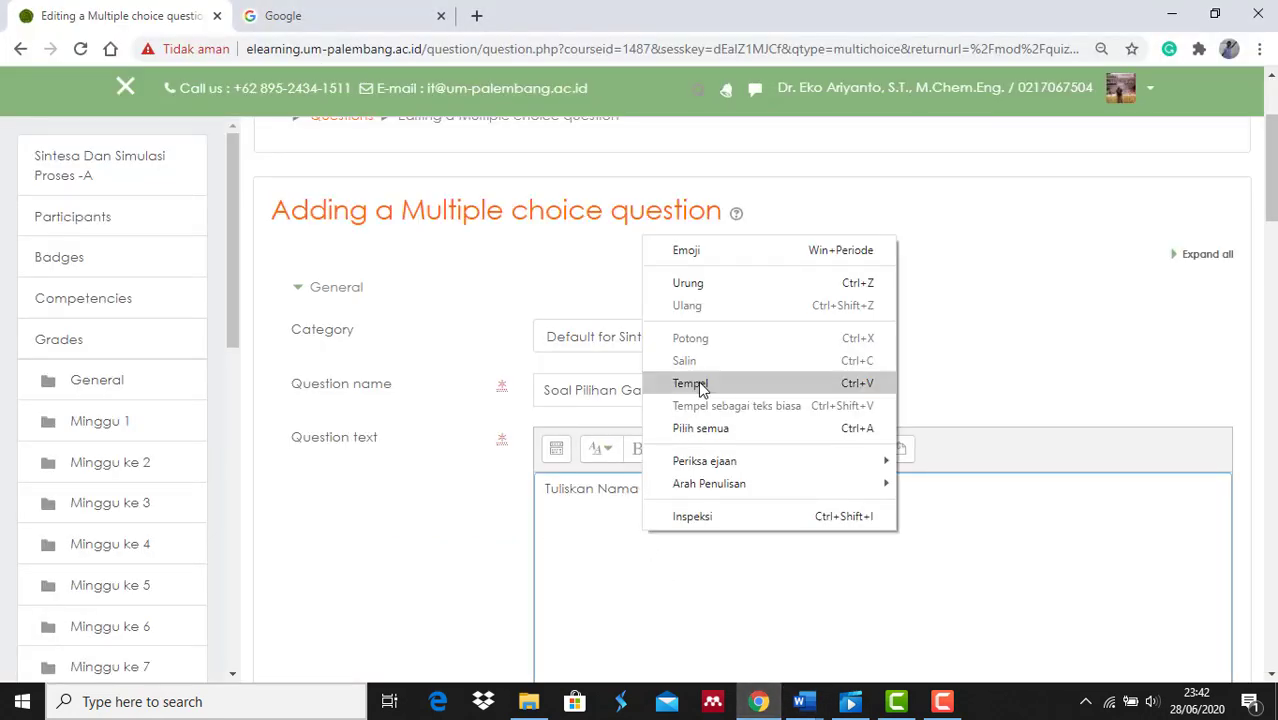
left_click(701, 387)
Step: Delete the blank line above the pasted formula in the question text and add a new line below the formula
left_click(606, 519)
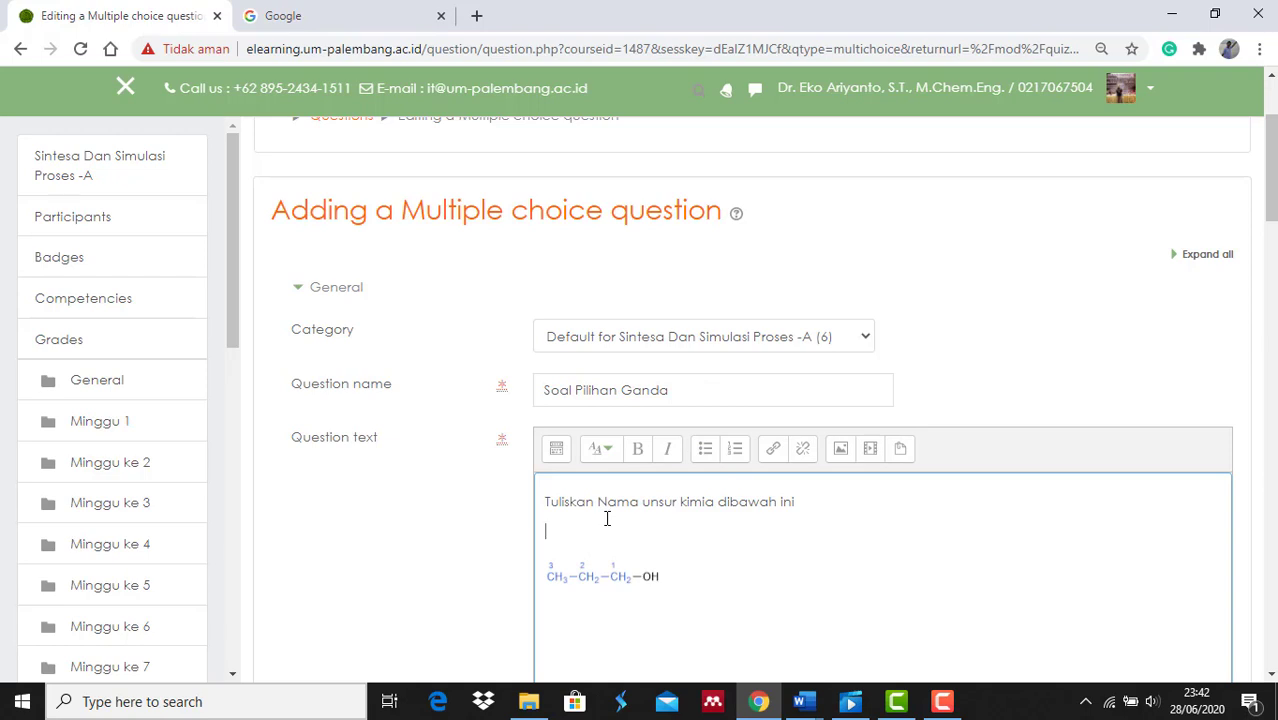
key("Delete")
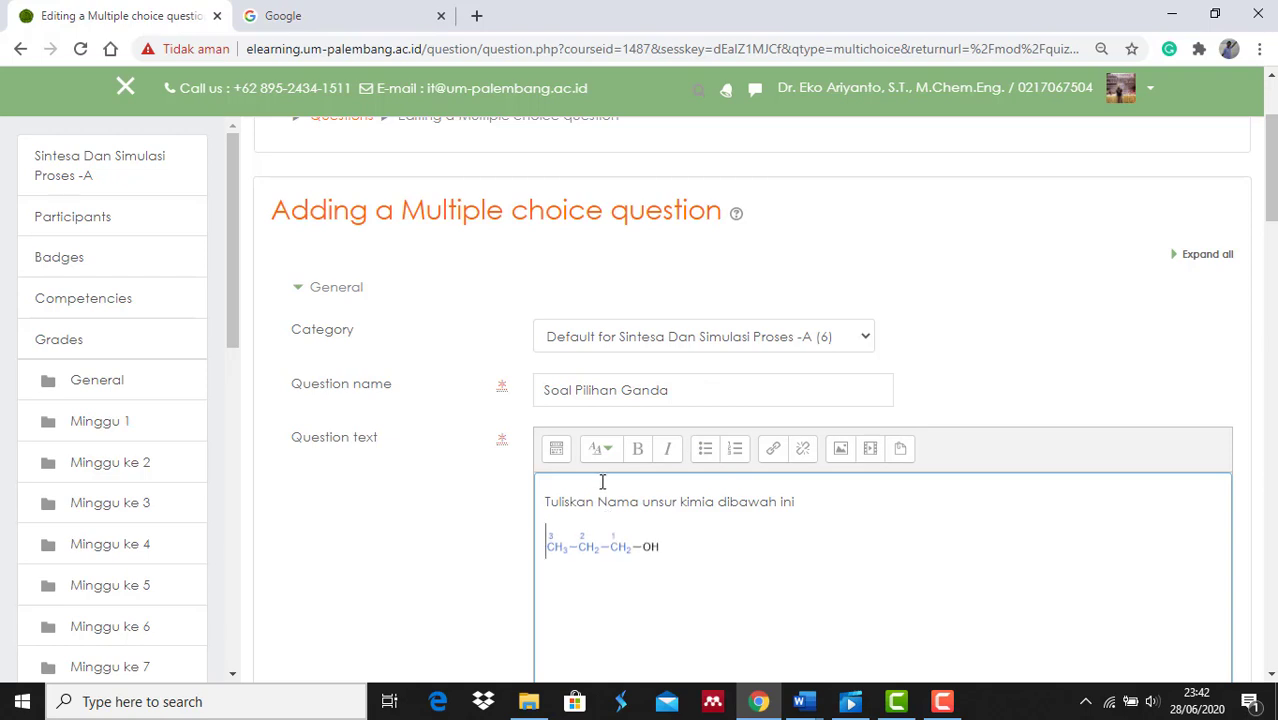
left_click(682, 547)
key("Return")
Step: Keep the default mark at 1 and choose a., b., c., ... as the numbering style for the choices
left_click_drag(1273, 195, 1273, 254)
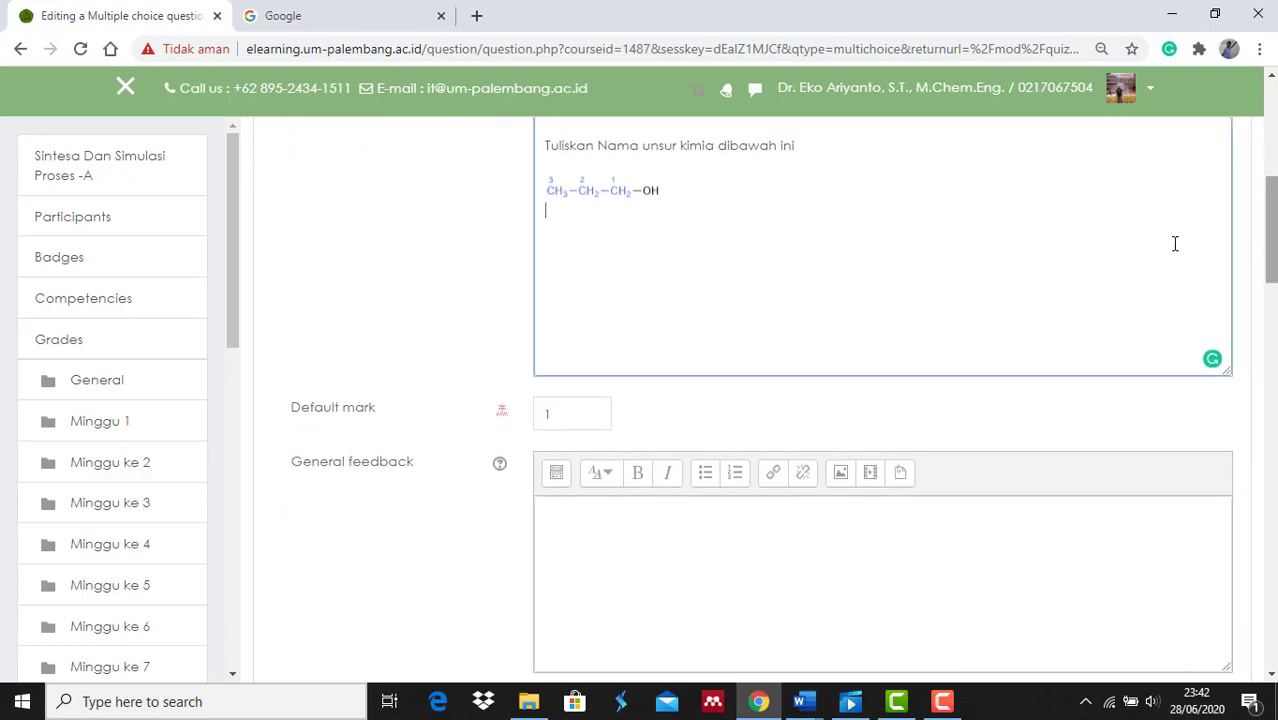
left_click(573, 418)
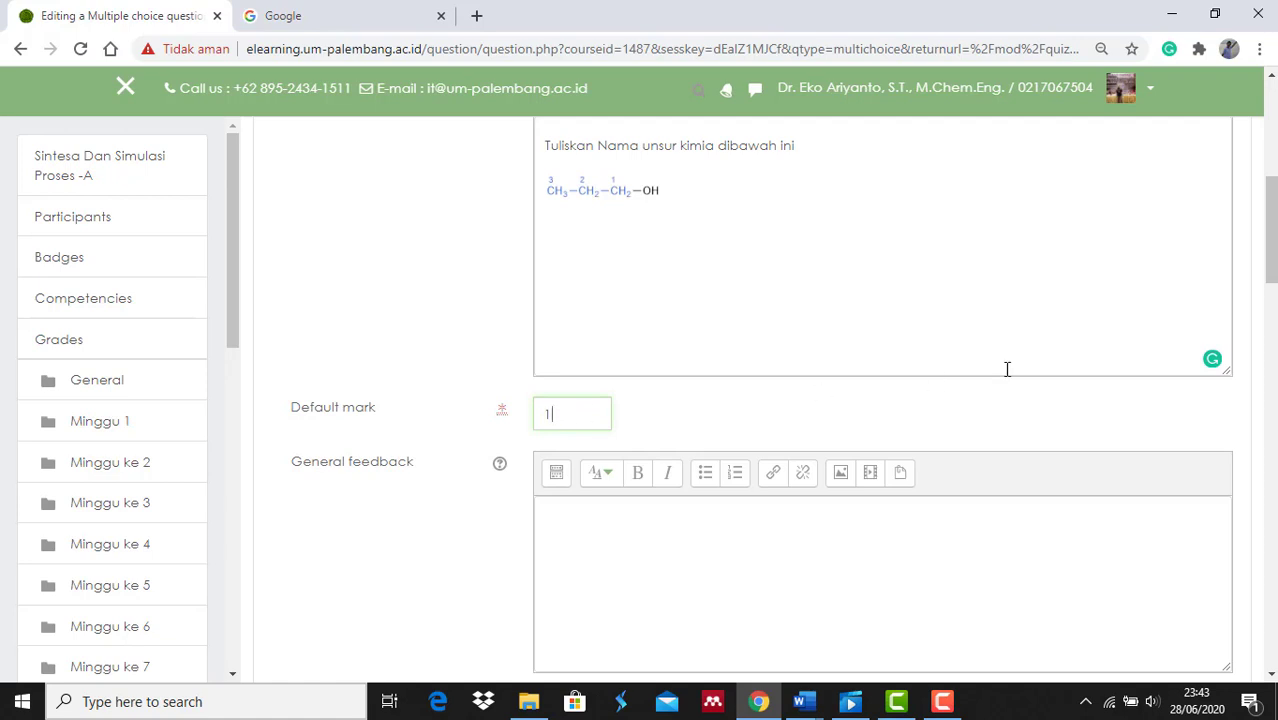
scroll(1272, 250, "down", 2)
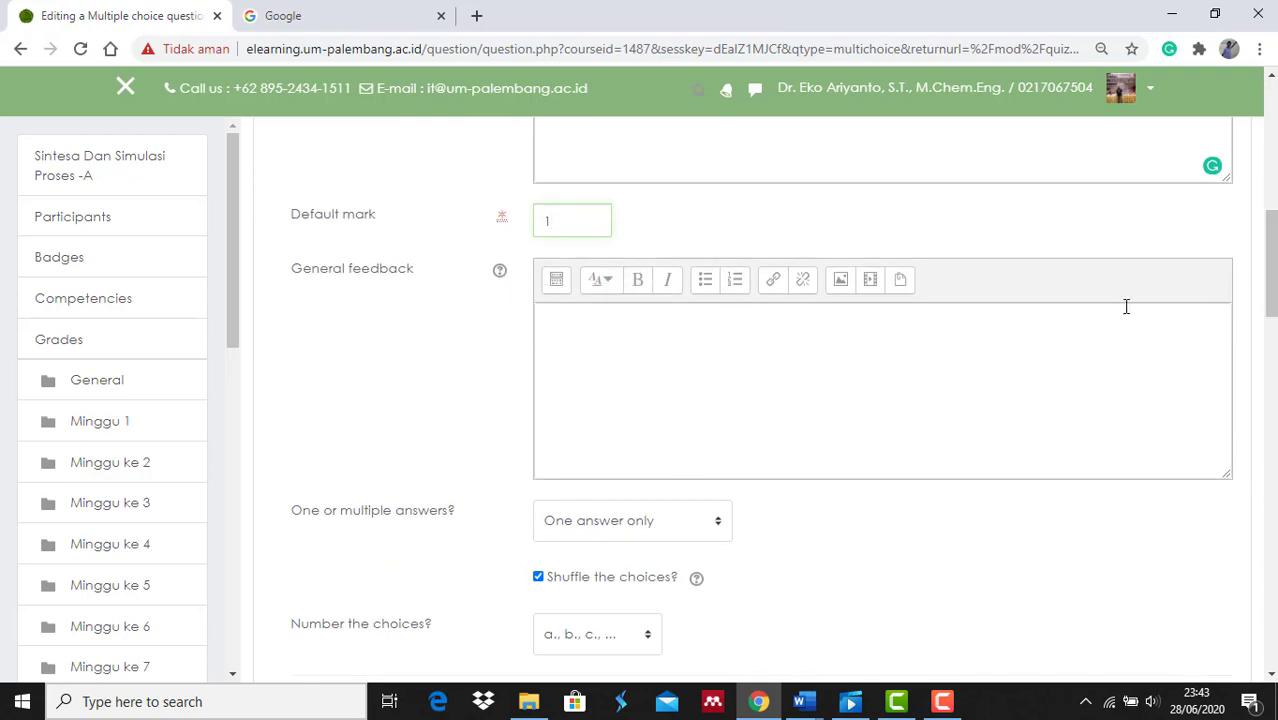
scroll(1274, 250, "down", 2)
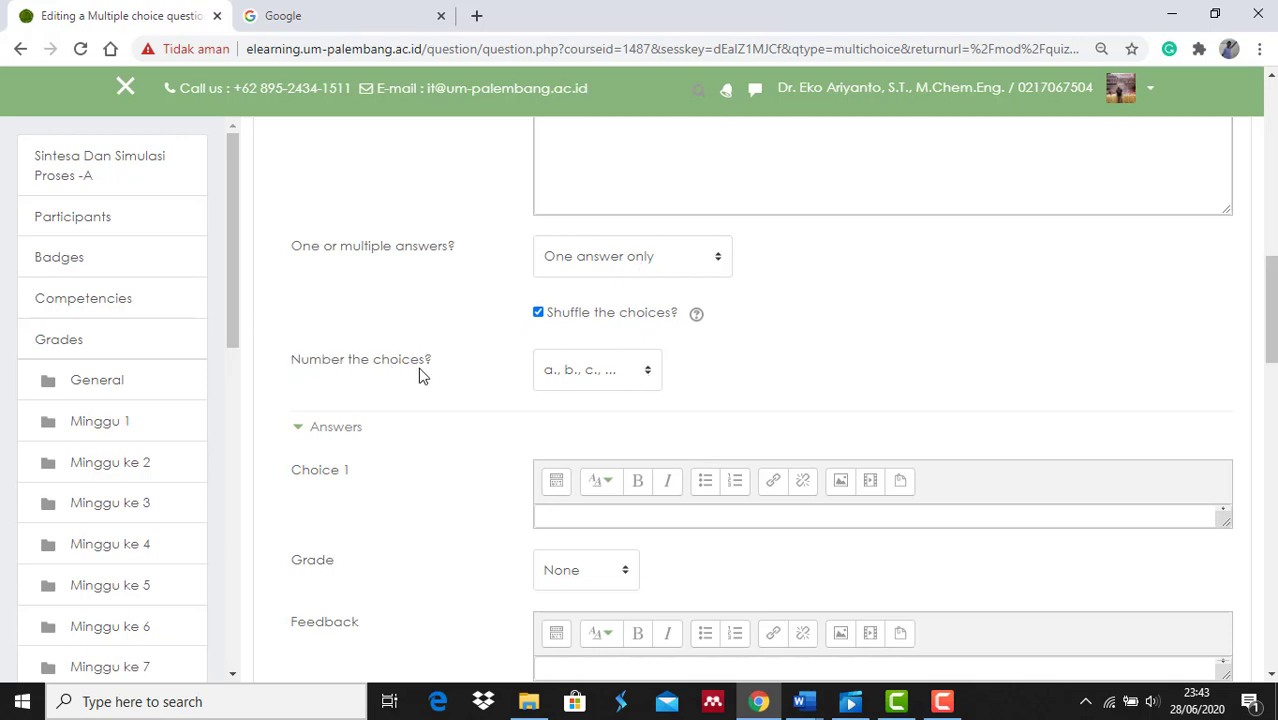
left_click(648, 374)
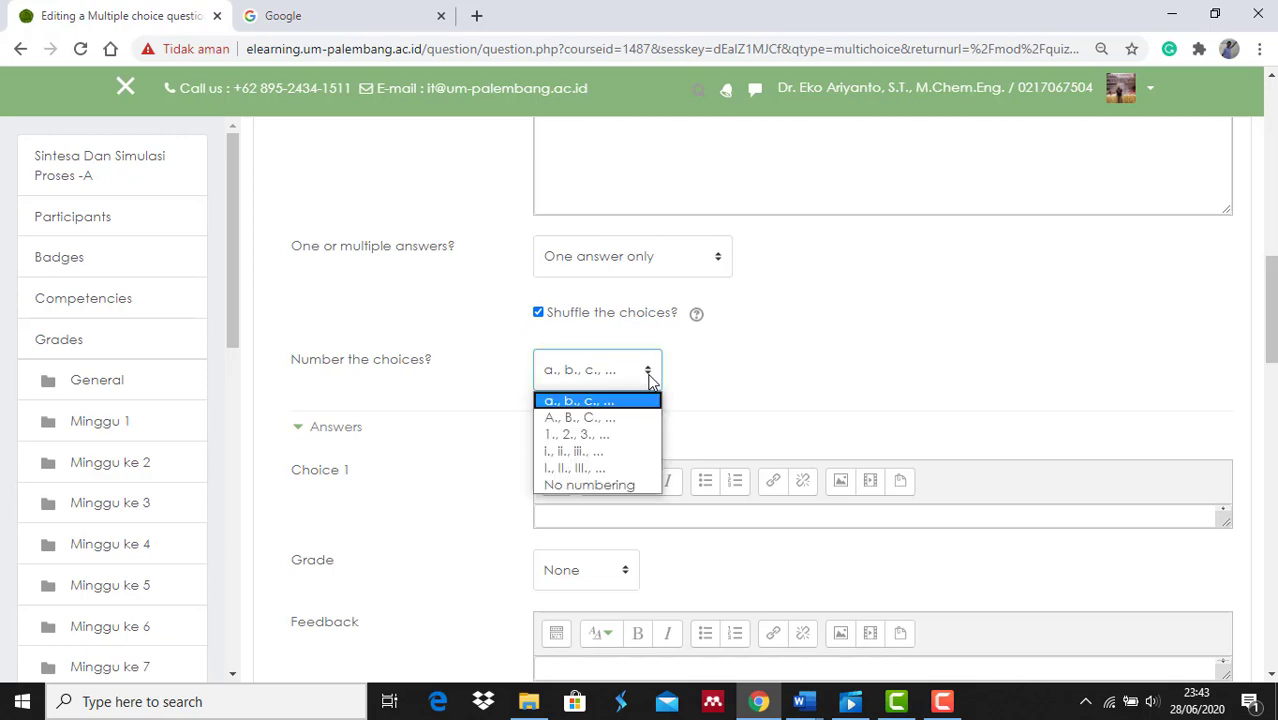
left_click(594, 403)
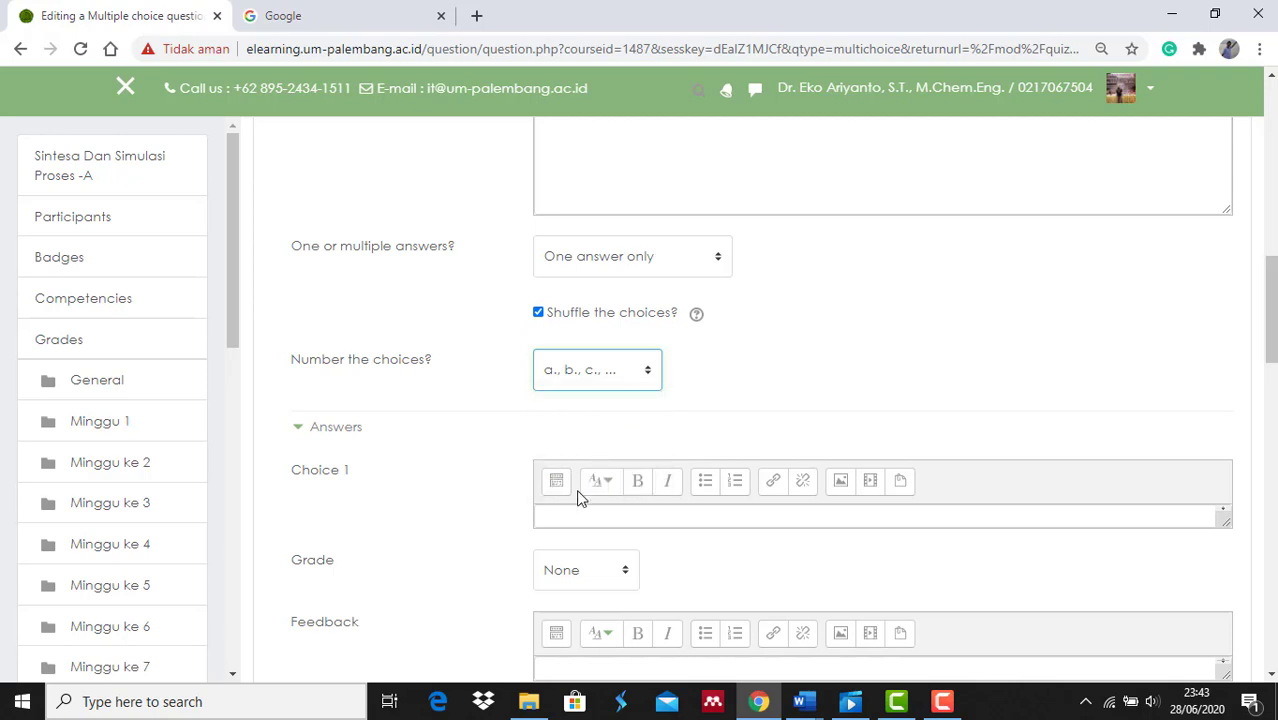
Step: Copy the answer "Propanol" from the Soal 1 Word document and paste it into Choice 1 of the browser form
left_click(577, 518)
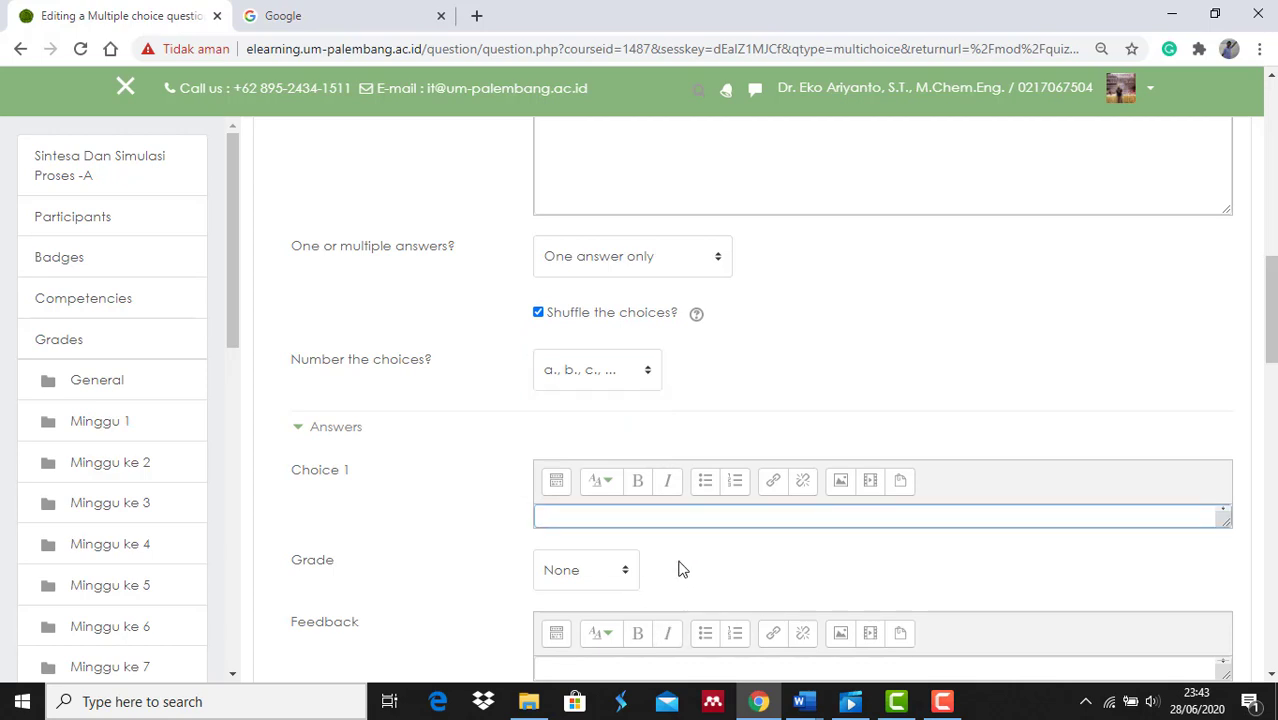
mouse_move(798, 707)
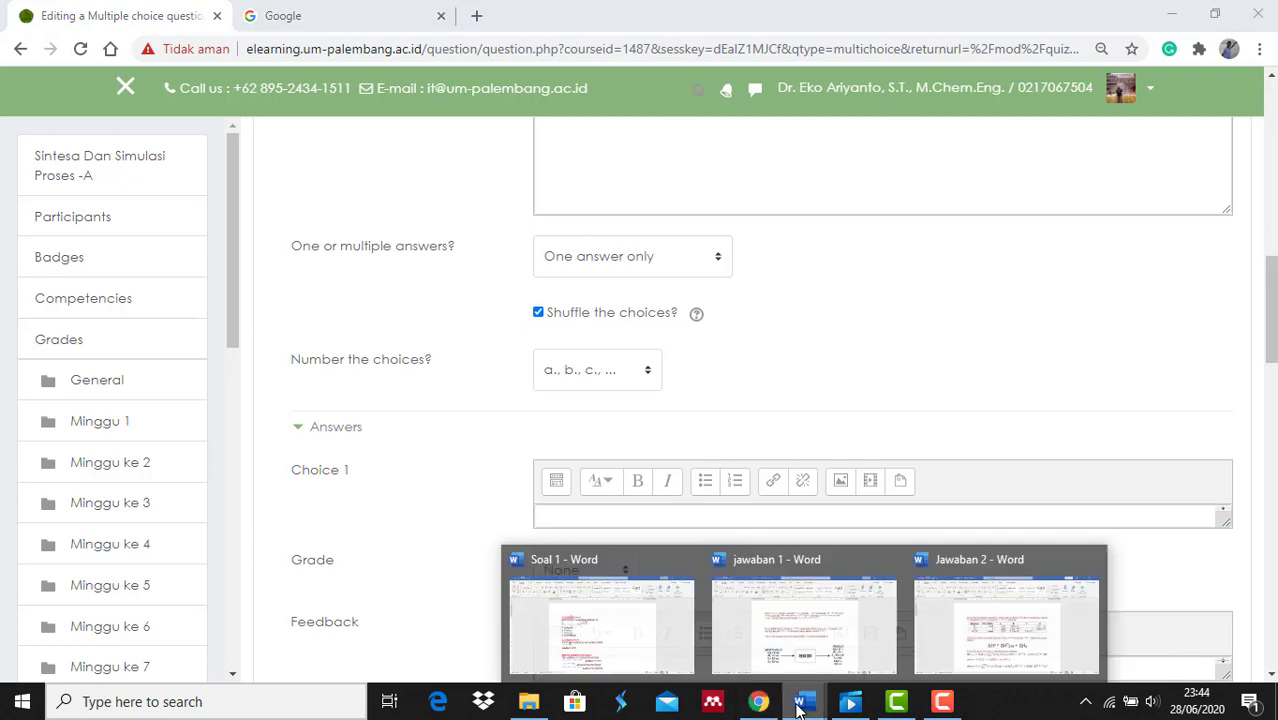
left_click(644, 623)
left_click(395, 345)
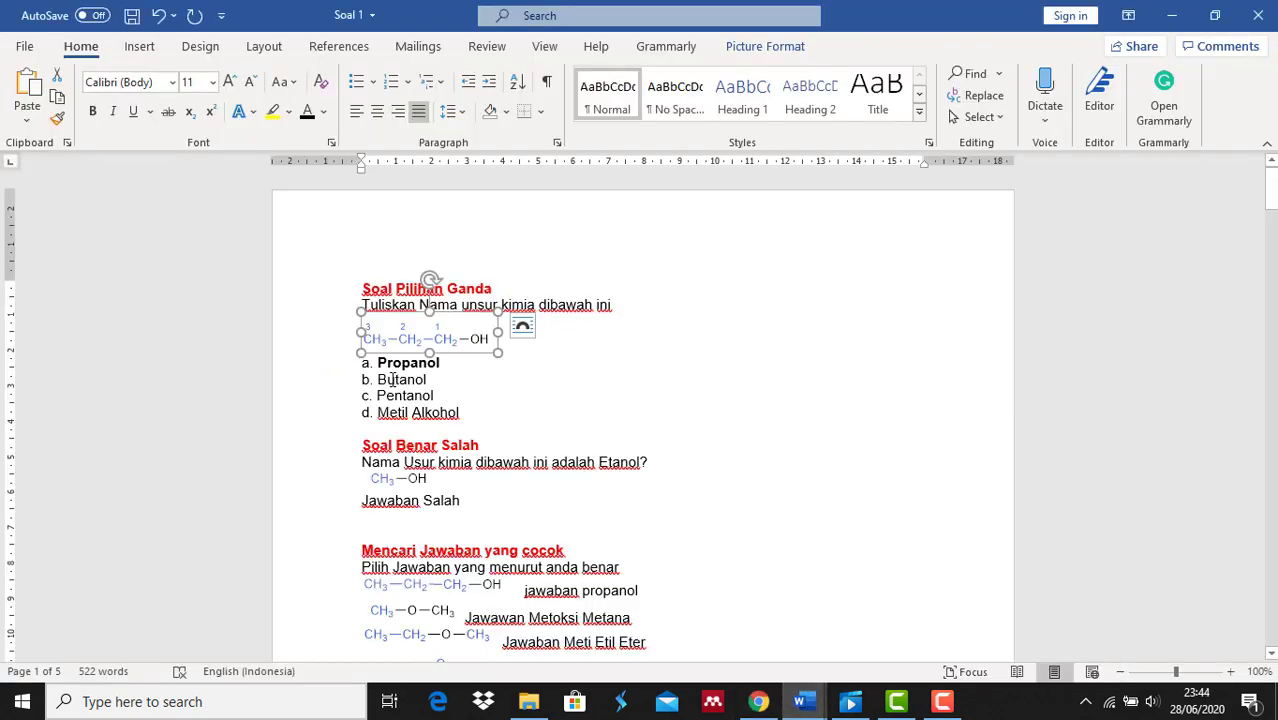
left_click_drag(376, 365, 447, 362)
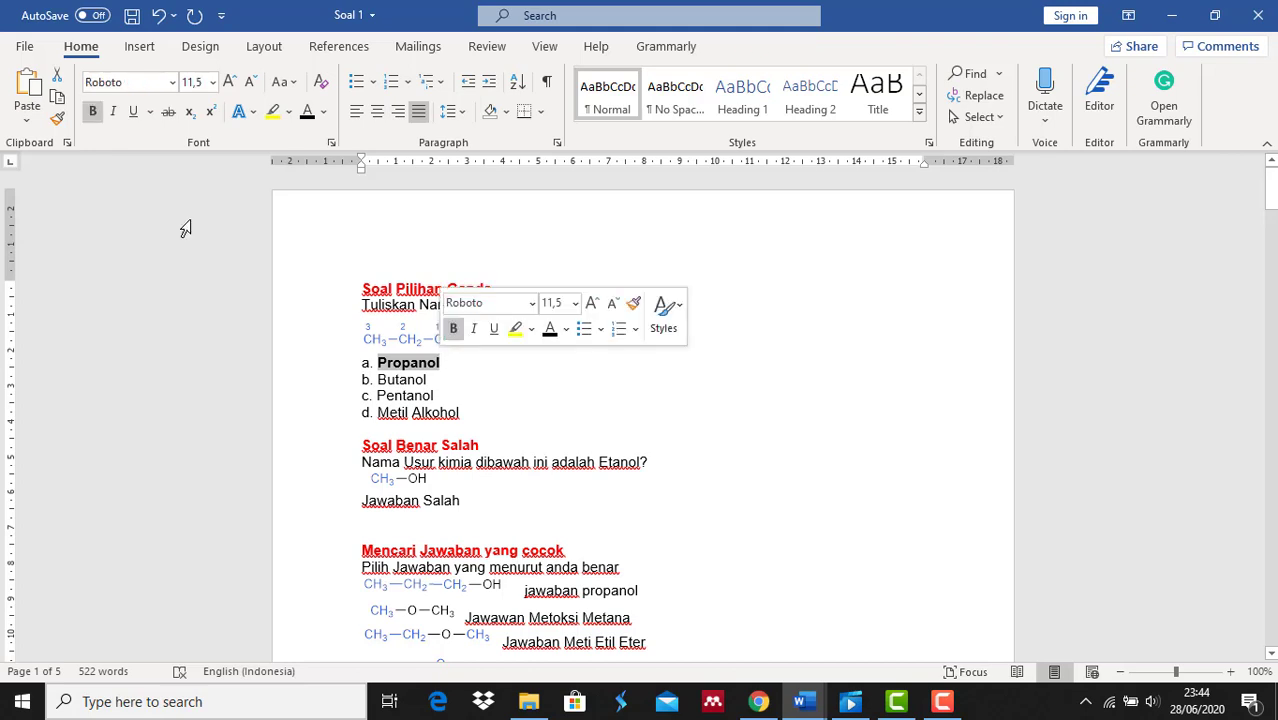
left_click(57, 95)
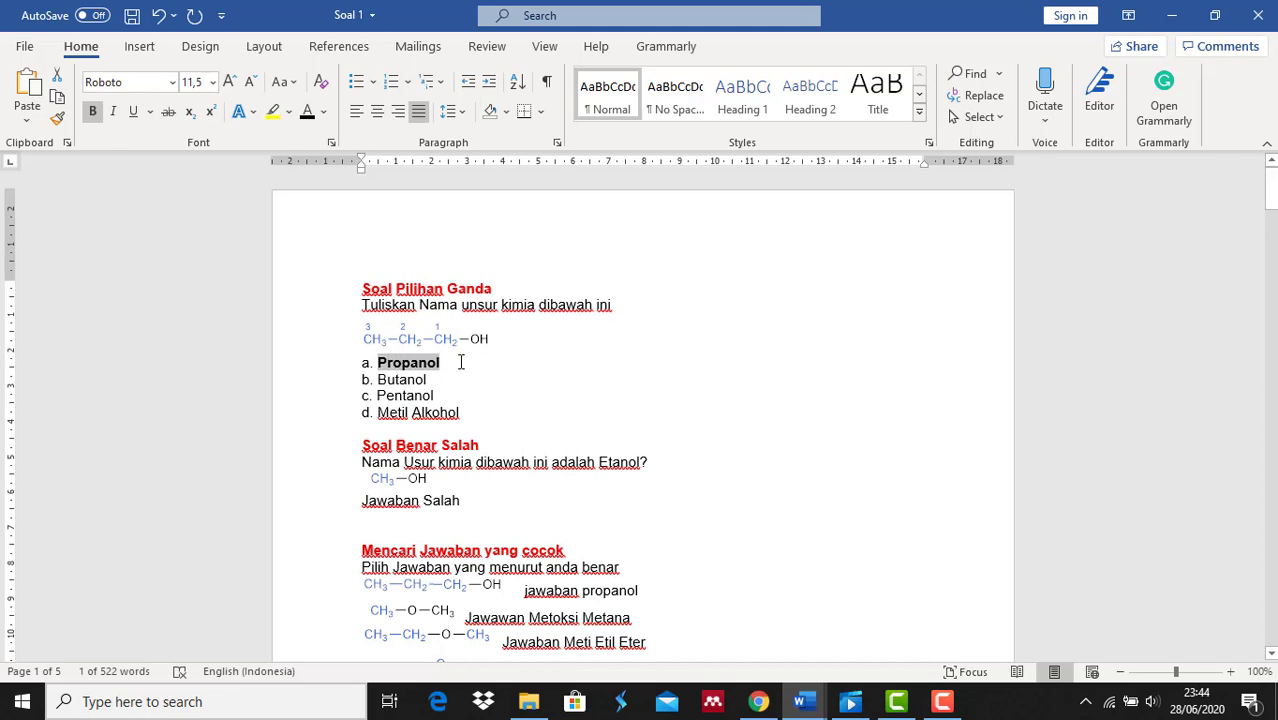
right_click(410, 370)
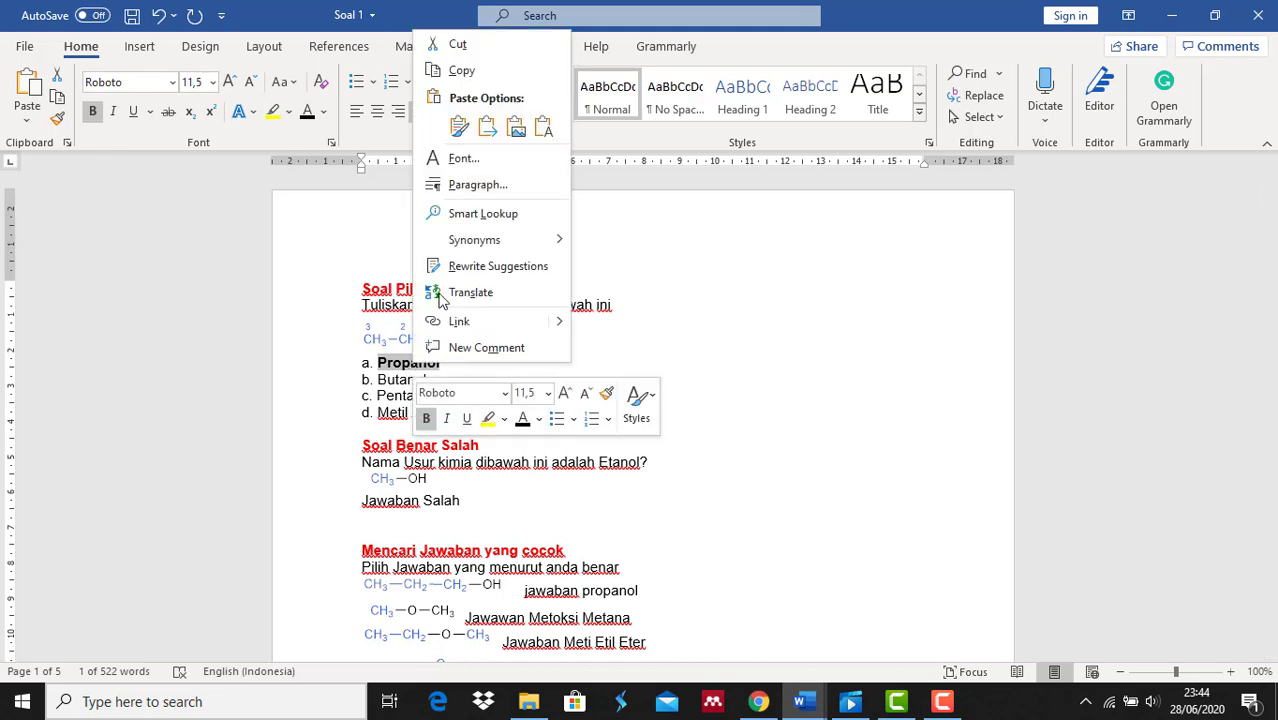
left_click(461, 75)
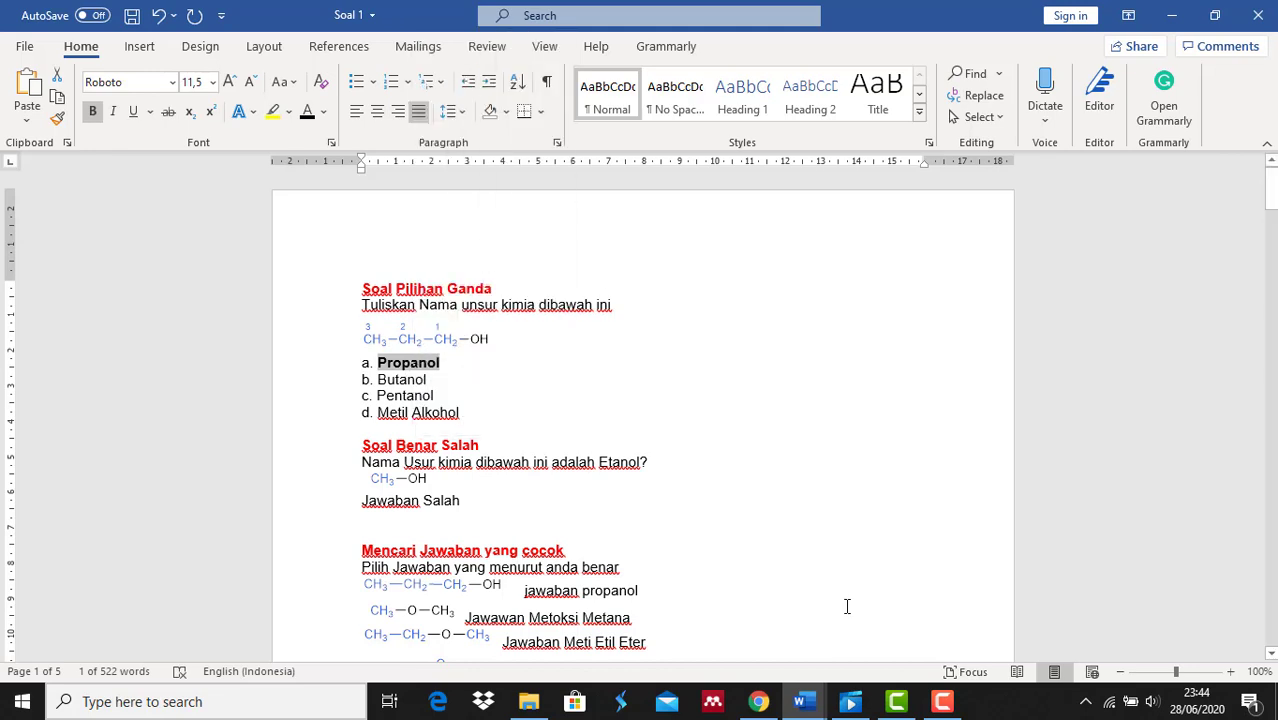
left_click(758, 701)
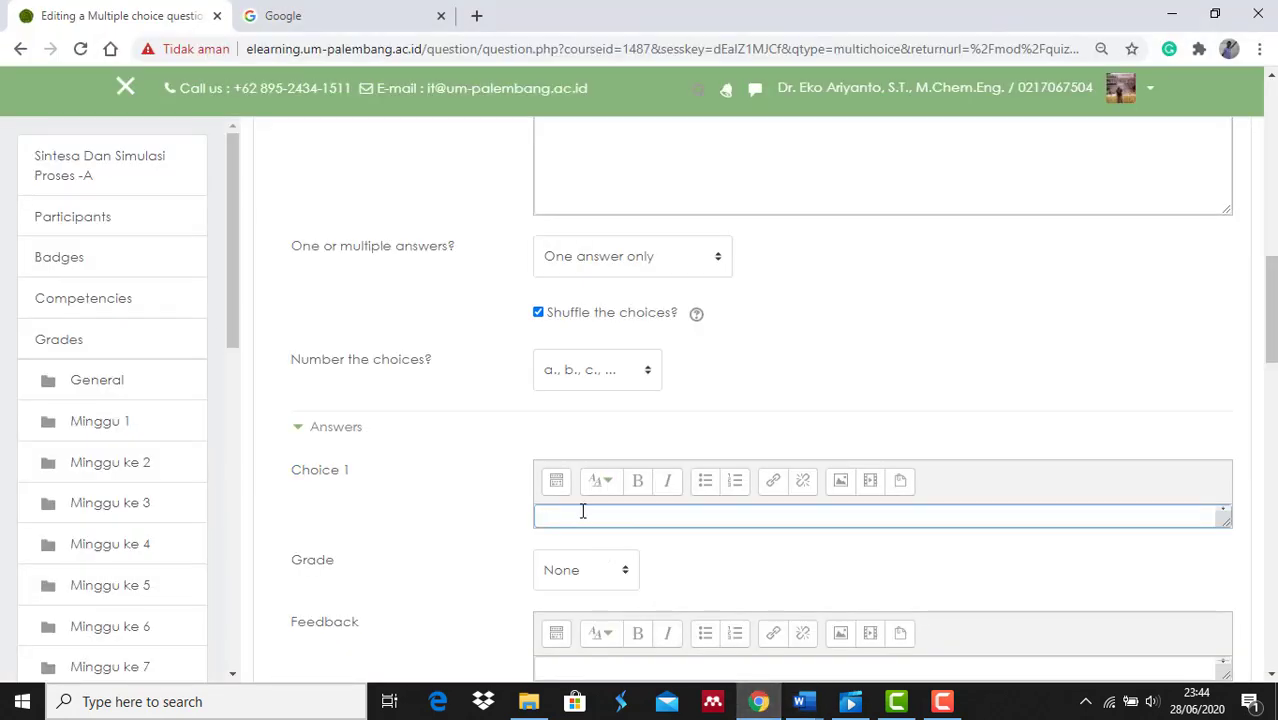
right_click(581, 519)
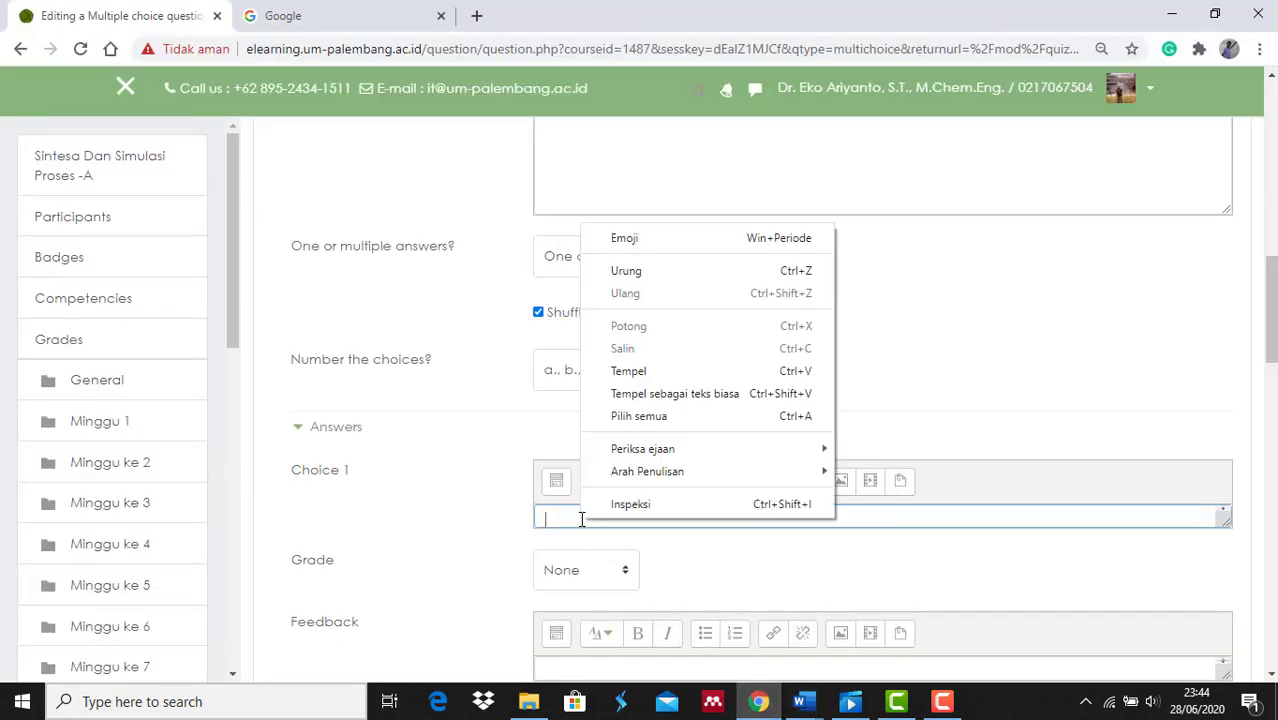
left_click(646, 372)
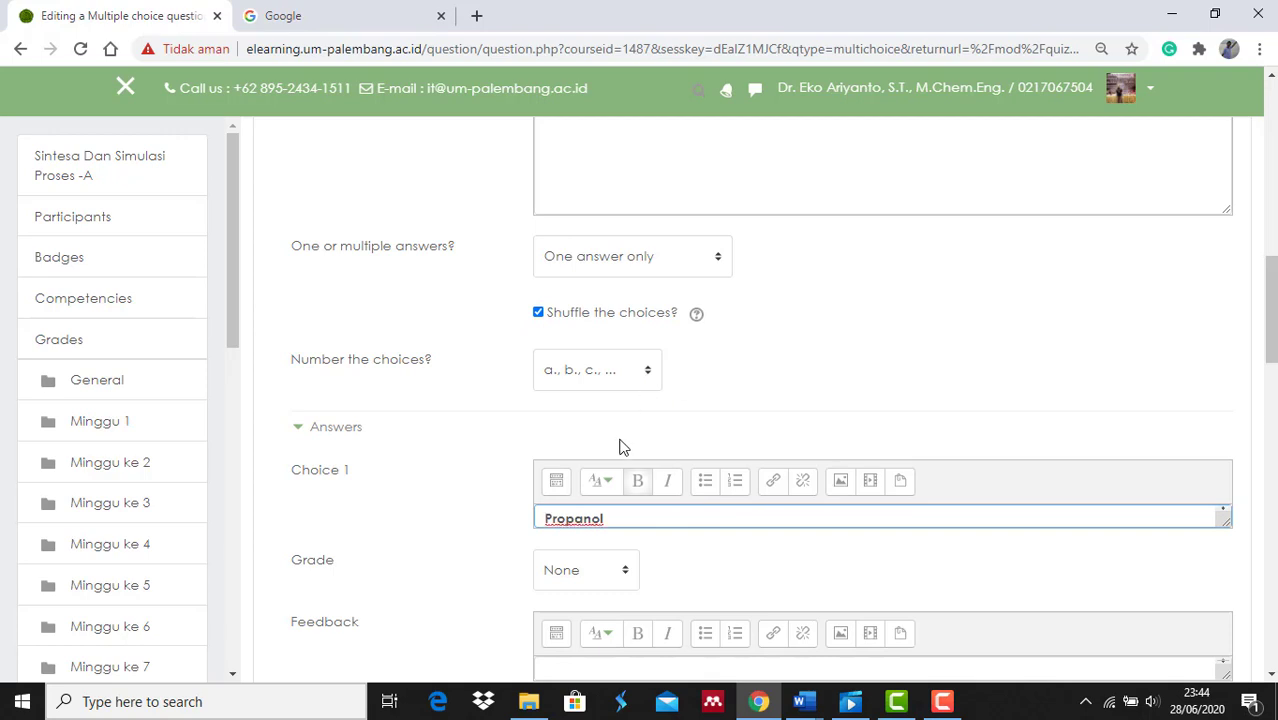
Step: Set the grade of Choice 1 to 100% and enter "Jawaban anda benar" as its feedback
left_click(626, 572)
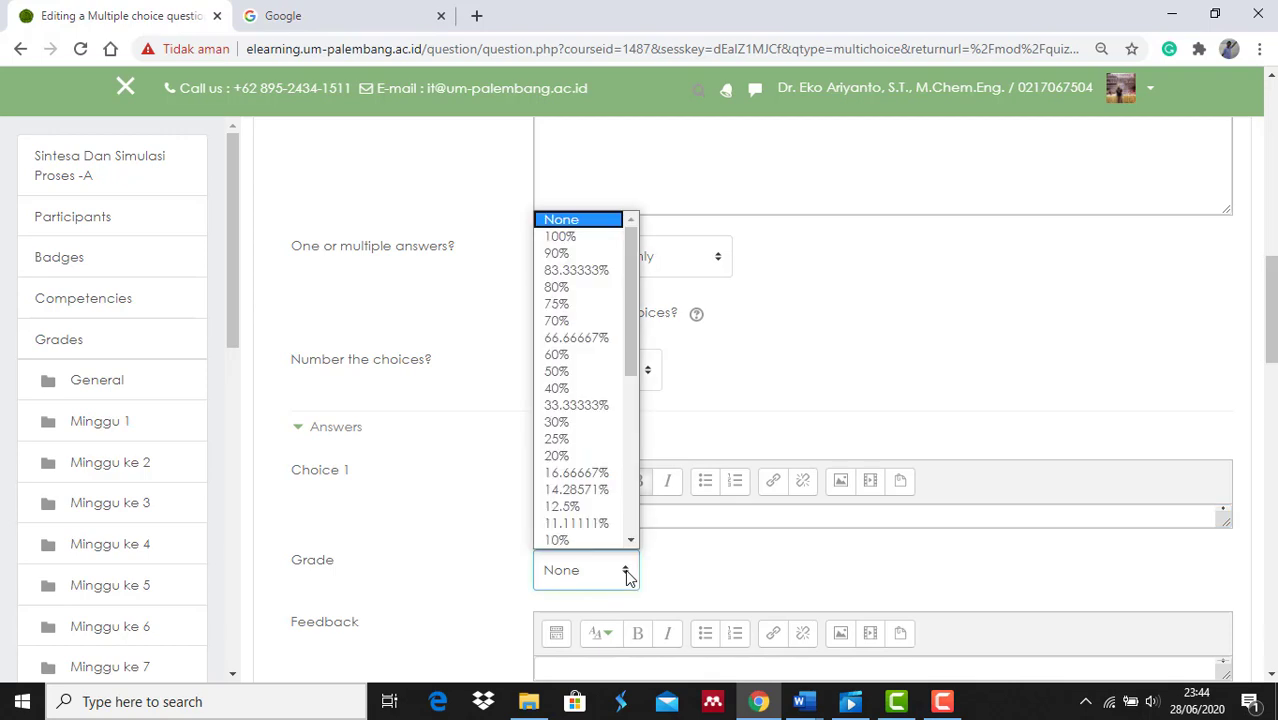
left_click(566, 239)
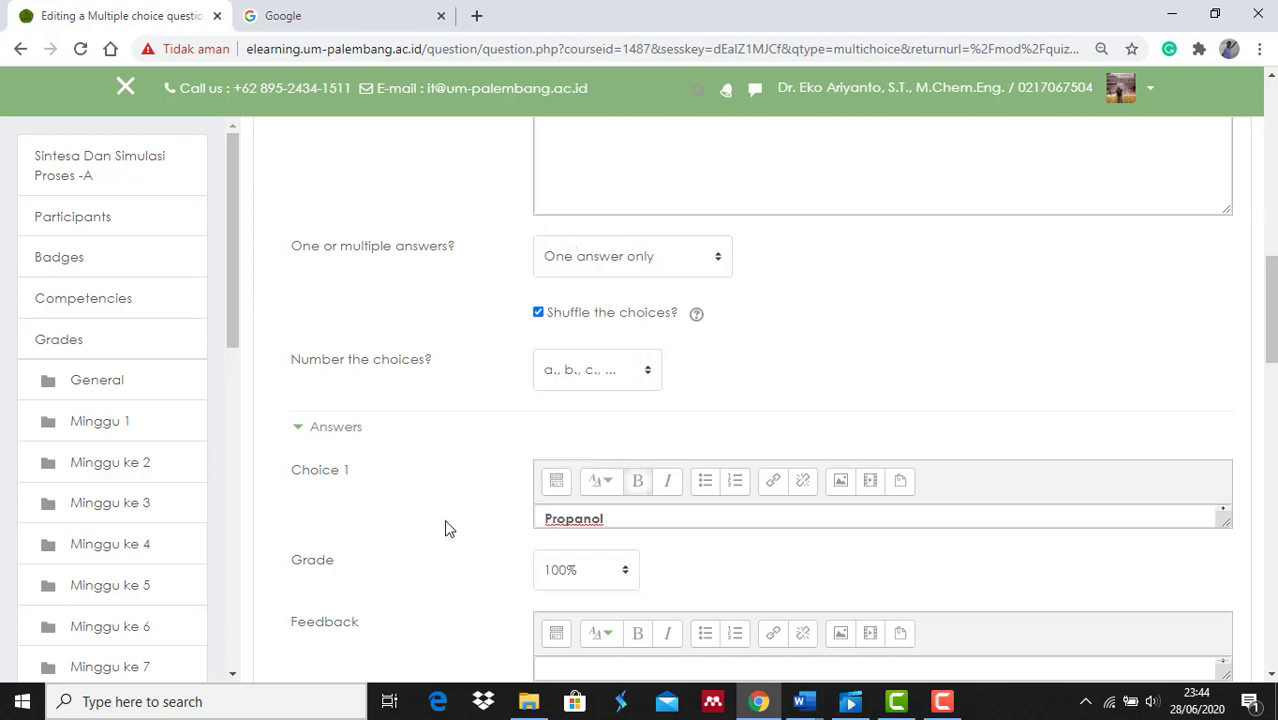
scroll(444, 519, "down", 2)
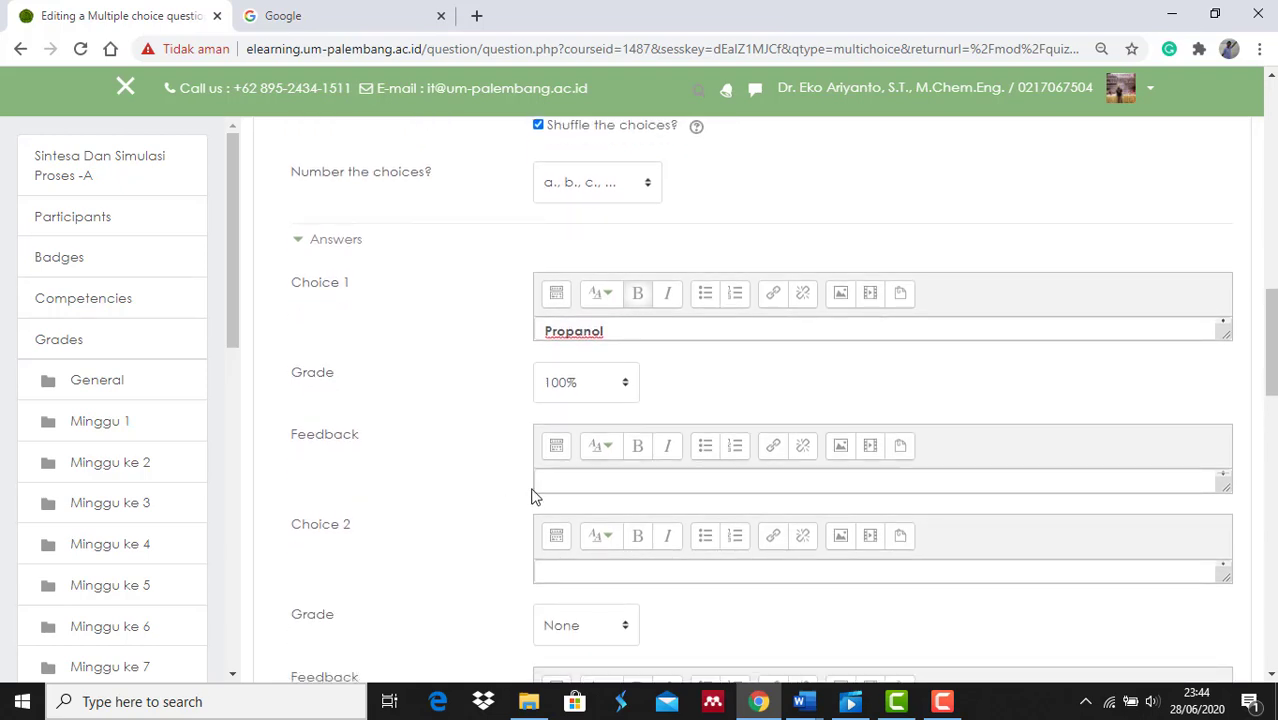
left_click(601, 480)
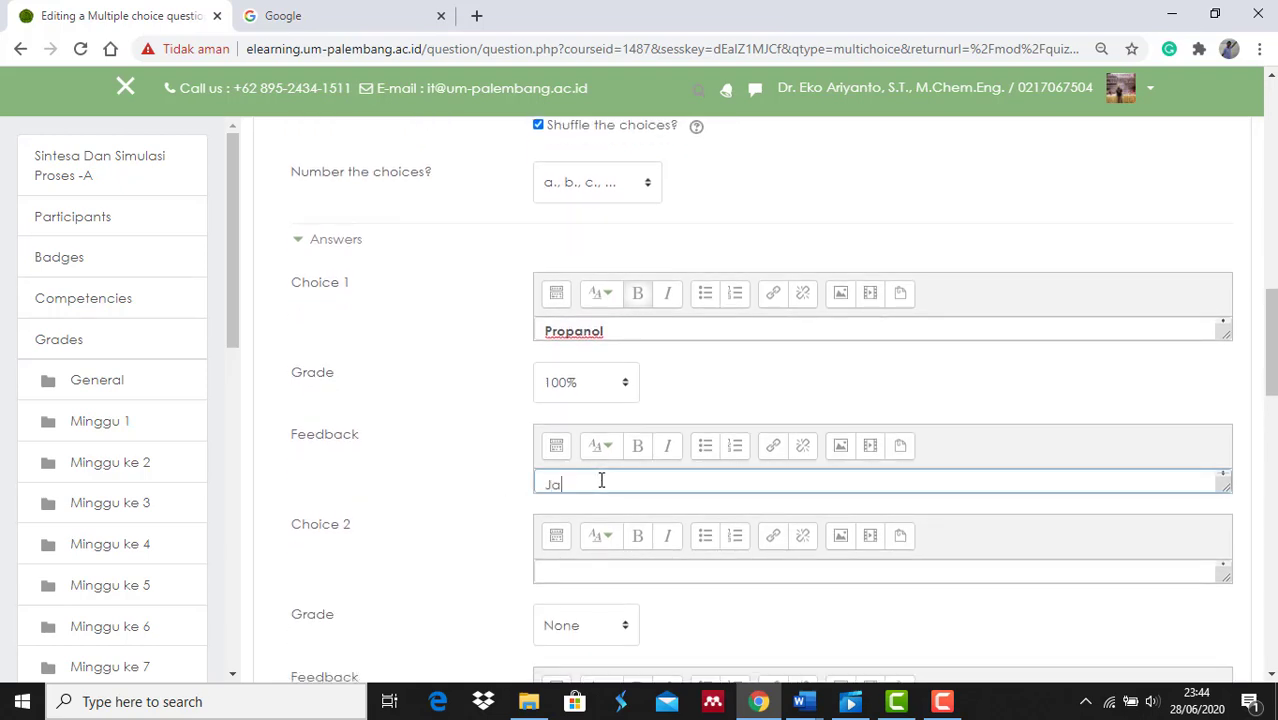
type("Jawaban anda benare")
Step: Copy the answer "Butanol" from the Soal 1 Word document and paste it into Choice 2 of the browser form
mouse_move(800, 706)
left_click(654, 602)
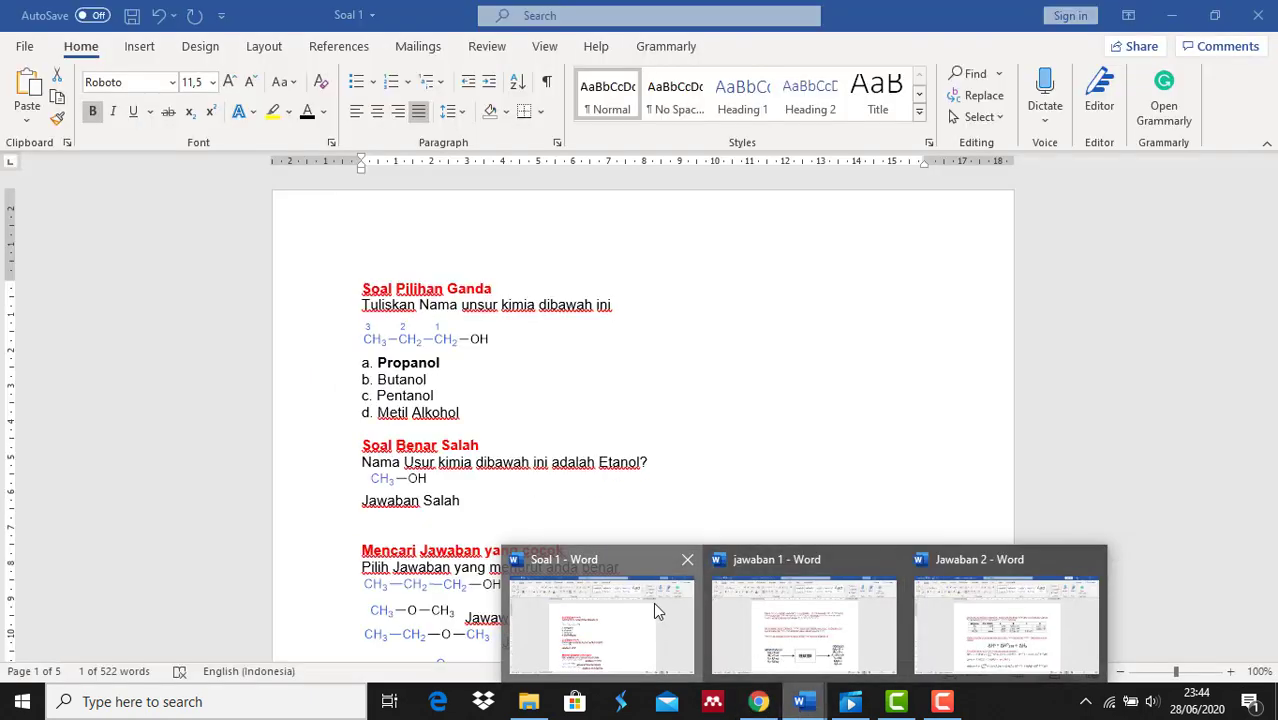
left_click_drag(430, 380, 376, 380)
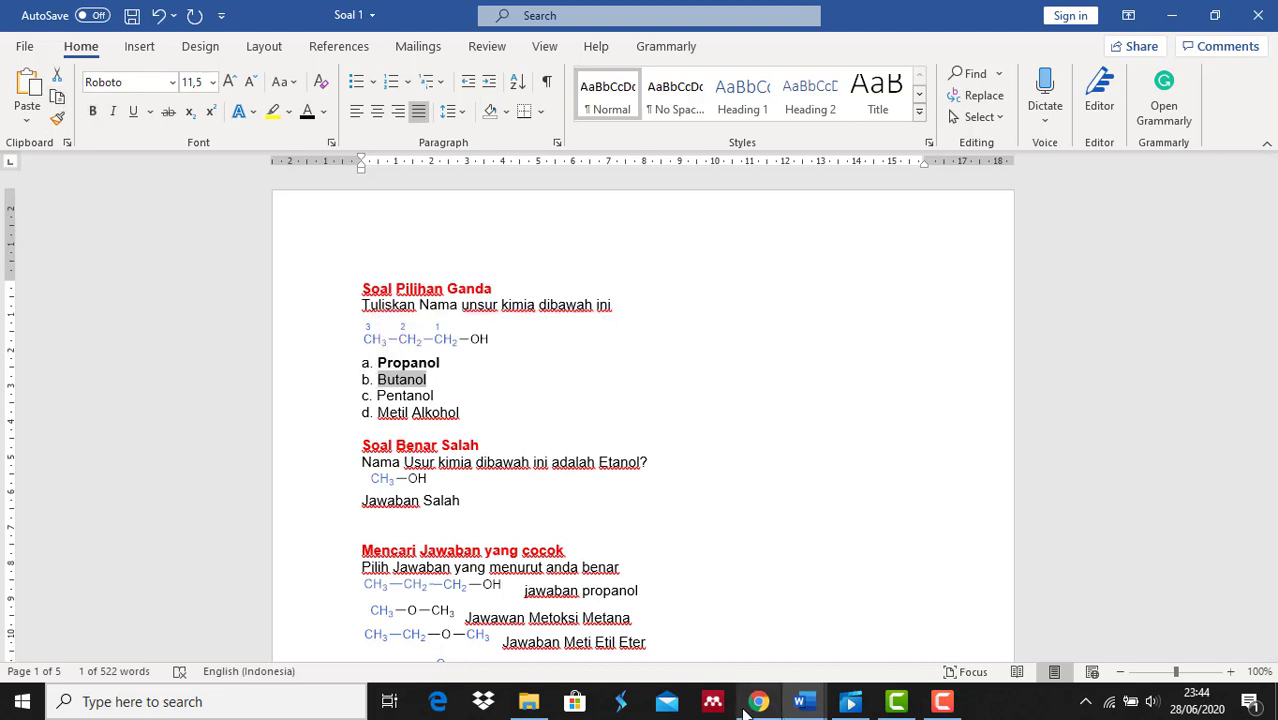
left_click(776, 706)
left_click(592, 576)
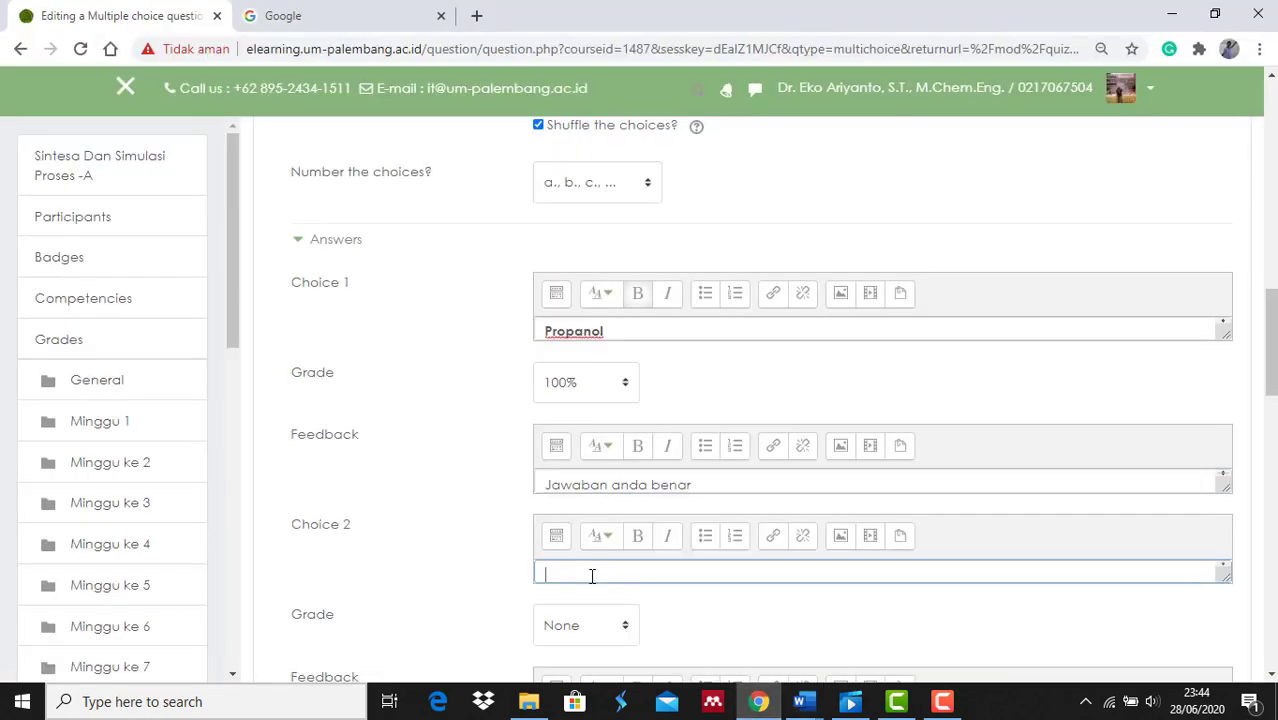
right_click(574, 570)
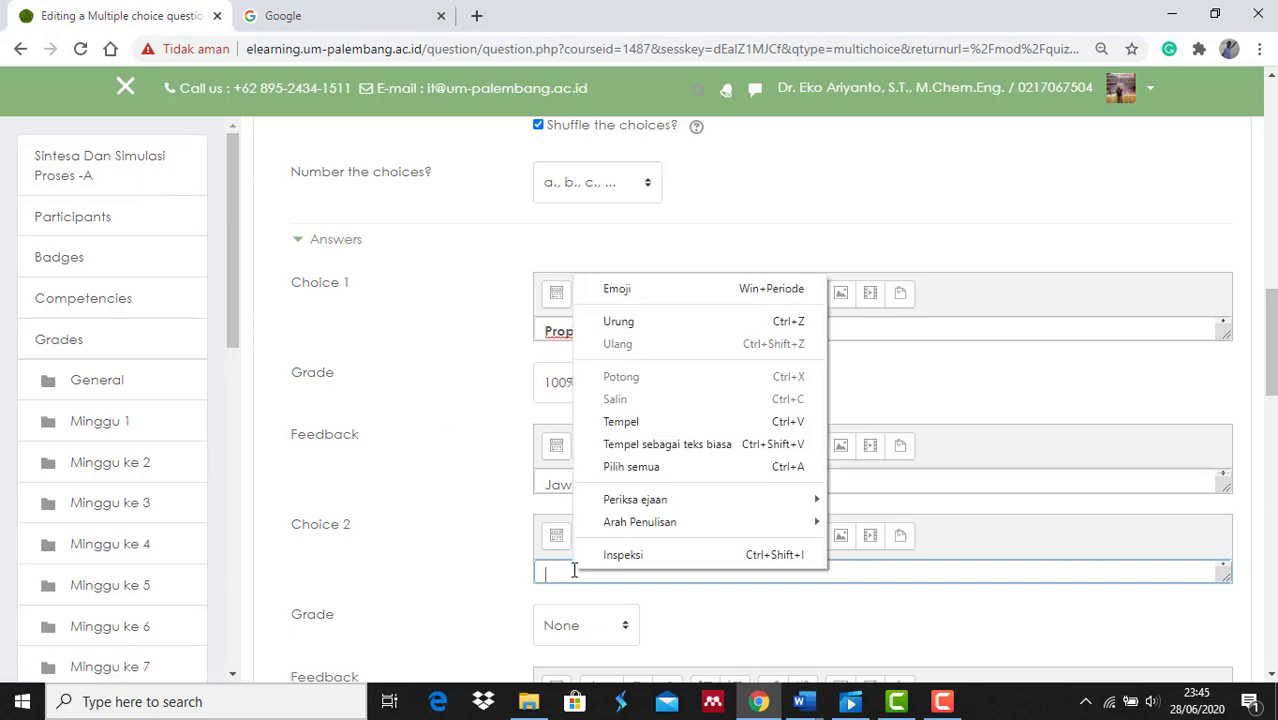
left_click(592, 418)
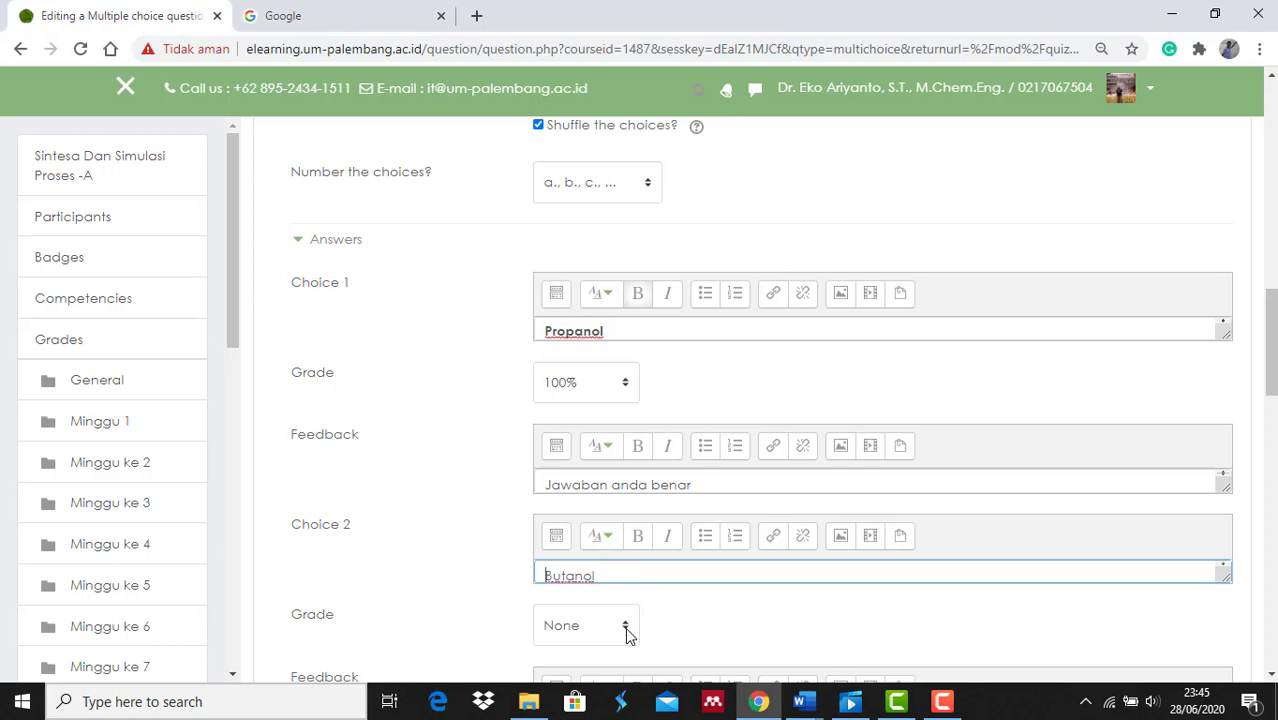
left_click(477, 609)
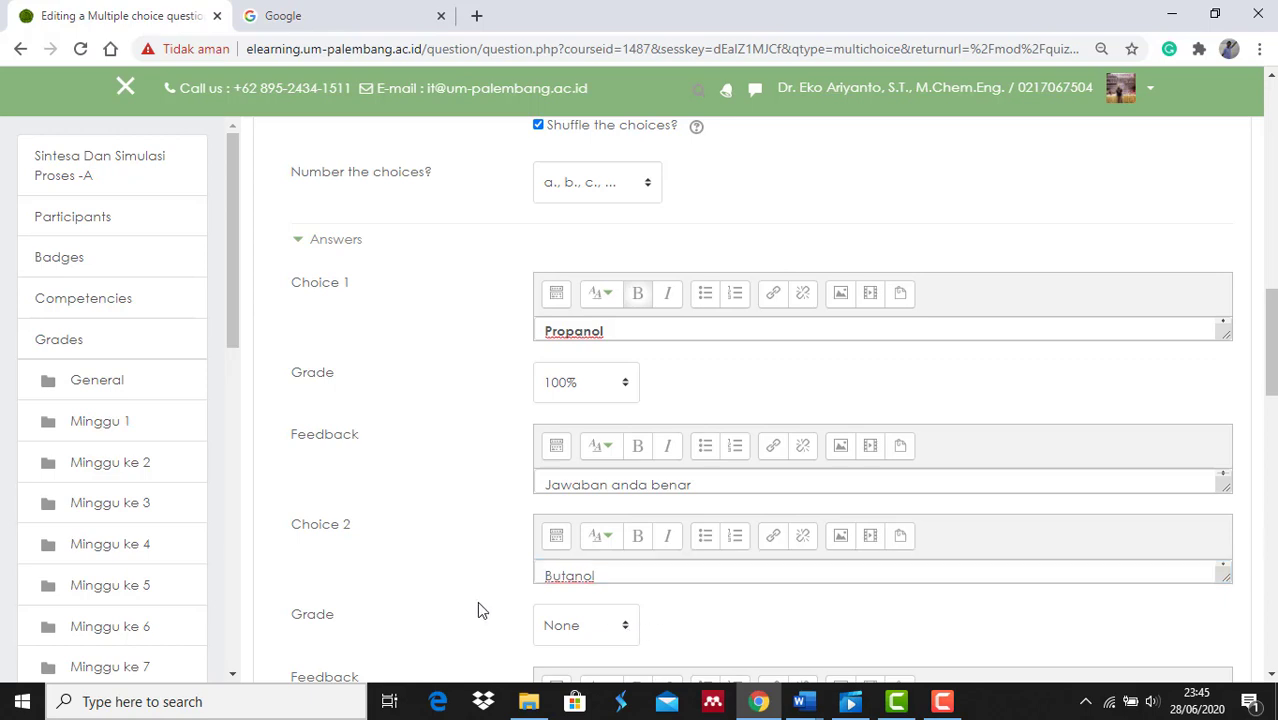
scroll(477, 601, "down", 2)
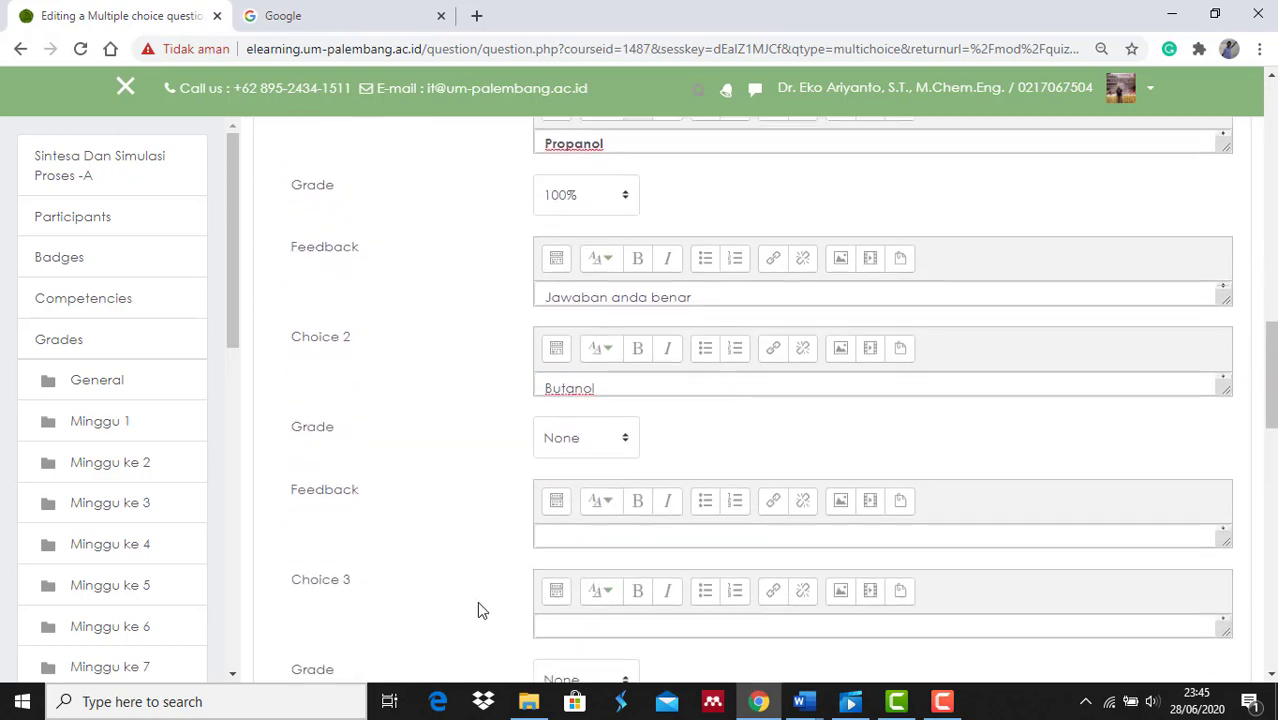
Step: Enter "Jawaban anda salah" as the feedback for Choice 2
left_click(571, 535)
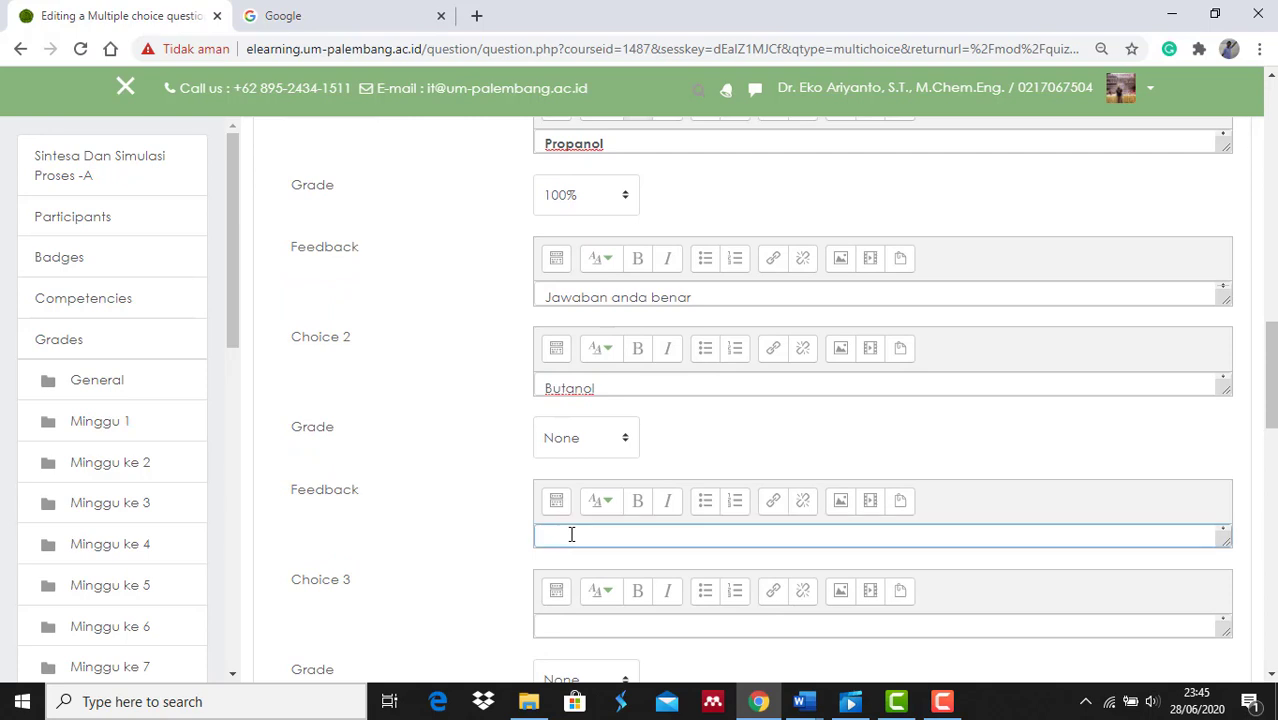
type("Jawaban ")
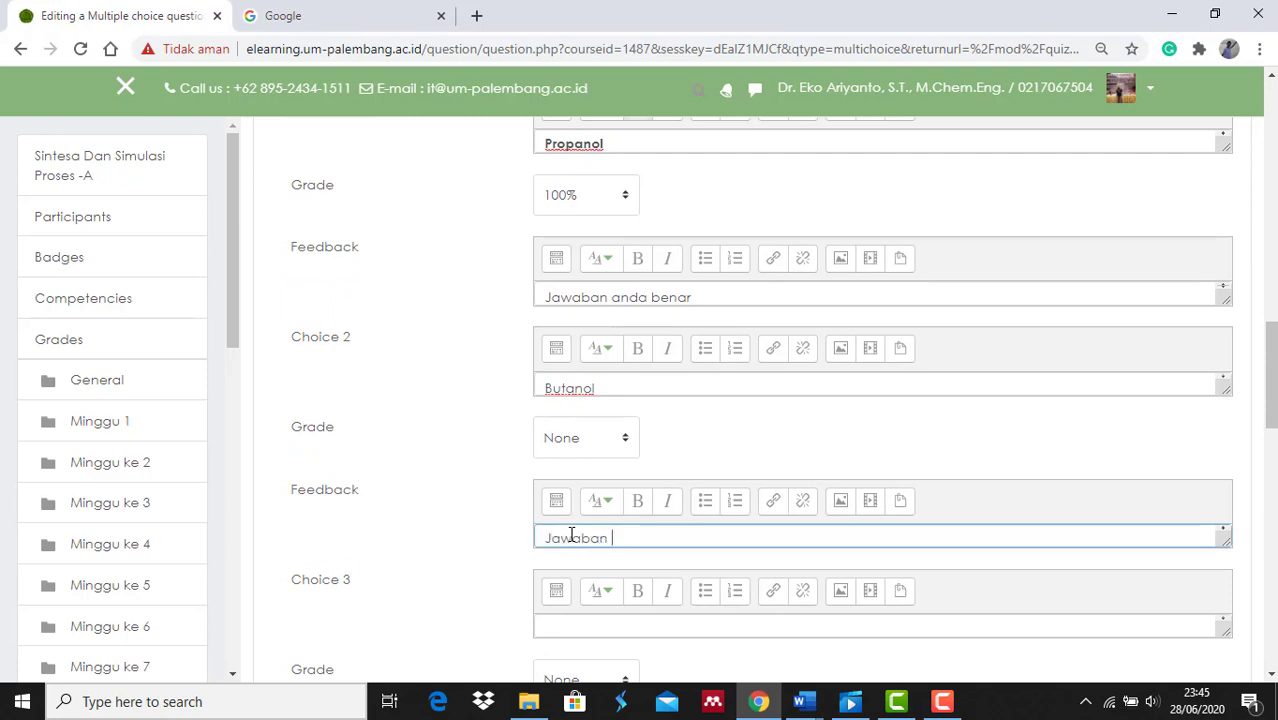
type("anda salah")
left_click(433, 566)
Step: Copy the answer "Pentanol" from the Soal 1 Word document and paste it into Choice 3 of the browser form
scroll(433, 566, "down", 2)
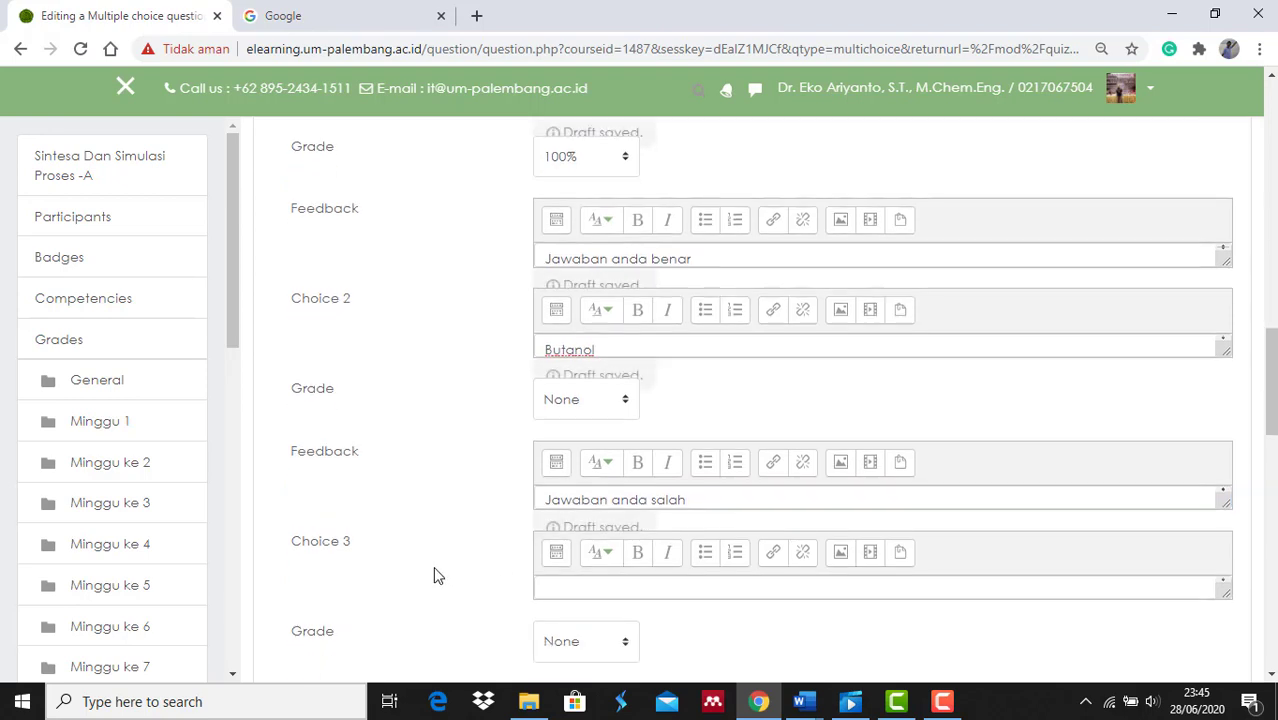
left_click(799, 701)
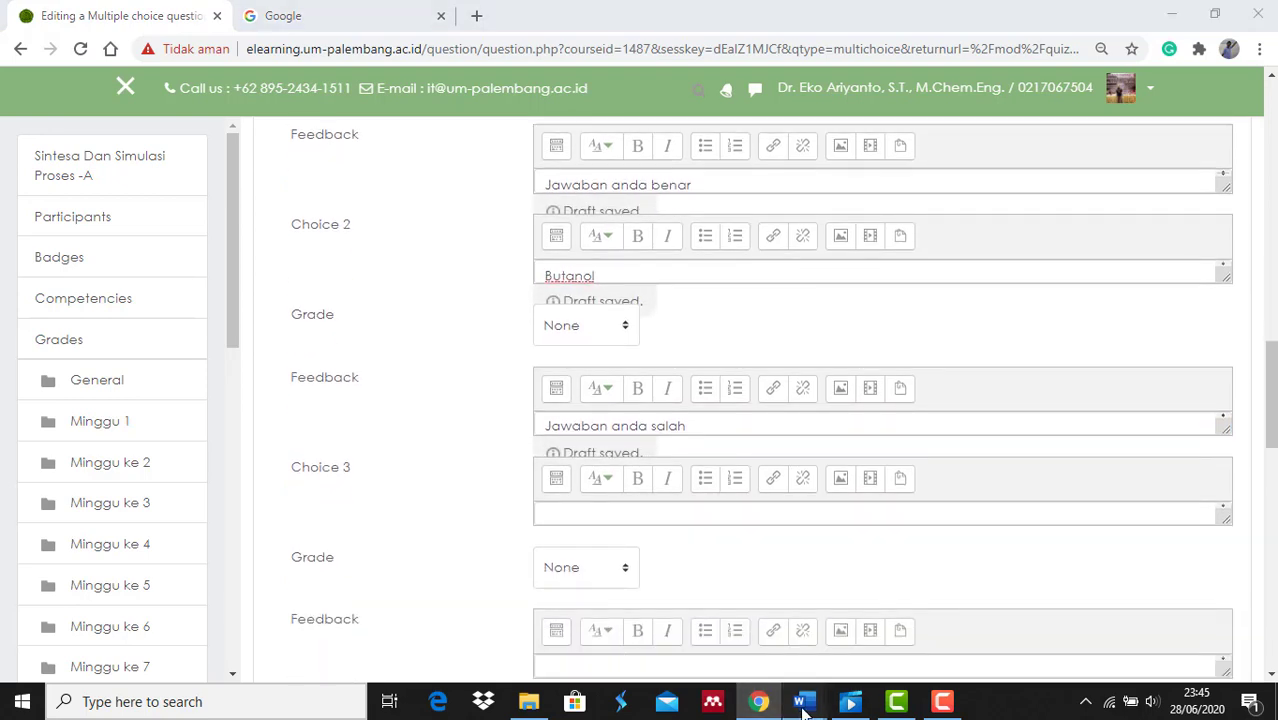
left_click(662, 623)
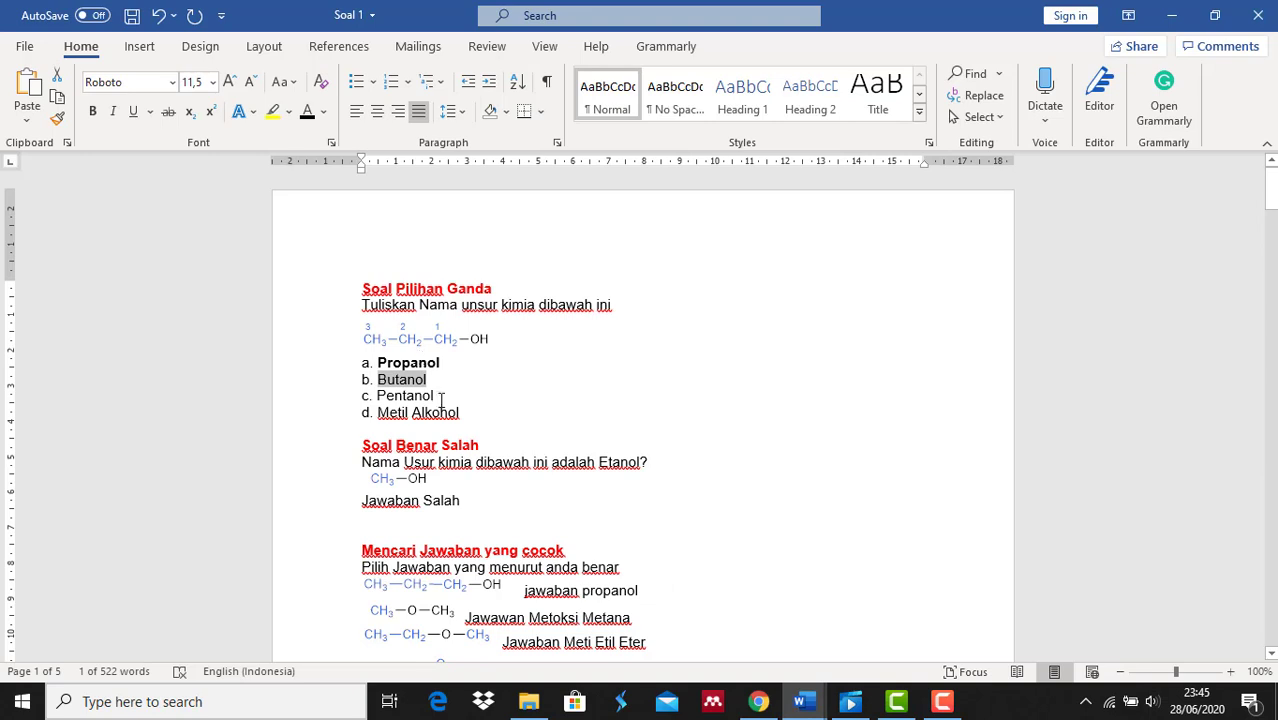
left_click_drag(436, 396, 379, 392)
key("ctrl+c")
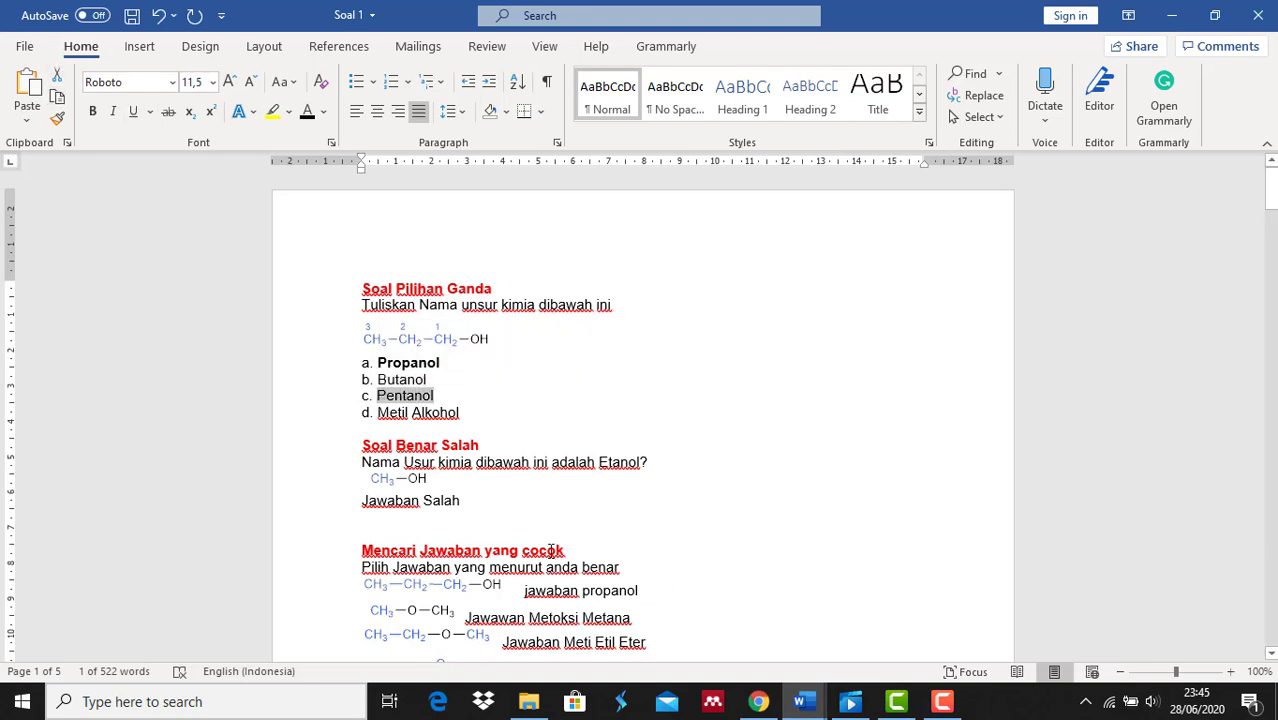
left_click(758, 701)
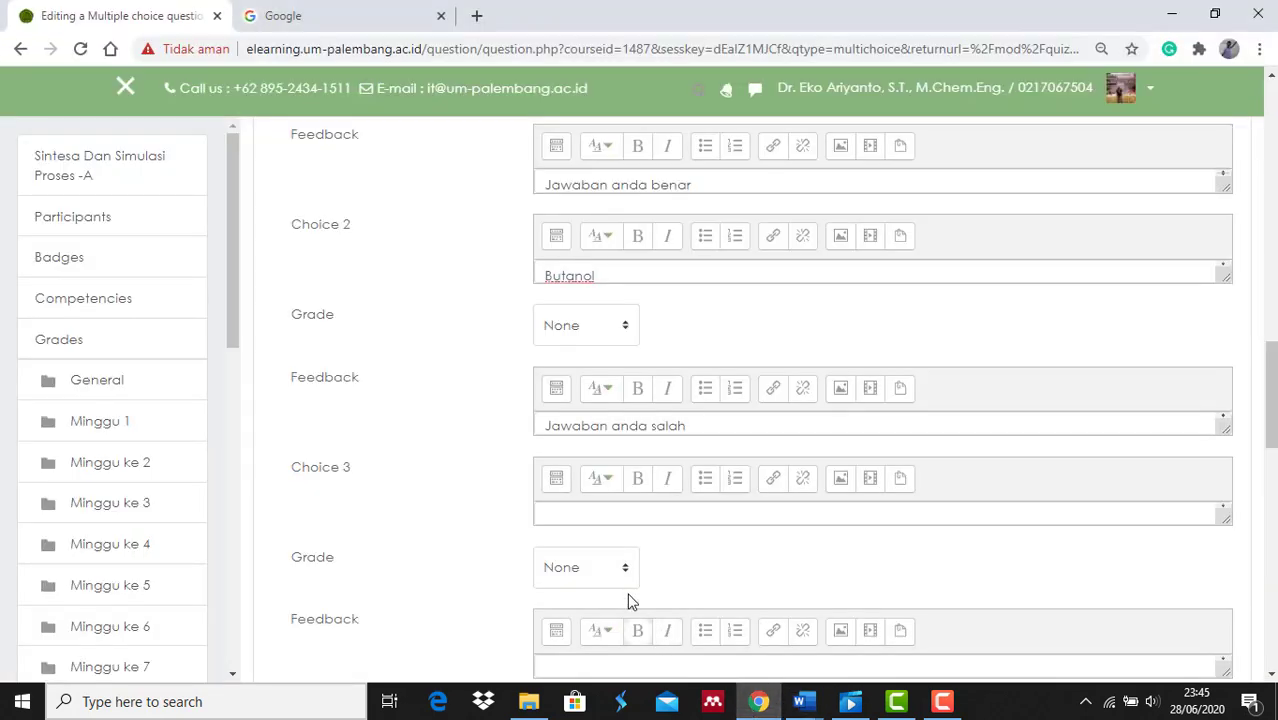
left_click(600, 513)
right_click(600, 513)
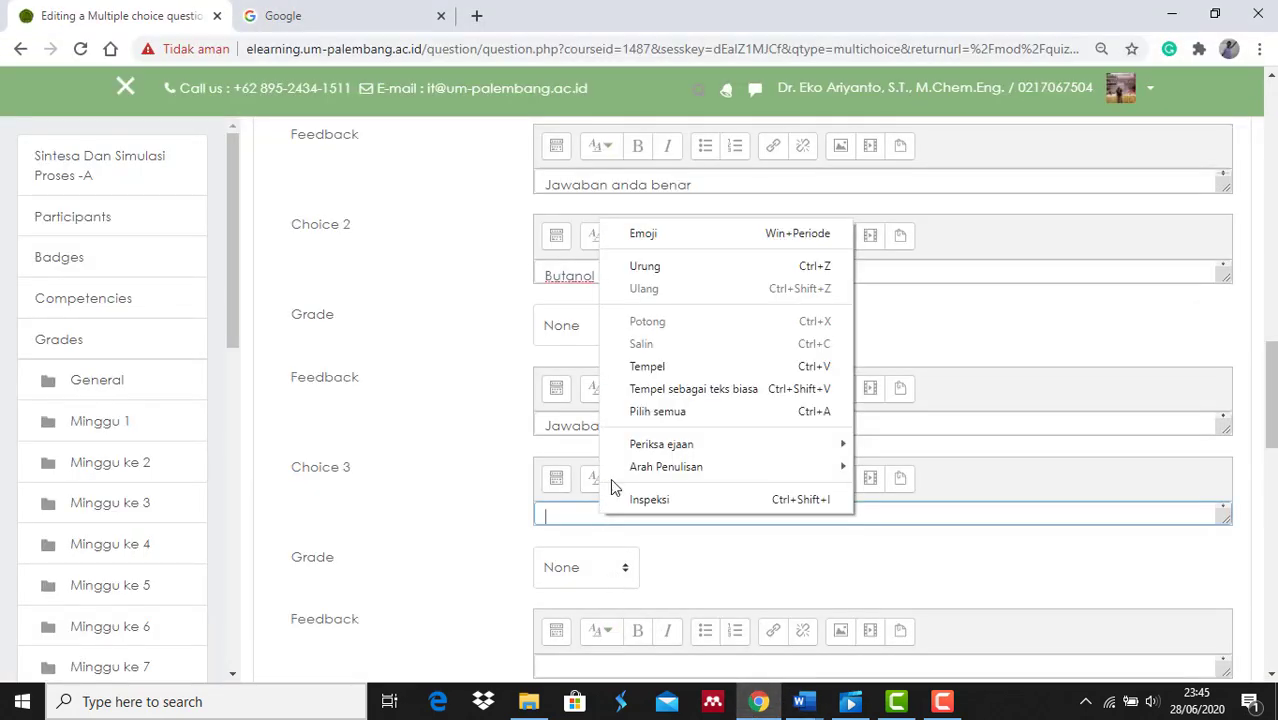
left_click(646, 368)
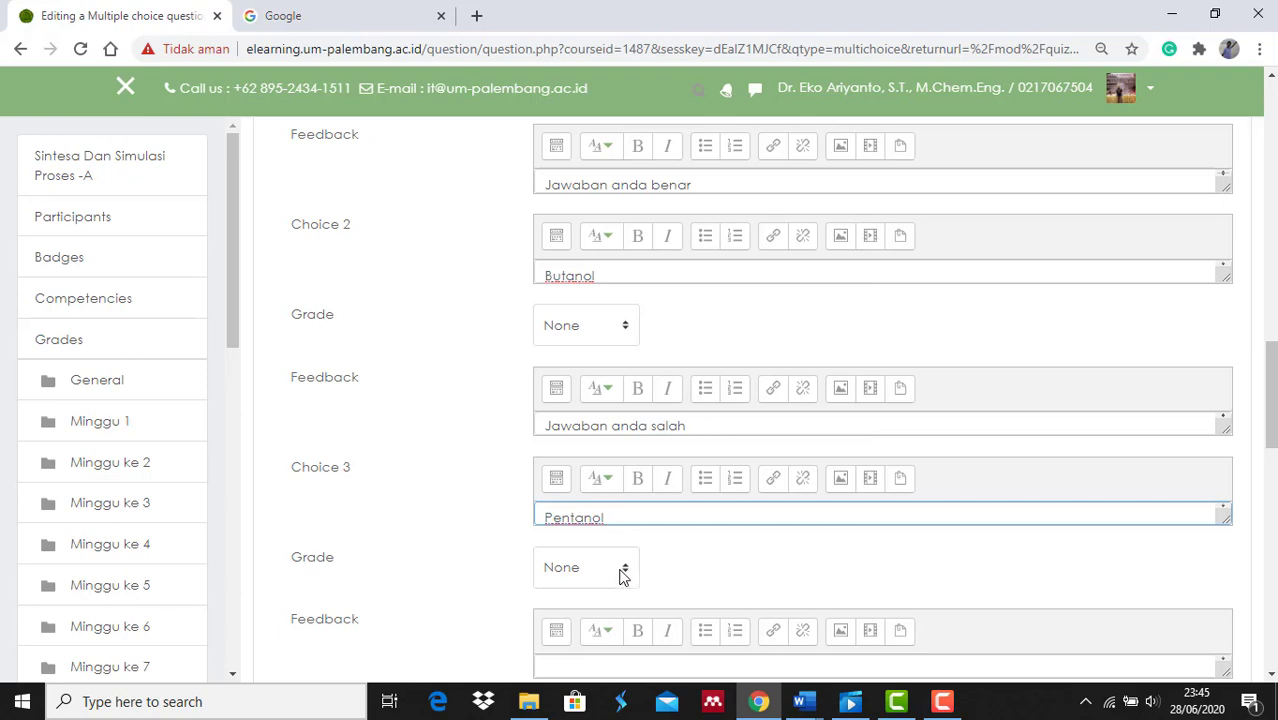
left_click(457, 588)
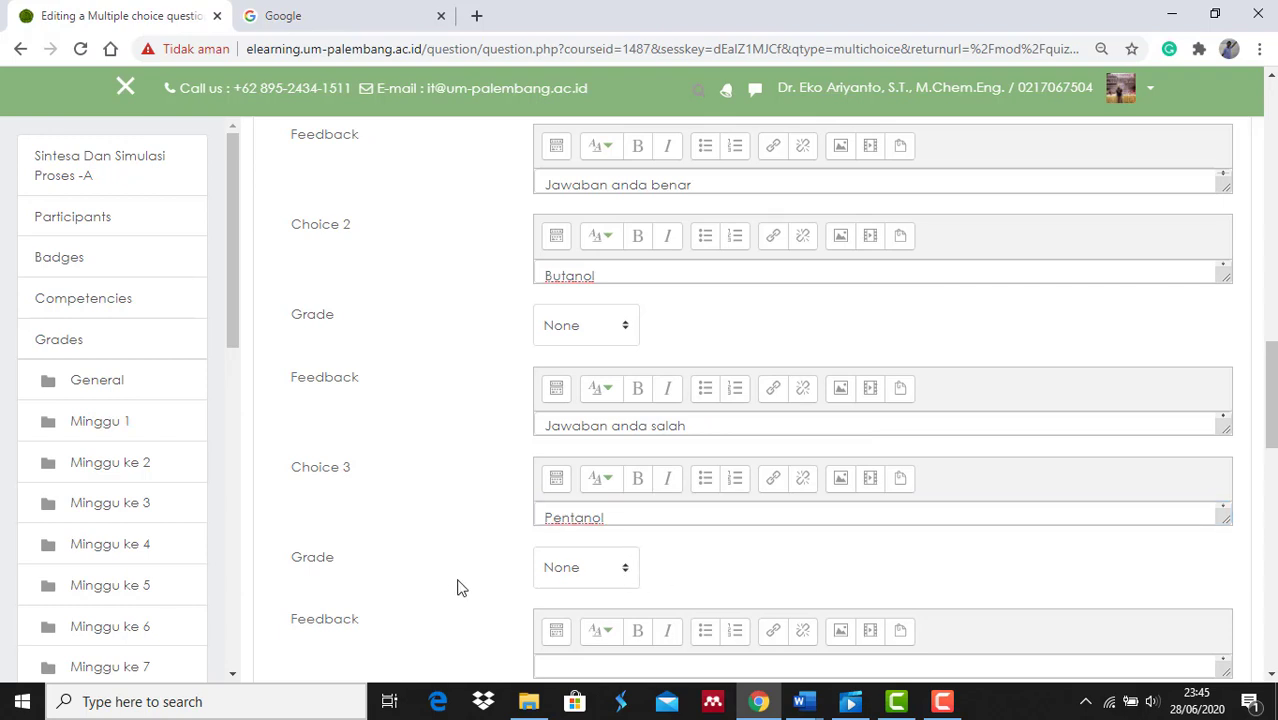
Step: Enter "Jawaban anda salah" as the feedback for Choice 3
scroll(457, 588, "down", 2)
left_click(548, 555)
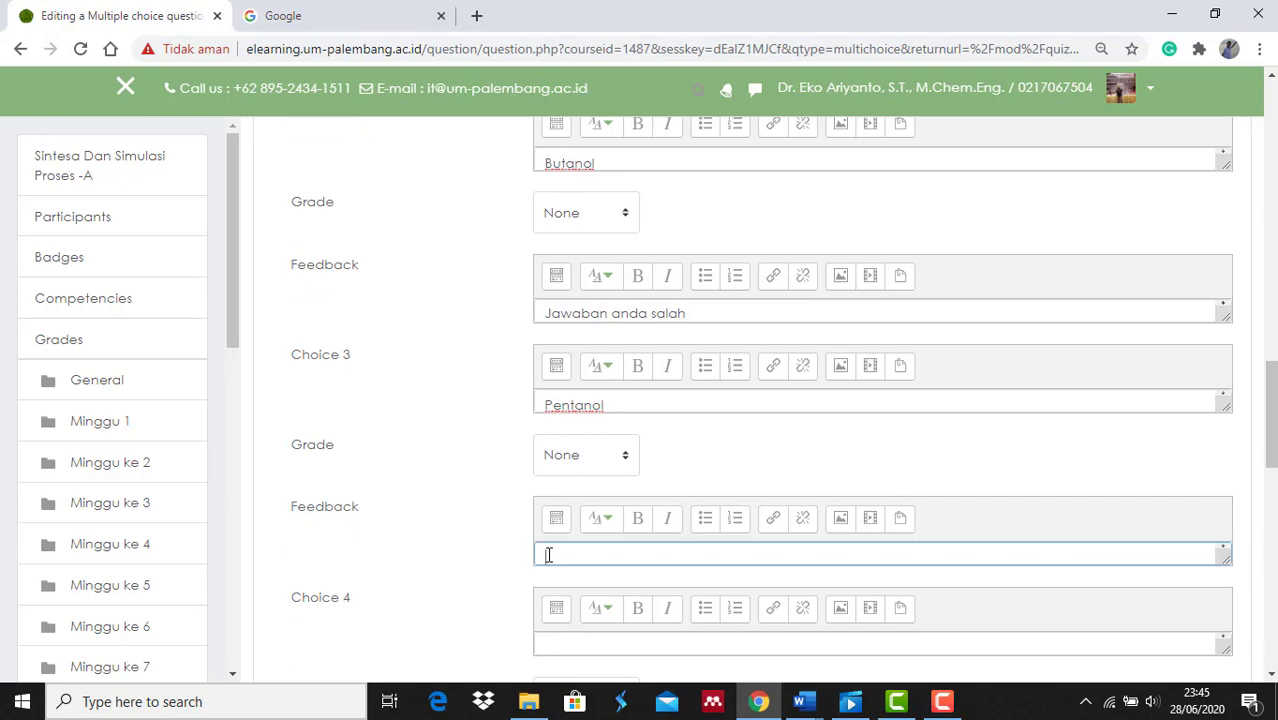
type("Jawaban anda salah")
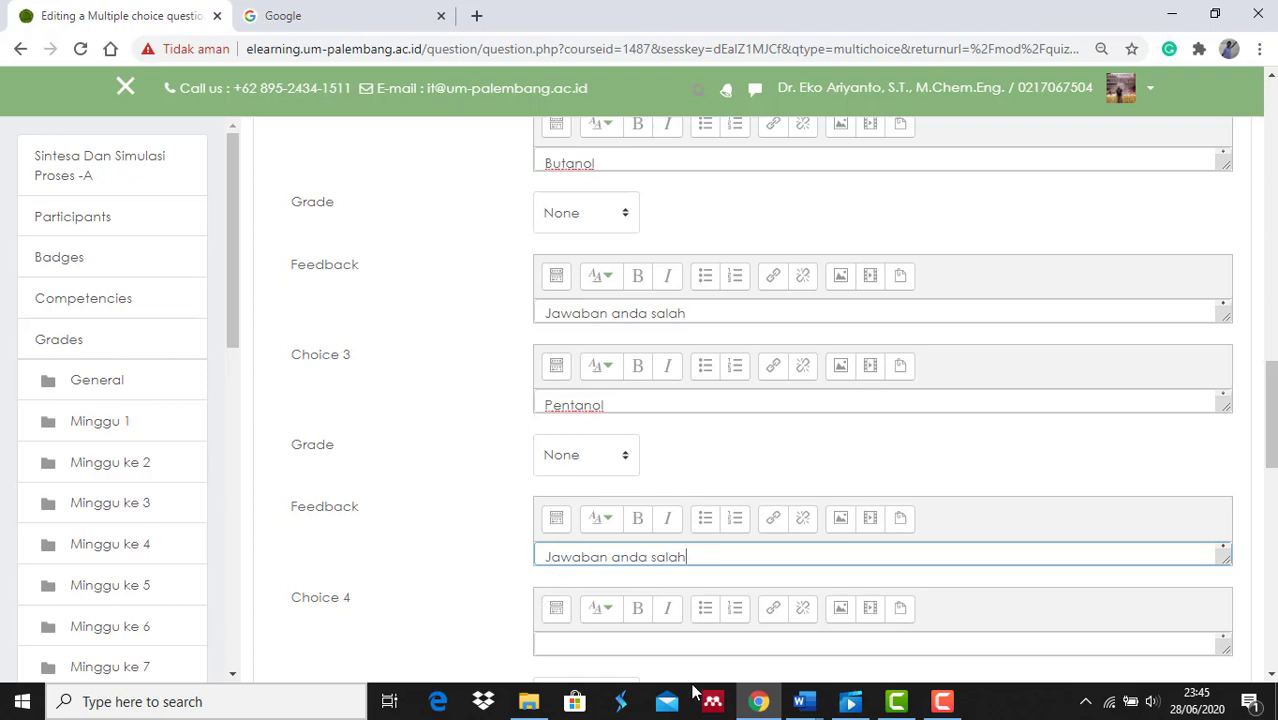
Step: Copy the answer "Metil Alkohol" from the Soal 1 Word document and paste it into Choice 4 of the browser form
left_click(801, 702)
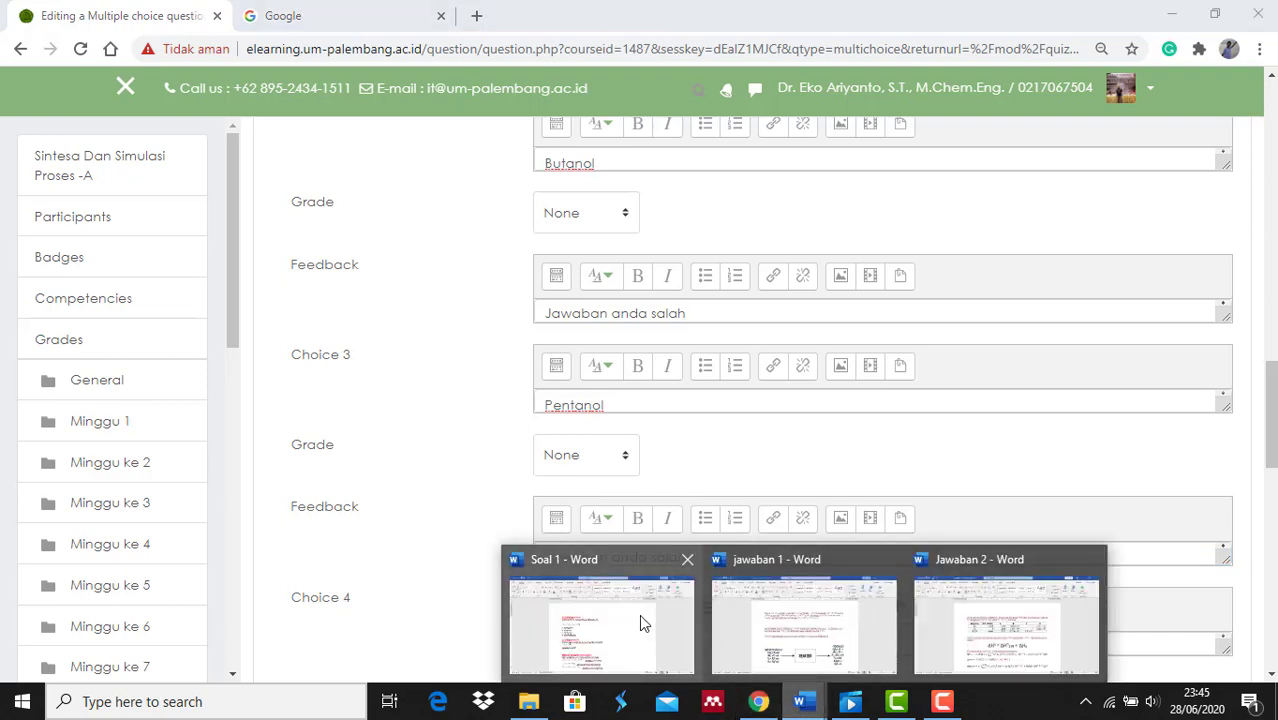
left_click(639, 614)
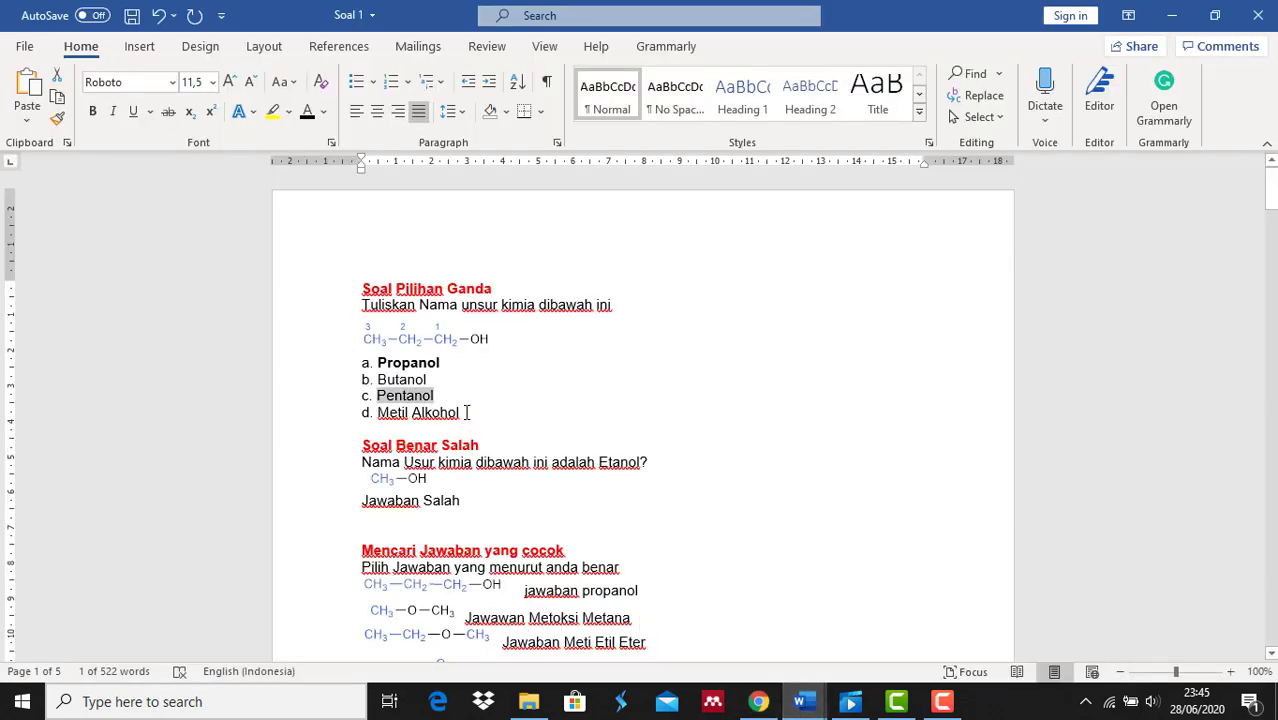
left_click_drag(464, 412, 379, 411)
key("ctrl+c")
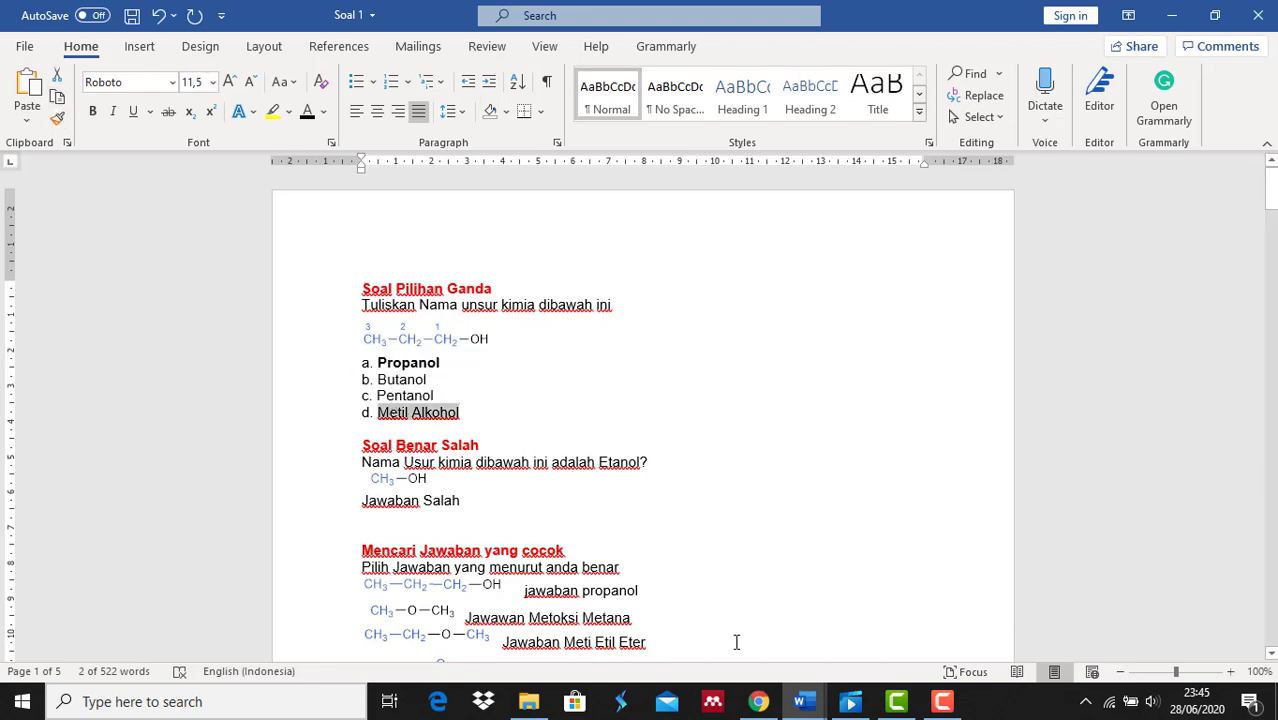
left_click(760, 702)
left_click(595, 557)
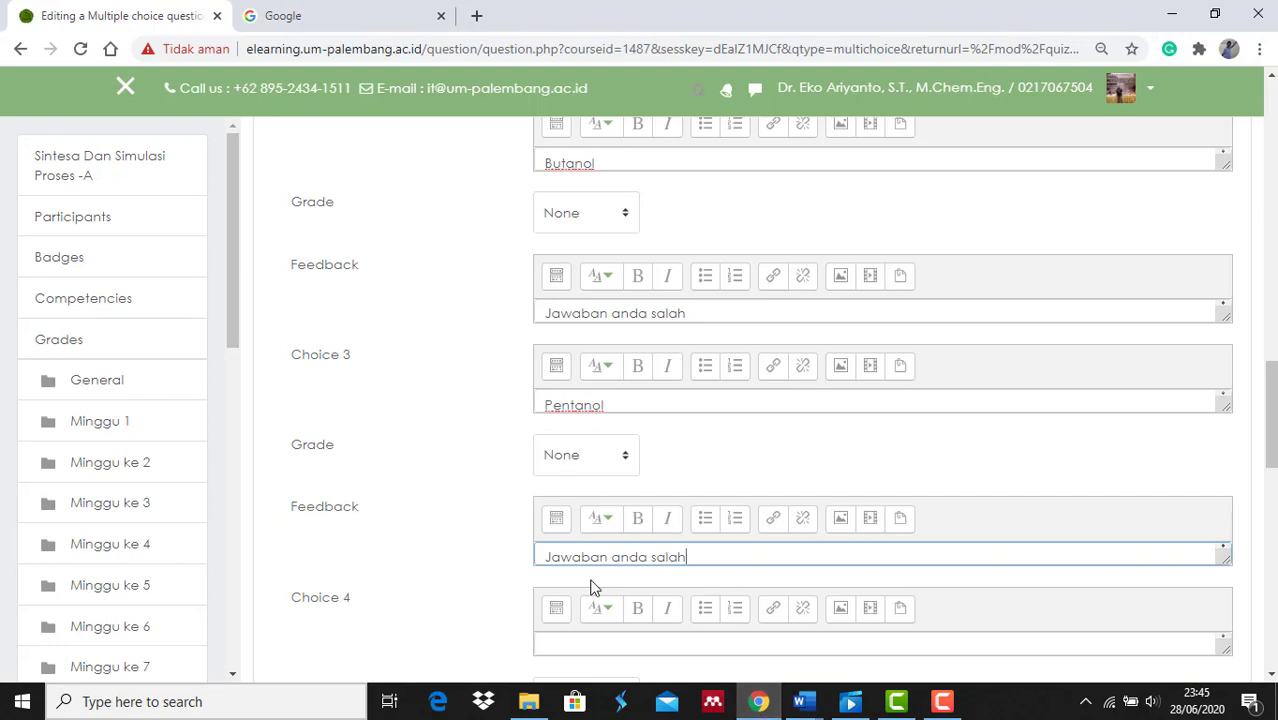
left_click(565, 647)
right_click(565, 646)
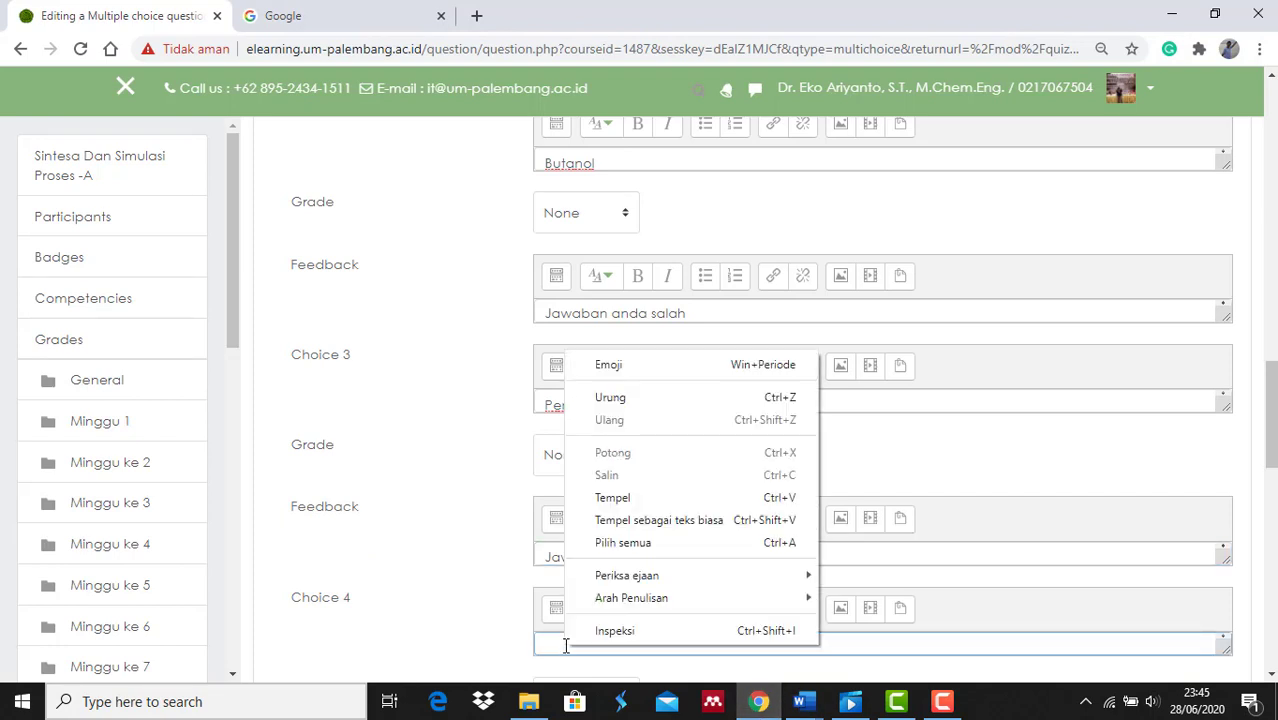
left_click(610, 498)
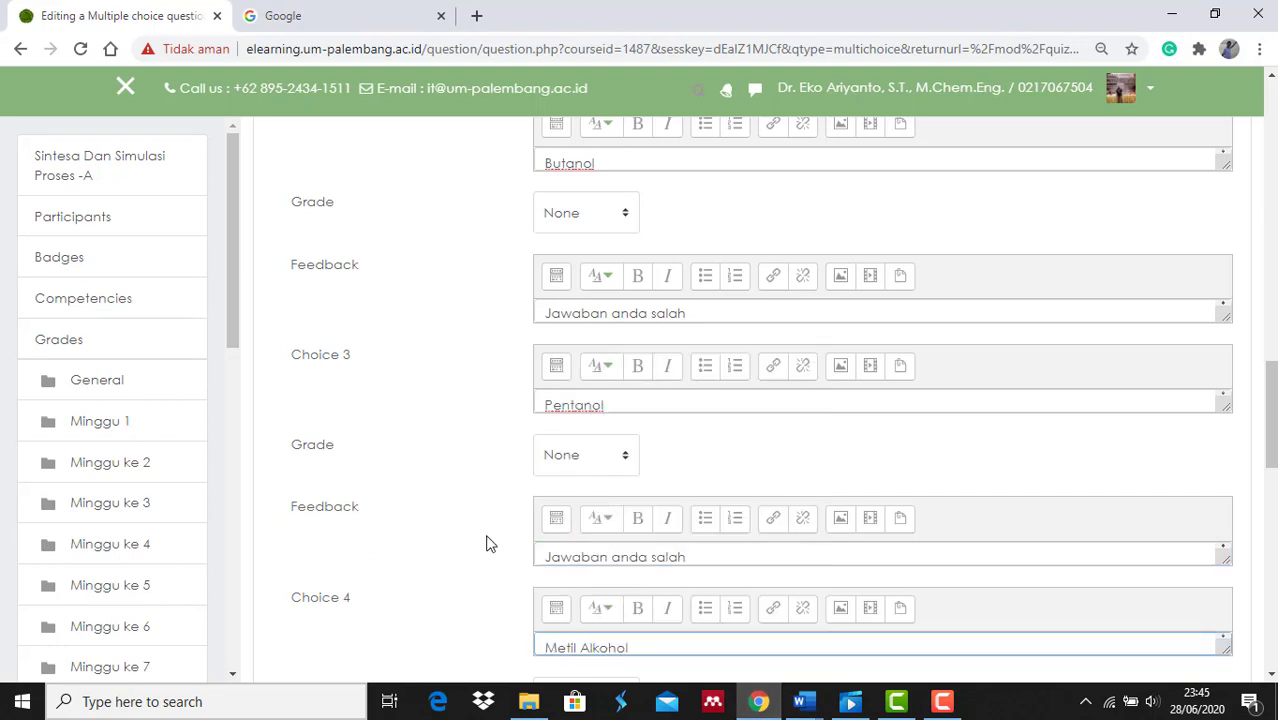
Step: Enter "Jawaban anda salah" as the feedback for Choice 4
scroll(488, 542, "down", 1)
scroll(488, 542, "down", 1)
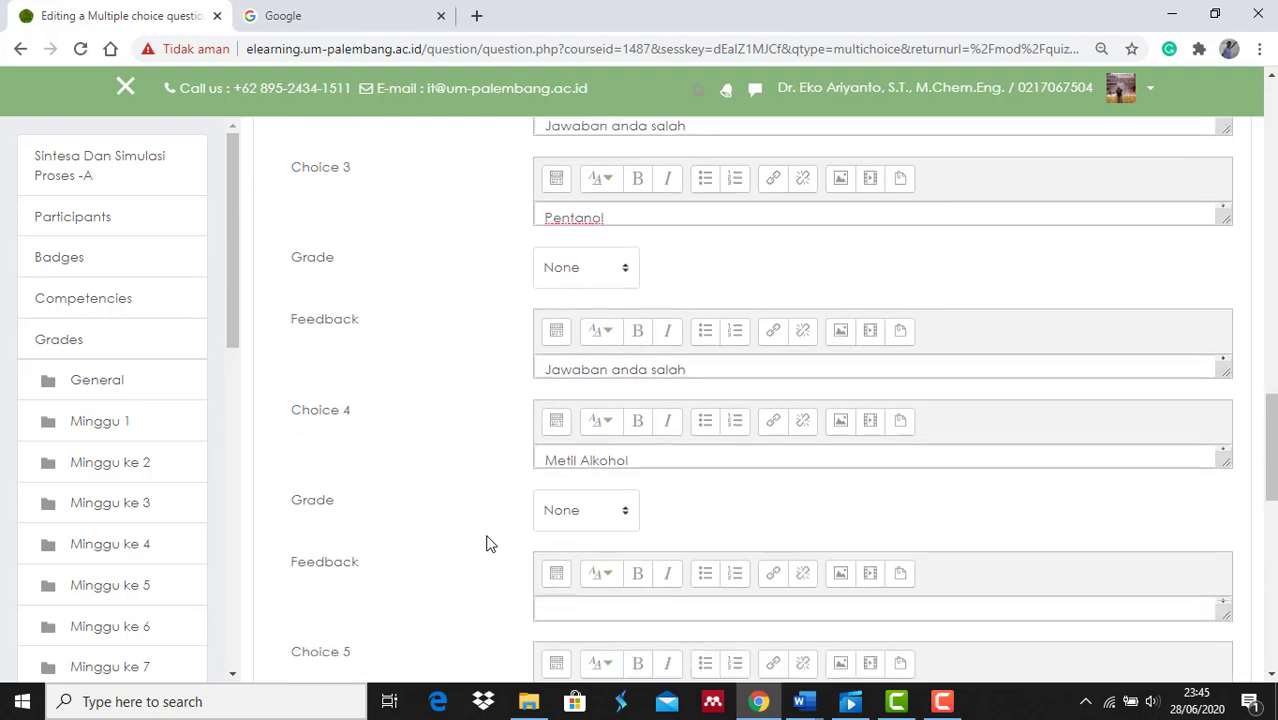
left_click(557, 600)
type("Jaw")
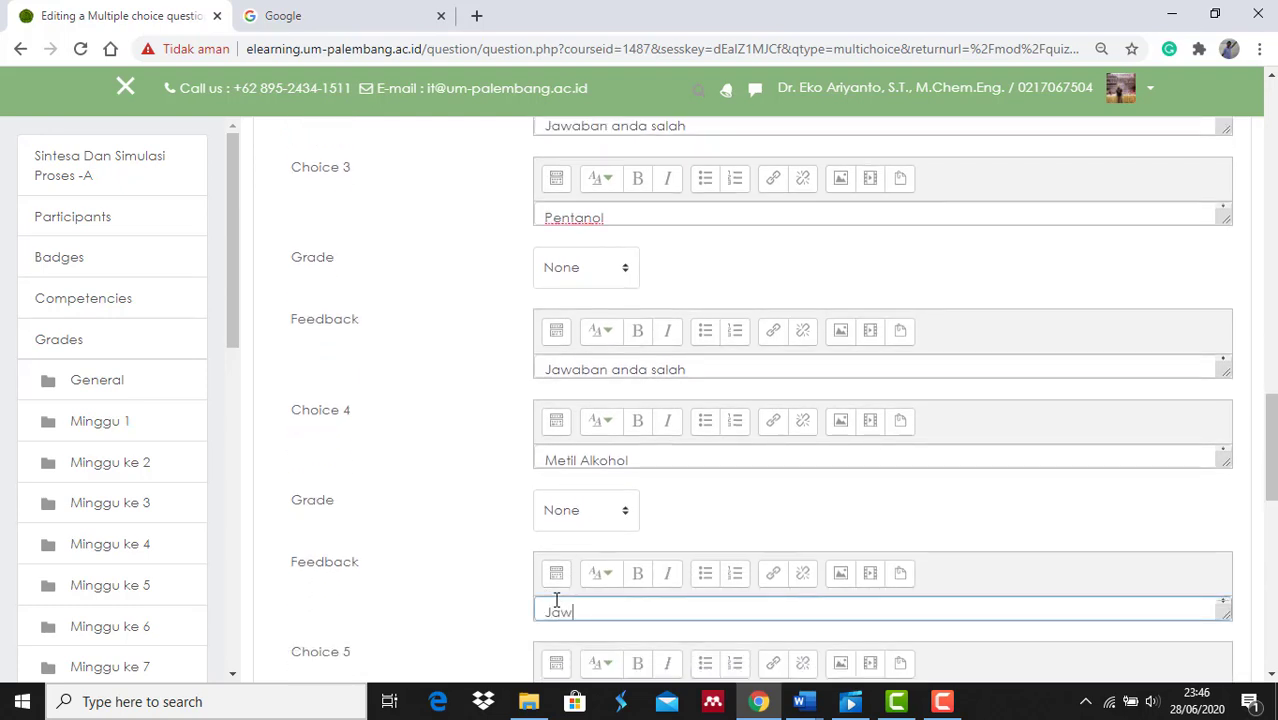
type("abon anda salah")
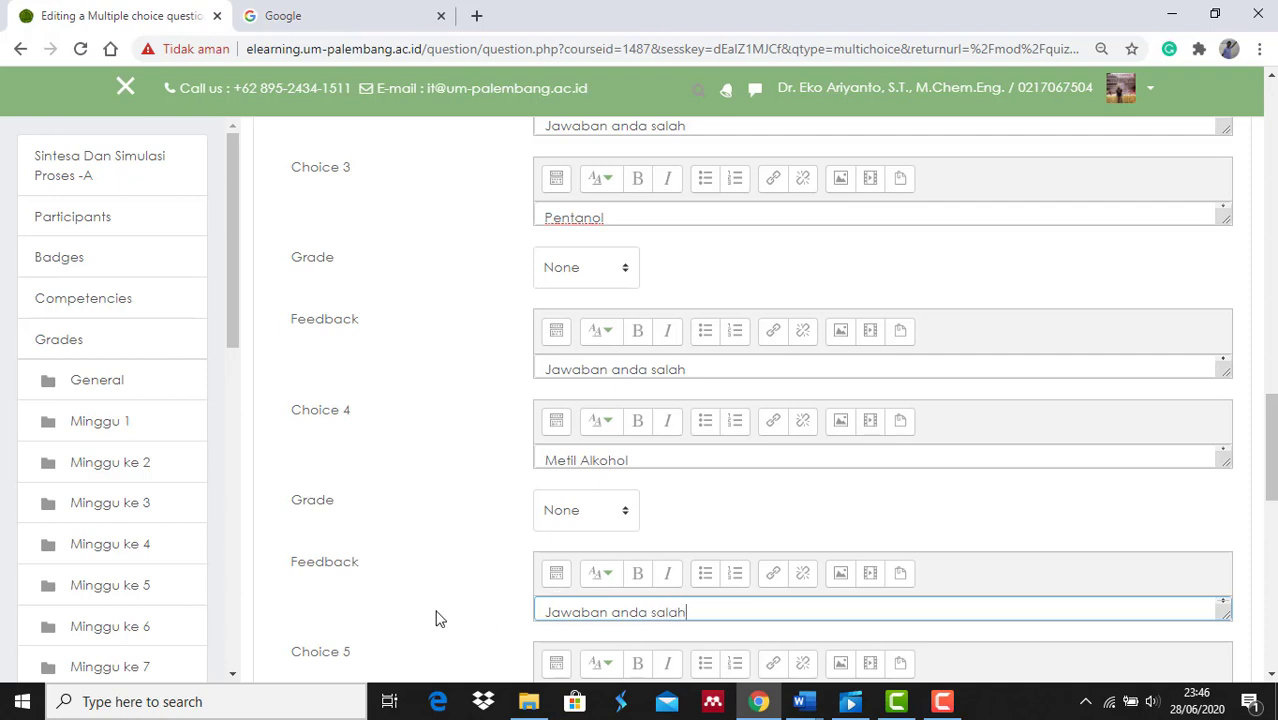
left_click(435, 618)
Step: Leave Choice 5 empty and save the multiple choice question while continuing to edit it
scroll(435, 618, "down", 3)
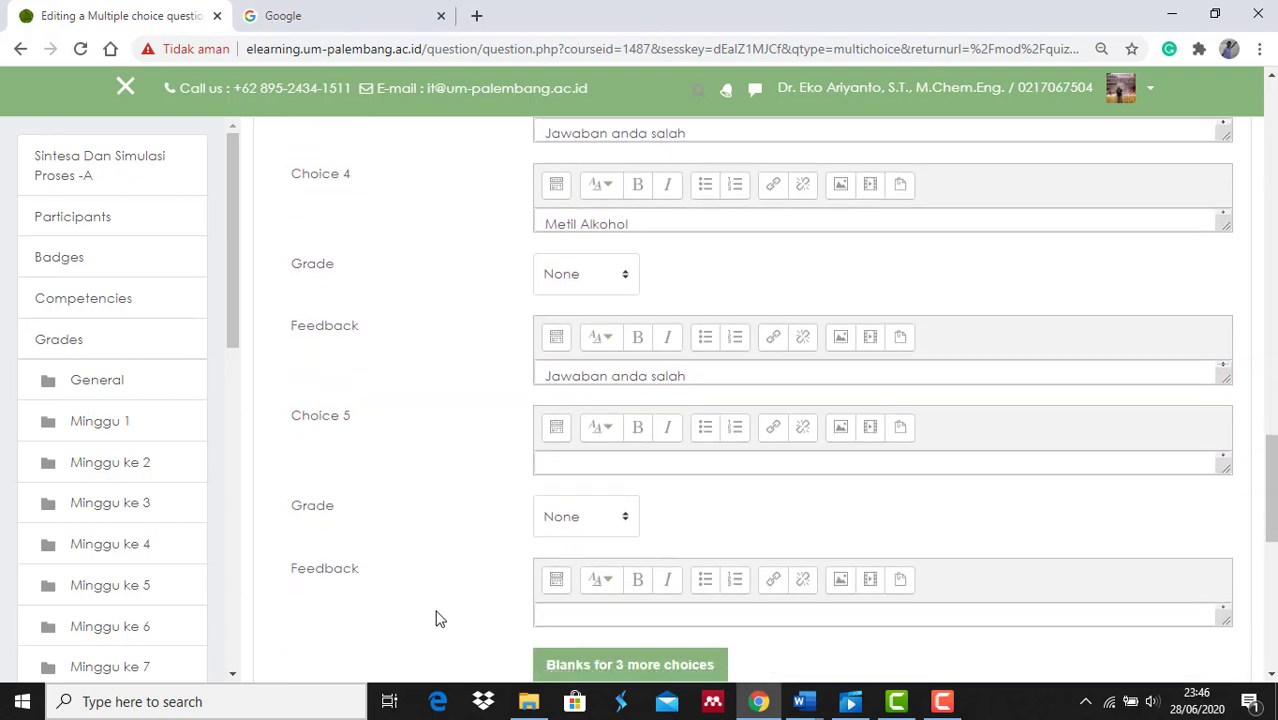
scroll(435, 618, "down", 1)
scroll(435, 618, "down", 1)
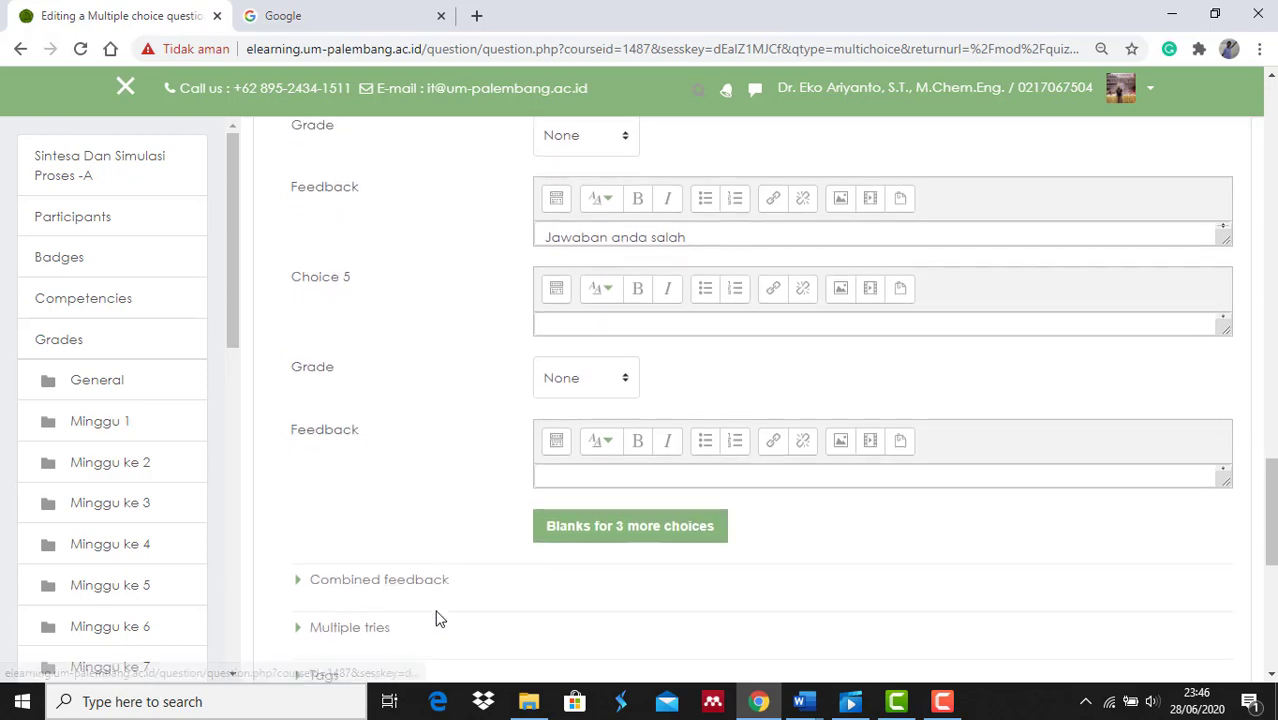
scroll(435, 618, "down", 1)
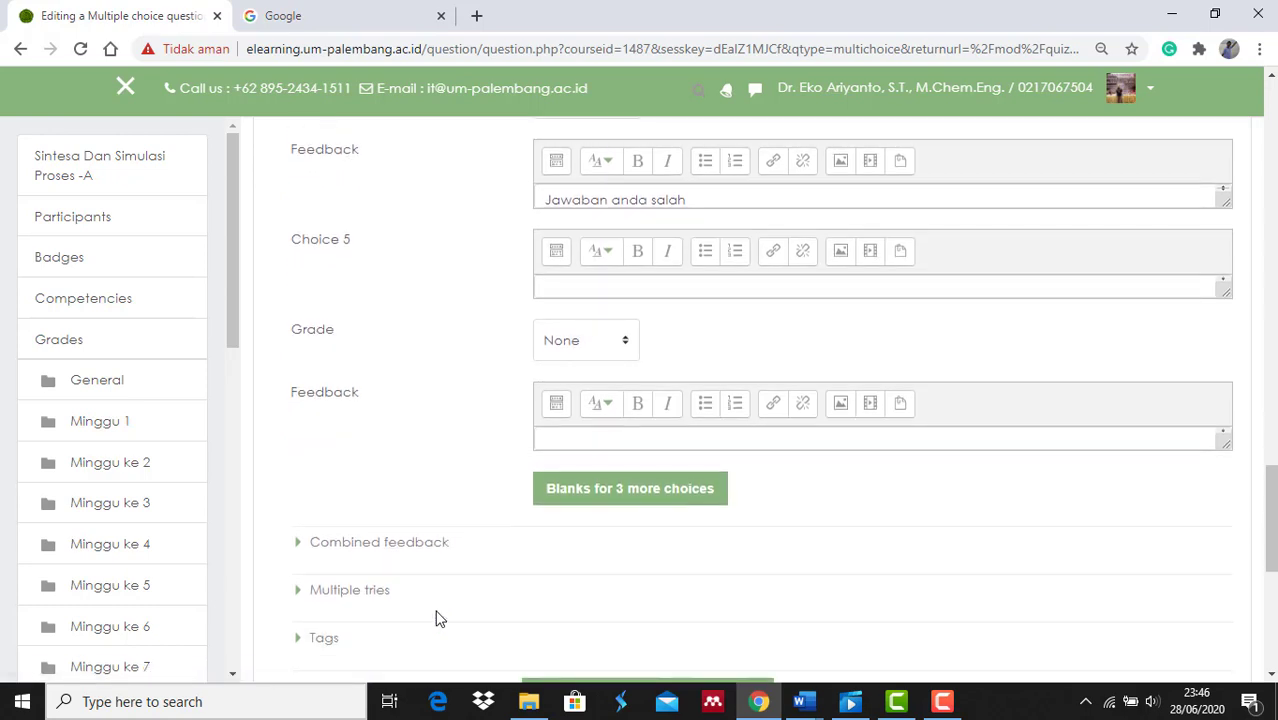
scroll(435, 618, "down", 2)
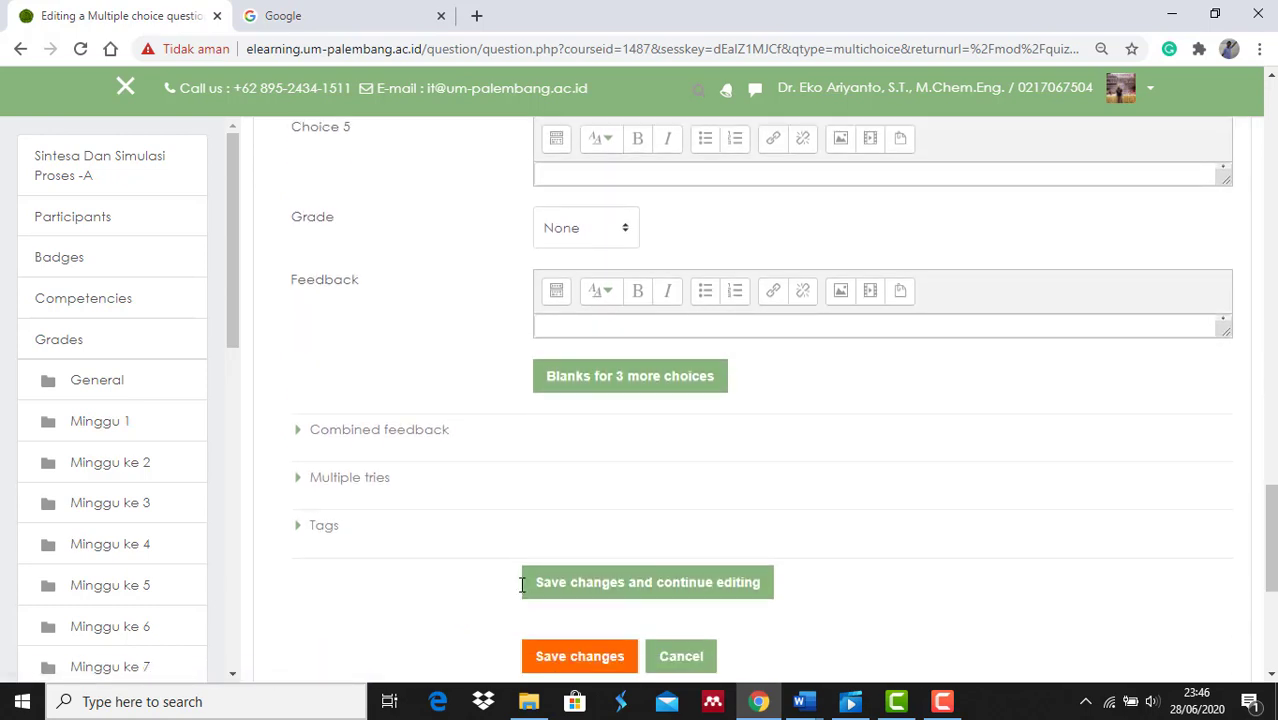
left_click(593, 592)
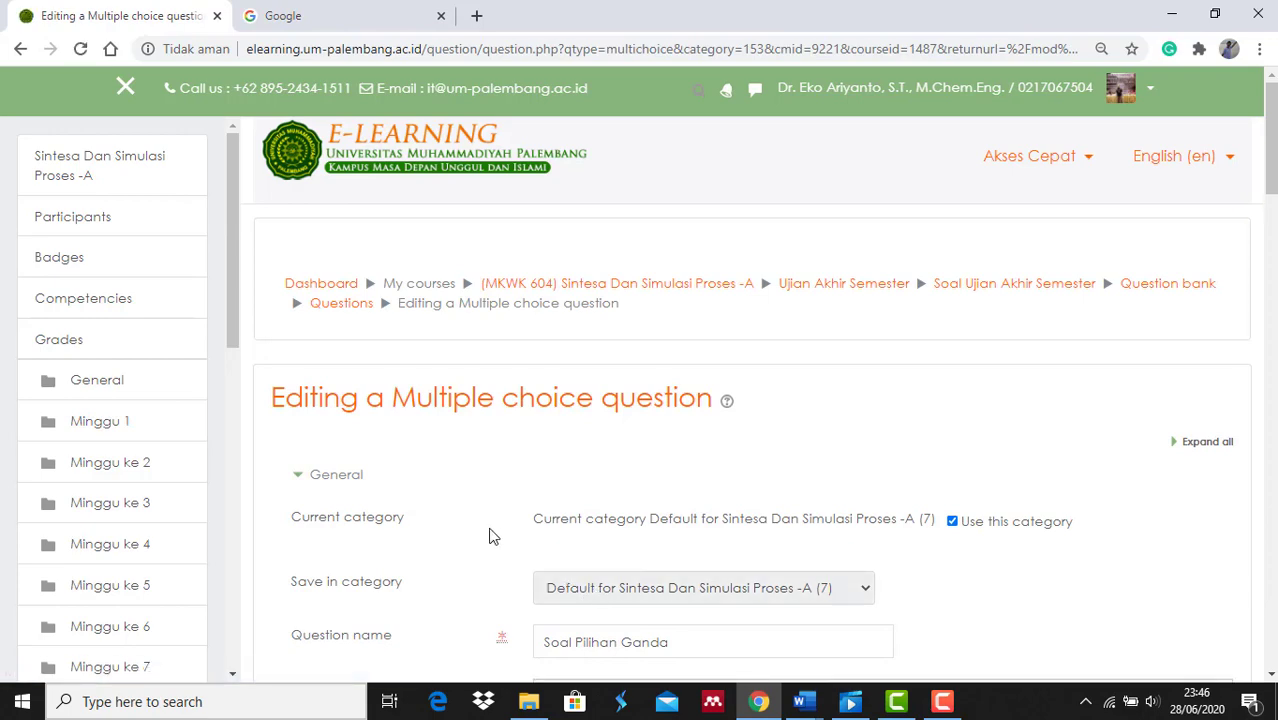
Step: Preview the saved question, submit "Propanol" as the test answer, and close the preview
scroll(489, 537, "down", 7)
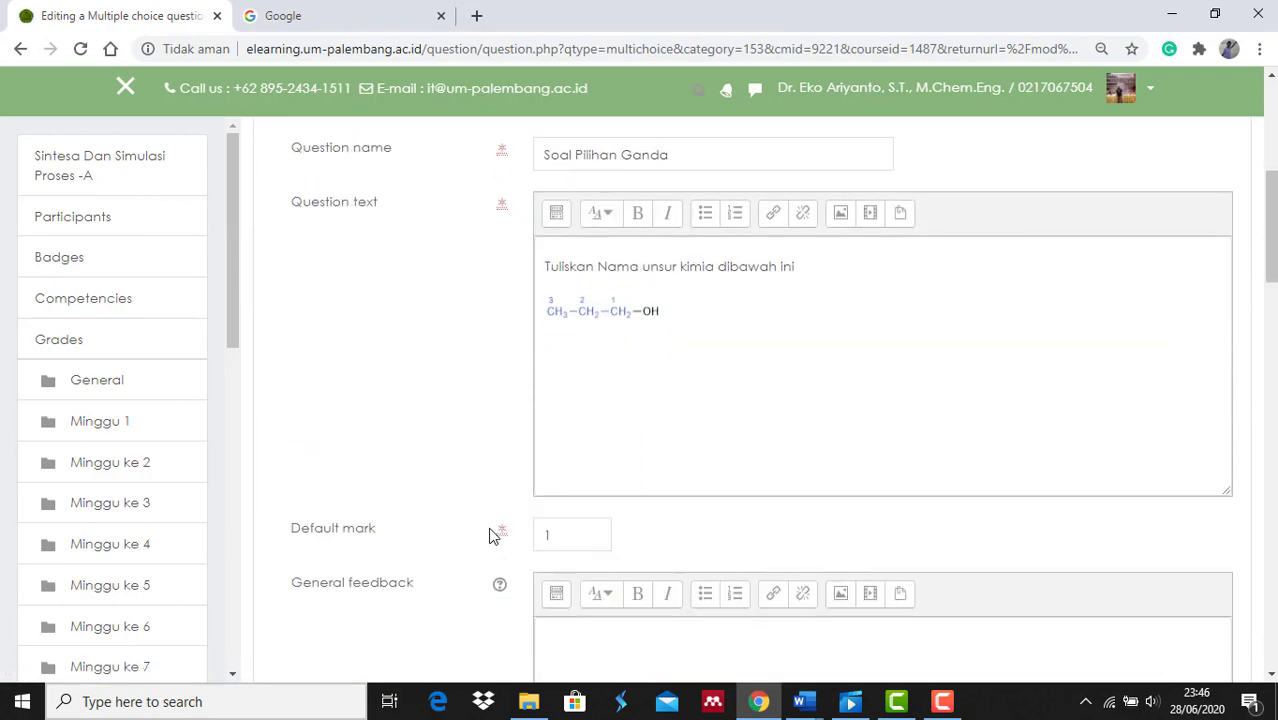
scroll(489, 537, "down", 10)
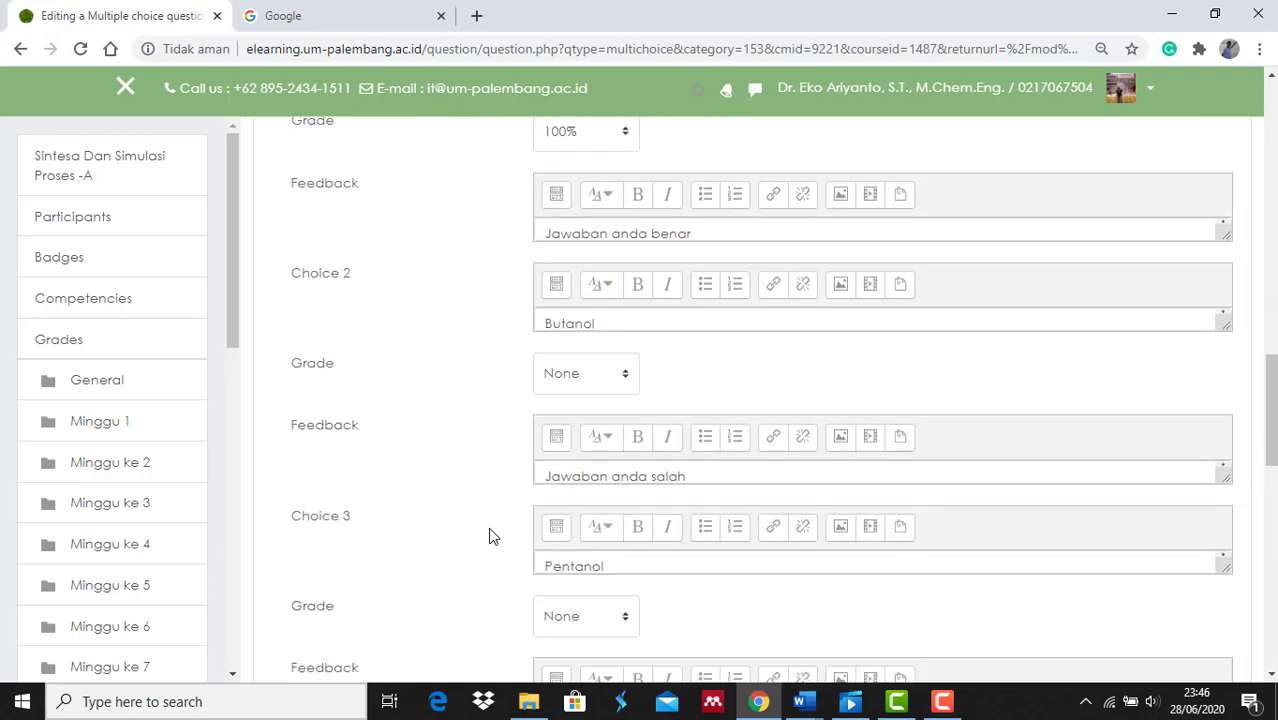
scroll(489, 537, "down", 8)
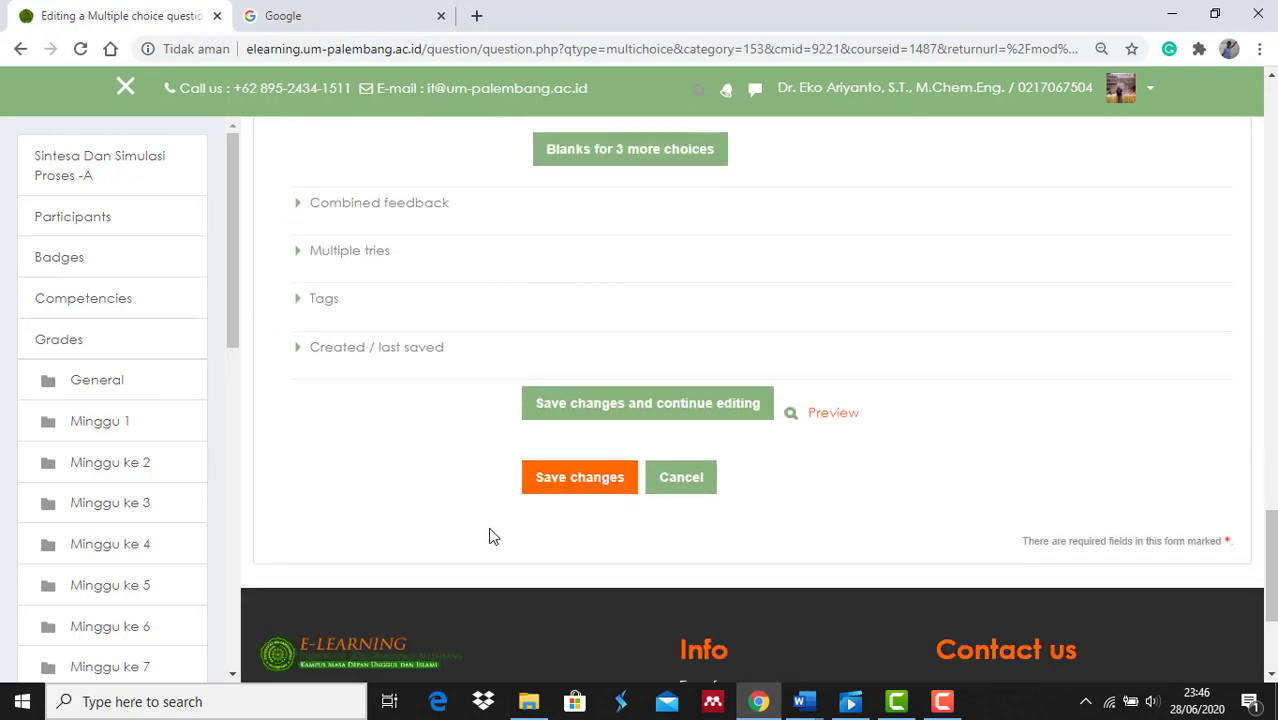
left_click(832, 414)
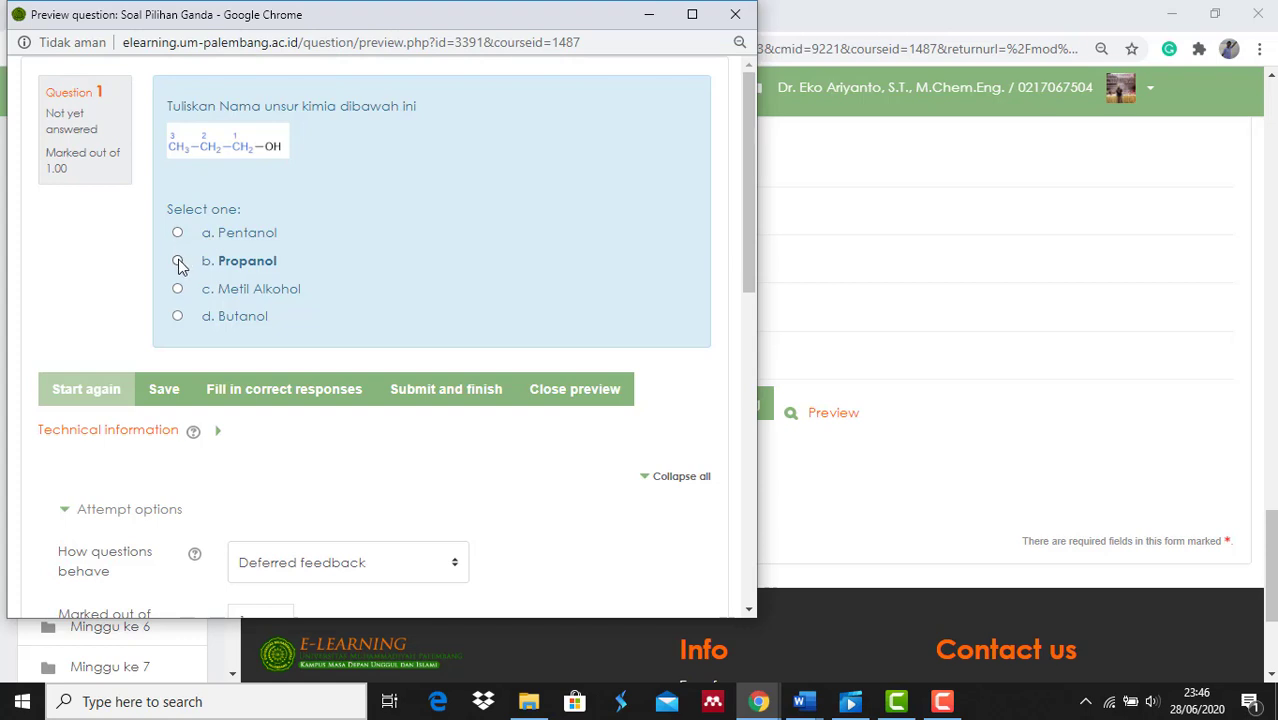
left_click(474, 390)
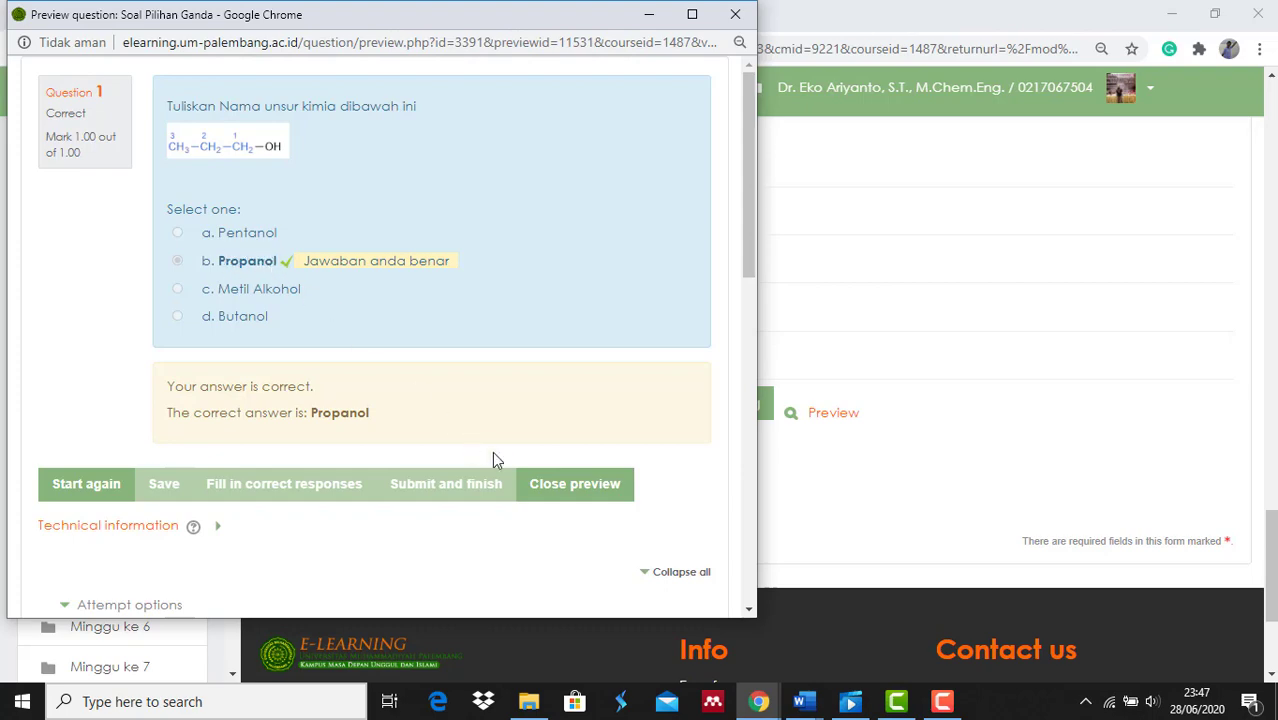
left_click(552, 492)
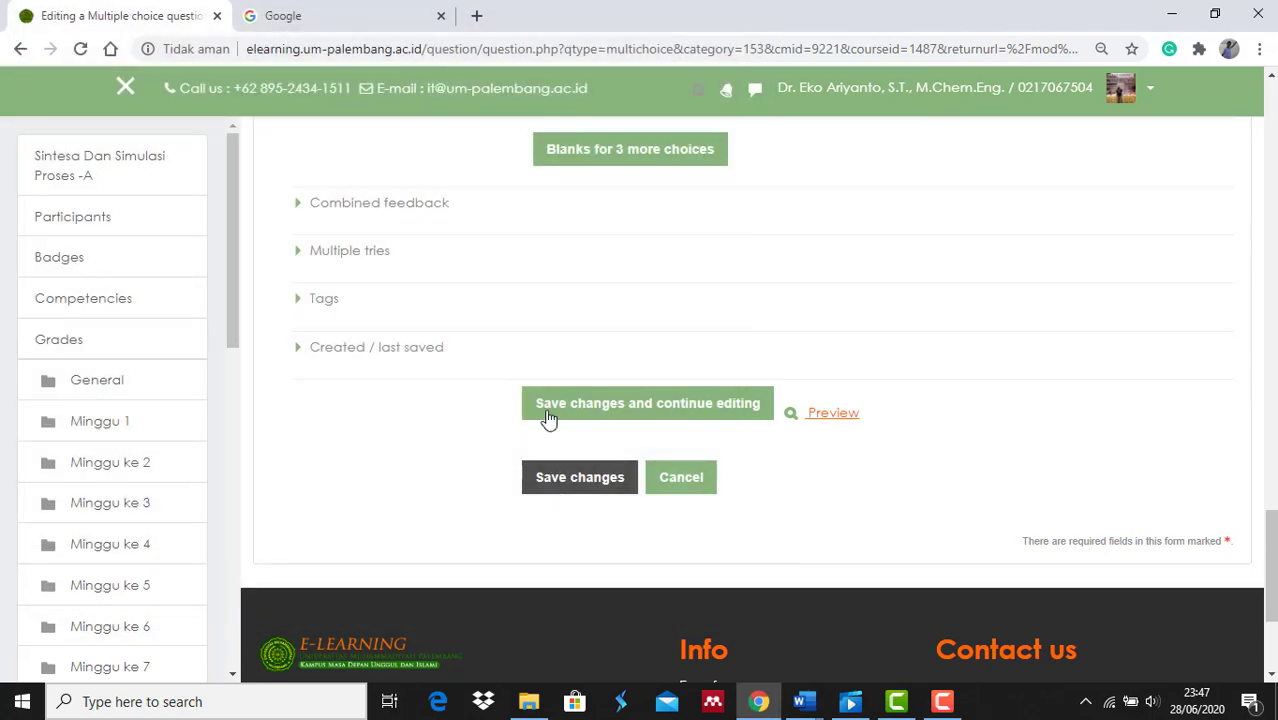
Step: Remove the bold formatting from the answer "Propanol" in Choice 1
scroll(460, 395, "up", 1)
scroll(460, 390, "up", 8)
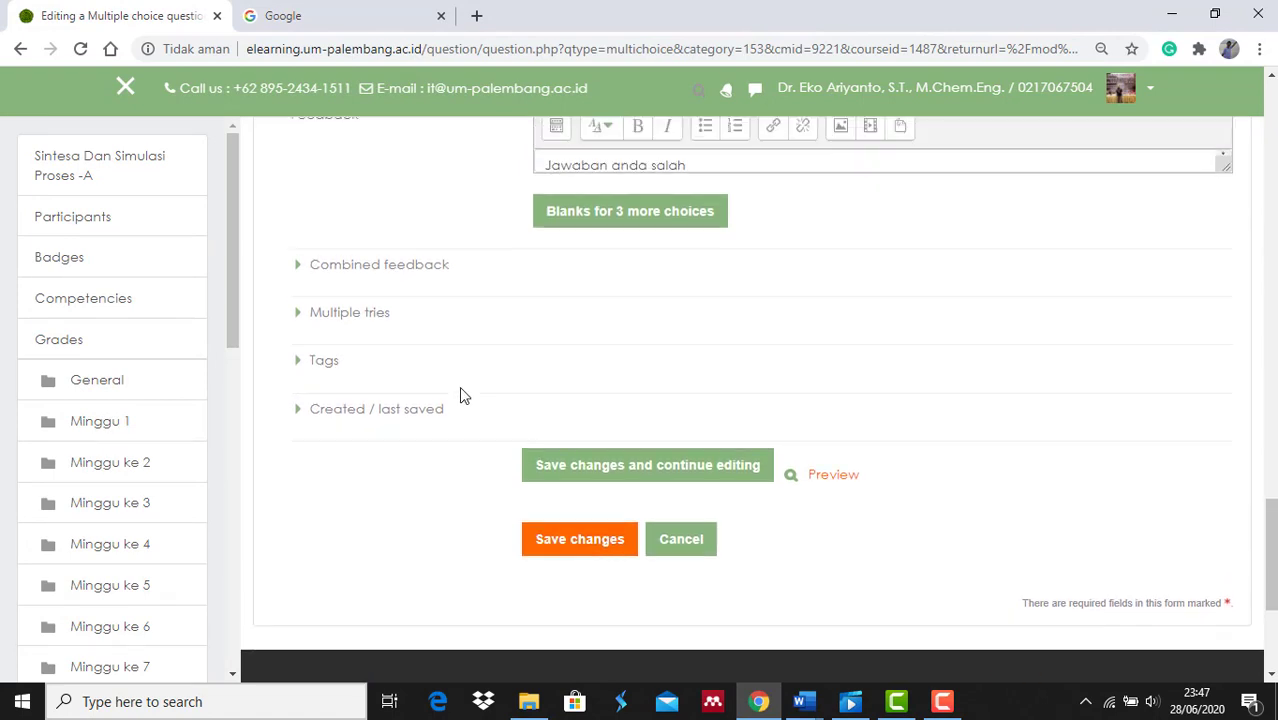
scroll(459, 390, "up", 2)
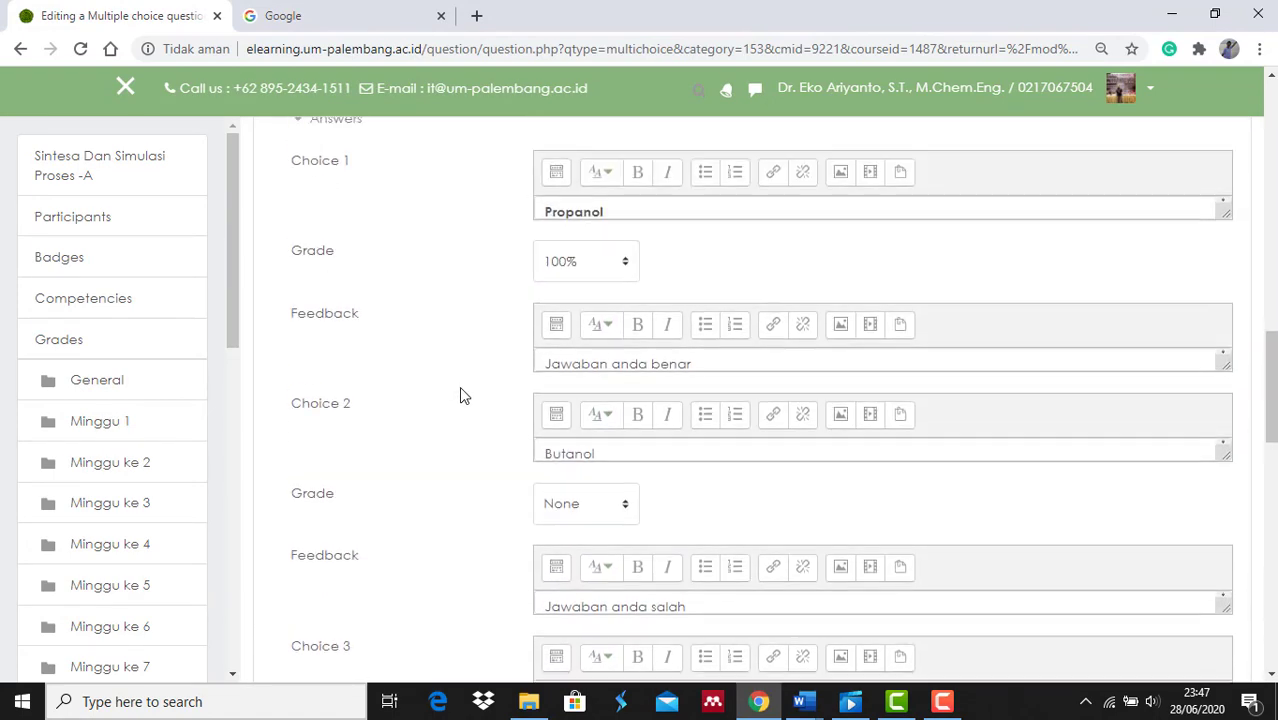
left_click(630, 270)
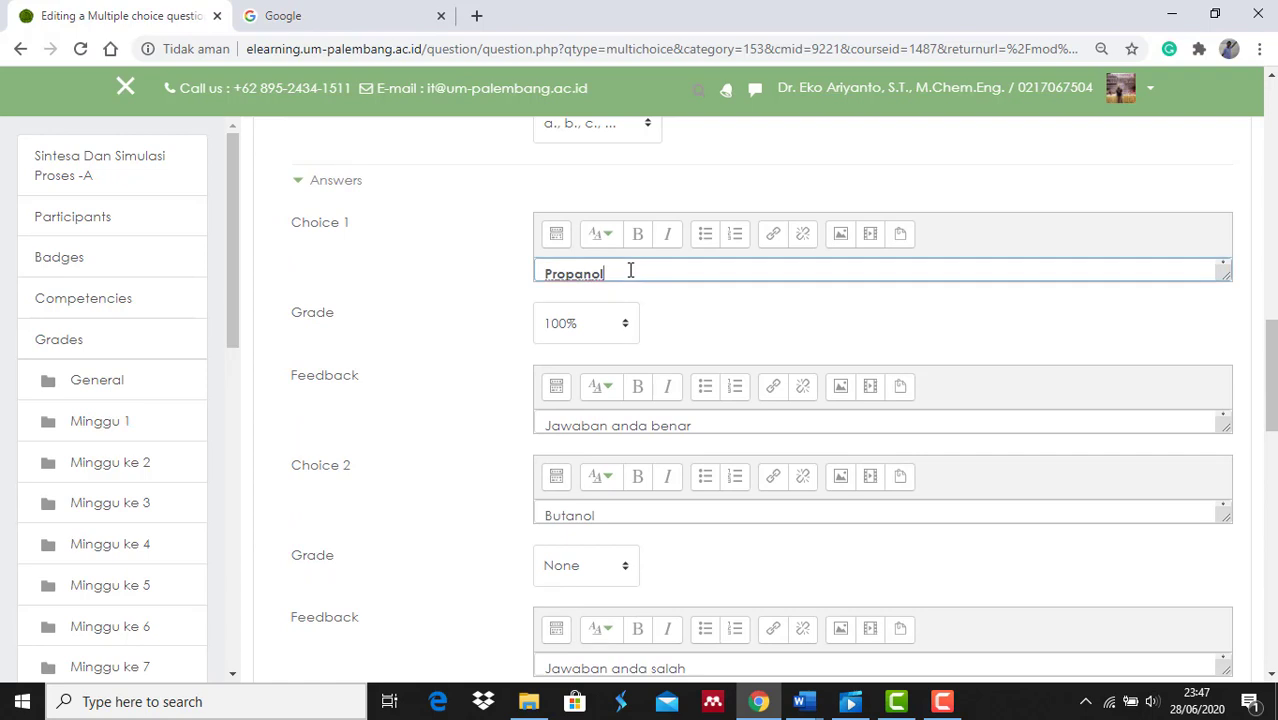
key("shift+Left")
key("shift+Left")
key("shift+Left")
key("shift+Left")
key("shift+Left")
key("shift+Left")
key("shift+Left")
key("shift+Left")
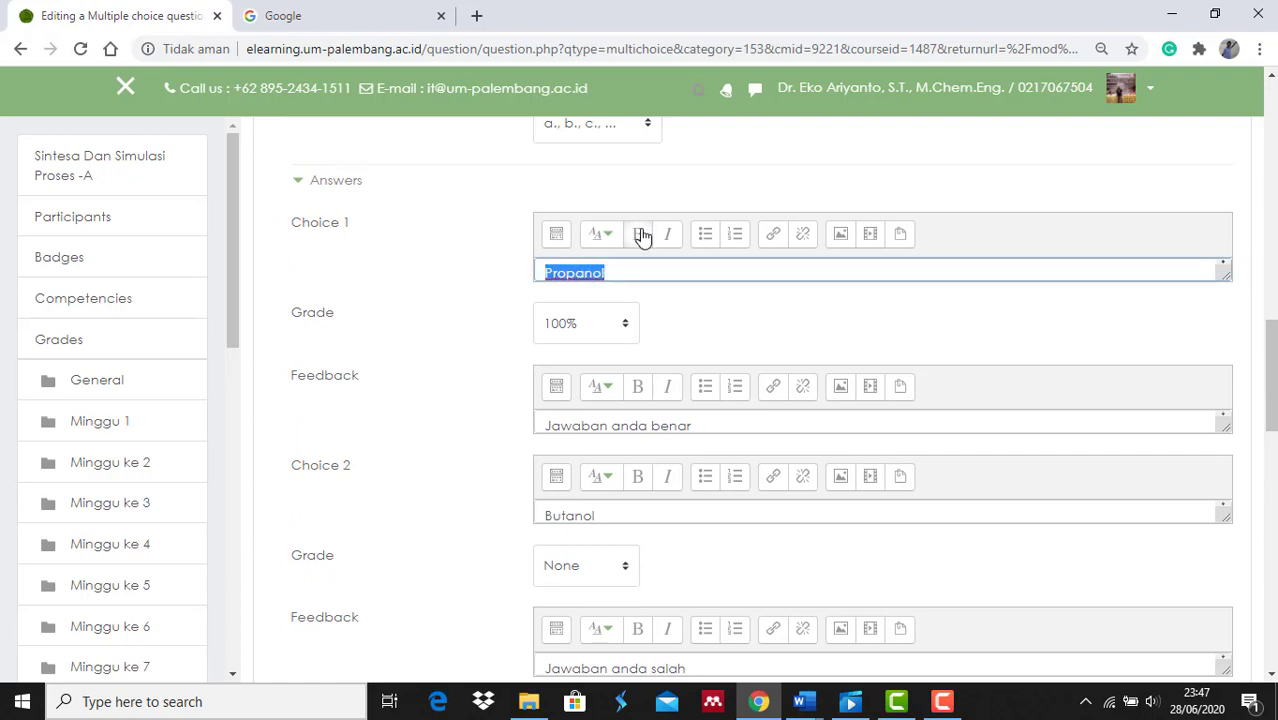
left_click(458, 282)
Step: Save the changes to the multiple choice question and continue editing it
scroll(458, 282, "down", 10)
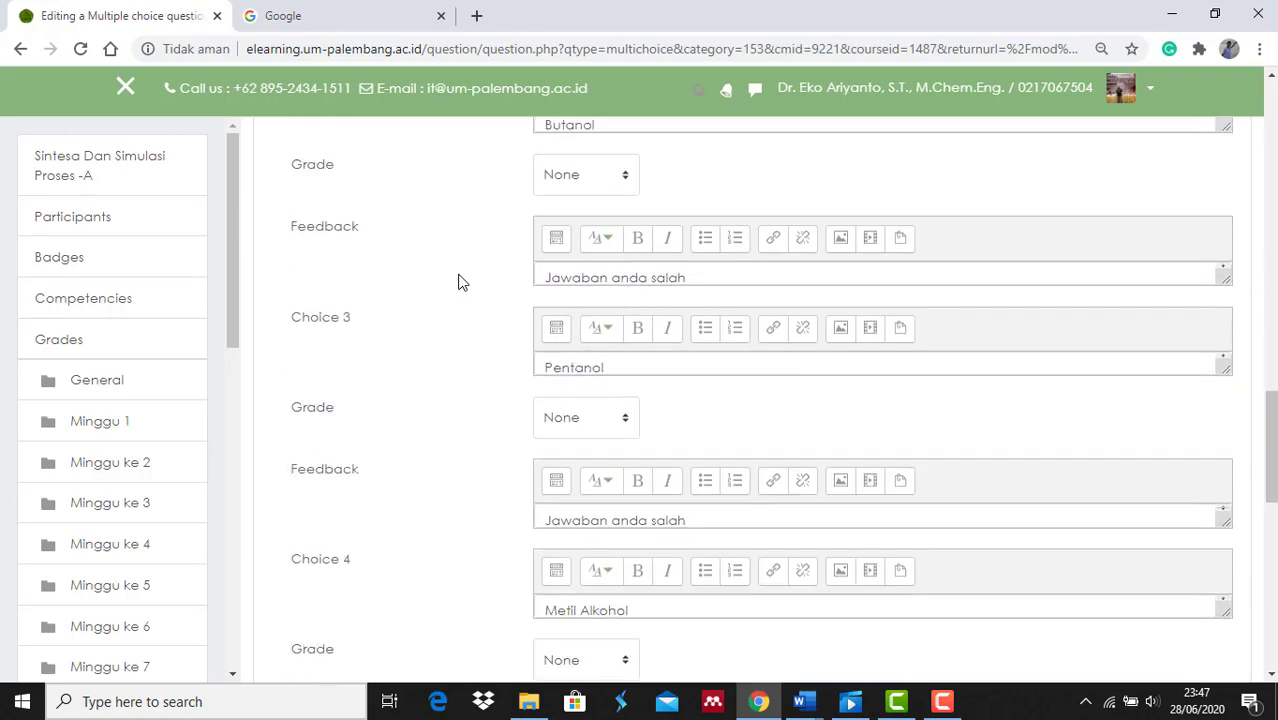
scroll(458, 282, "down", 1)
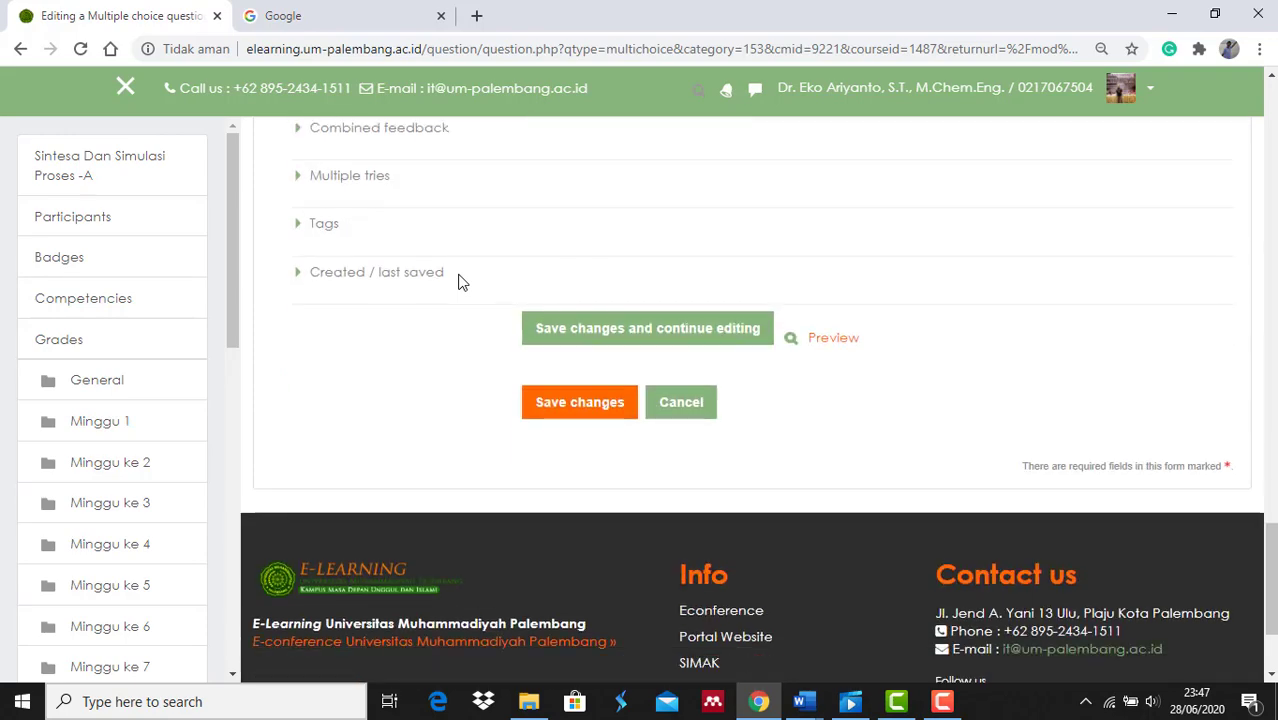
left_click(741, 334)
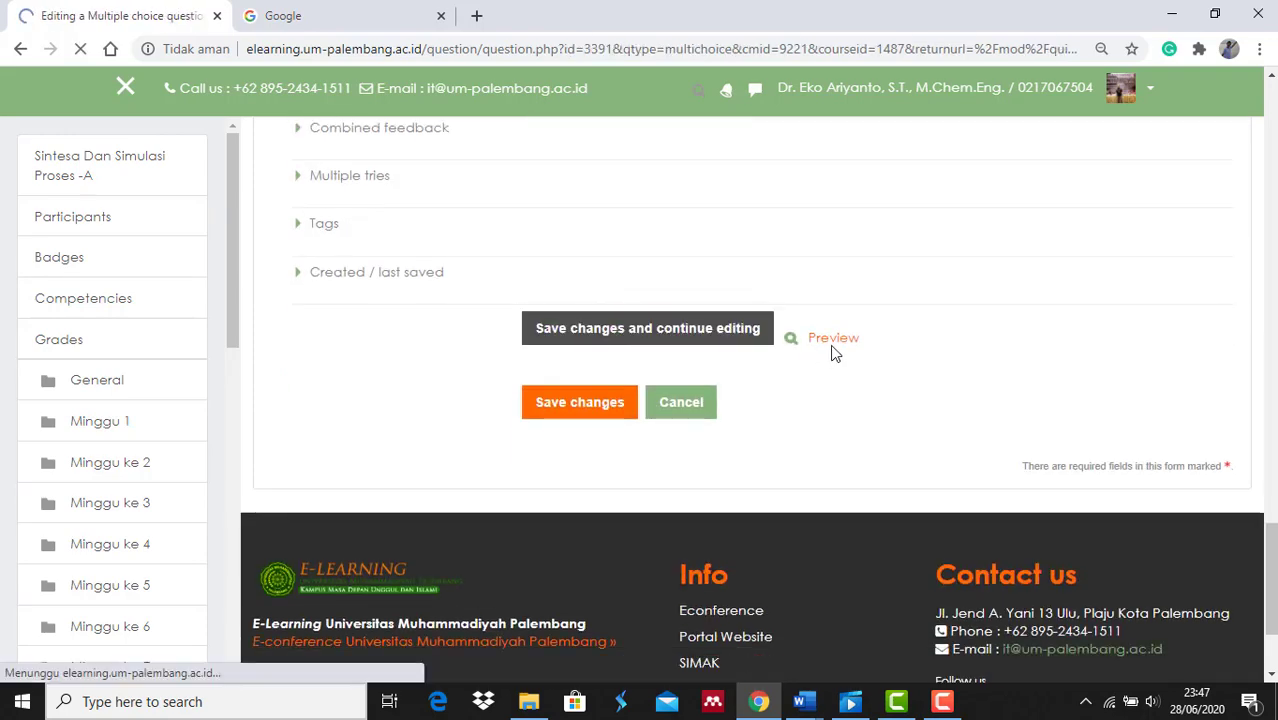
Step: Preview the updated question, submit "Butanol" as the test answer, and close the preview
scroll(789, 423, "down", 15)
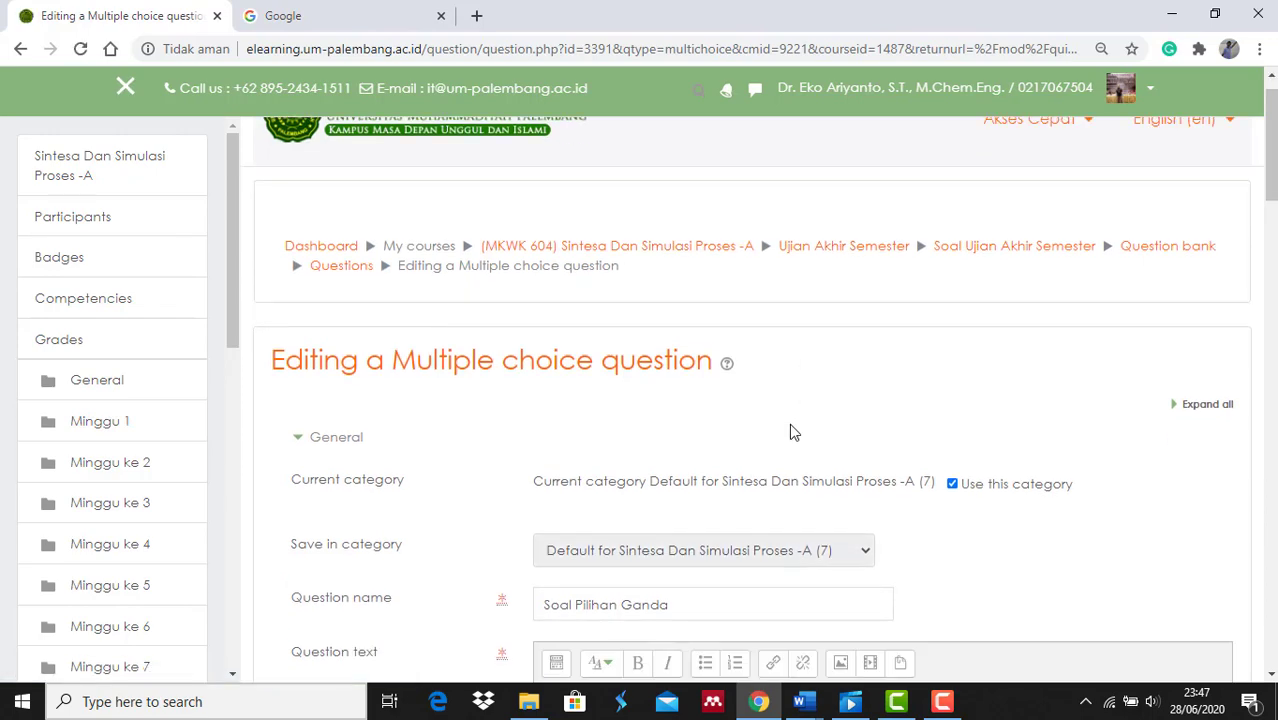
scroll(789, 423, "down", 10)
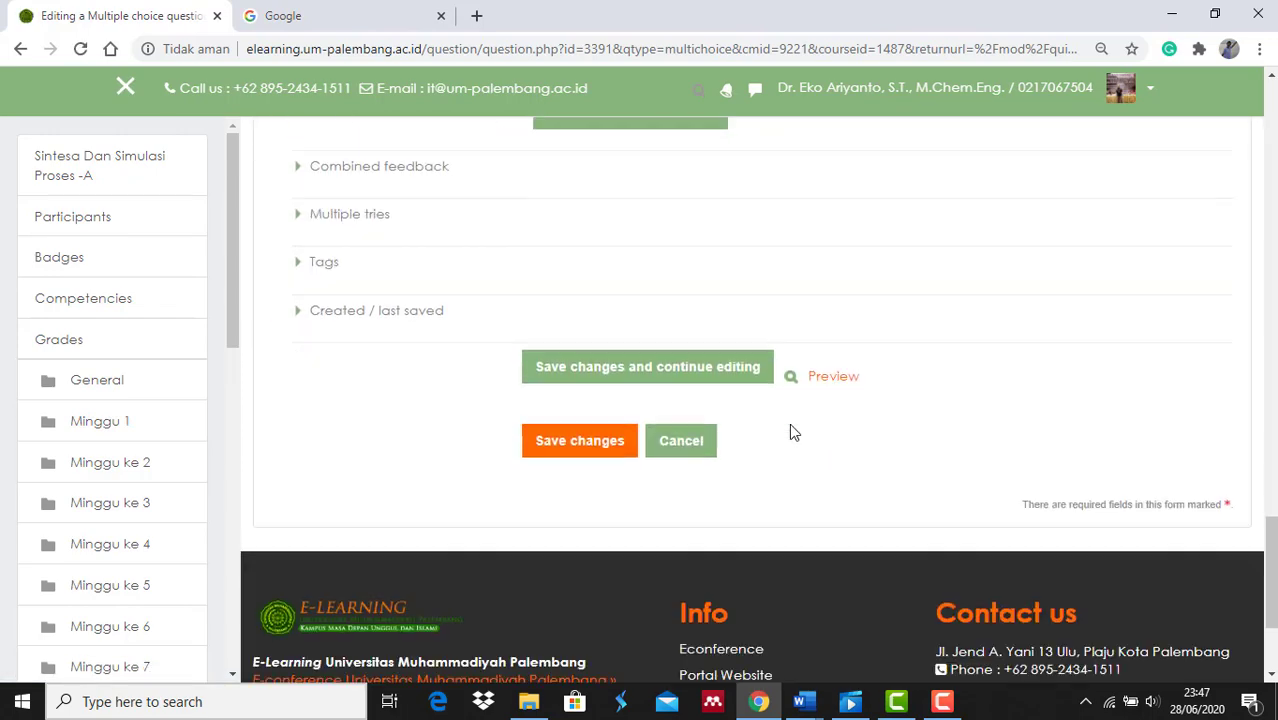
left_click(824, 343)
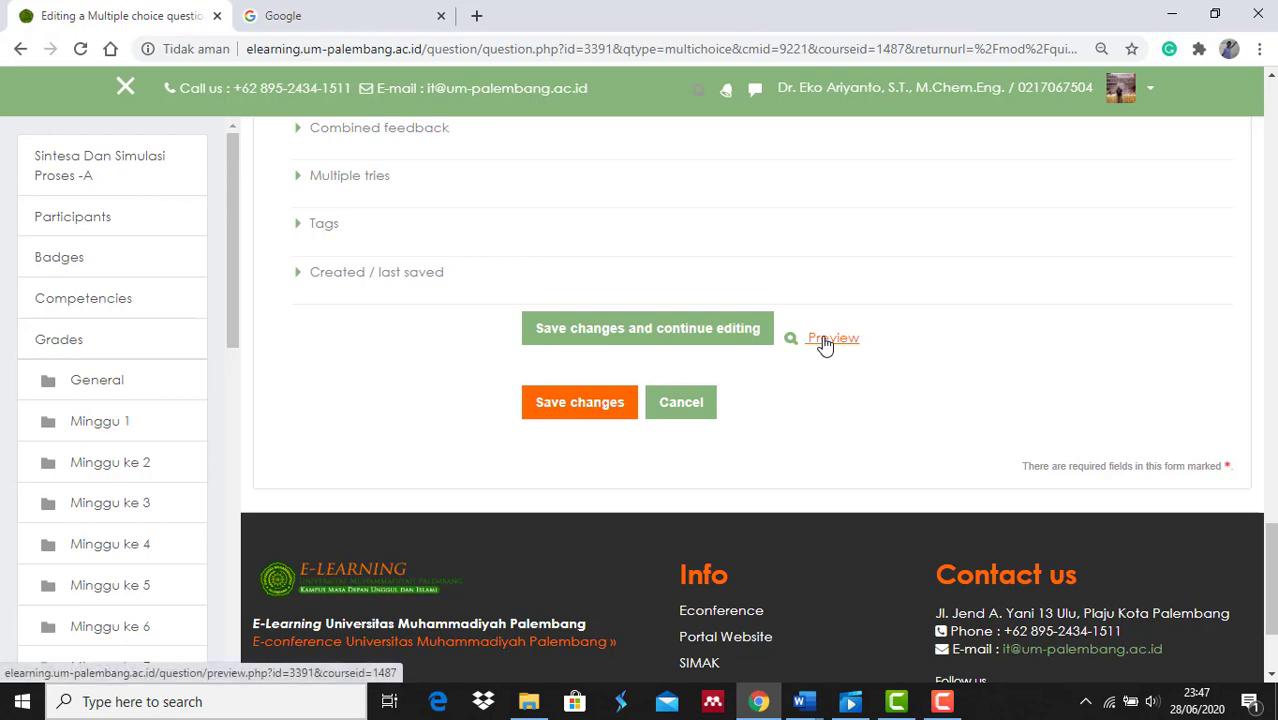
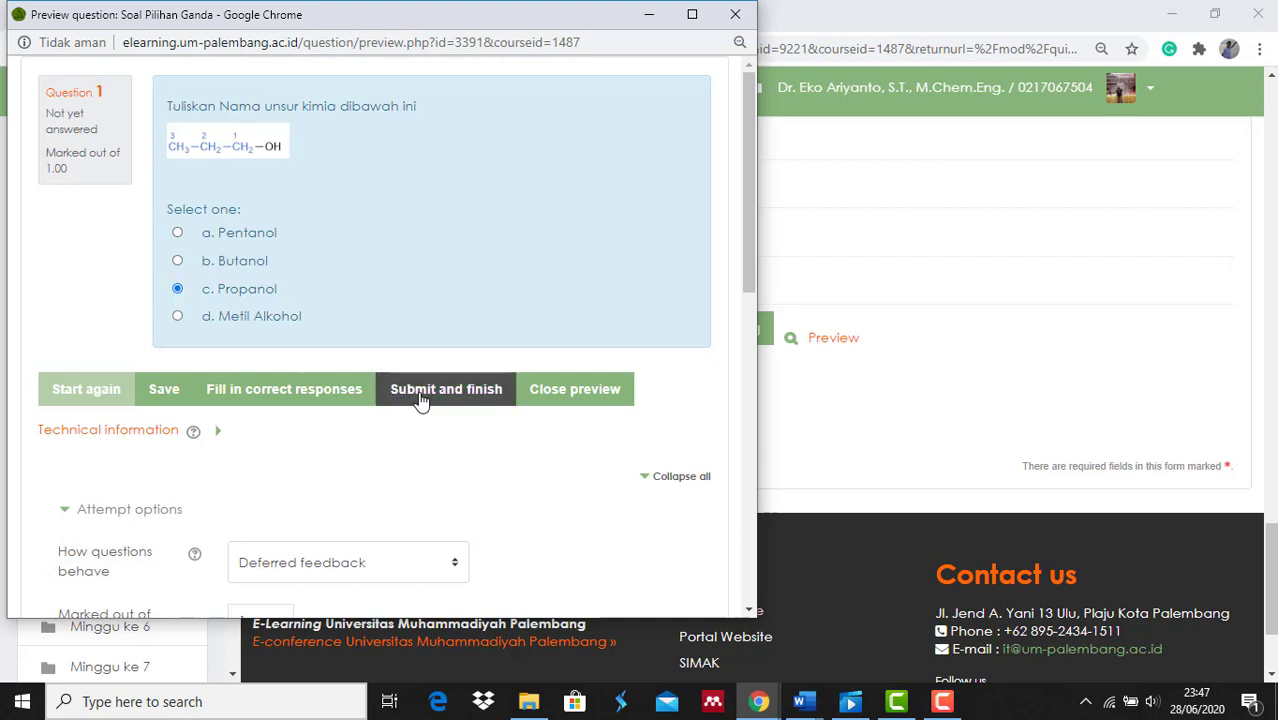
left_click(177, 260)
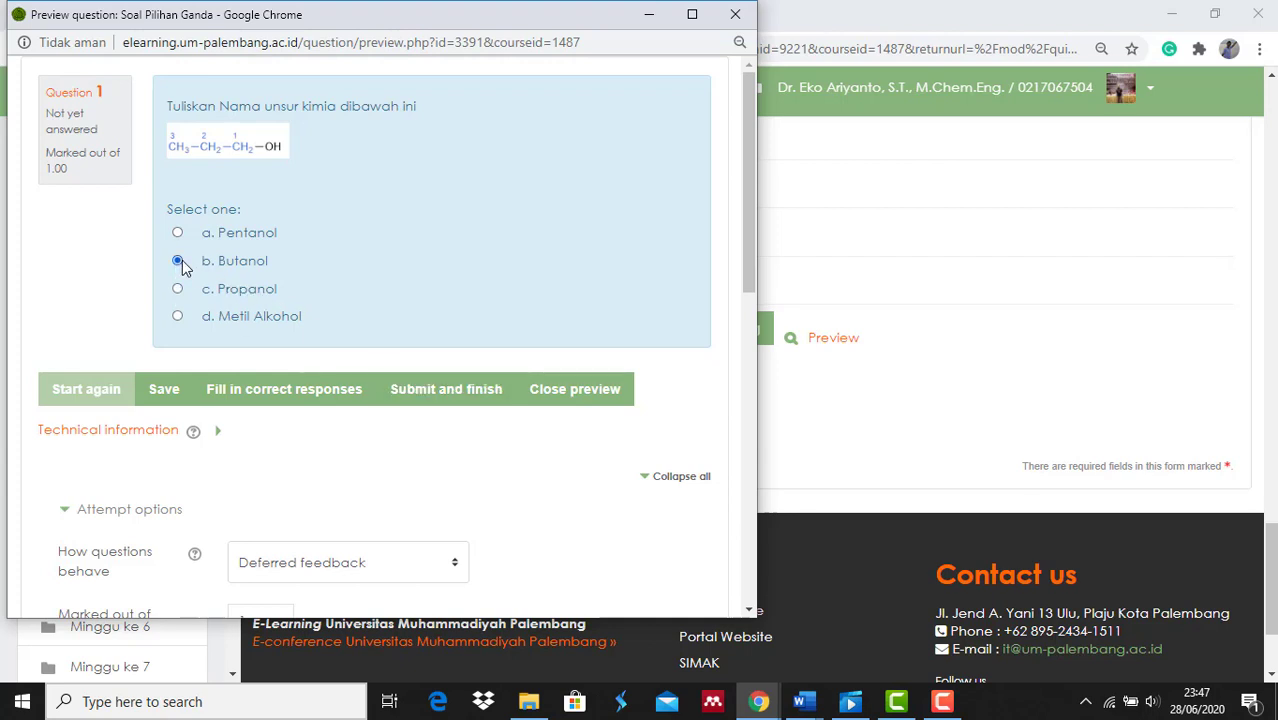
left_click(458, 390)
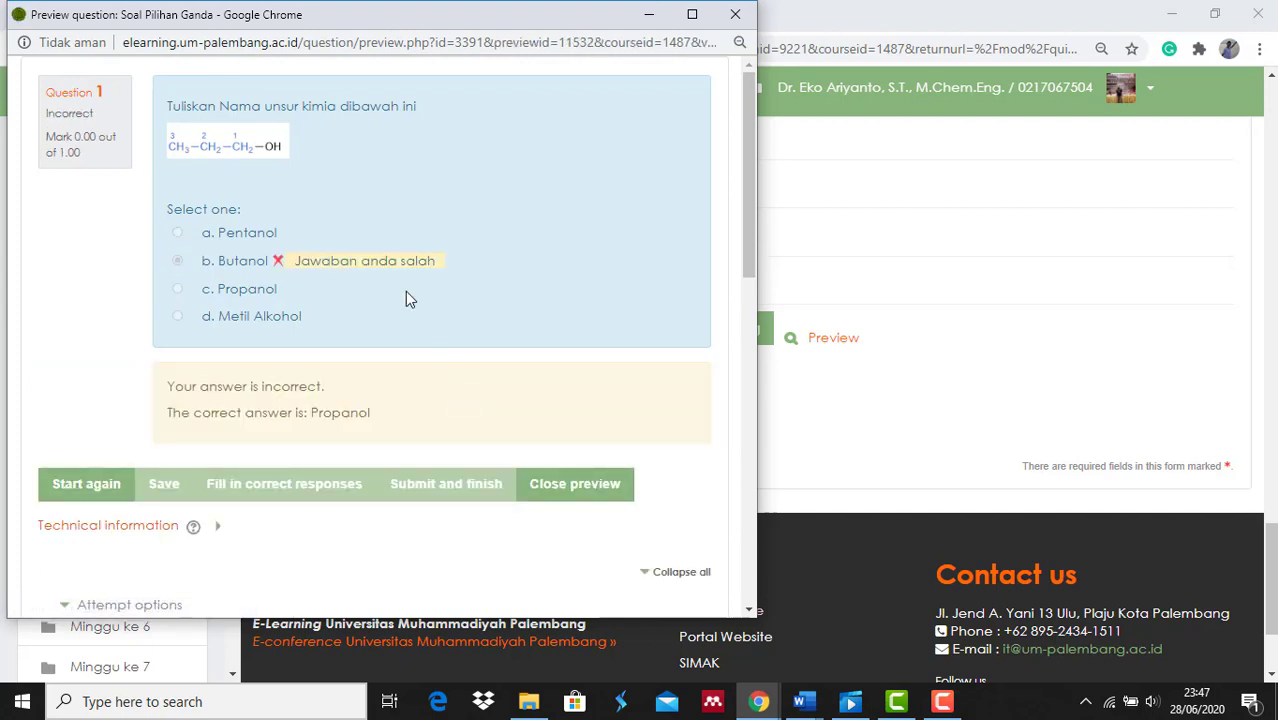
left_click(570, 488)
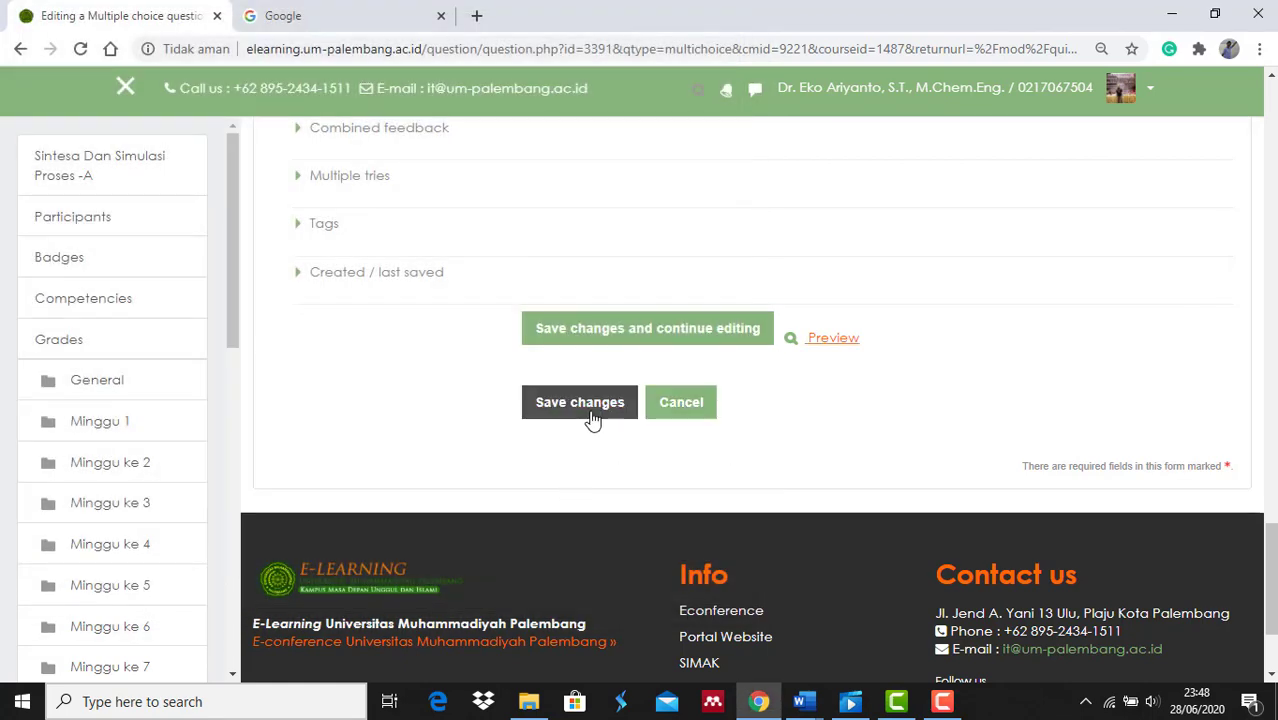
Step: Save the multiple choice question back to the quiz and add a new True/False question after it
left_click(582, 403)
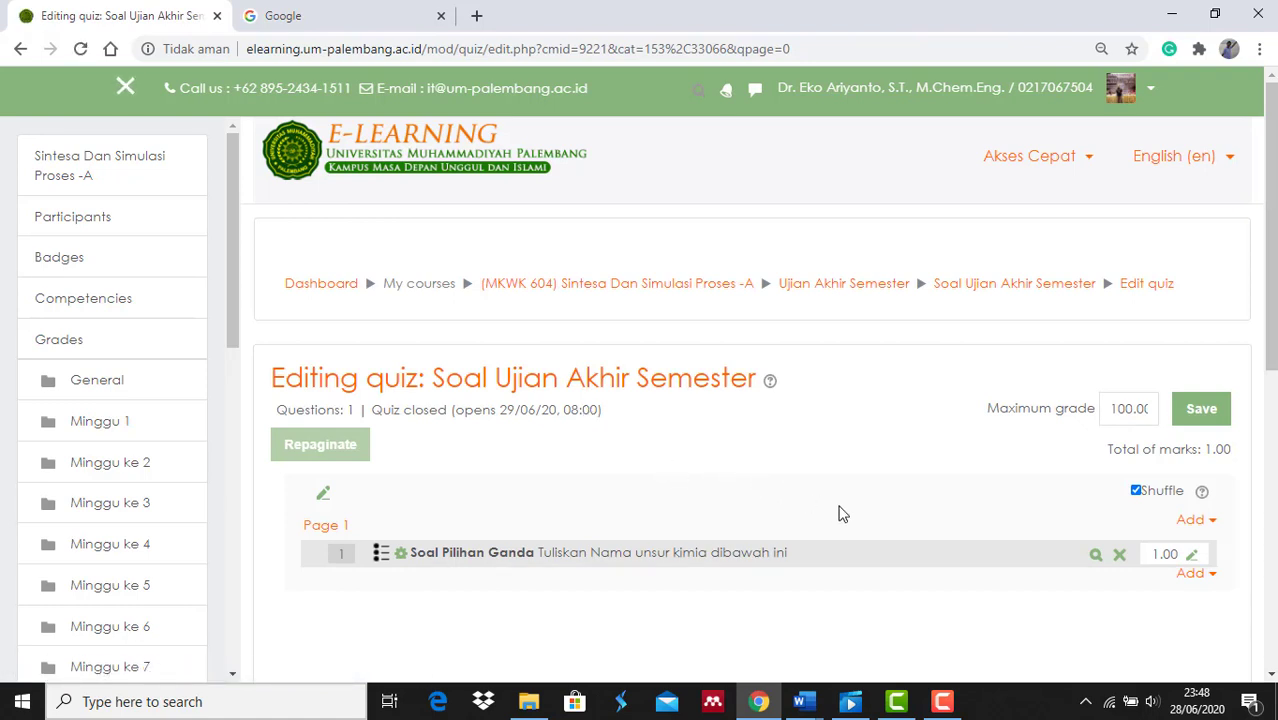
scroll(840, 514, "down", 1)
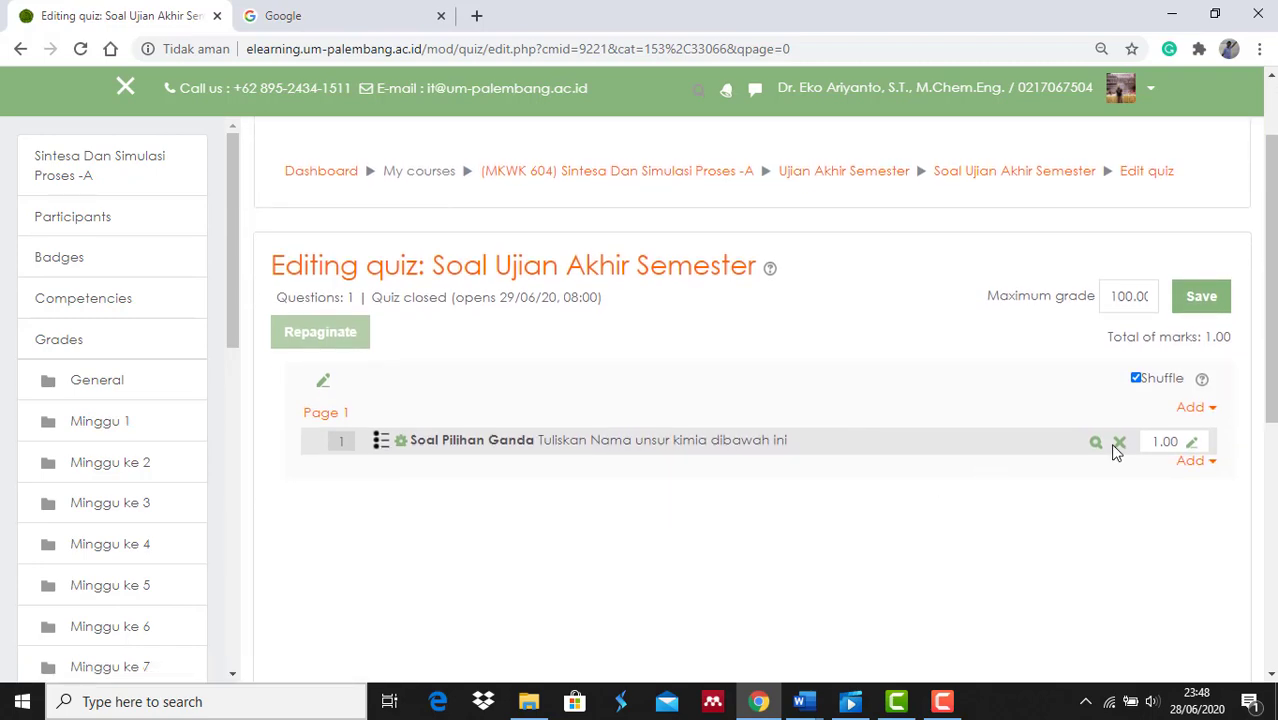
left_click(1190, 463)
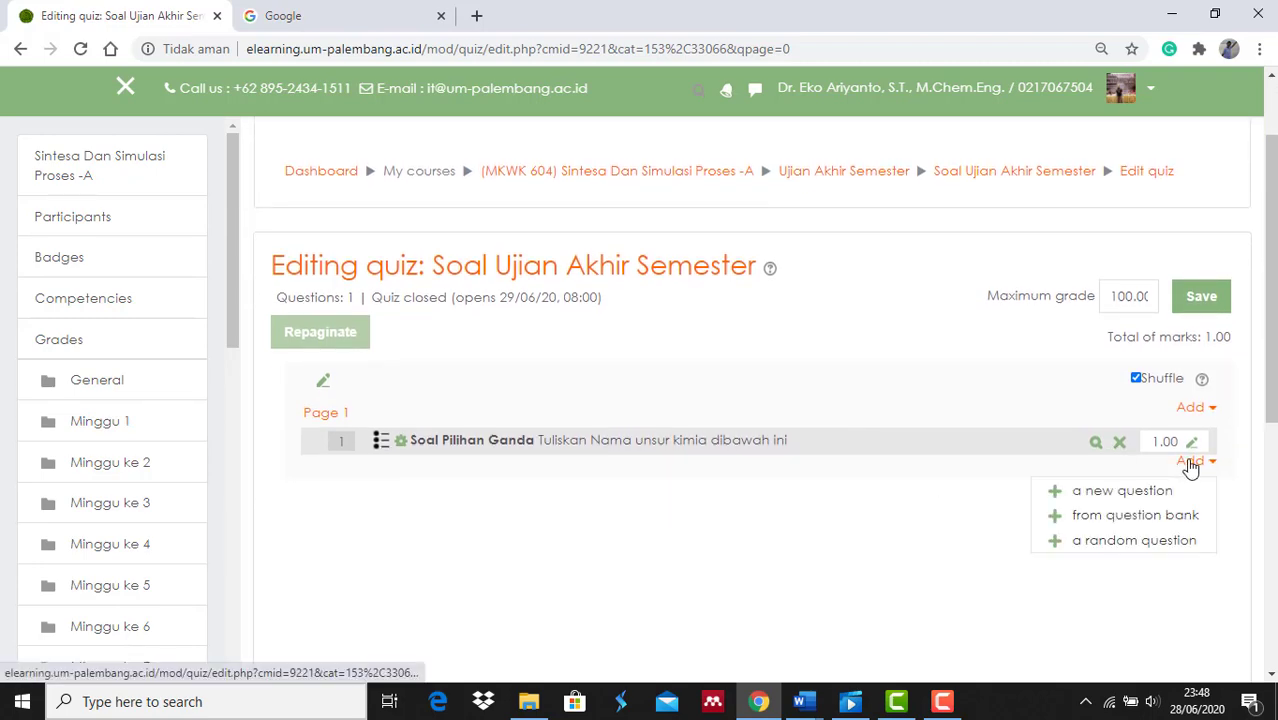
left_click(1143, 492)
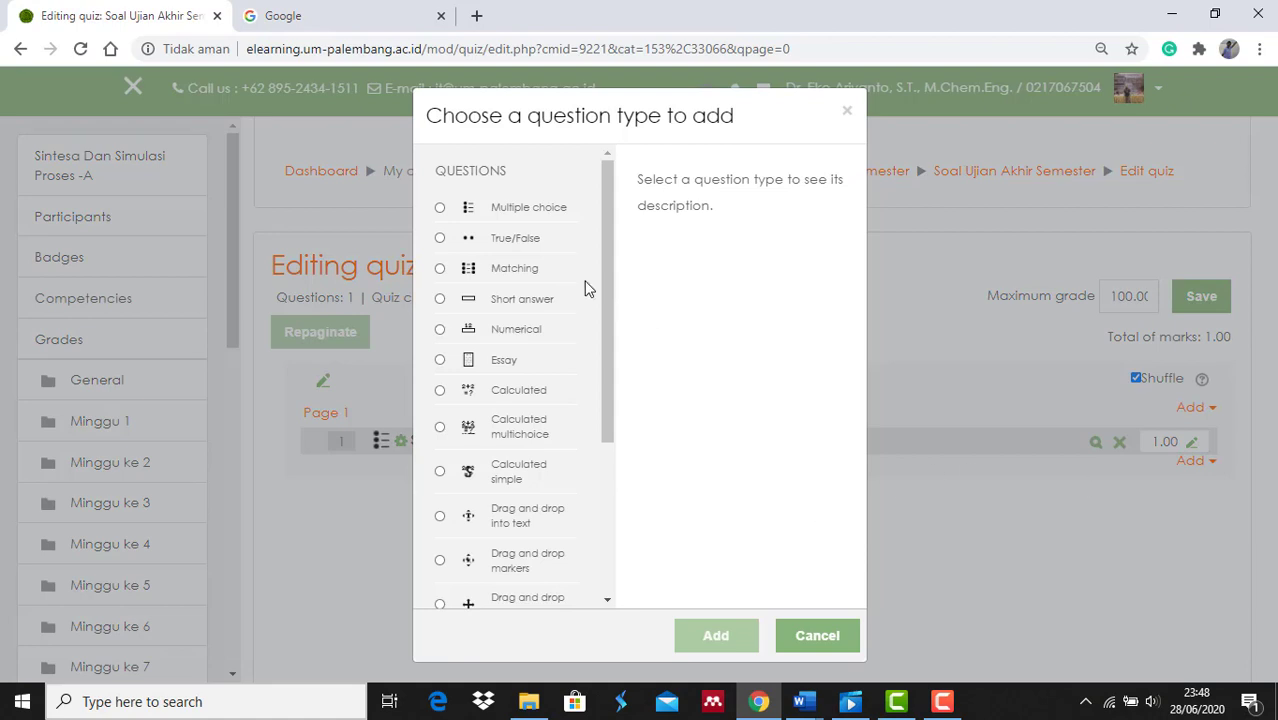
left_click(440, 239)
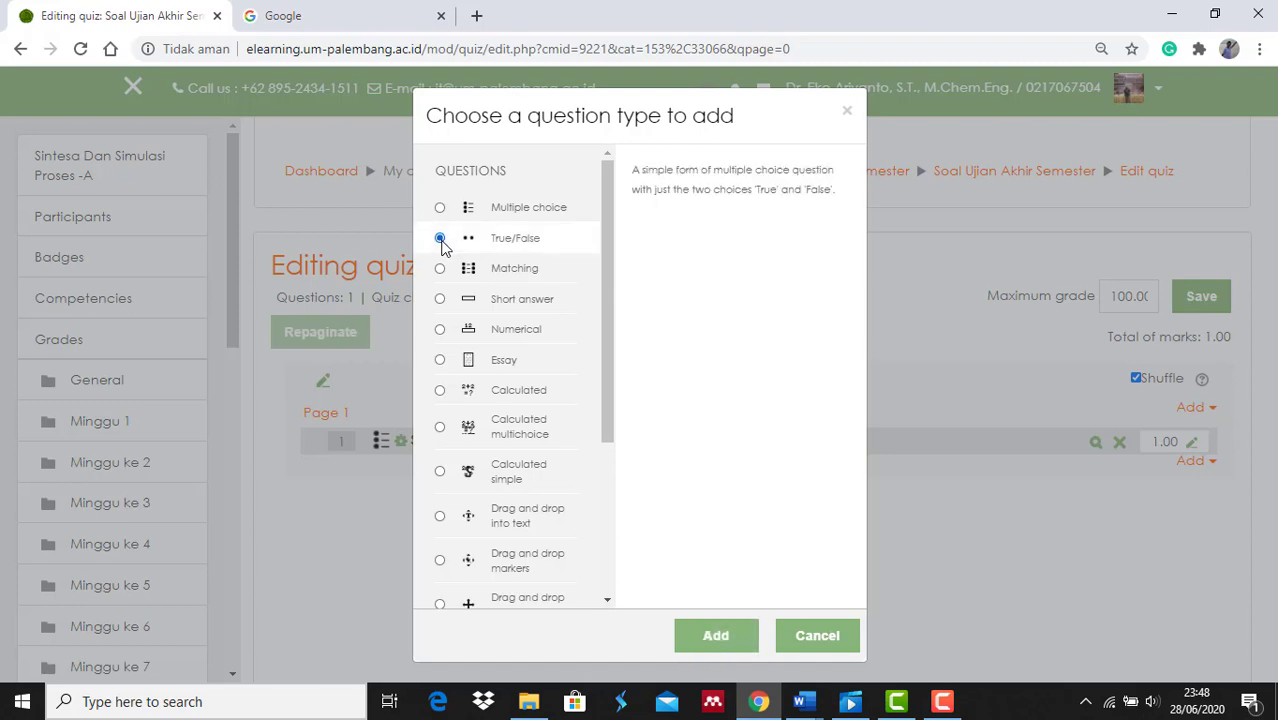
left_click(717, 638)
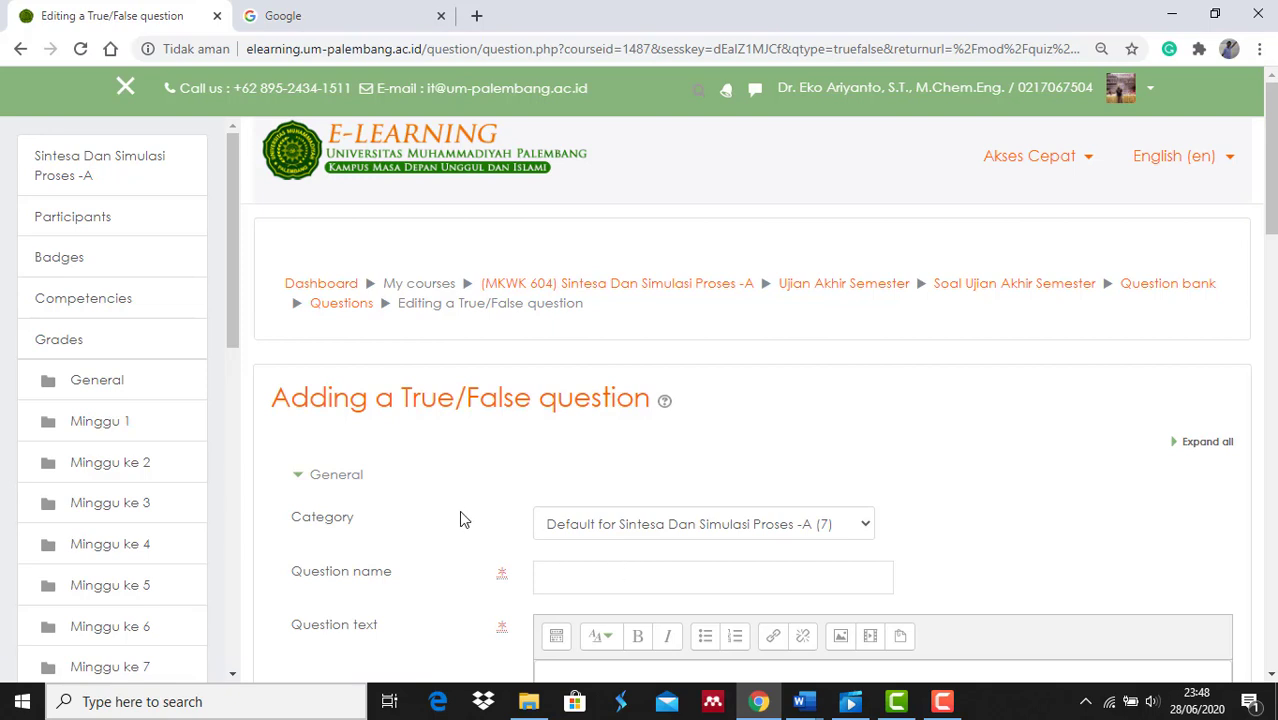
Step: Copy "Nama Usur kimia dibawah ini adalah Etanol?" from the Soal 1 Word document and paste it as the True/False question text in the browser
scroll(461, 517, "down", 3)
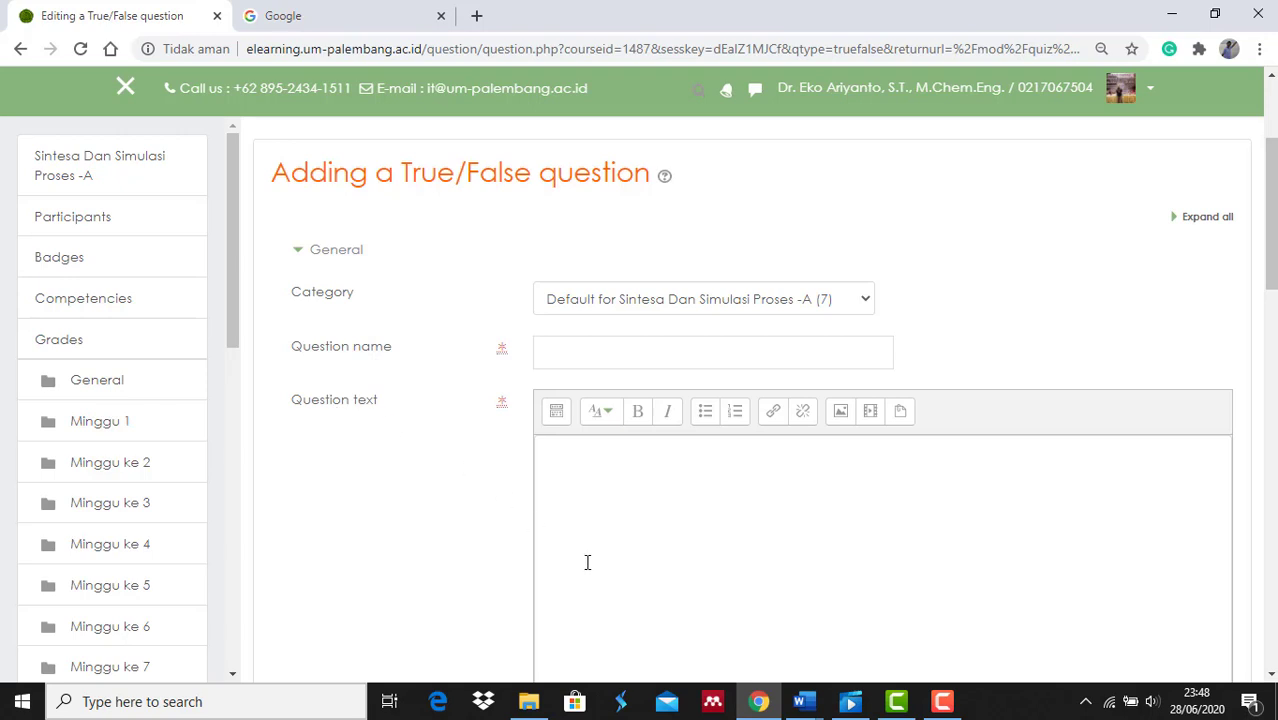
left_click(808, 706)
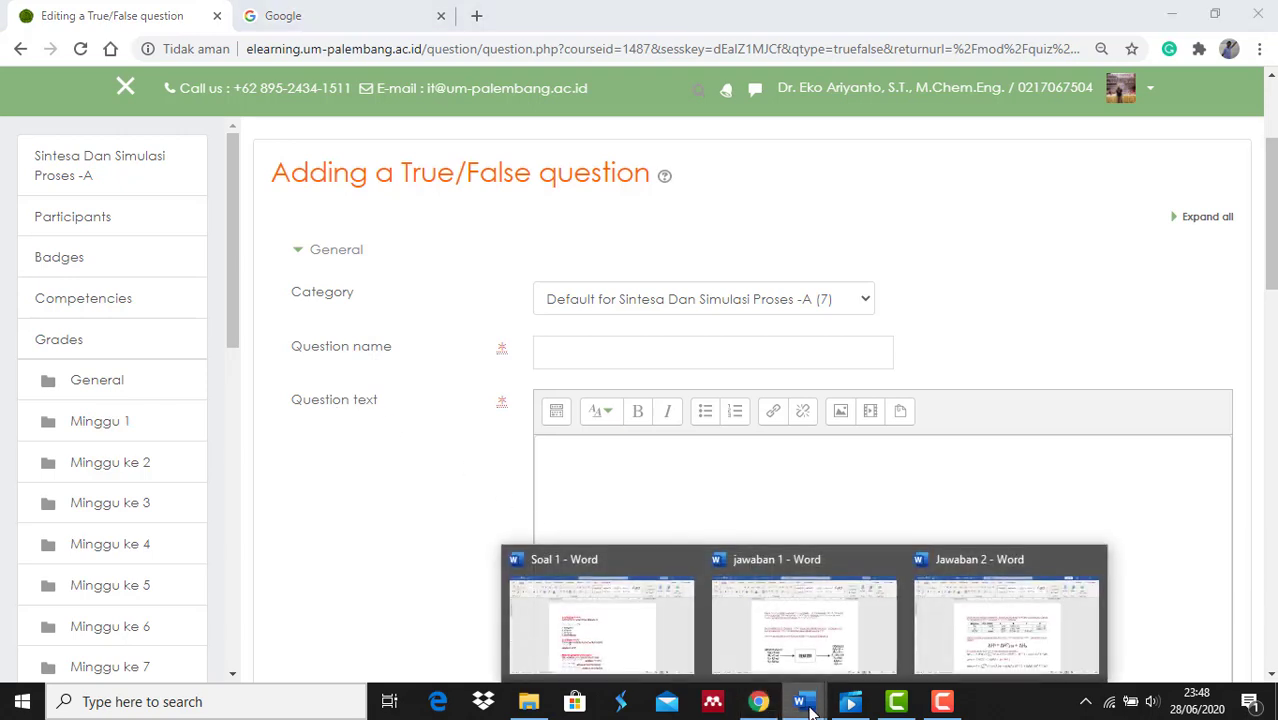
left_click(633, 642)
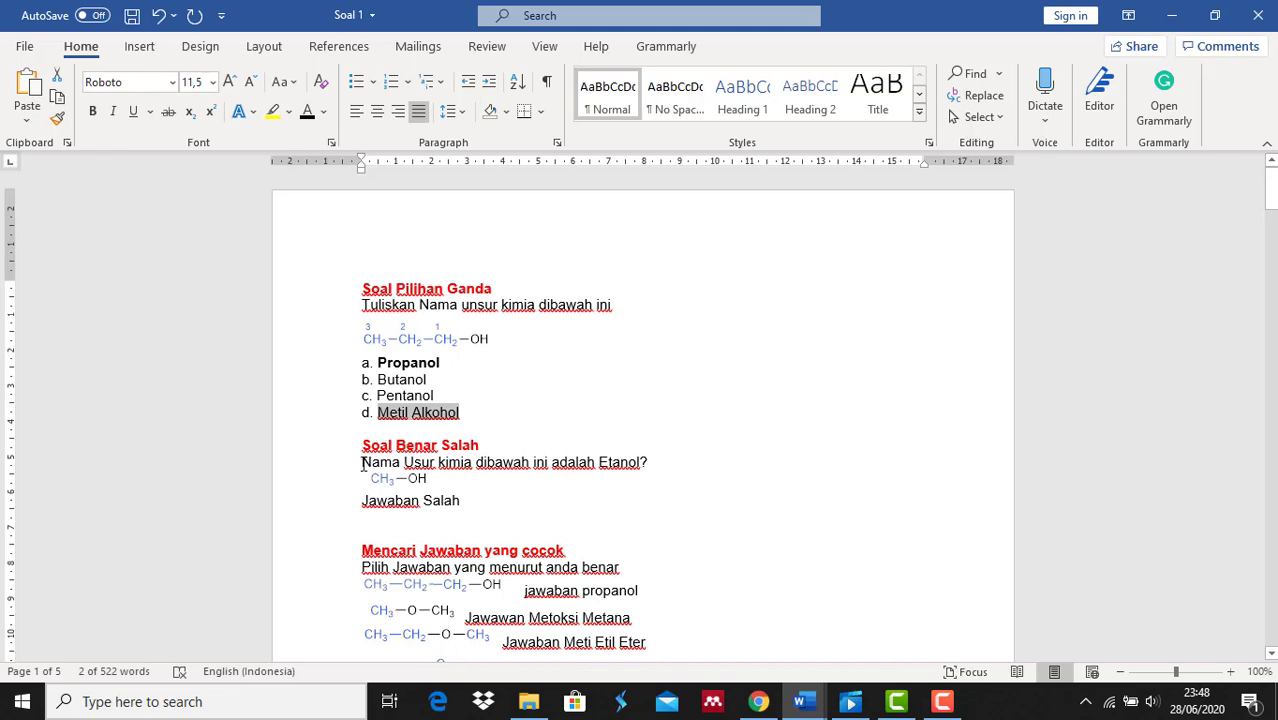
left_click_drag(362, 462, 655, 463)
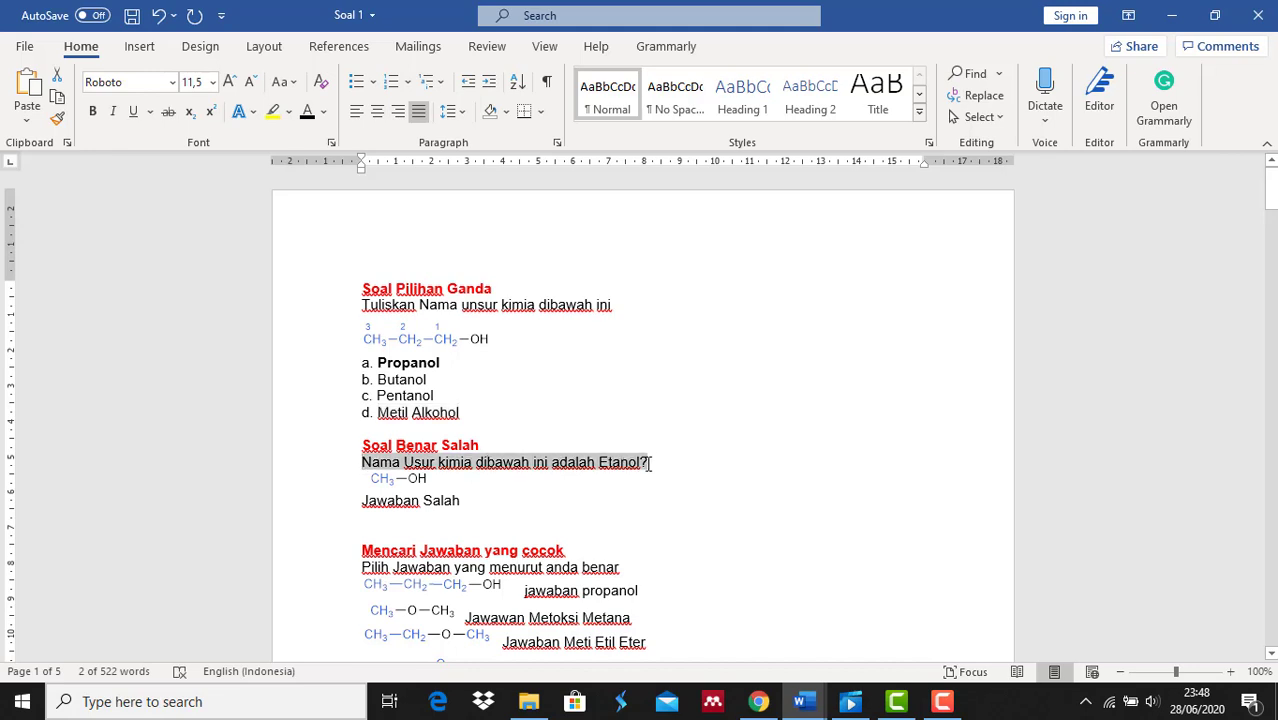
left_click(65, 104)
left_click(757, 706)
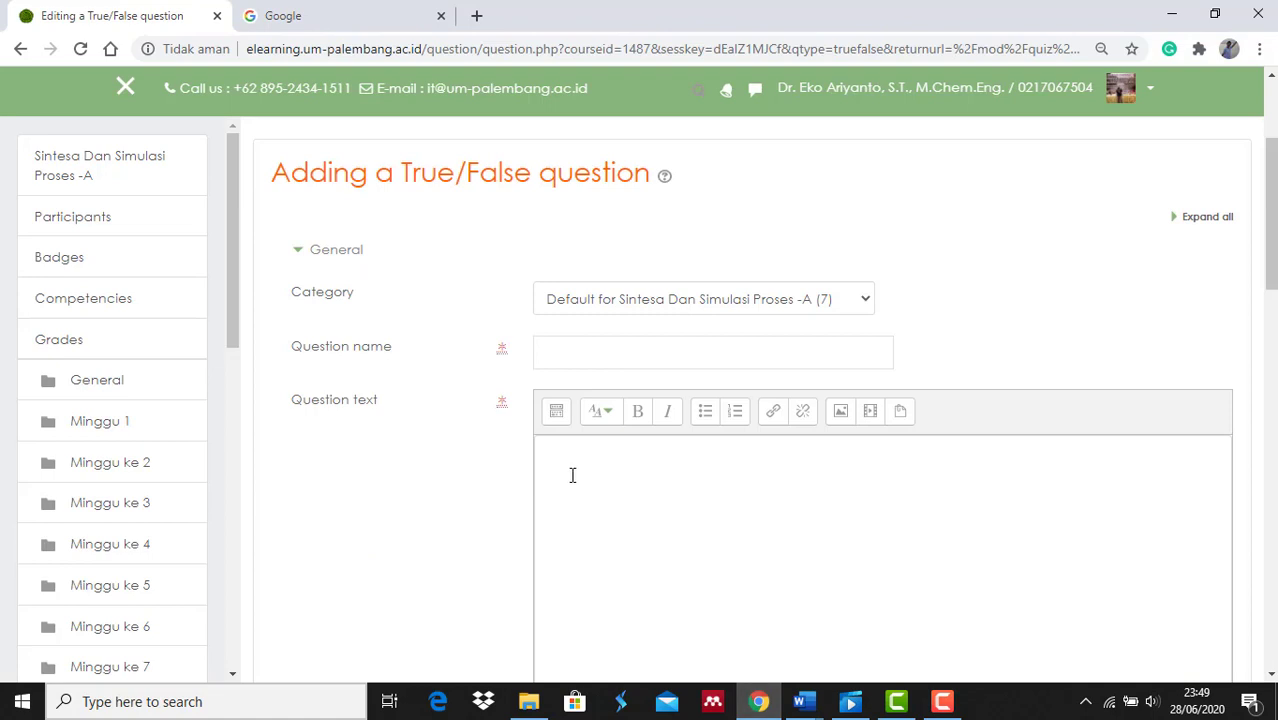
left_click(572, 475)
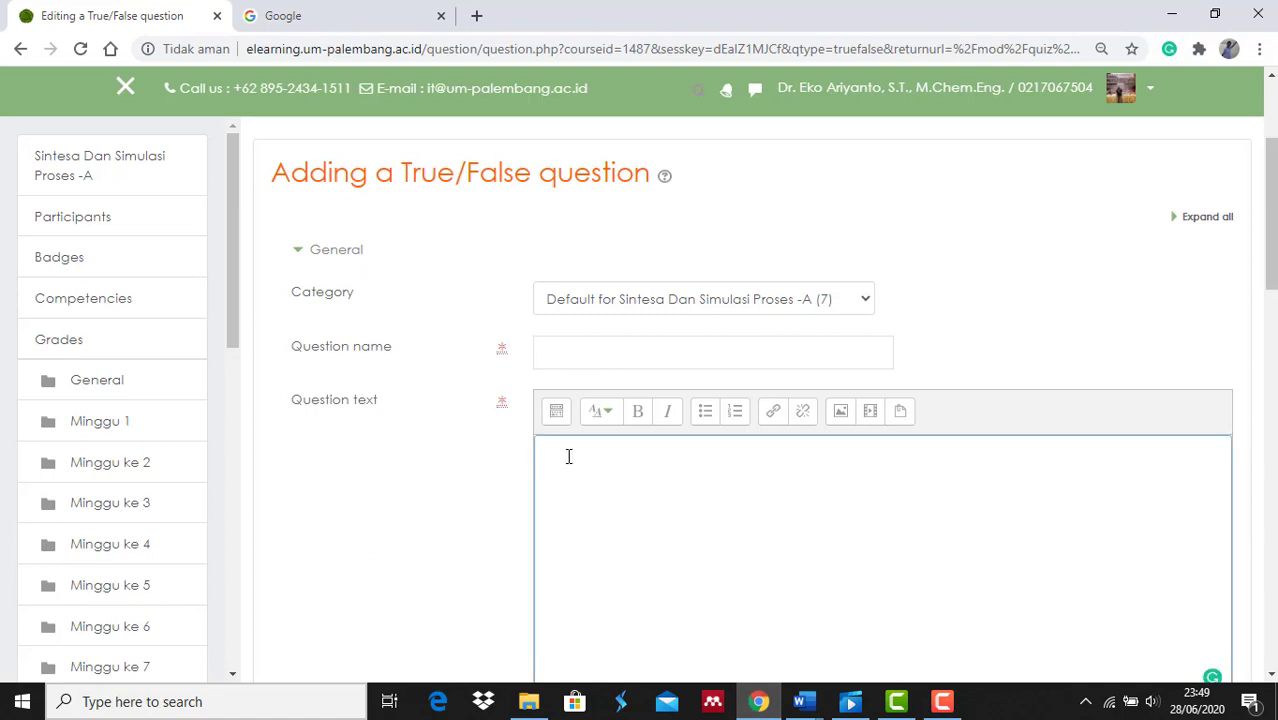
right_click(568, 456)
left_click(607, 313)
Step: Name the True/False question "Jawab Pertanyaan ini Benar Atau Salah"
left_click(573, 357)
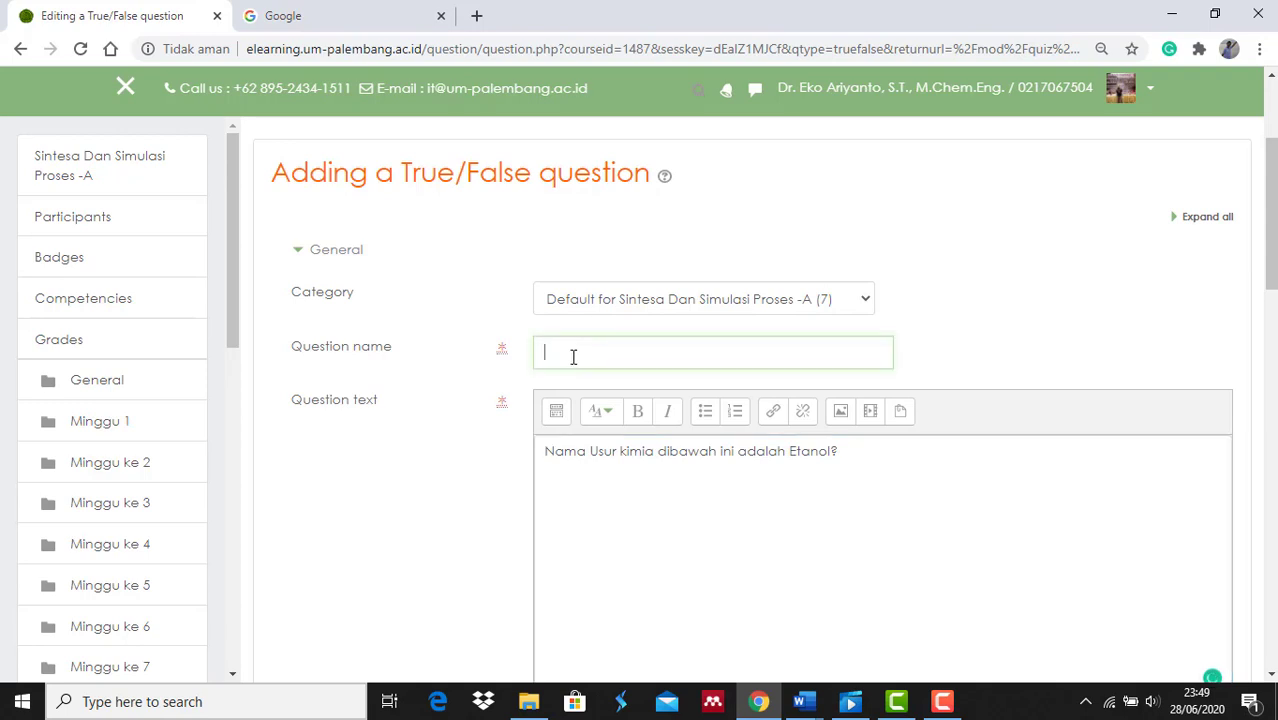
type("Benar Ata Salah")
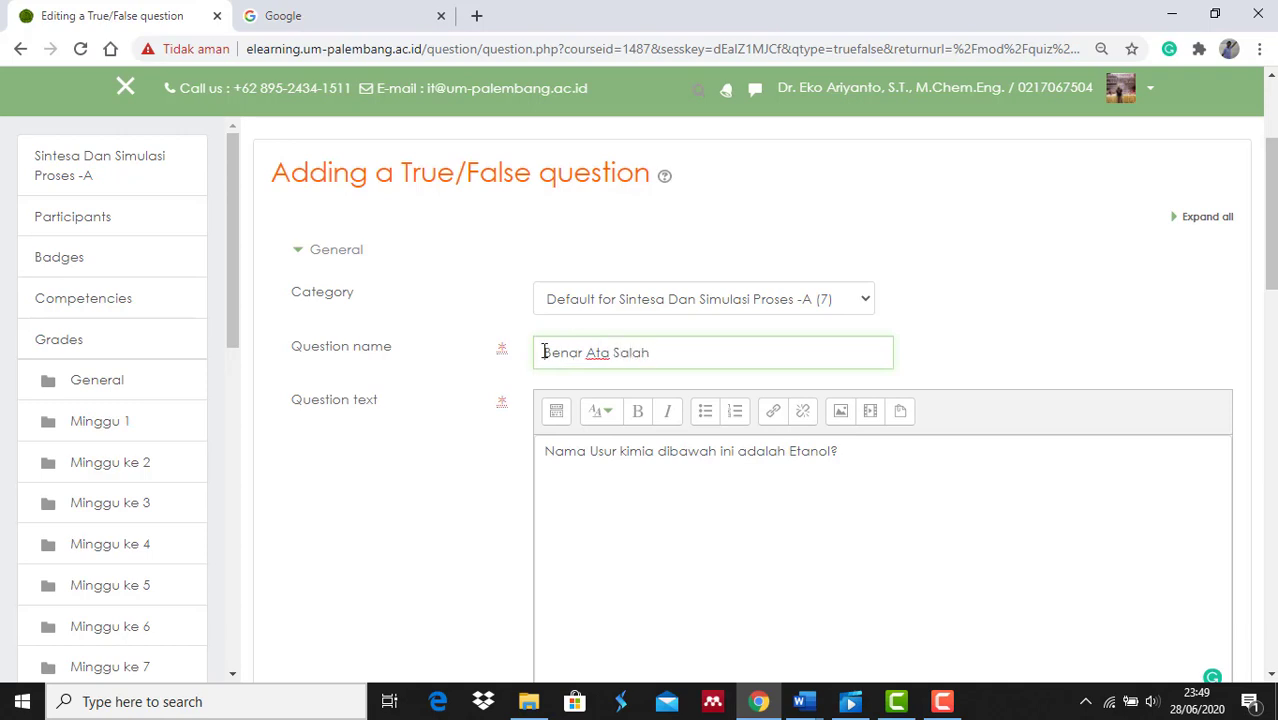
left_click(542, 352)
type("Soal")
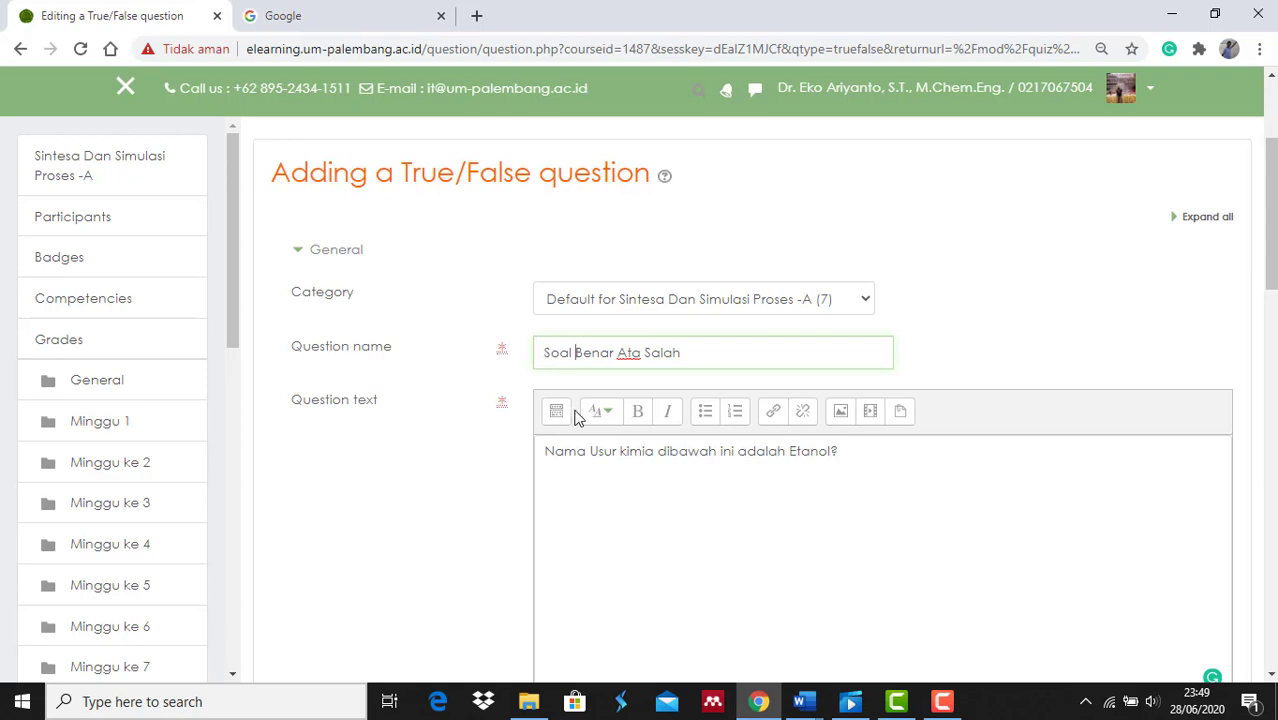
key("BackSpace")
key("BackSpace")
key("BackSpace")
key("BackSpace")
key("BackSpace")
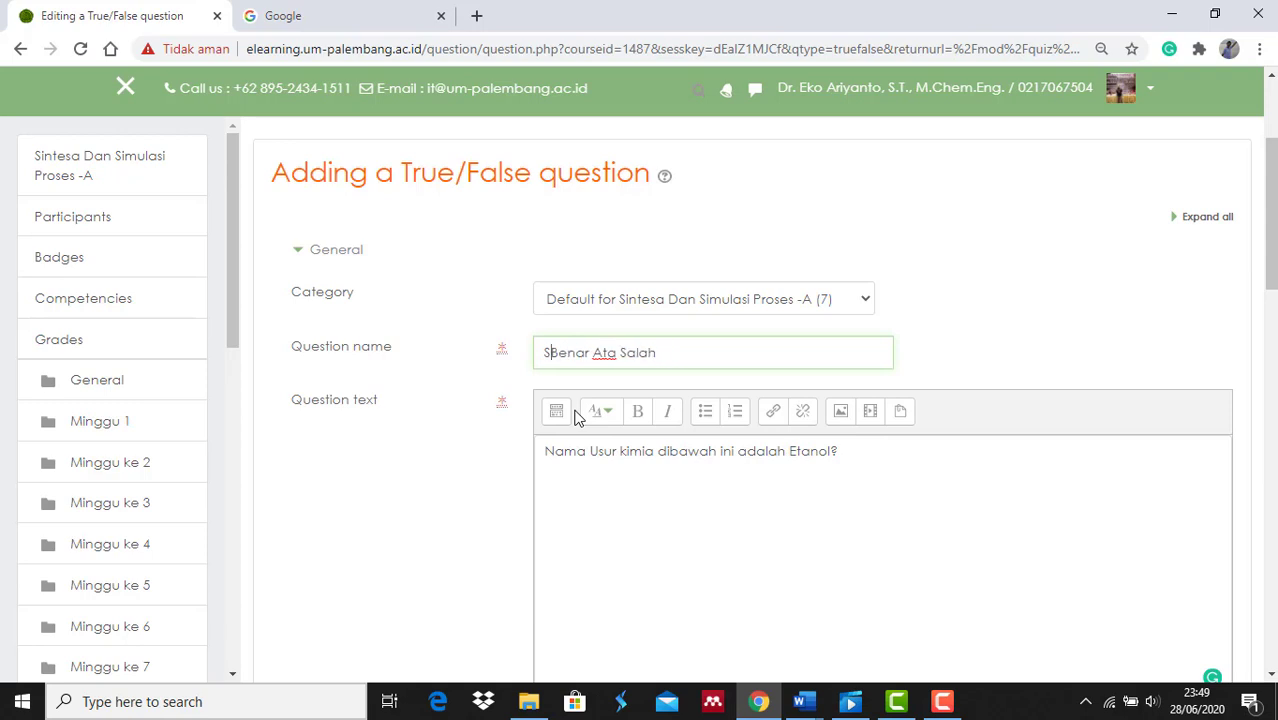
type("Jawab ")
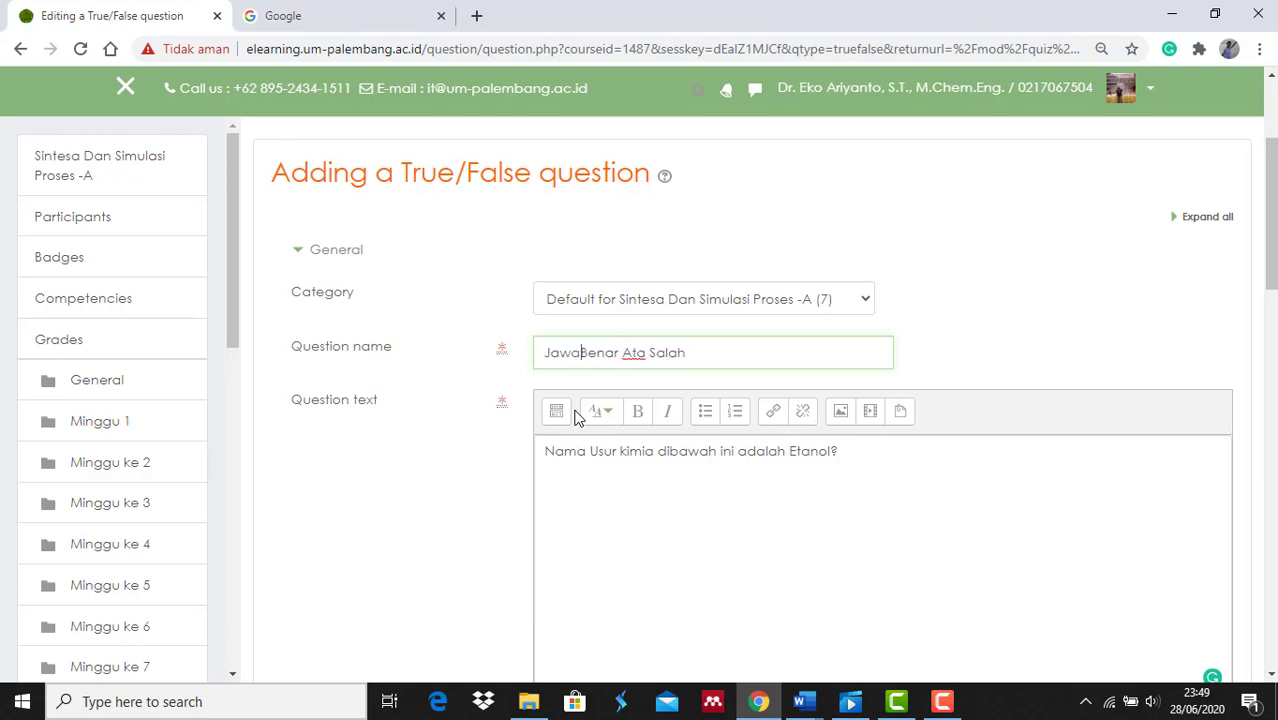
type("Pertanya")
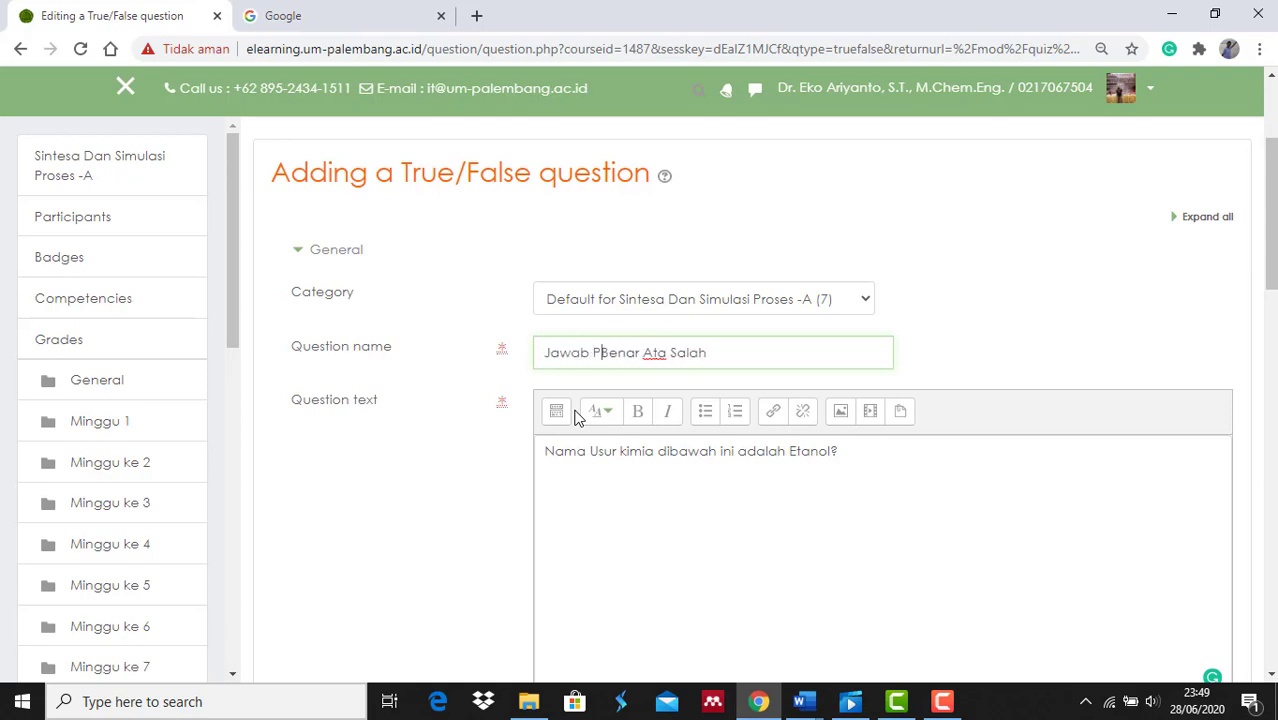
type("an ini")
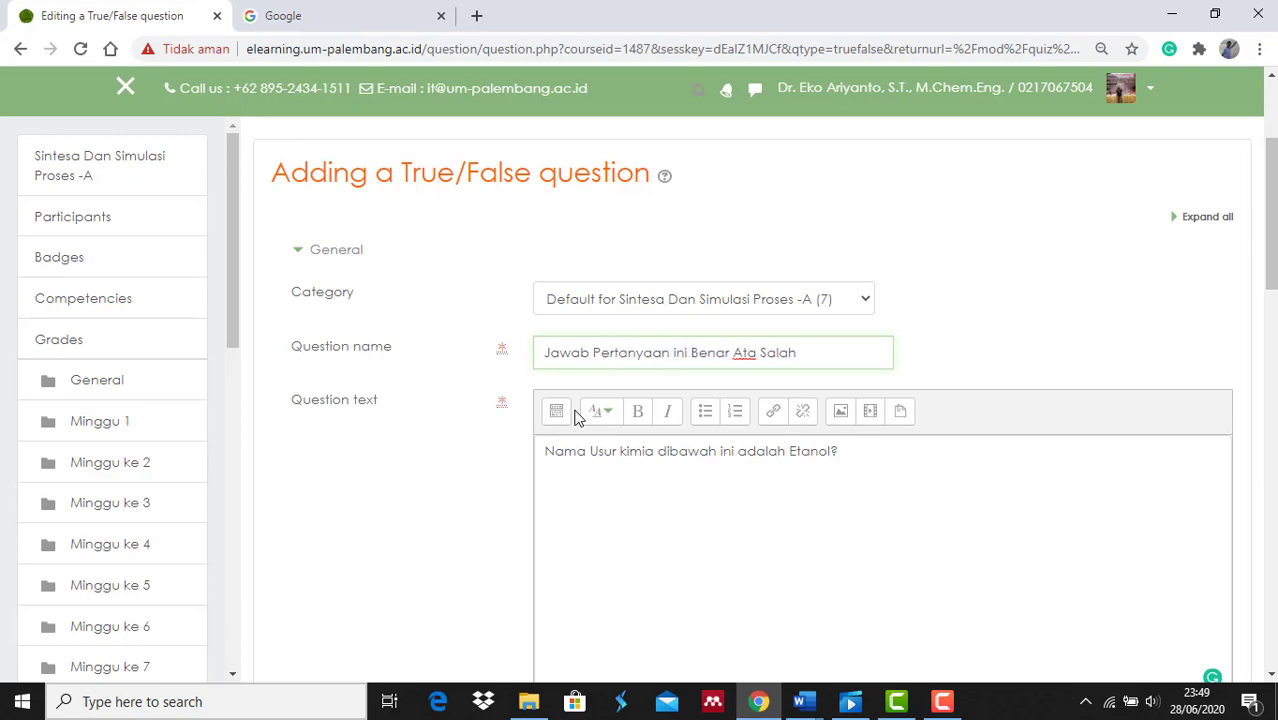
left_click(758, 353)
type("u")
Step: Copy the CH3–OH structure picture from the Soal 1 Word document and paste it below the True/False question text in the browser
mouse_move(812, 708)
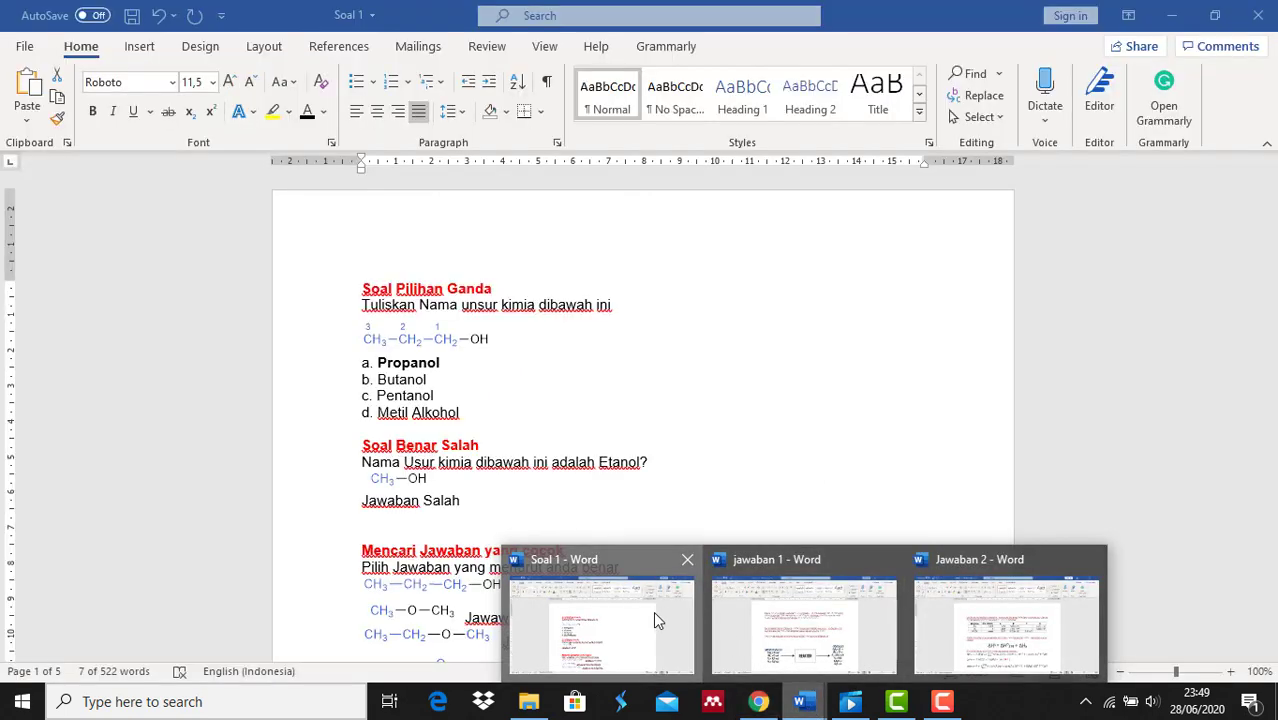
left_click(653, 611)
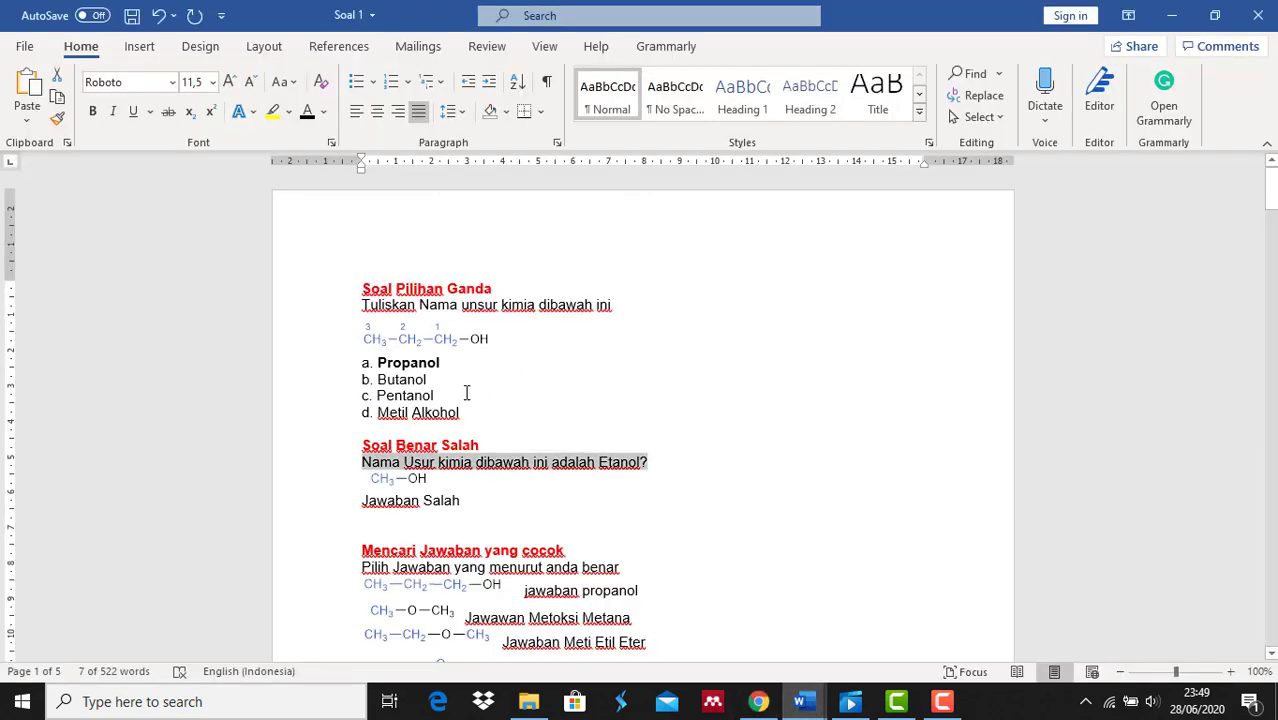
left_click(417, 479)
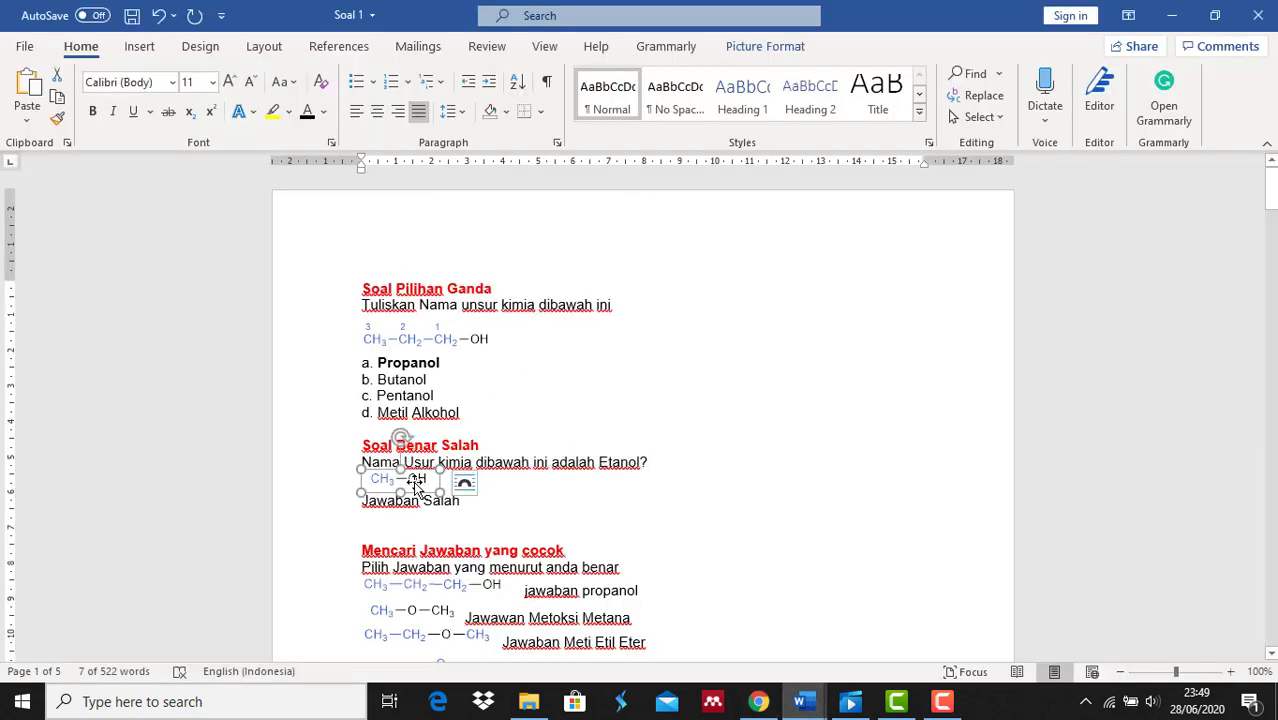
left_click(57, 97)
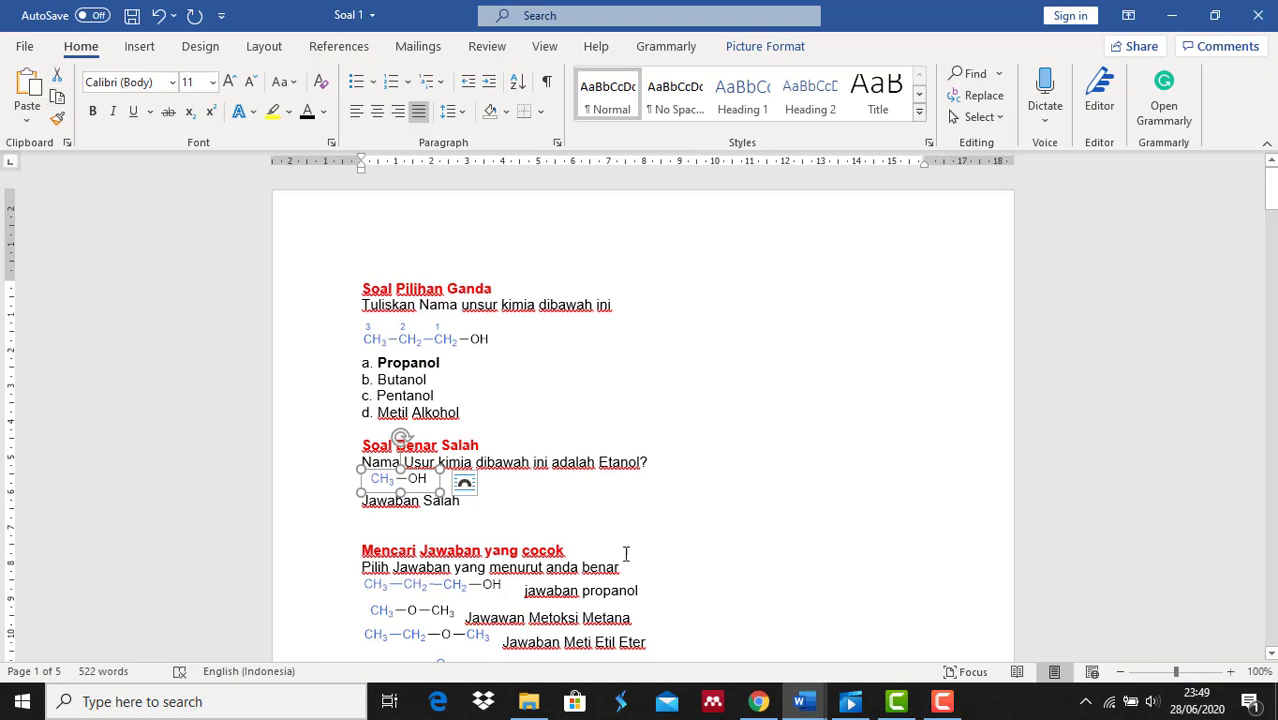
left_click(758, 701)
left_click(645, 481)
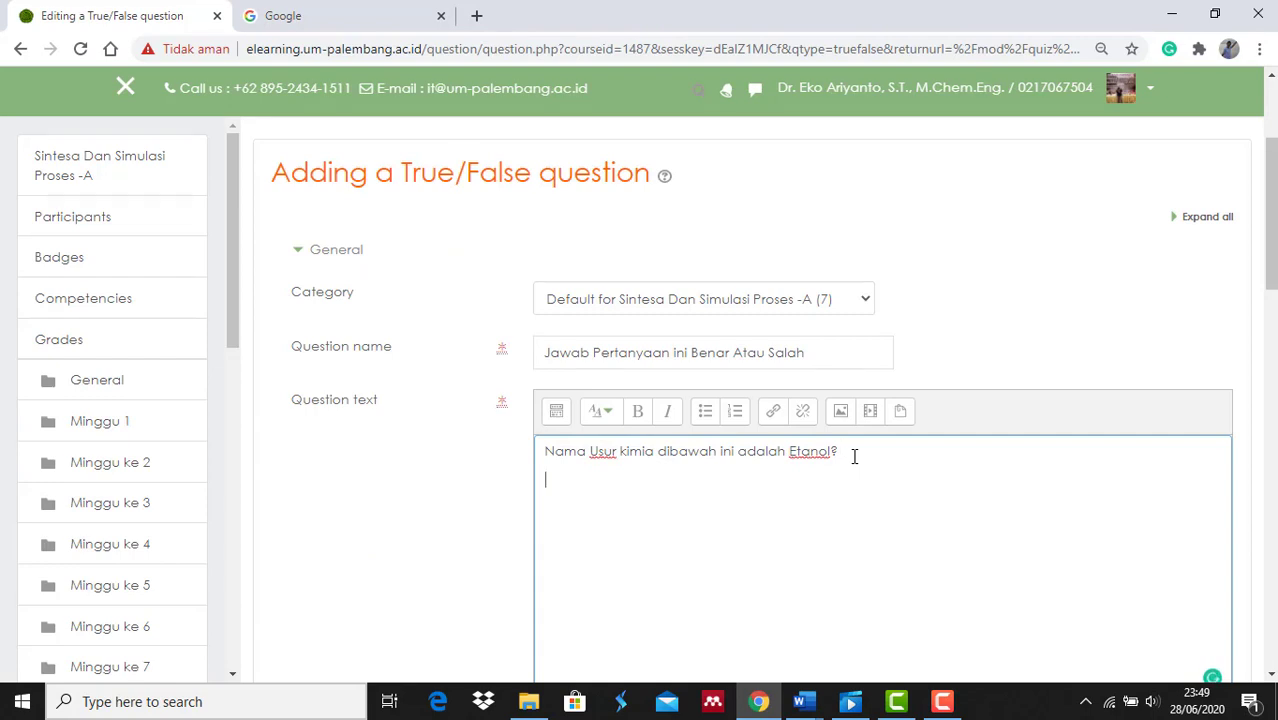
right_click(606, 483)
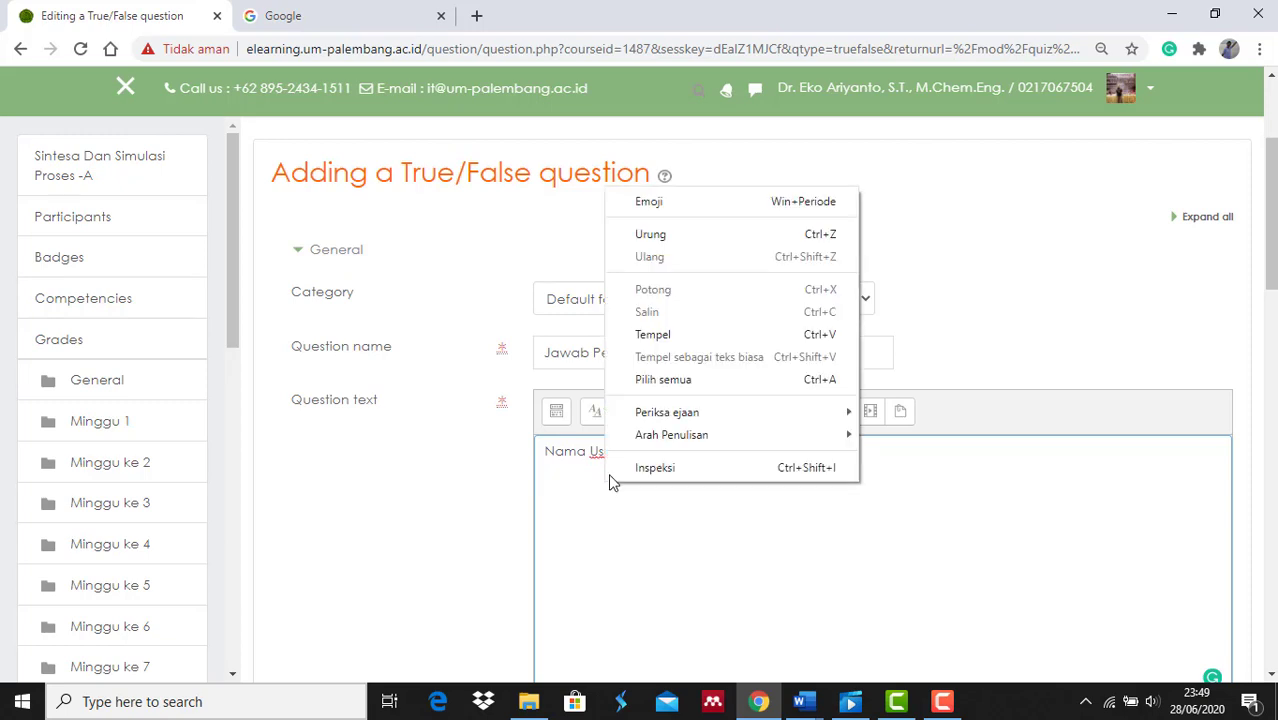
left_click(669, 334)
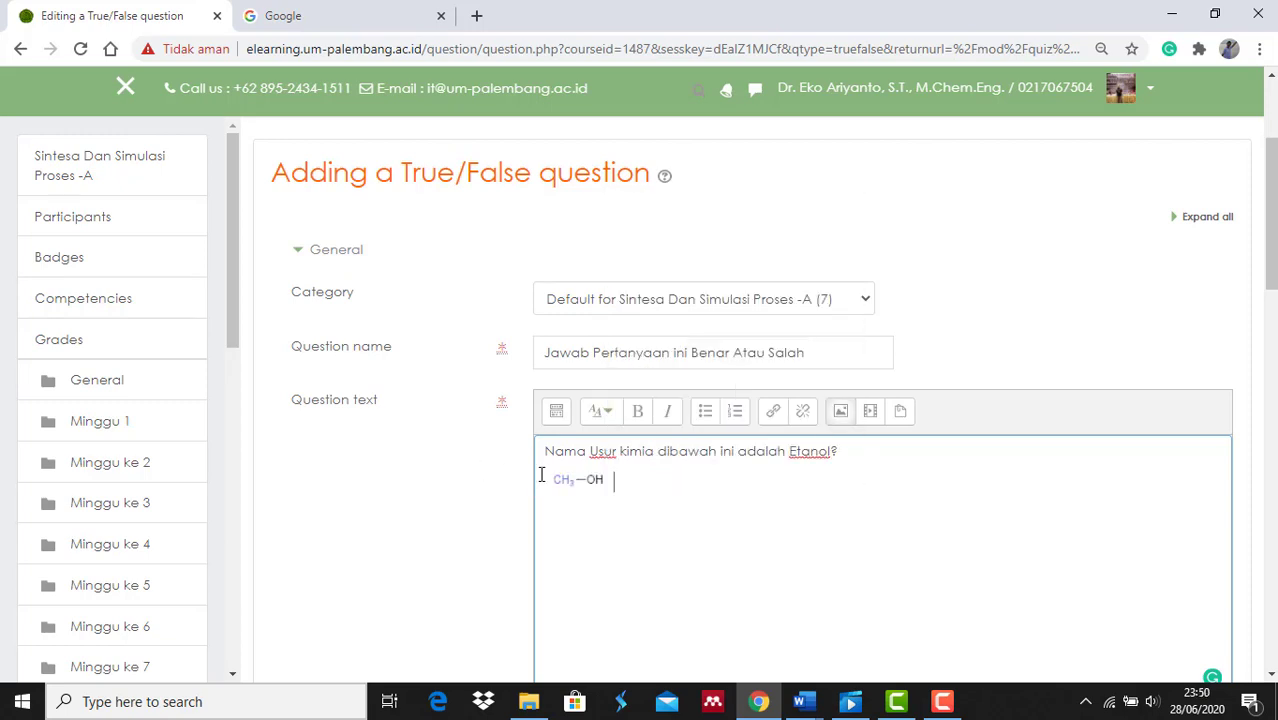
key("Home")
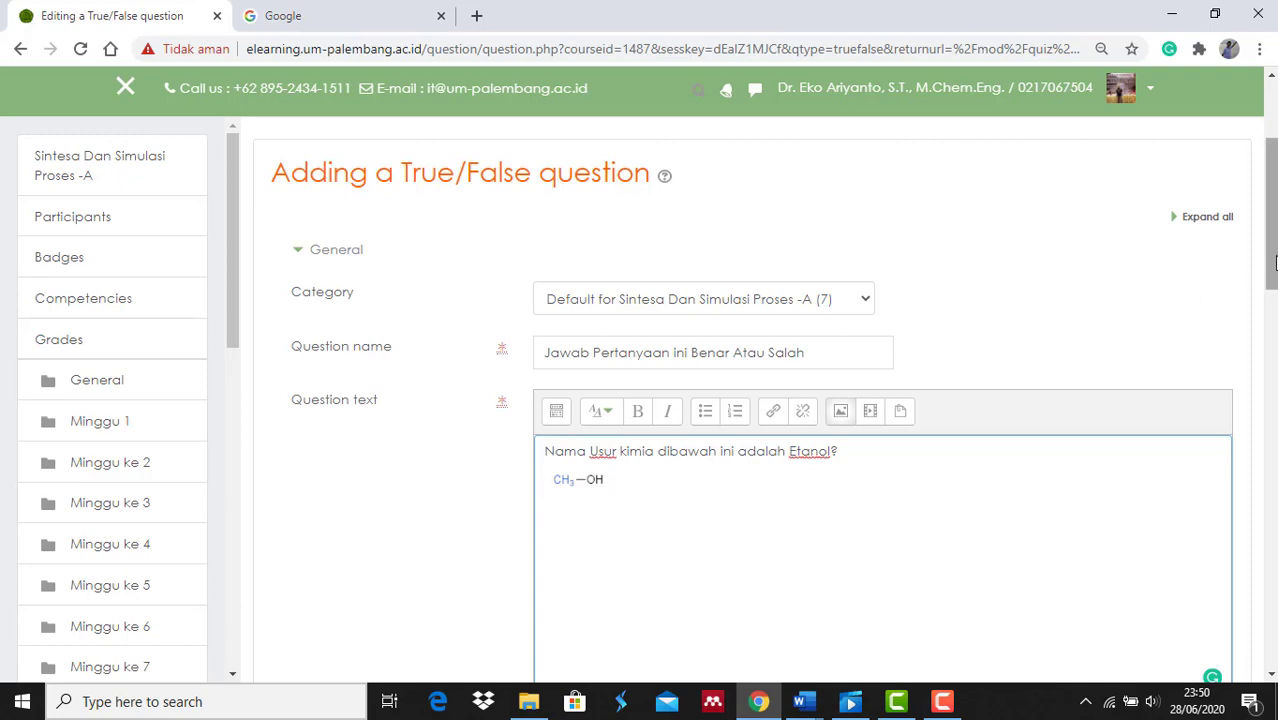
Step: Check the answer given under Soal Benar Salah in the Soal 1 Word document and set the question's correct answer to False
left_click_drag(1270, 268, 1264, 338)
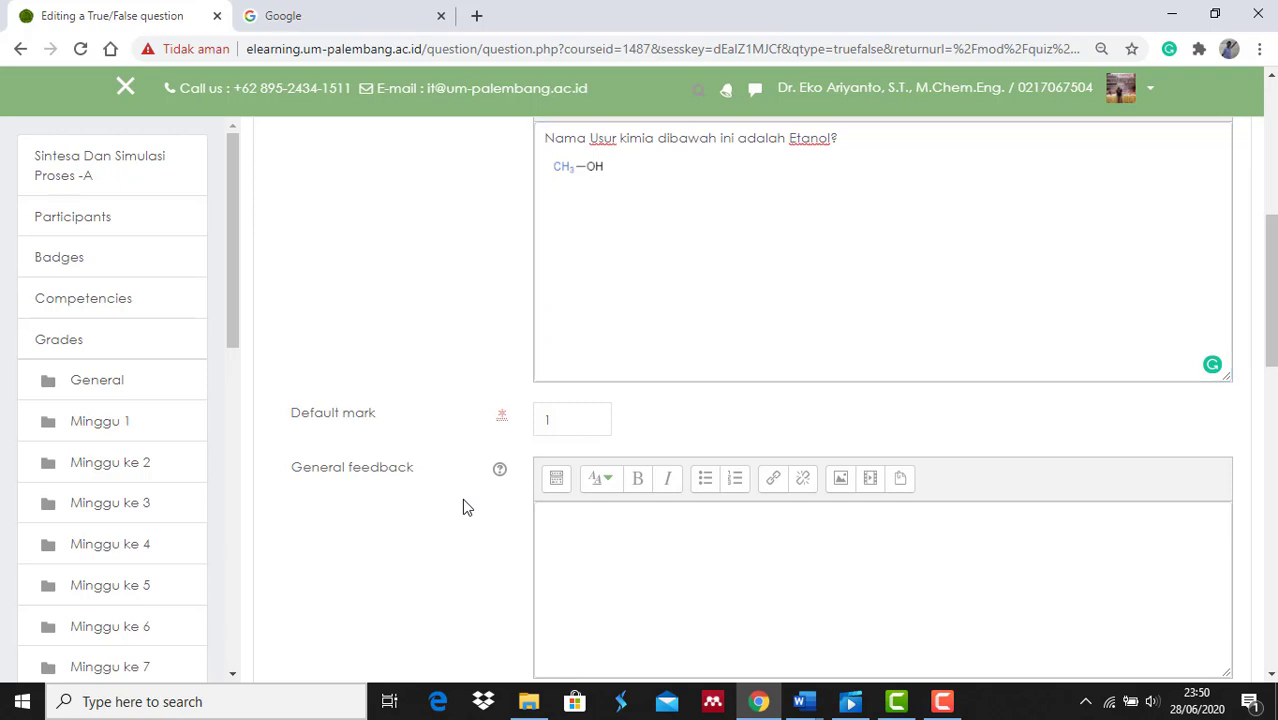
scroll(463, 501, "down", 3)
scroll(463, 502, "down", 1)
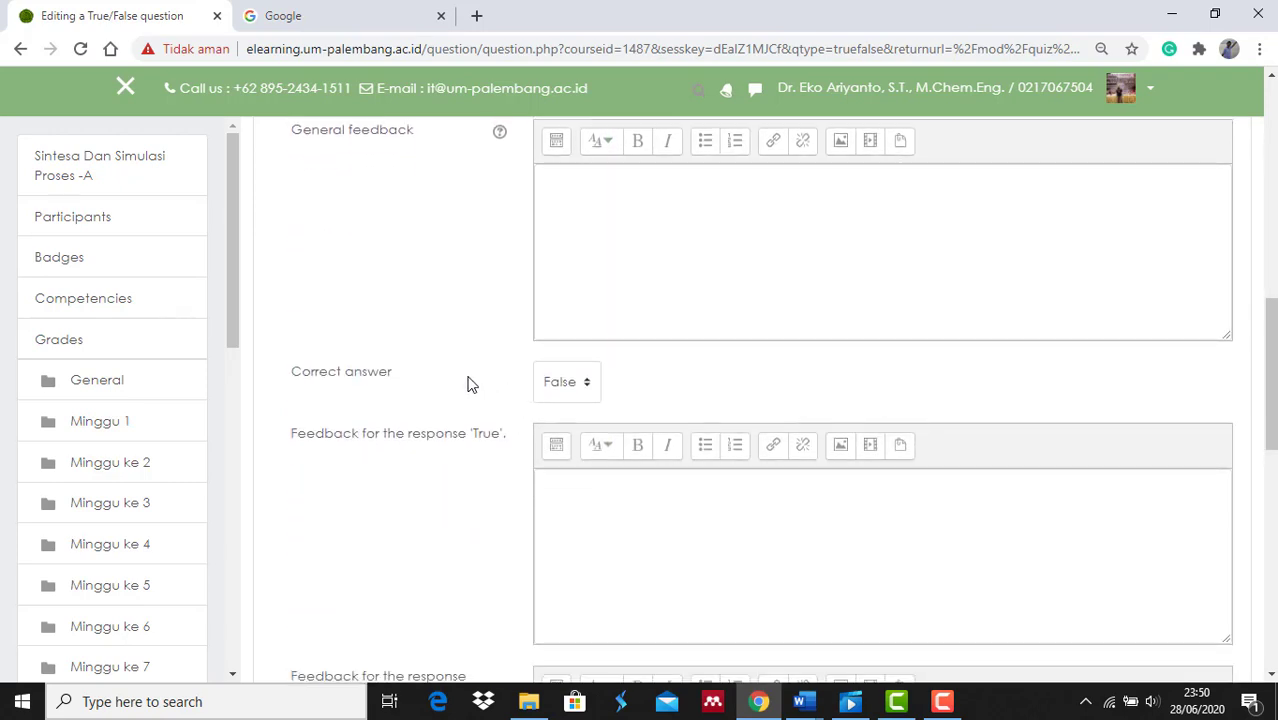
left_click(805, 700)
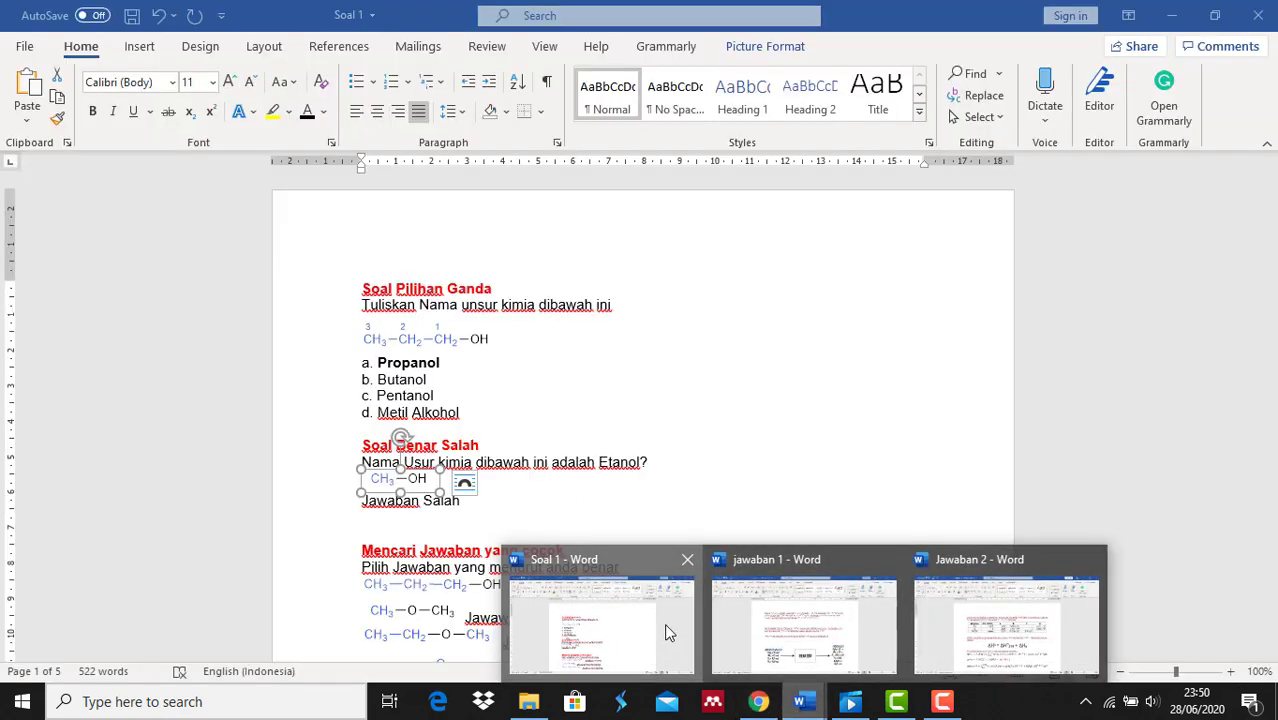
left_click(664, 623)
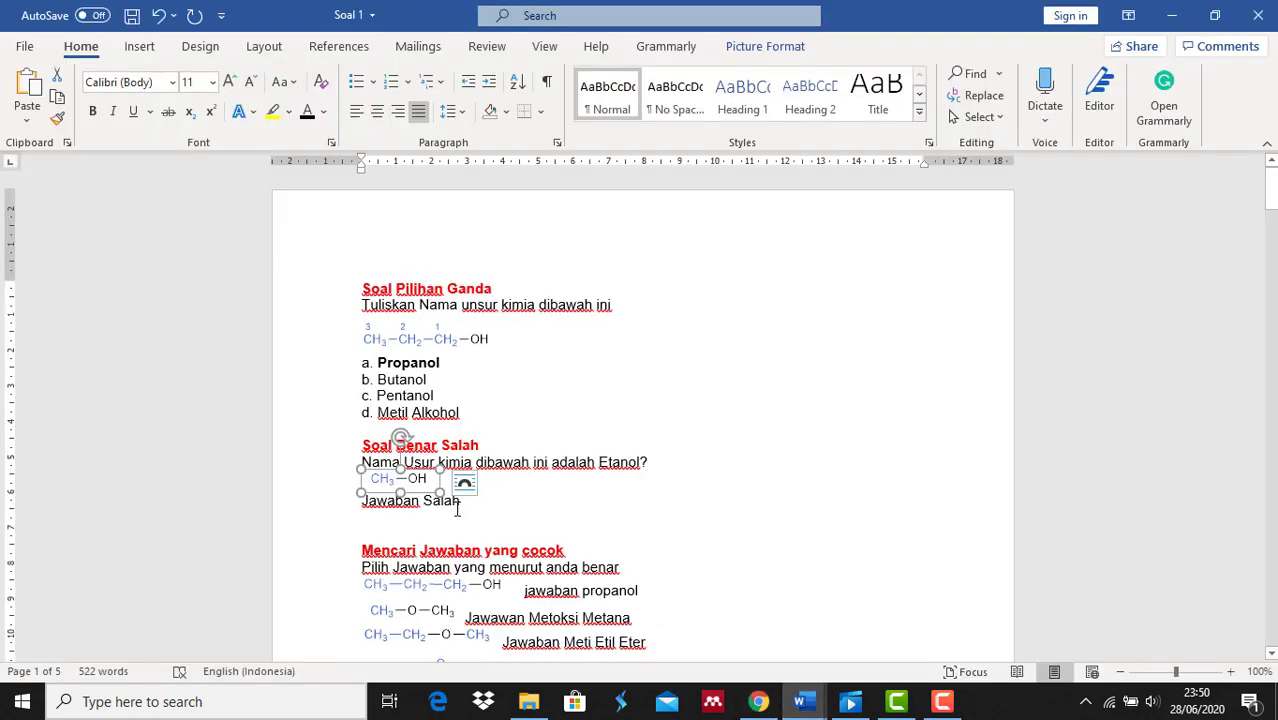
left_click(759, 701)
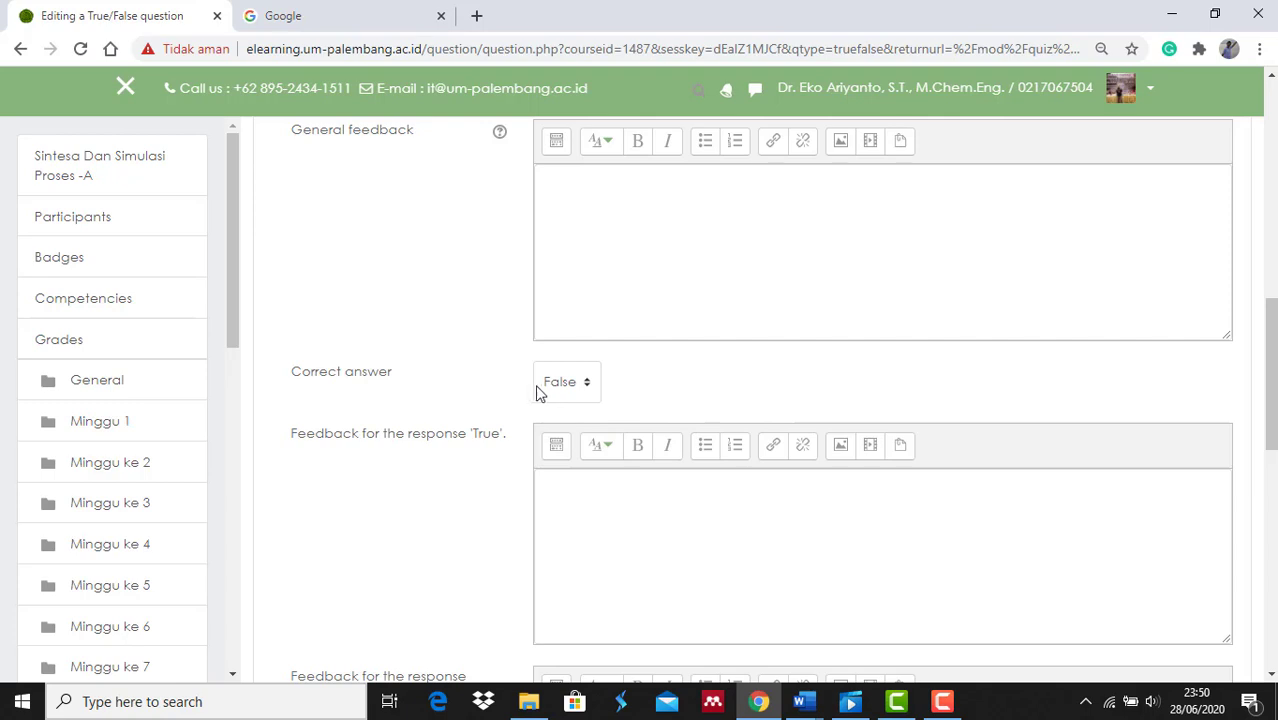
left_click(589, 384)
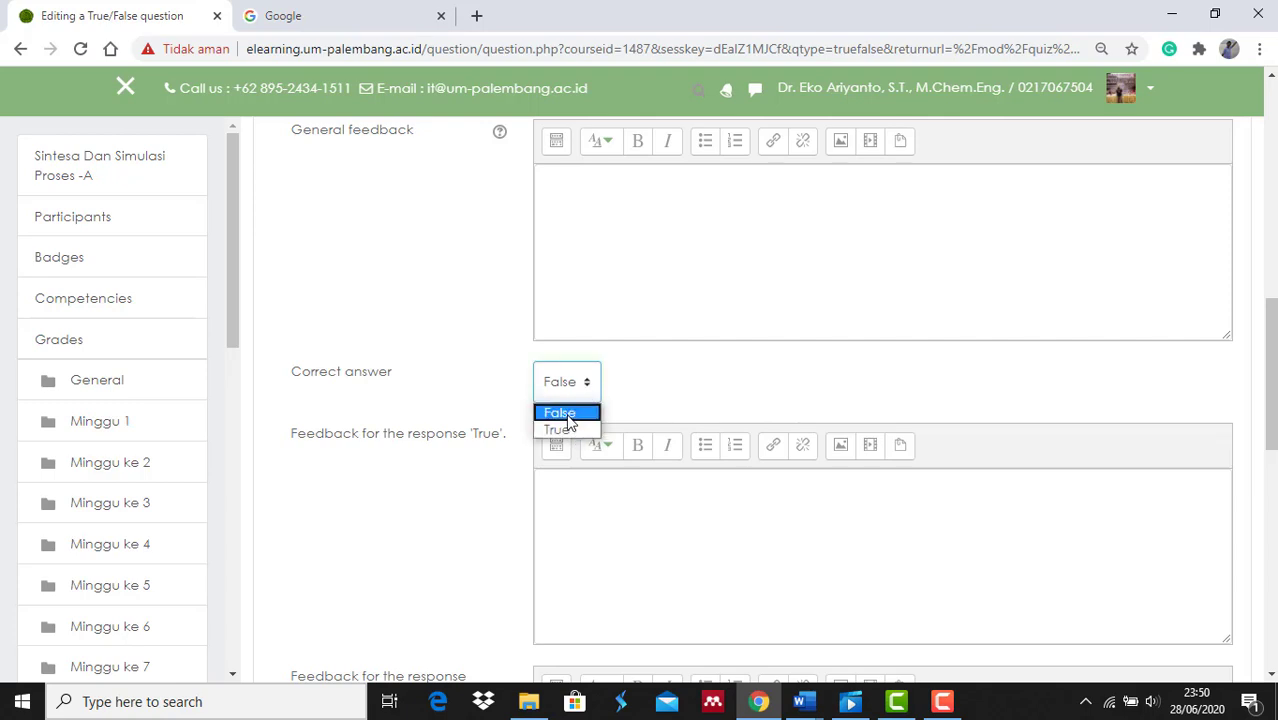
left_click(567, 417)
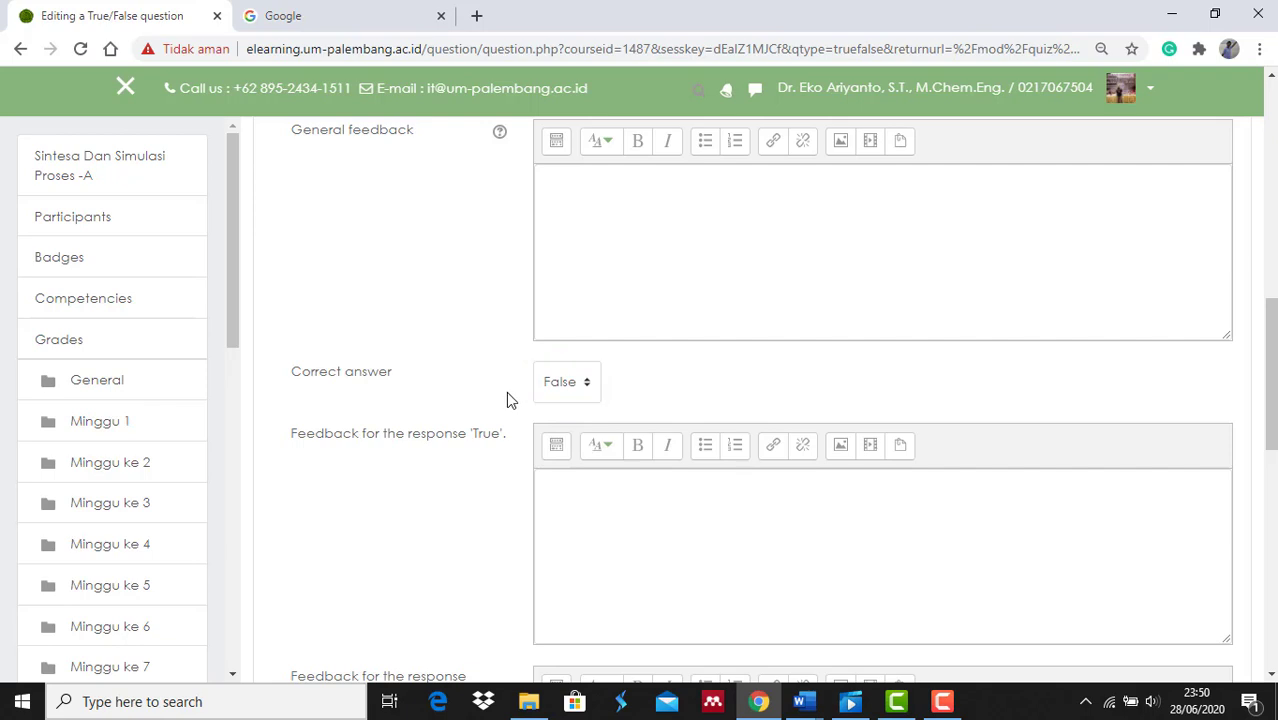
Step: Enter "Jawaban anda salah" as feedback for the response 'True' and "Jawaban anda benar" as feedback for the response 'False'
scroll(506, 391, "down", 1)
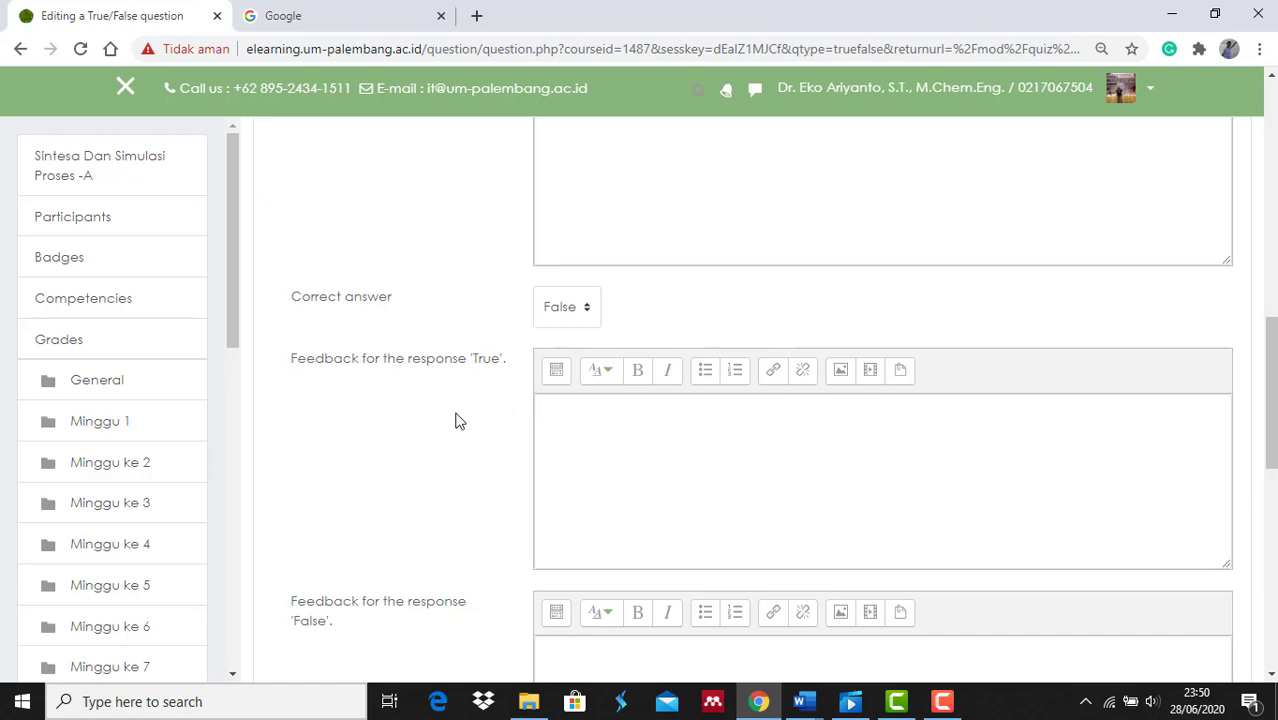
scroll(455, 420, "down", 1)
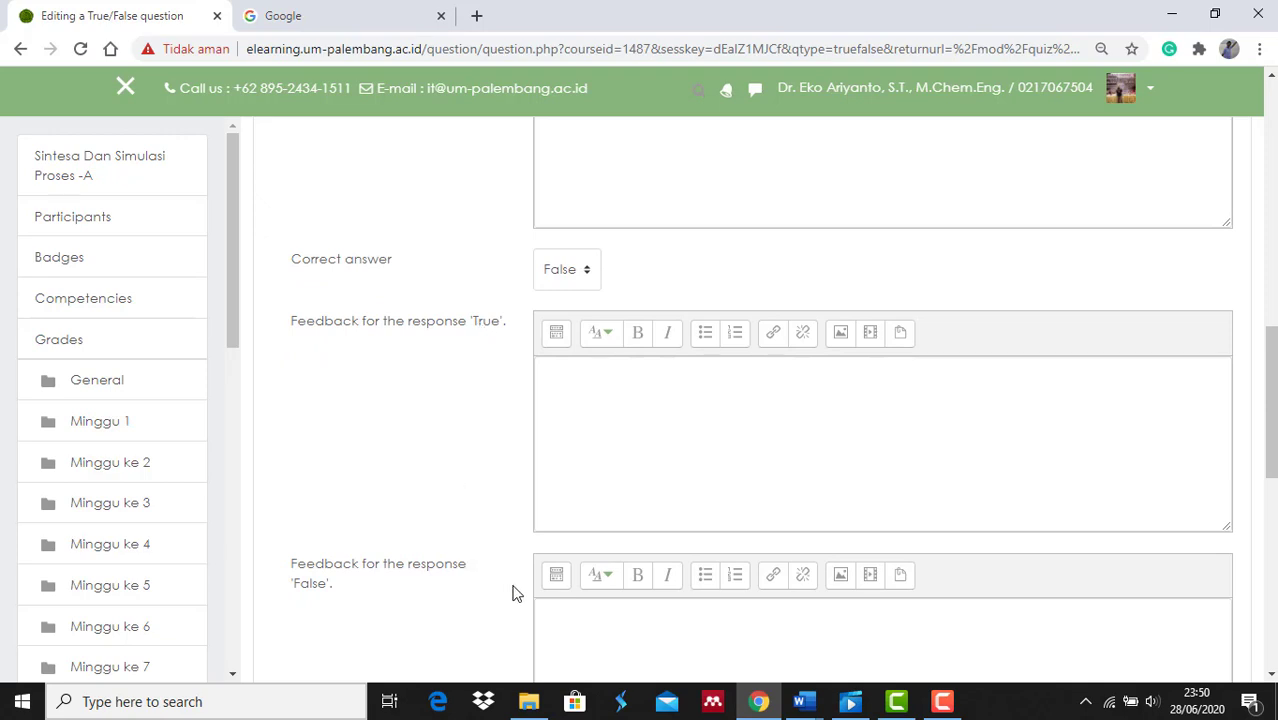
left_click(603, 375)
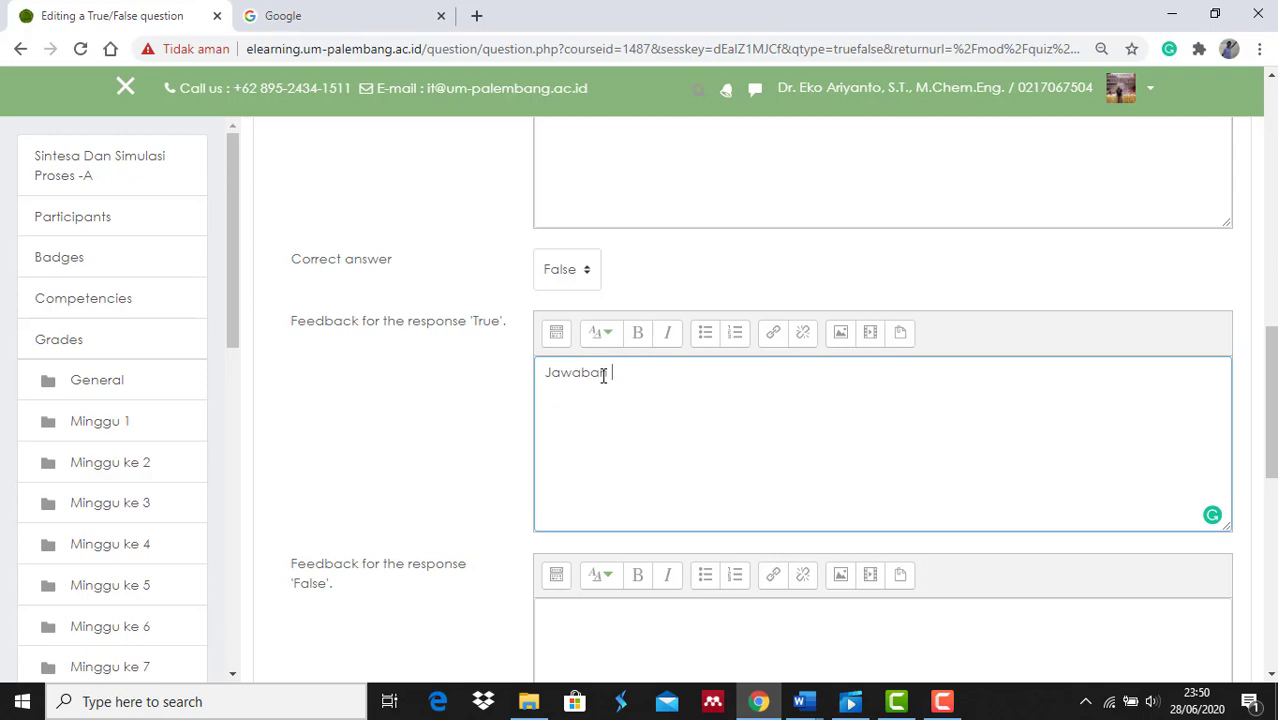
type("anda salah")
left_click(471, 390)
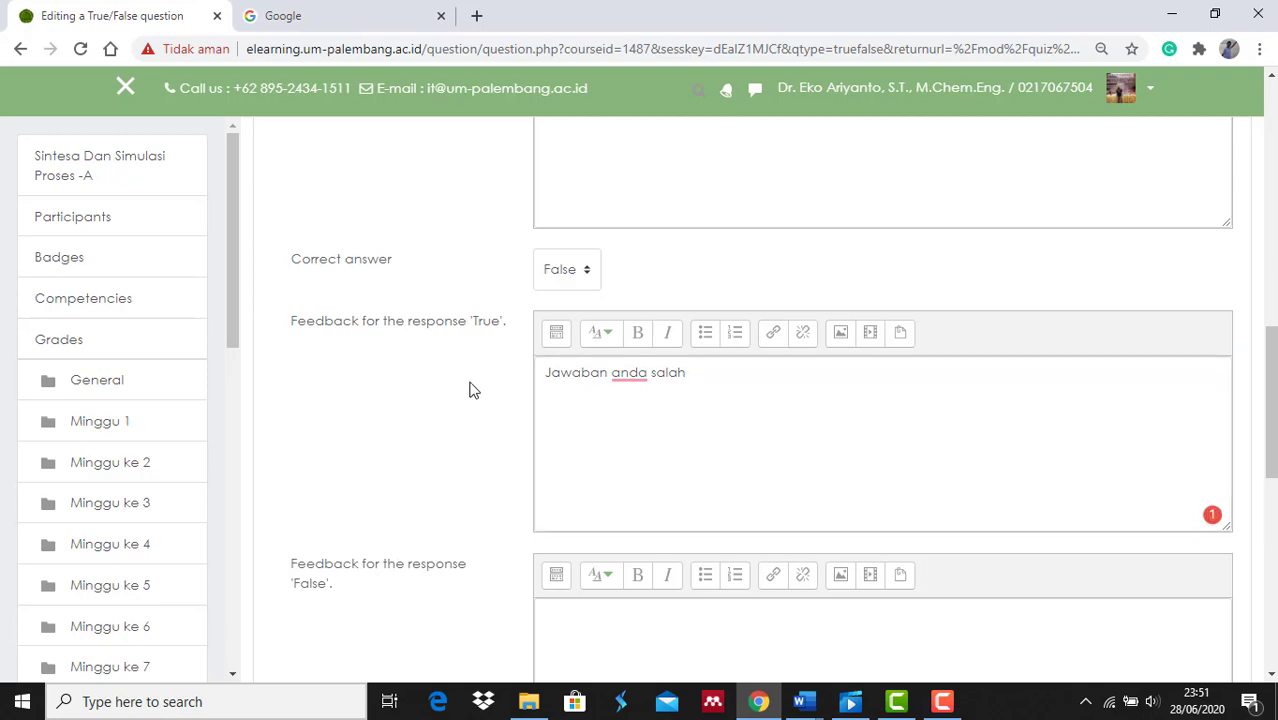
scroll(473, 390, "down", 1)
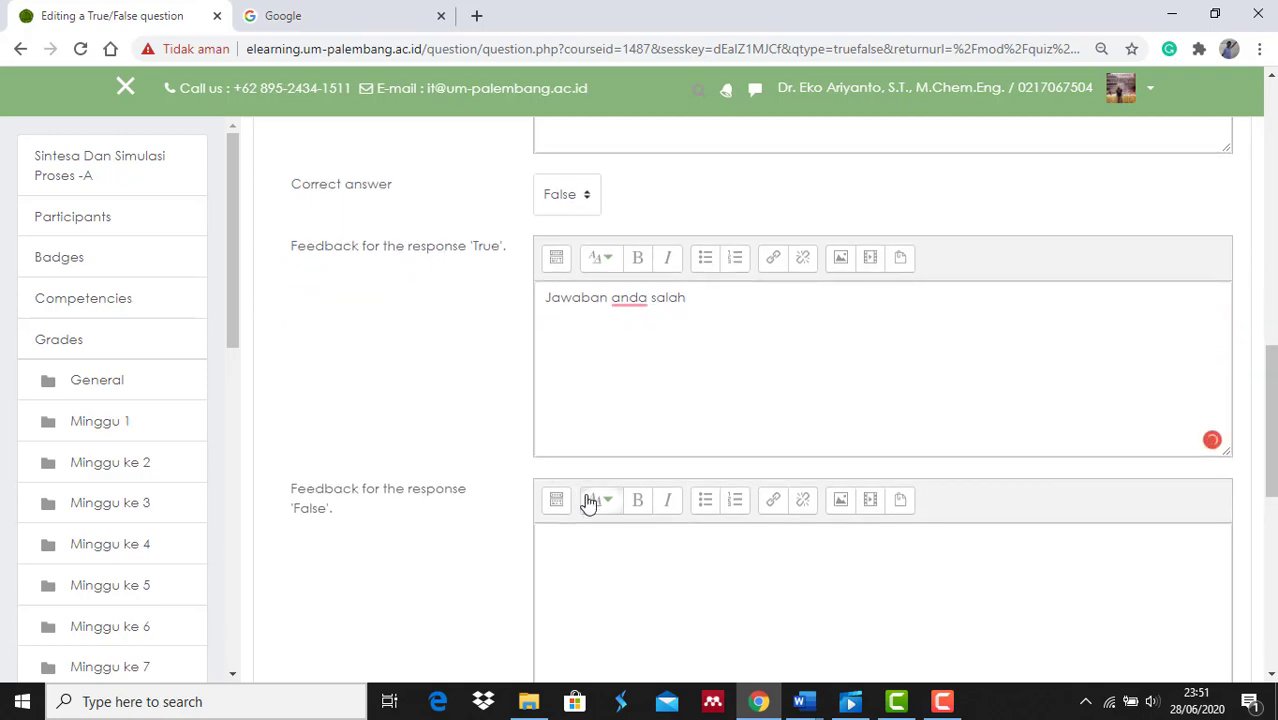
left_click(570, 544)
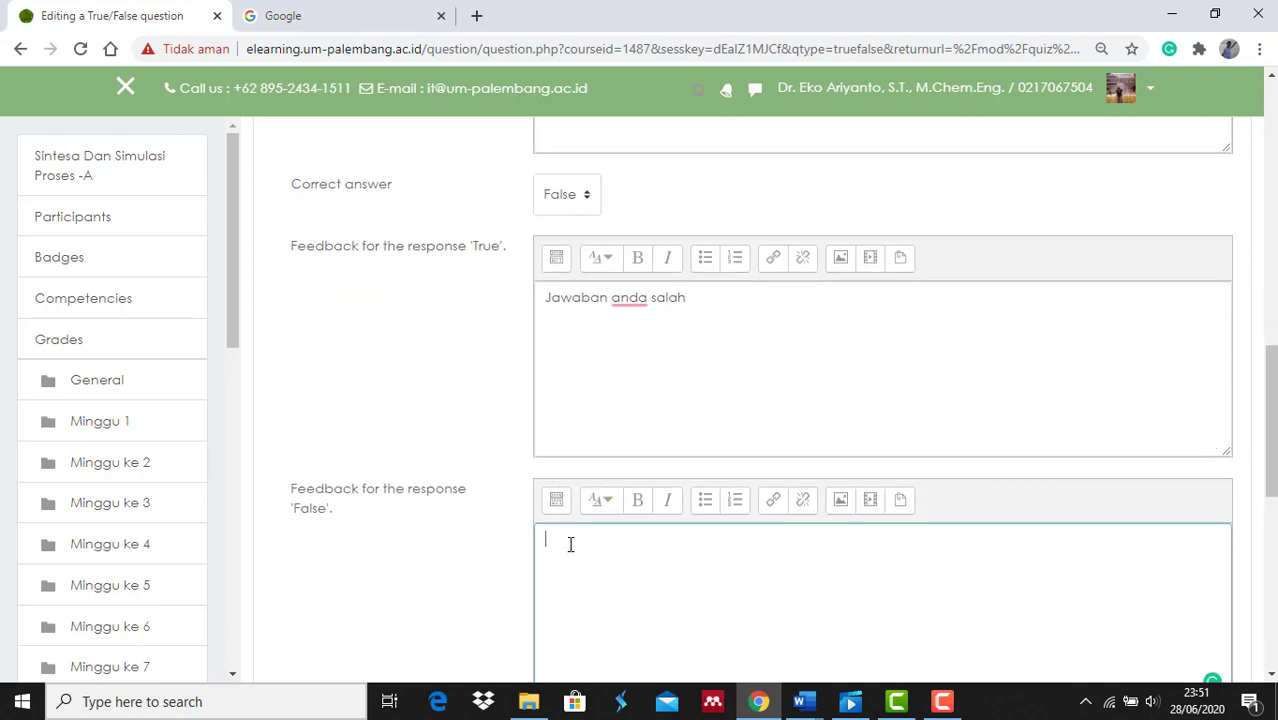
type("Jawaban anda benar")
left_click(473, 548)
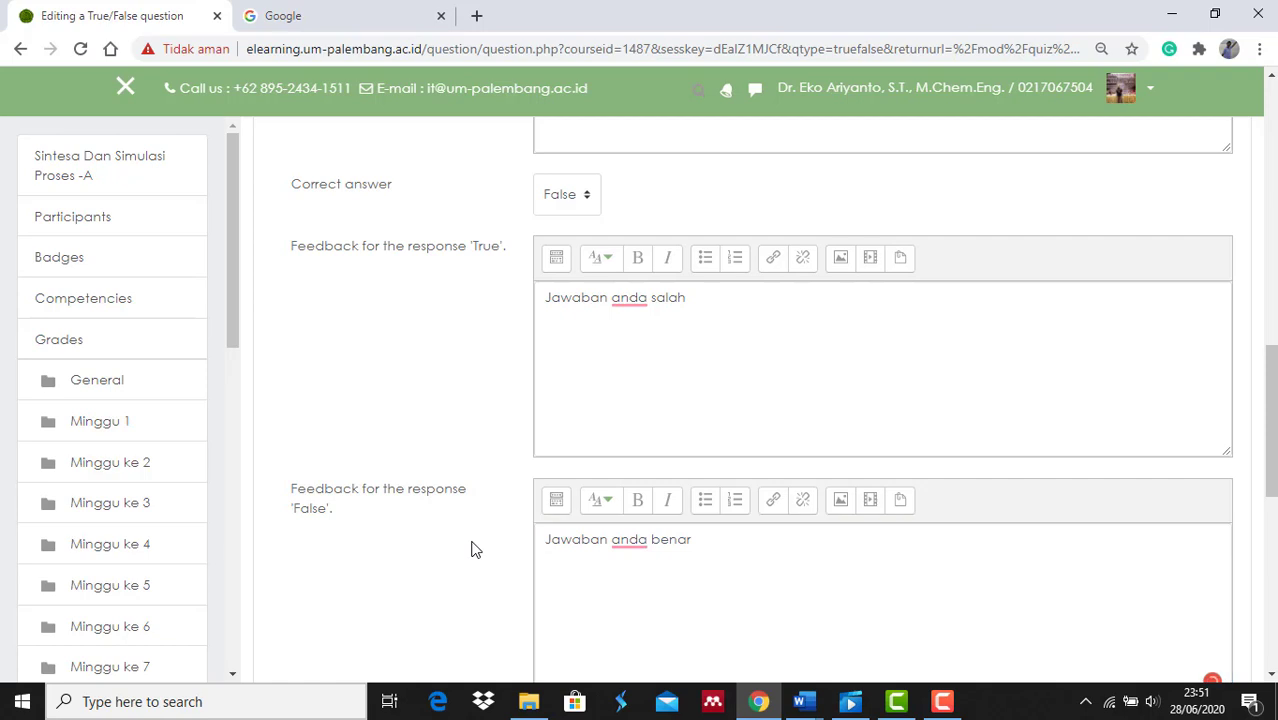
Step: Save the True/False question's changes and continue editing it
scroll(475, 550, "down", 2)
scroll(473, 548, "down", 4)
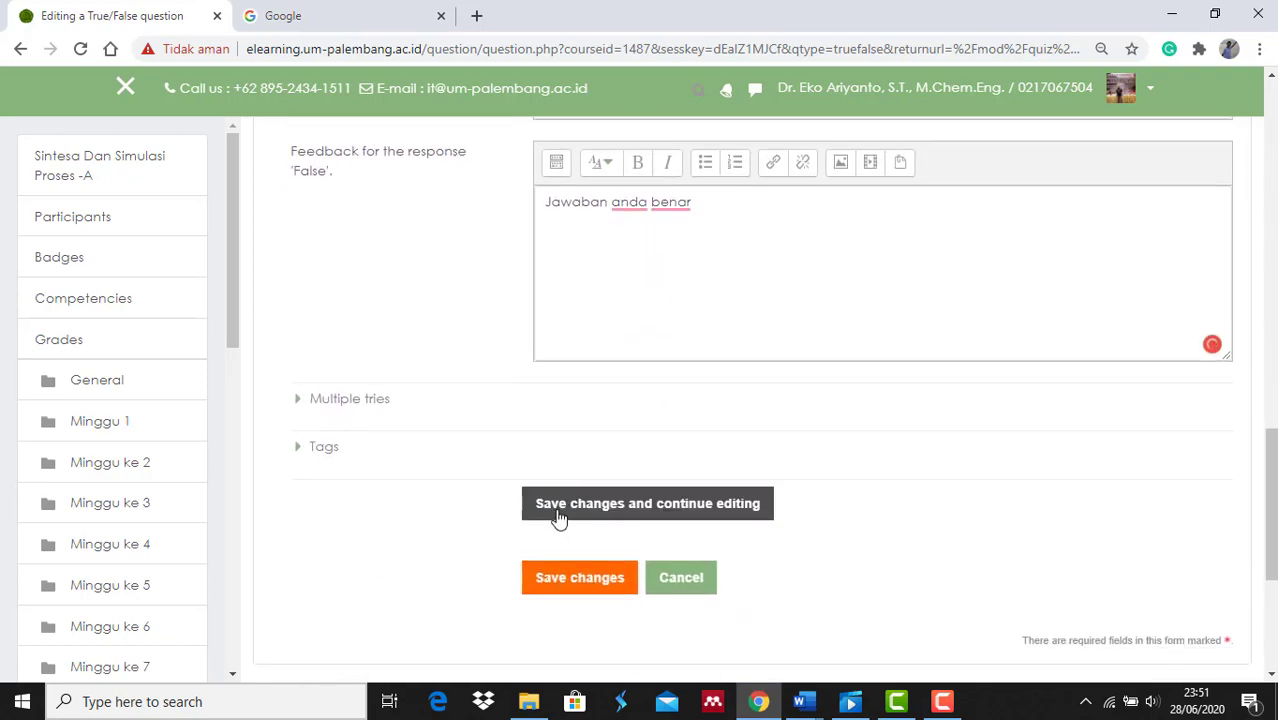
left_click(562, 516)
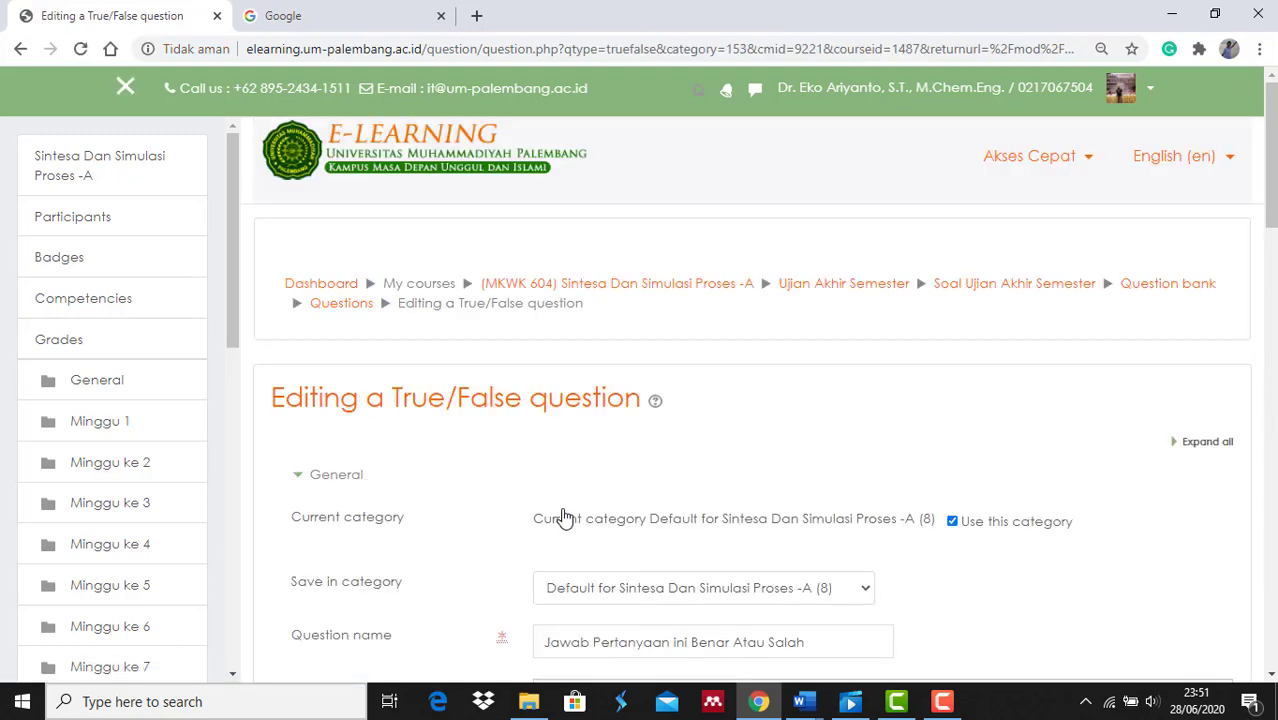
Step: Preview the True/False question, submit "True" as the test answer, and close the preview
scroll(461, 462, "down", 3)
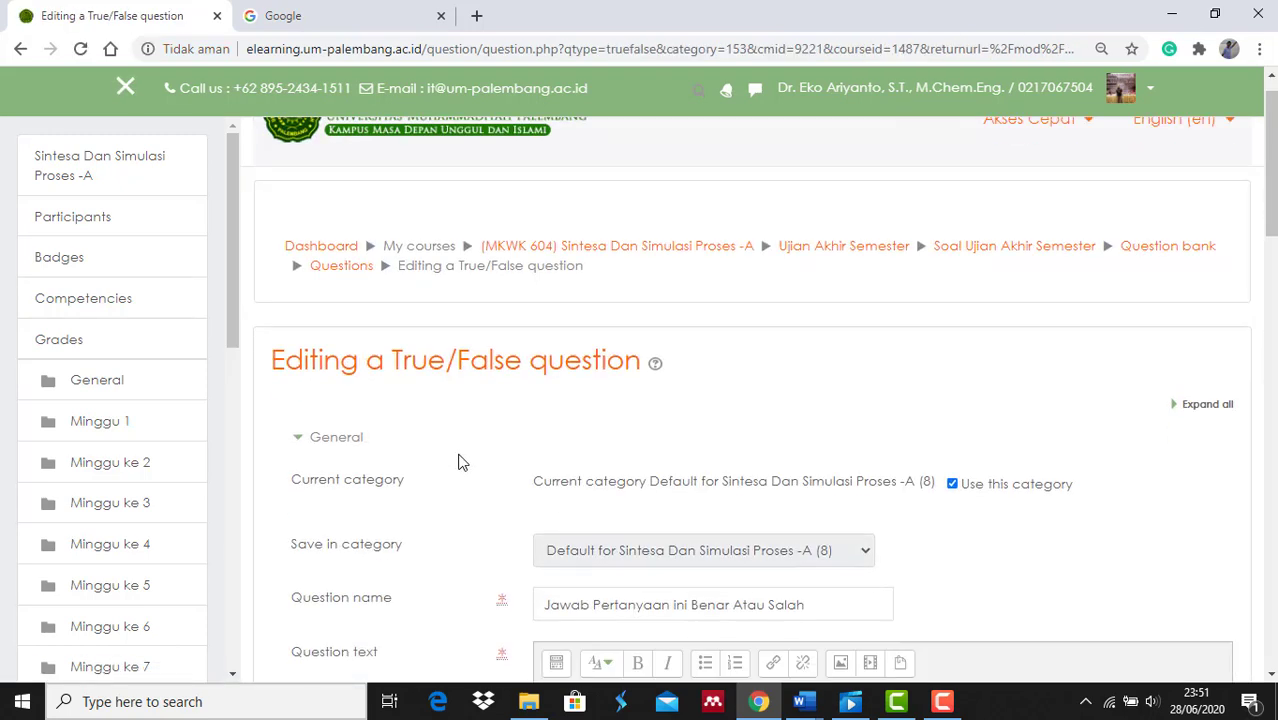
scroll(461, 462, "down", 5)
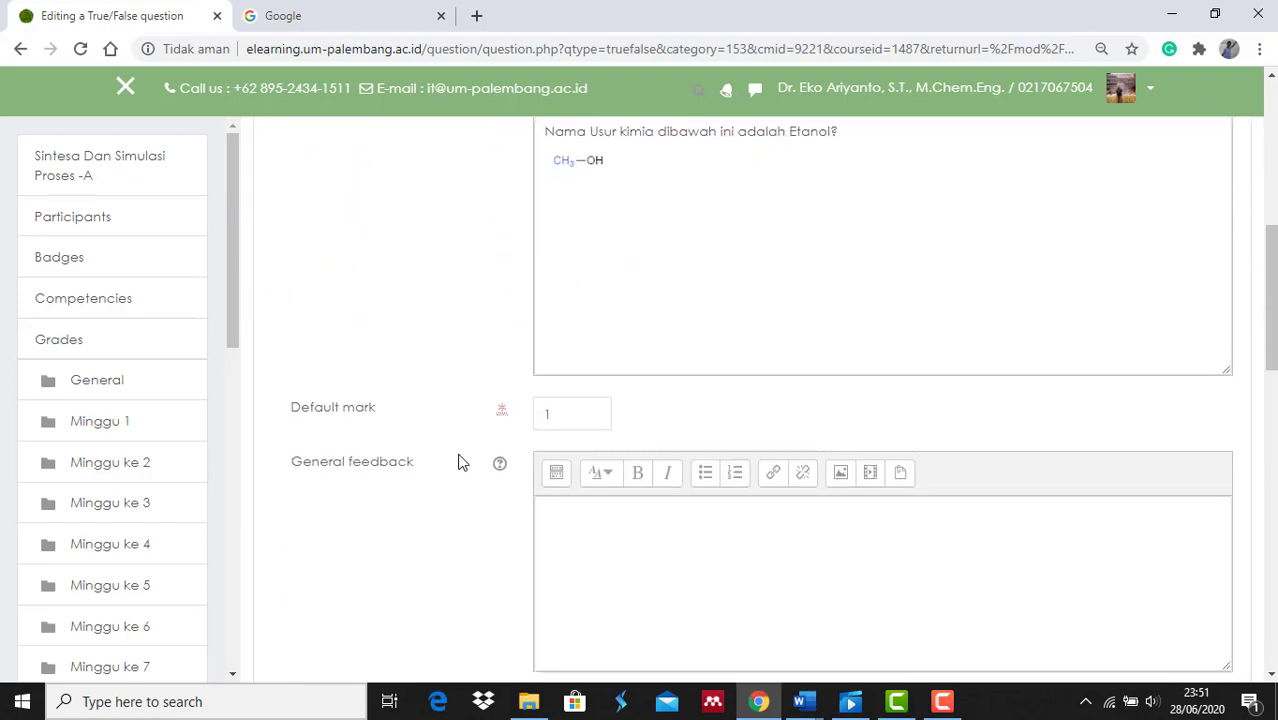
scroll(461, 462, "down", 6)
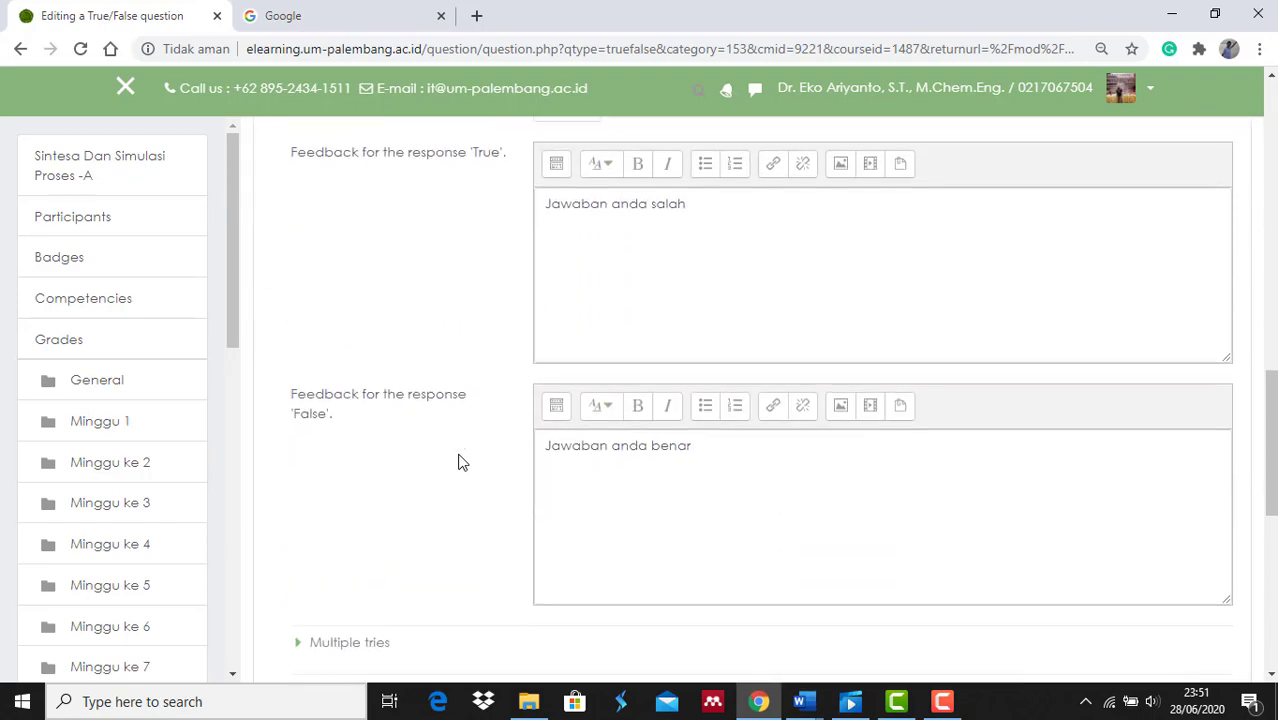
scroll(461, 462, "down", 2)
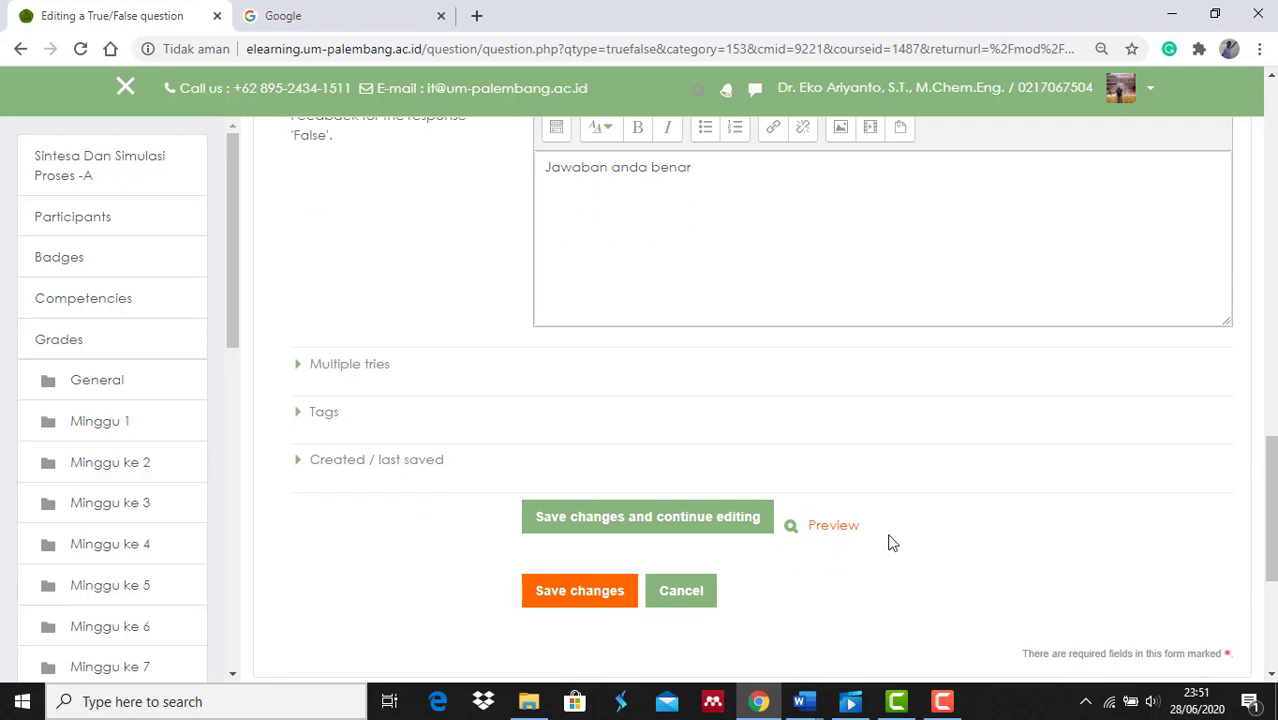
left_click(846, 533)
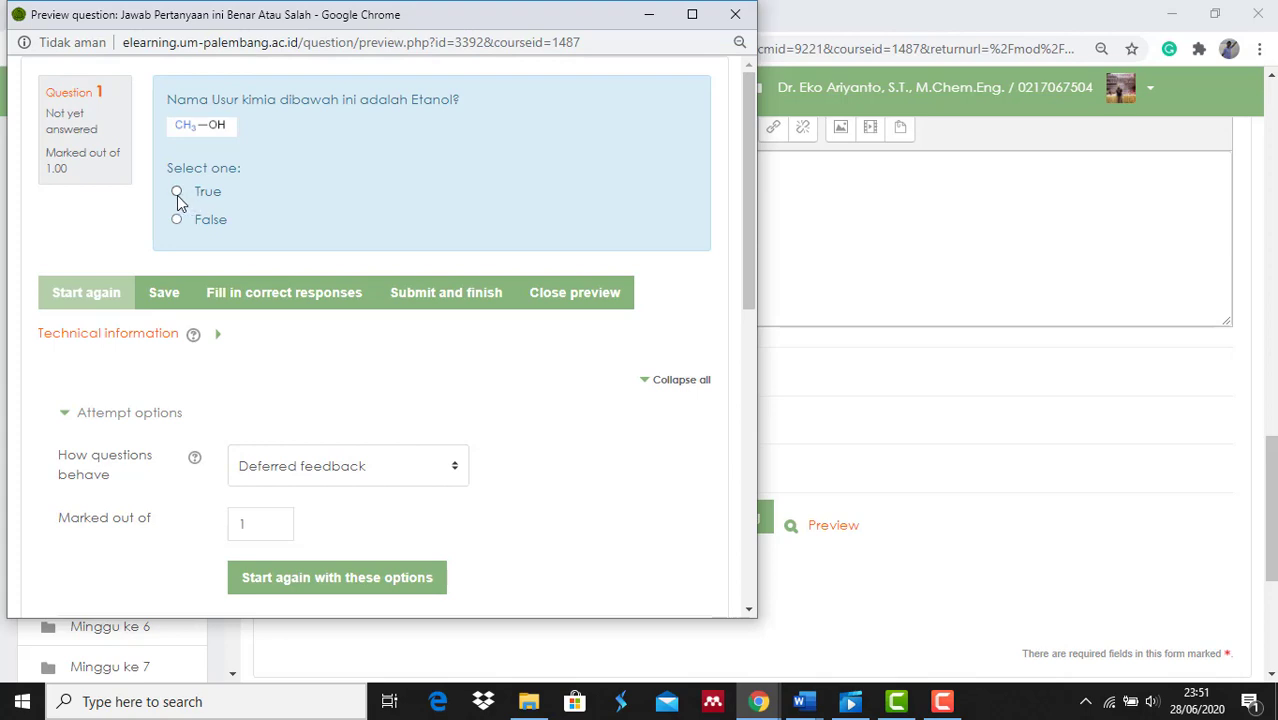
left_click(421, 297)
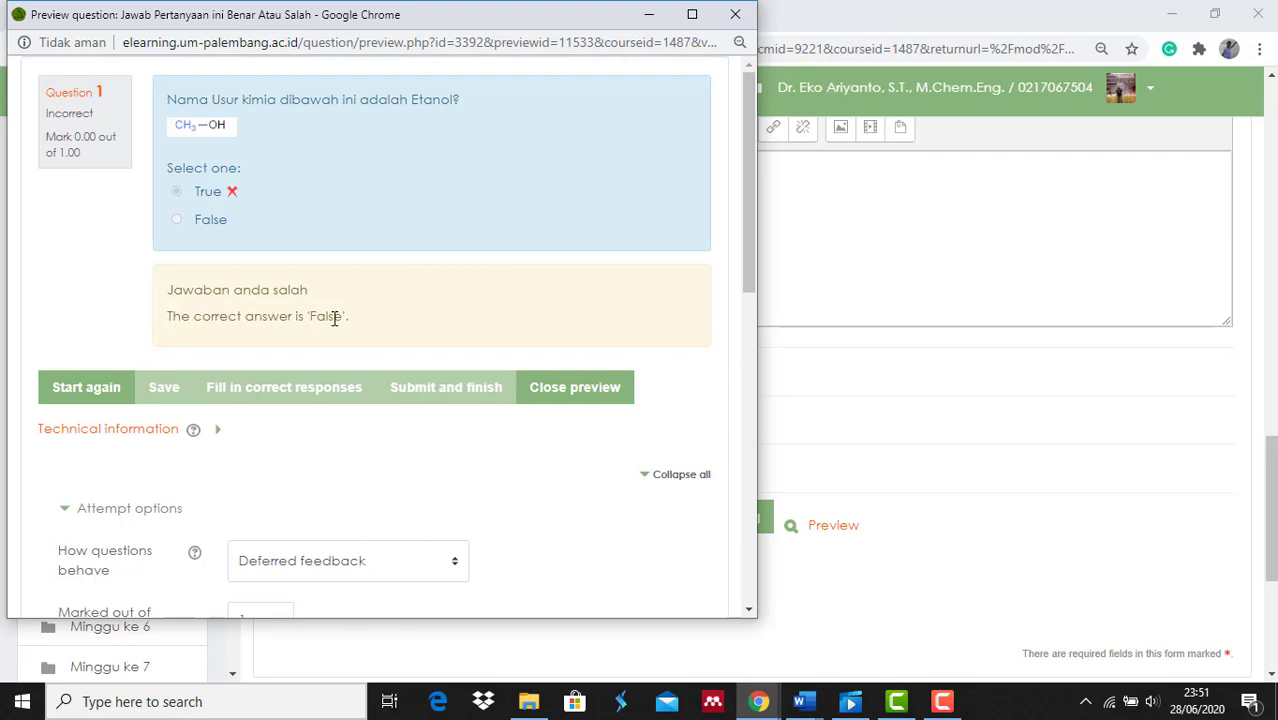
left_click(551, 397)
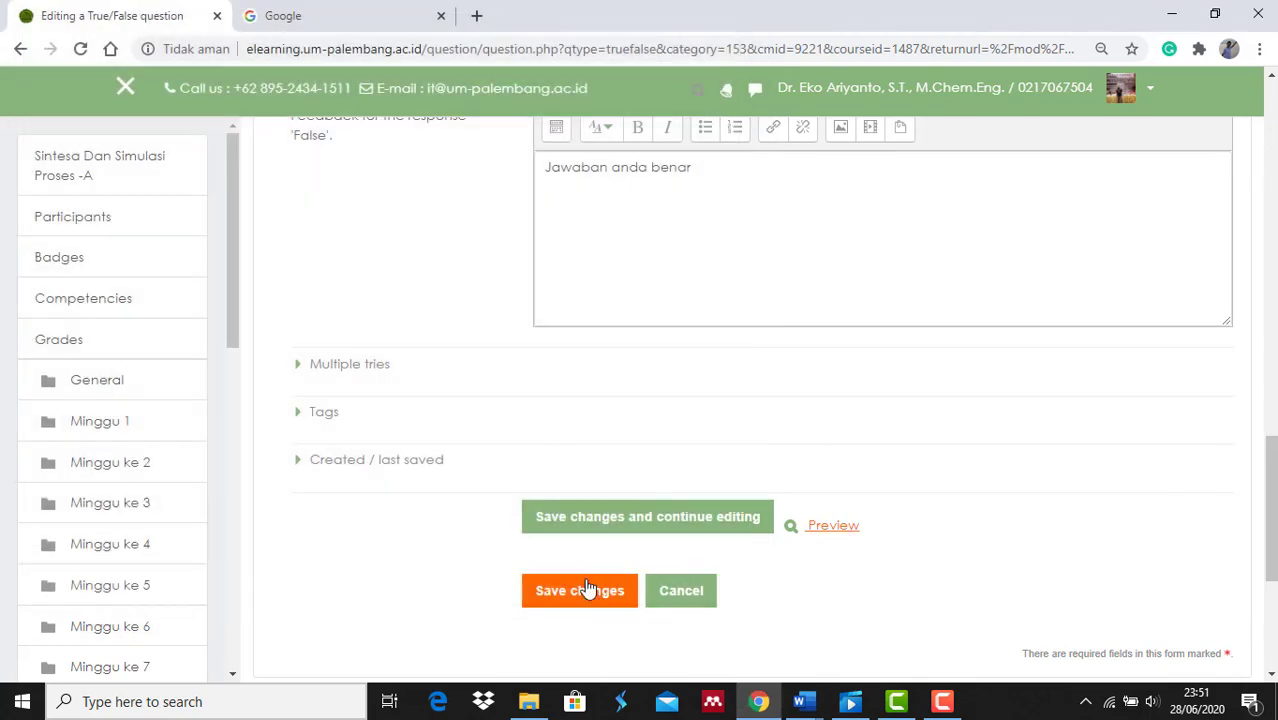
Step: Save the True/False question and add a new Matching question at the end of the quiz
left_click(588, 590)
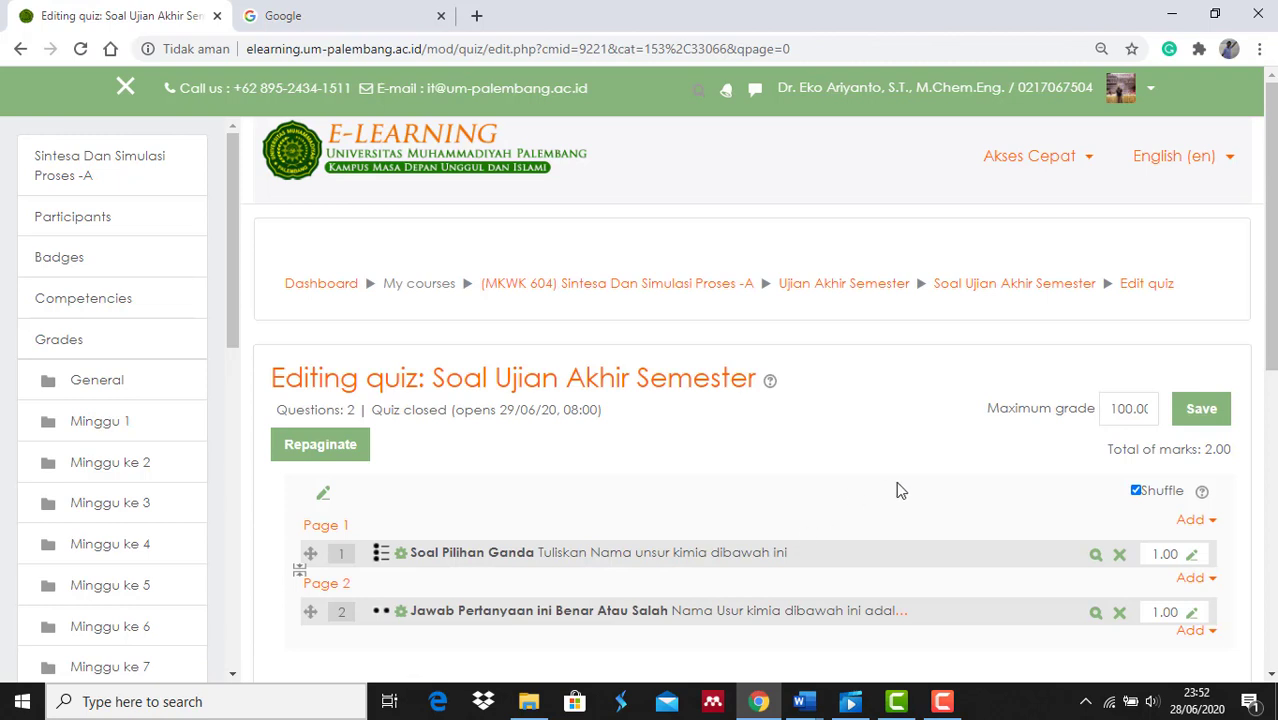
scroll(905, 490, "down", 1)
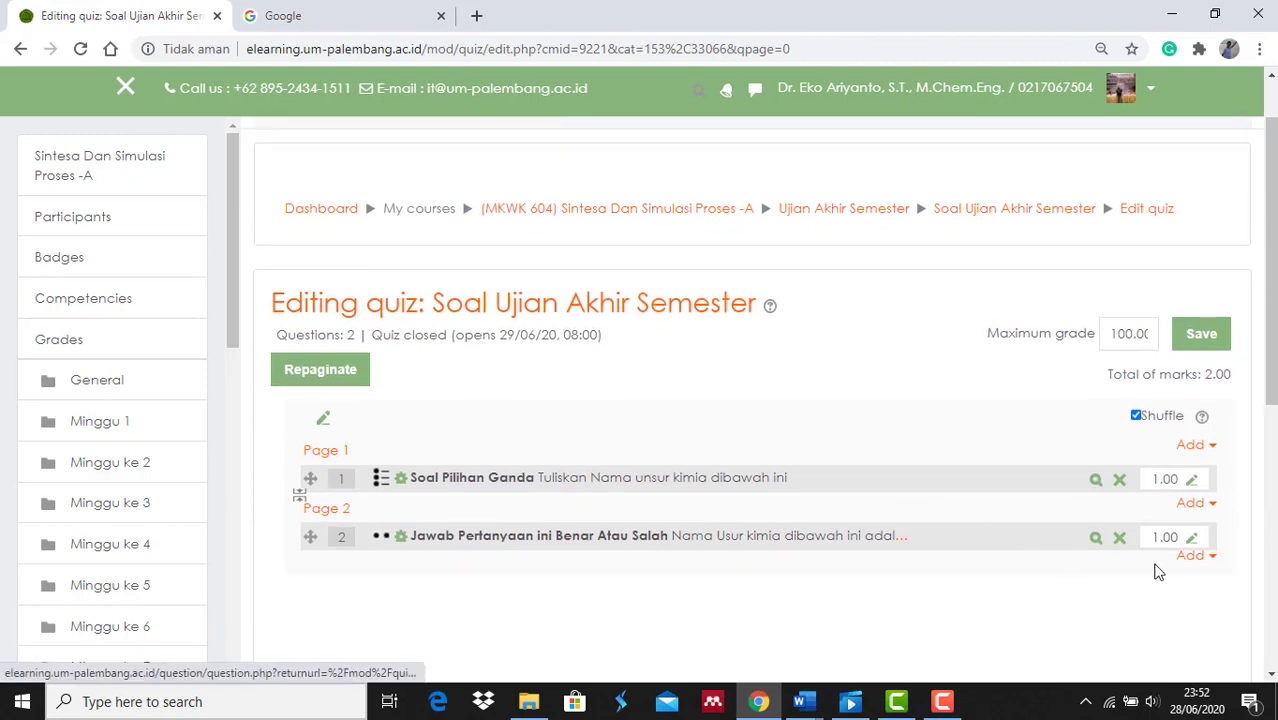
left_click(1197, 558)
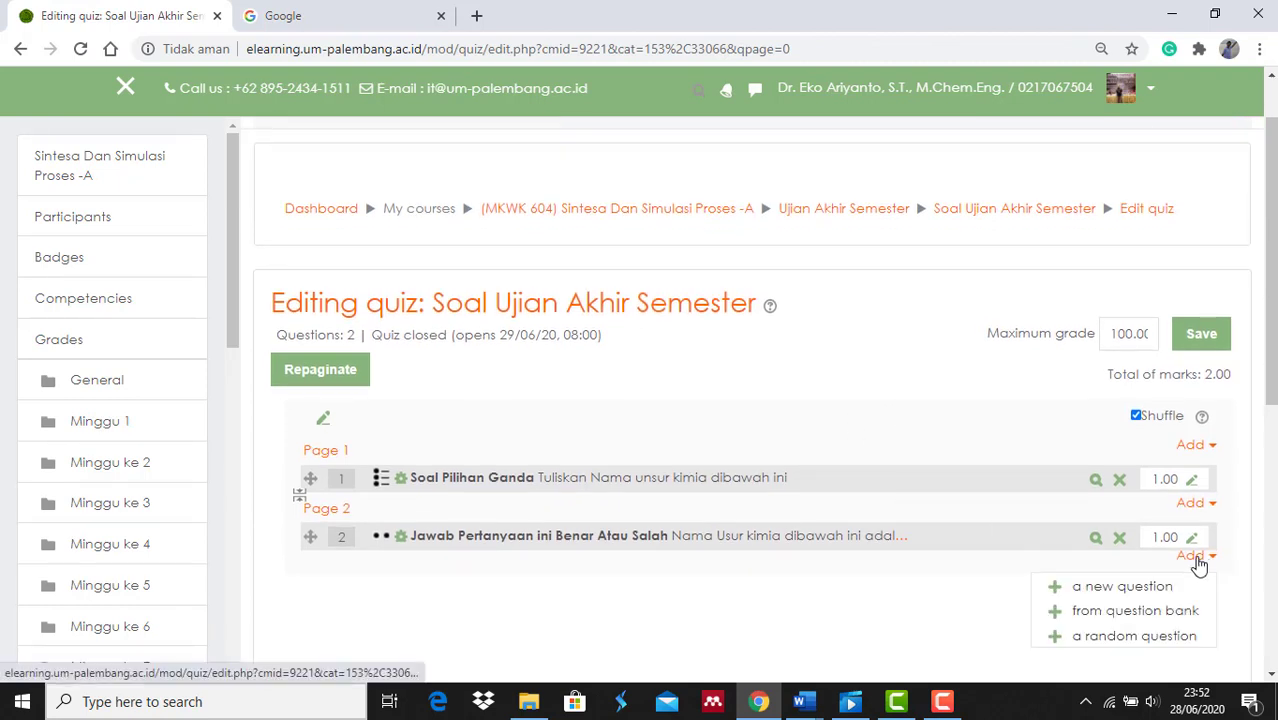
left_click(1152, 590)
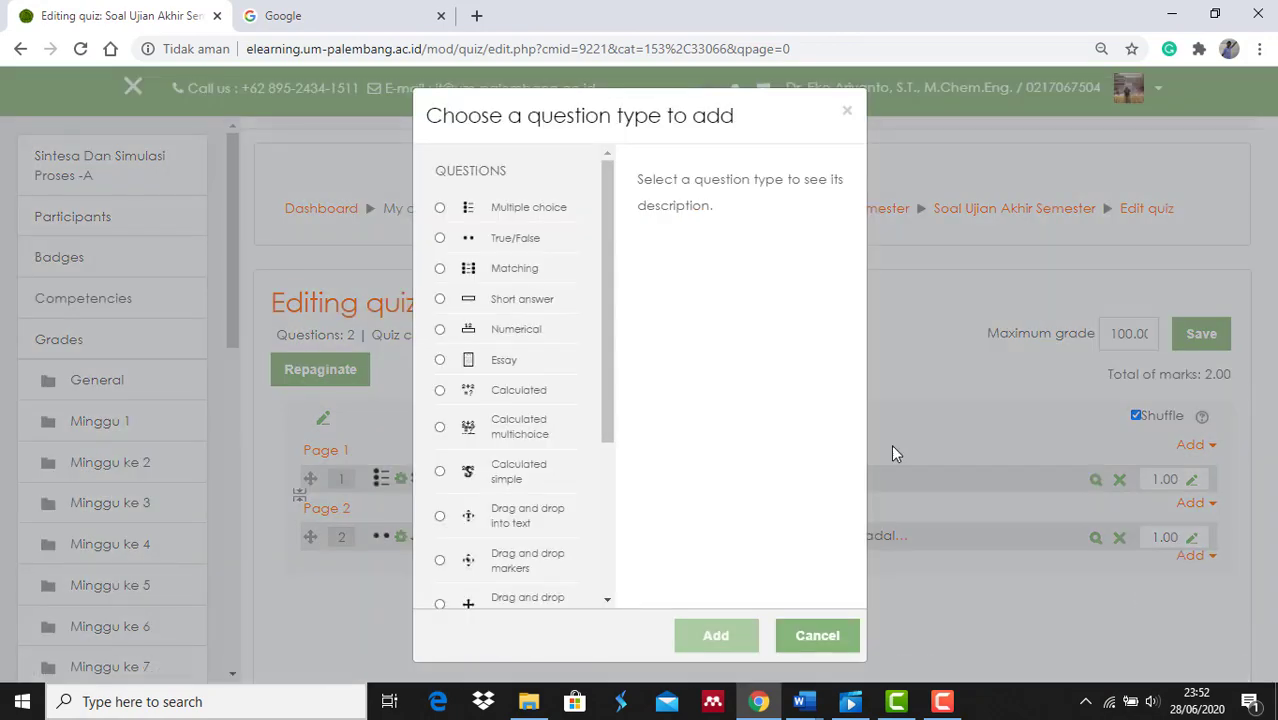
left_click(440, 270)
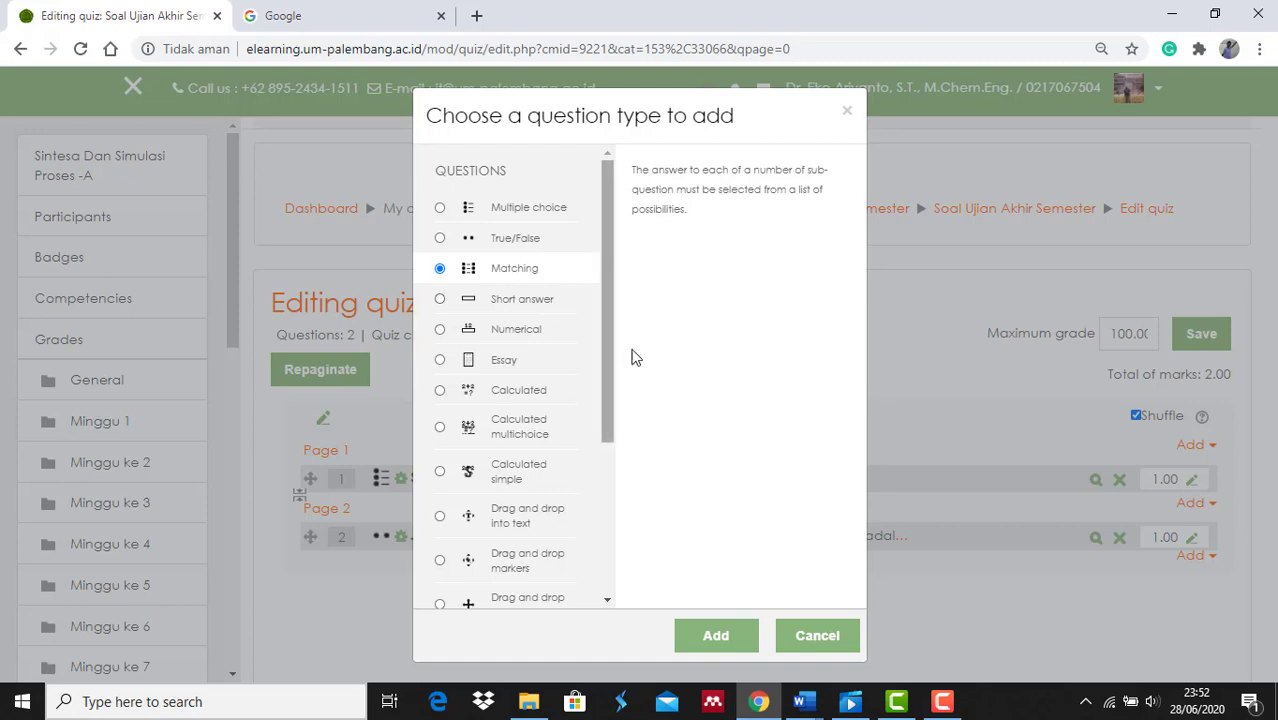
left_click(715, 637)
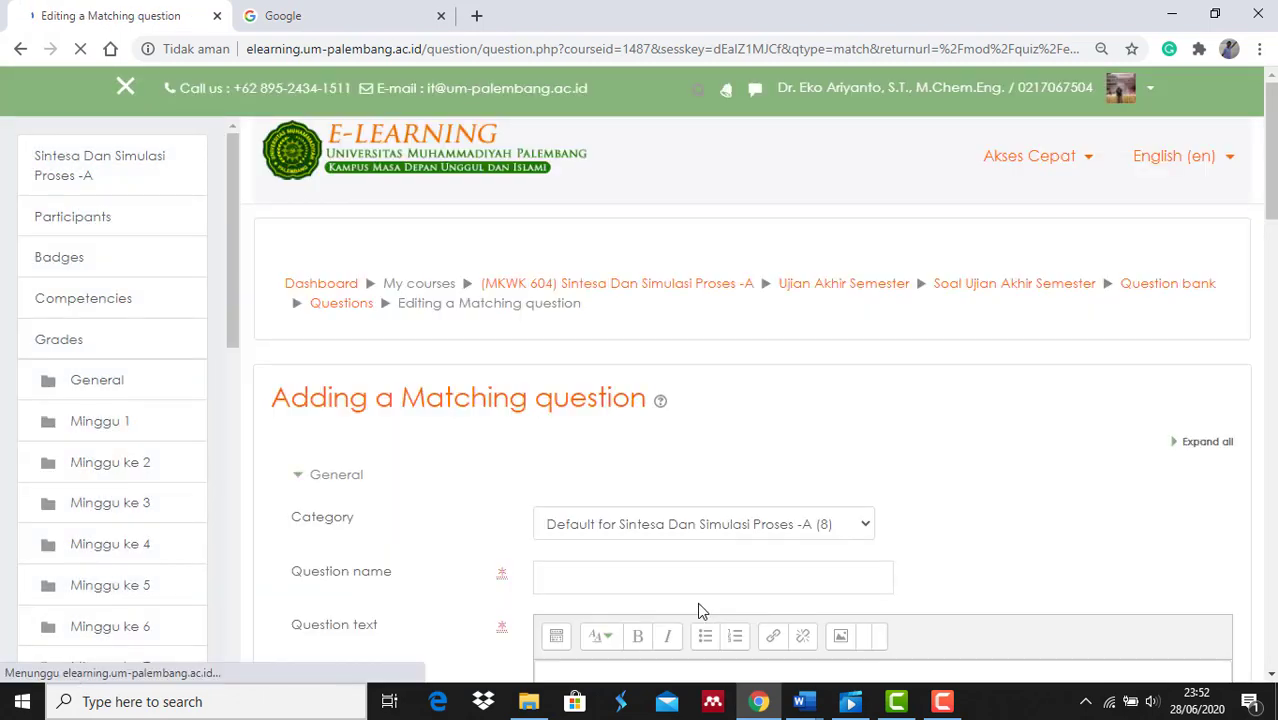
Step: Name the matching question "Cocokan Jawaban Berikut ini"
left_click(657, 576)
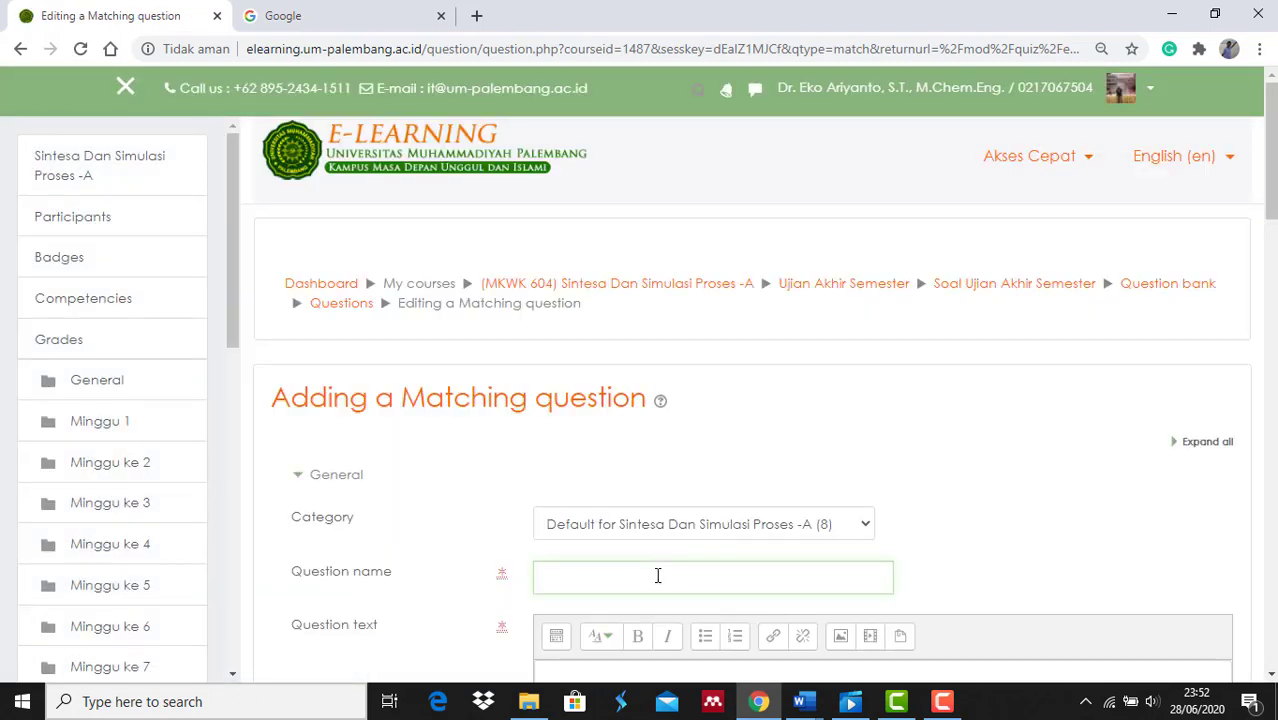
type("Cocokan J")
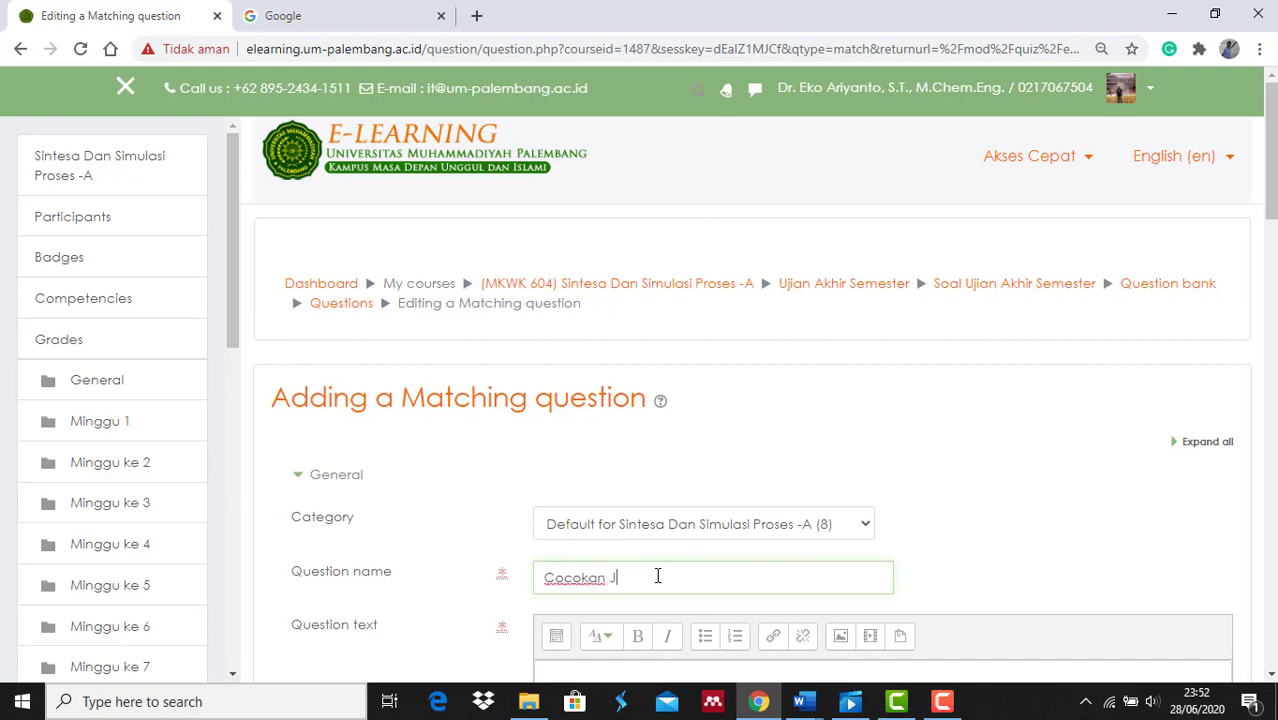
type("awaban Berikut ini")
left_click(433, 588)
scroll(434, 593, "down", 5)
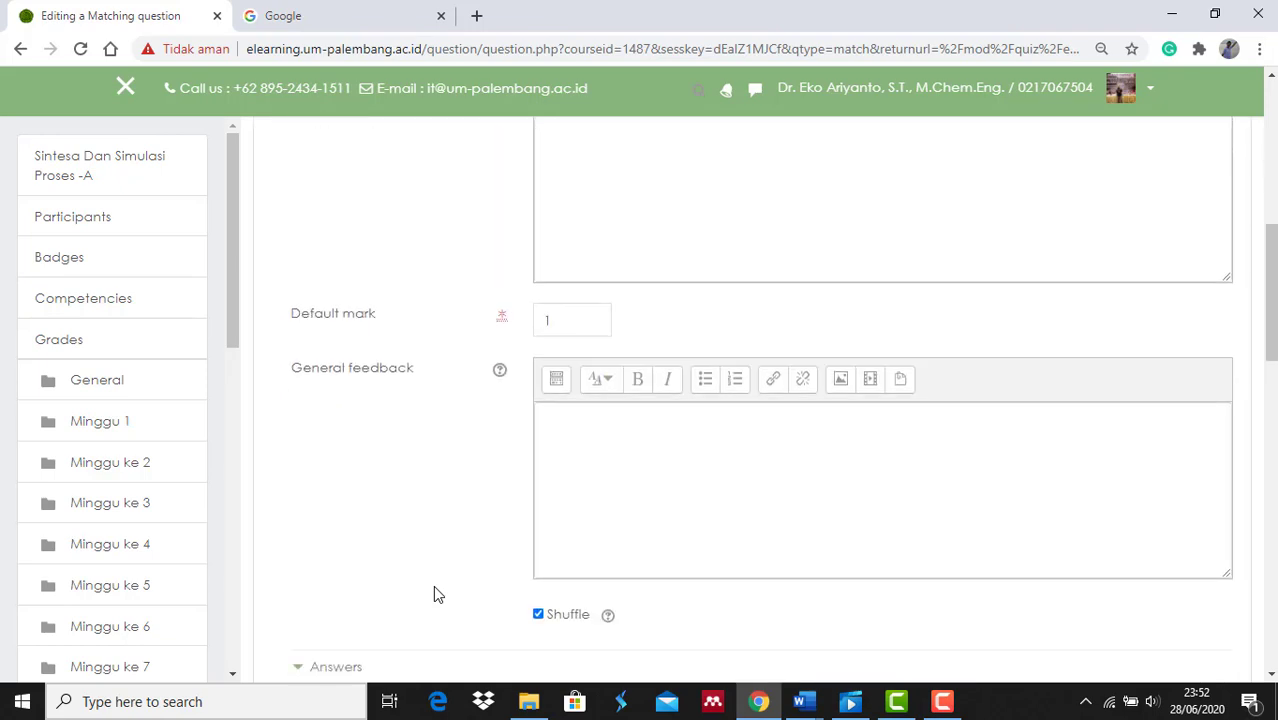
scroll(433, 594, "down", 3)
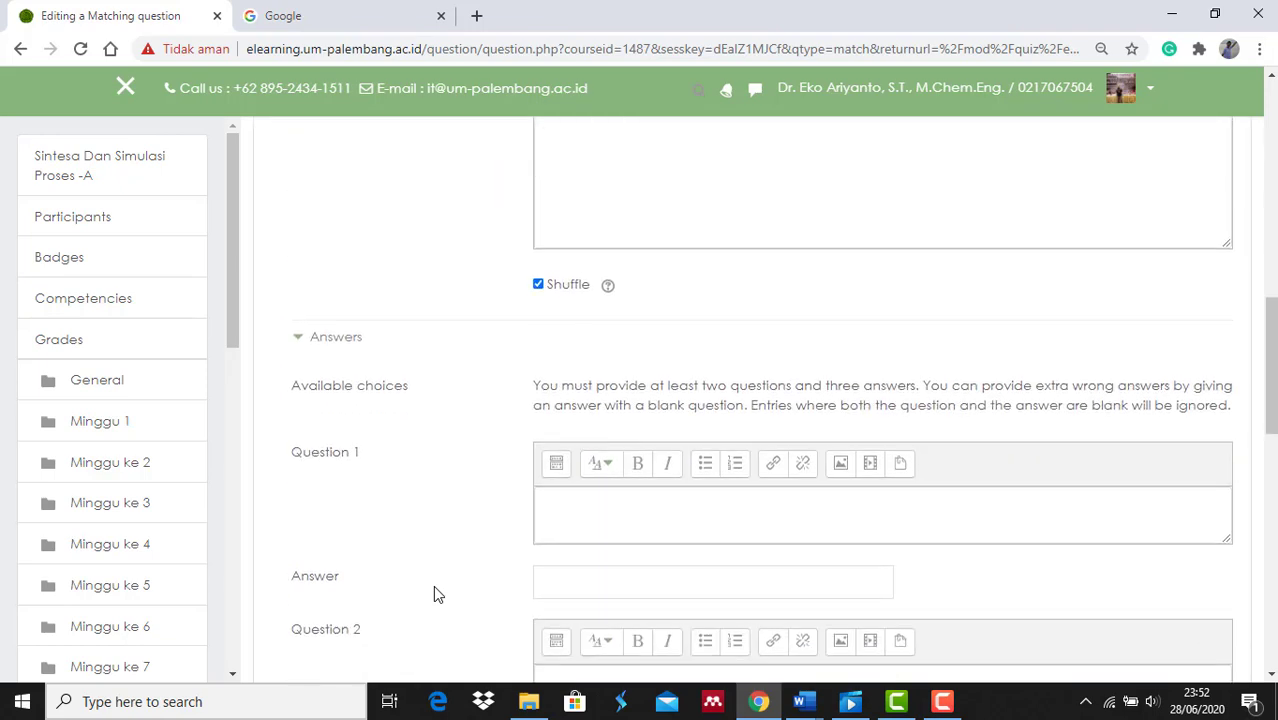
scroll(433, 594, "up", 1)
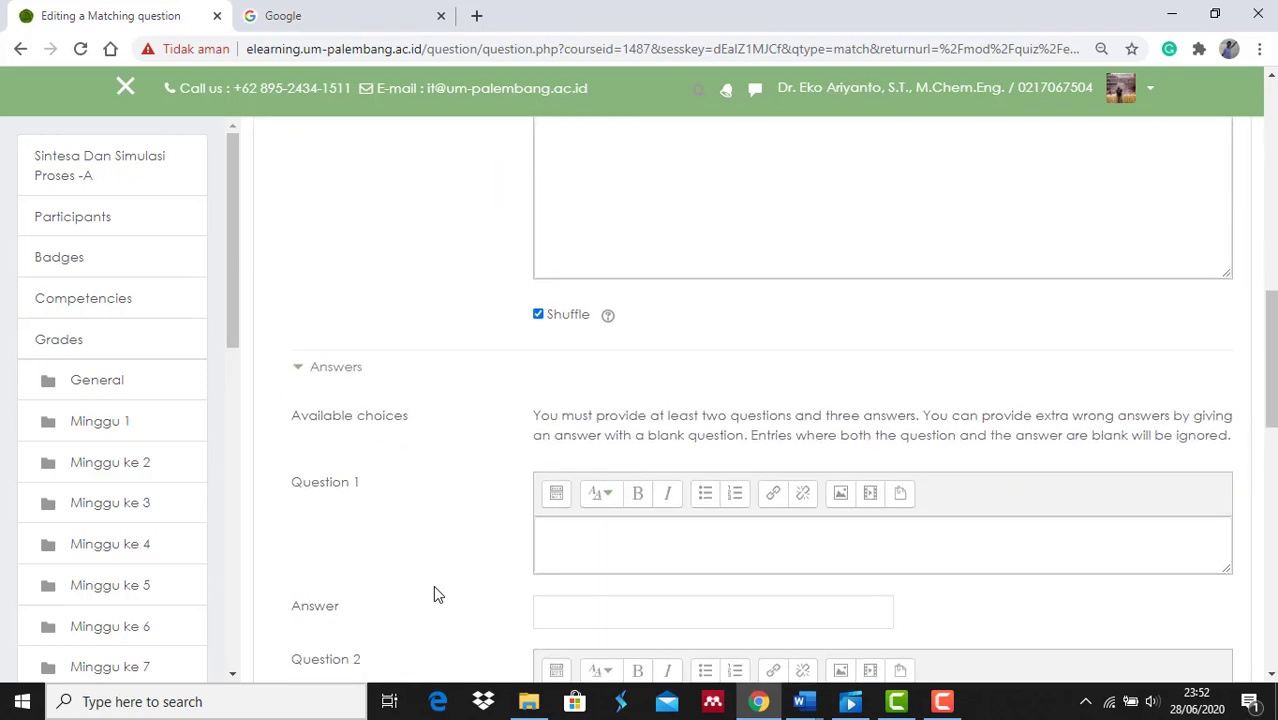
scroll(433, 594, "up", 4)
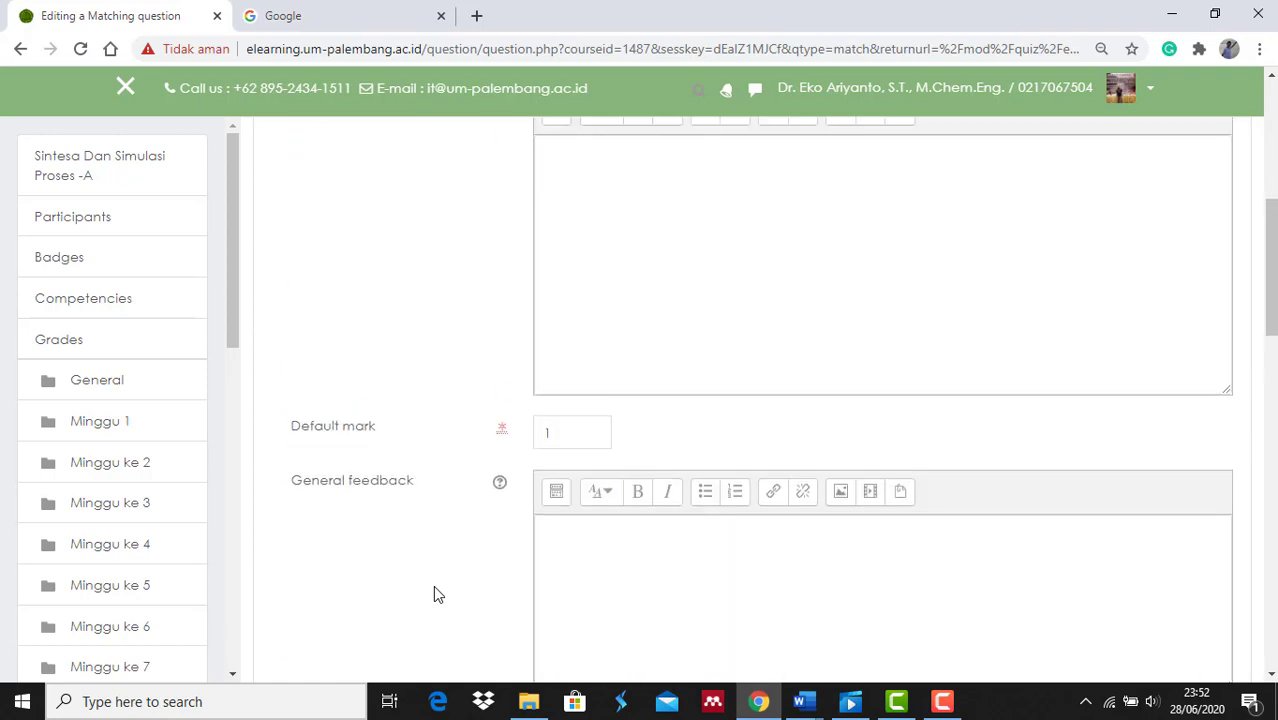
scroll(433, 585, "up", 2)
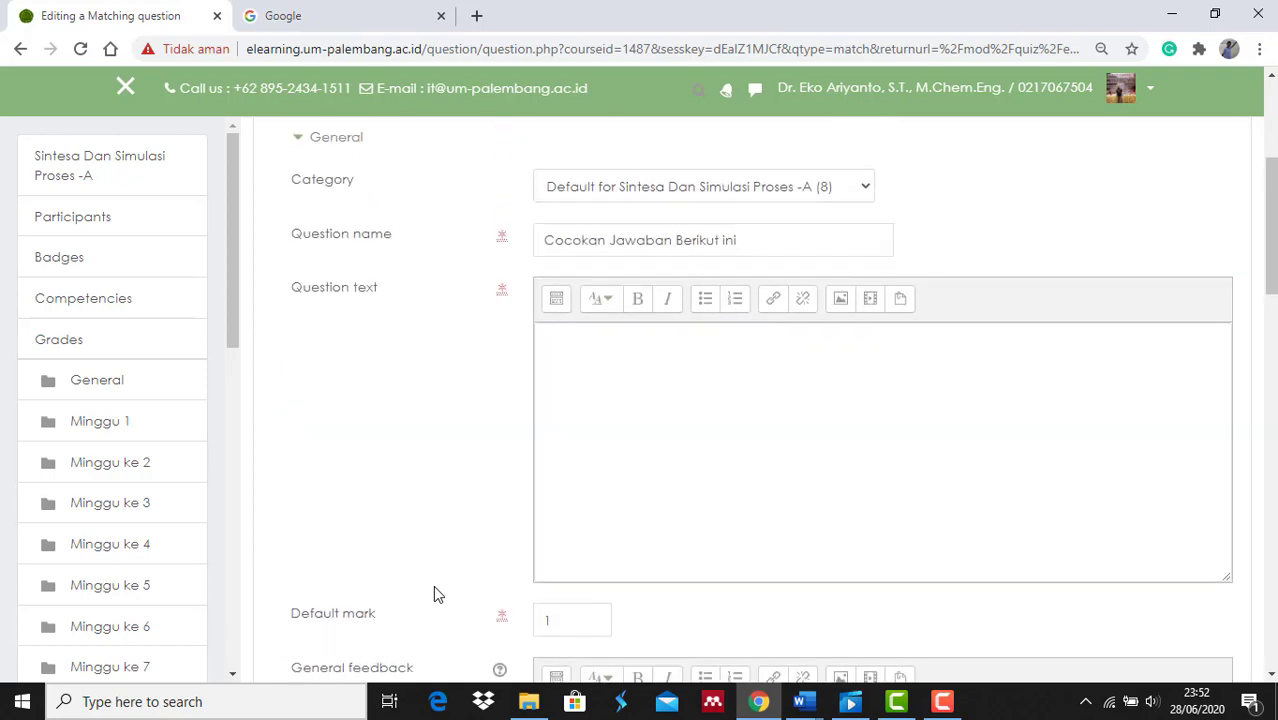
left_click(616, 354)
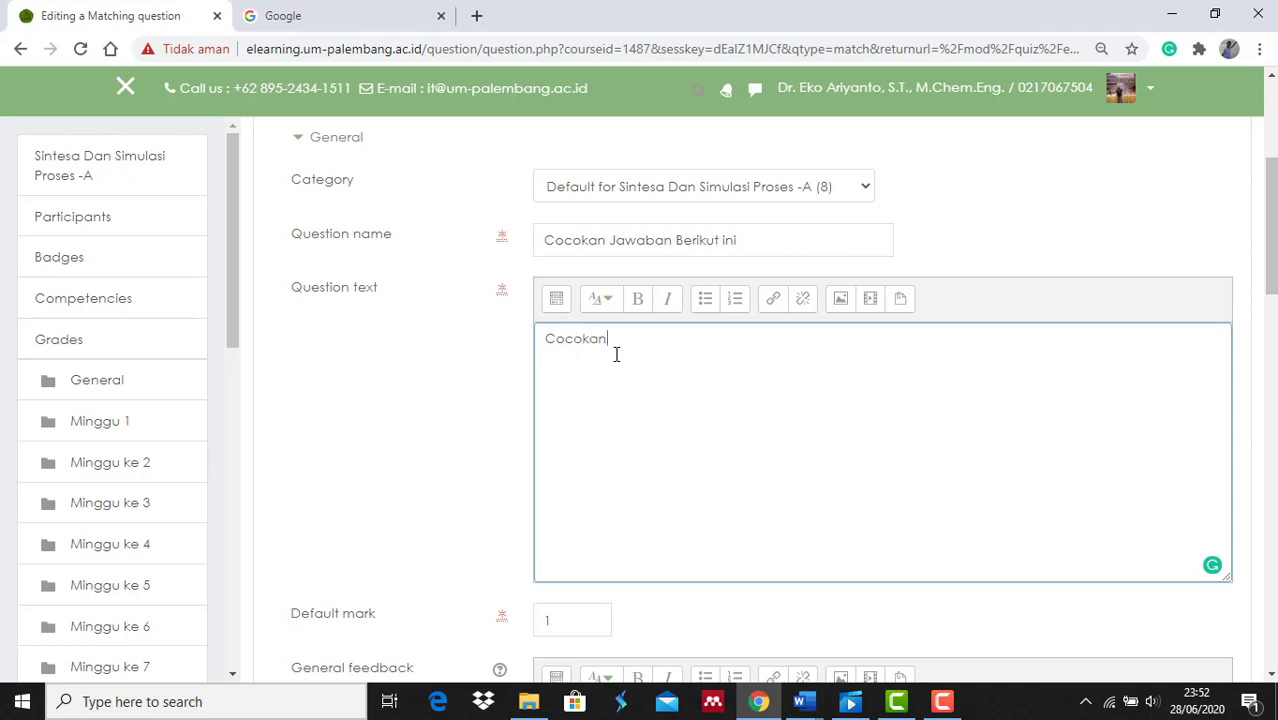
Step: Copy "Pilih Jawaban yang menurut anda benar" from the Soal 1 Word document and paste it as the matching question's entire question text
left_click(799, 701)
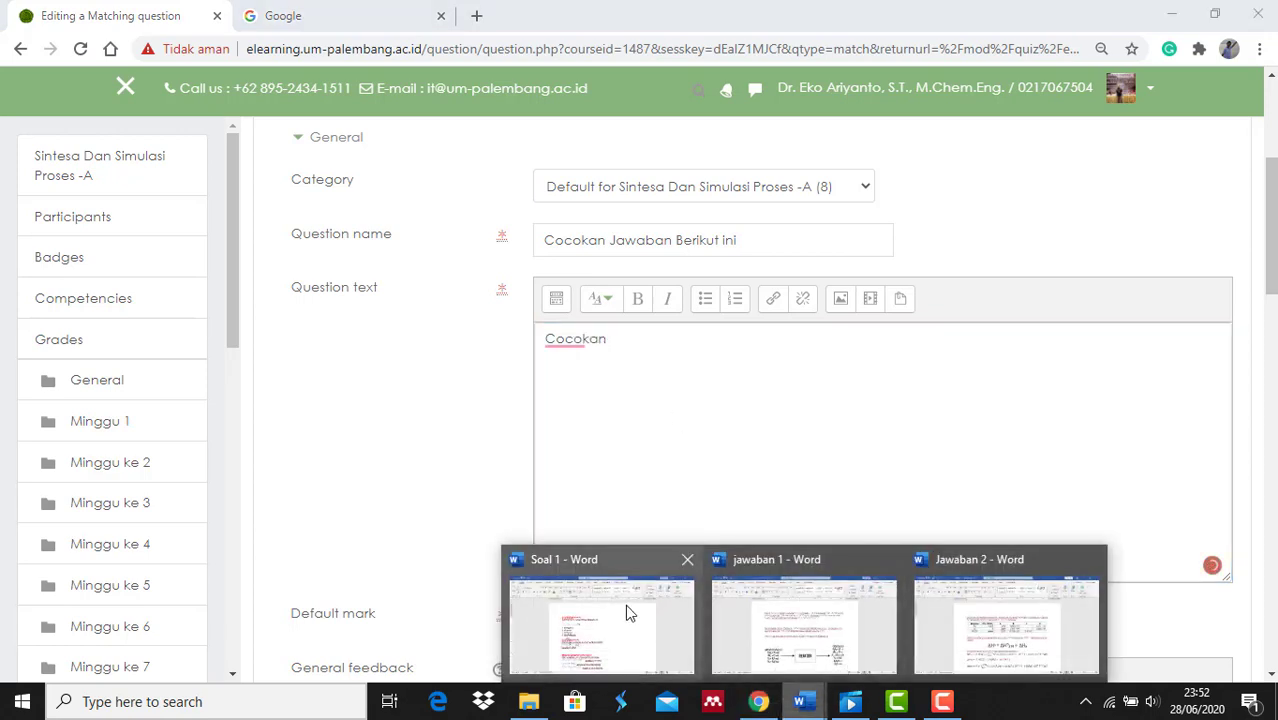
left_click(626, 611)
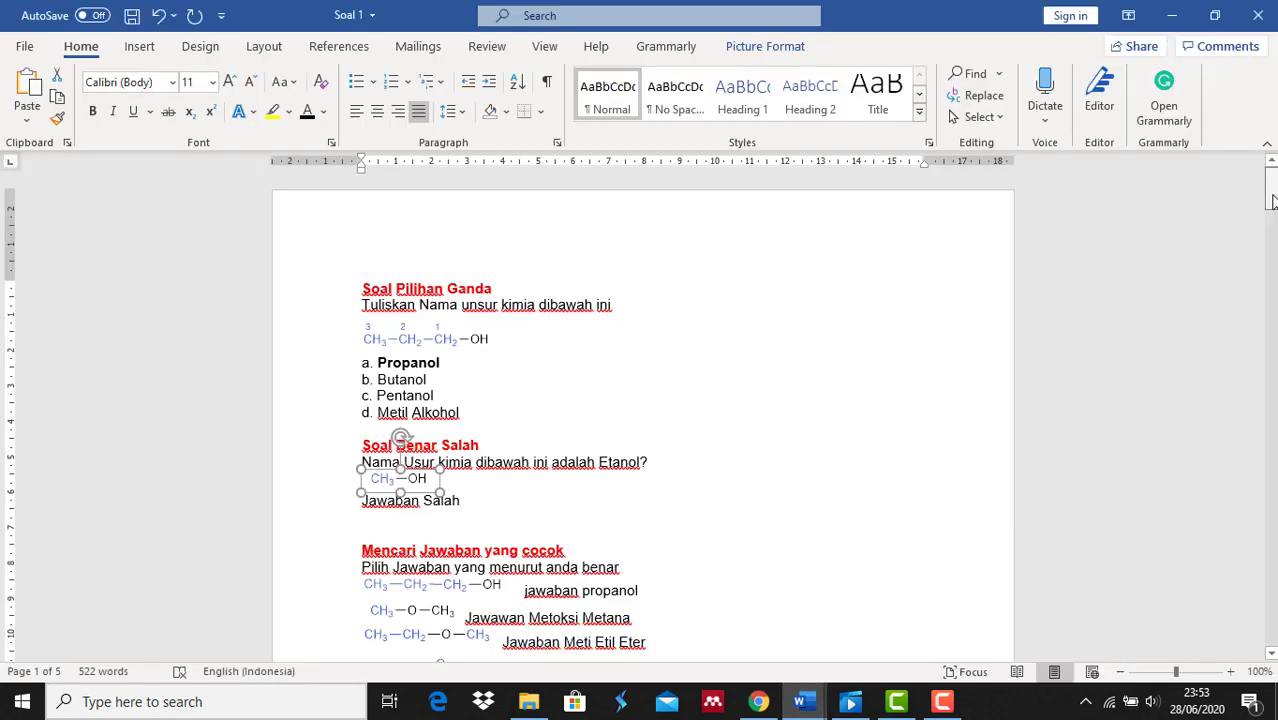
left_click_drag(1270, 190, 1270, 217)
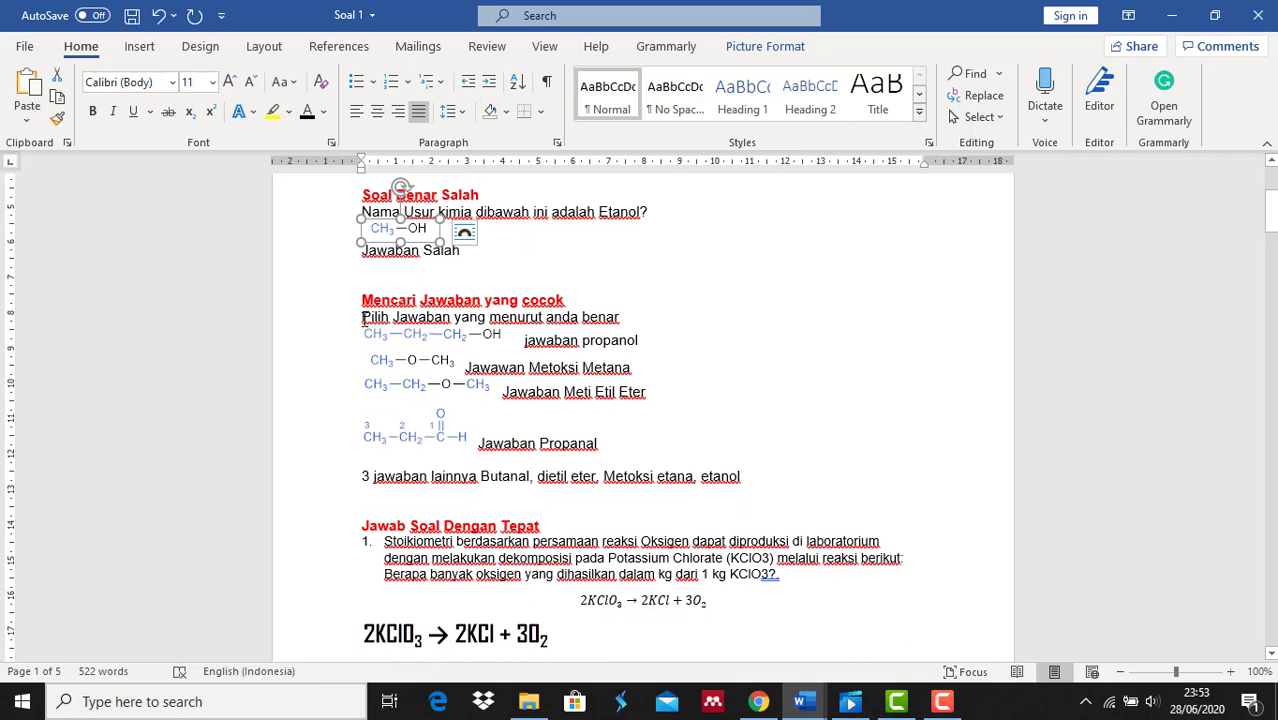
left_click_drag(362, 317, 611, 316)
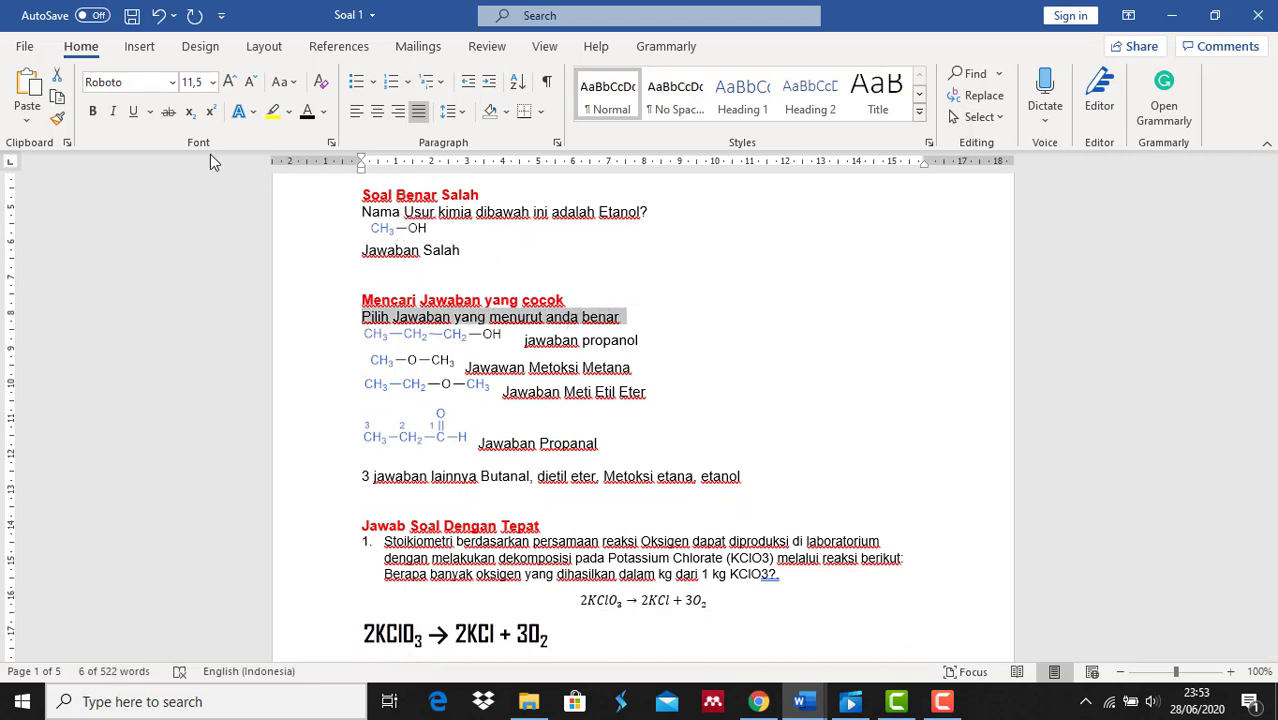
left_click(58, 98)
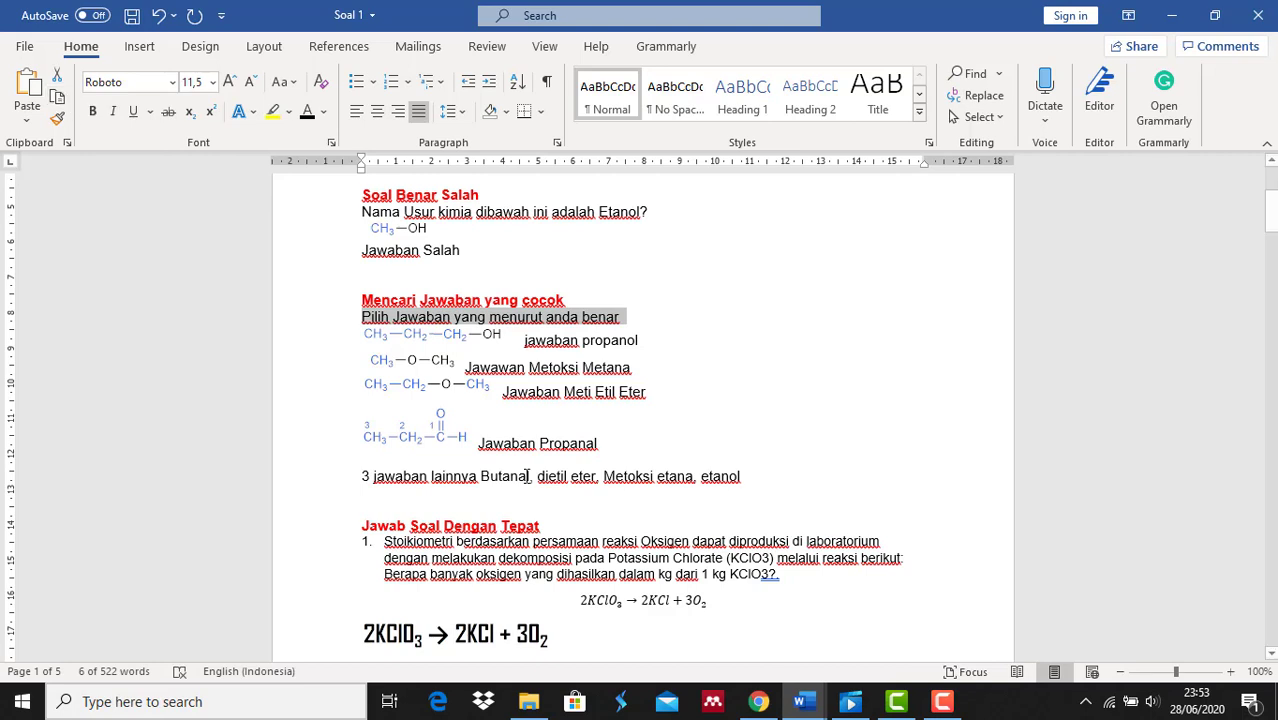
left_click(758, 701)
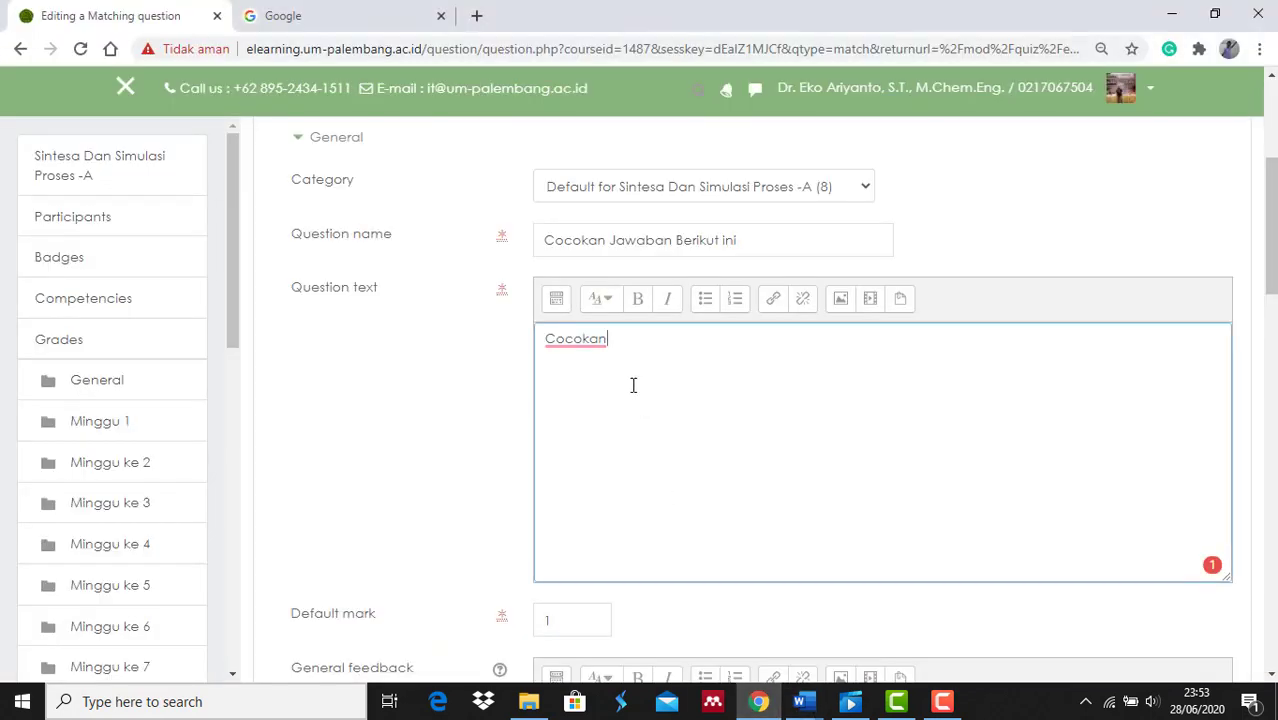
left_click_drag(619, 346, 547, 340)
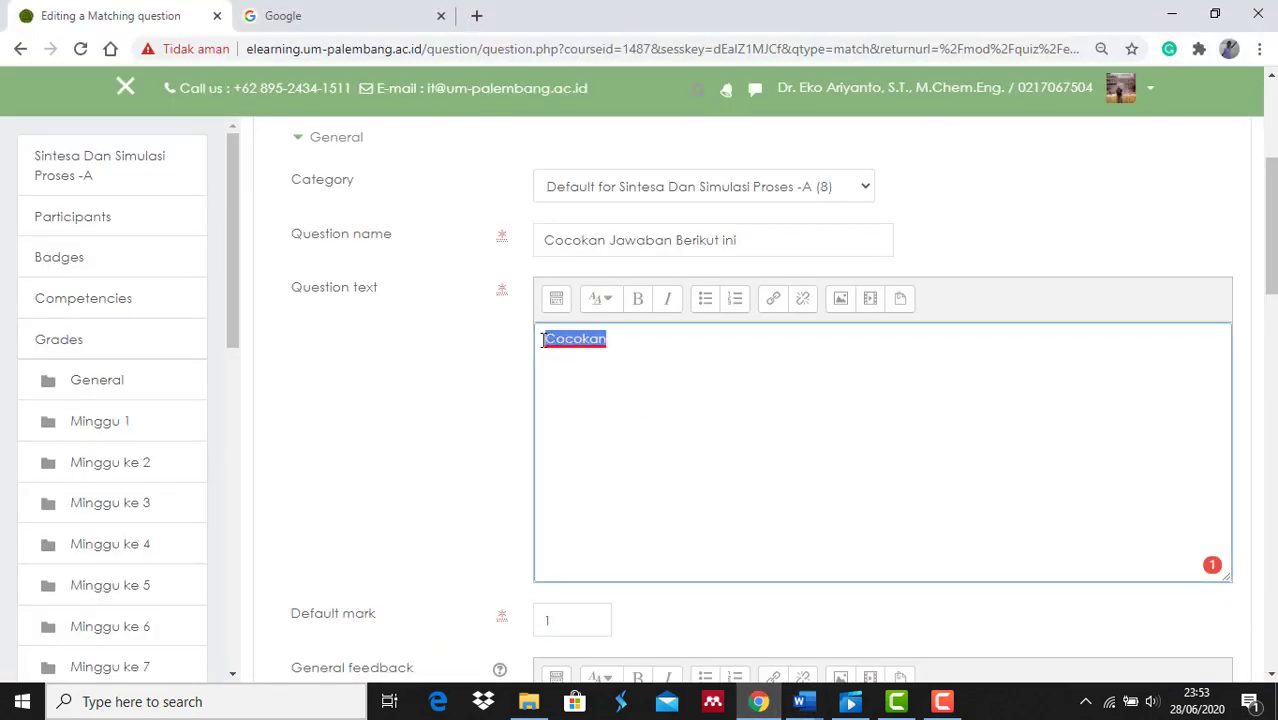
key("ctrl+v")
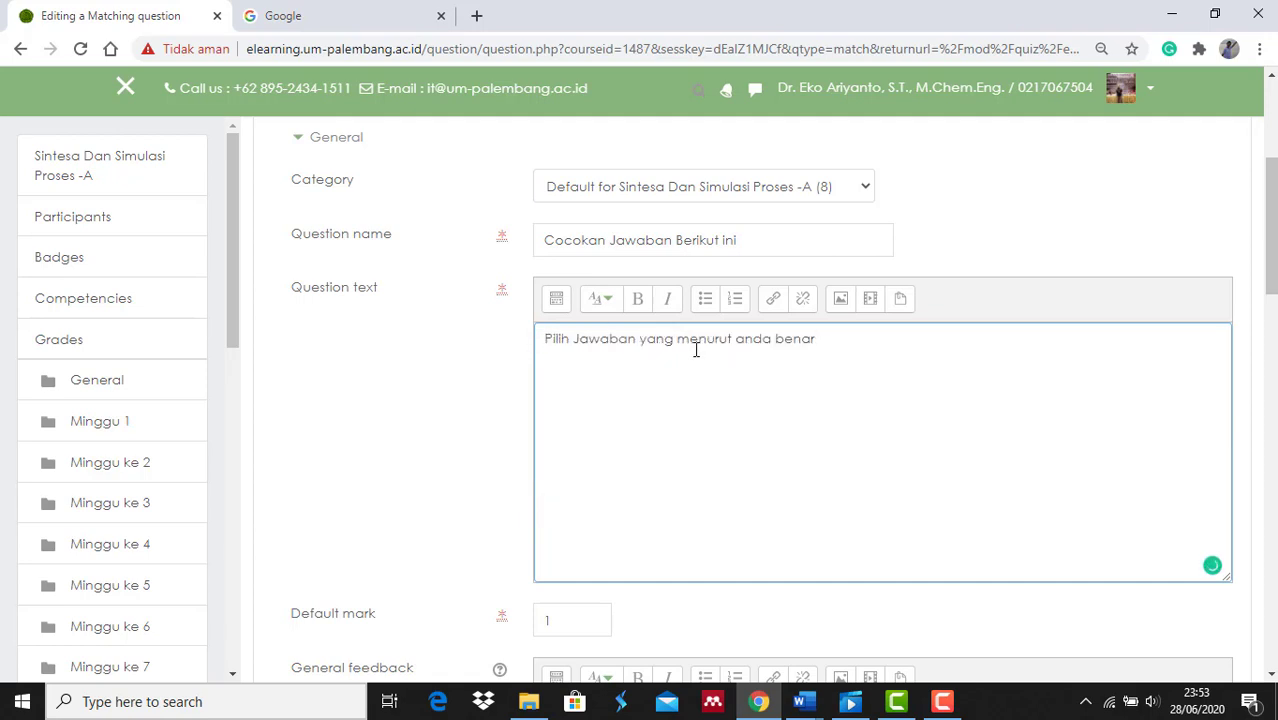
Step: Replace the word "Pilih" in the question text with "Cocokan Soal dengan"
left_click(572, 340)
key("BackSpace")
key("BackSpace")
key("BackSpace")
key("BackSpace")
key("BackSpace")
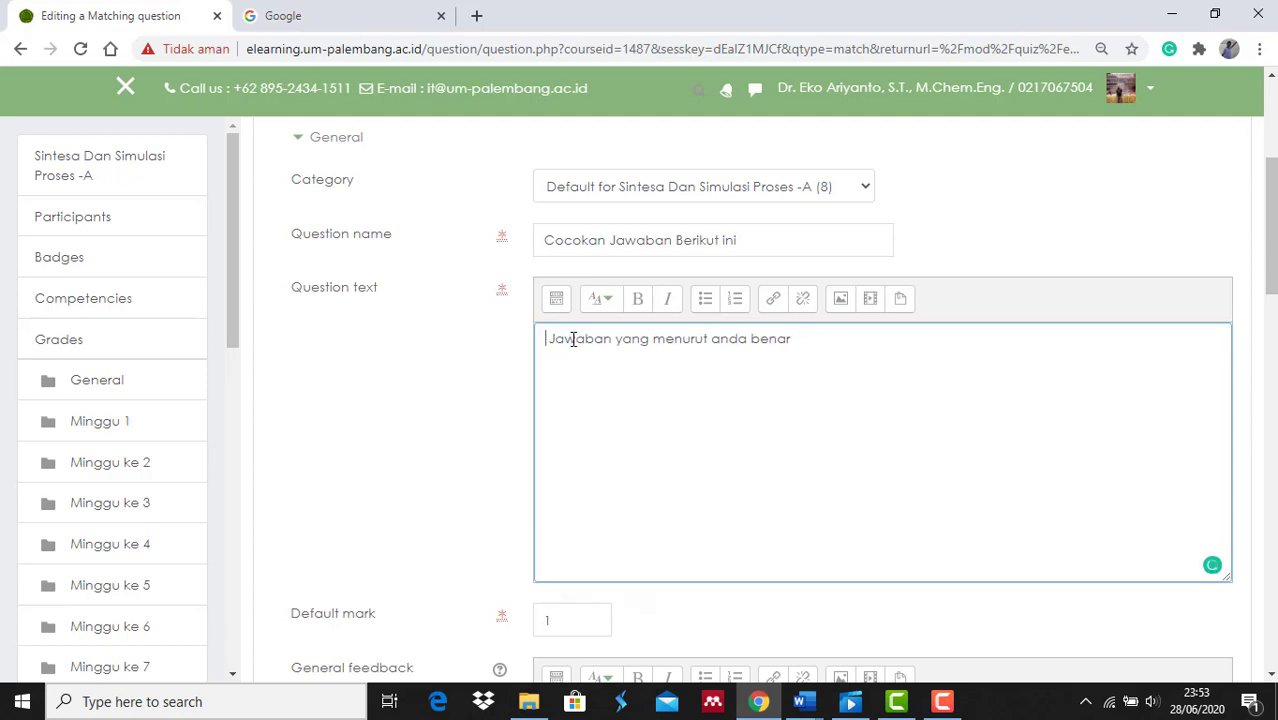
type("Cocokan")
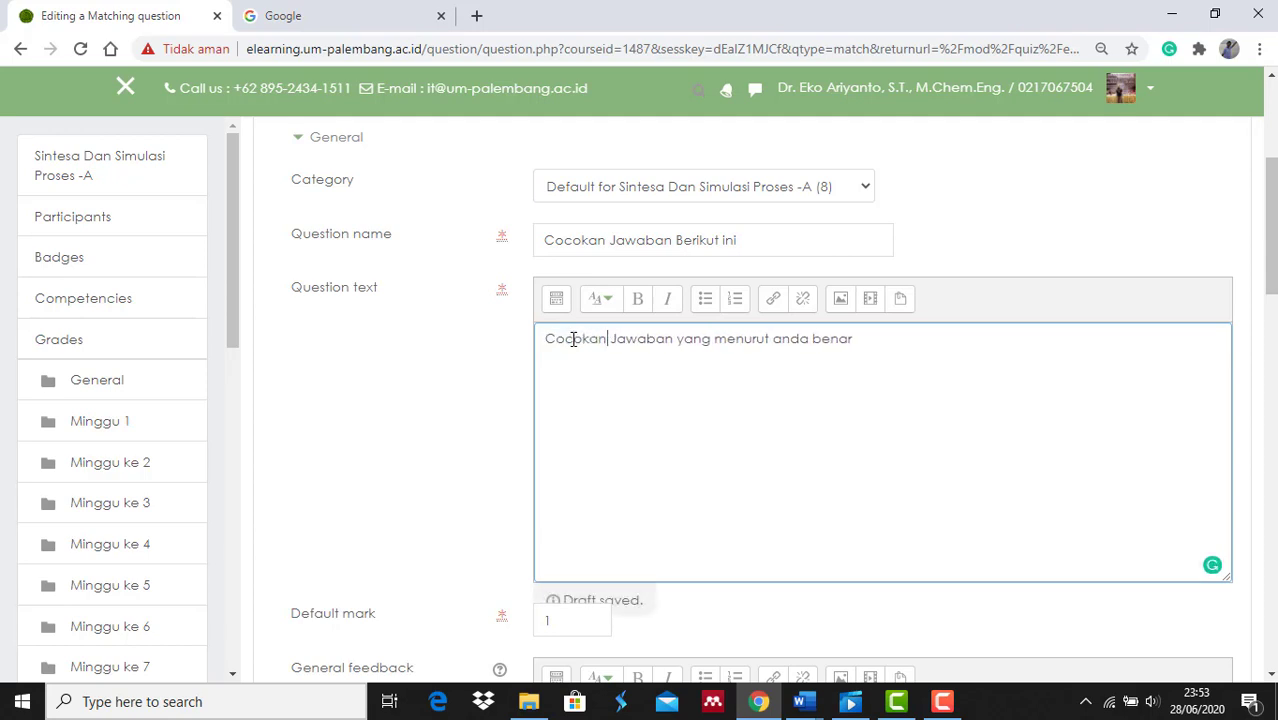
type(" Soal")
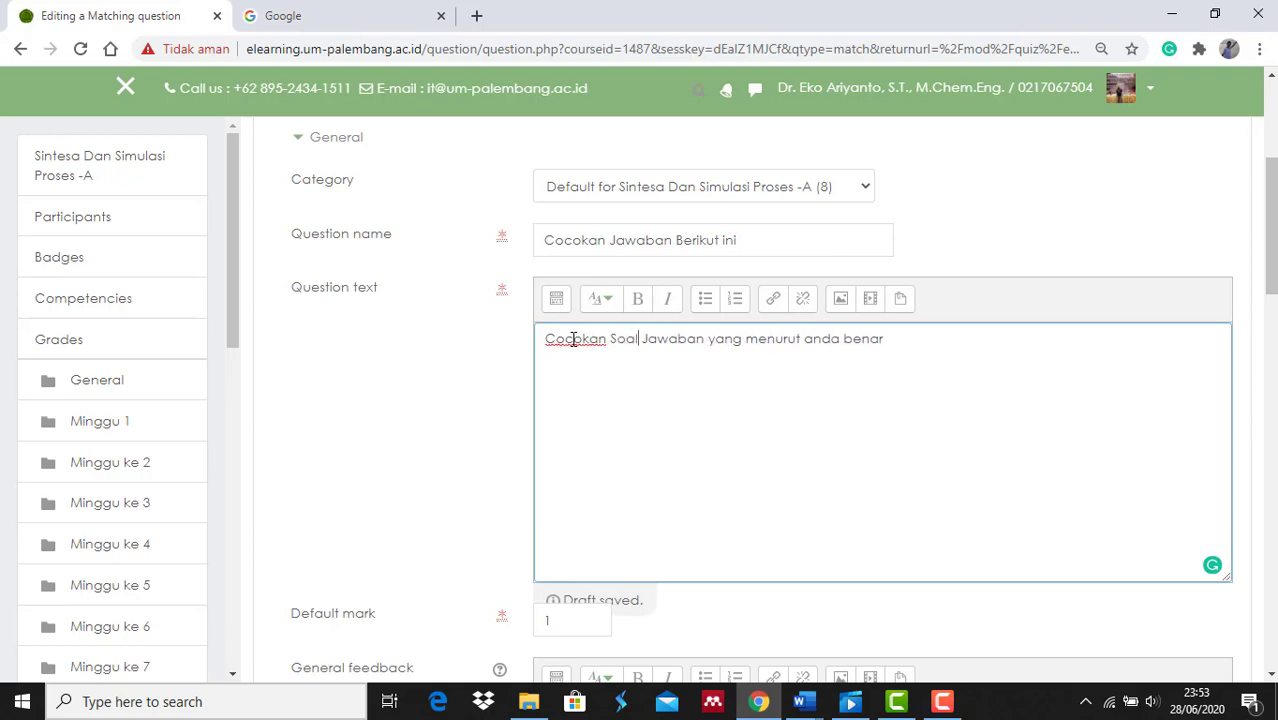
type(" dengan")
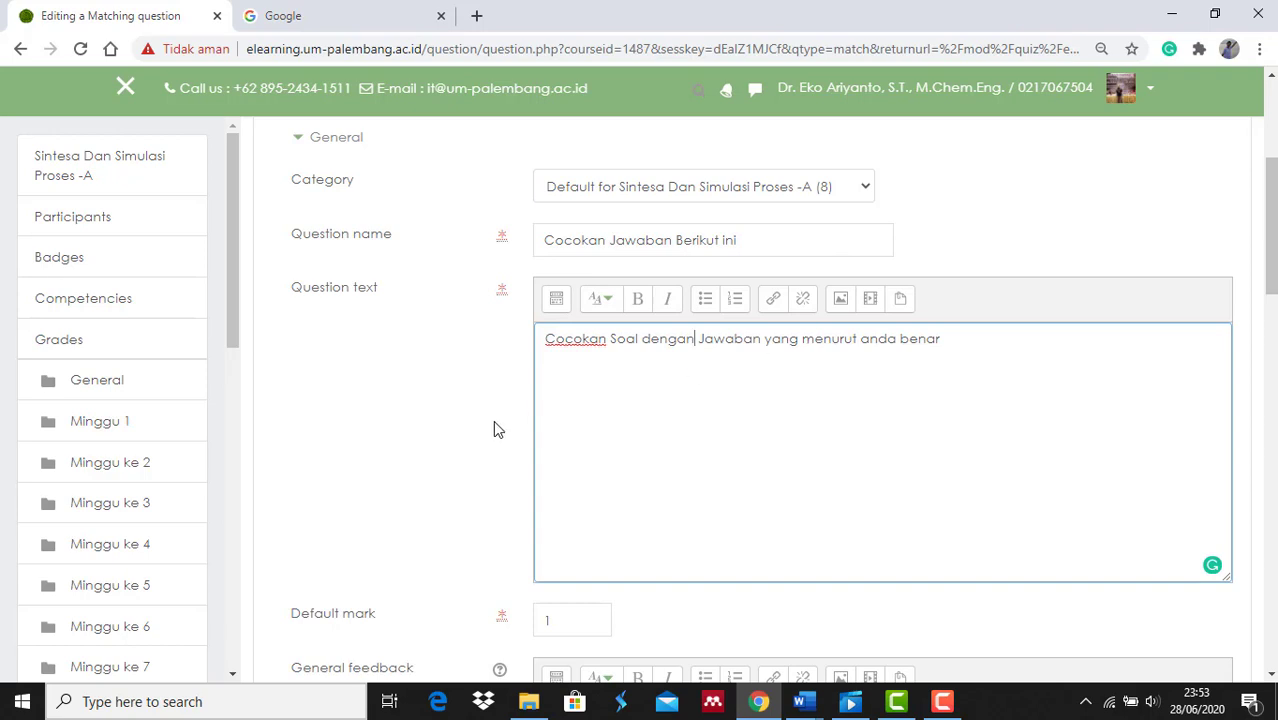
key("End")
Step: Copy the CH3–CH2–CH2–OH structure picture from the Soal 1 Word document and paste it as Question 1 of the matching pairs
left_click_drag(1268, 245, 1274, 414)
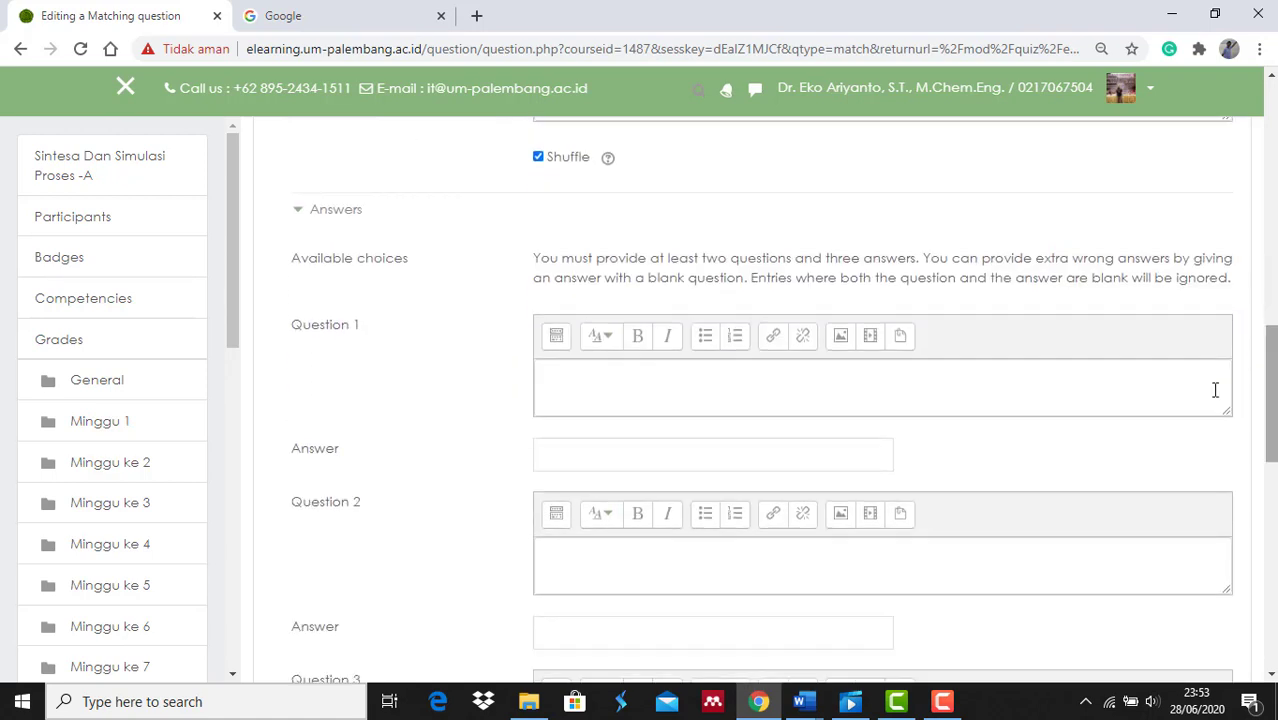
left_click(704, 383)
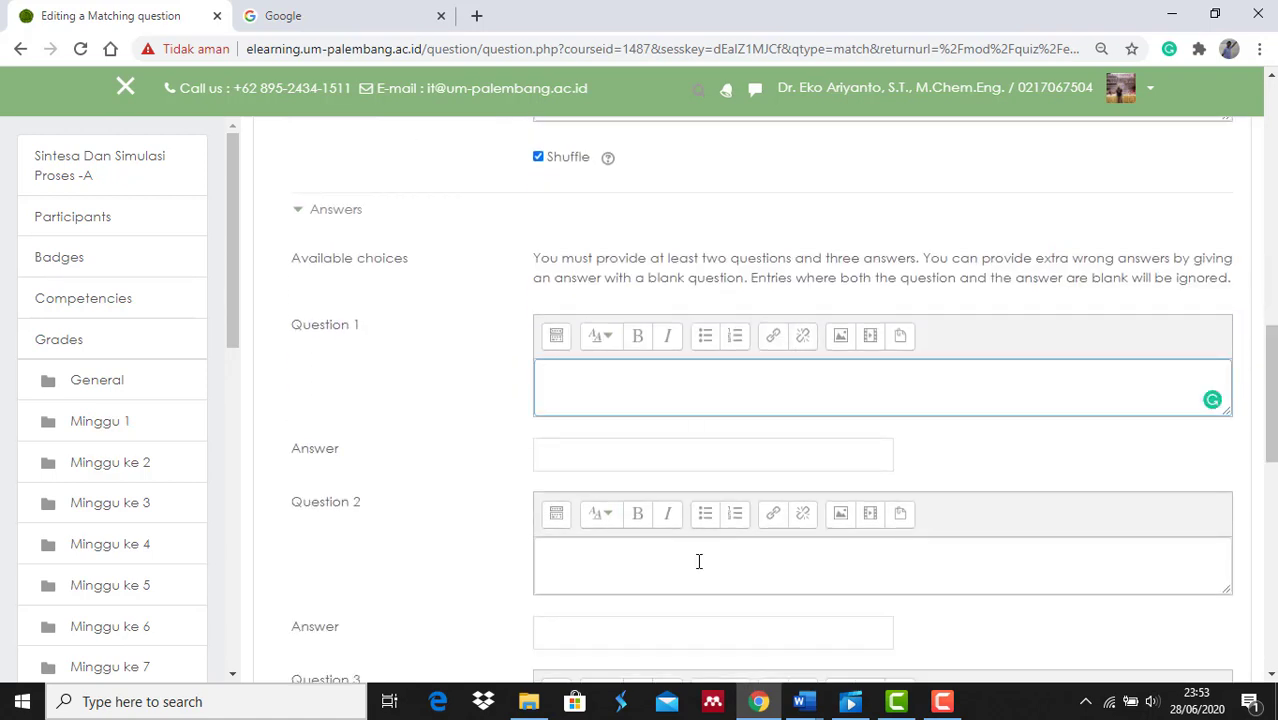
mouse_move(815, 705)
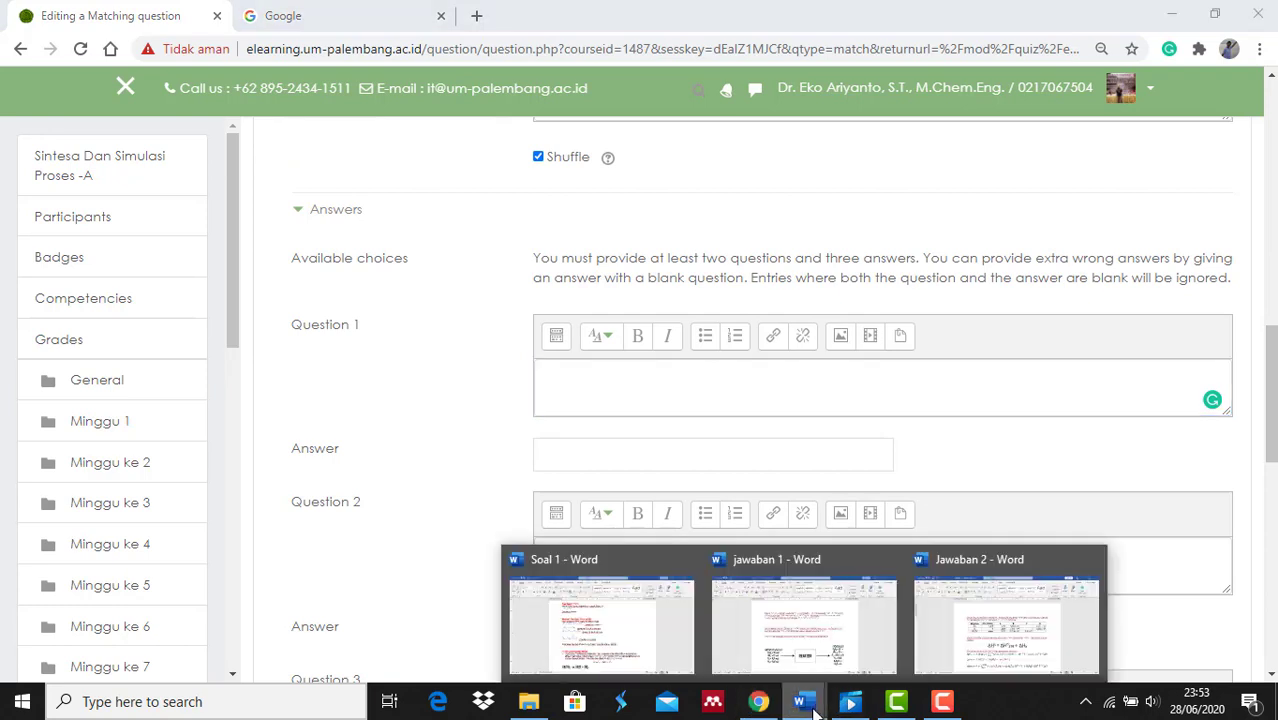
left_click(650, 627)
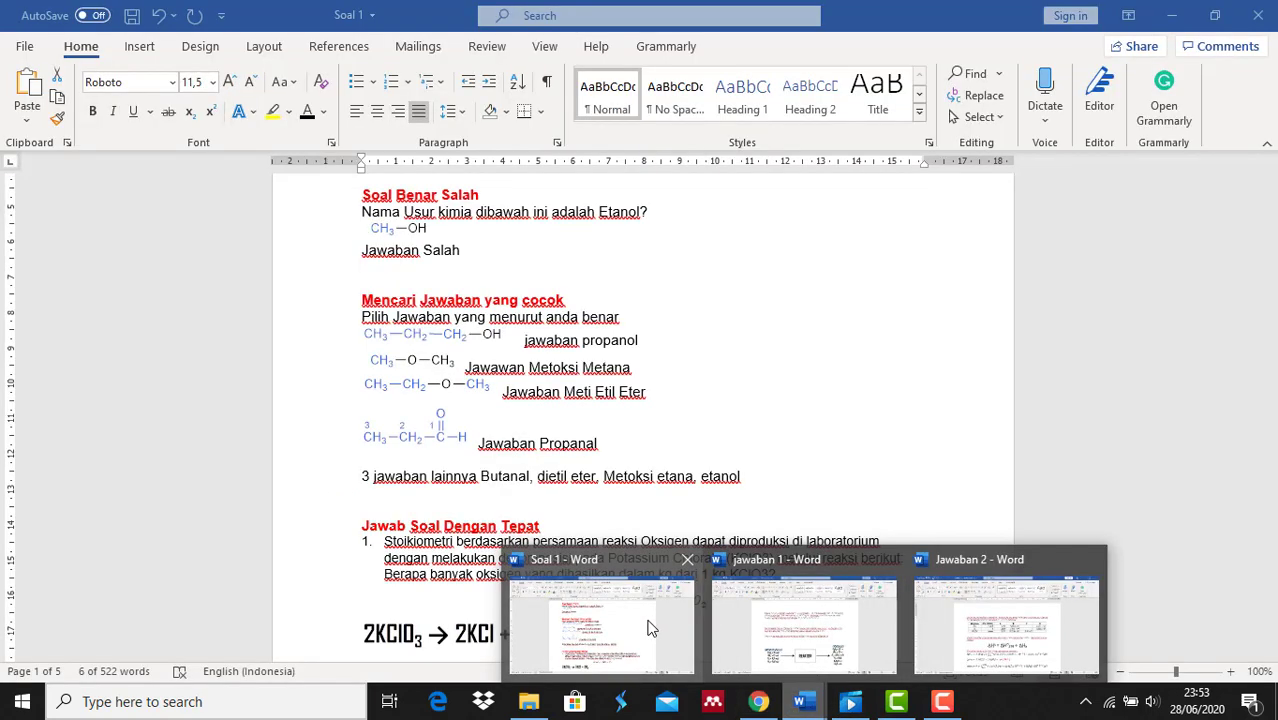
left_click(455, 340)
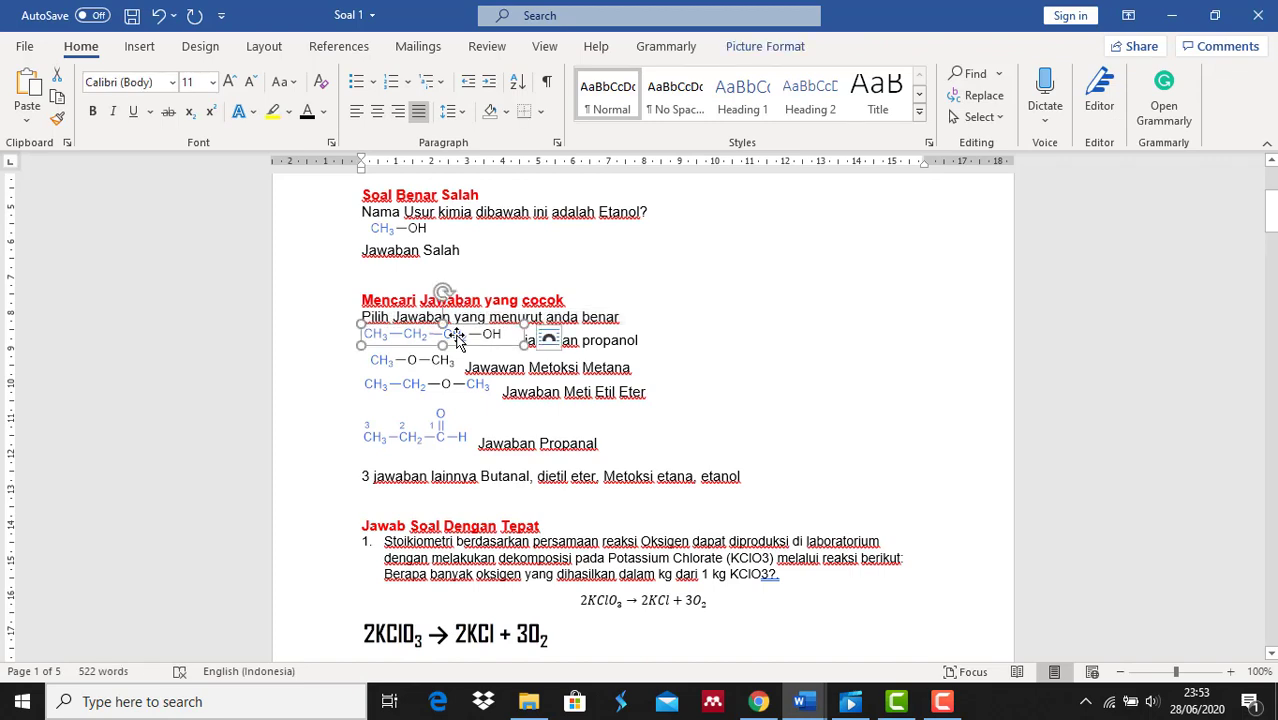
right_click(455, 338)
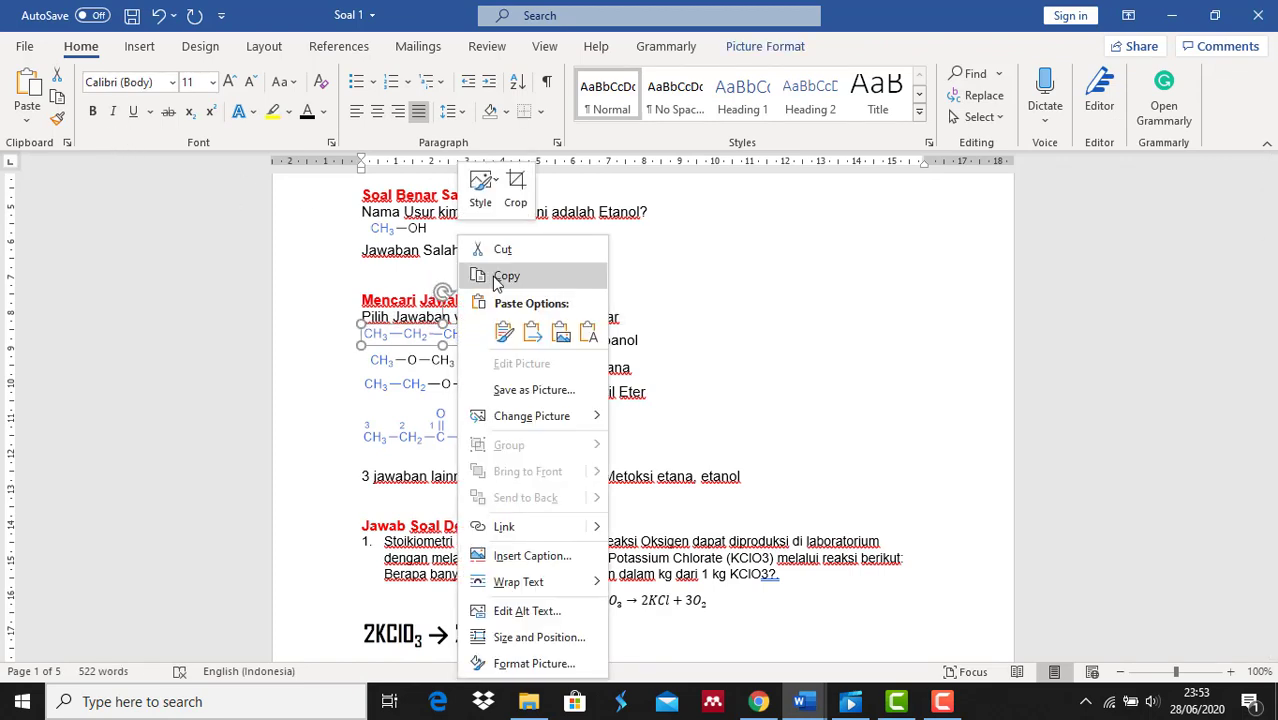
left_click(500, 278)
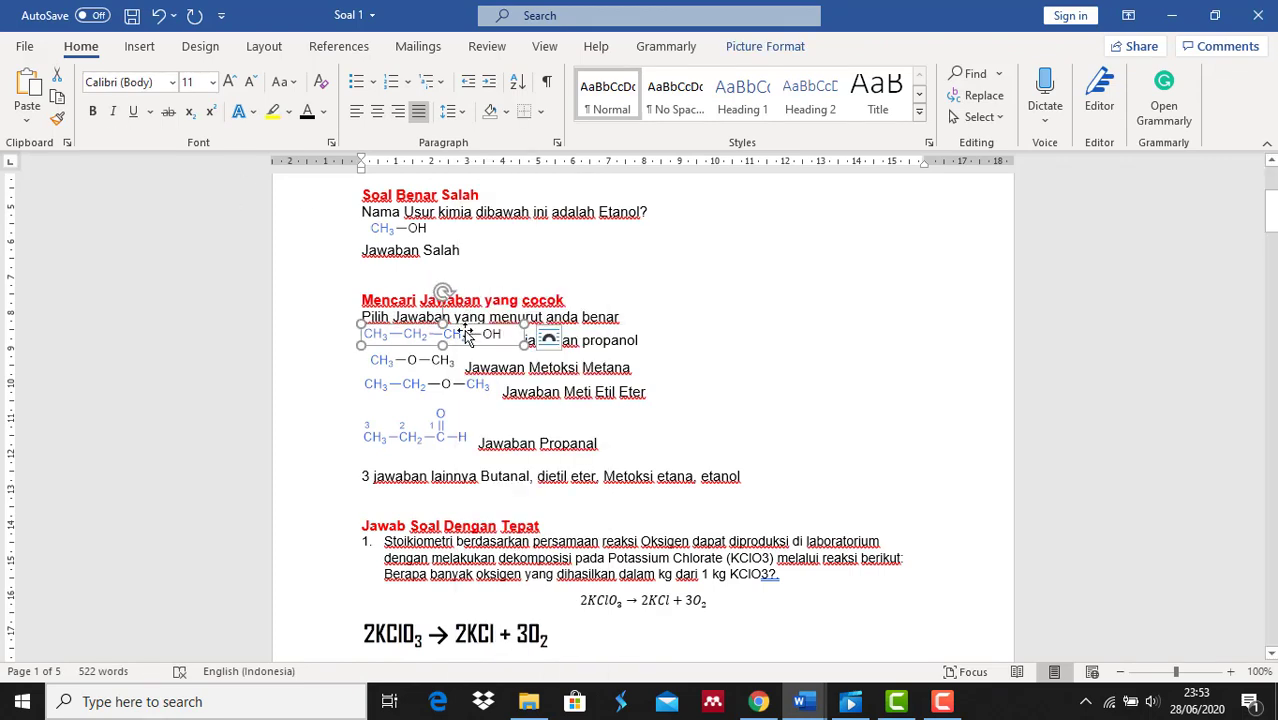
left_click(770, 700)
left_click(588, 392)
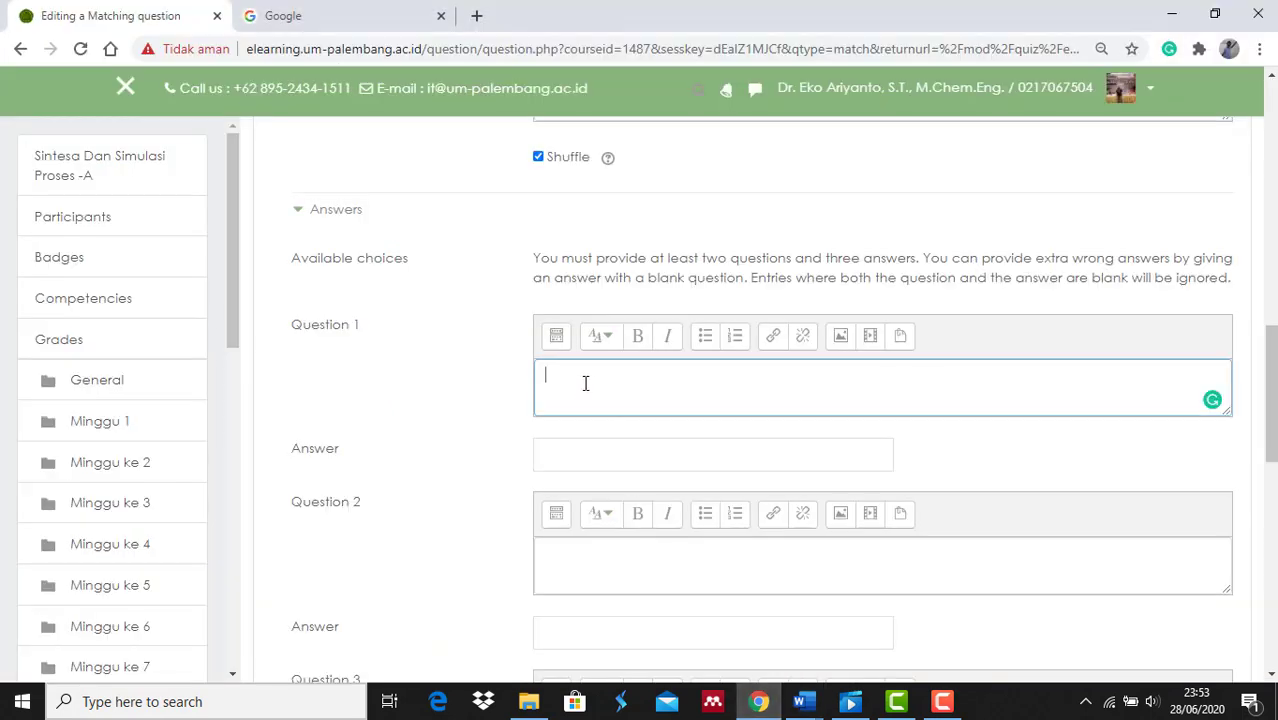
right_click(585, 383)
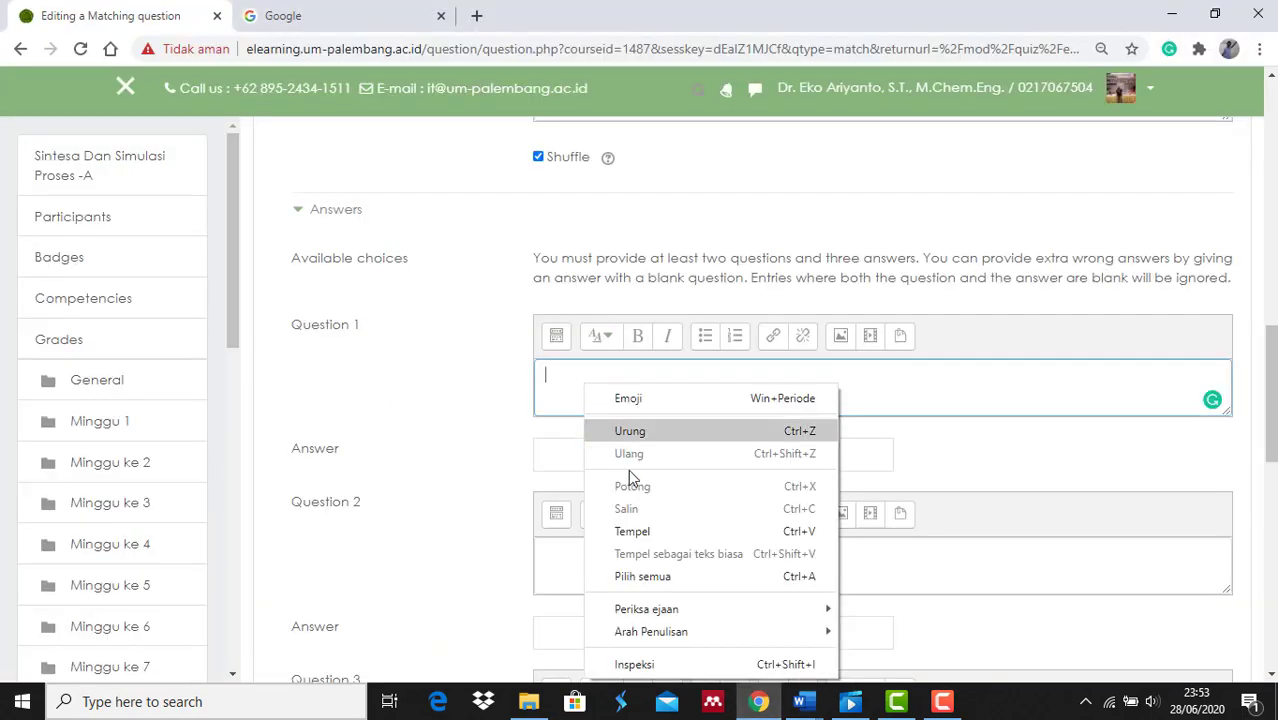
left_click(630, 531)
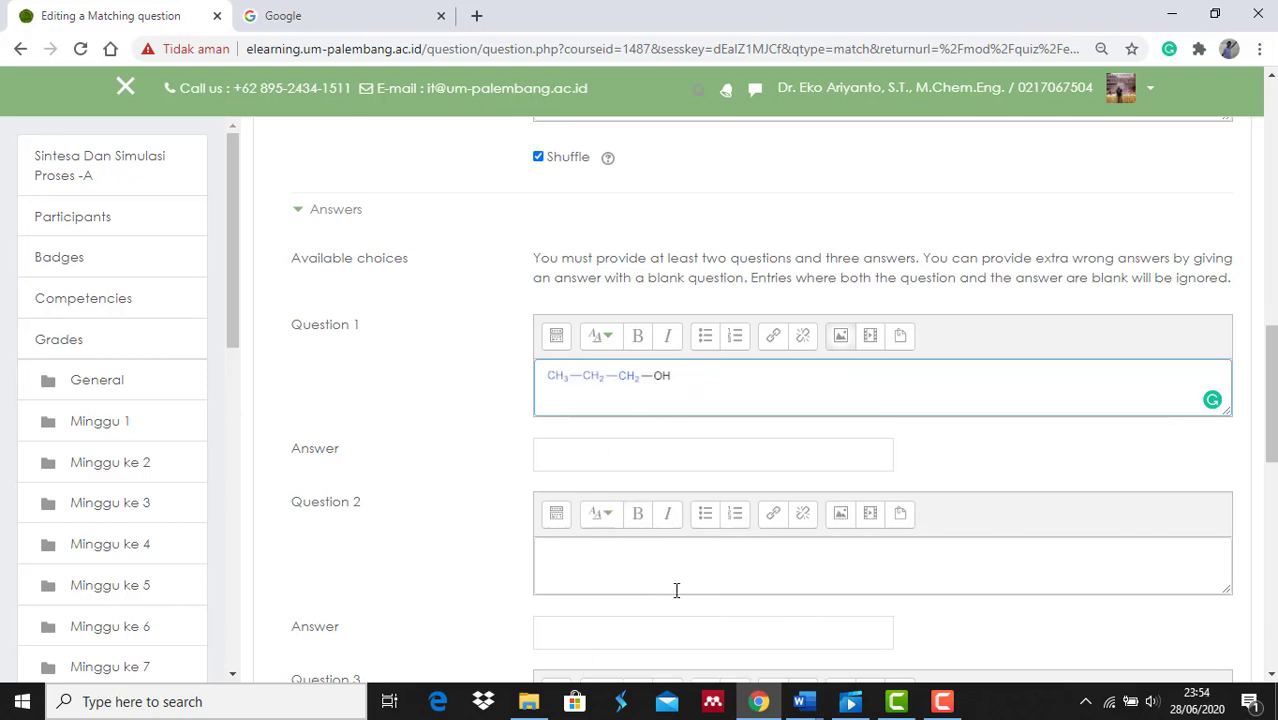
Step: Copy "propanol" from the Soal 1 Word document into Question 1's answer and capitalize it as "Propanol"
left_click(801, 703)
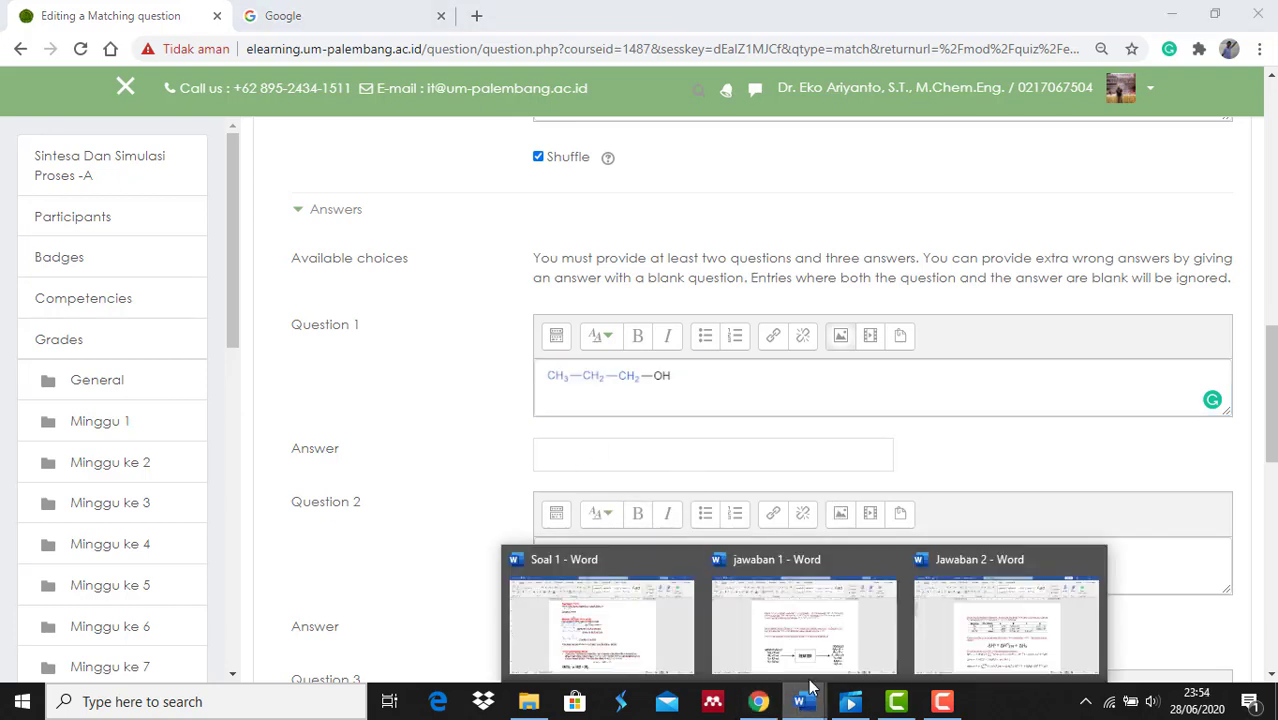
left_click(655, 638)
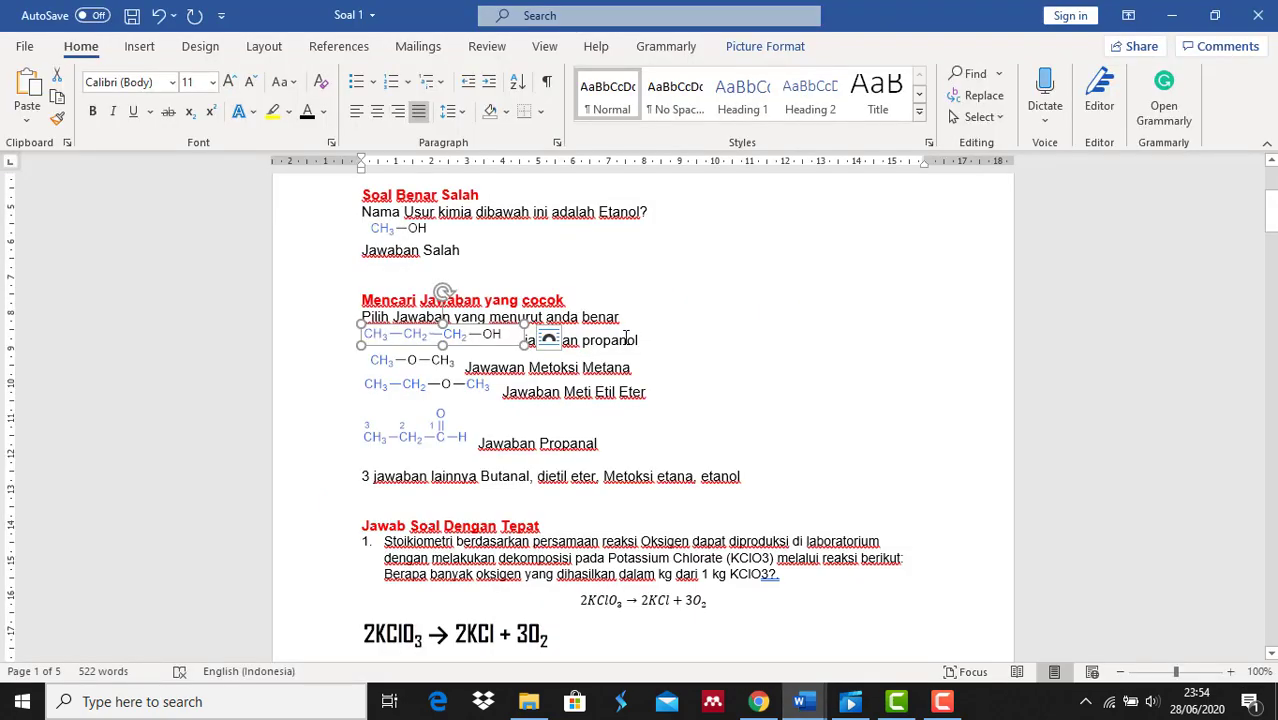
left_click_drag(641, 340, 581, 340)
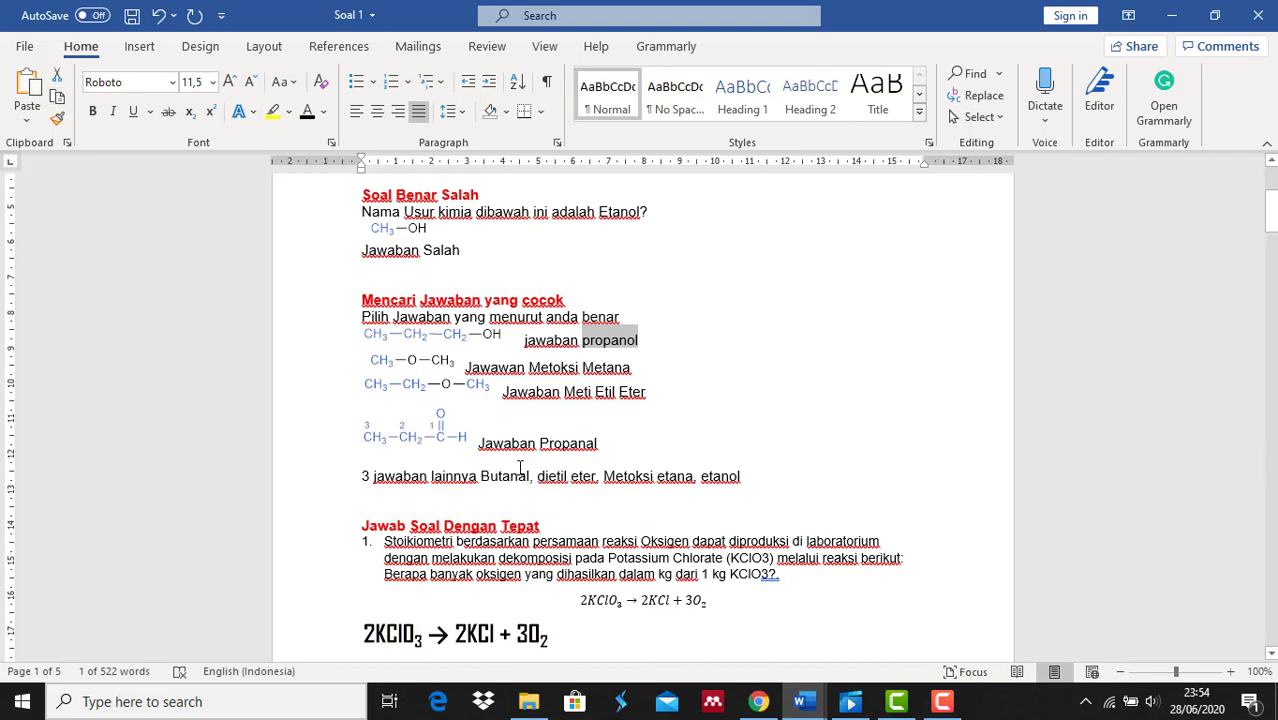
left_click(758, 701)
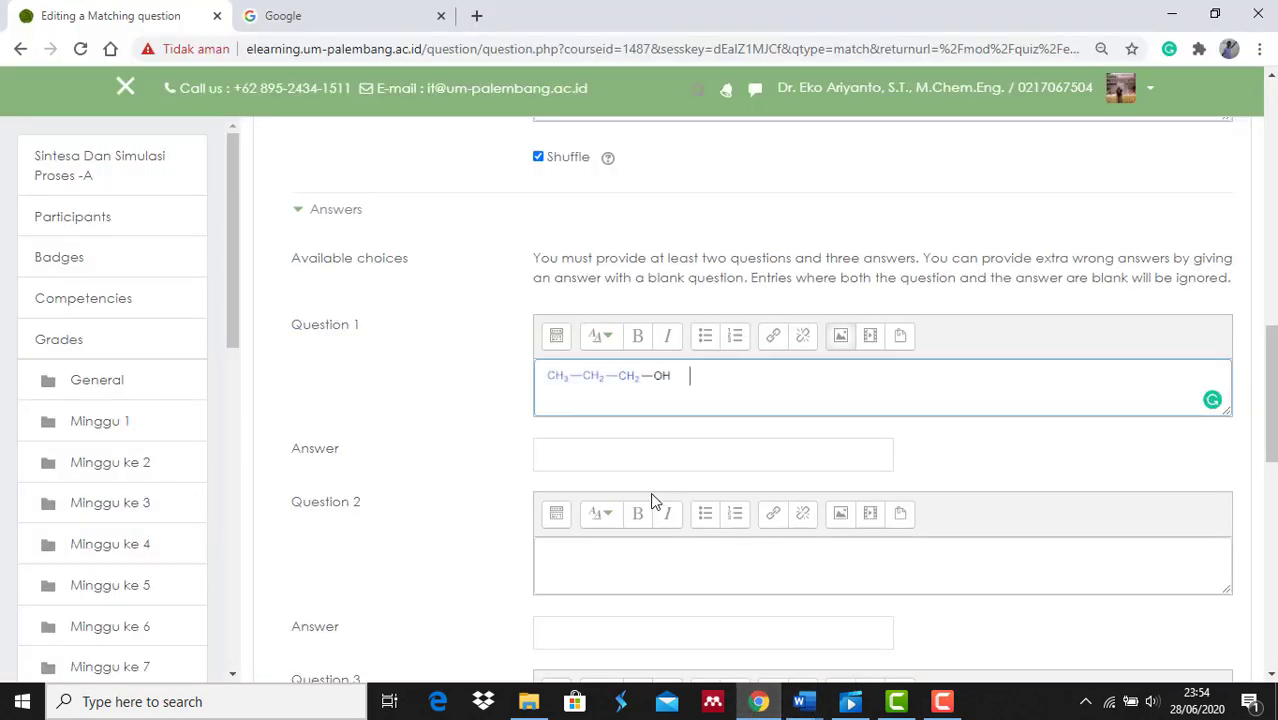
left_click(622, 459)
right_click(621, 460)
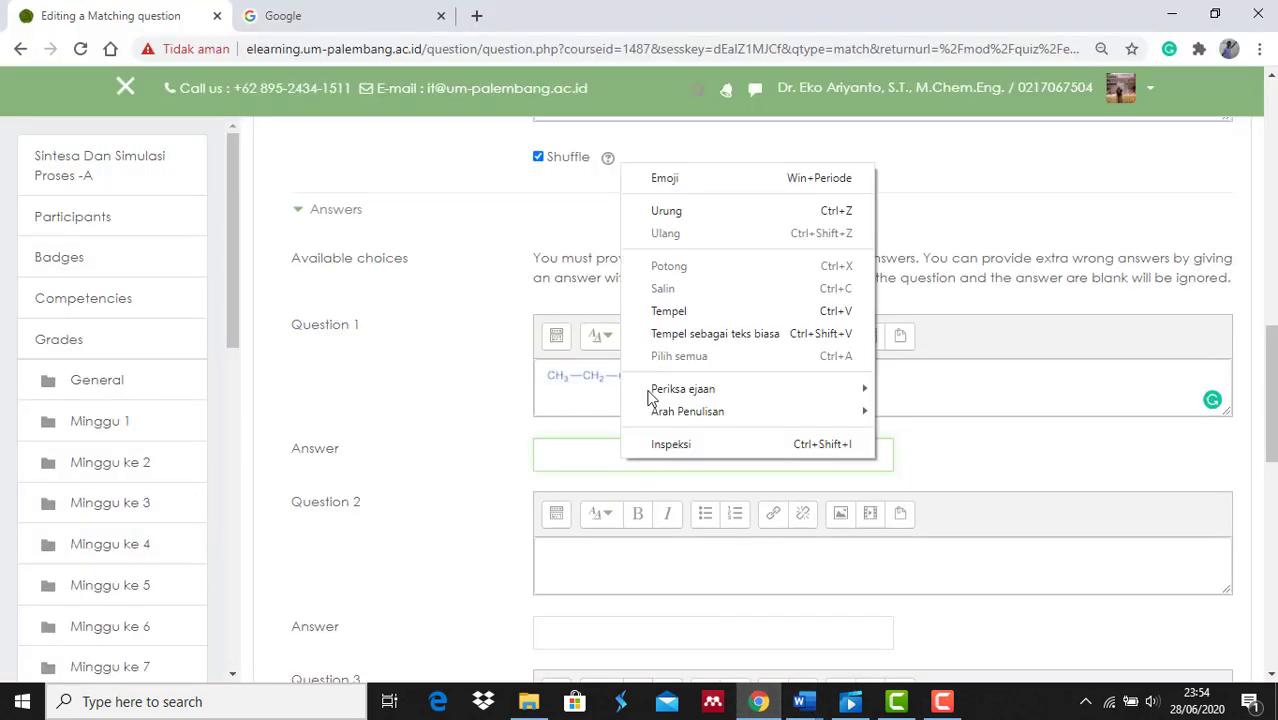
left_click(669, 312)
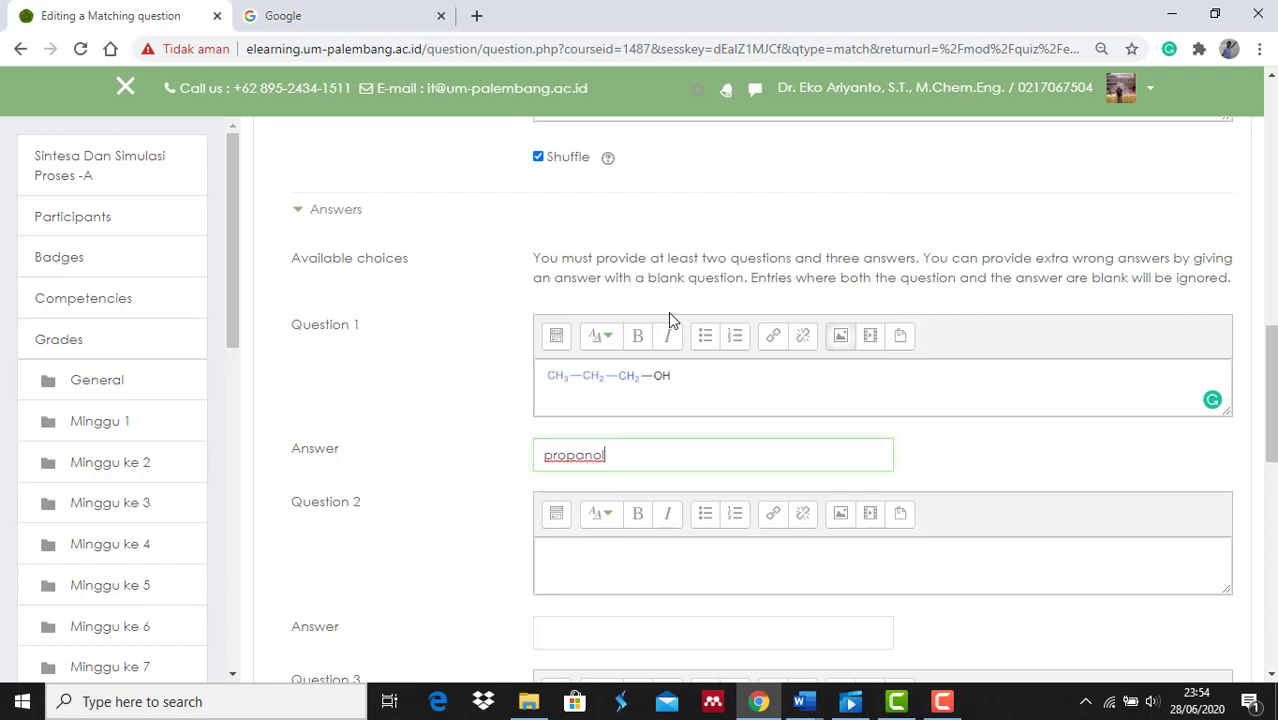
left_click(555, 457)
key("BackSpace")
type("P")
Step: Copy the CH3–O–CH3 structure picture from the Soal 1 Word document and paste it as Question 2
left_click(582, 554)
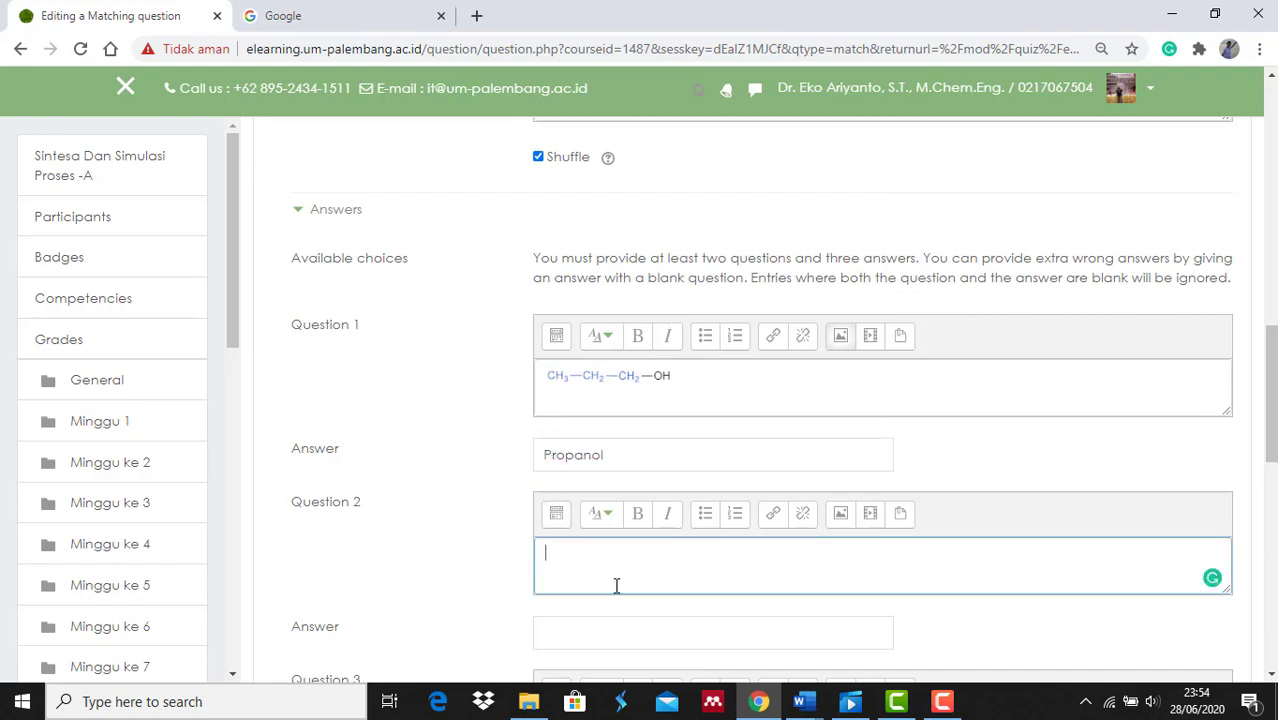
left_click(799, 701)
left_click(650, 622)
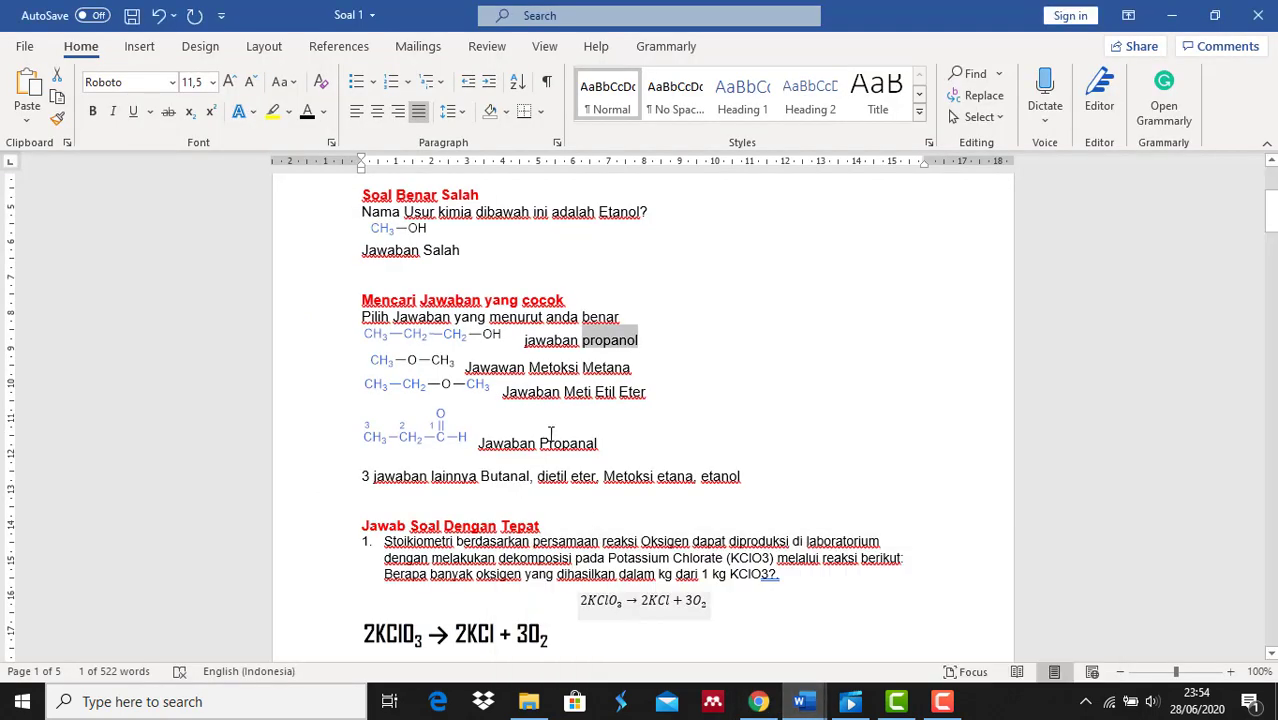
left_click(430, 365)
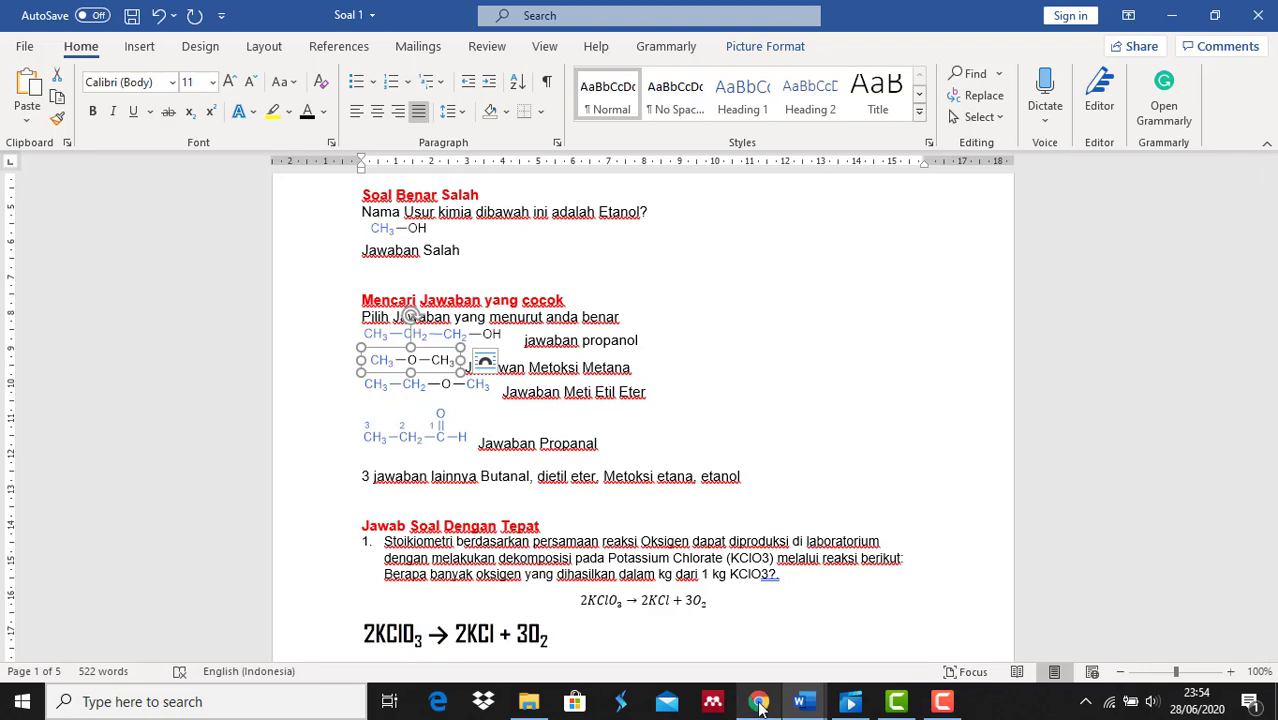
left_click(652, 588)
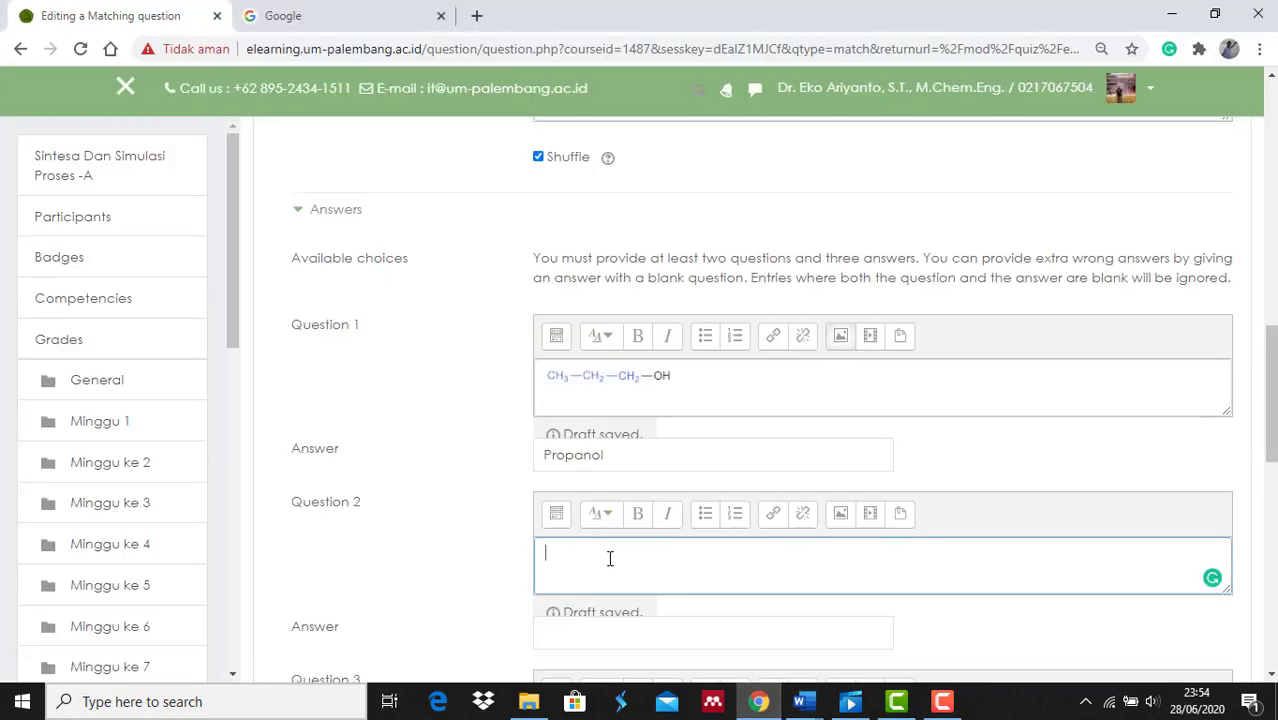
key("ctrl+v")
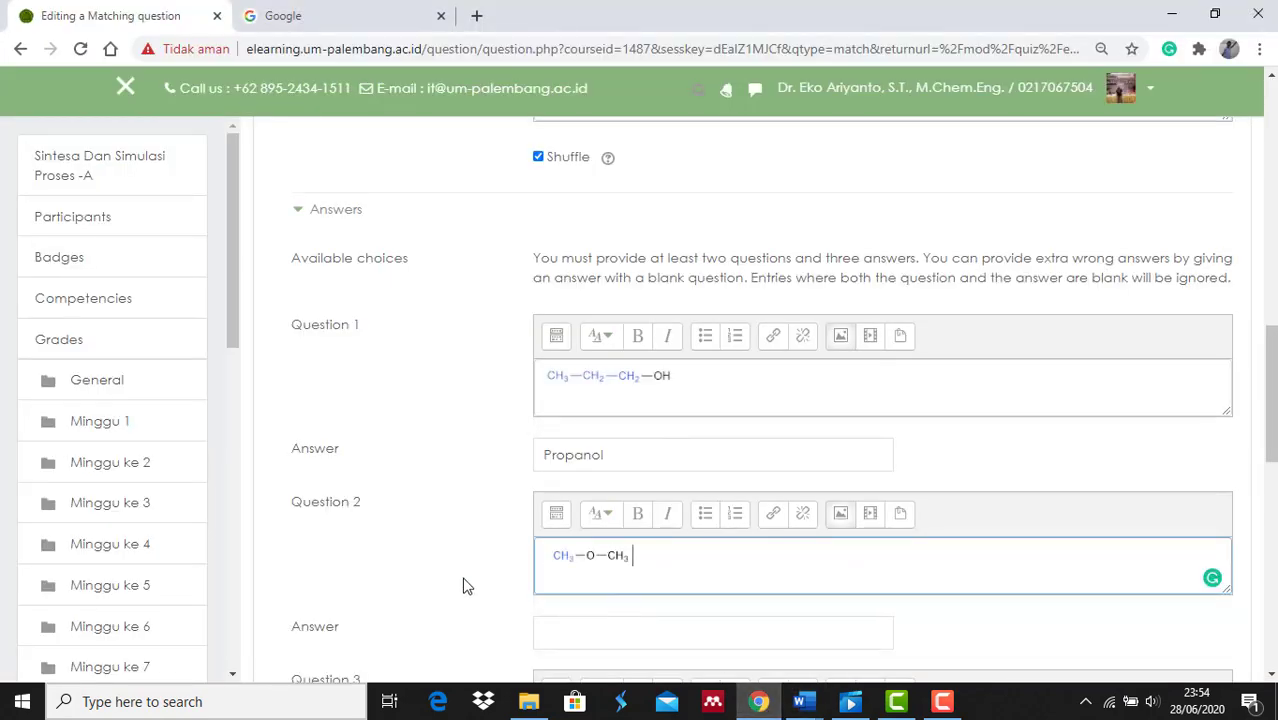
Step: Copy "Metoksi Metana" from the Soal 1 Word document and paste it as Question 2's answer
scroll(463, 586, "down", 1)
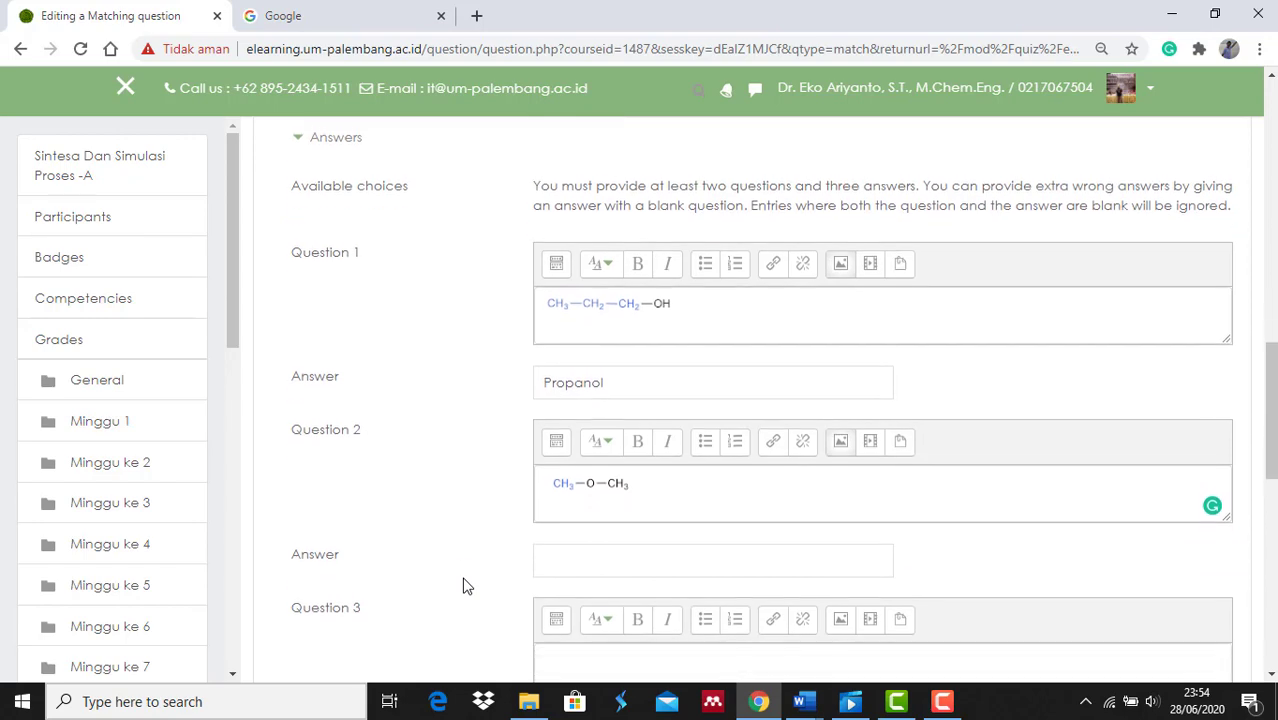
left_click(806, 703)
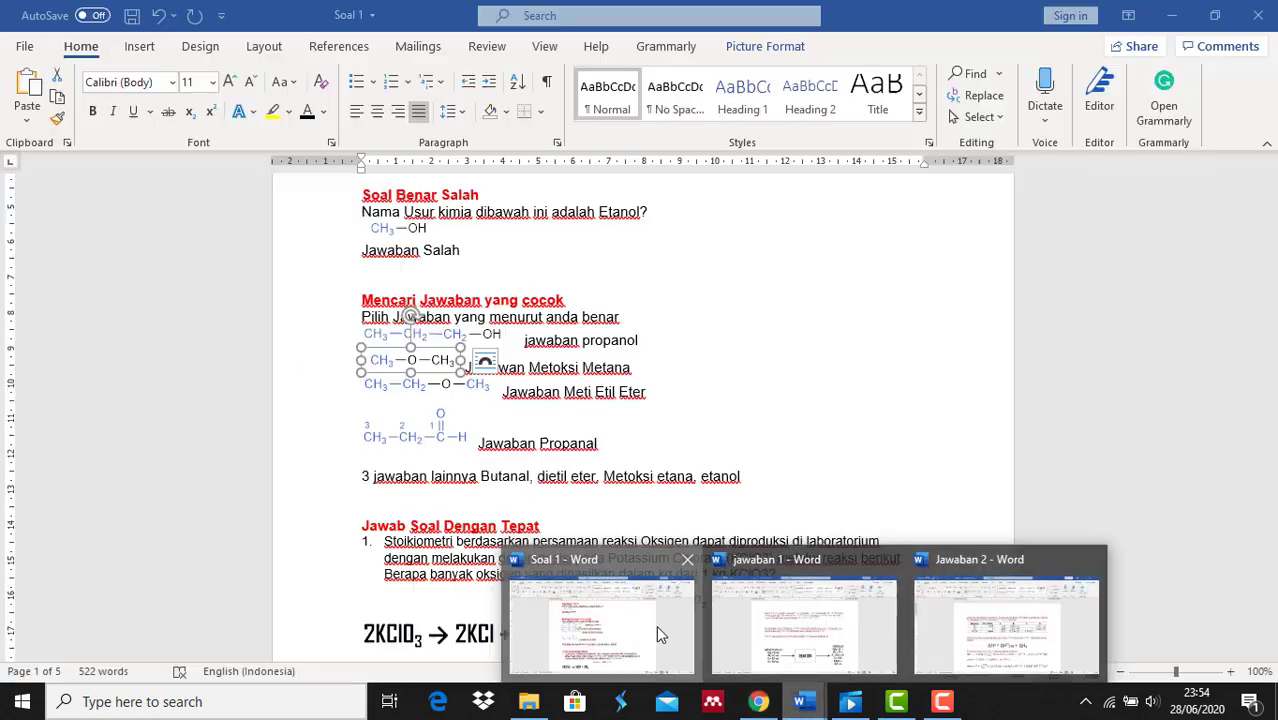
left_click(656, 625)
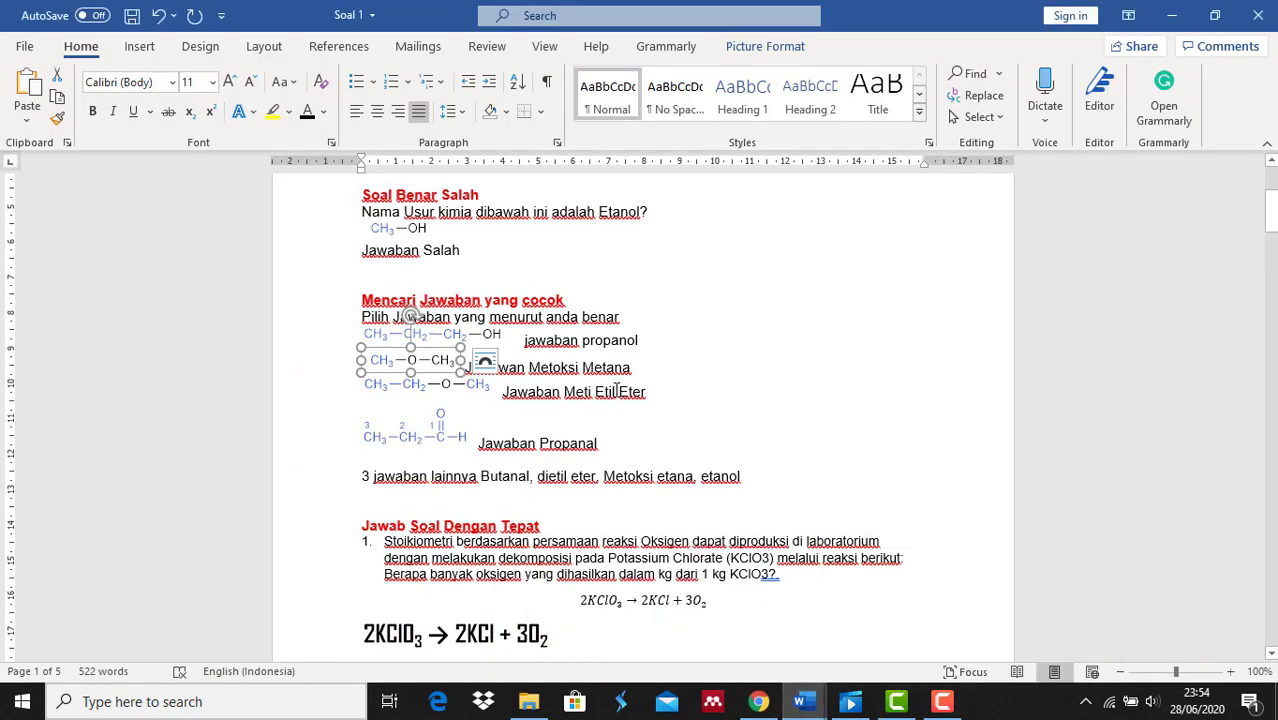
left_click_drag(617, 370, 528, 370)
key("ctrl+c")
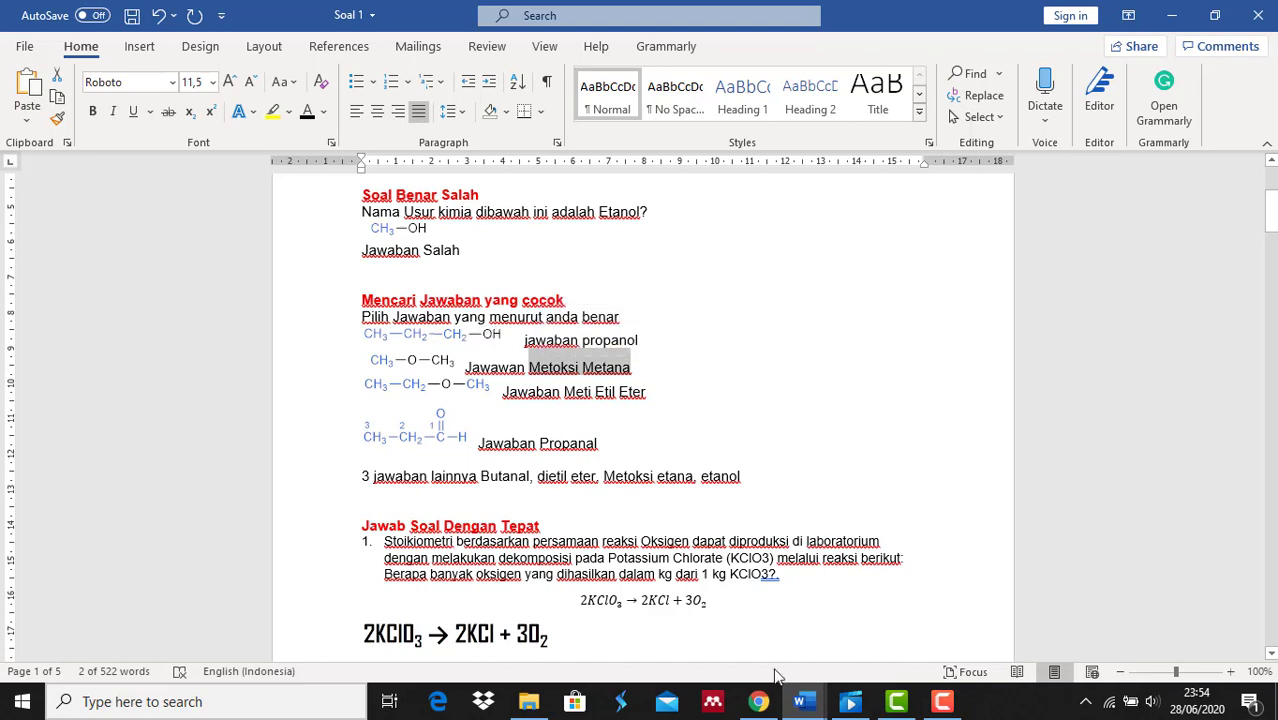
left_click(764, 701)
left_click(627, 553)
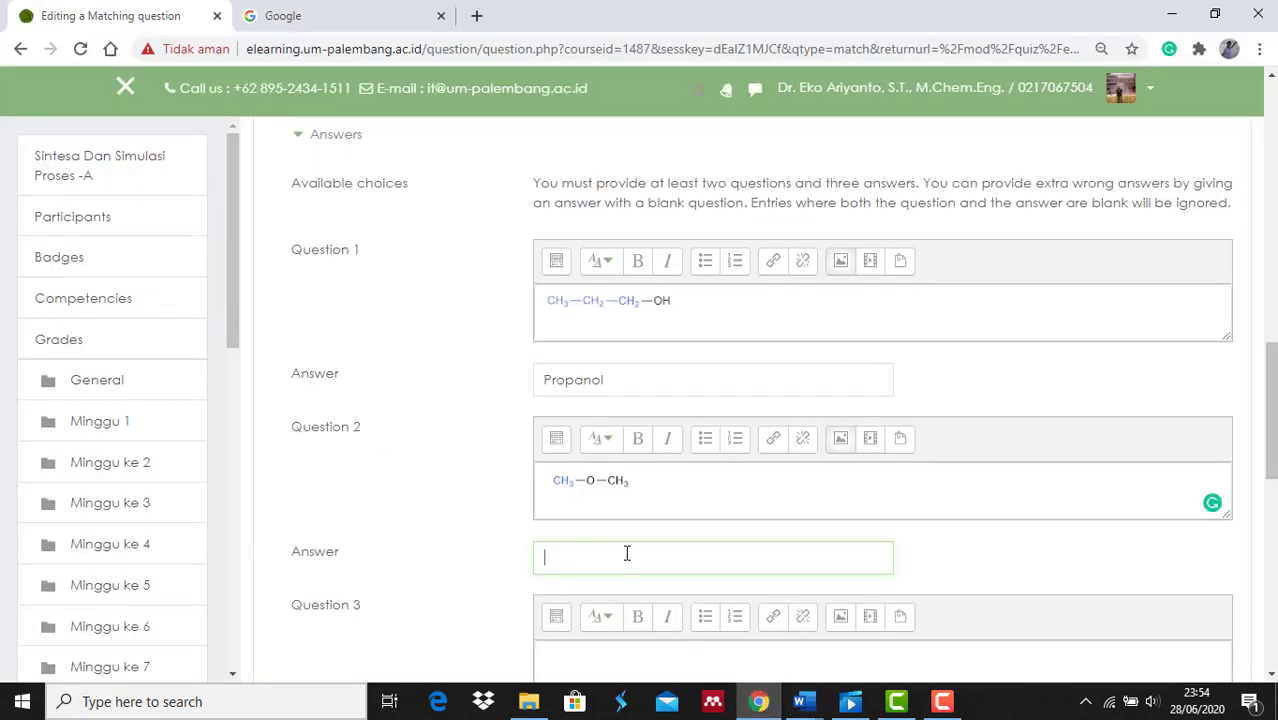
key("ctrl+v")
left_click(445, 540)
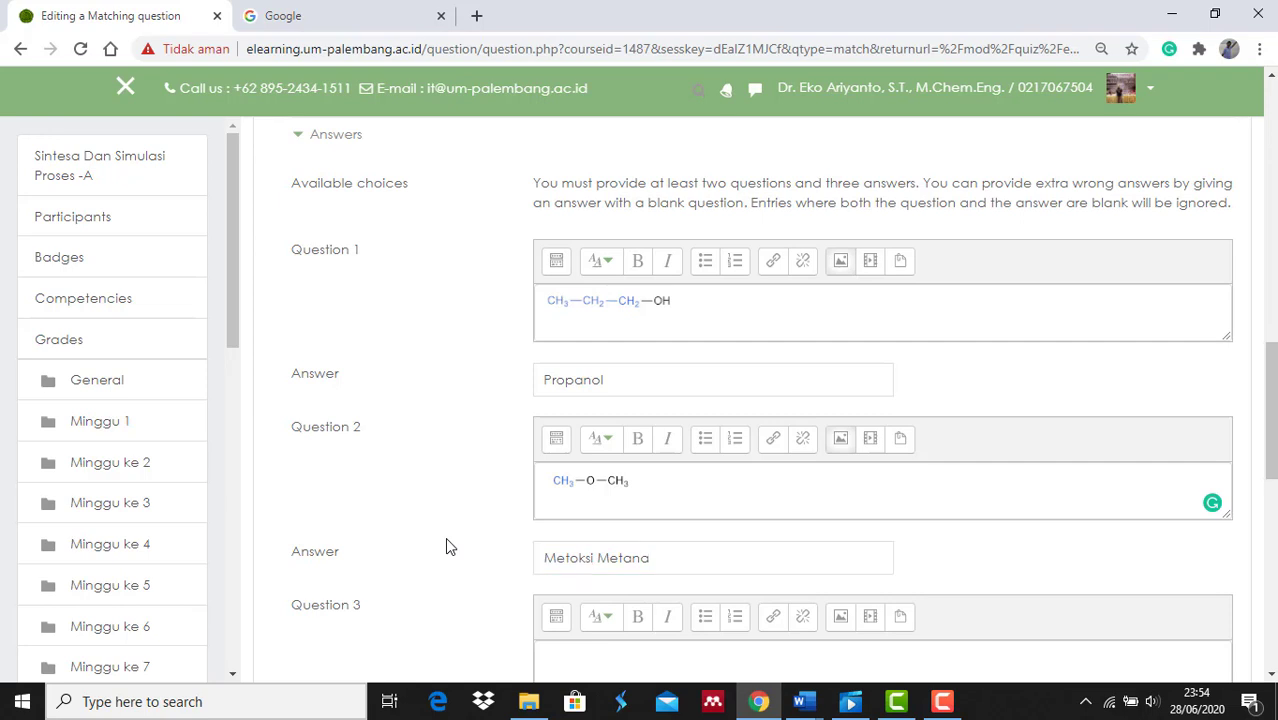
Step: Copy the CH3–CH2–O–CH3 structure picture from the Soal 1 Word document and paste it as Question 3
scroll(447, 545, "down", 1)
scroll(447, 542, "down", 3)
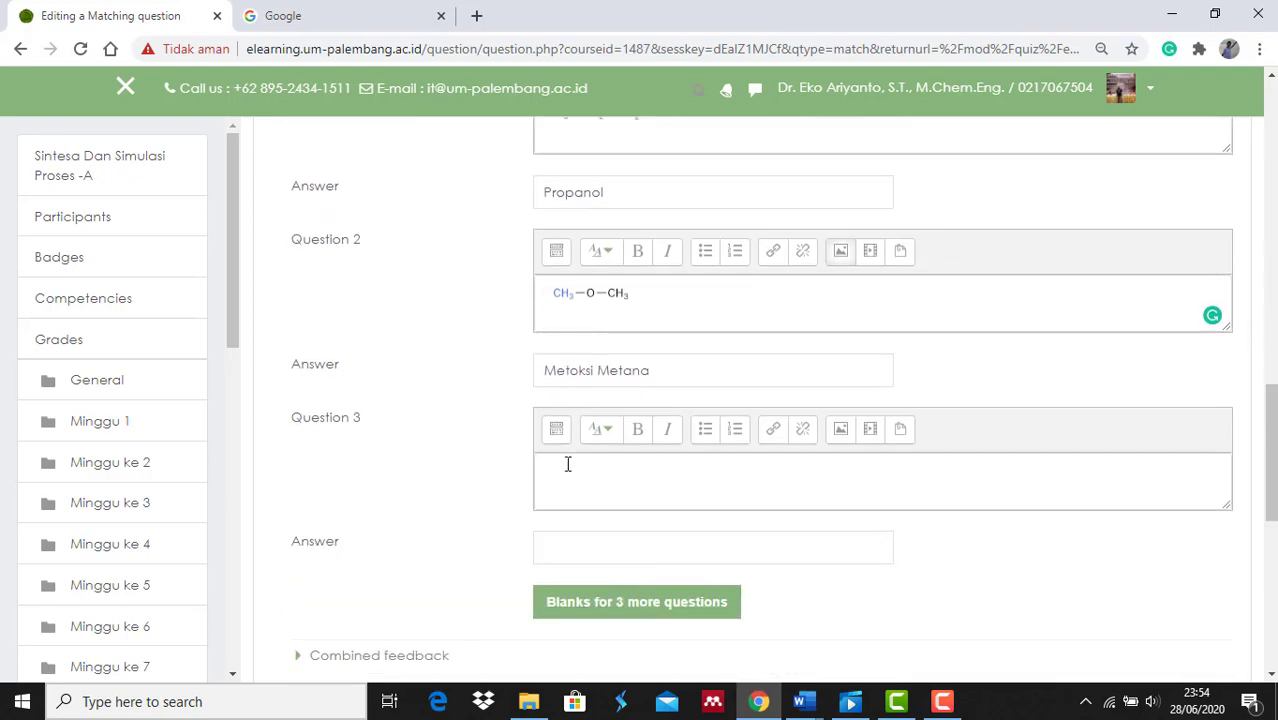
left_click(567, 466)
left_click(799, 703)
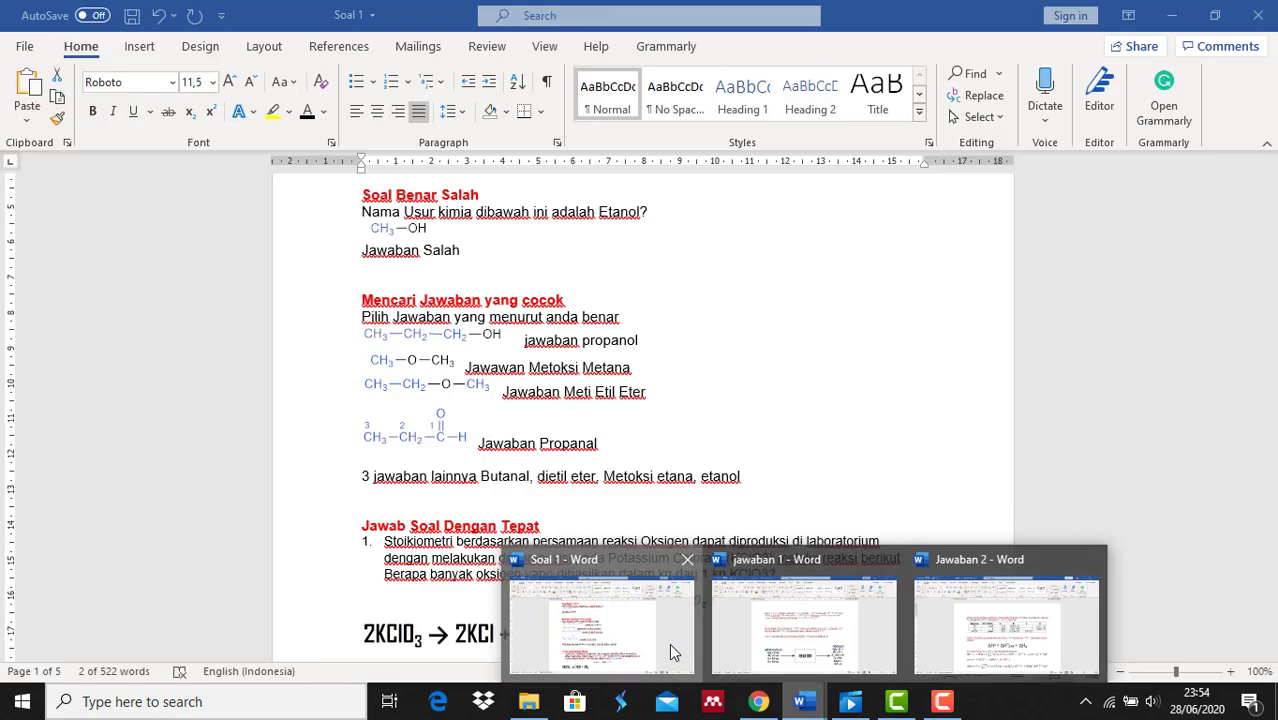
left_click(673, 650)
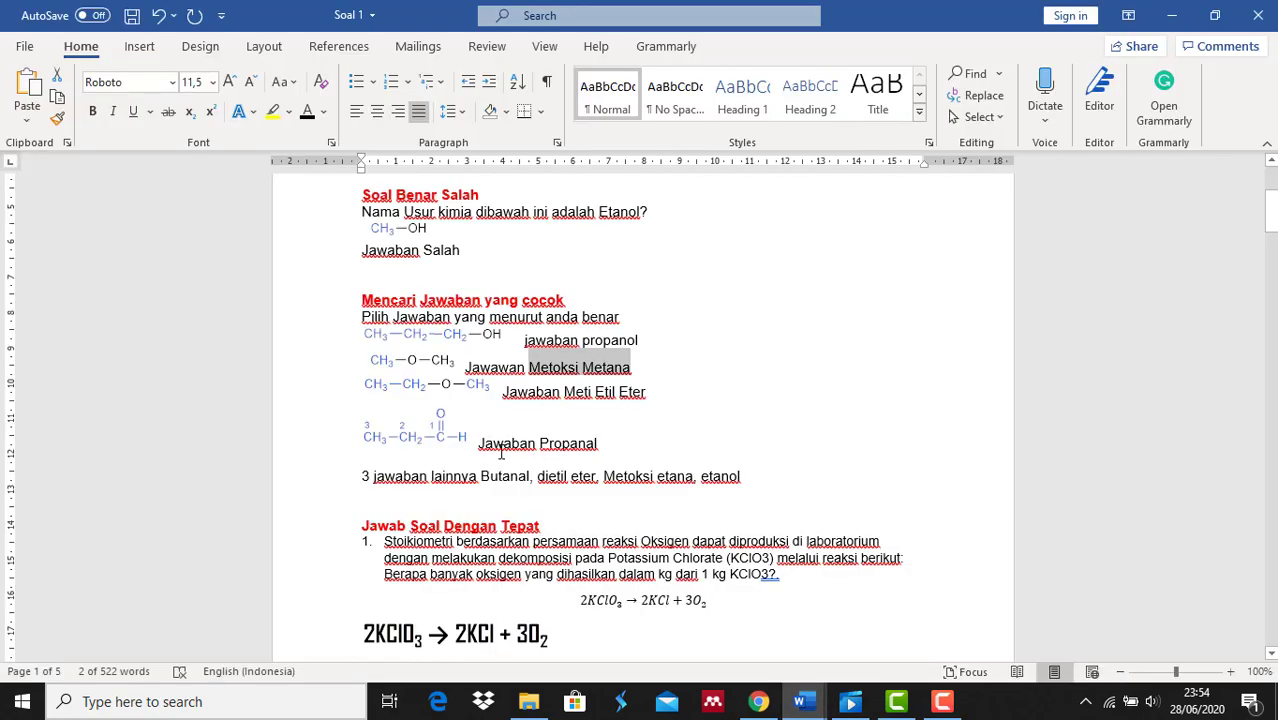
left_click(436, 393)
right_click(436, 393)
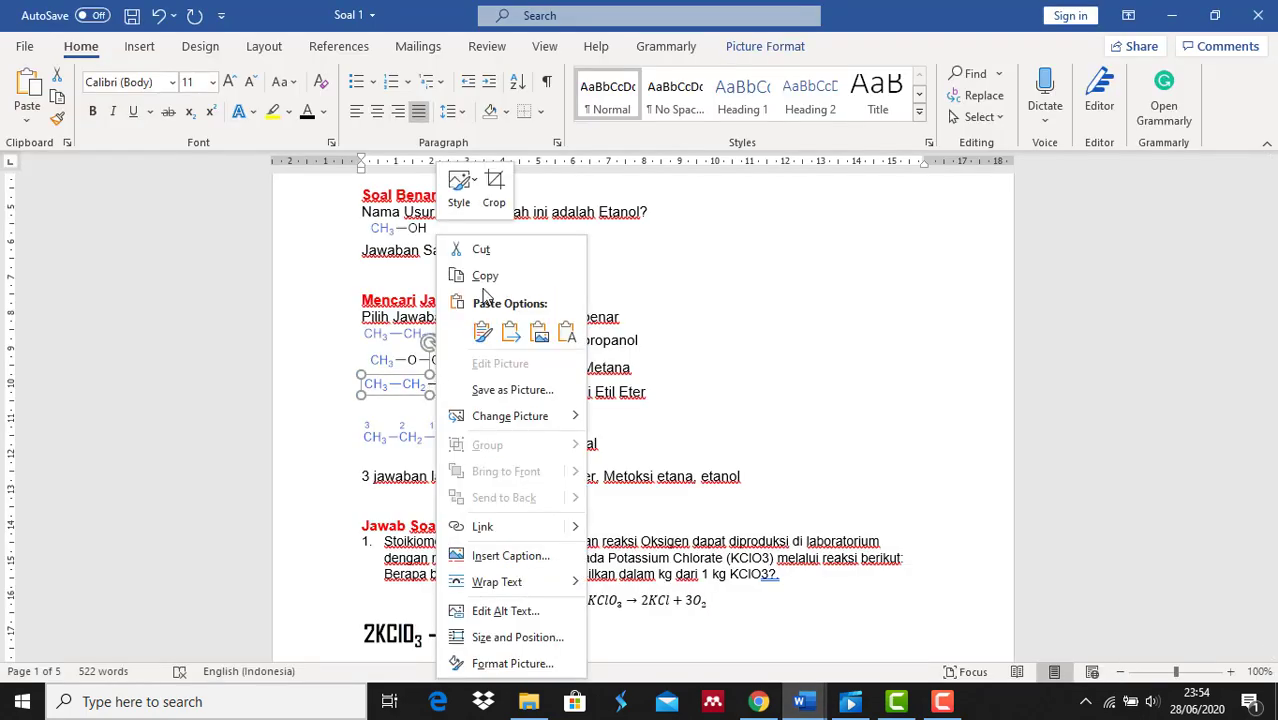
left_click(485, 277)
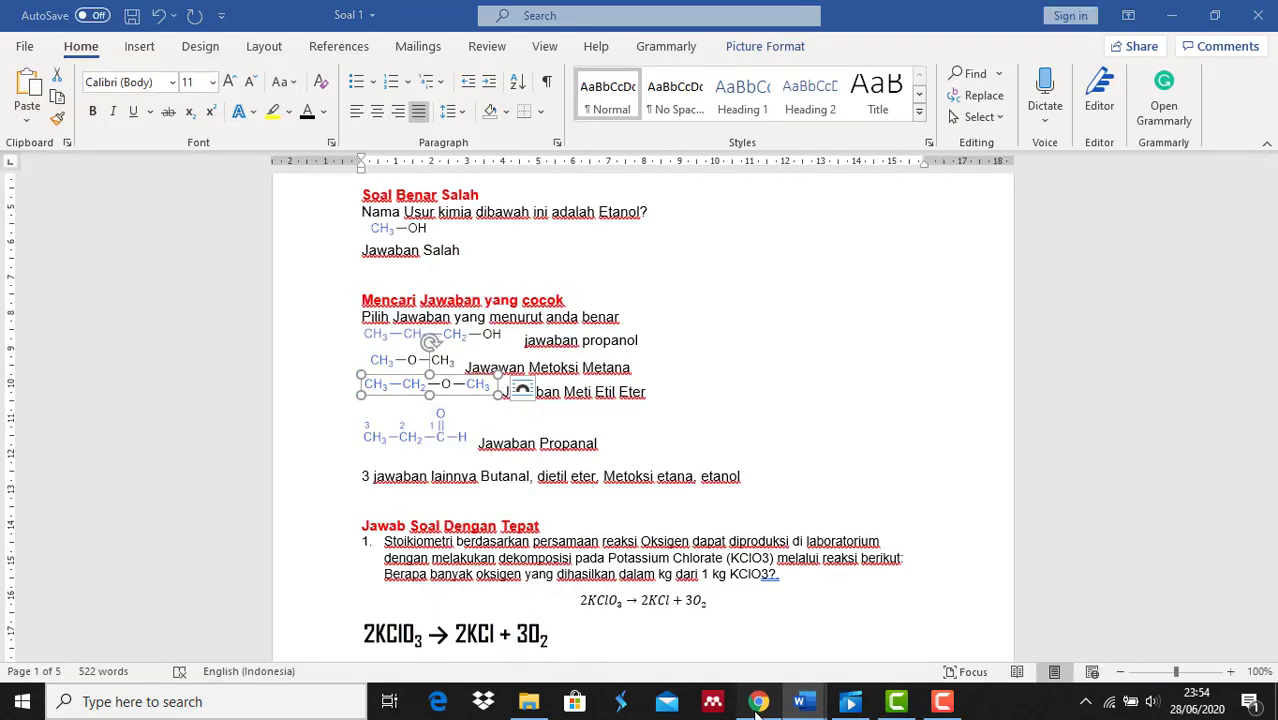
left_click(758, 703)
key("ctrl+v")
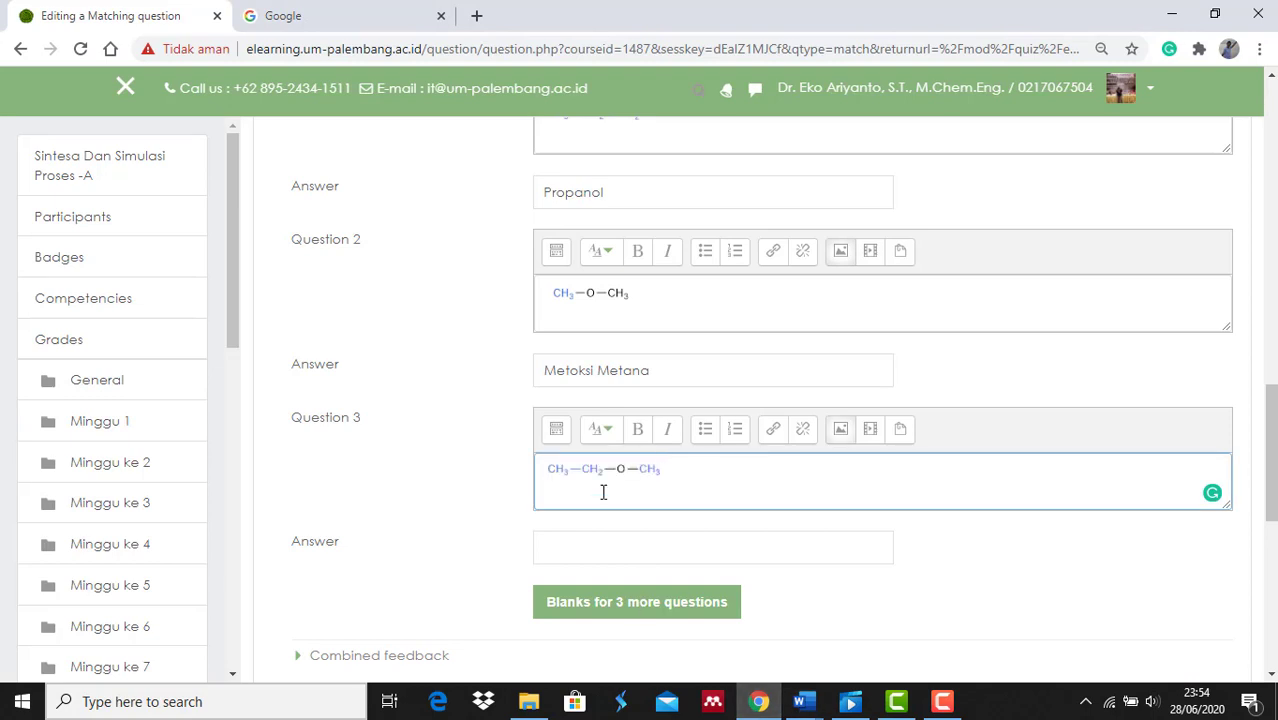
Step: Copy "Meti Etil Eter" from the Soal 1 Word document and paste it as Question 3's answer
left_click(595, 541)
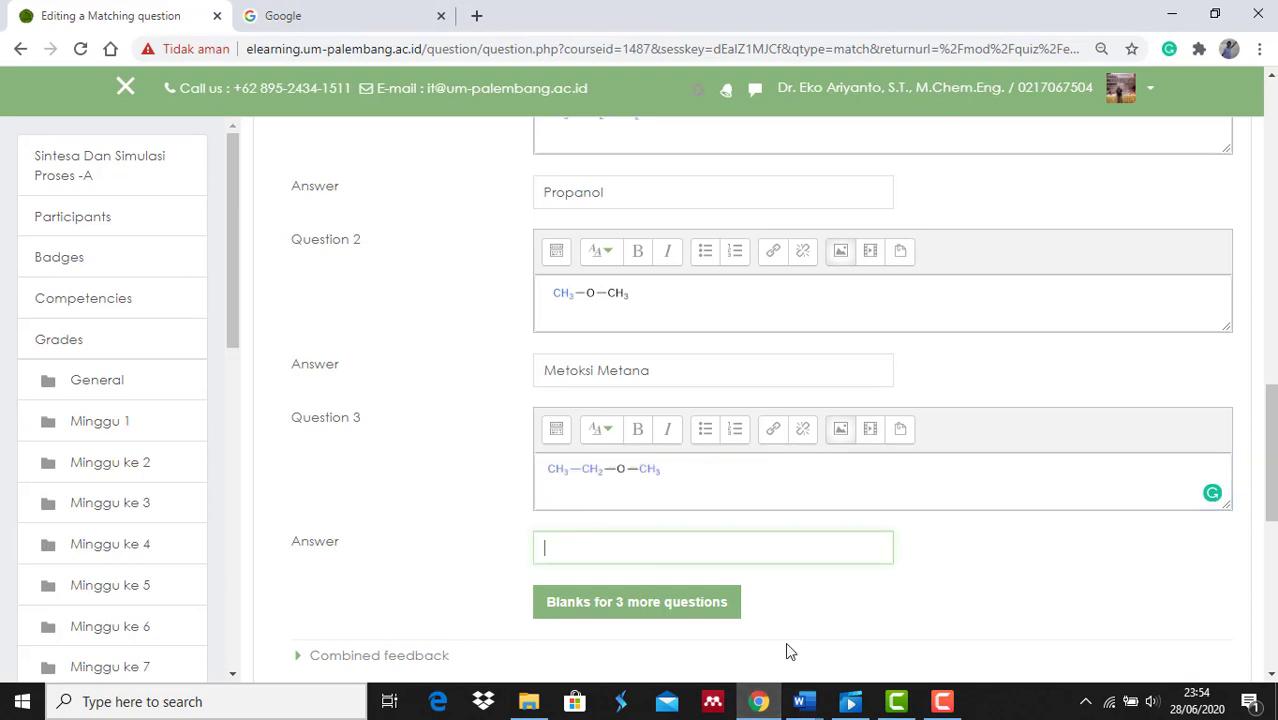
left_click(799, 703)
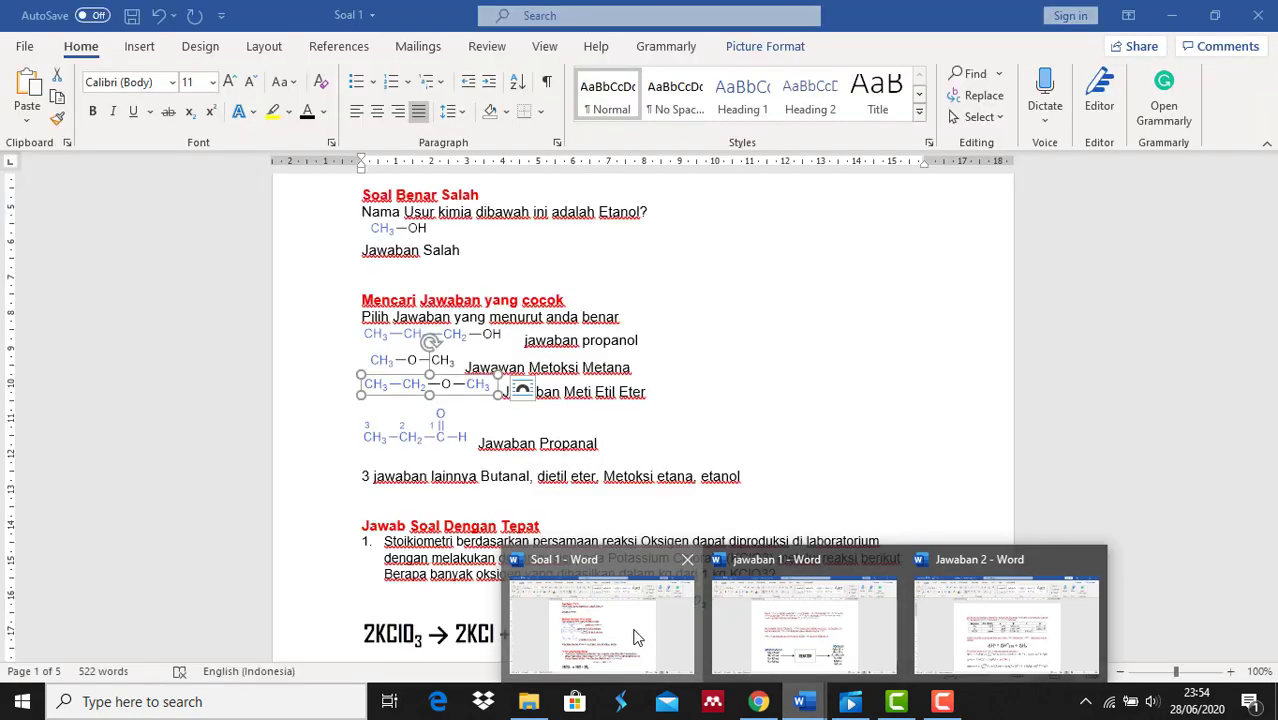
left_click(635, 632)
left_click_drag(645, 401, 569, 399)
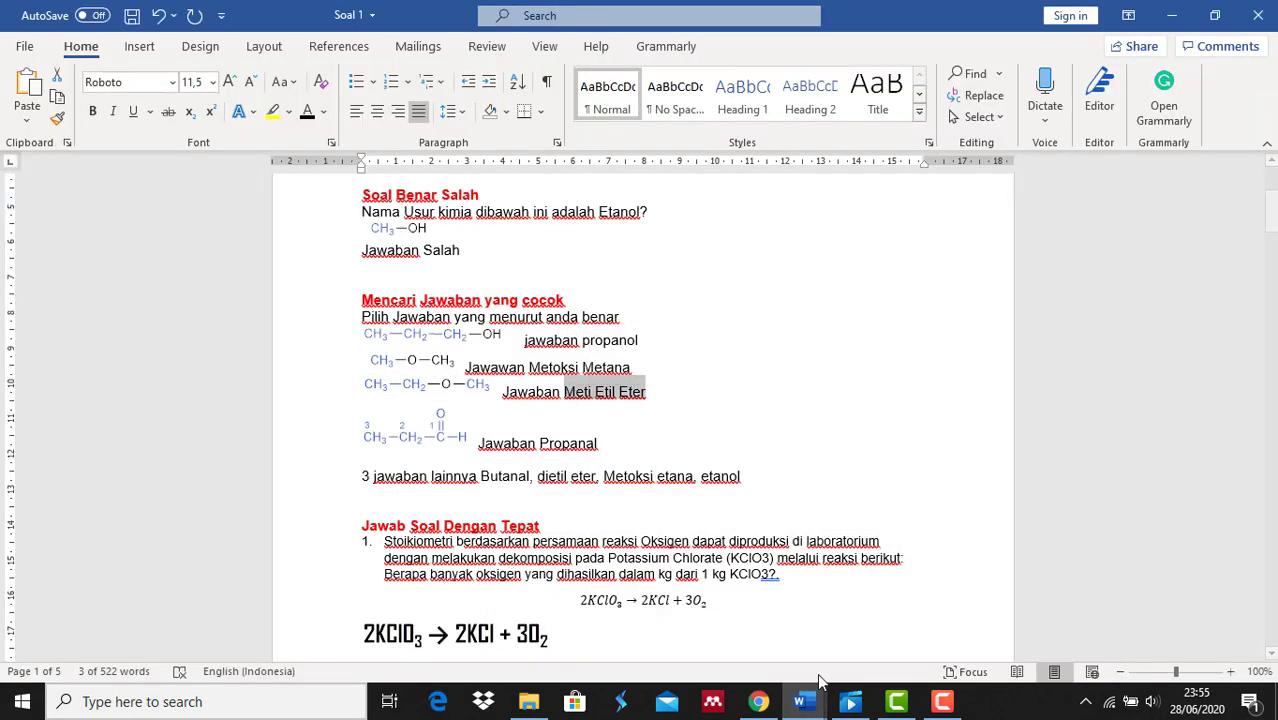
left_click(759, 701)
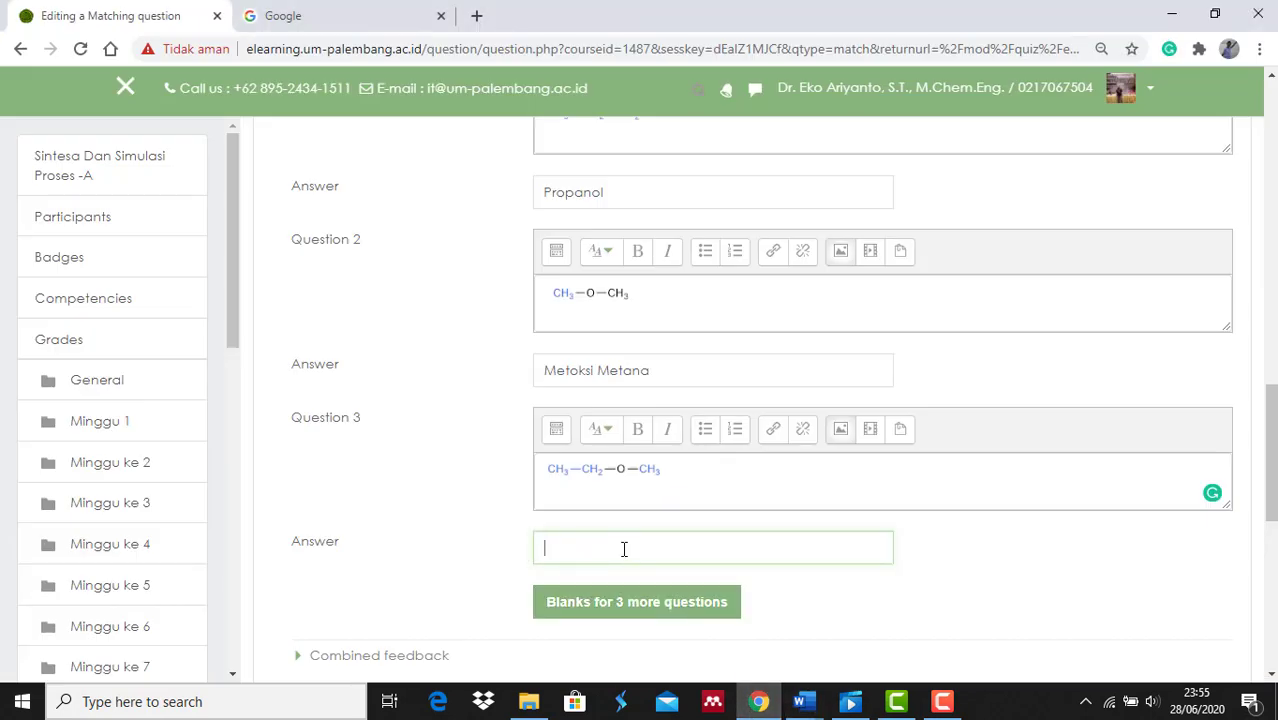
key("ctrl+v")
Step: Add blanks for 3 more questions to the Matching question and go to the empty Question 4
left_click(567, 610)
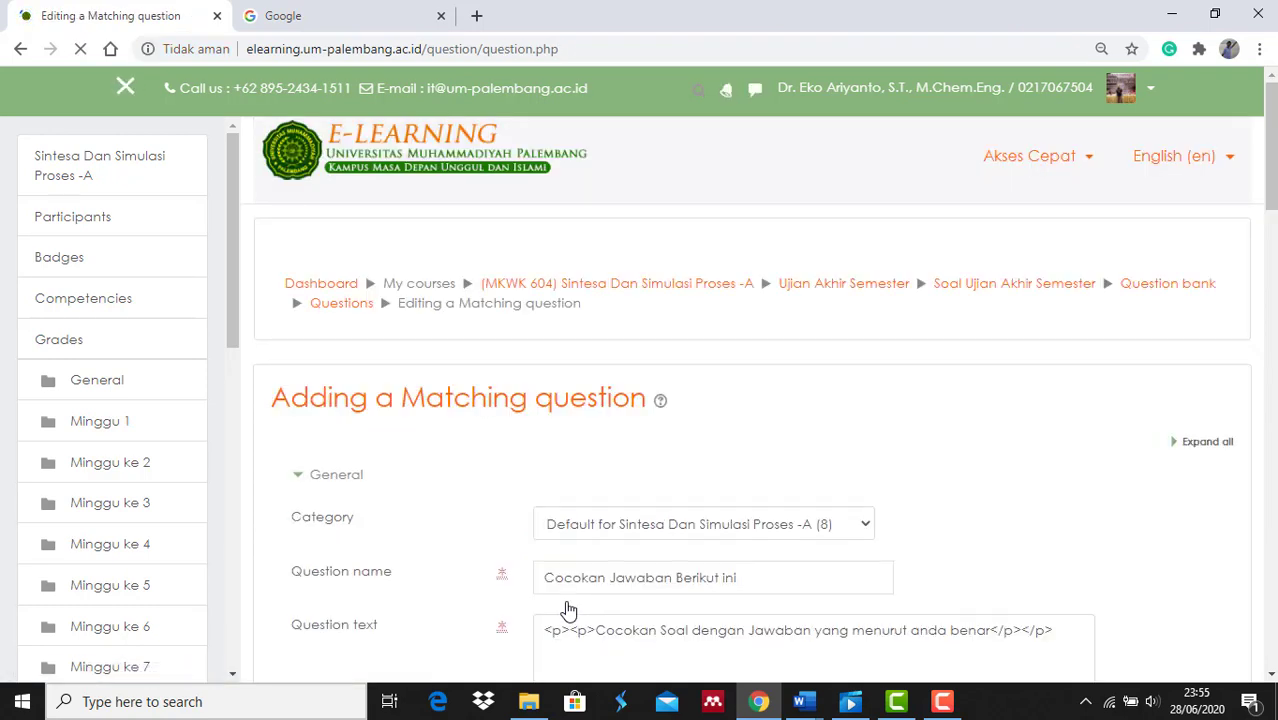
scroll(457, 530, "down", 1)
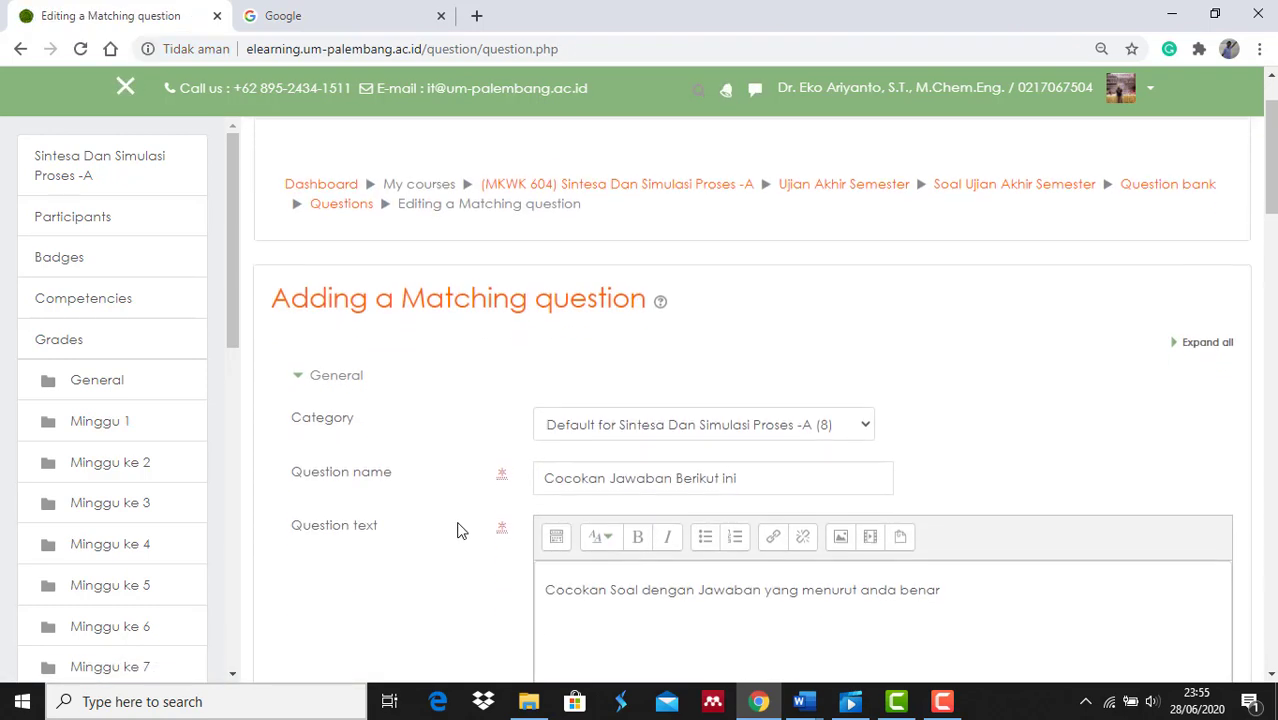
scroll(457, 530, "down", 8)
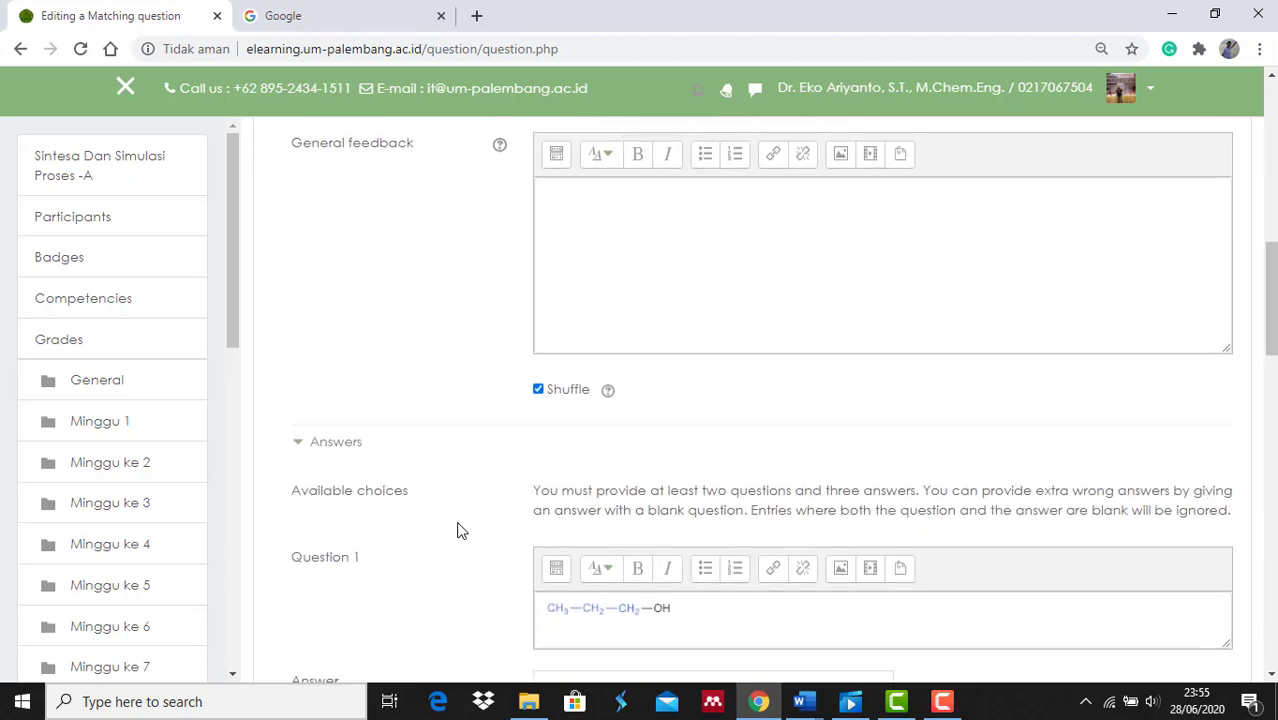
scroll(457, 530, "down", 6)
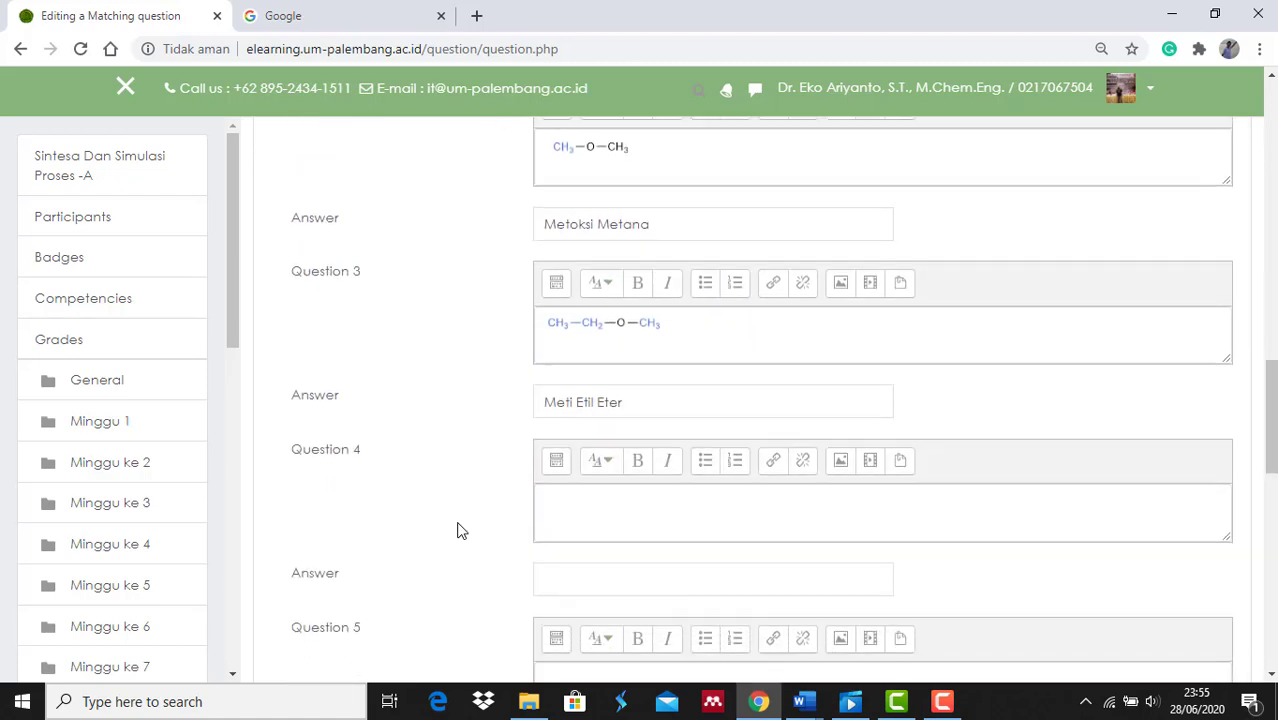
scroll(457, 530, "down", 1)
Step: Copy the propanal structure picture from the Soal 1 Word document for Question 4
left_click(571, 438)
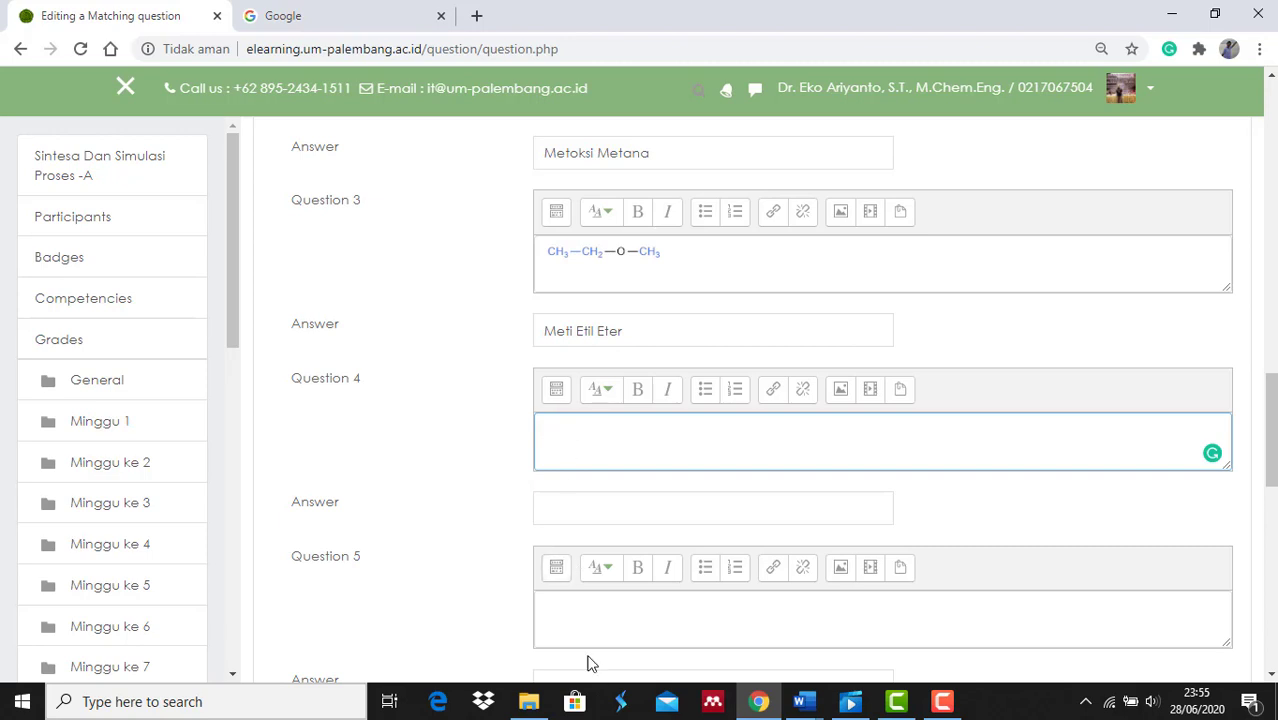
left_click(800, 704)
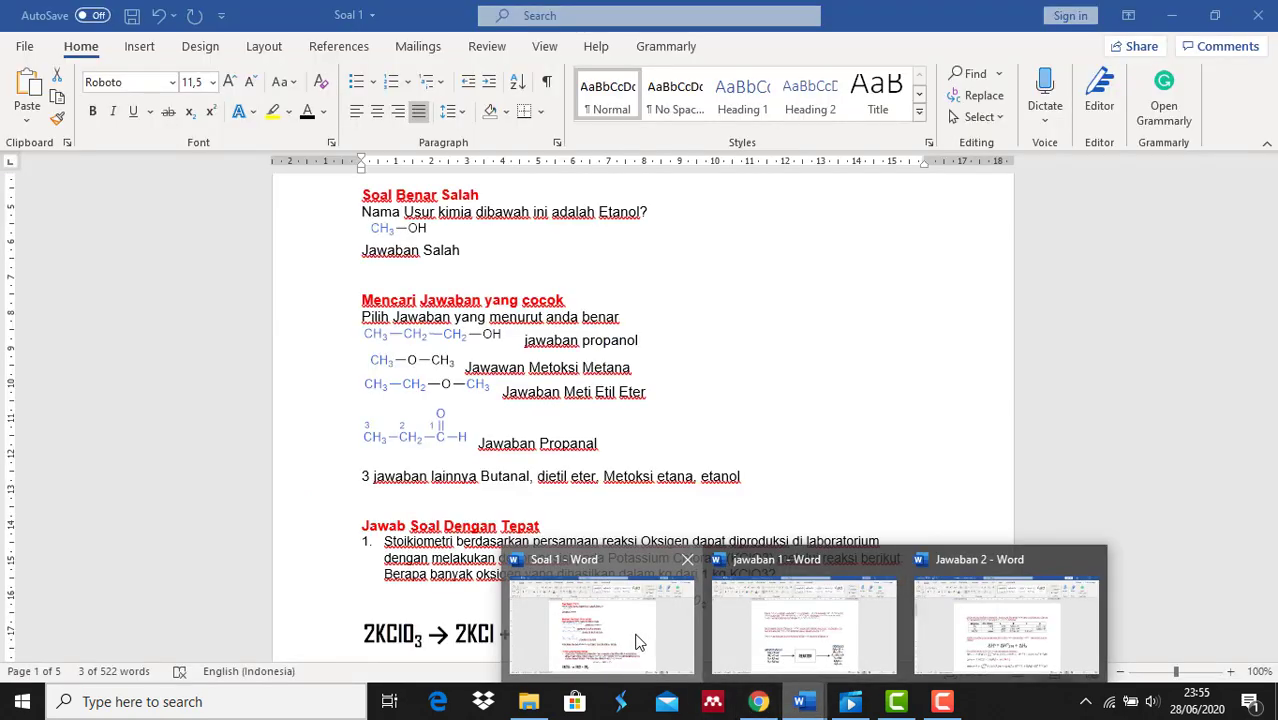
left_click(640, 638)
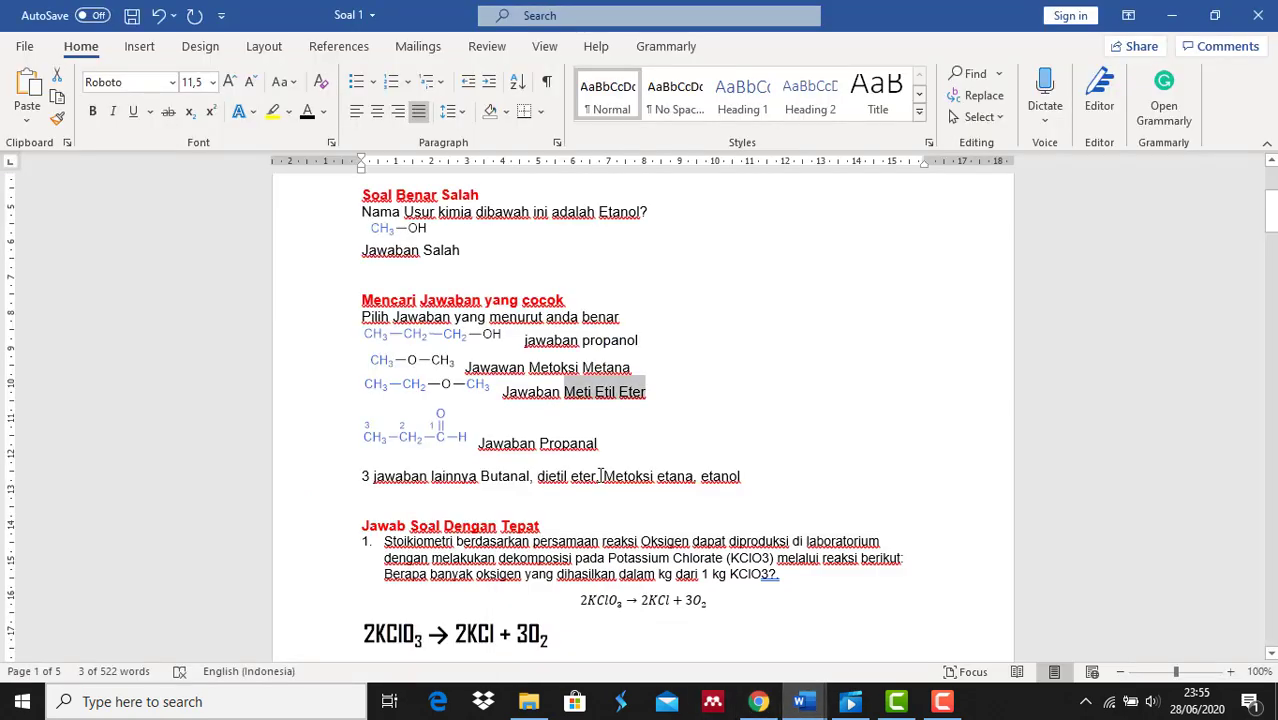
left_click(436, 438)
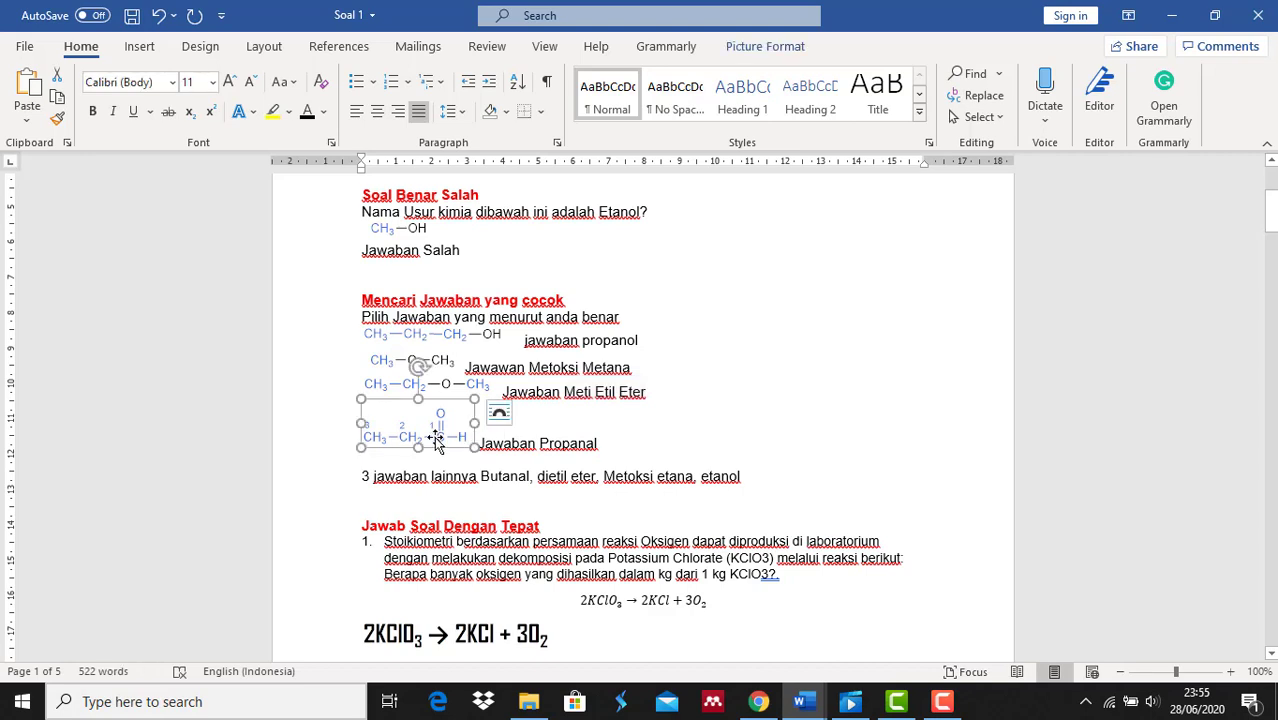
Step: Insert the copied propanal structure into Question 4 and fill its answer with "Propanal" from the Soal 1 Word document
left_click(758, 701)
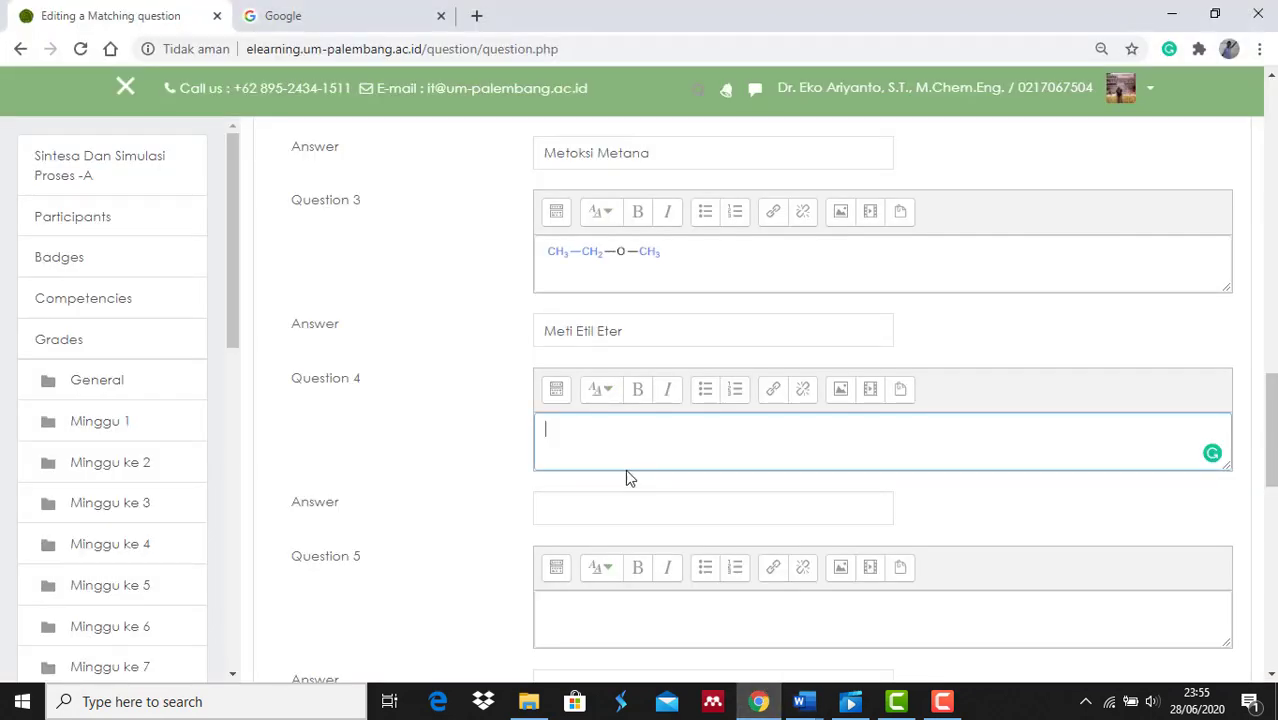
key("ctrl+v")
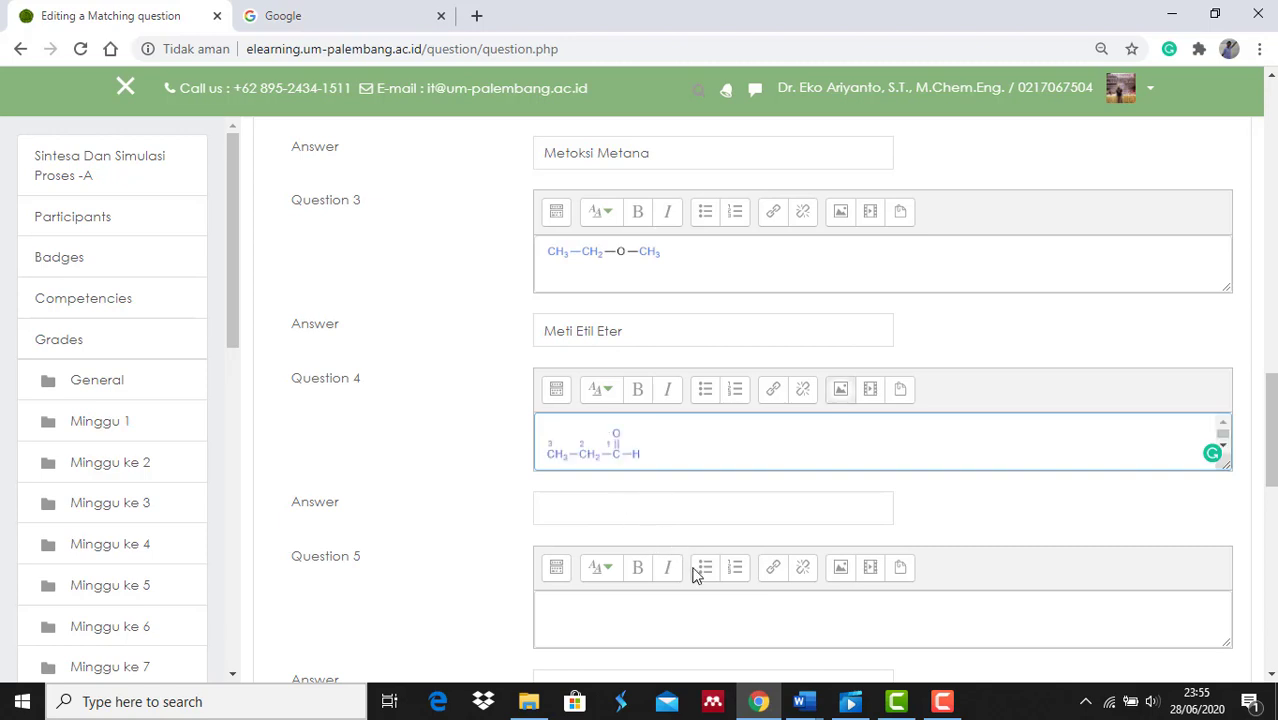
mouse_move(810, 703)
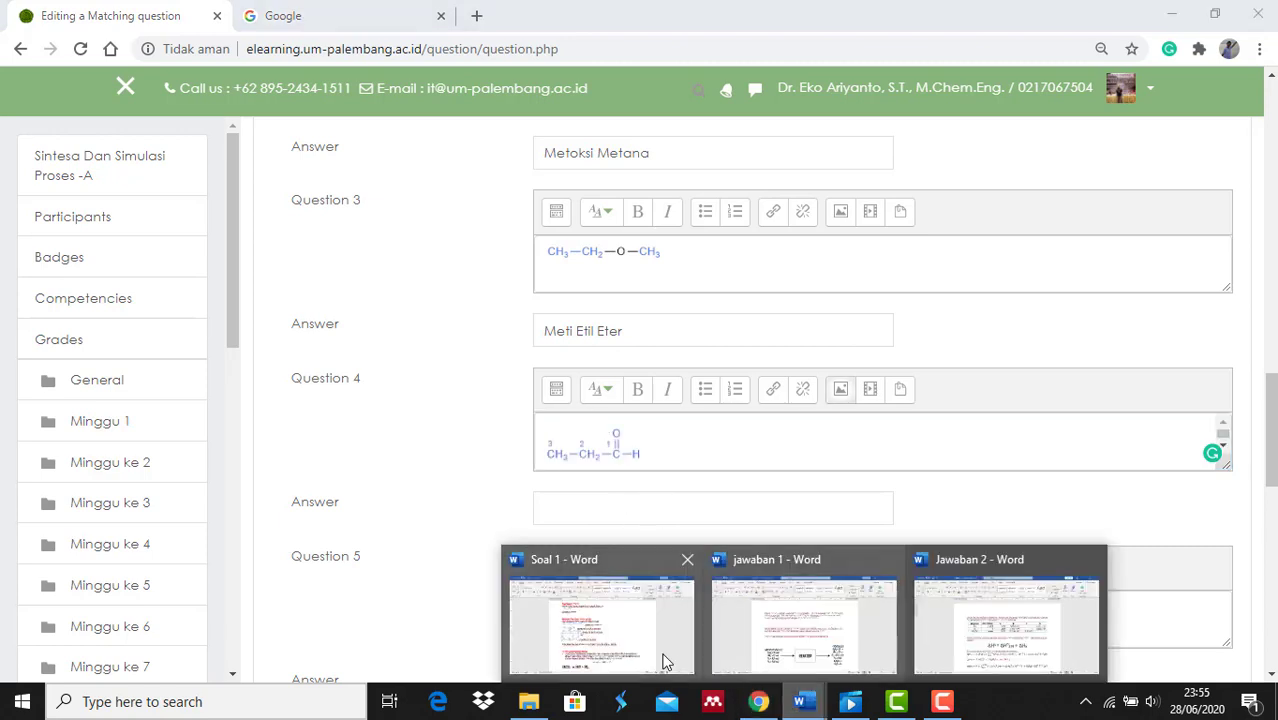
left_click(611, 637)
left_click_drag(603, 447, 539, 447)
key("ctrl+c")
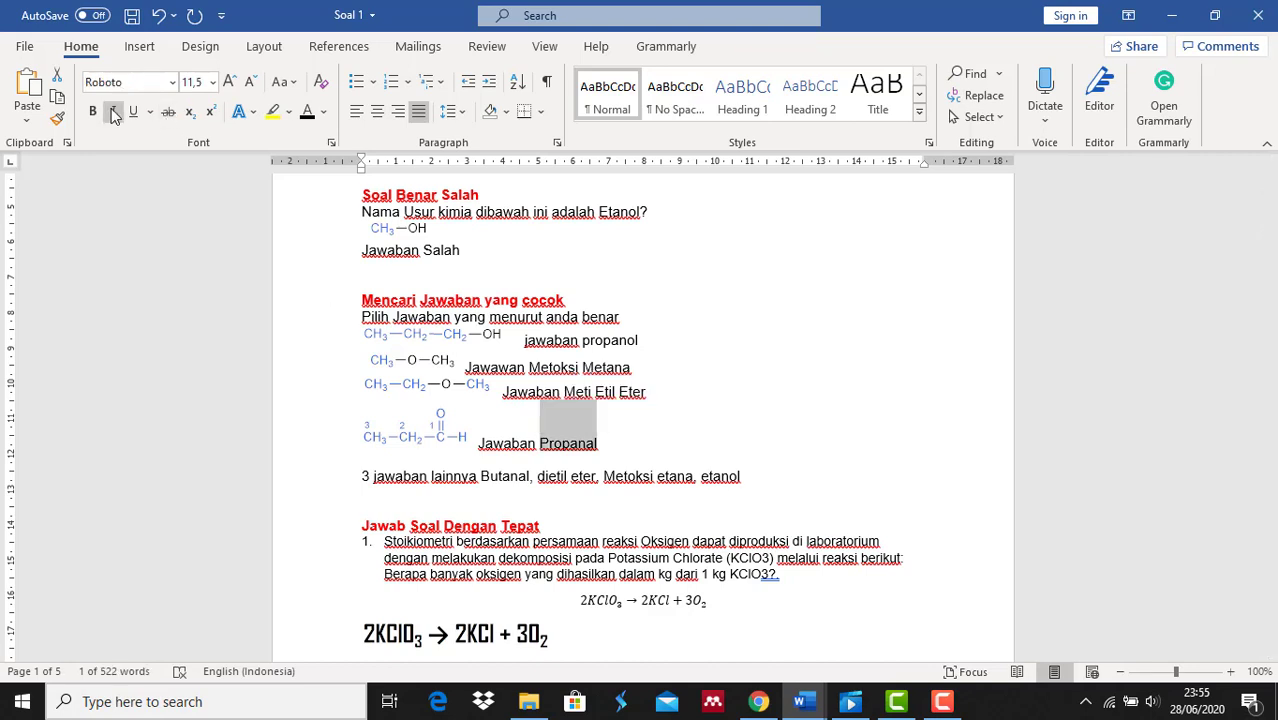
left_click(758, 701)
left_click(582, 509)
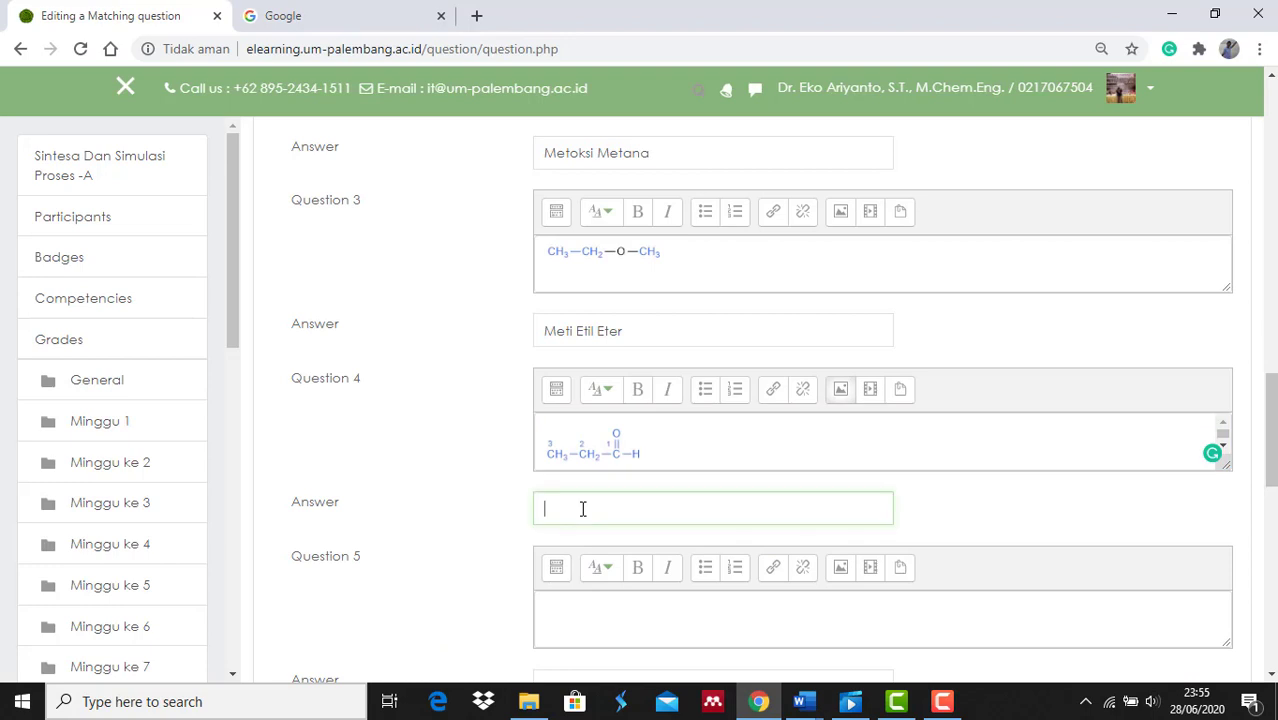
key("ctrl+v")
left_click(464, 487)
Step: Save the changes to the matching question and continue editing it
scroll(463, 491, "down", 2)
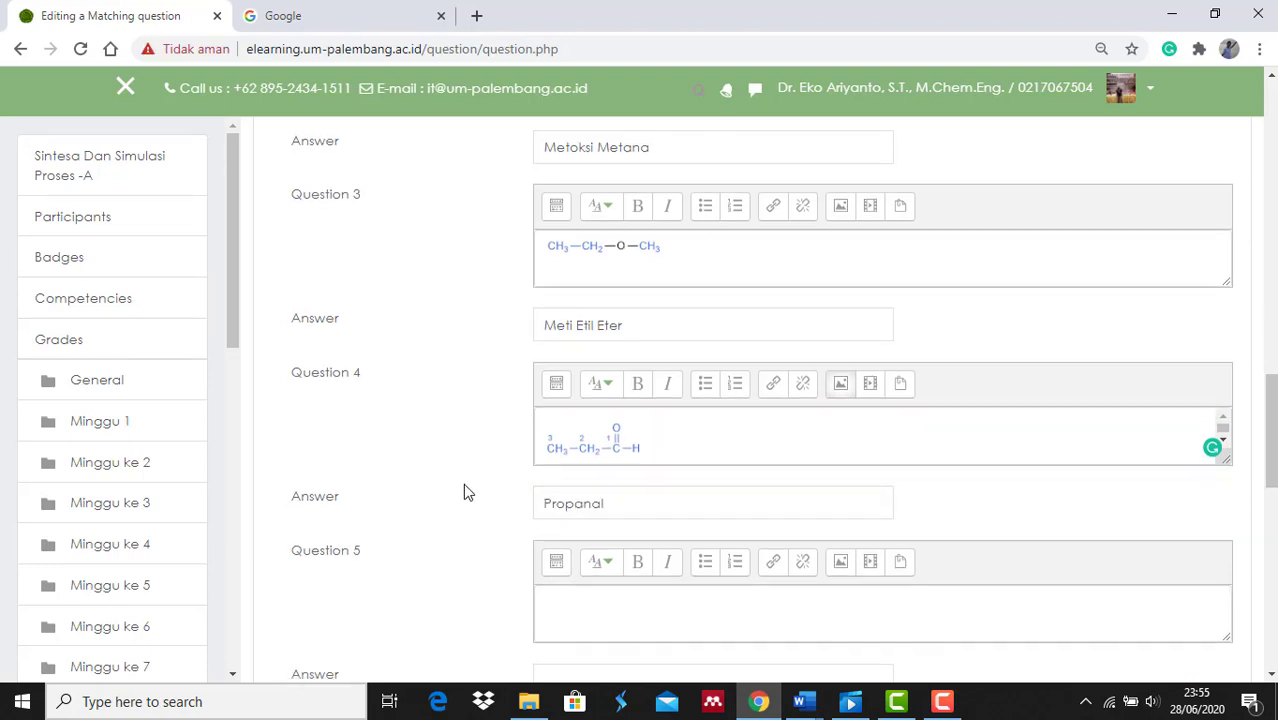
scroll(463, 491, "down", 3)
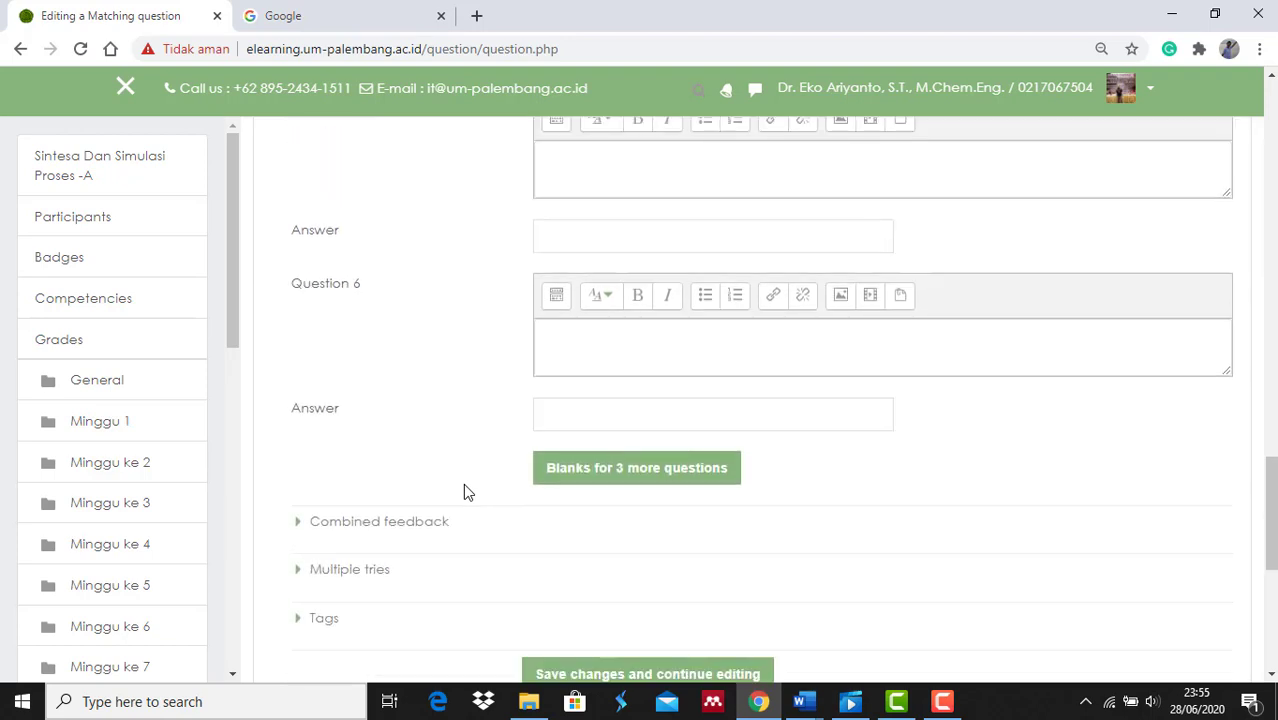
scroll(463, 491, "down", 2)
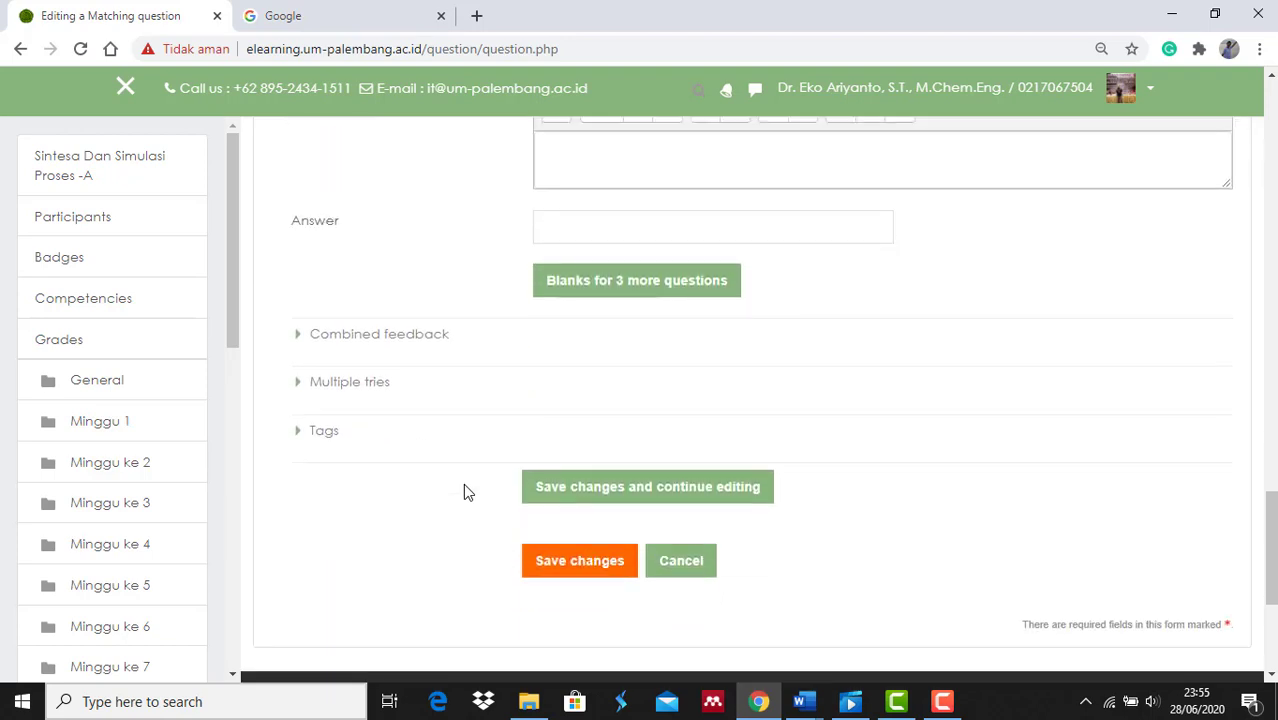
left_click(576, 494)
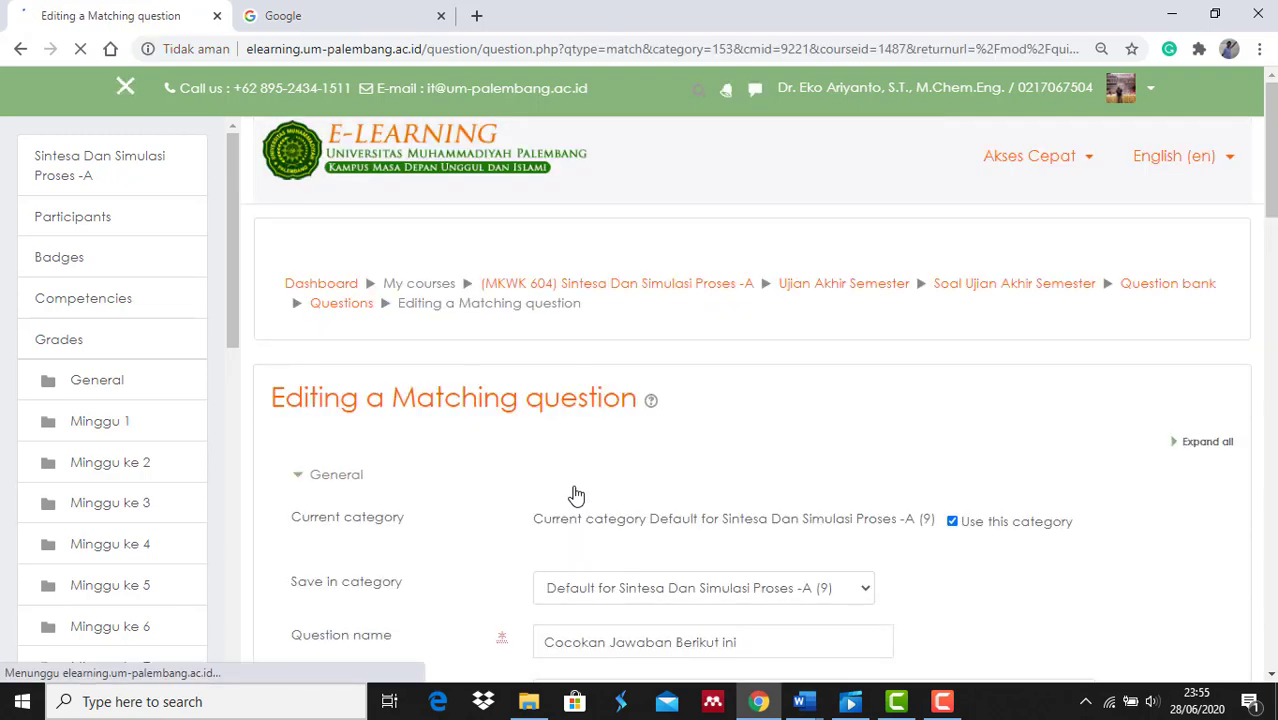
Step: Open a preview of the saved matching question
scroll(463, 482, "down", 8)
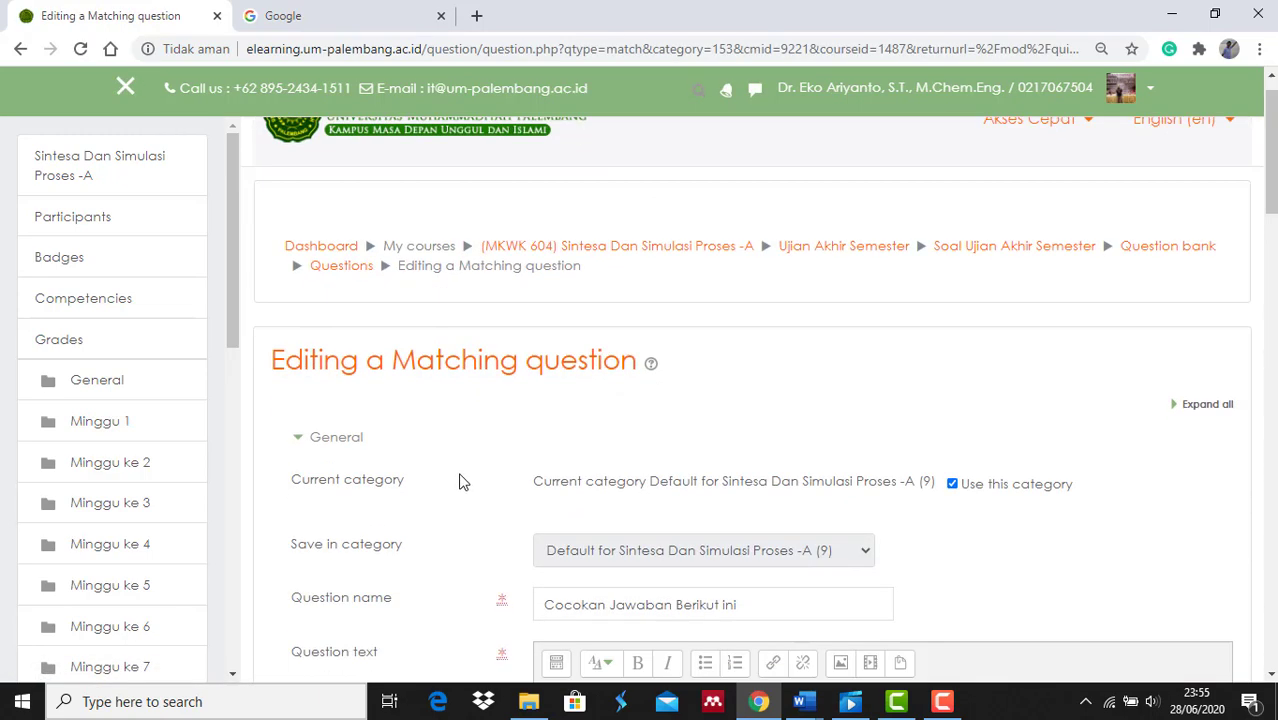
scroll(463, 482, "down", 15)
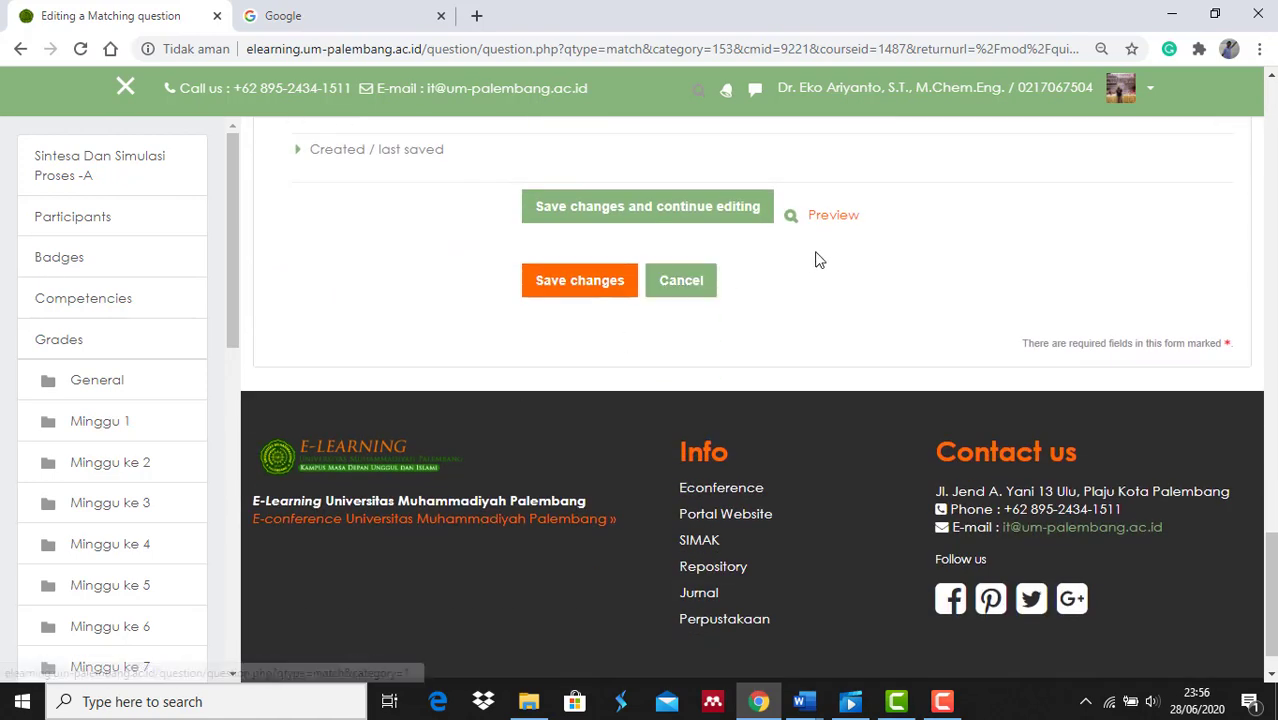
left_click(826, 218)
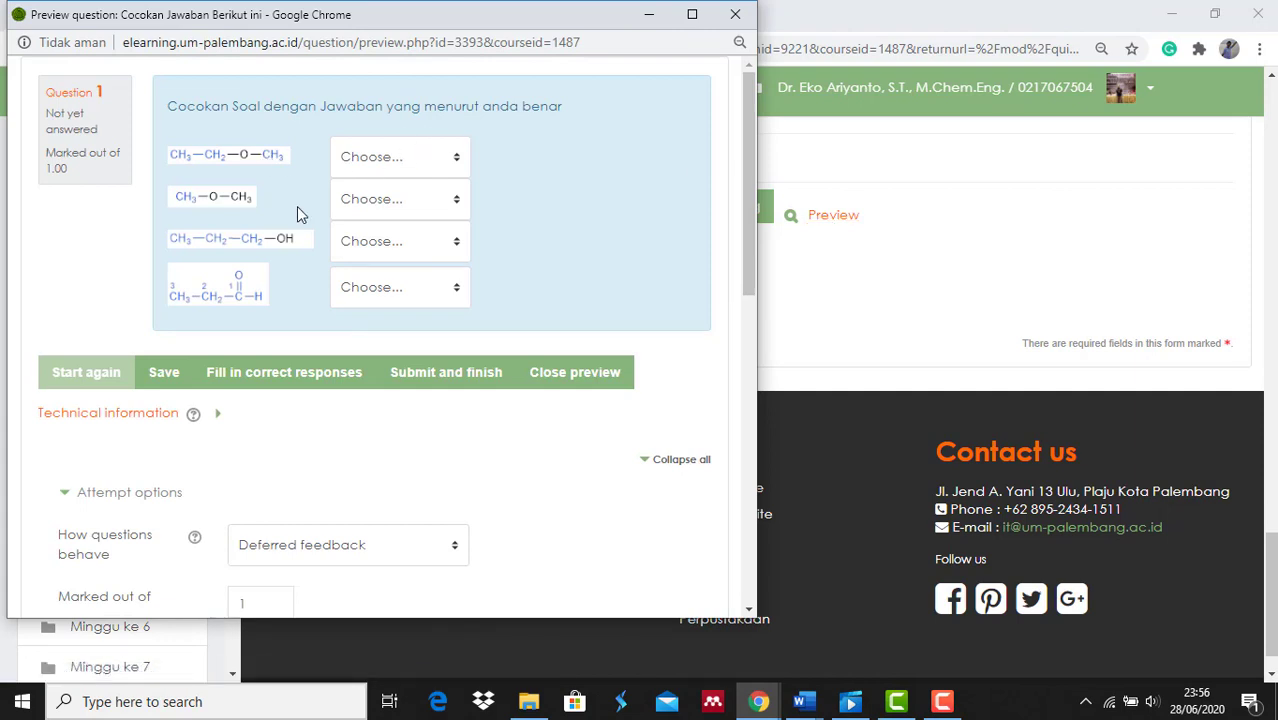
Step: Answer the previewed formulas in order with Metoksi Metana, Propanal, Meti Etil Eter and Propanol, then submit and finish the attempt
left_click(458, 160)
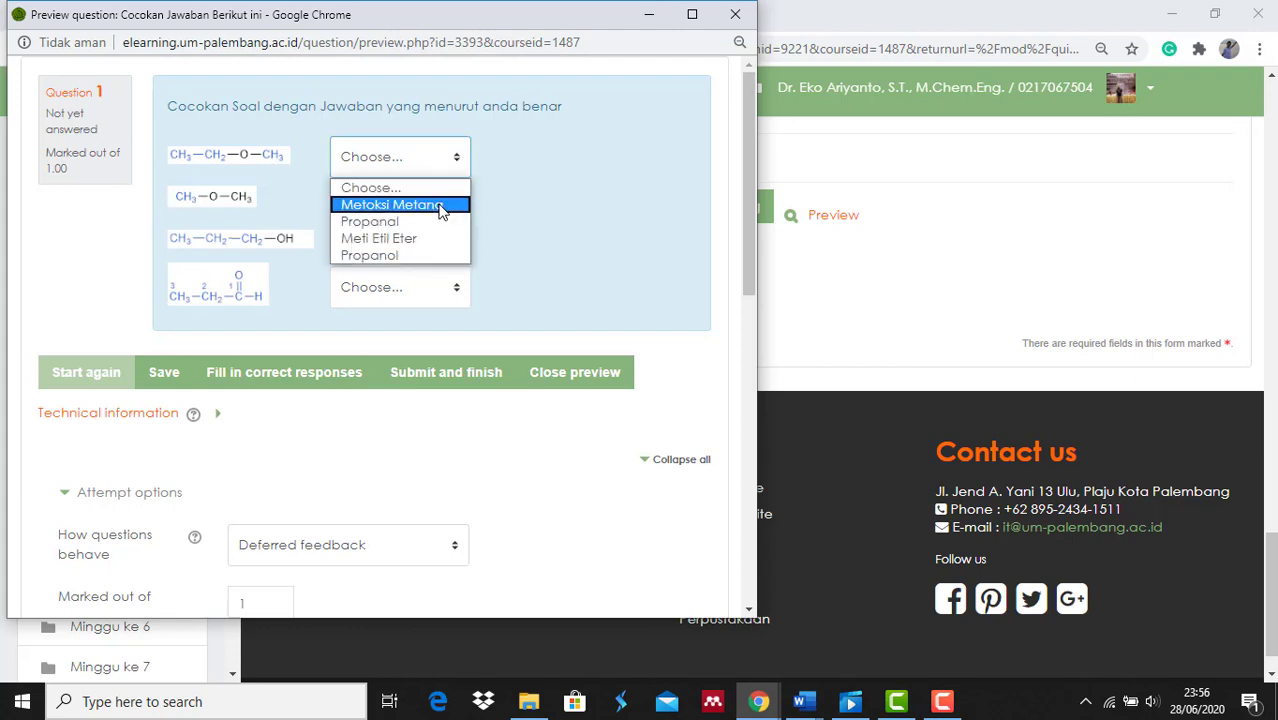
left_click(440, 205)
left_click(456, 202)
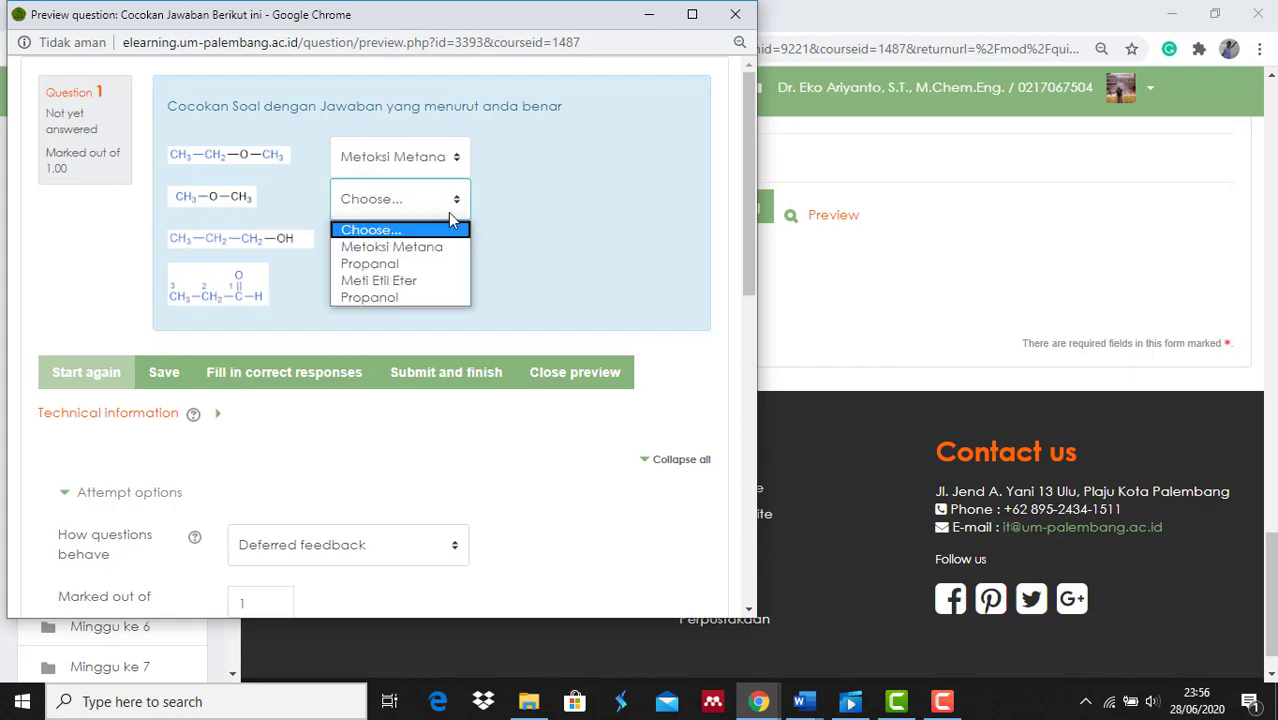
left_click(414, 266)
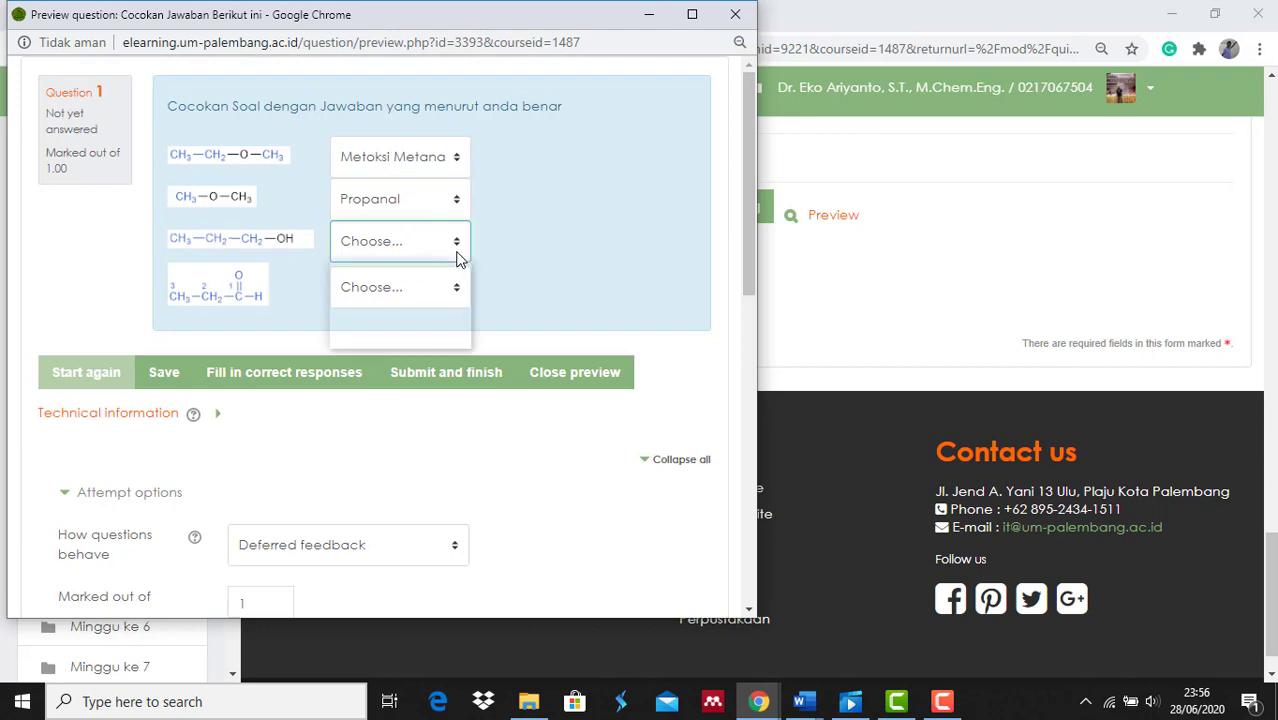
left_click(457, 250)
left_click(408, 324)
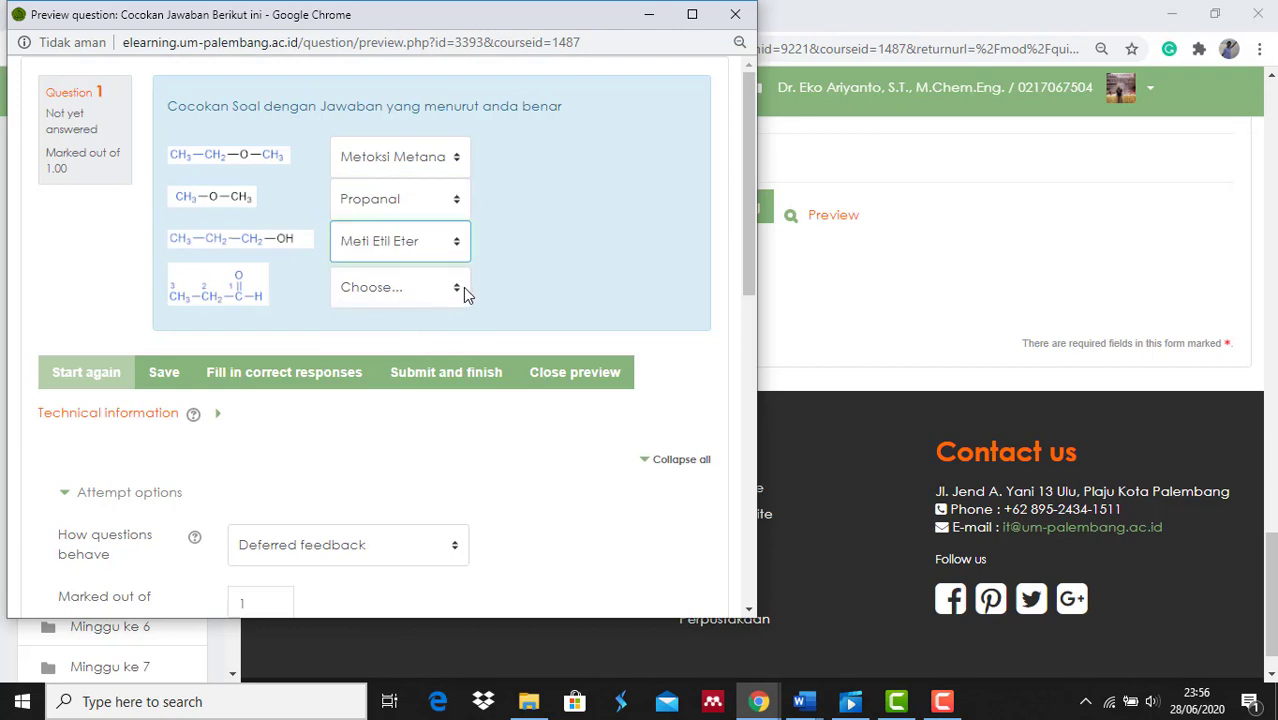
left_click(463, 287)
left_click(410, 387)
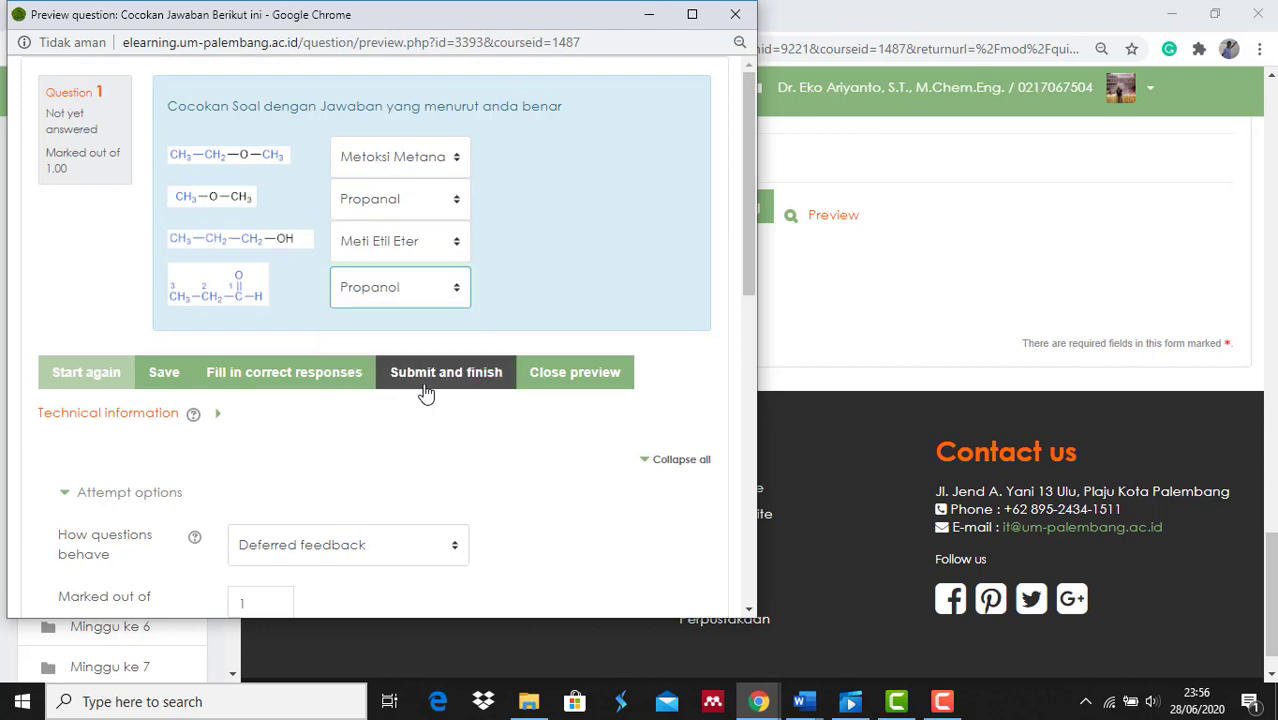
left_click(440, 380)
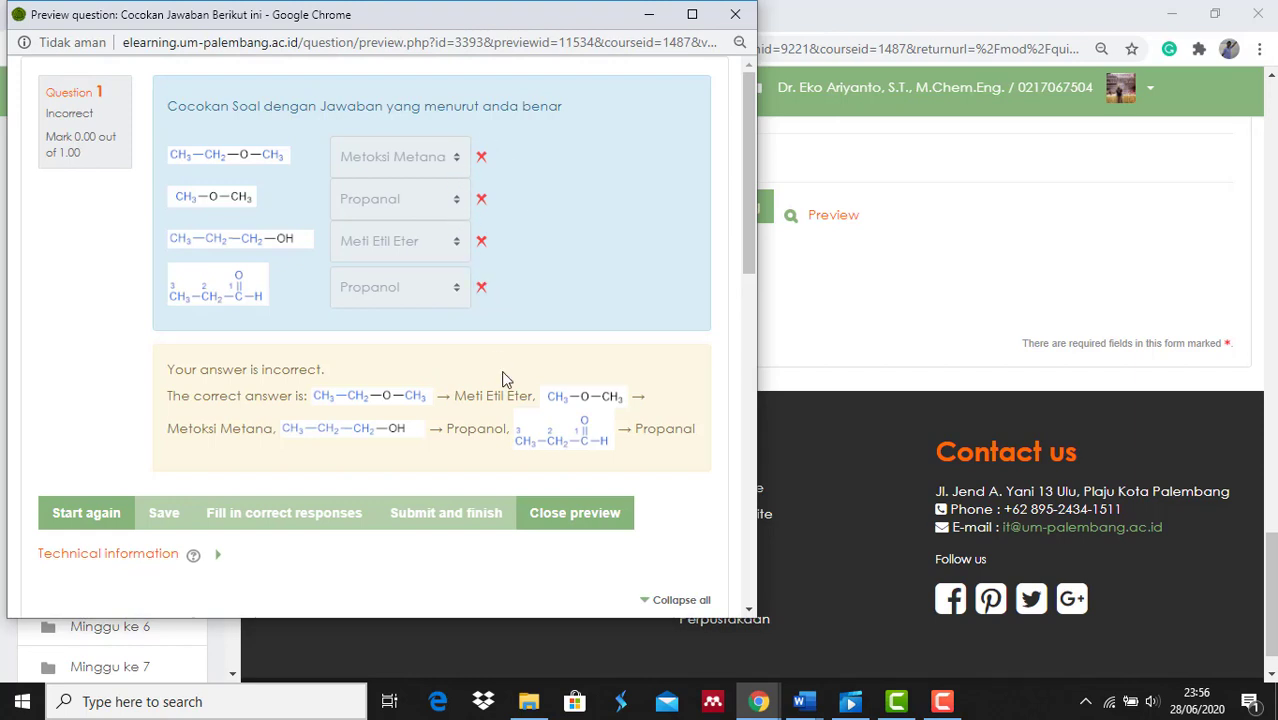
Step: Close the preview and save the matching question to return to the quiz's question list
left_click(574, 513)
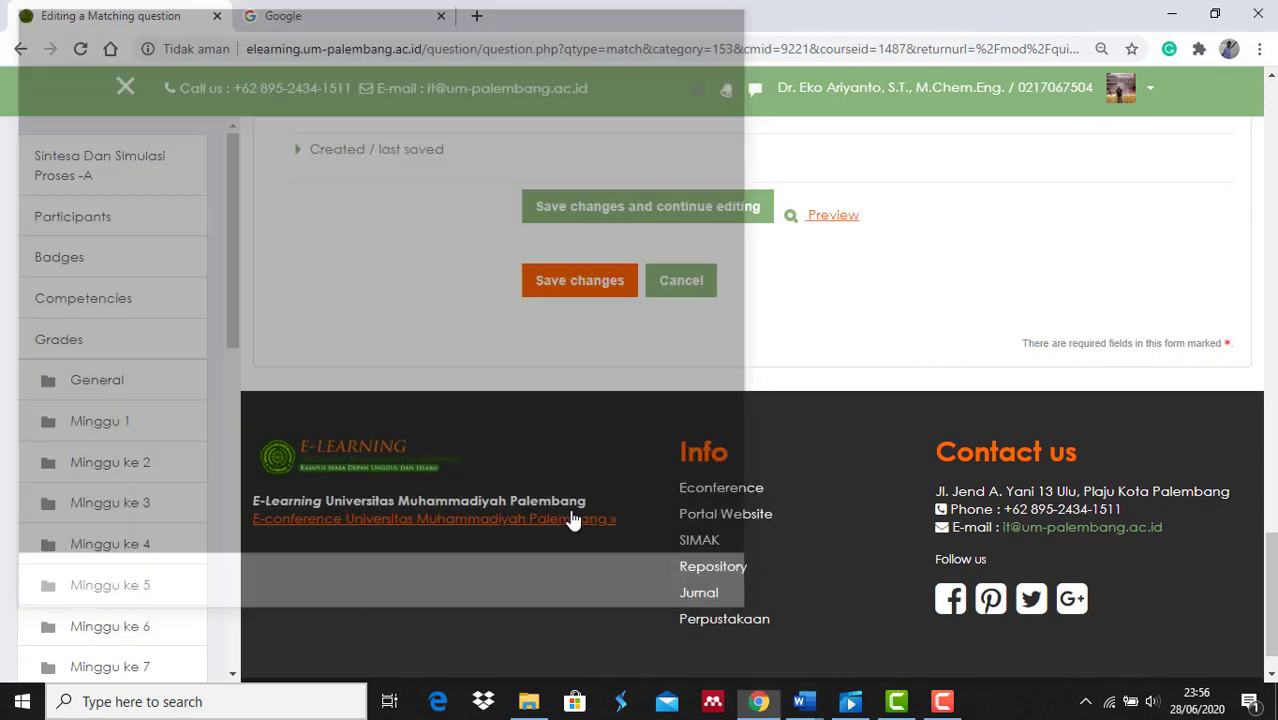
left_click(584, 283)
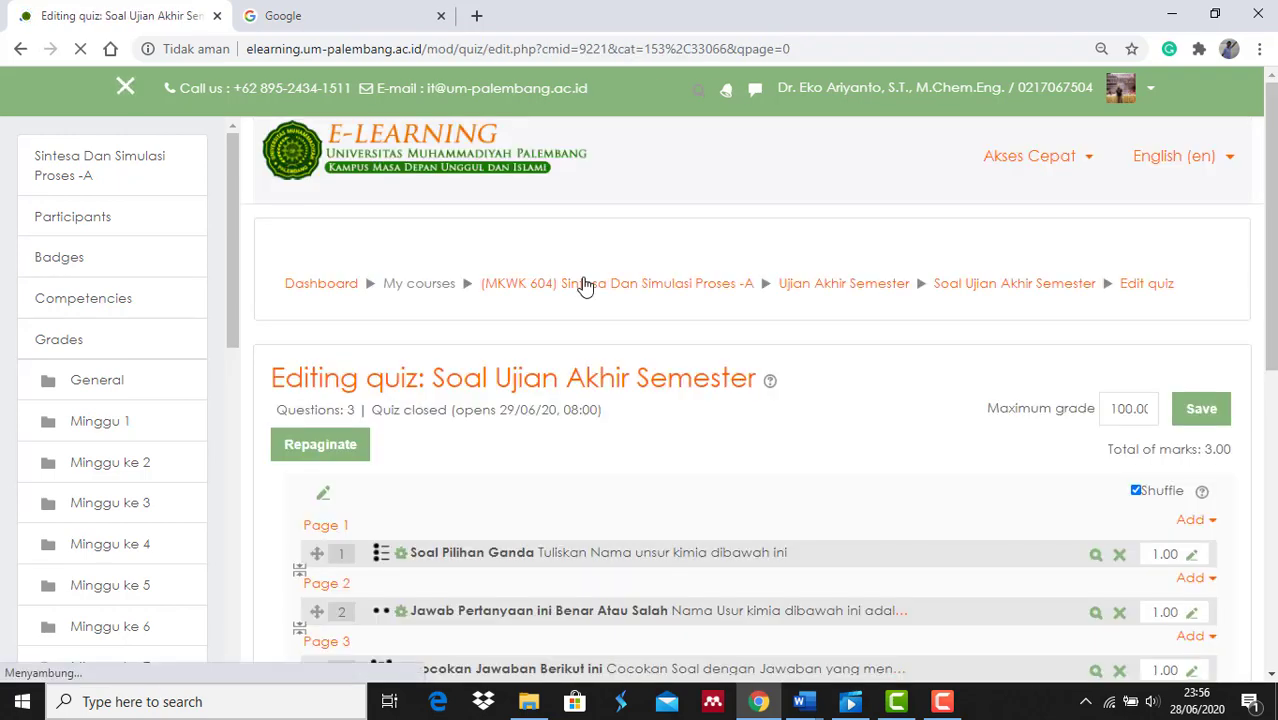
scroll(574, 449, "down", 2)
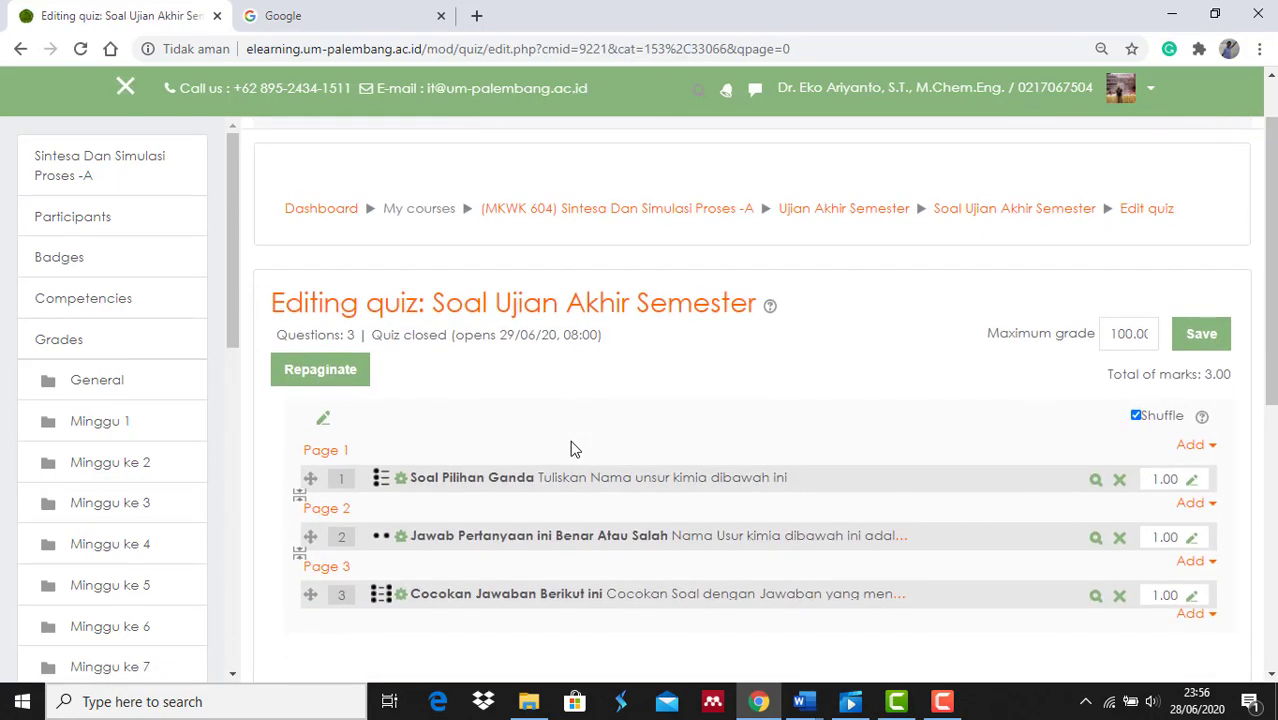
Step: Check the next section of the Soal 1 Word document and add a new Short answer question at the end of the quiz
left_click(802, 700)
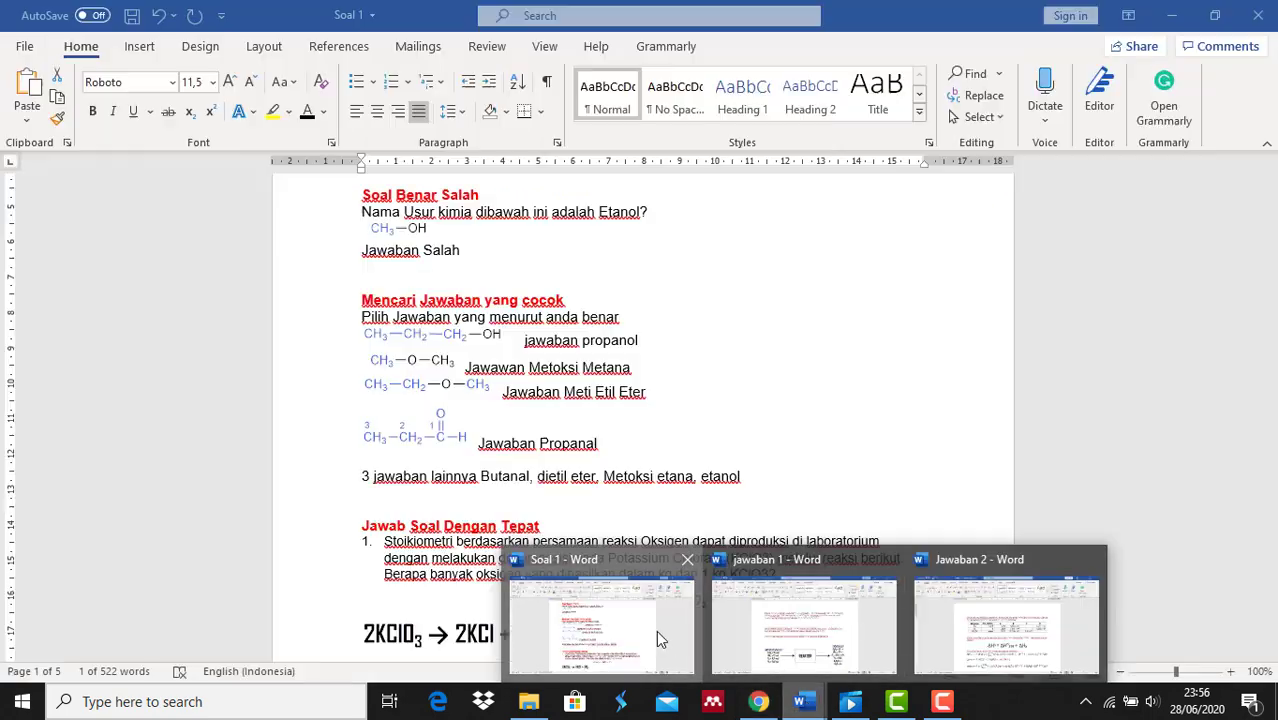
left_click(656, 630)
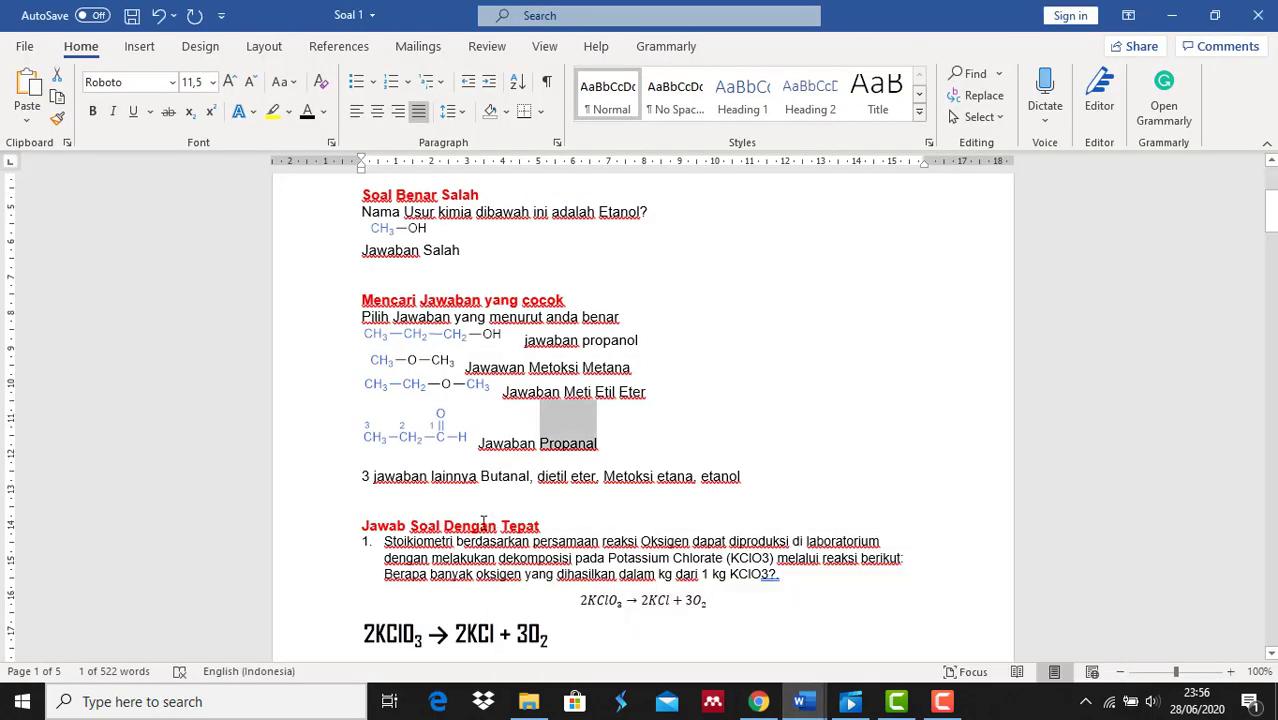
left_click(758, 703)
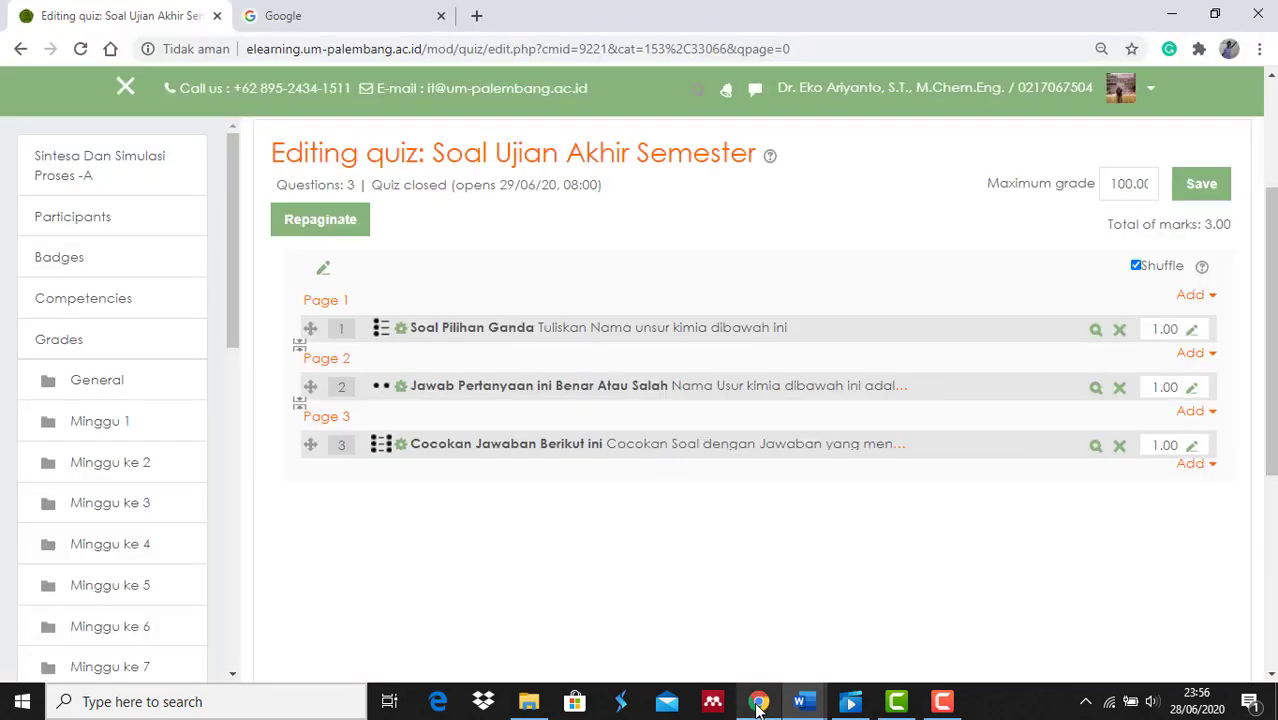
left_click(1192, 465)
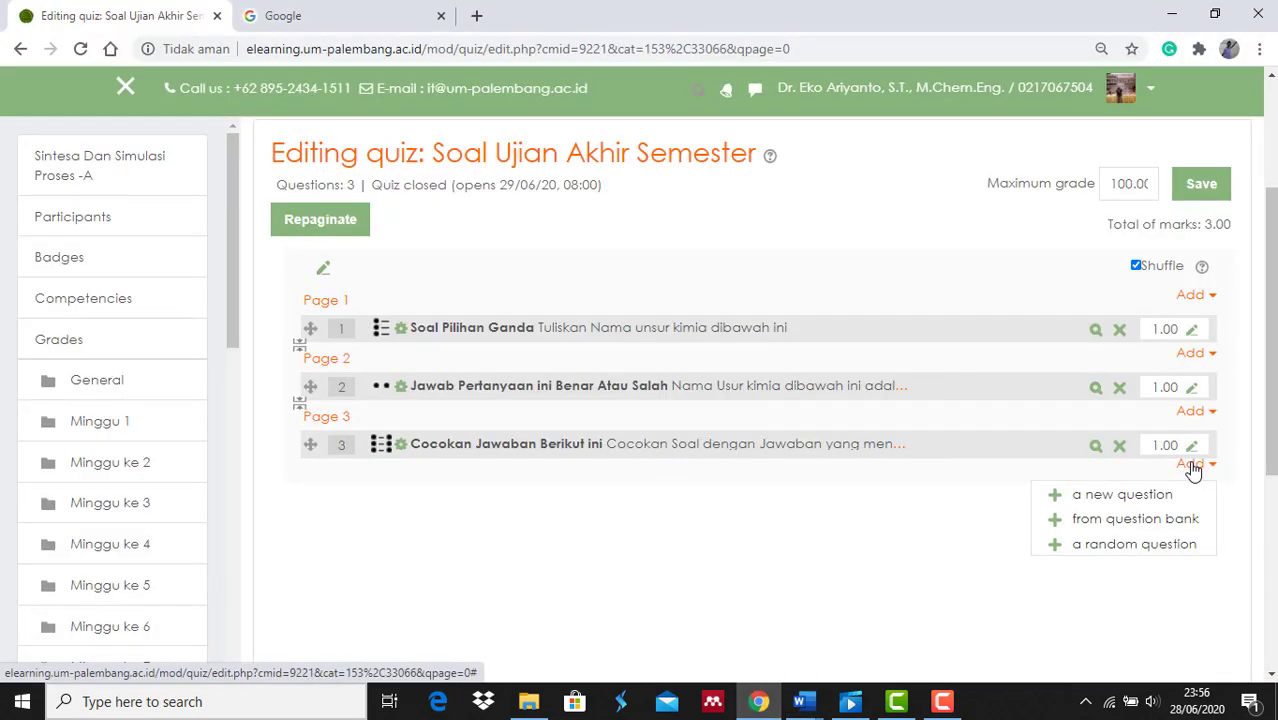
left_click(1150, 502)
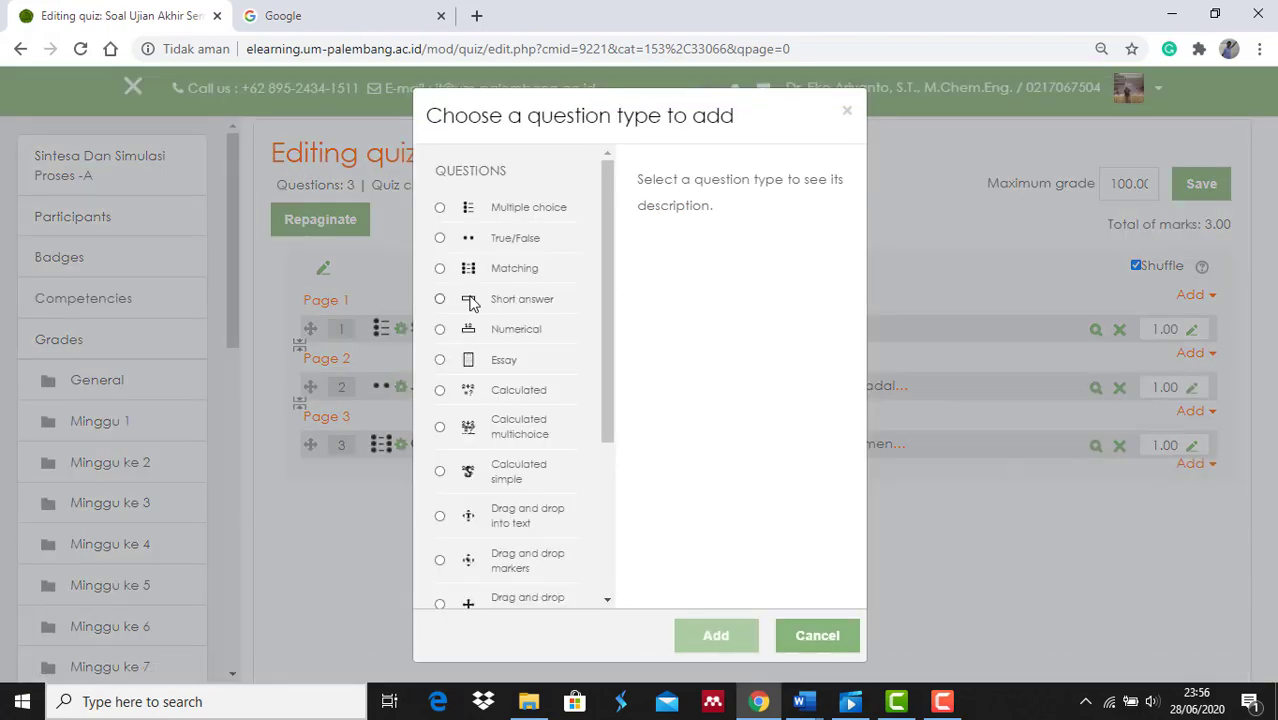
left_click(441, 300)
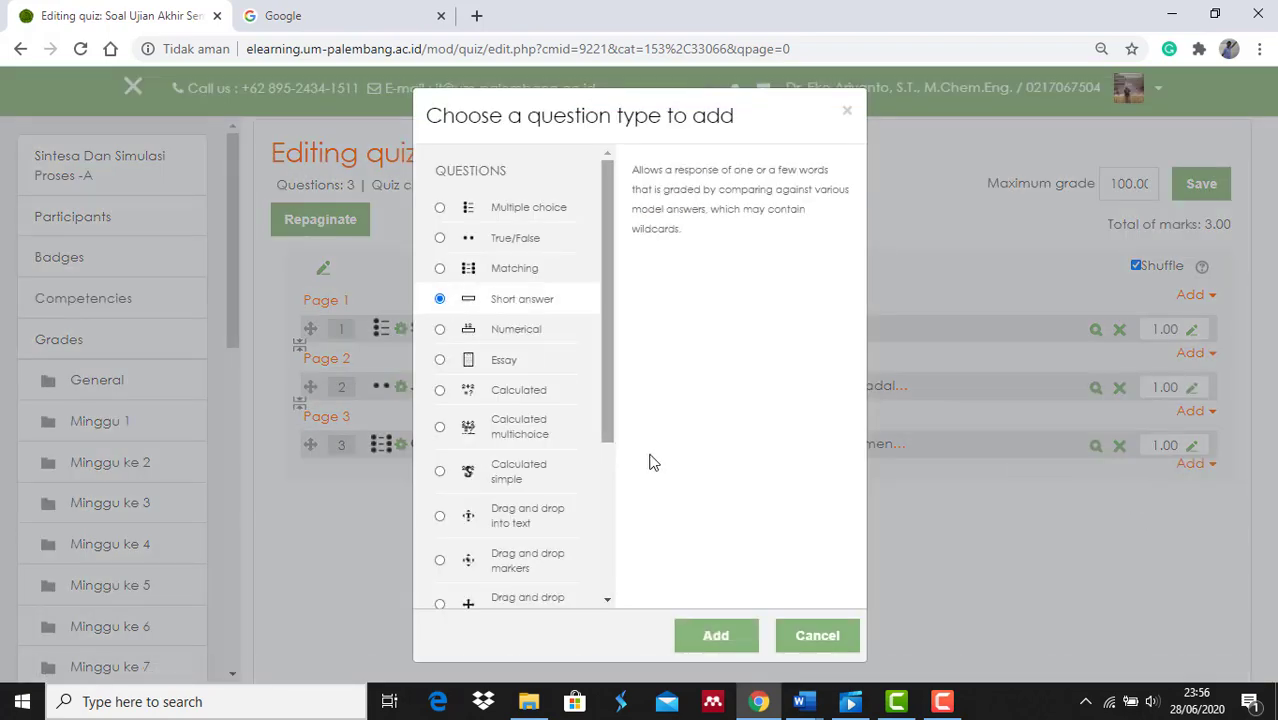
left_click(712, 640)
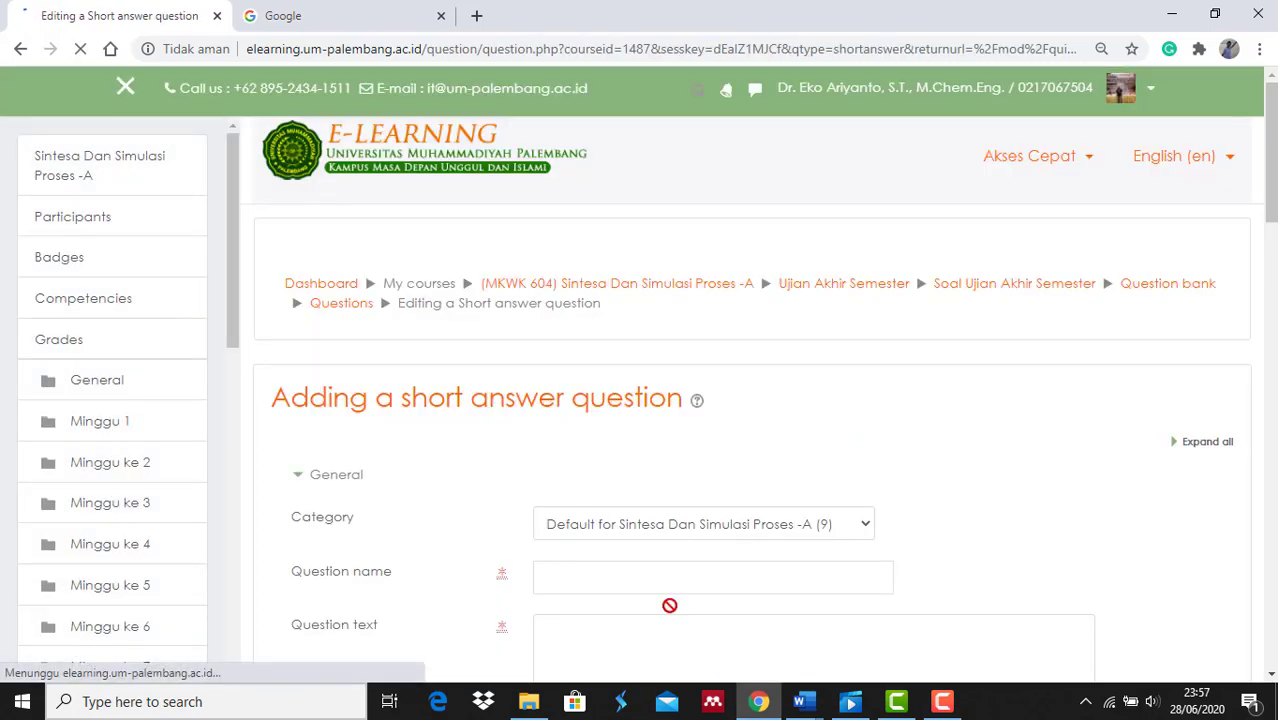
Step: Name the short answer question "Tulis Jawaban Hitungan dibawah ini dengan tepat"
left_click(628, 582)
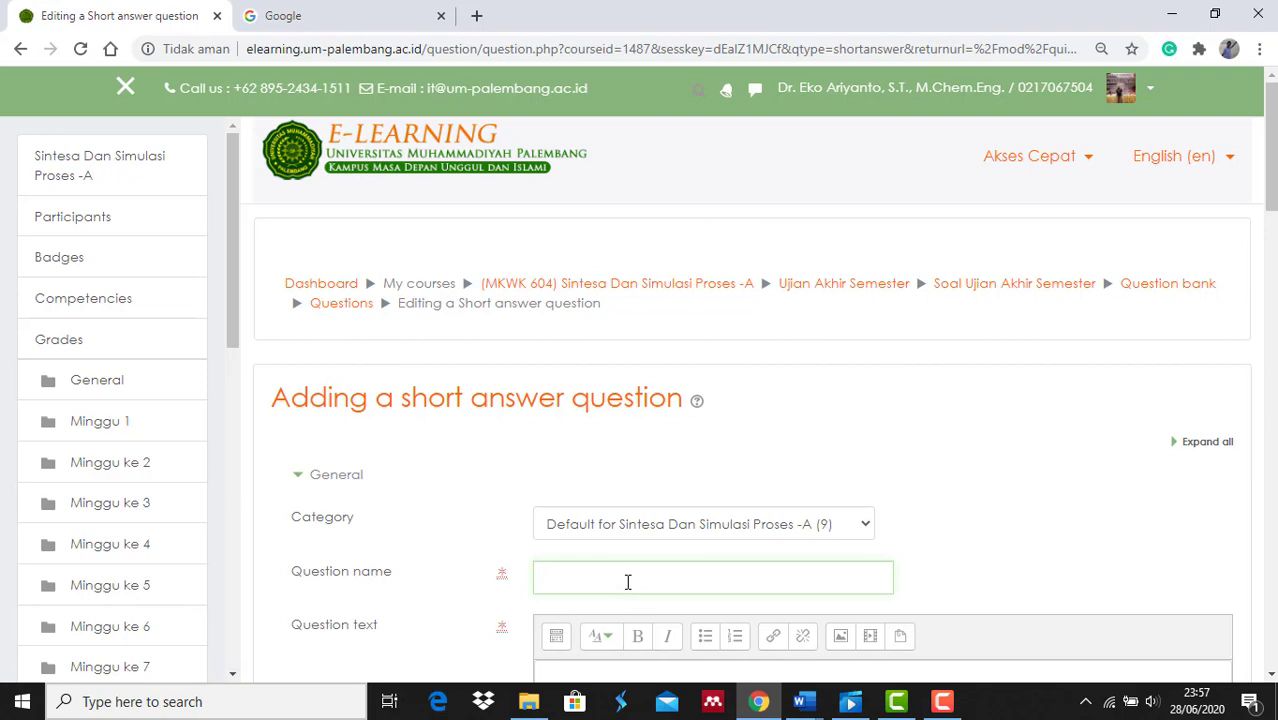
type("T")
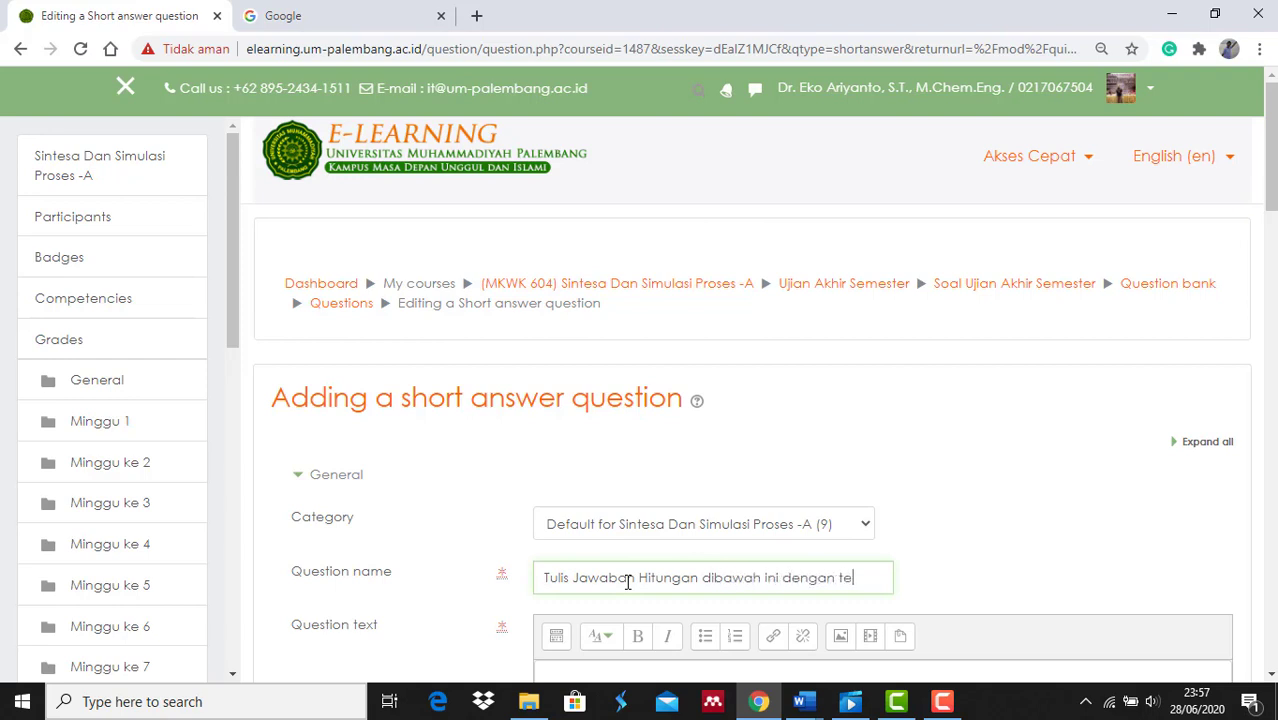
left_click(446, 553)
Step: Copy the oxygen stoichiometry problem under "Jawab Soal Dengan Tepat" in the Soal 1 Word document into the Moodle question text
scroll(446, 553, "down", 1)
scroll(446, 553, "down", 2)
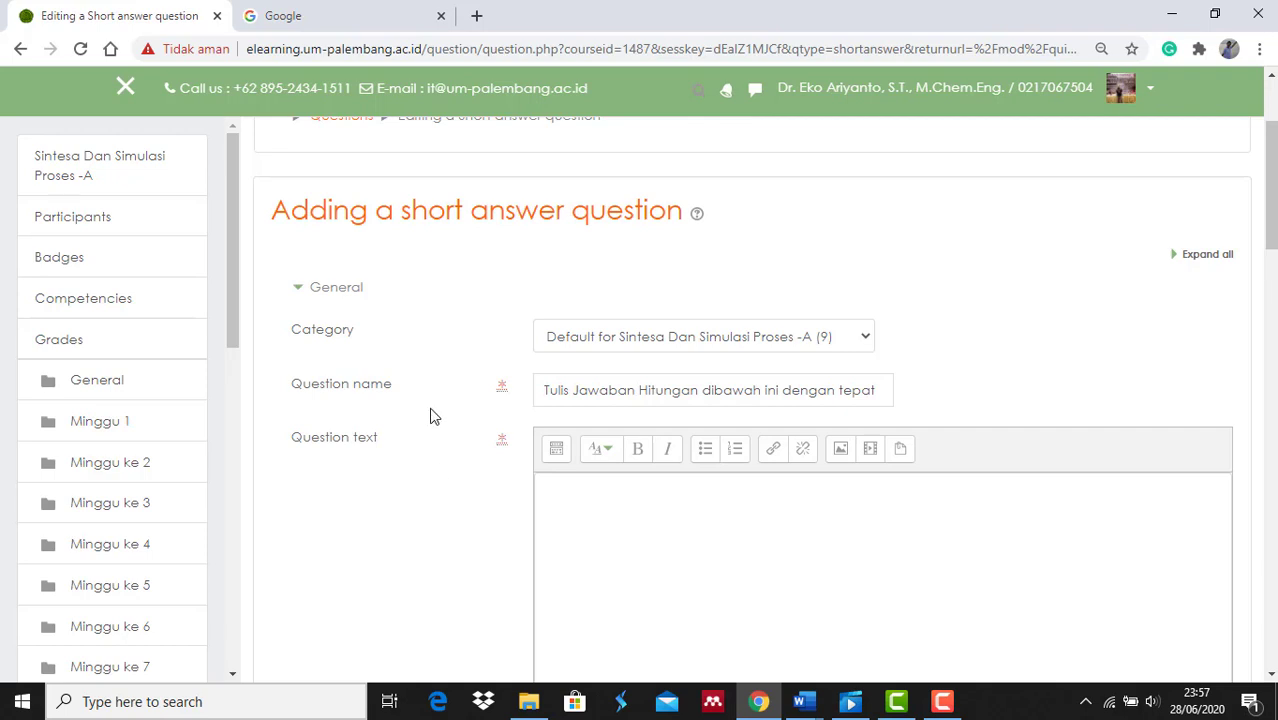
mouse_move(805, 708)
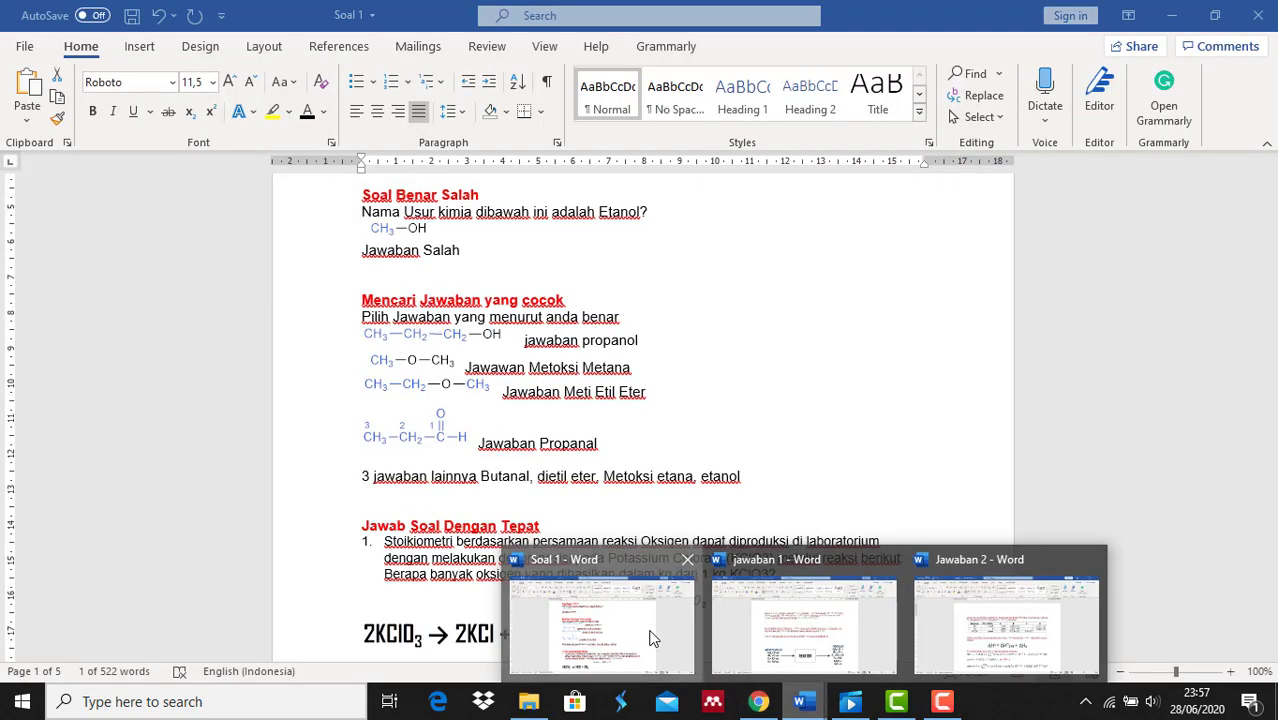
left_click(652, 638)
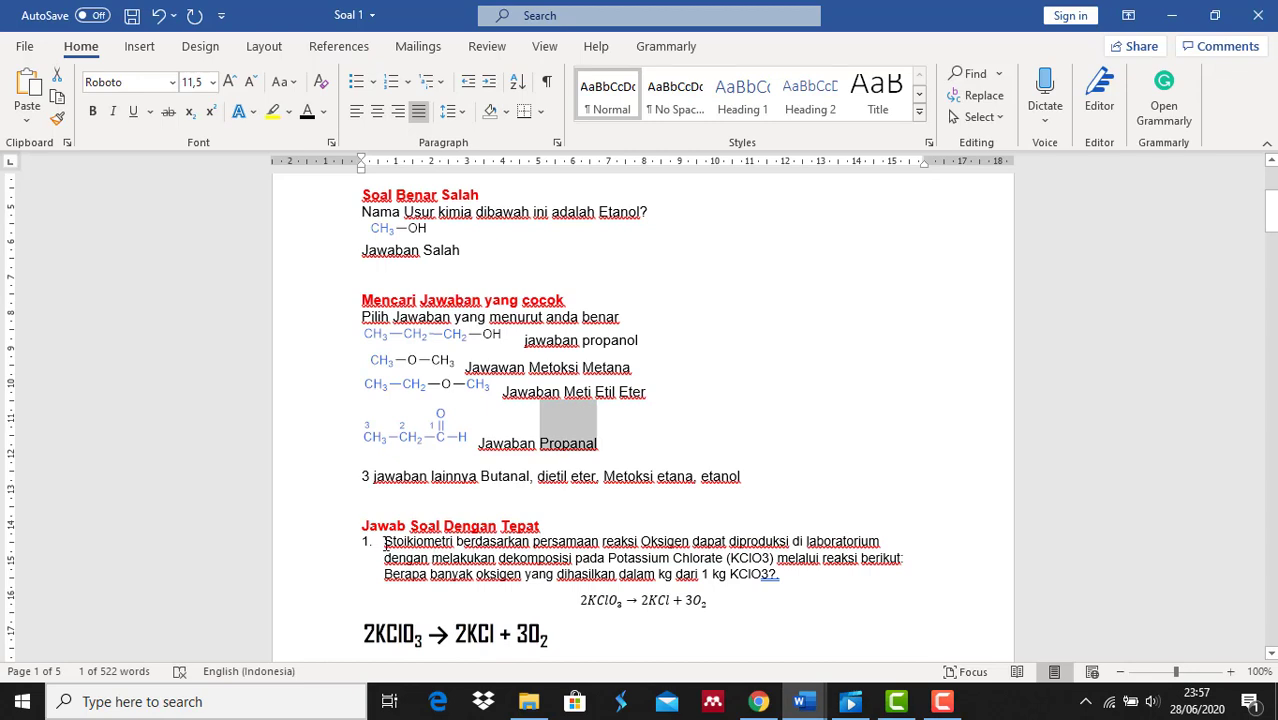
left_click_drag(385, 541, 772, 579)
key("ctrl+c")
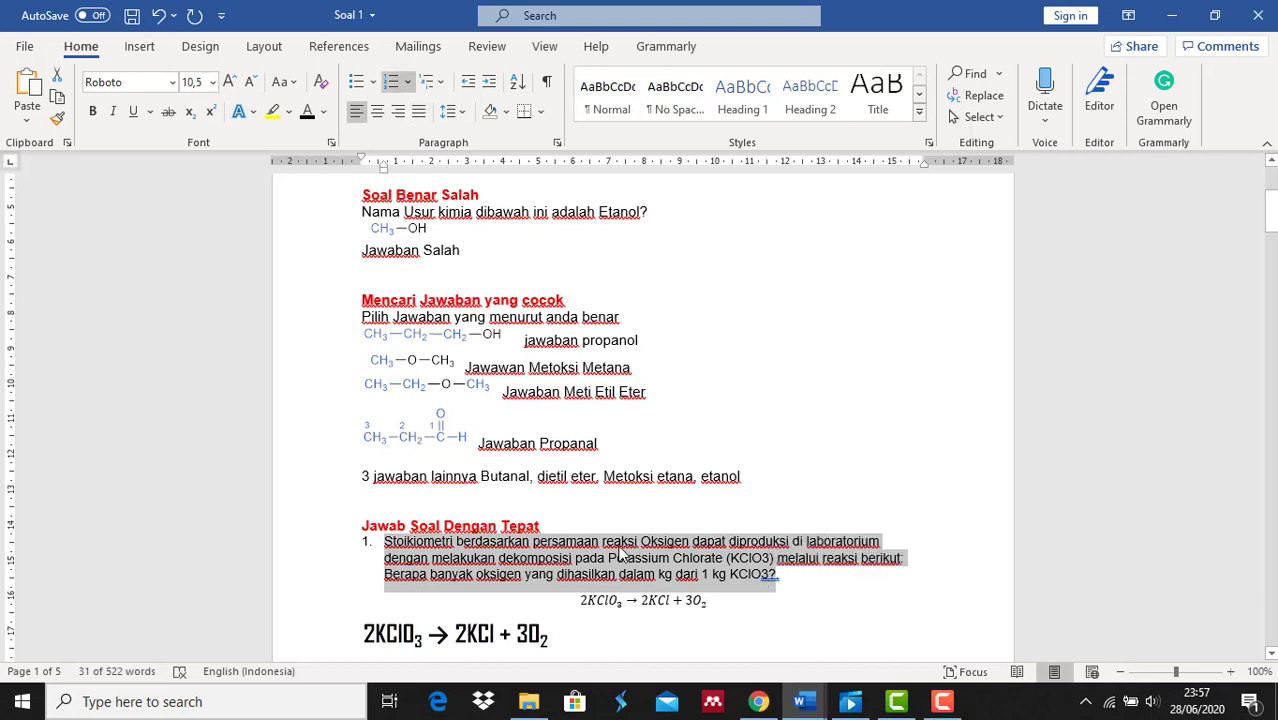
left_click(758, 701)
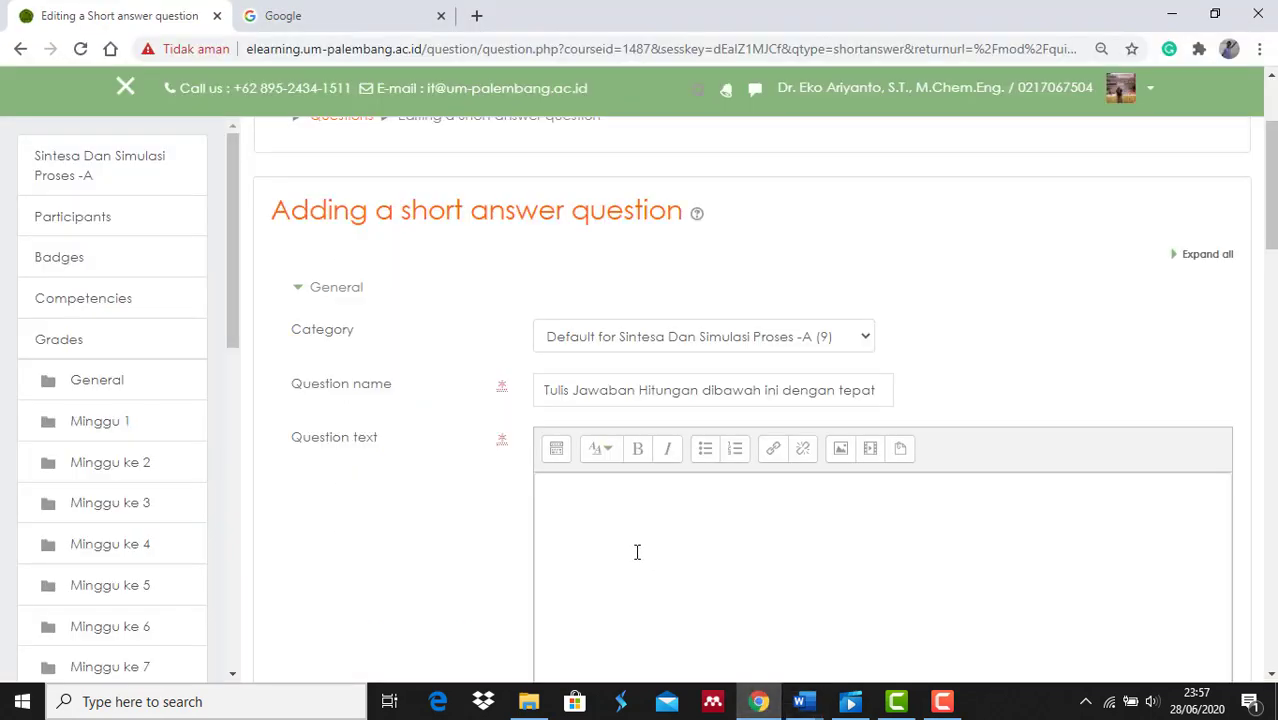
left_click(590, 497)
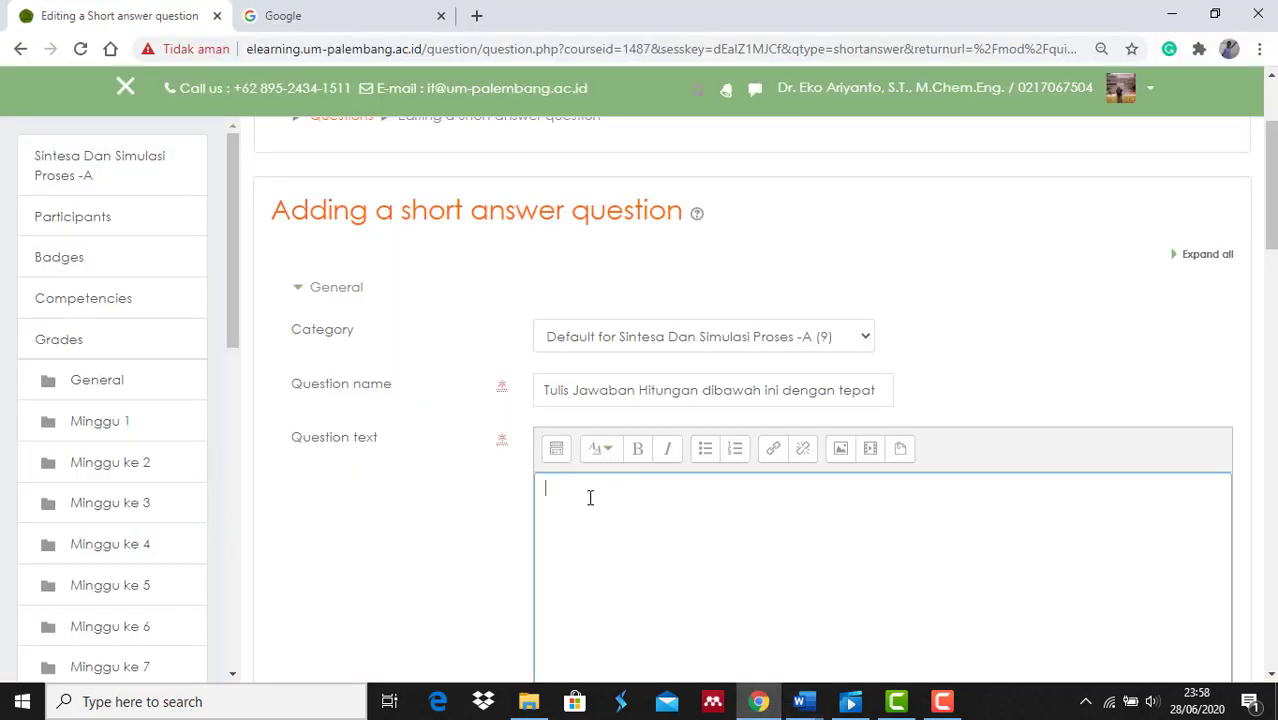
key("ctrl+v")
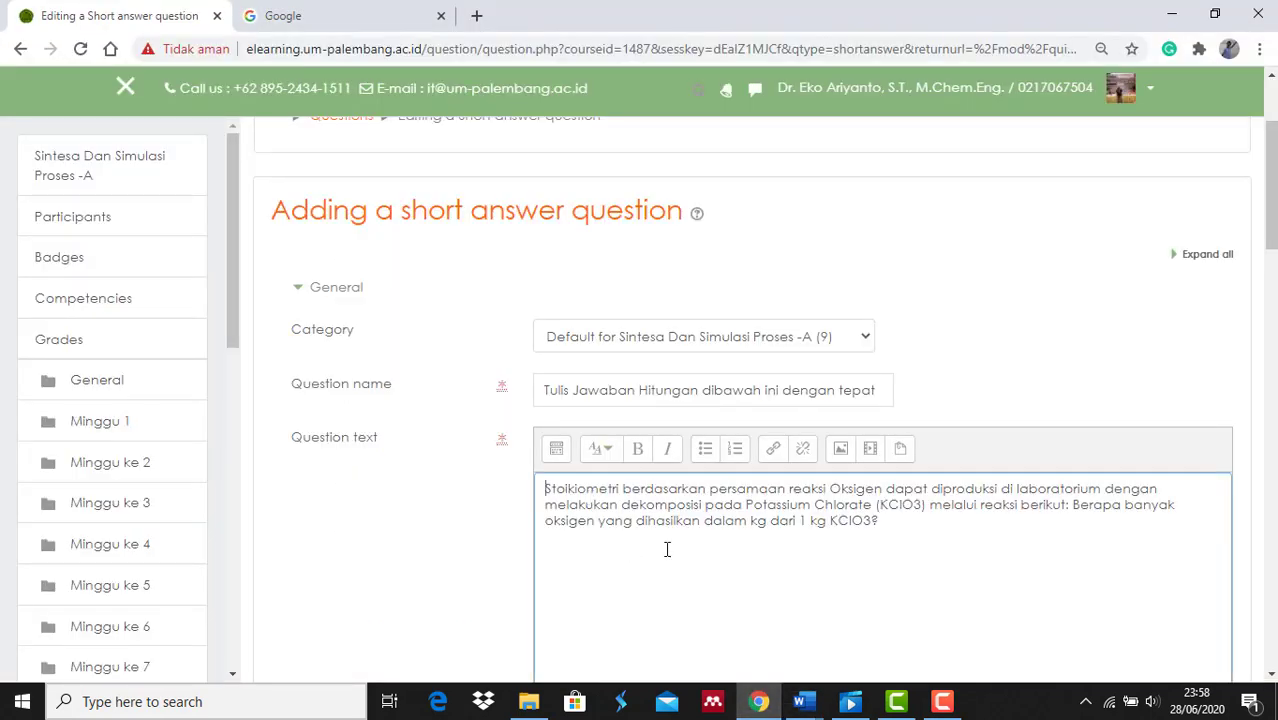
Step: Copy the 2KClO3 → 2KCl + 3O2 reaction image from the Soal 1 document onto a new line below the question text
left_click(801, 704)
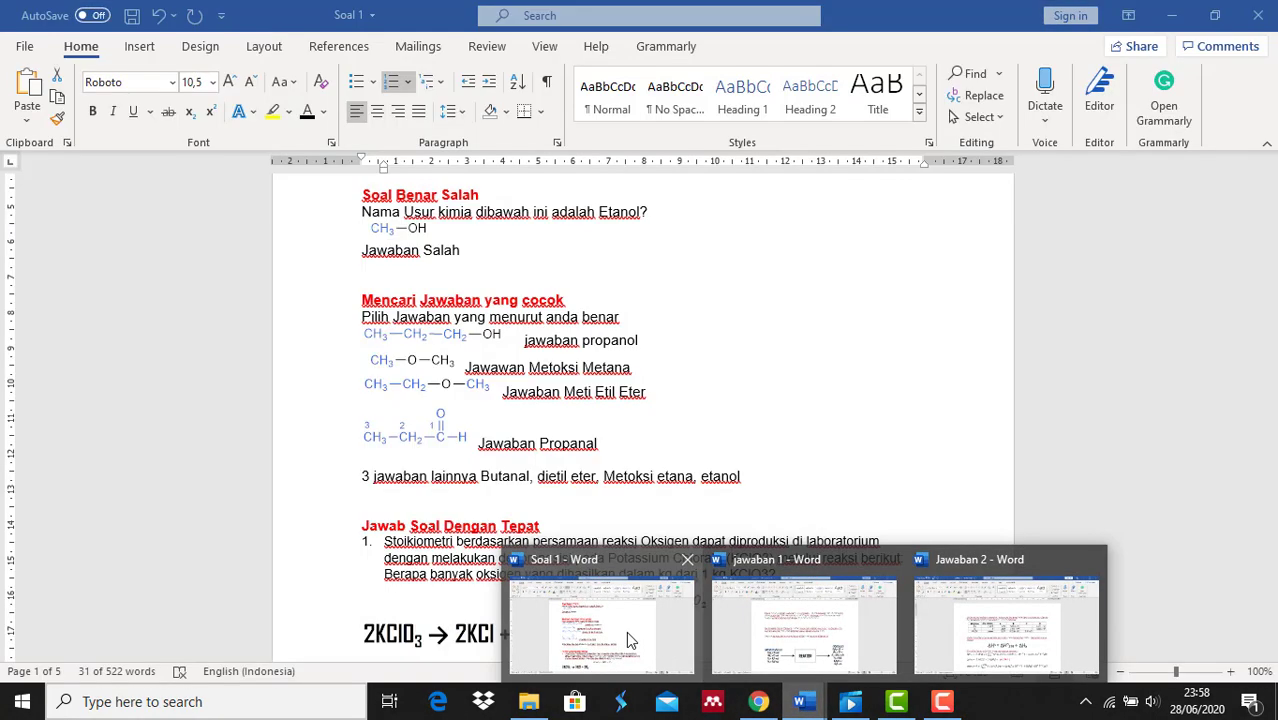
left_click(626, 631)
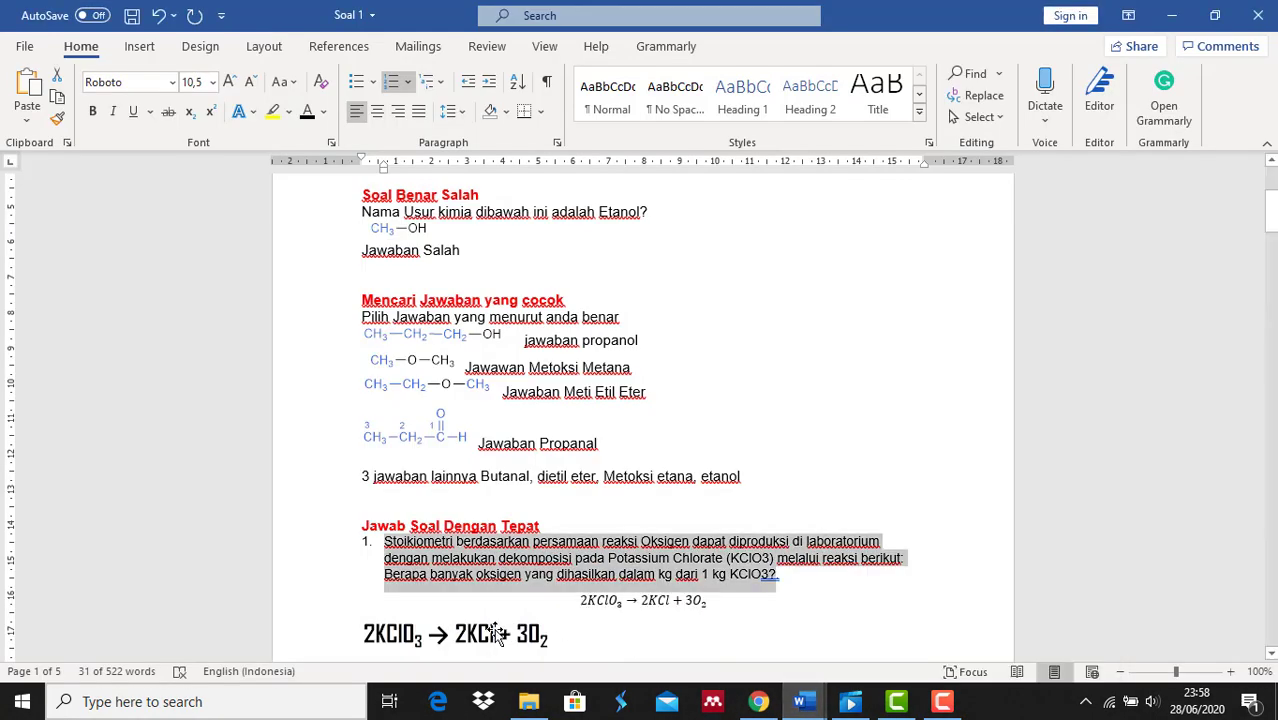
left_click(497, 634)
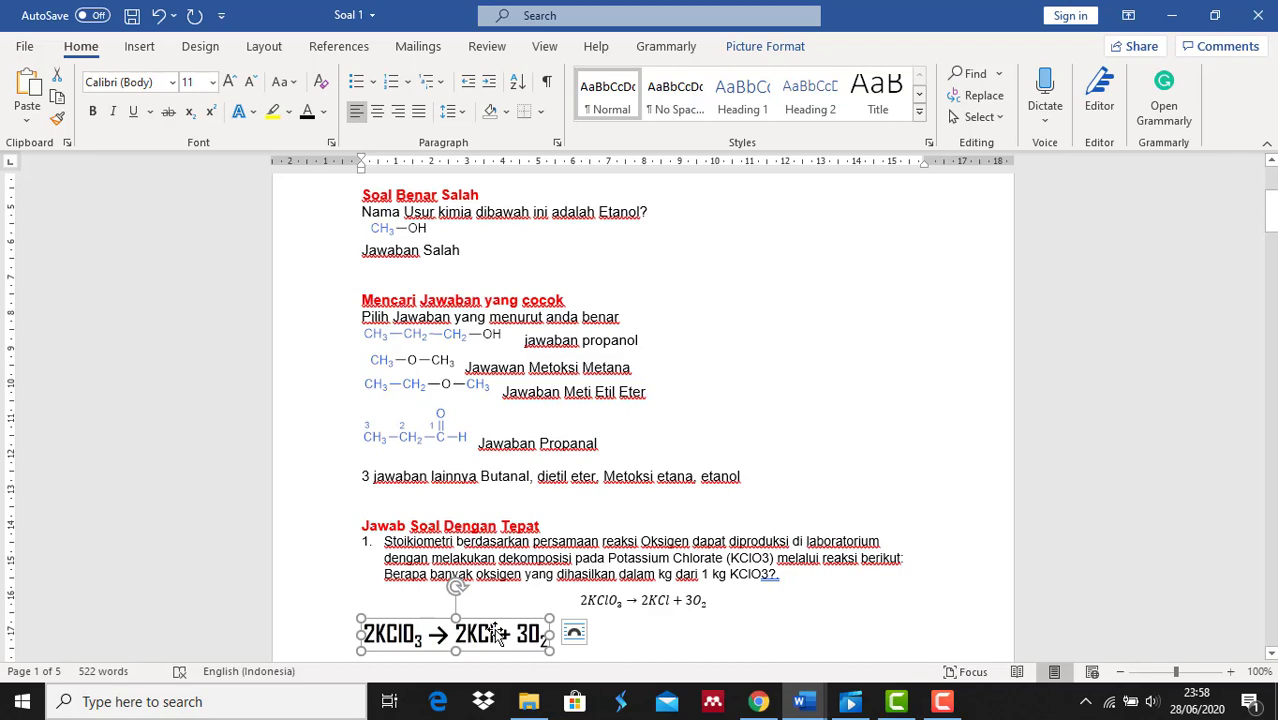
left_click(759, 701)
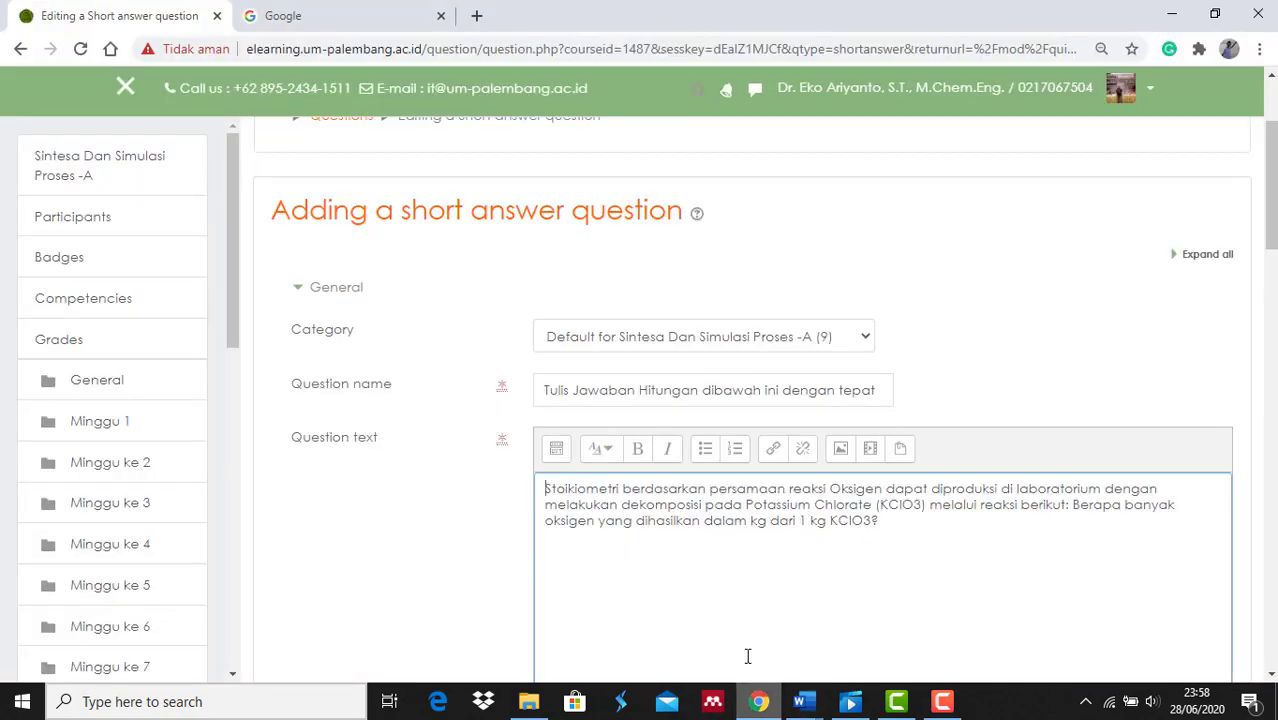
left_click(935, 525)
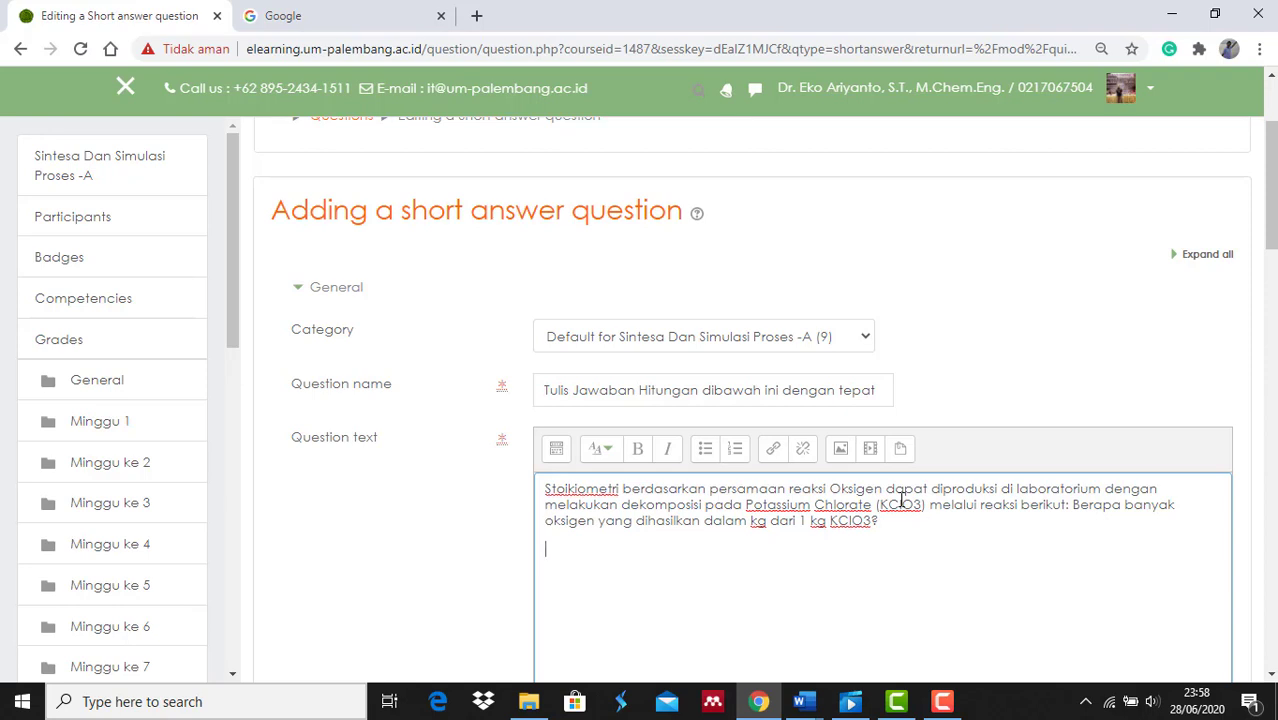
type("2KClO3 → 2KCl + 3O2")
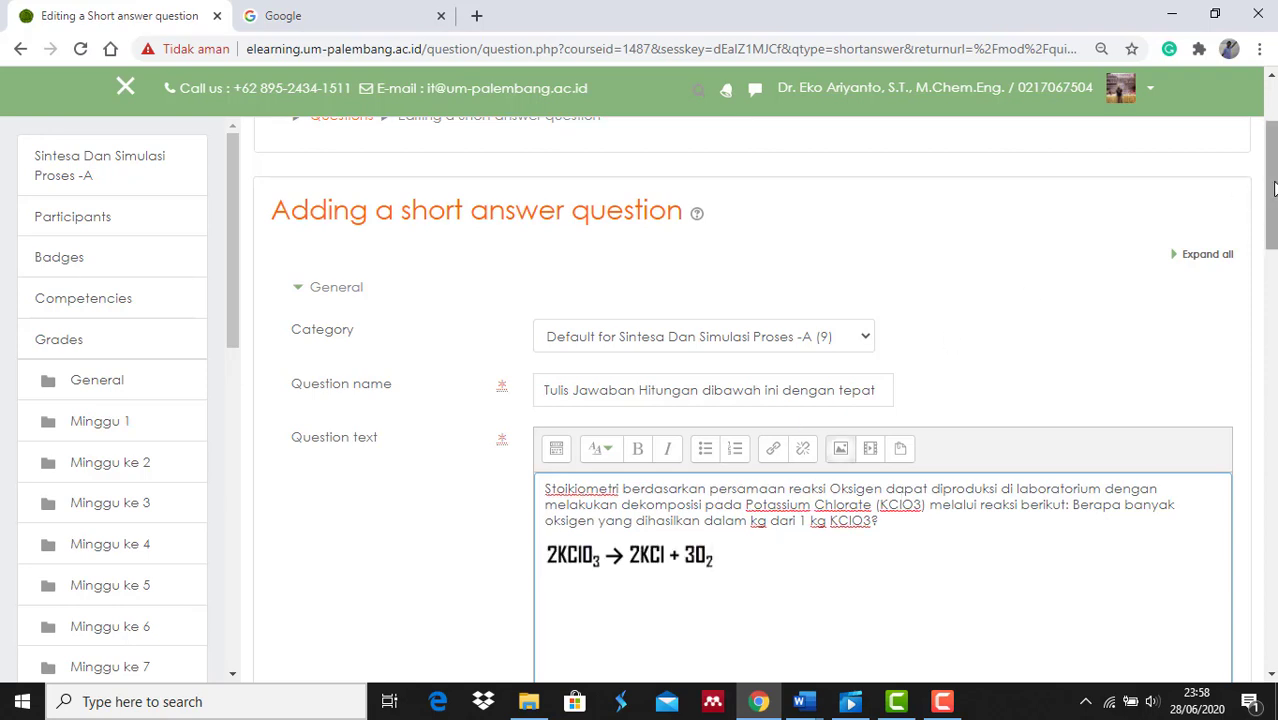
Step: Check the worked solution in the Soal 1 document and set Answer 1 to 0,391 with a grade of 100%
left_click_drag(1268, 192, 1275, 371)
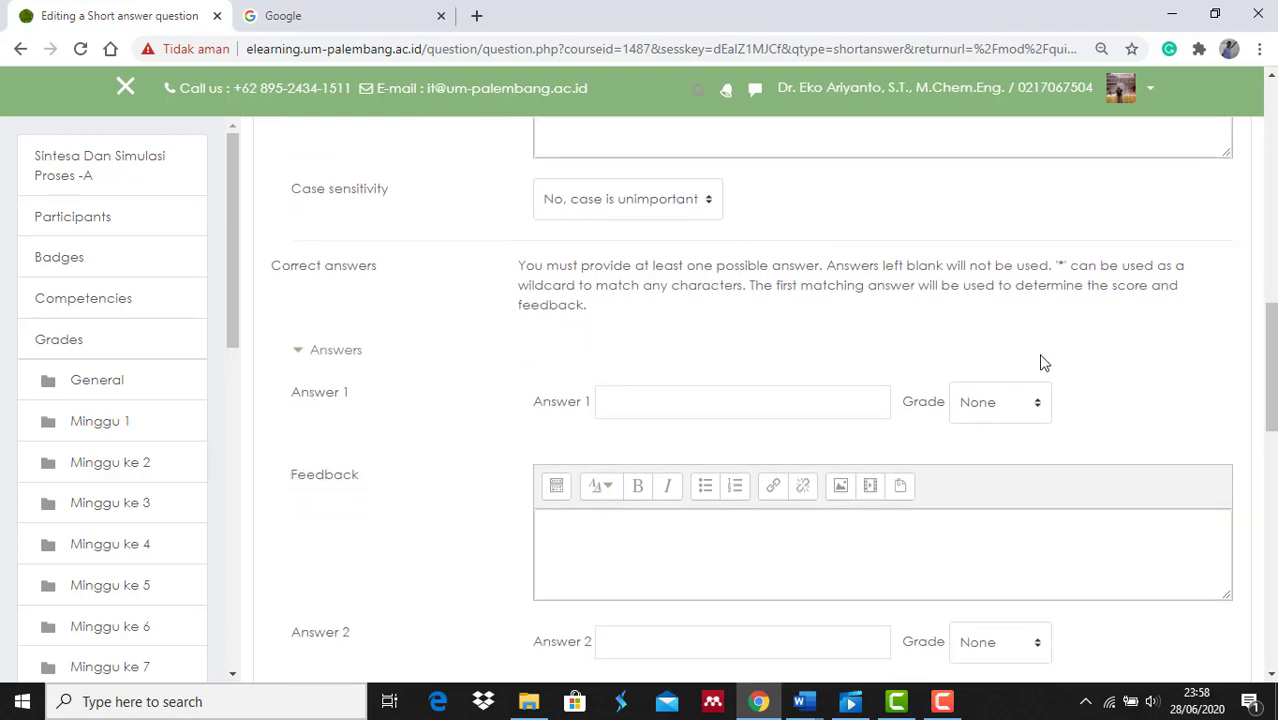
left_click(712, 399)
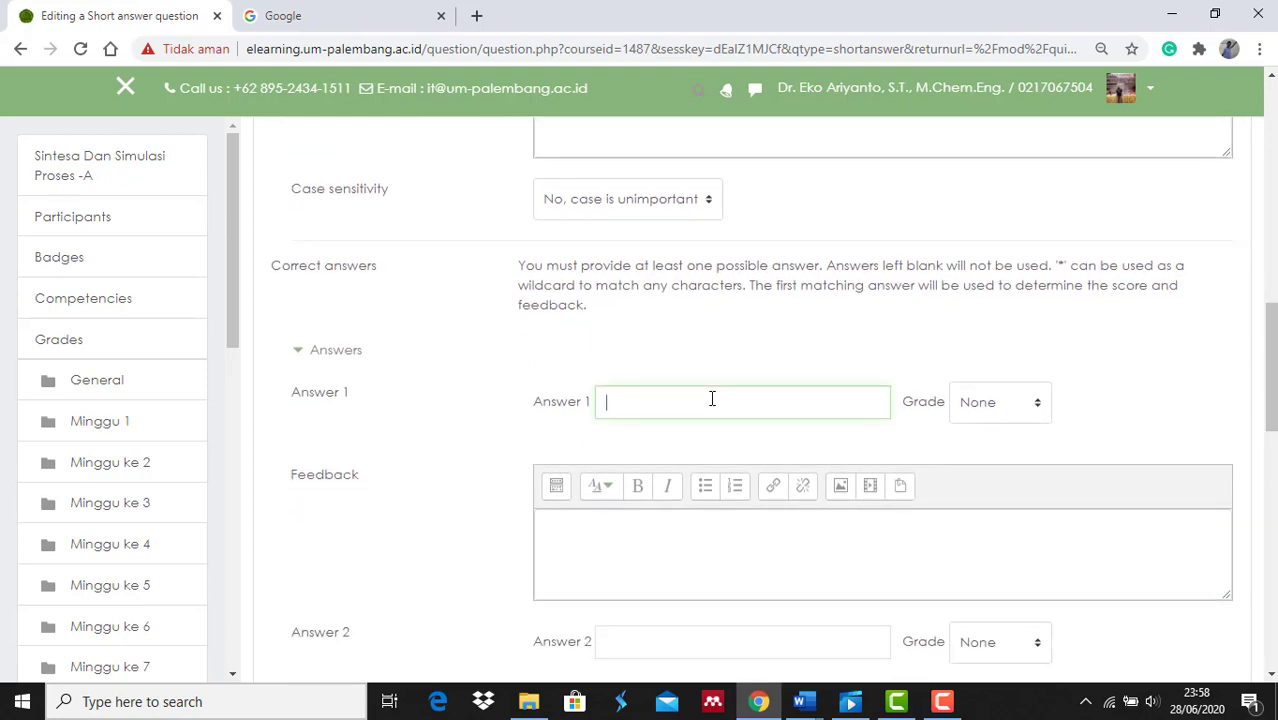
left_click(799, 701)
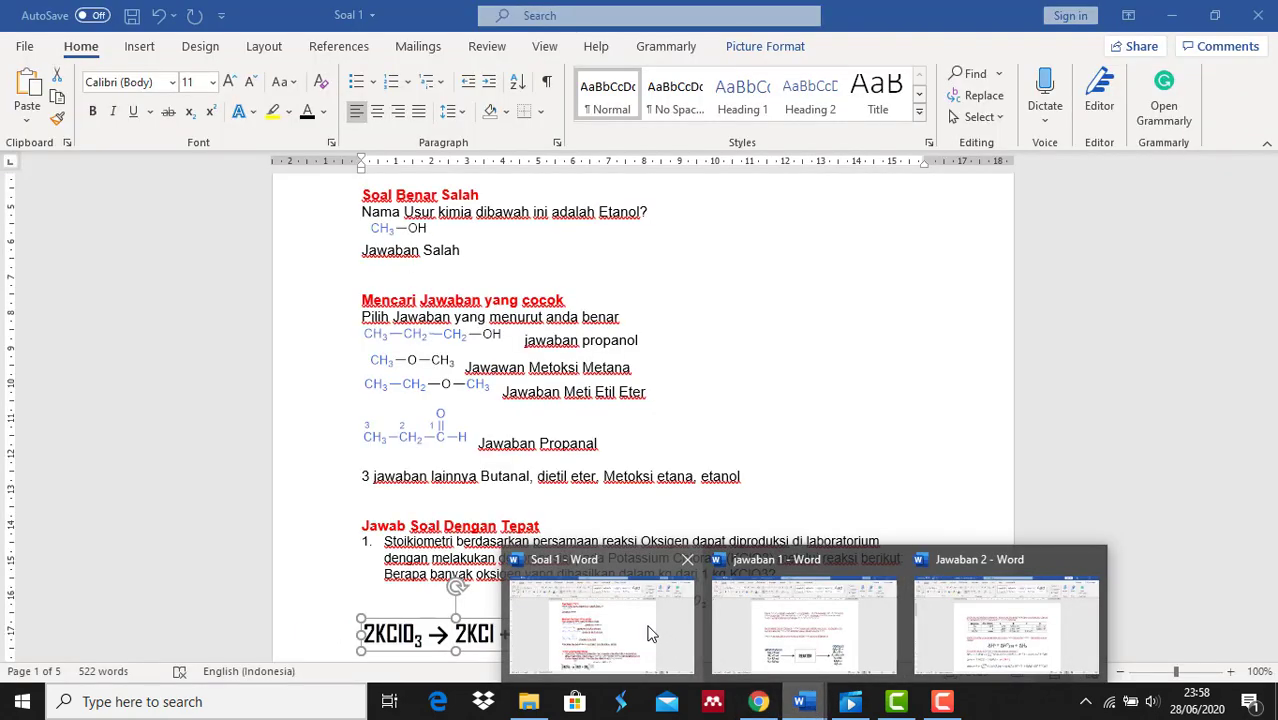
left_click(648, 634)
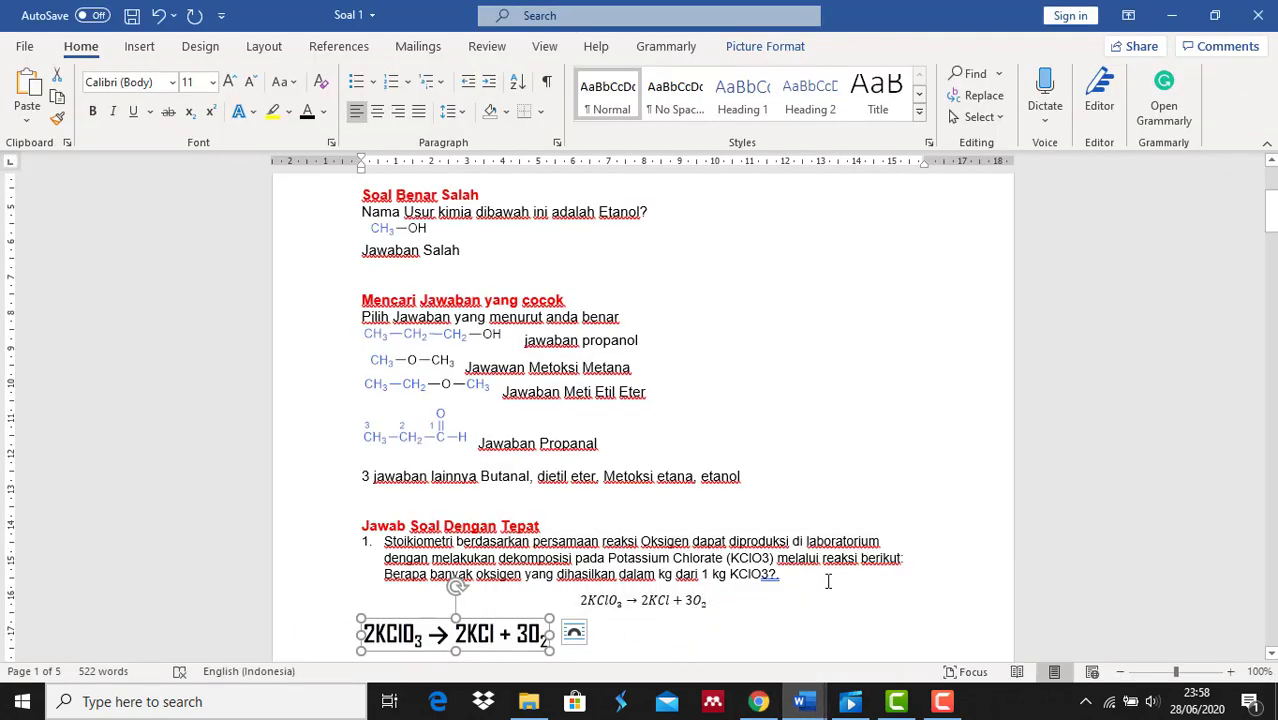
left_click_drag(1271, 216, 1271, 287)
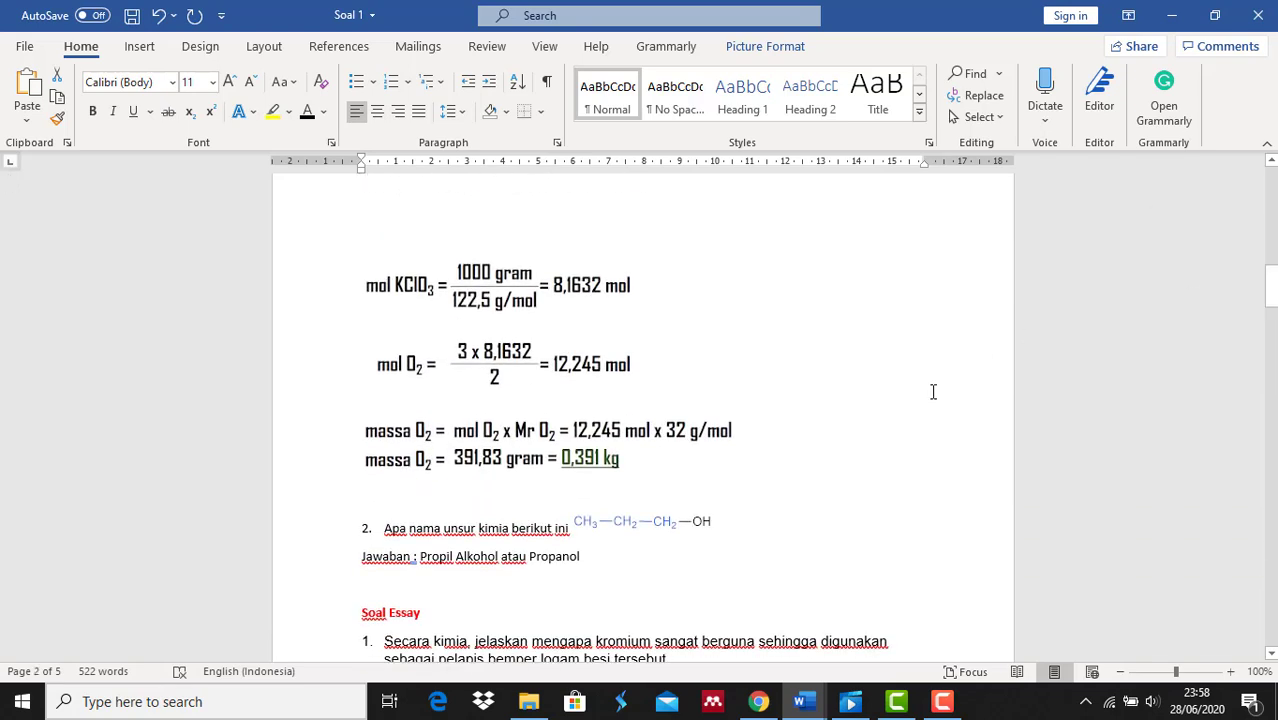
mouse_move(761, 706)
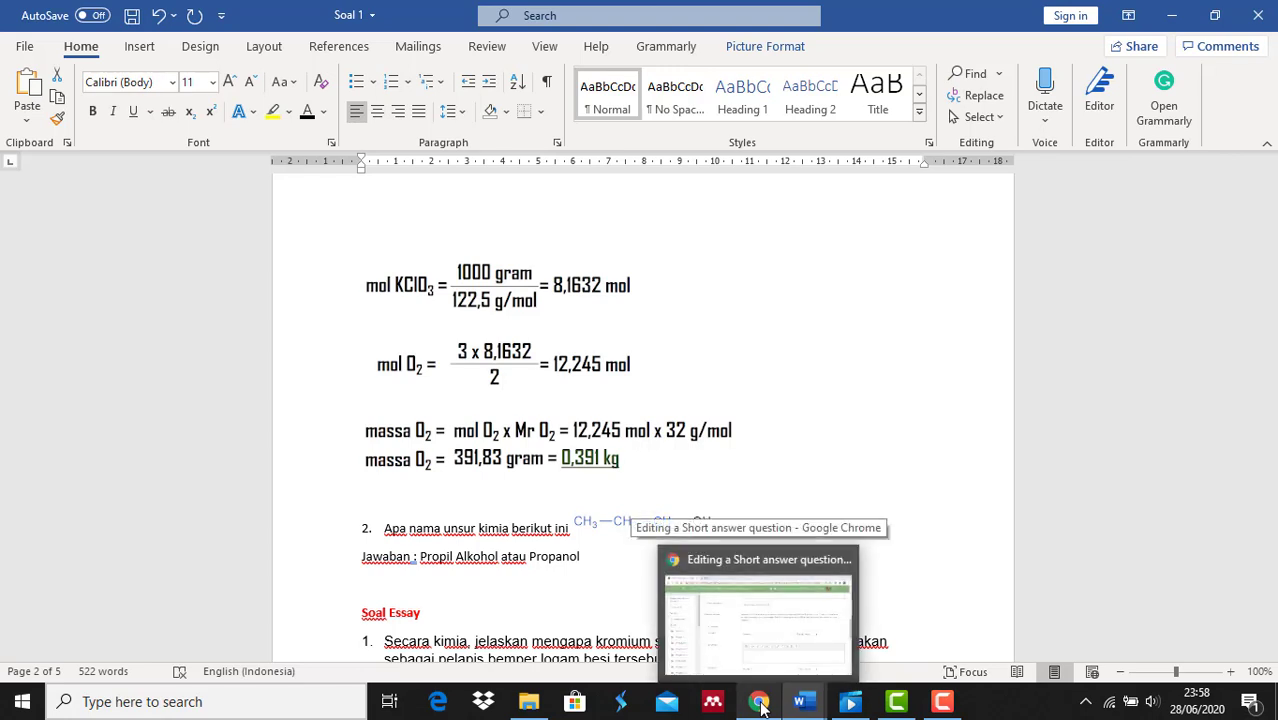
left_click(761, 706)
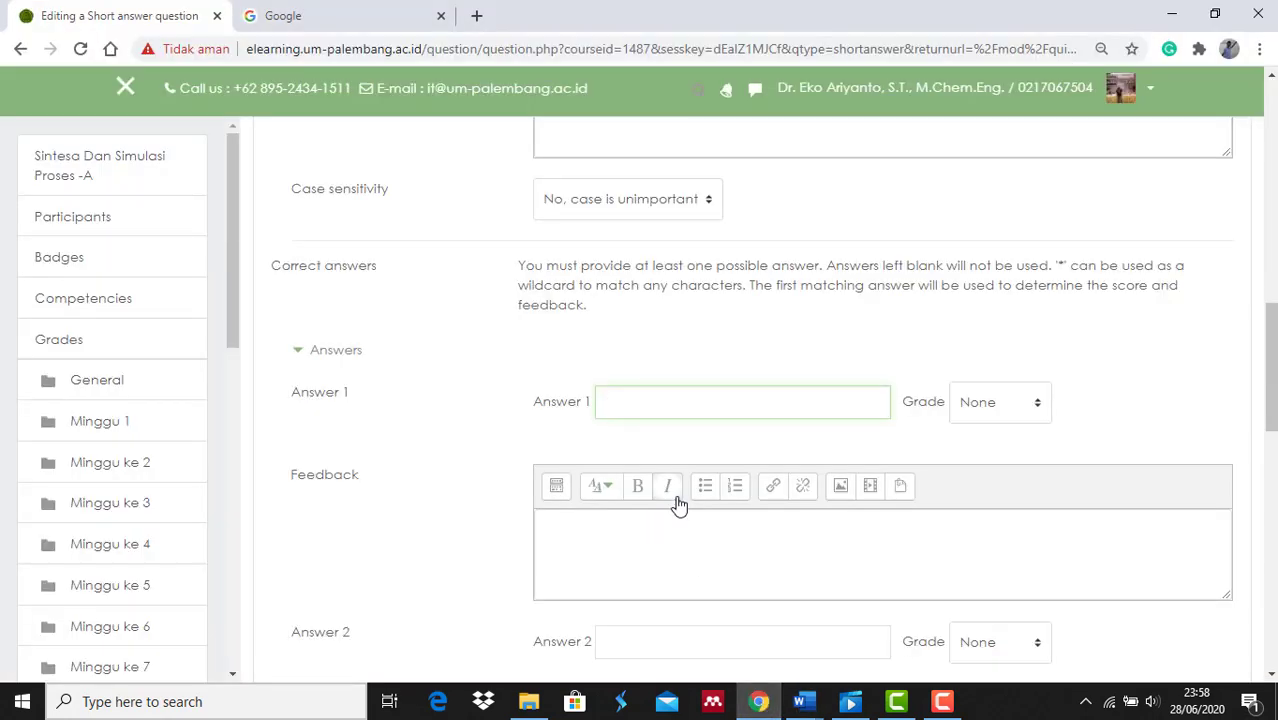
type("0,391")
left_click(1038, 408)
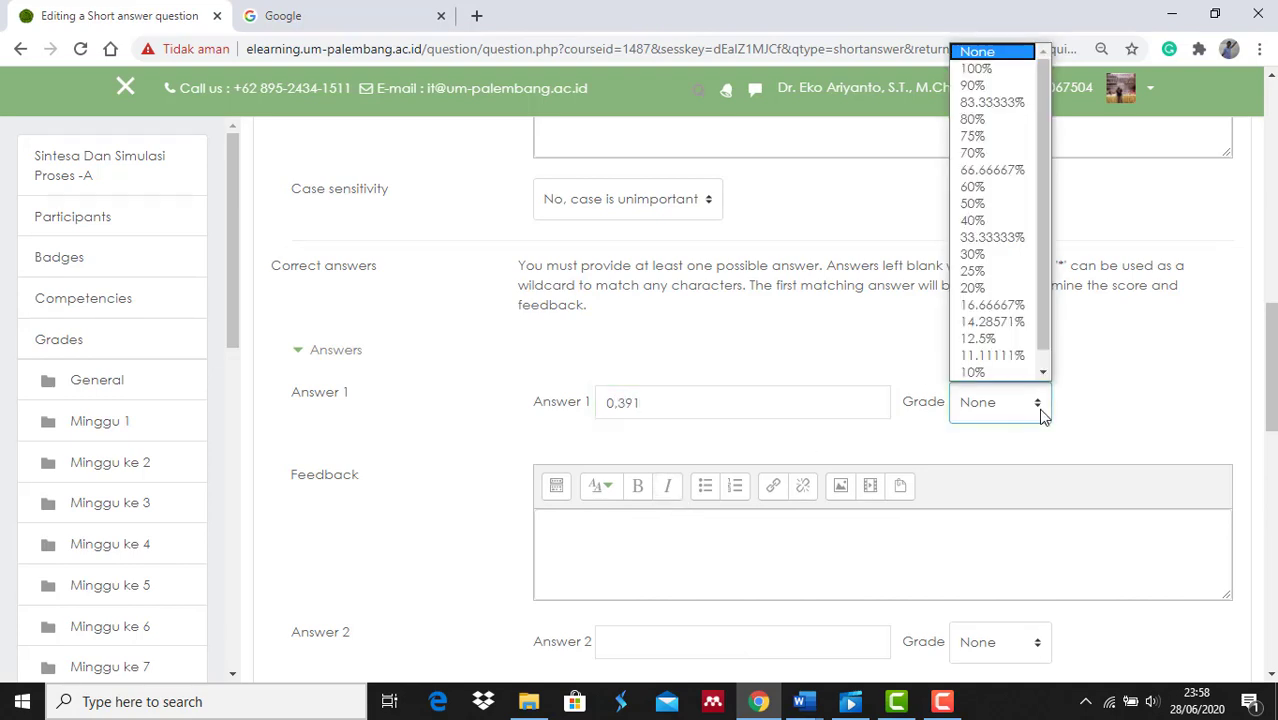
left_click(1010, 70)
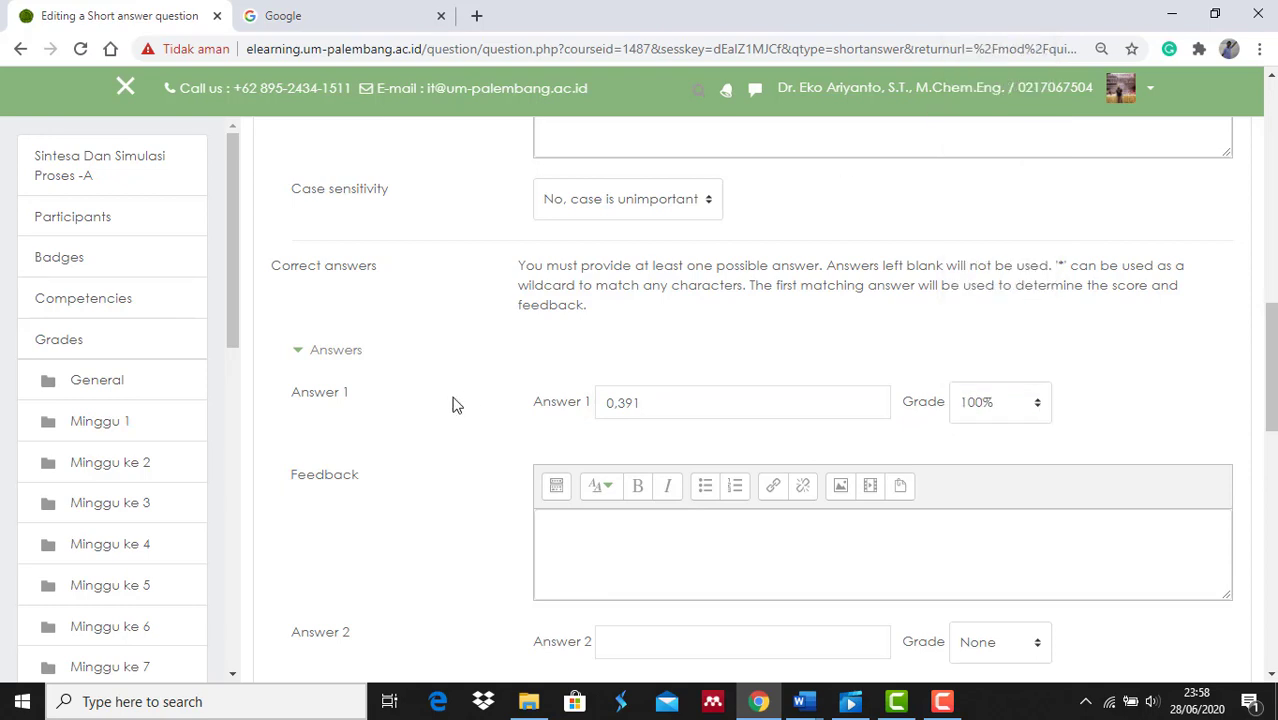
Step: Set Answer 2 to 0,39 with a grade of 100%
scroll(452, 404, "down", 1)
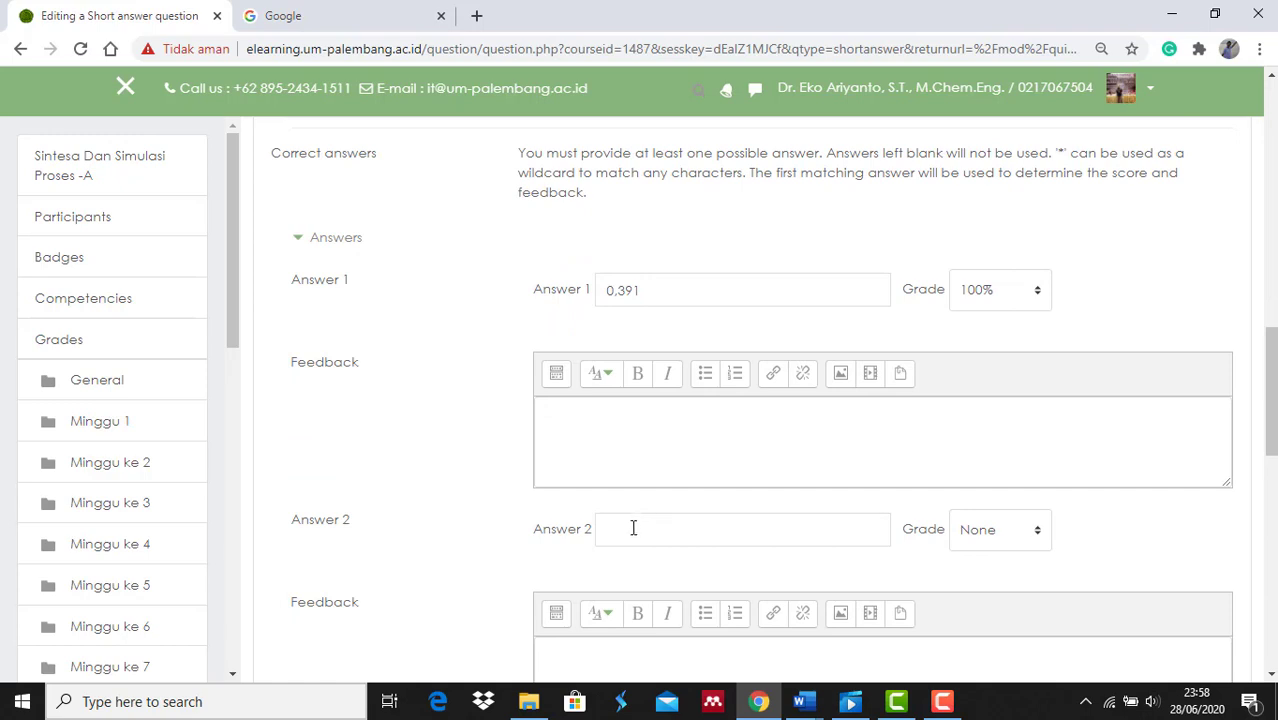
left_click(633, 528)
type("0")
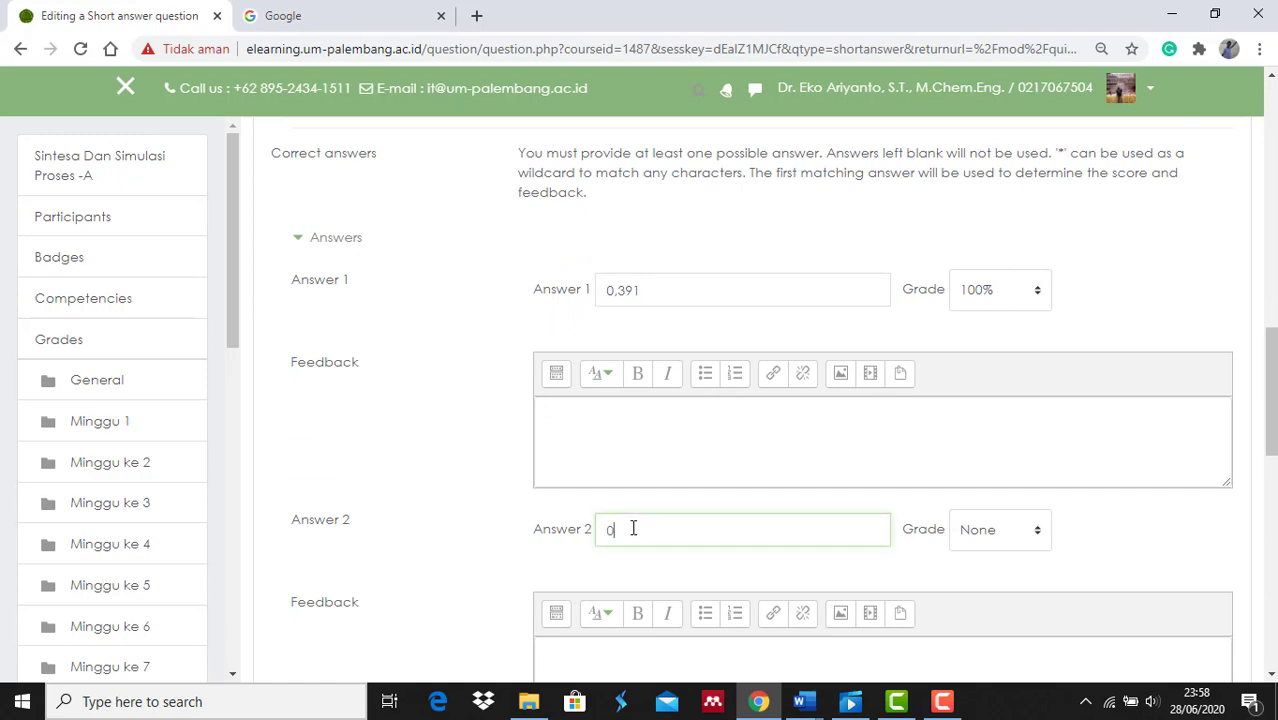
type(",39")
left_click(1040, 538)
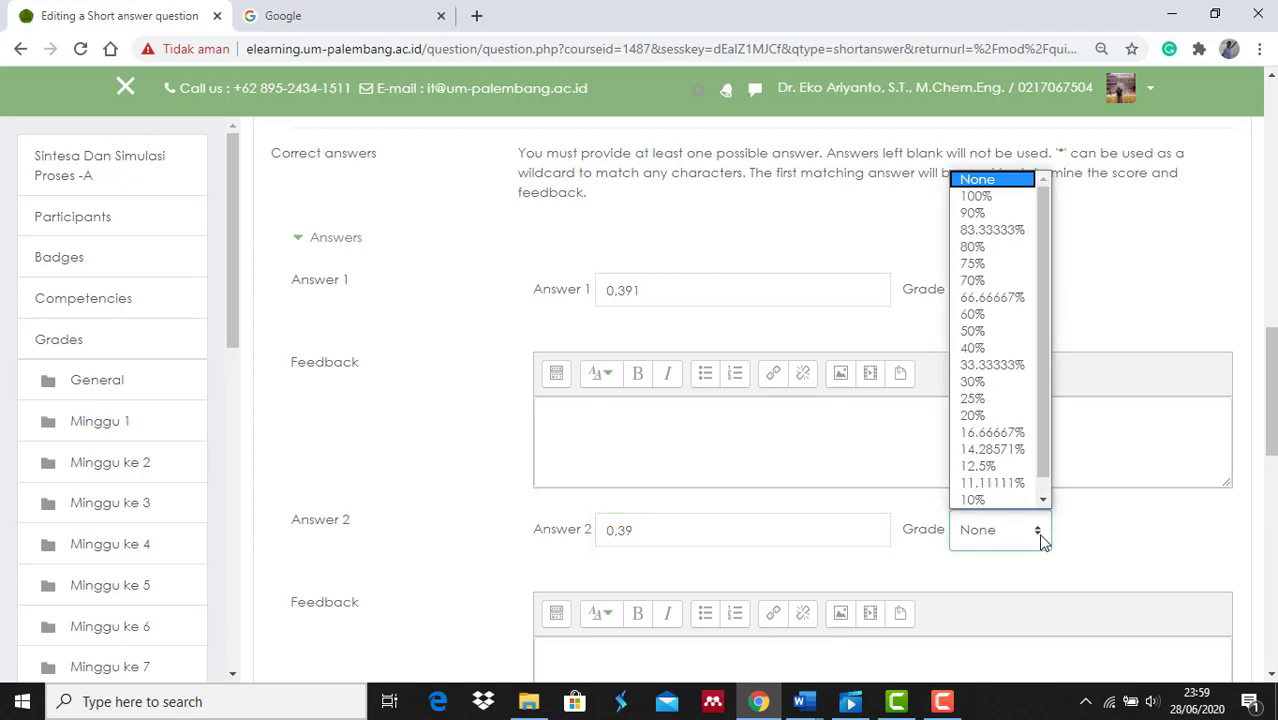
left_click(1000, 200)
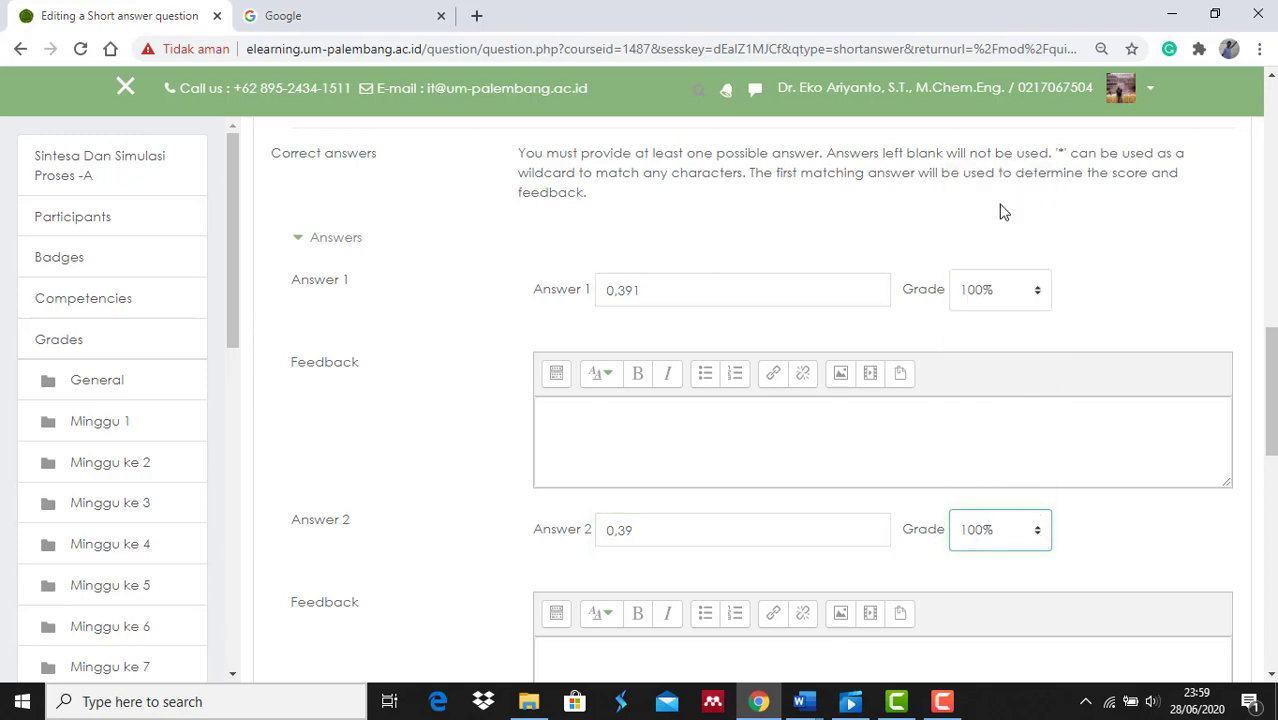
Step: Set Answer 3 to 0,4 with a grade of 100%
scroll(436, 398, "down", 3)
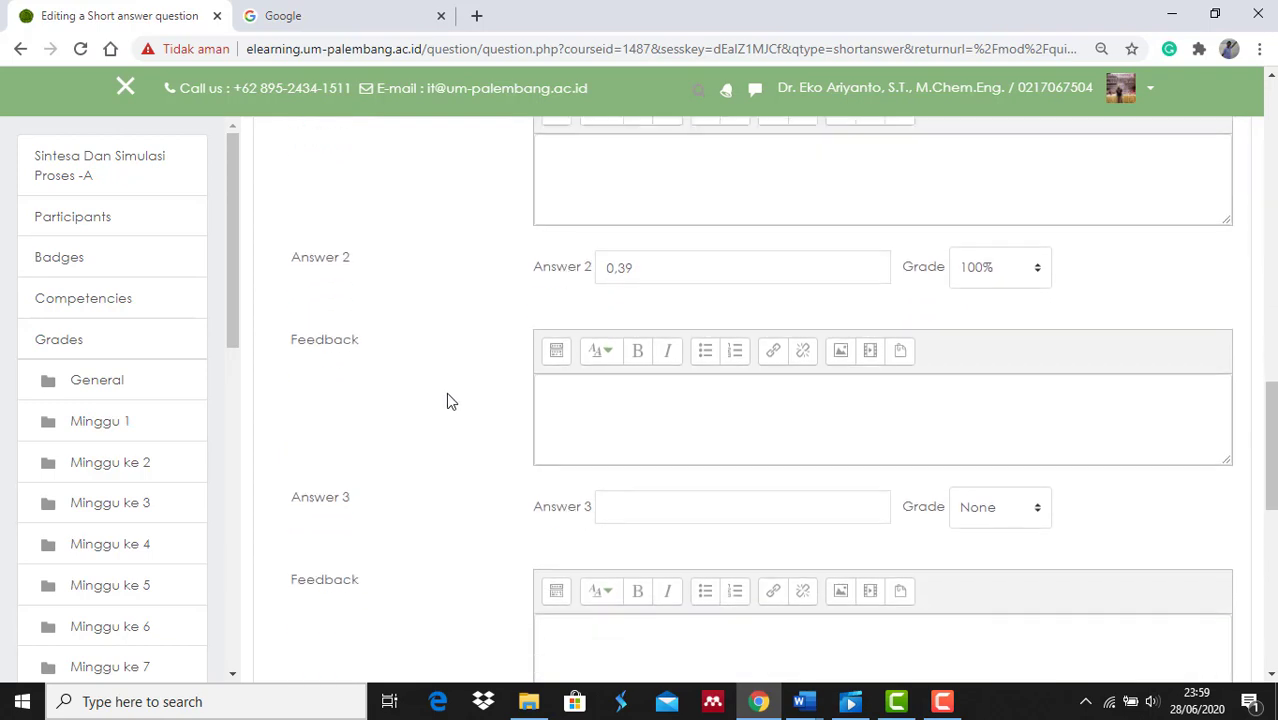
left_click(625, 508)
type("0,4")
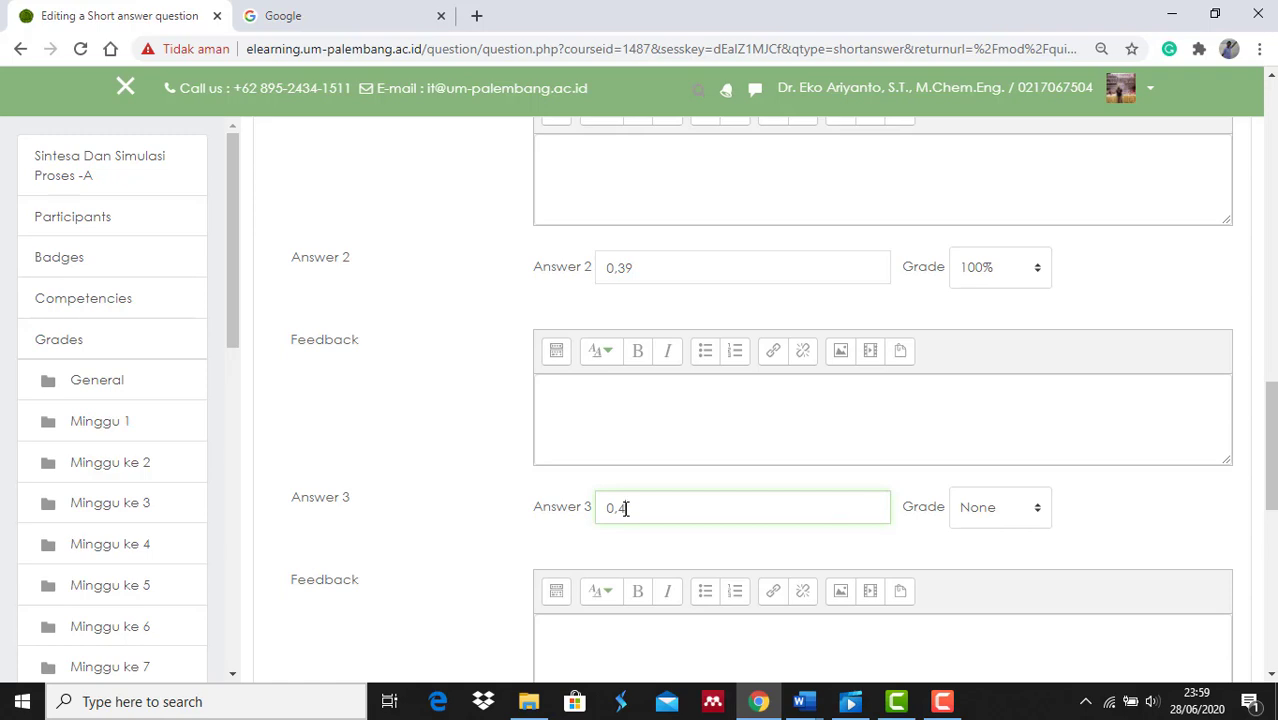
left_click(478, 424)
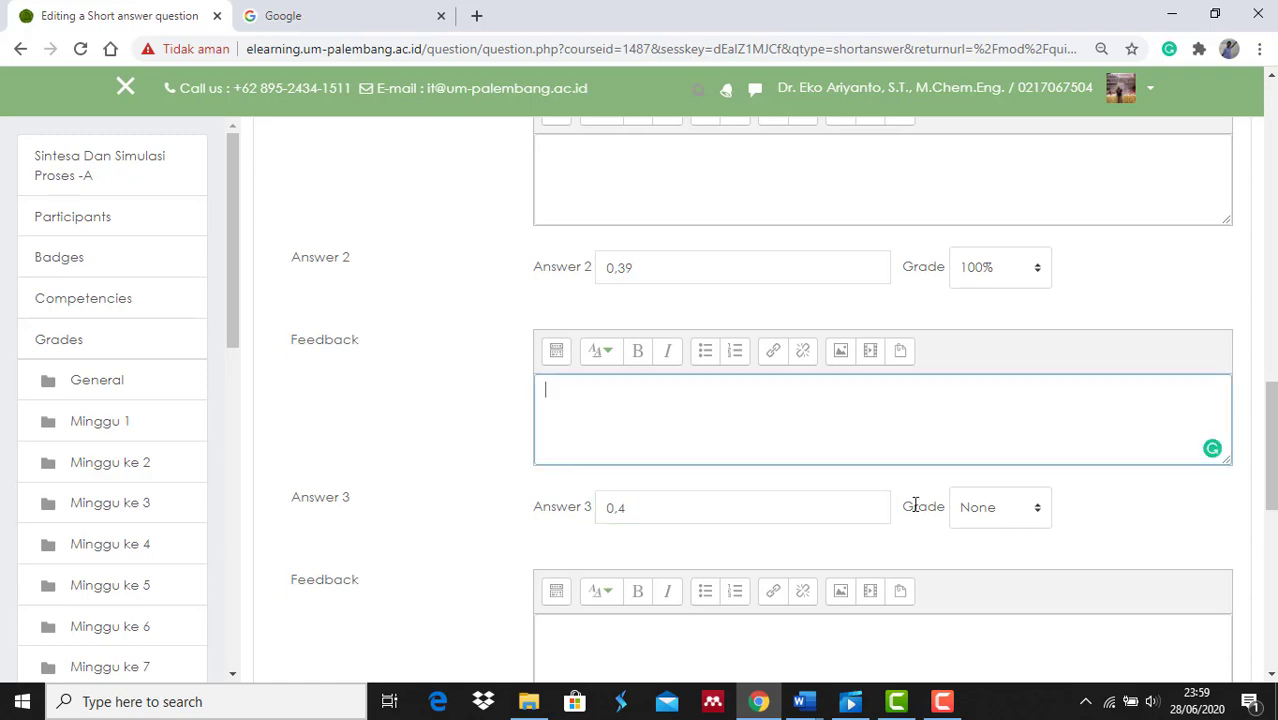
left_click(1040, 518)
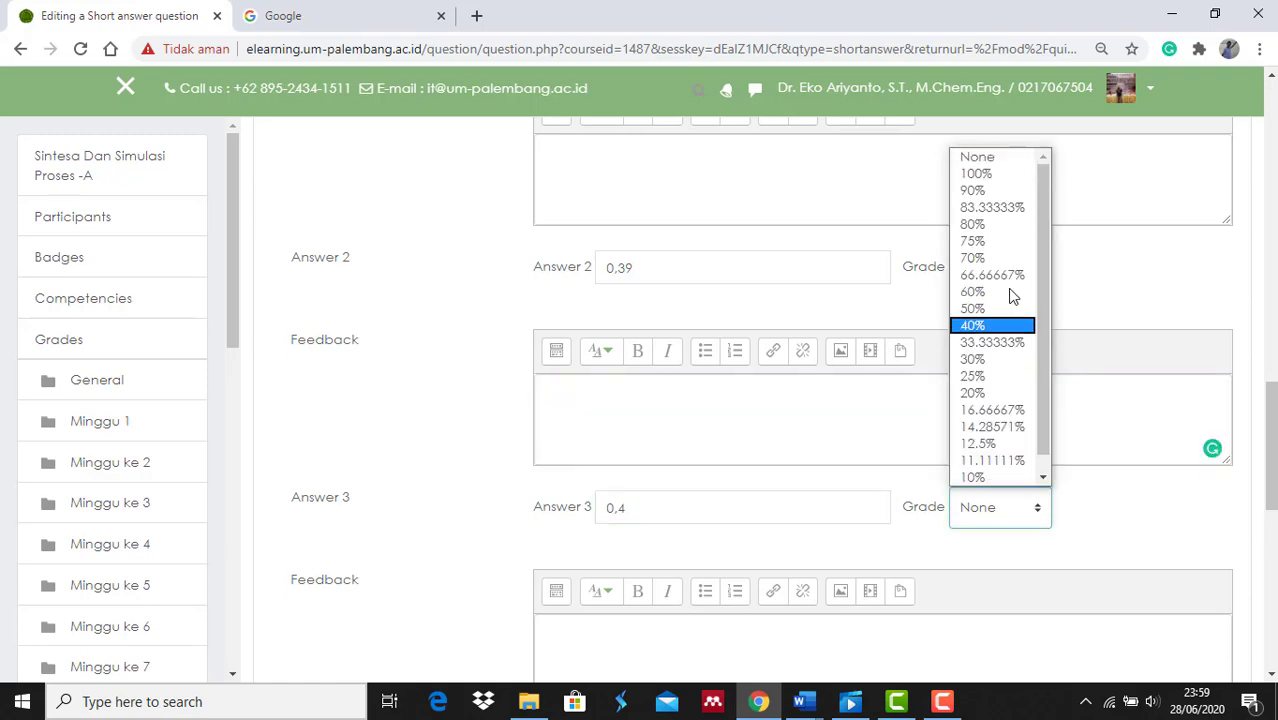
left_click(997, 174)
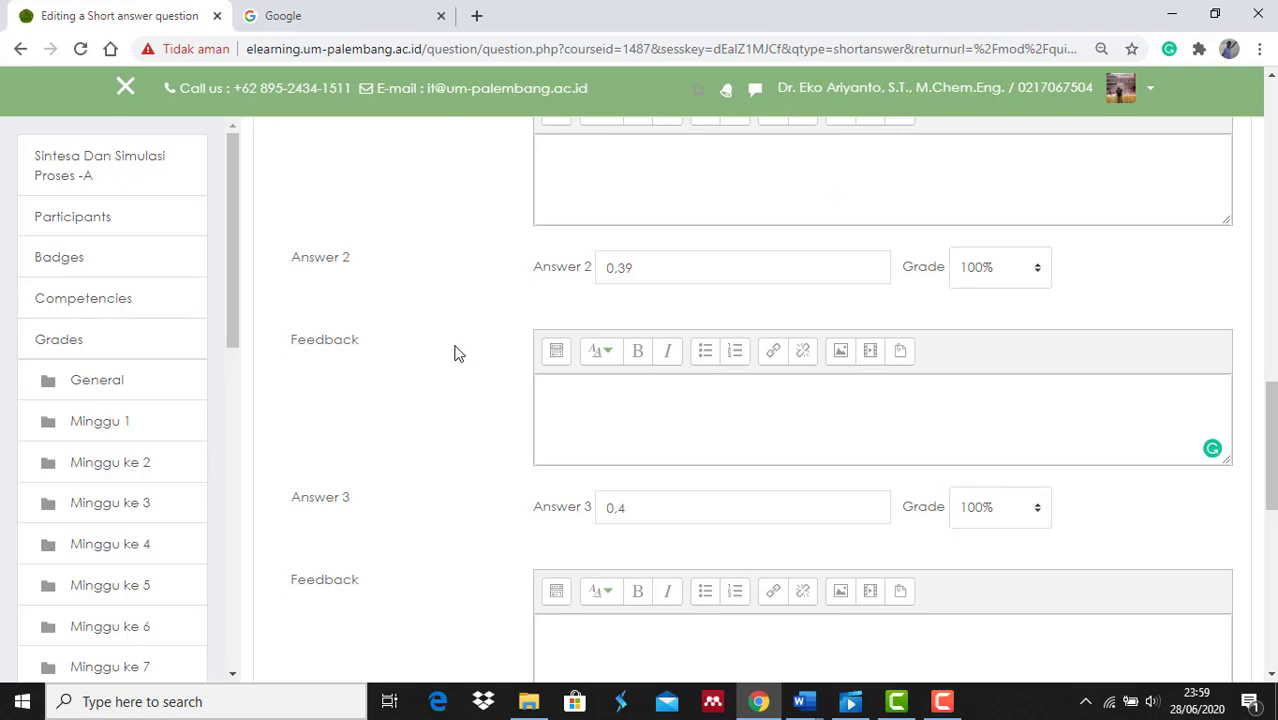
Step: Enter "Jawaban anda benar" as the feedback for Answer 1 and copy that text
scroll(454, 352, "up", 2)
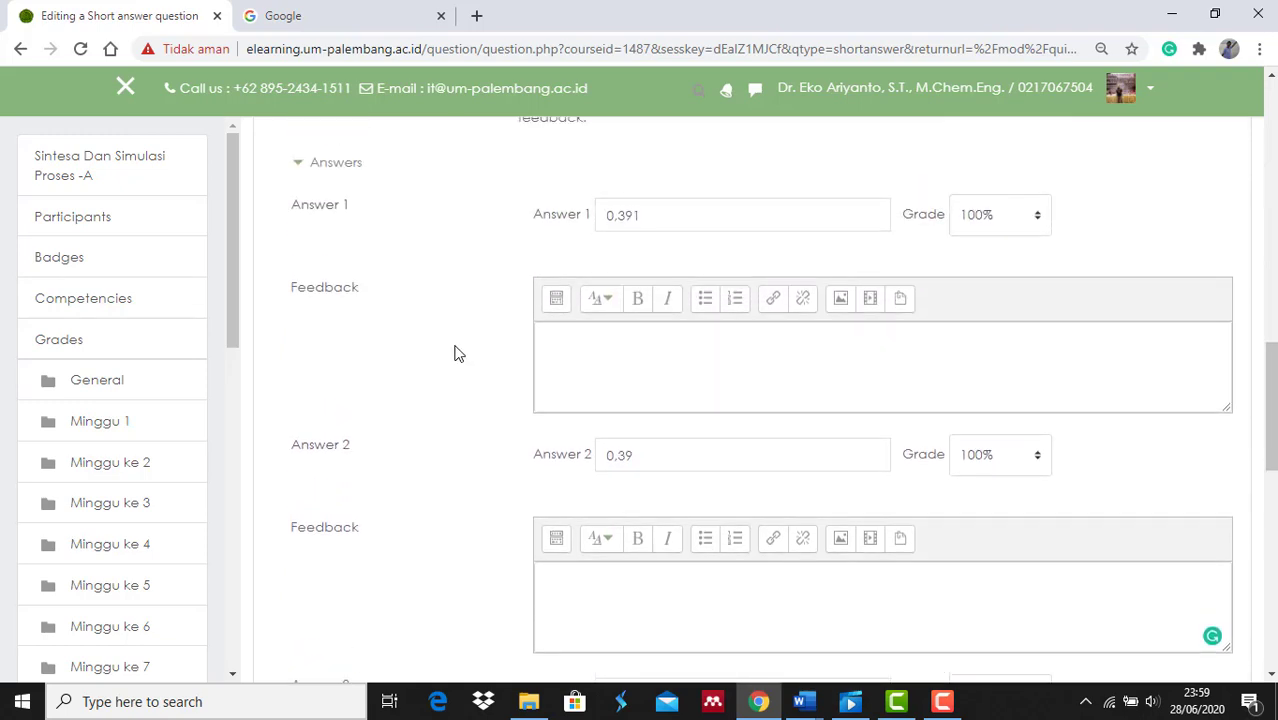
left_click(566, 347)
type("Jawa")
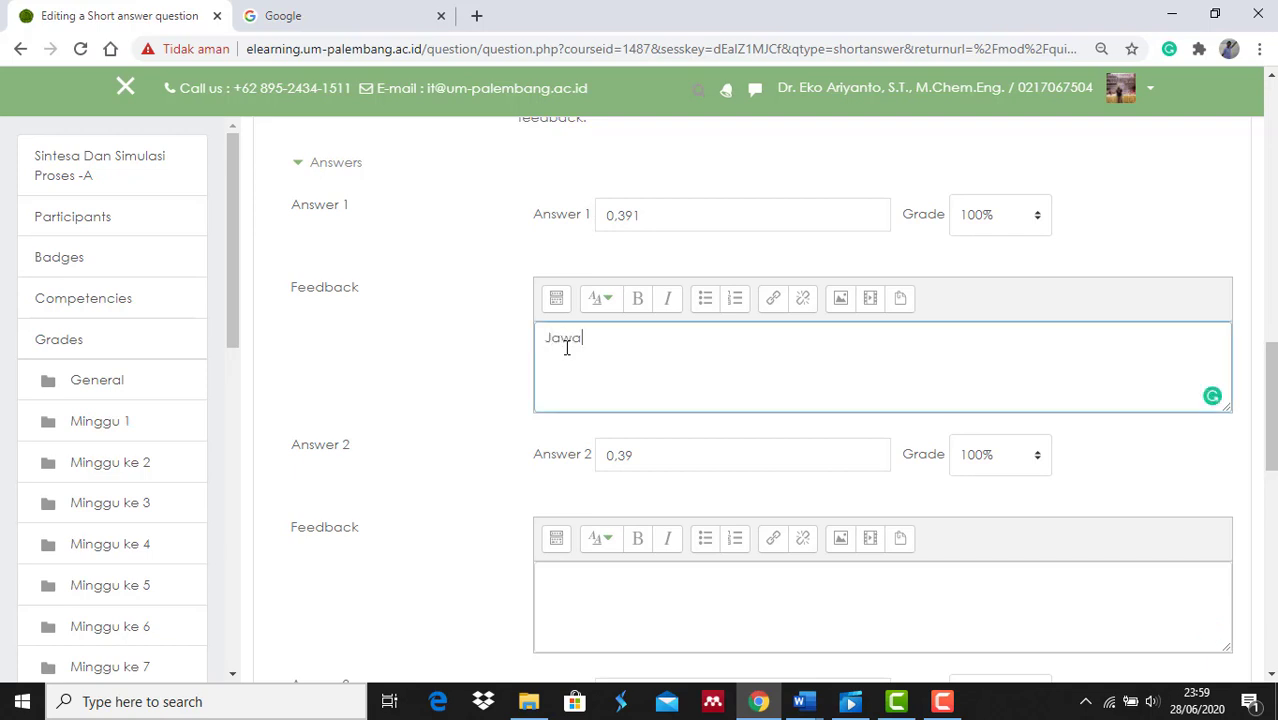
type("ban anda bena")
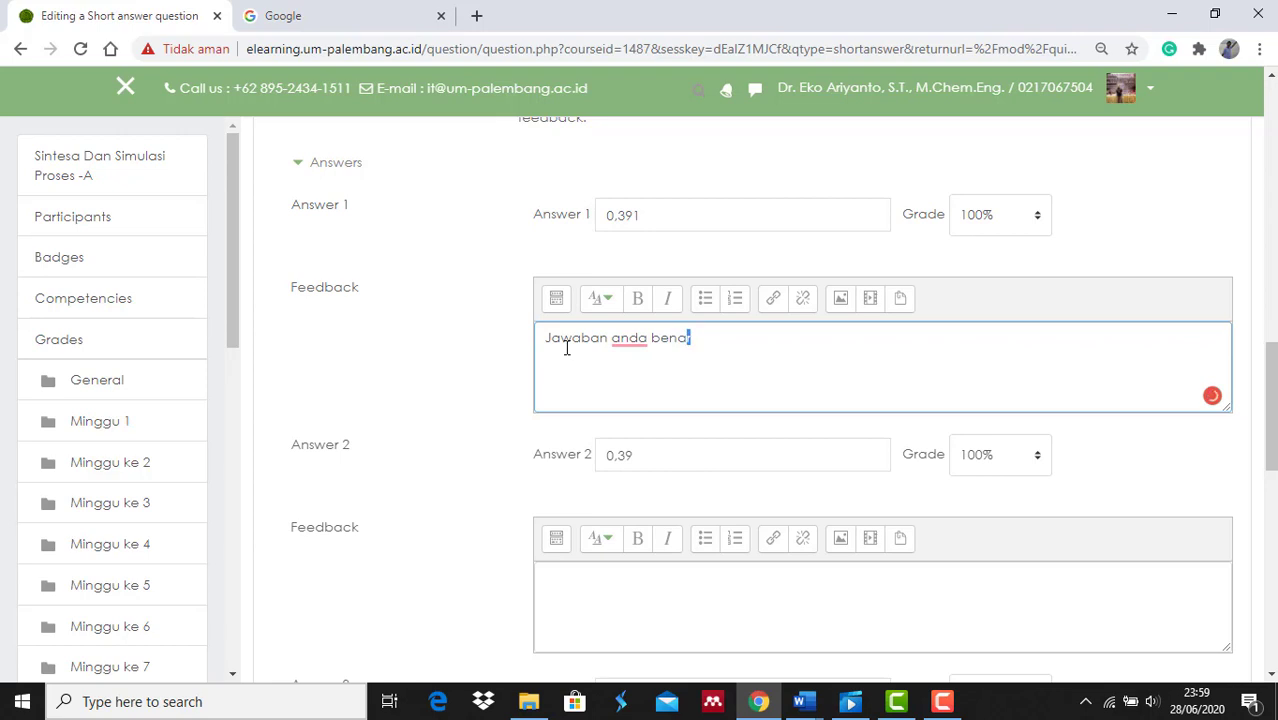
key("shift+Left")
key("shift+Left")
key("shift+Left")
key("shift+Left")
key("shift+Left")
key("shift+Left")
key("shift+Left")
key("shift+Left")
key("shift+Left")
key("shift+Left")
key("shift+Left")
key("shift+Left")
key("shift+Left")
key("shift+Left")
key("shift+Left")
key("shift+Left")
key("shift+Left")
key("ctrl+c")
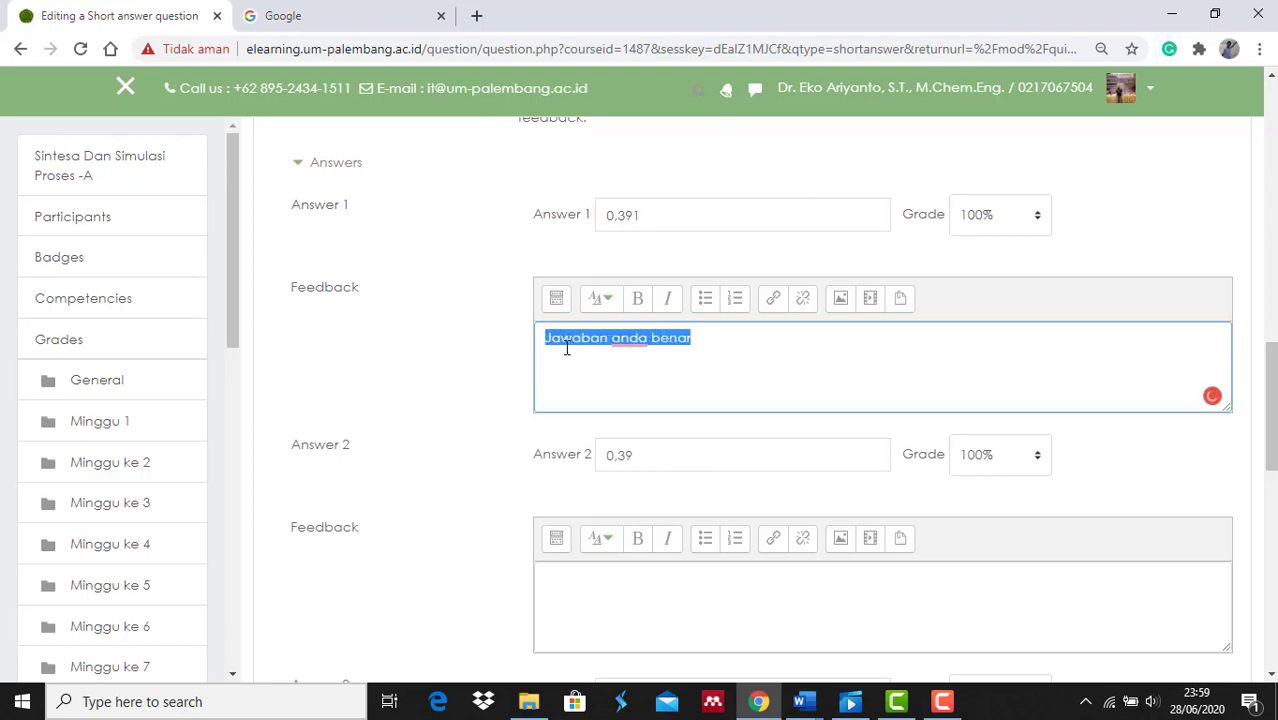
Step: Paste the copied "Jawaban anda benar" text as the feedback for Answer 2 and Answer 3
left_click(562, 581)
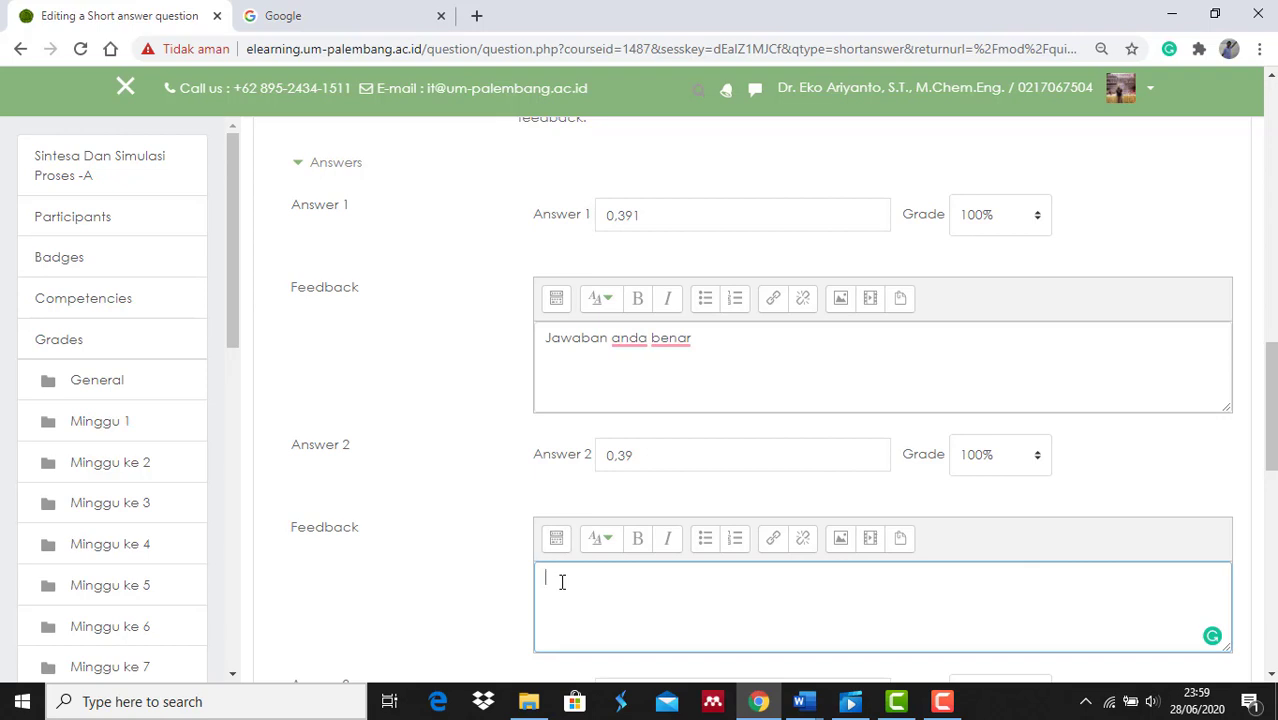
key("ctrl+v")
scroll(466, 588, "down", 2)
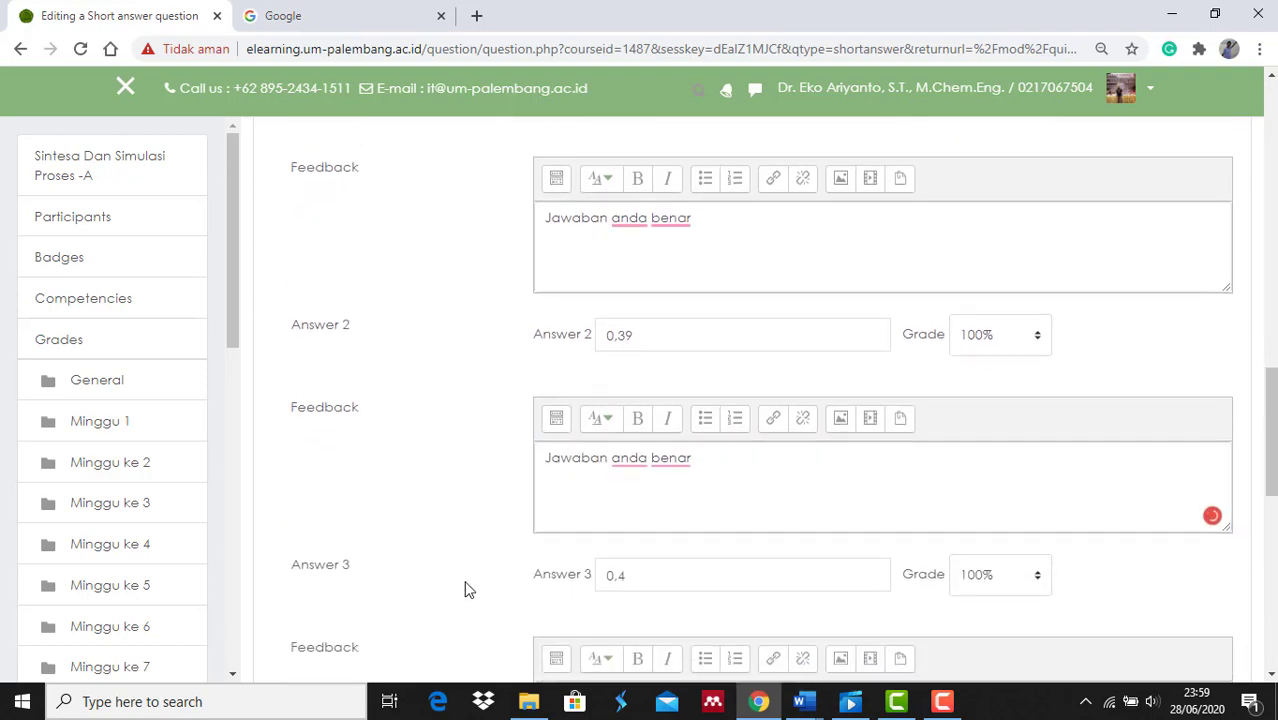
scroll(466, 588, "down", 2)
left_click(570, 576)
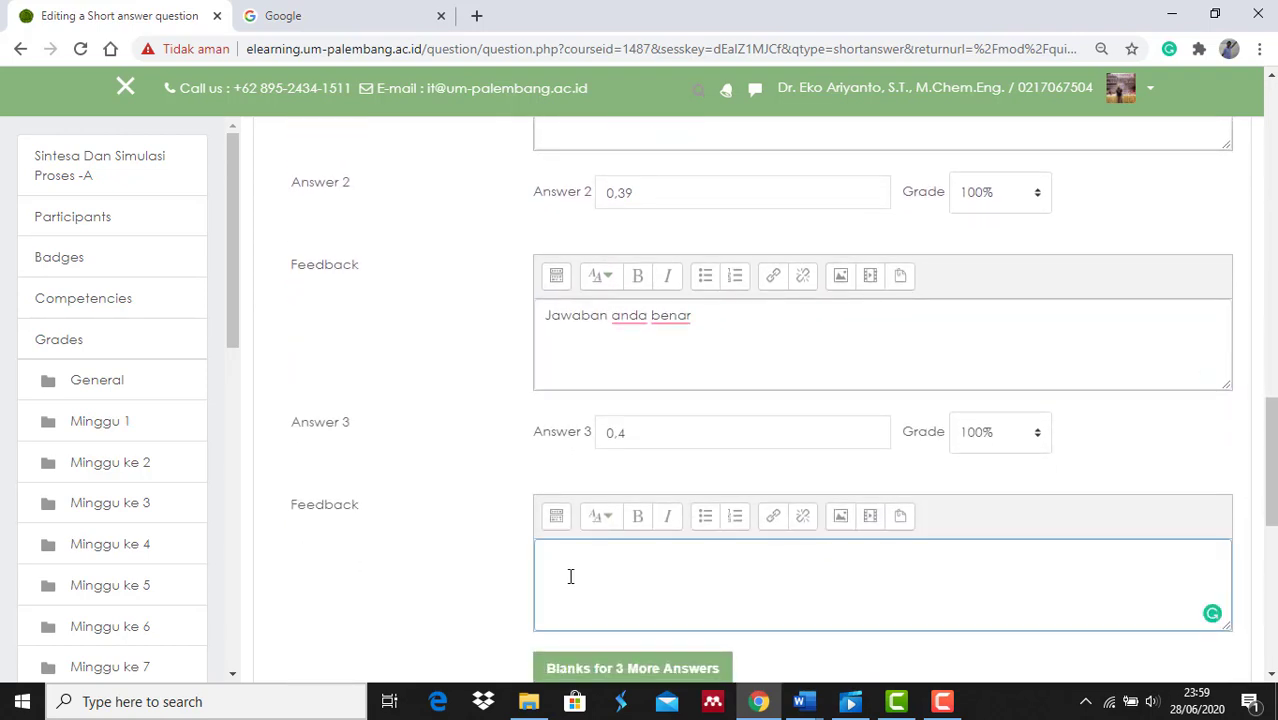
key("ctrl+v")
left_click(434, 578)
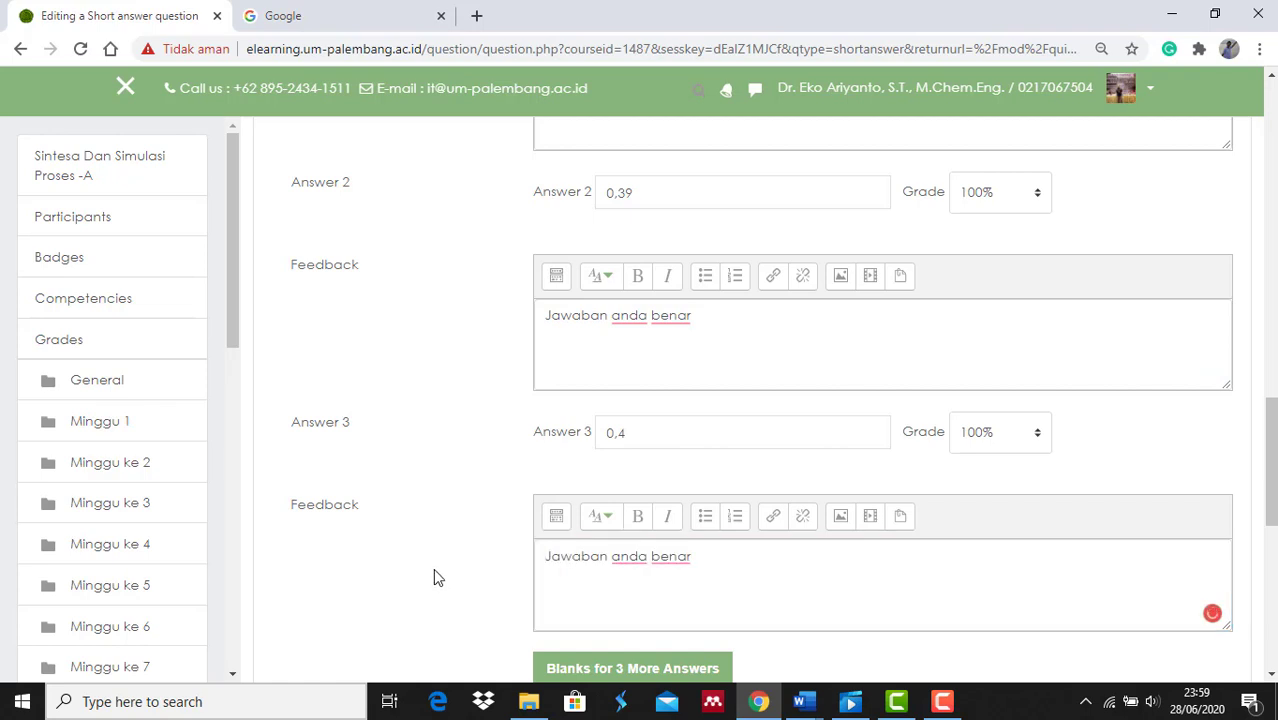
Step: Save the short answer question's changes and continue editing it
scroll(434, 578, "down", 2)
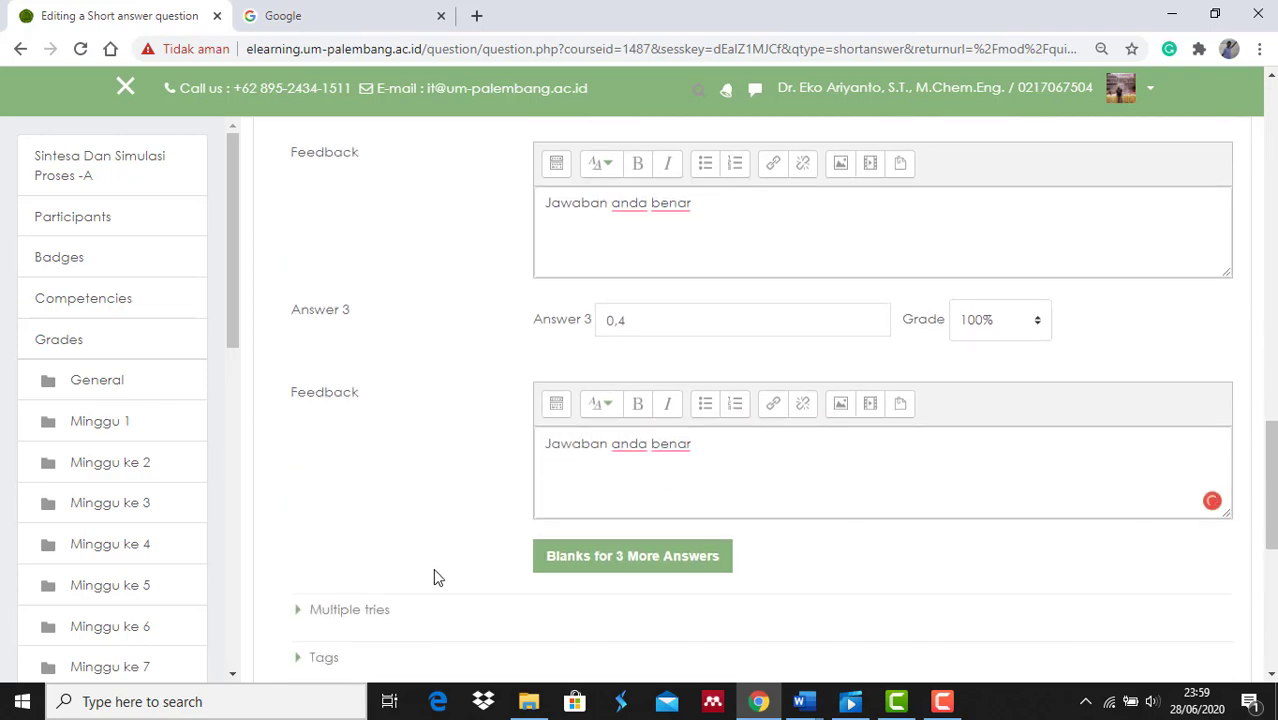
scroll(433, 568, "down", 5)
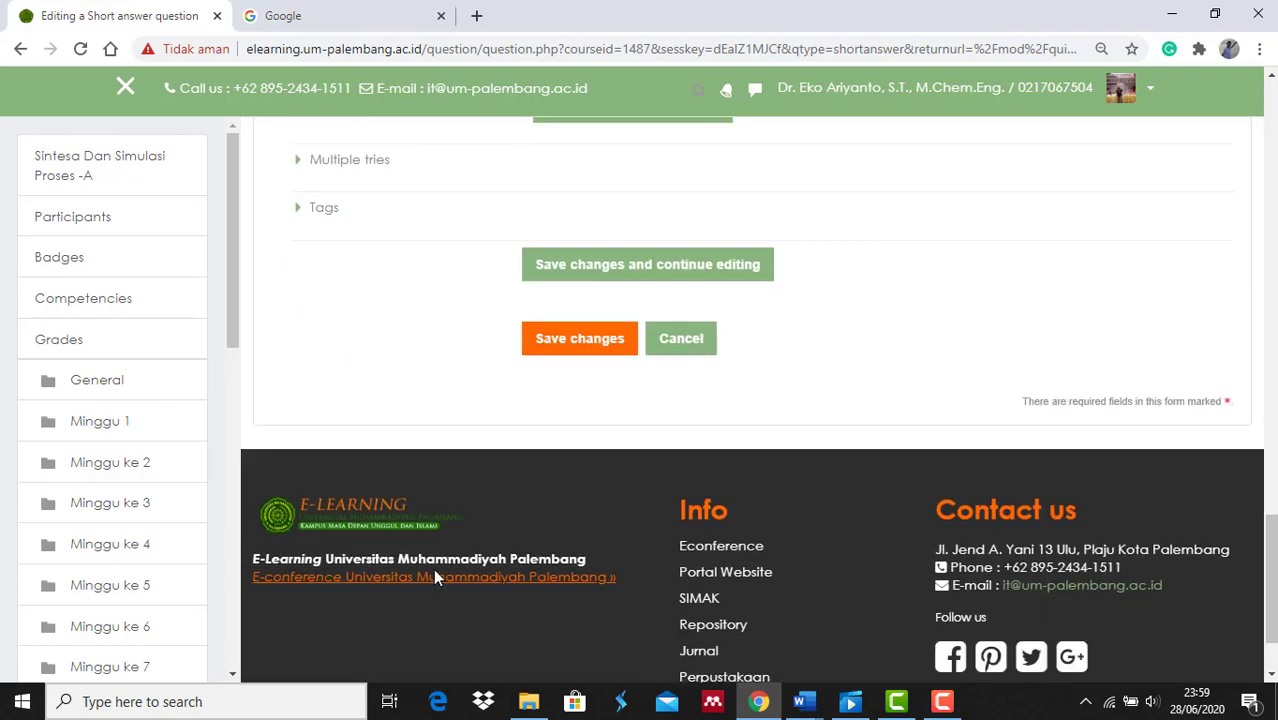
left_click(610, 266)
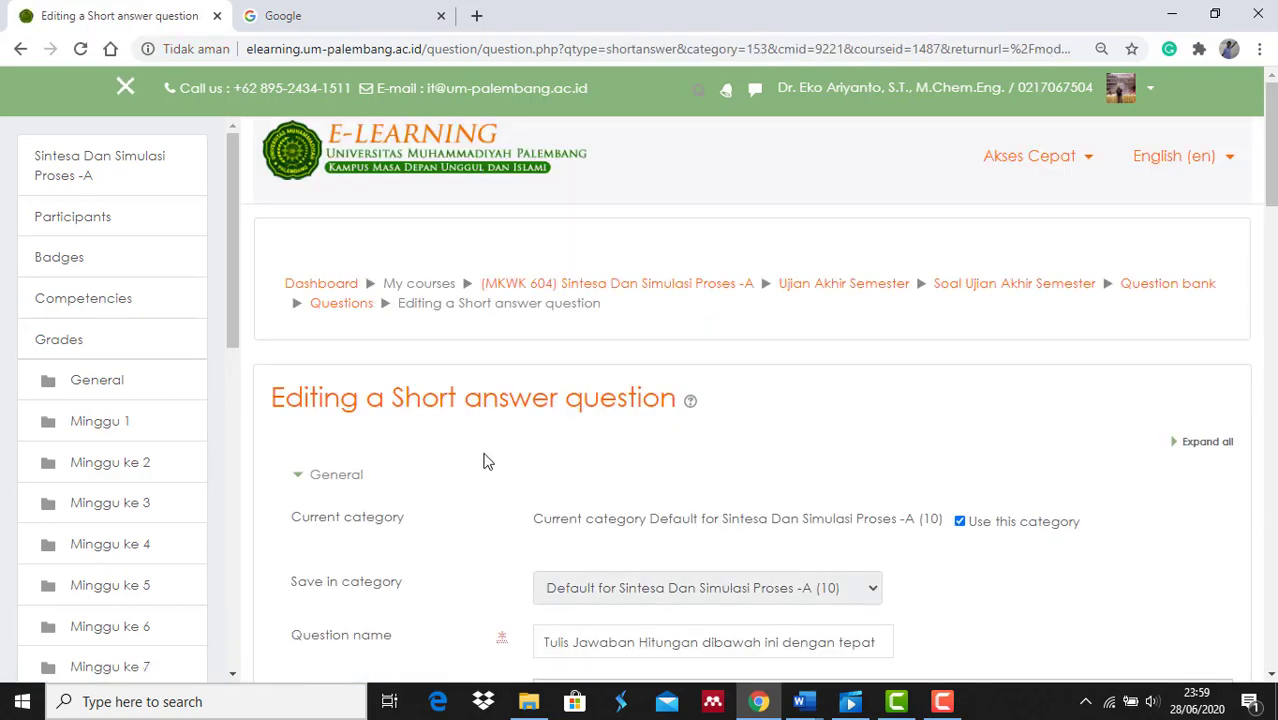
Step: Preview the saved short answer question and submit 0,4 as a test answer
scroll(483, 458, "down", 10)
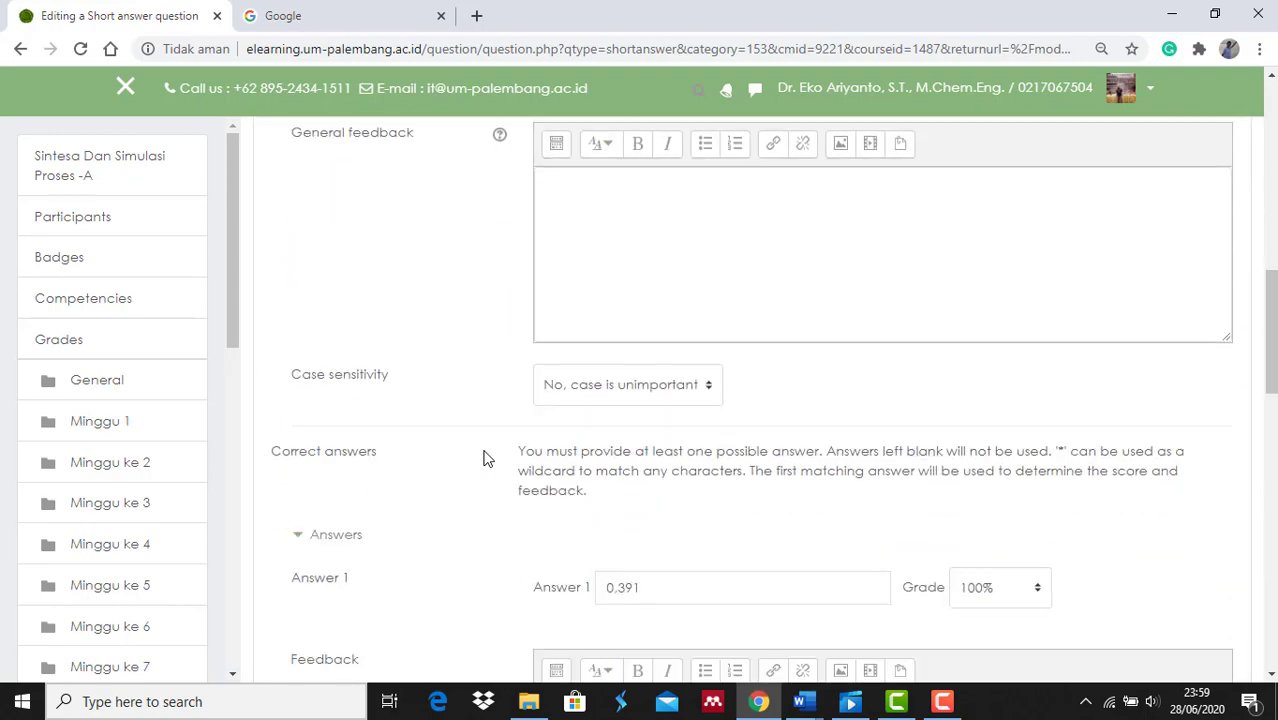
scroll(483, 458, "down", 6)
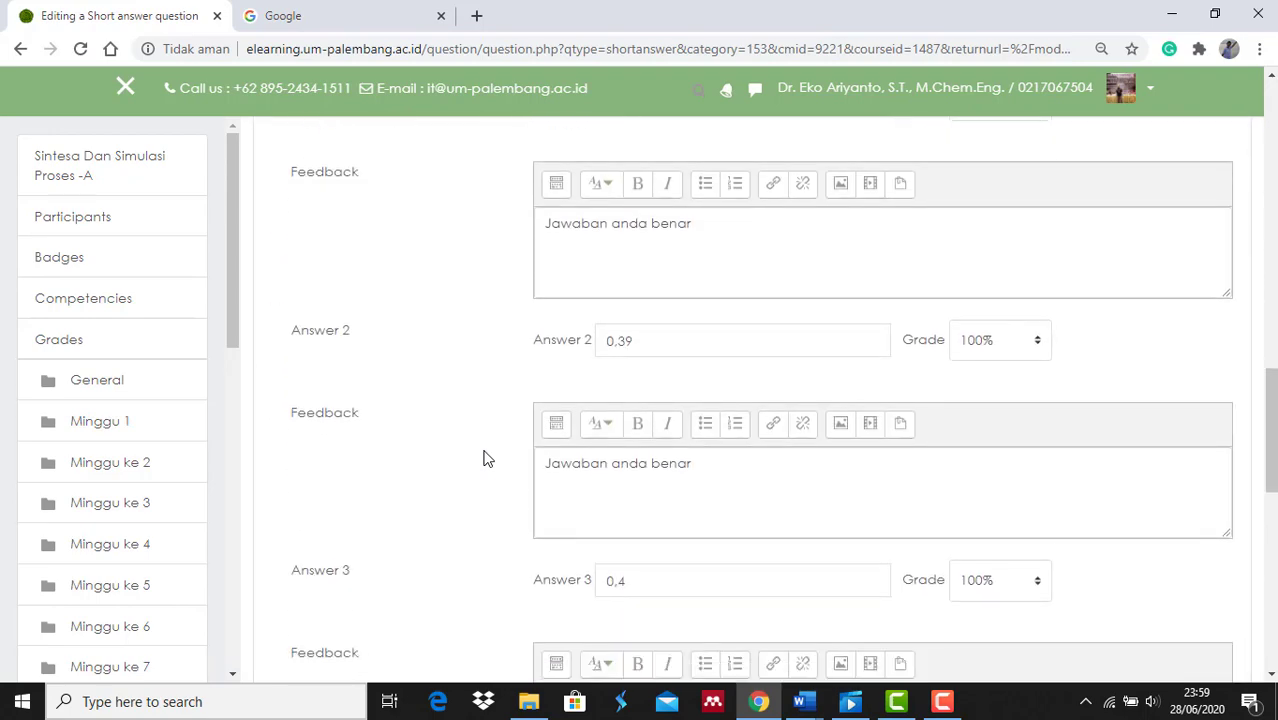
scroll(483, 458, "down", 2)
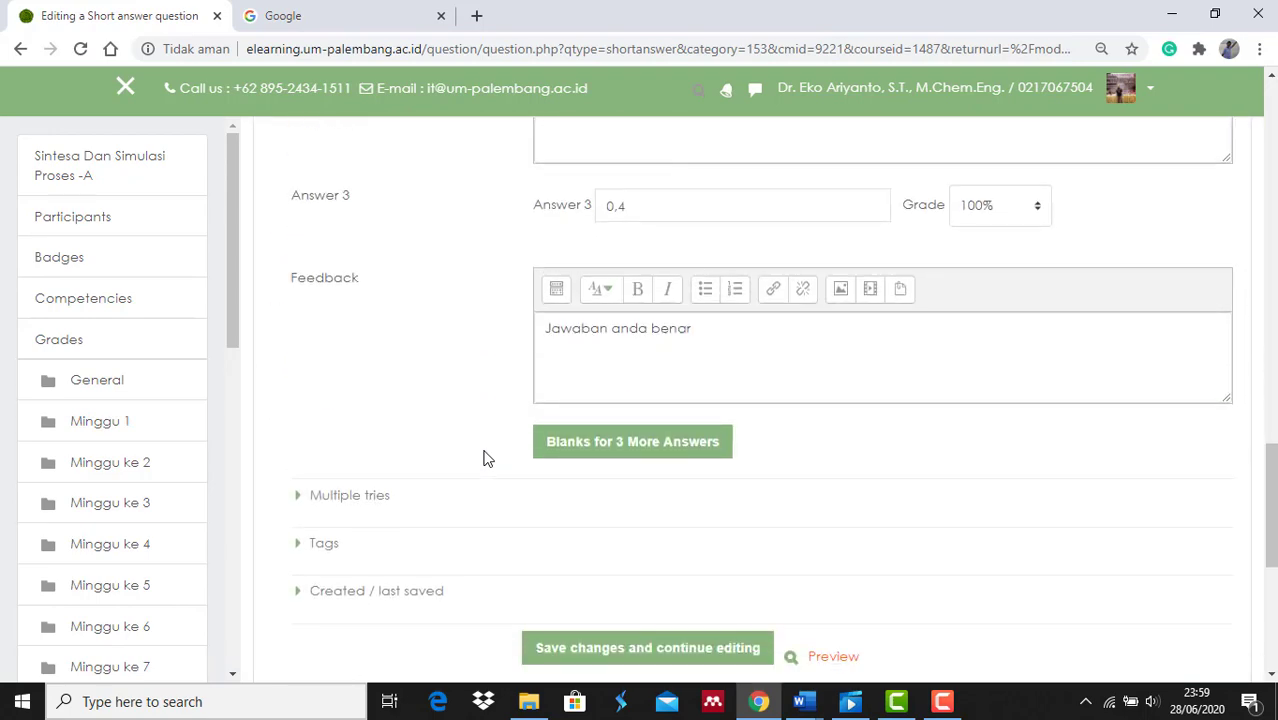
scroll(483, 458, "down", 2)
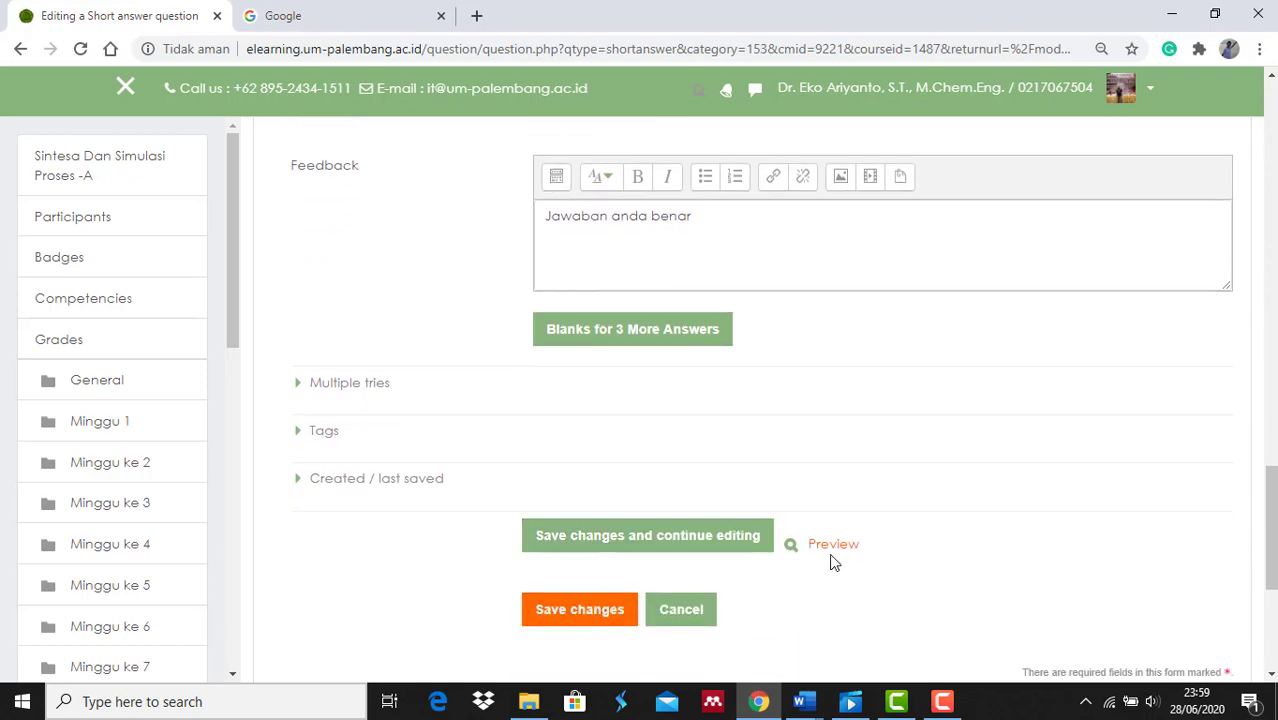
left_click(834, 548)
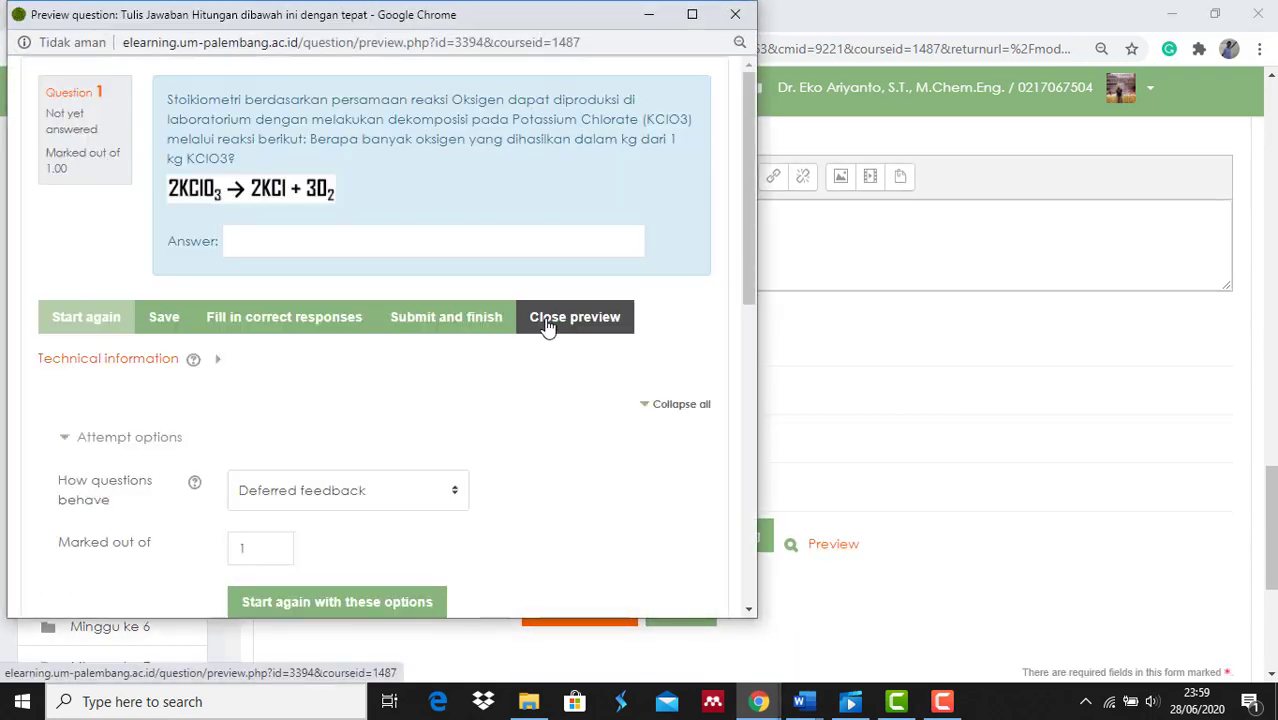
left_click(420, 246)
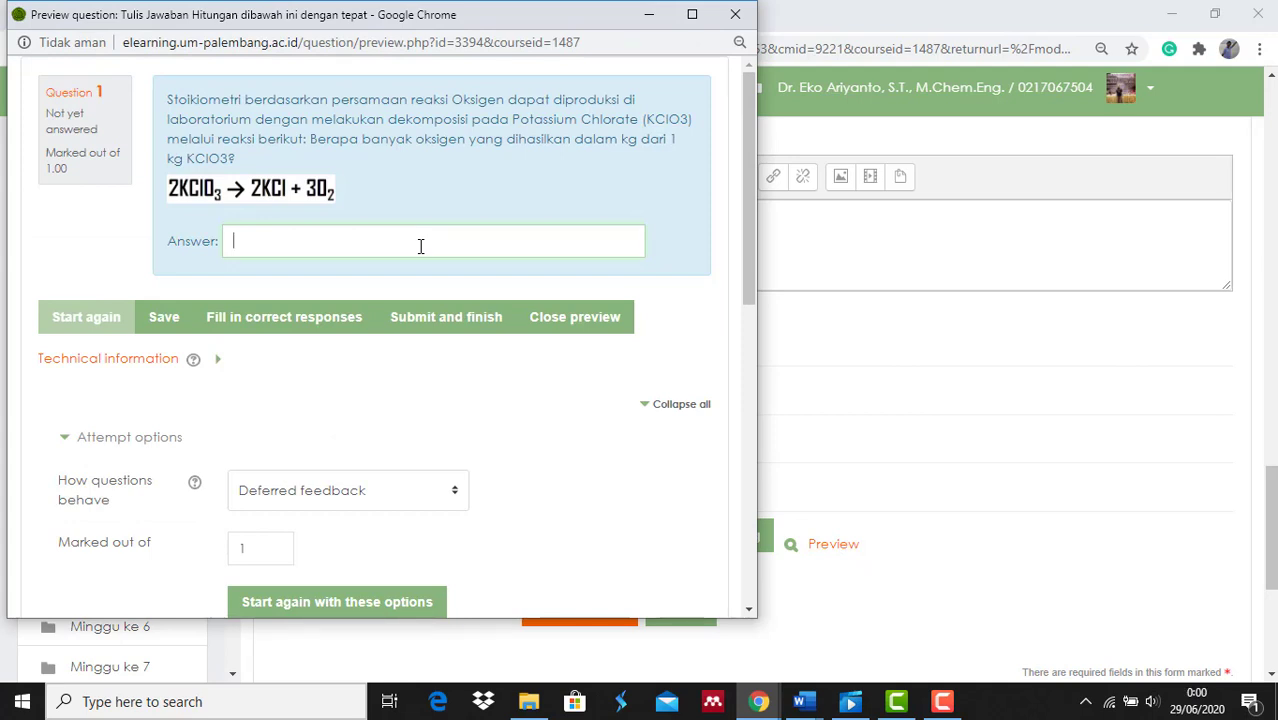
type("0.4")
left_click(434, 318)
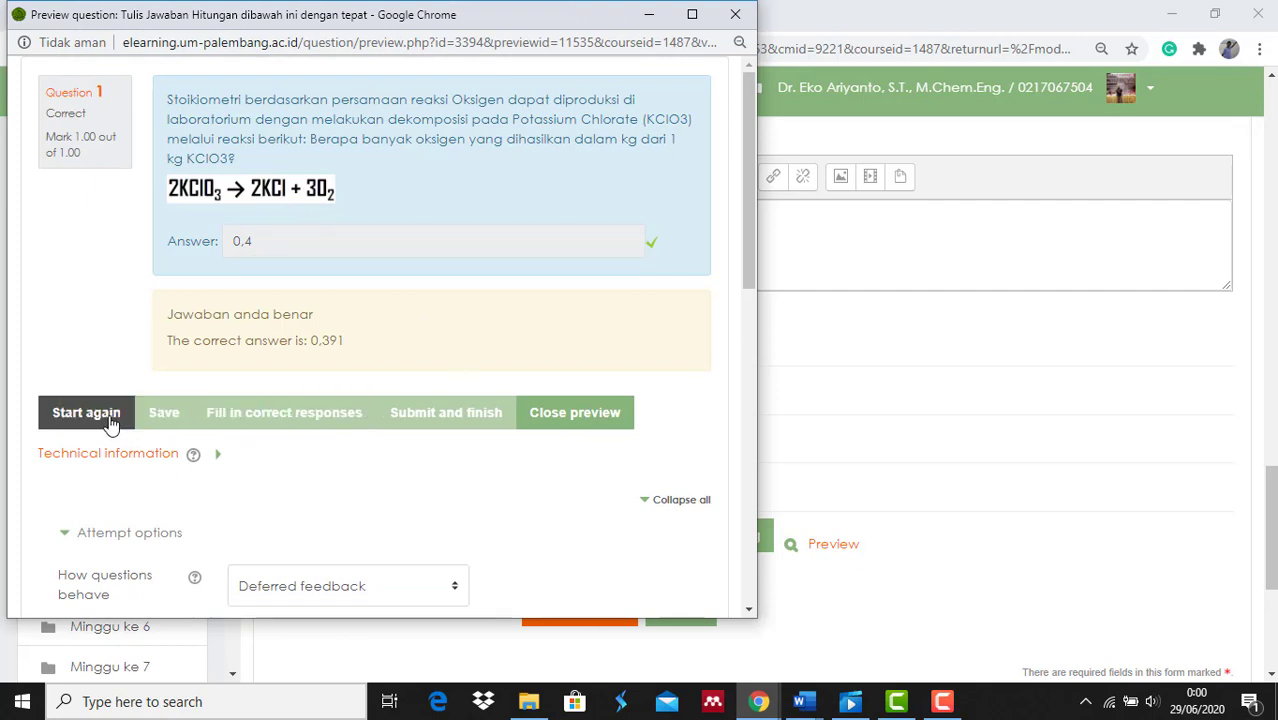
Step: Restart the question preview and submit 0.39, with a decimal point, as the test answer
left_click(76, 414)
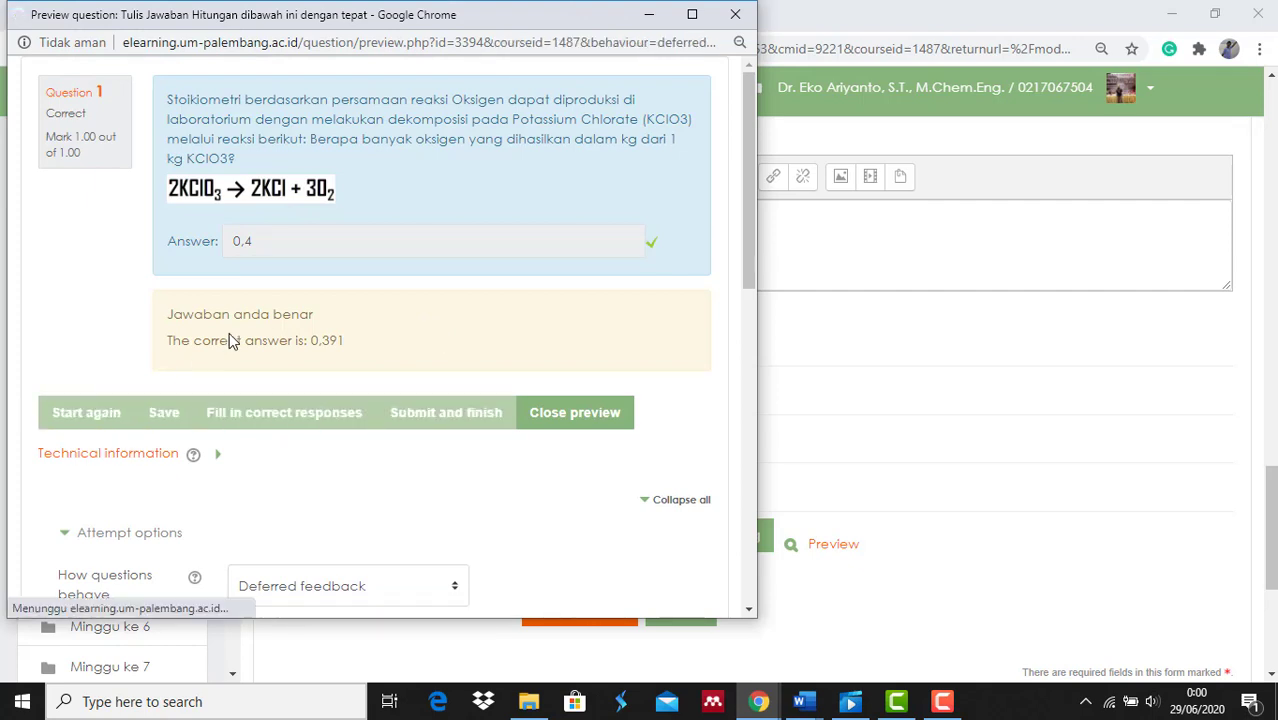
left_click(291, 245)
type("0")
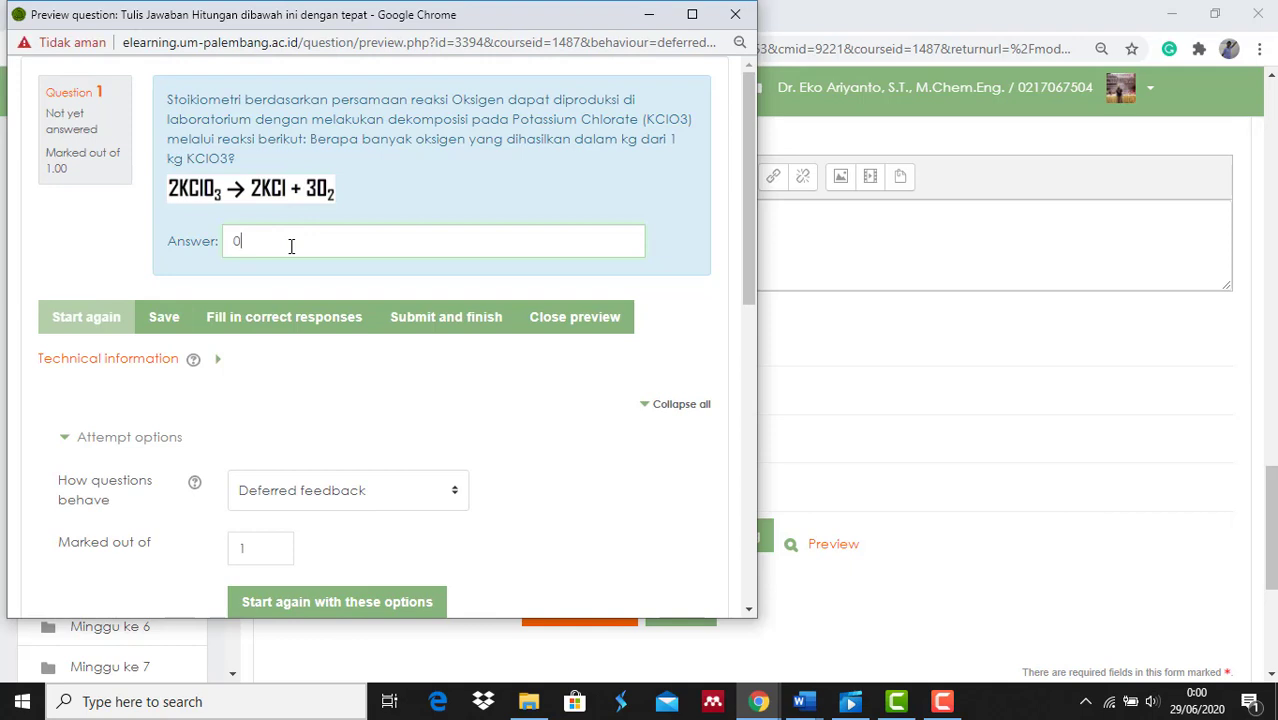
type(".3")
type("39")
left_click(408, 321)
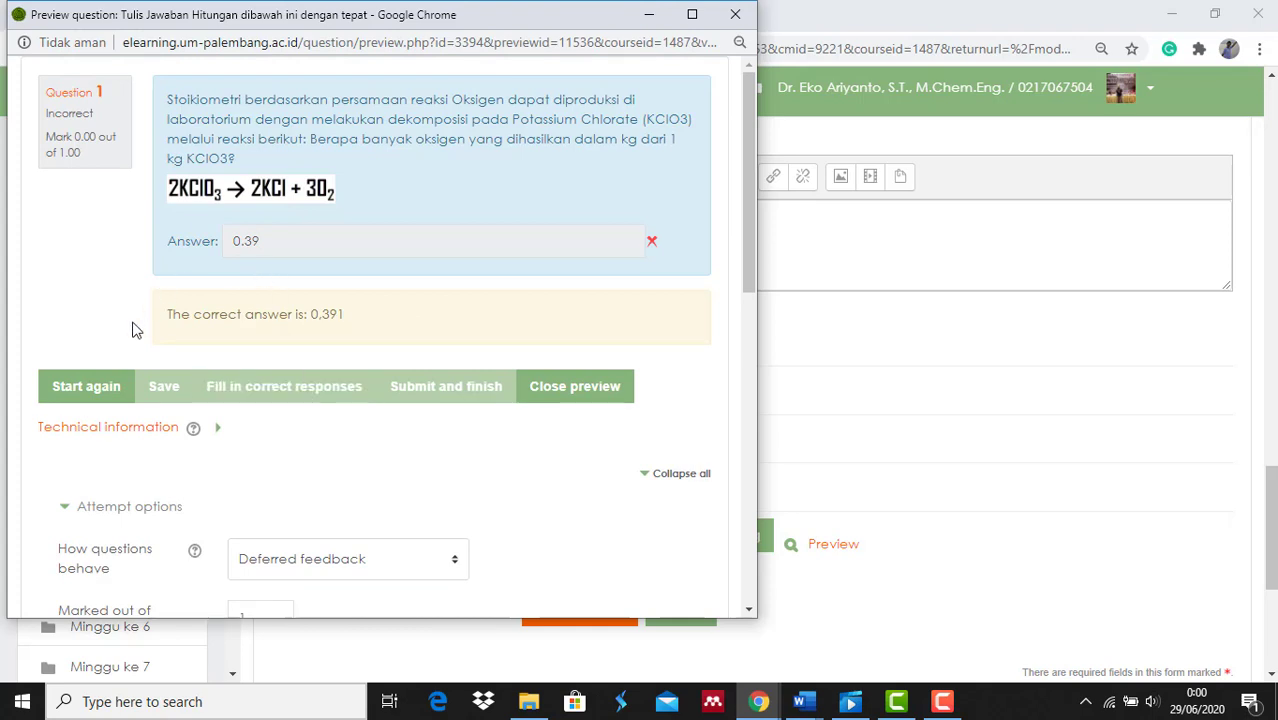
Step: Restart the question preview and submit 0,39, with a decimal comma, as the test answer
left_click(91, 388)
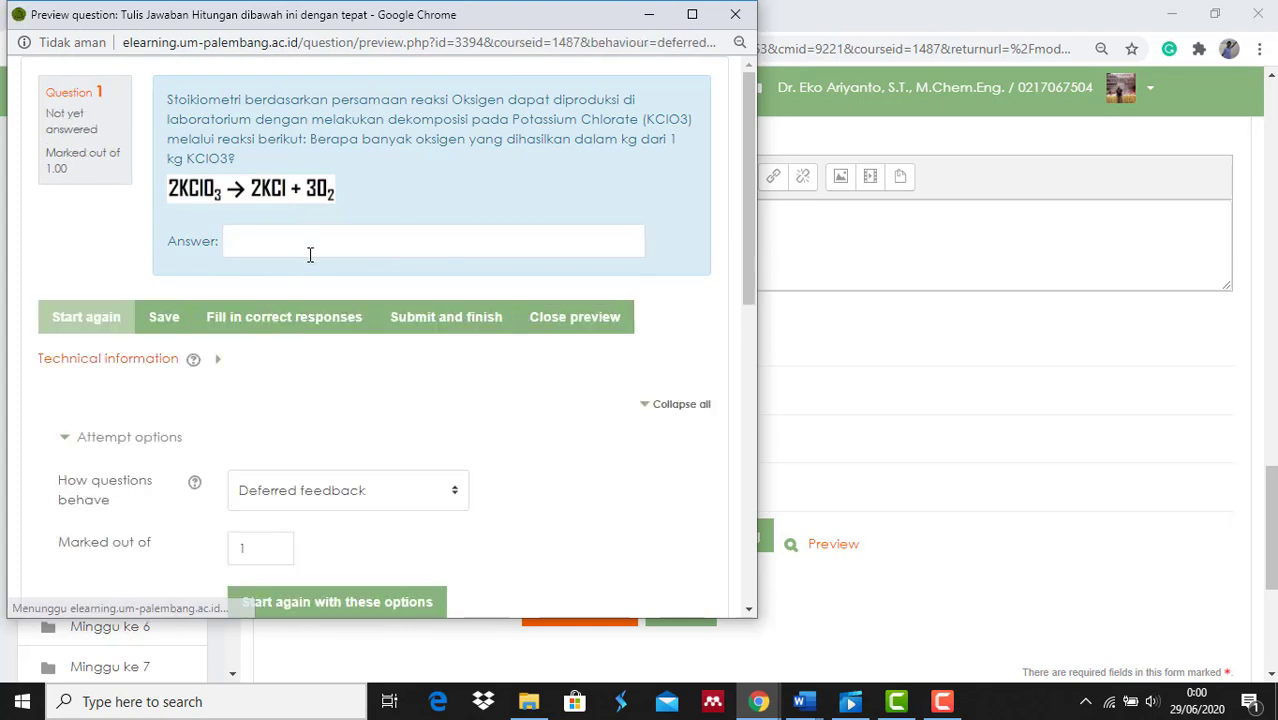
left_click(309, 245)
type("0")
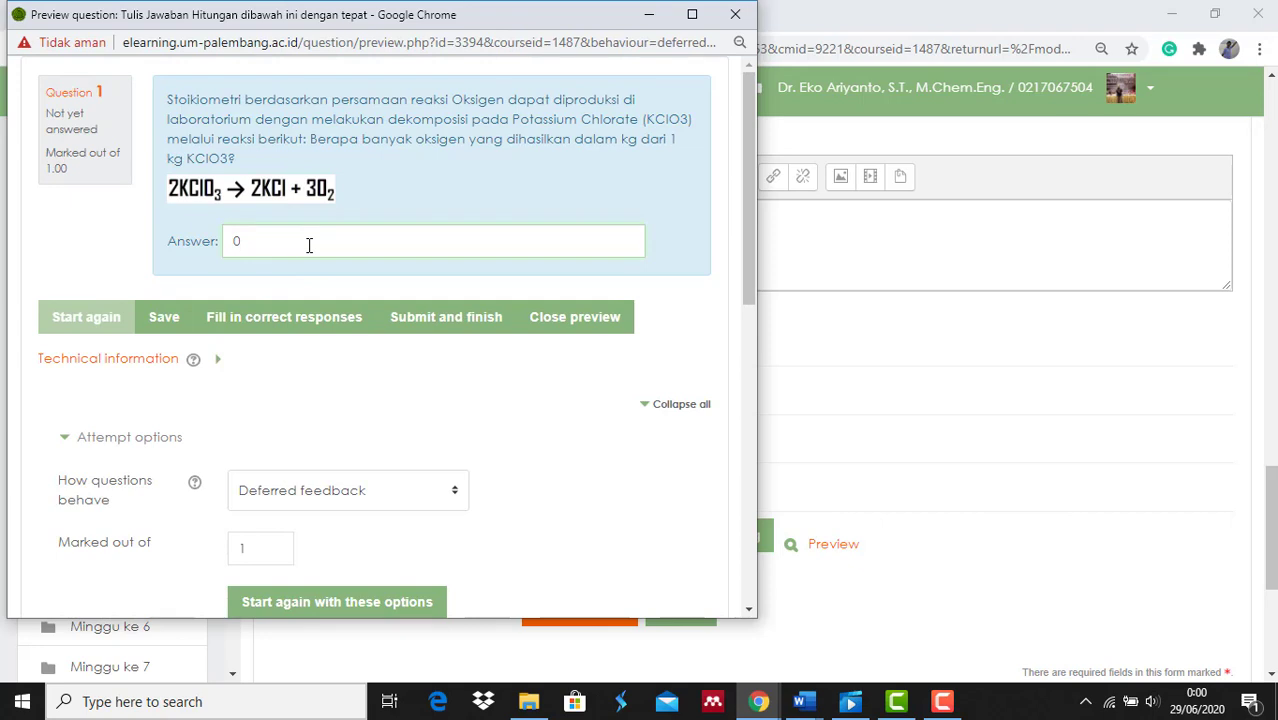
type(",39")
left_click(443, 328)
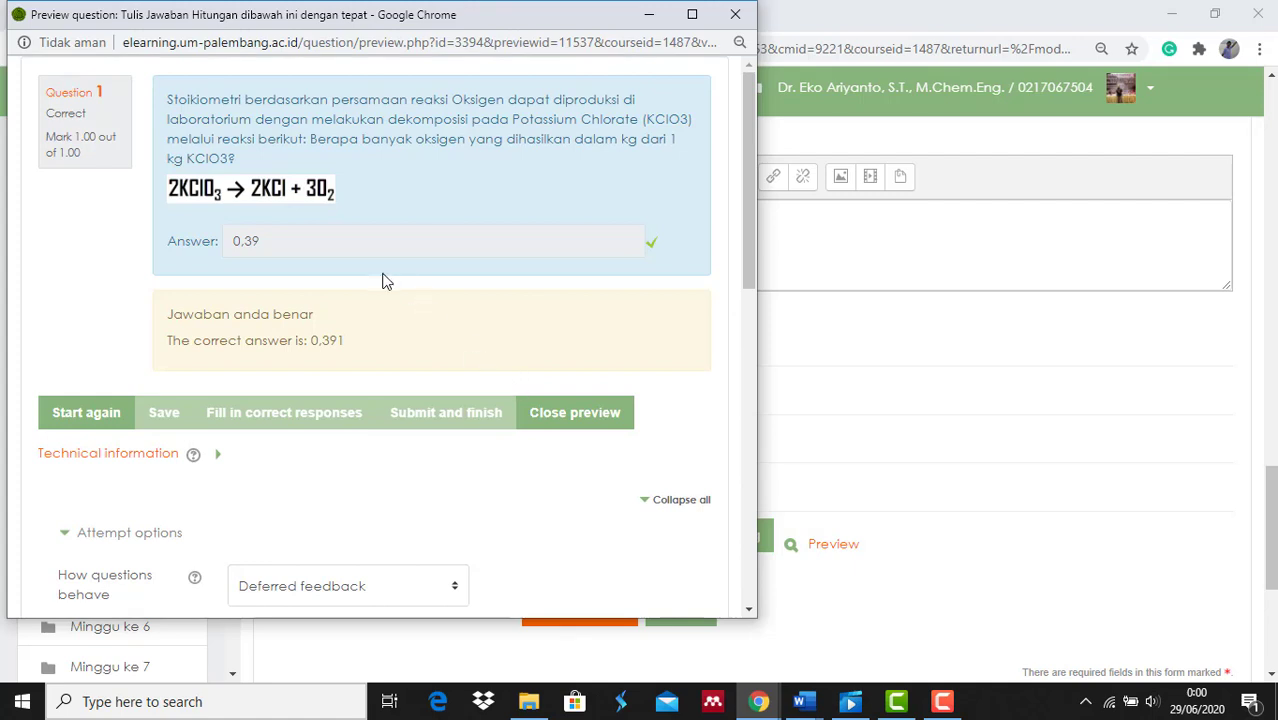
Step: Restart the question preview, submit 0,391 as the test answer, and close the preview
left_click(100, 416)
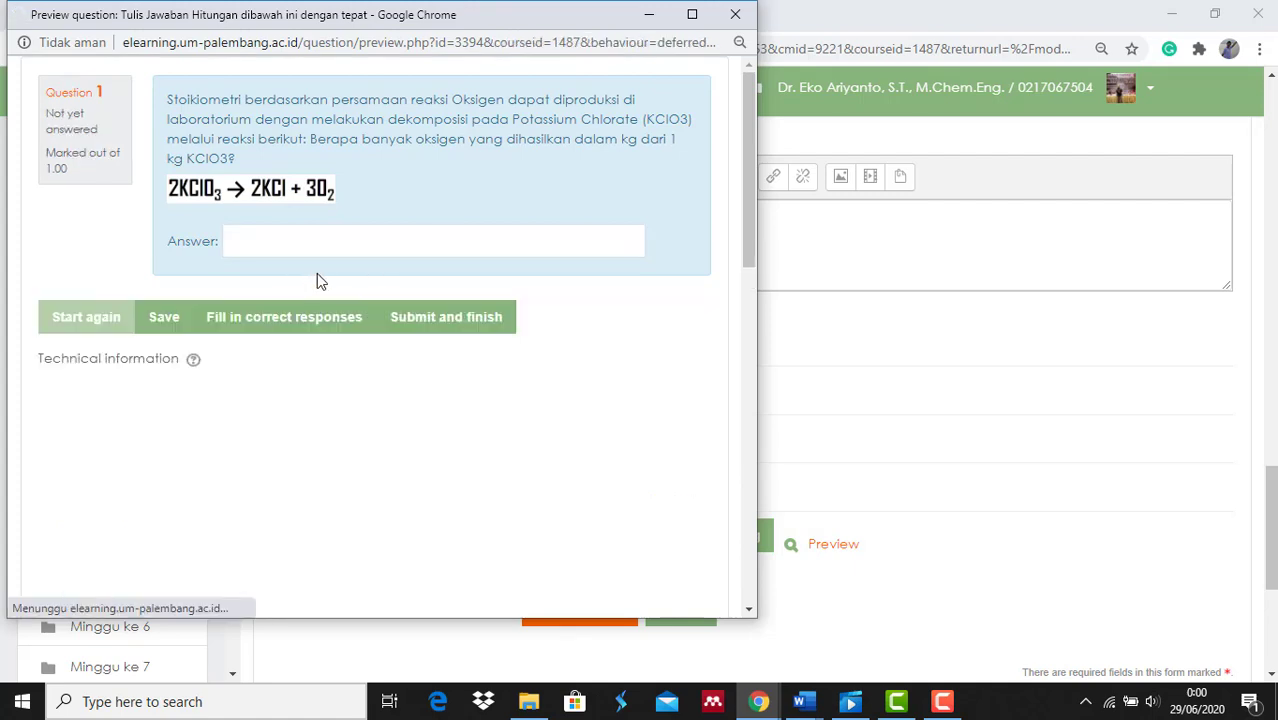
left_click(328, 246)
type("0.")
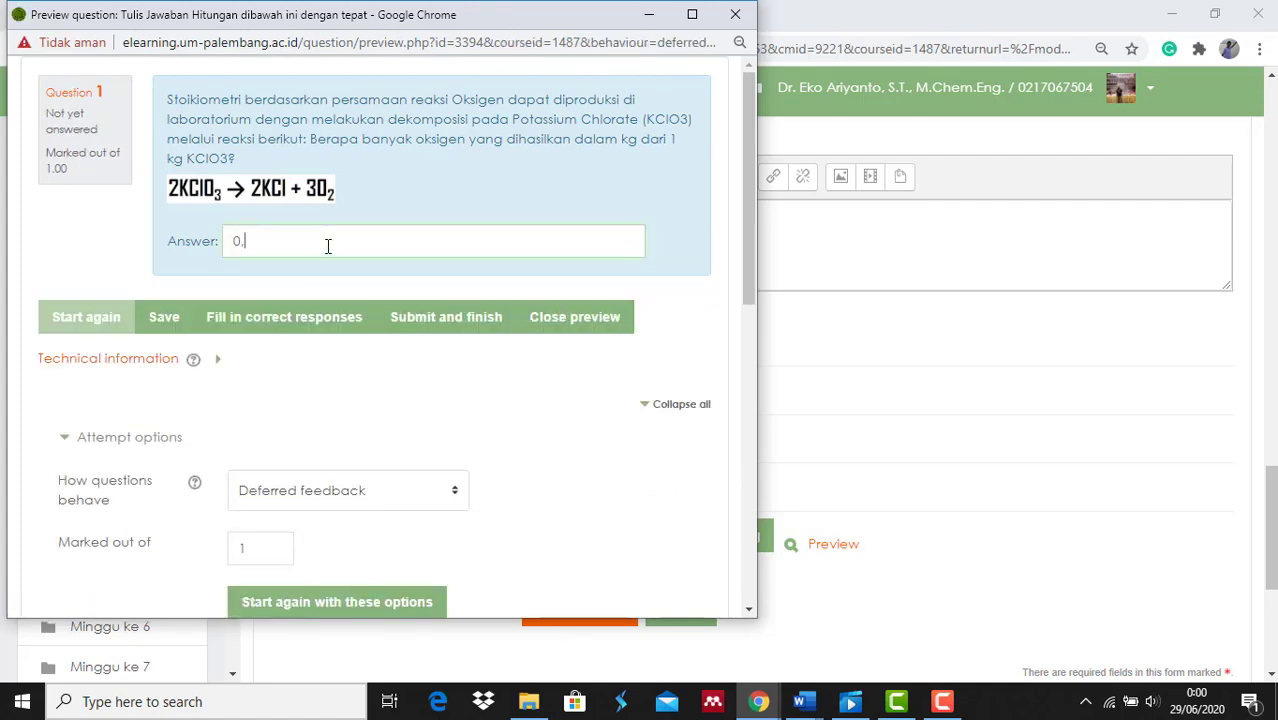
type("391")
left_click(428, 318)
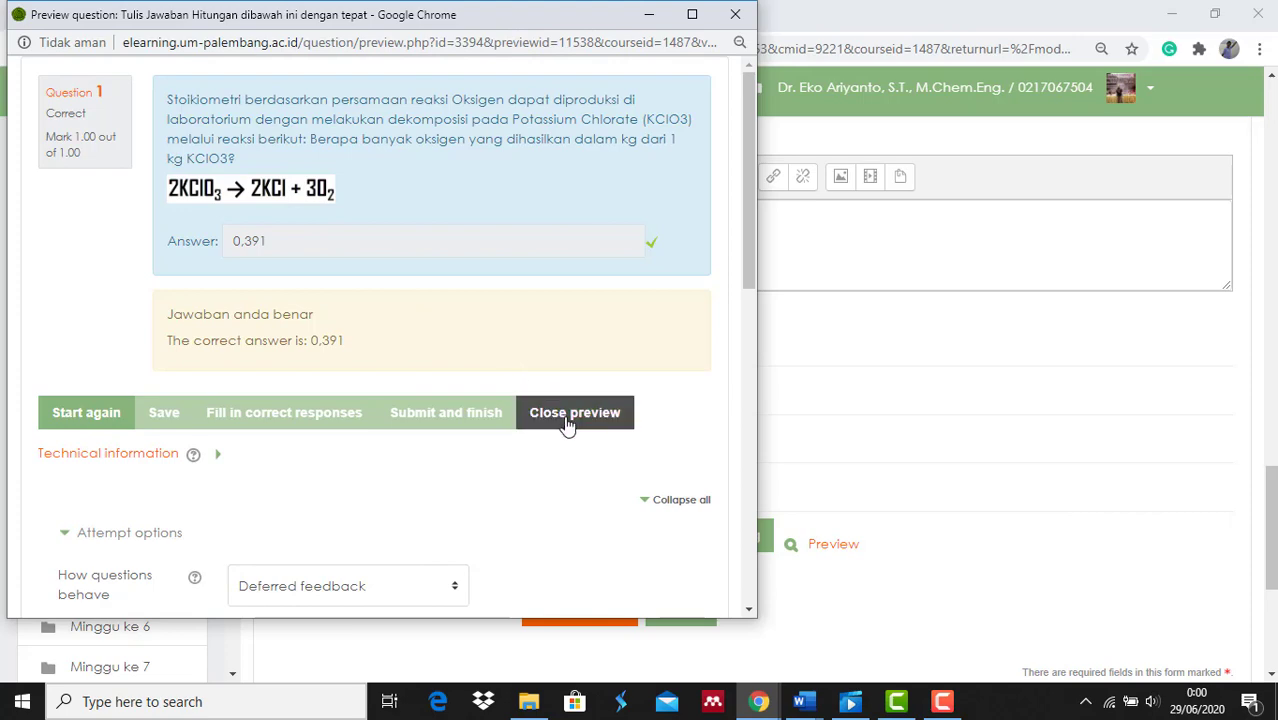
left_click(567, 424)
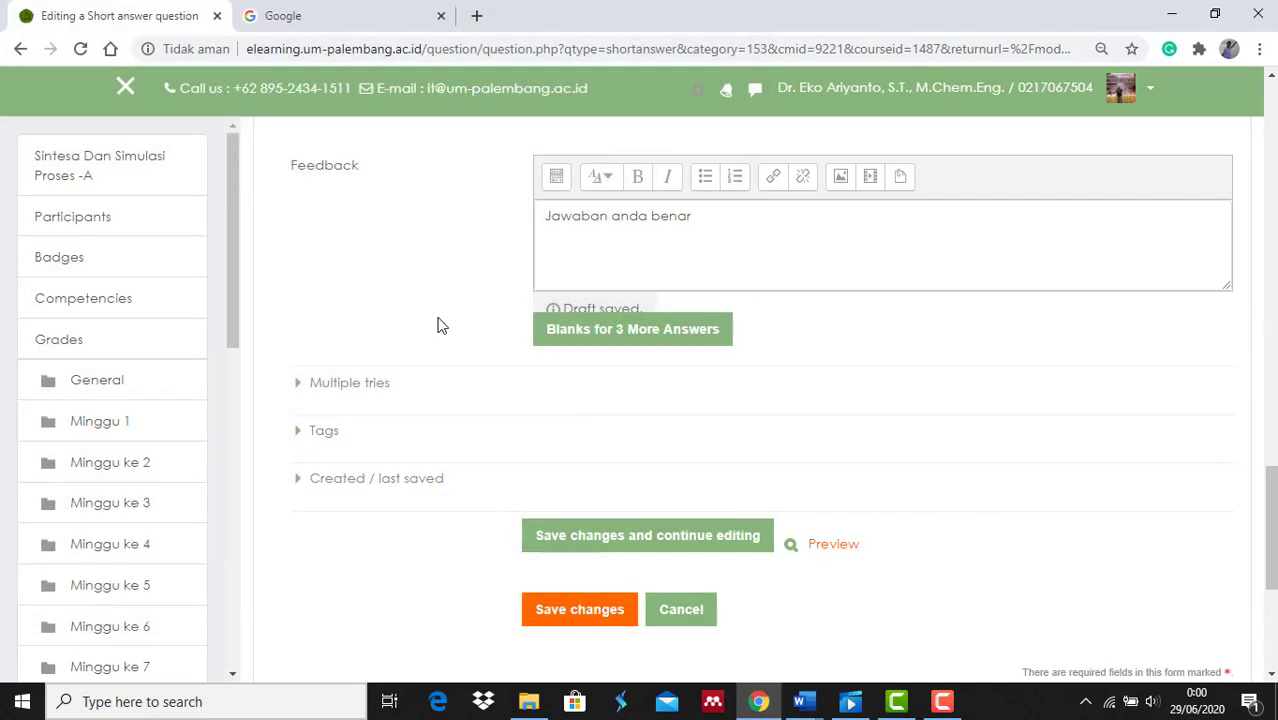
Step: Save the short answer question and add a new Essay question at the end of the quiz
scroll(437, 325, "down", 2)
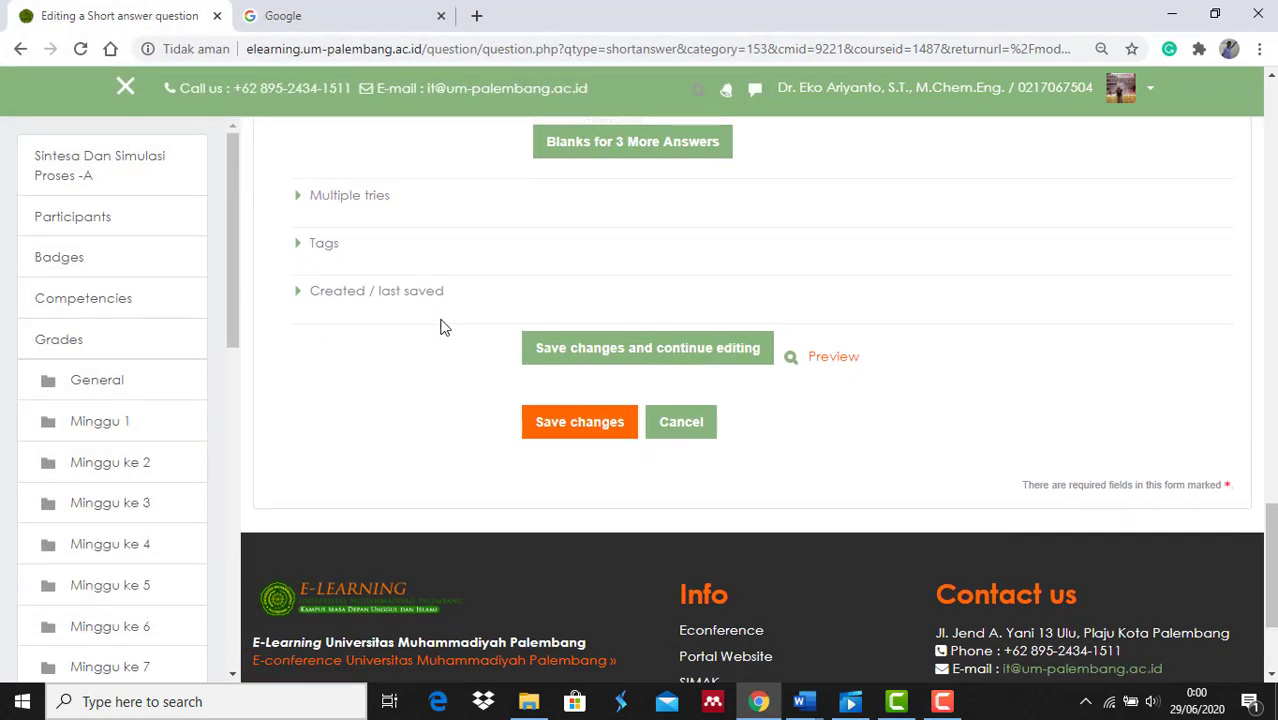
left_click(548, 416)
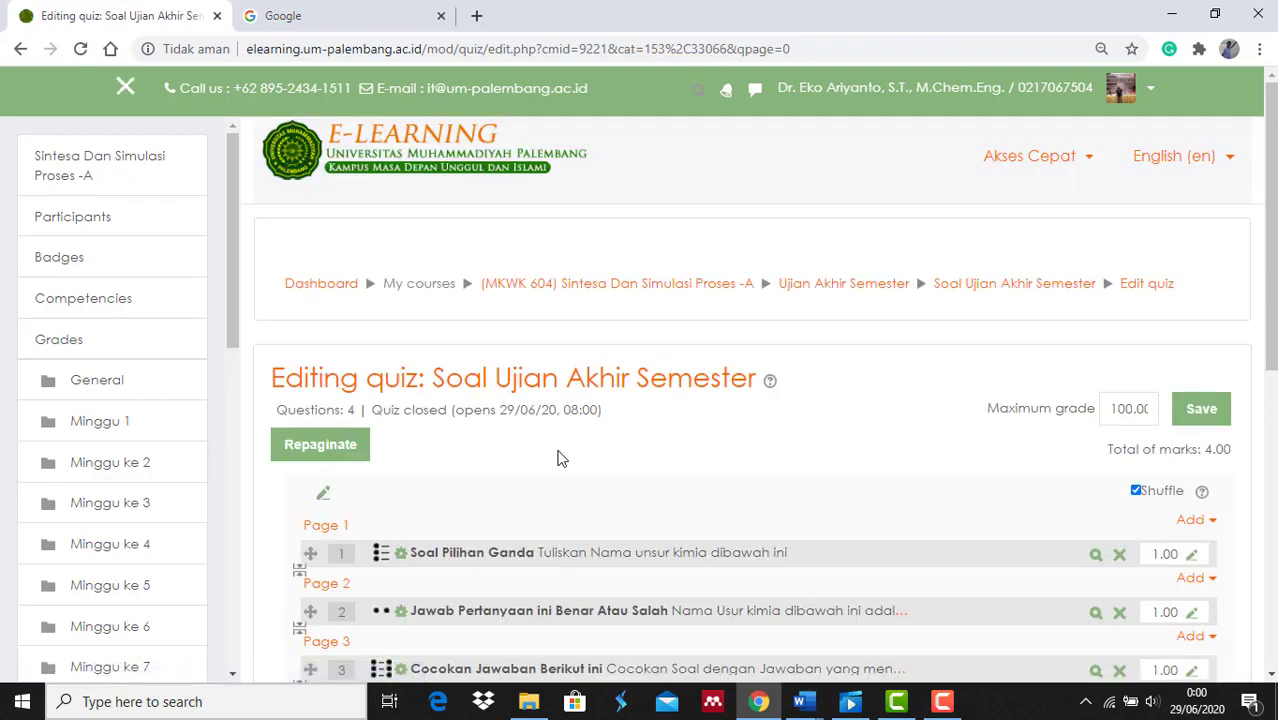
scroll(561, 460, "down", 3)
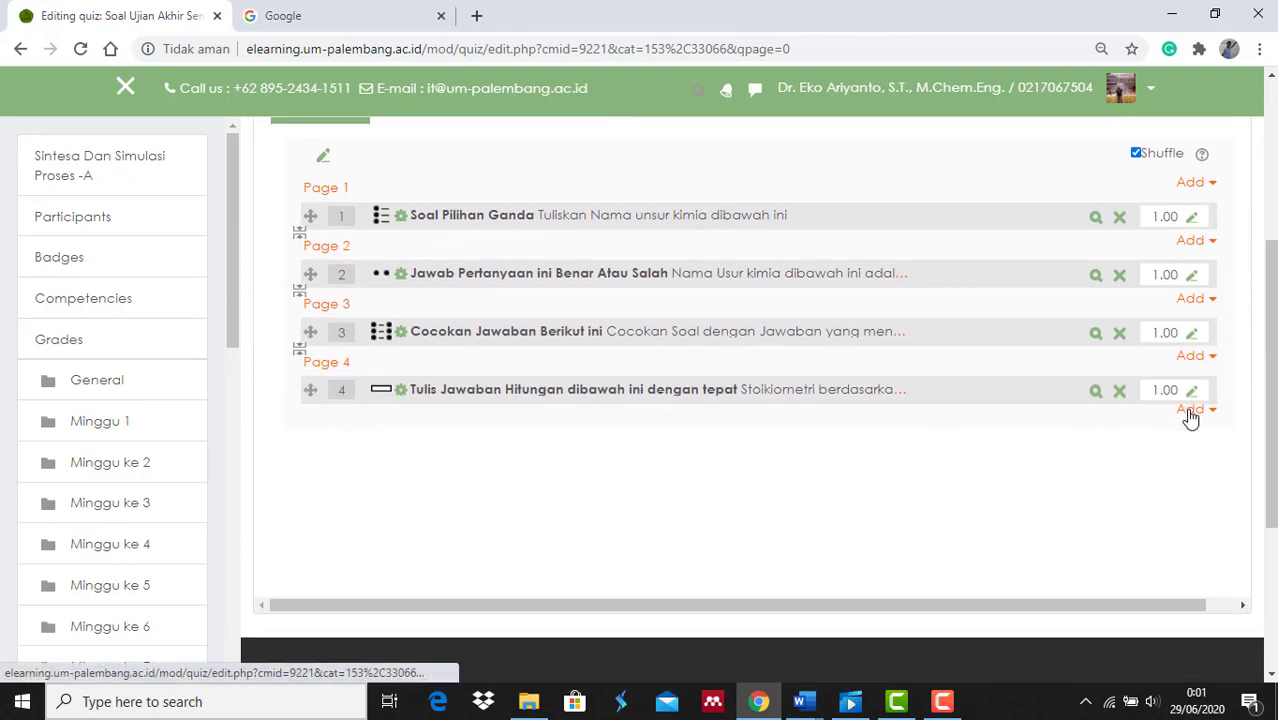
left_click(1189, 413)
left_click(1122, 440)
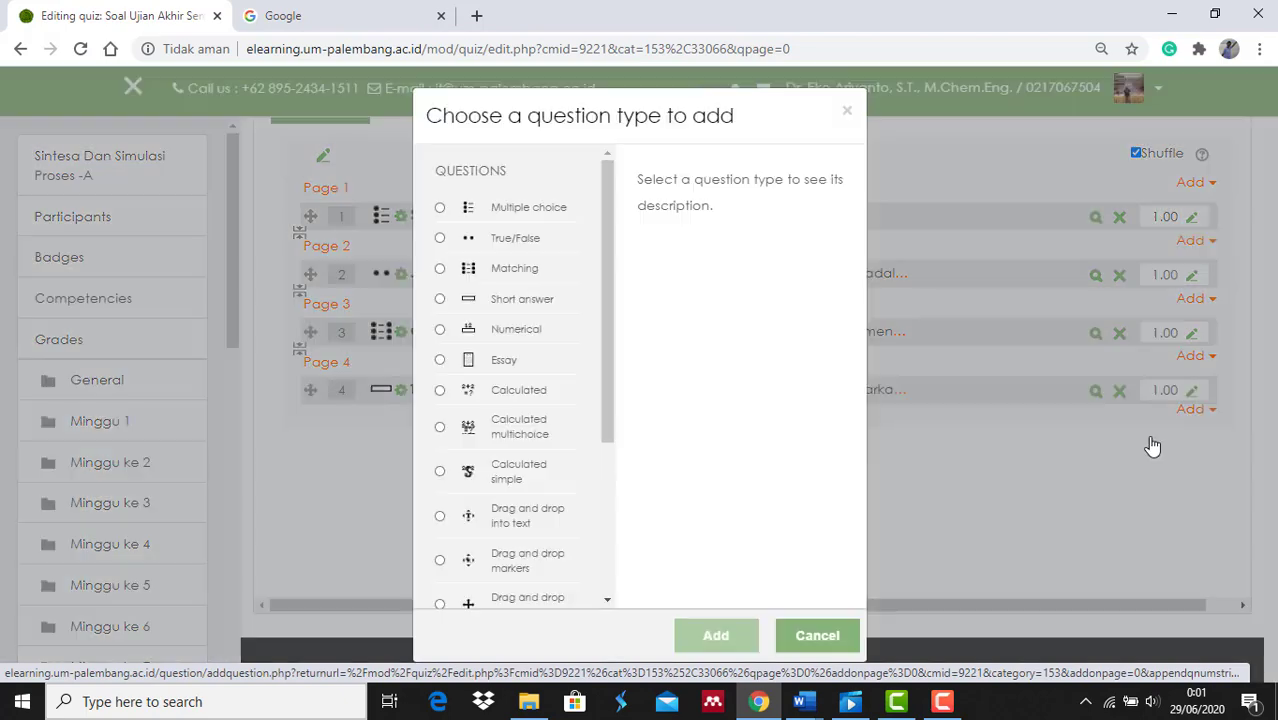
left_click(519, 359)
left_click(715, 637)
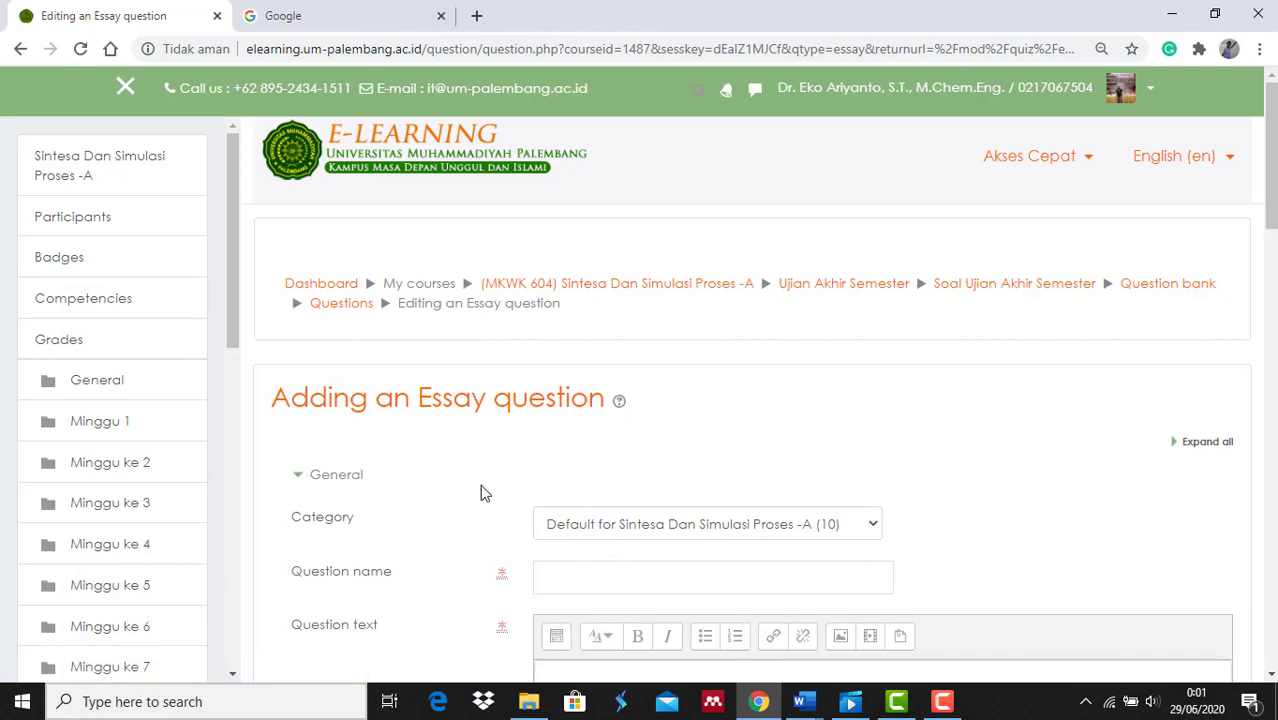
Step: Name the essay question "Jawablah Soal Hitungan dibawah ini dengan benar"
left_click(646, 582)
type("Jawab")
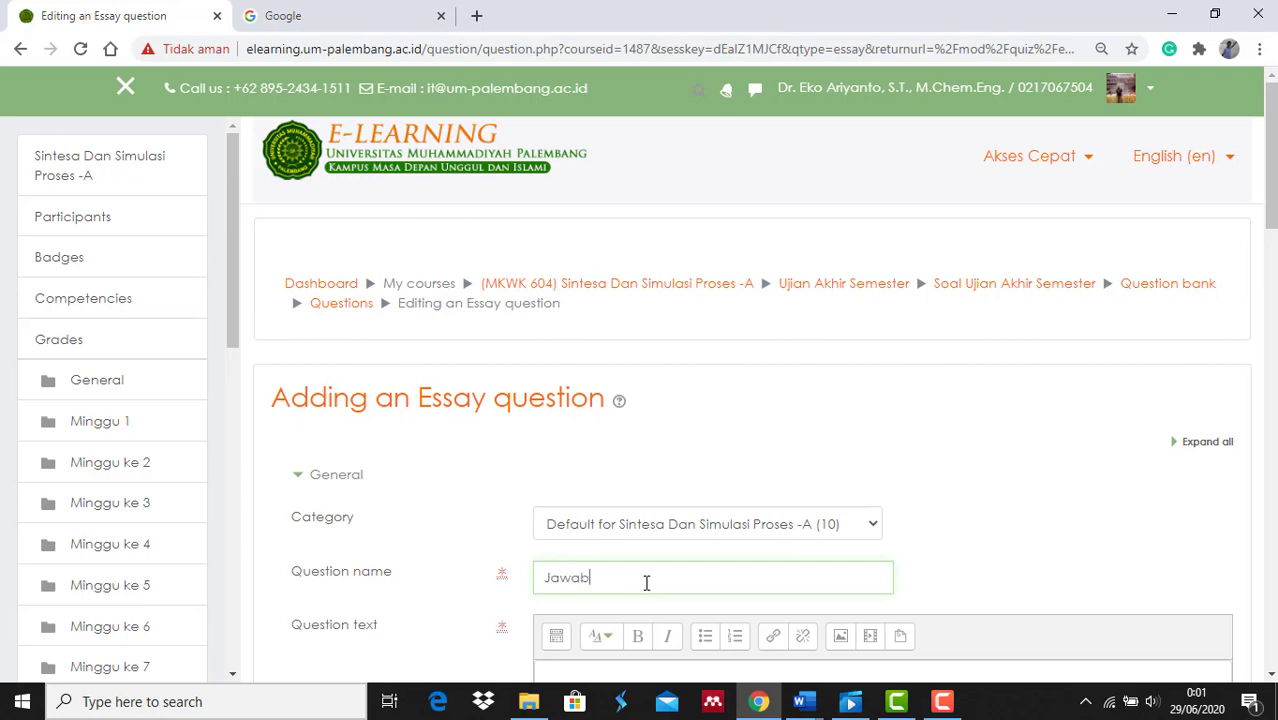
type("lah ")
type("So")
type("al IIIungan dib")
type("awah ini")
type(" d")
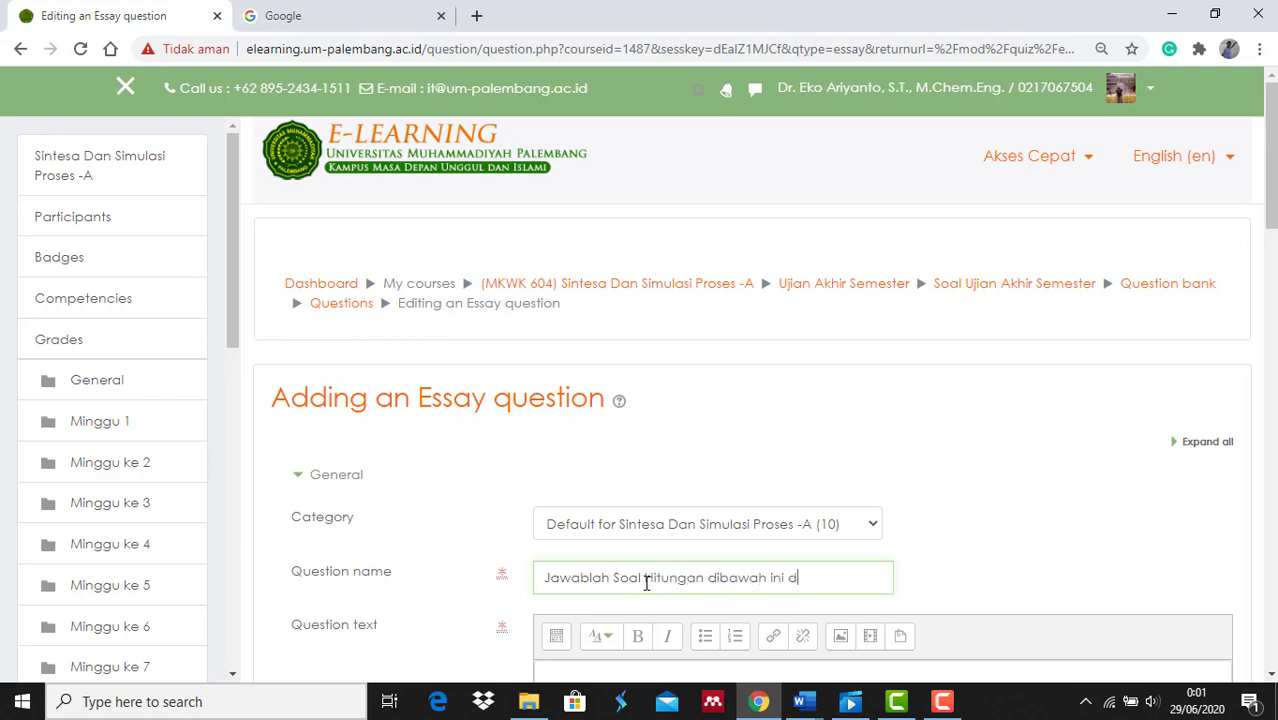
type("engan benar")
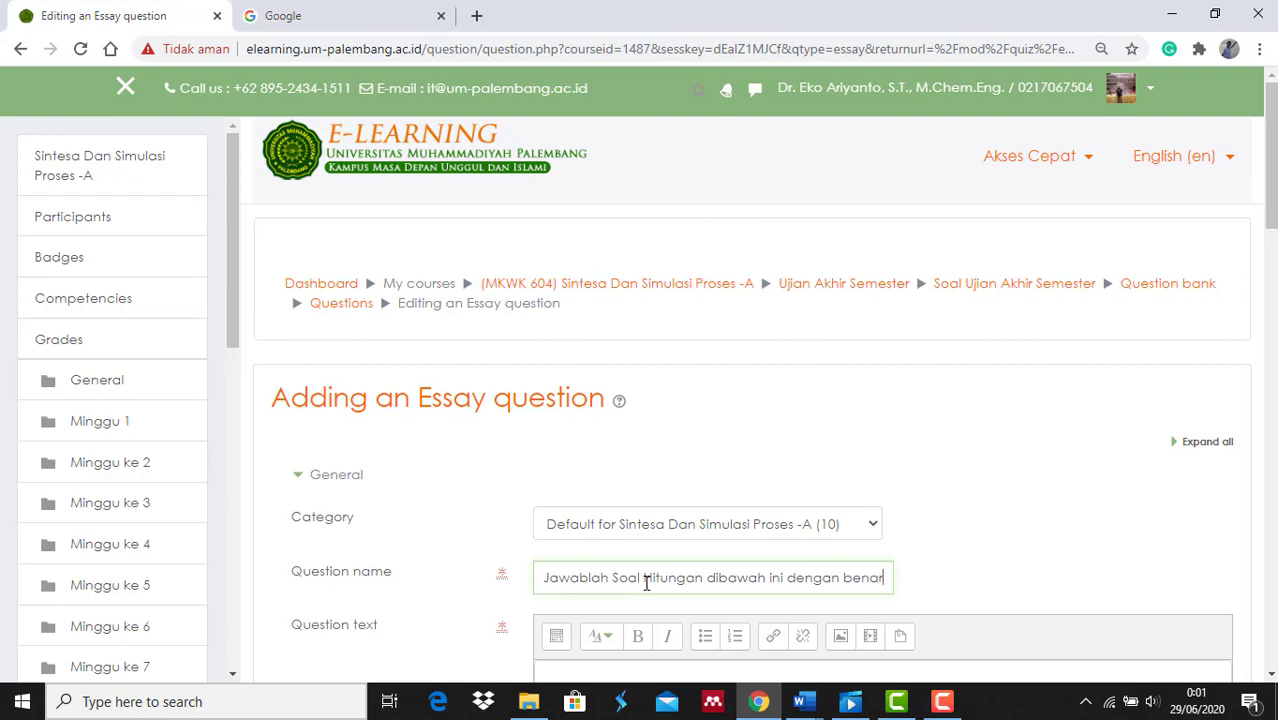
left_click(500, 544)
Step: Switch to the Soal 1 Word document and copy the first essay question, about chromium plating, together with its manual-grading note
scroll(500, 544, "down", 2)
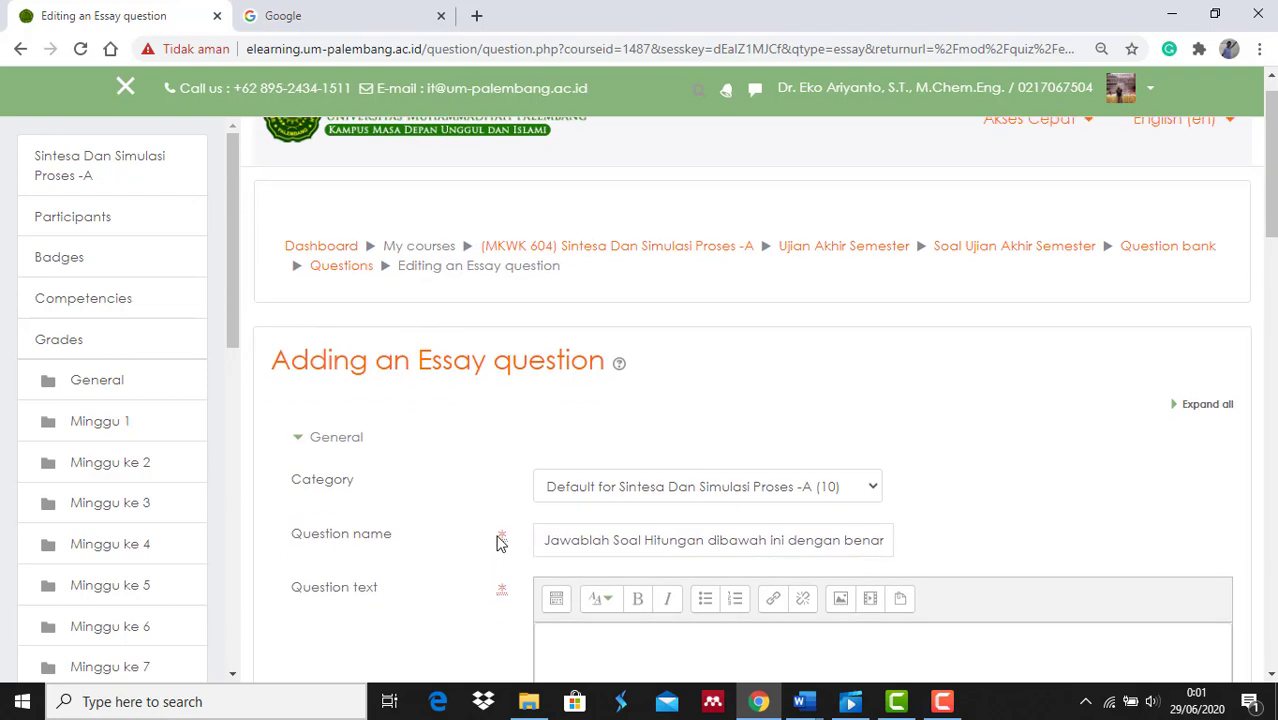
left_click(592, 490)
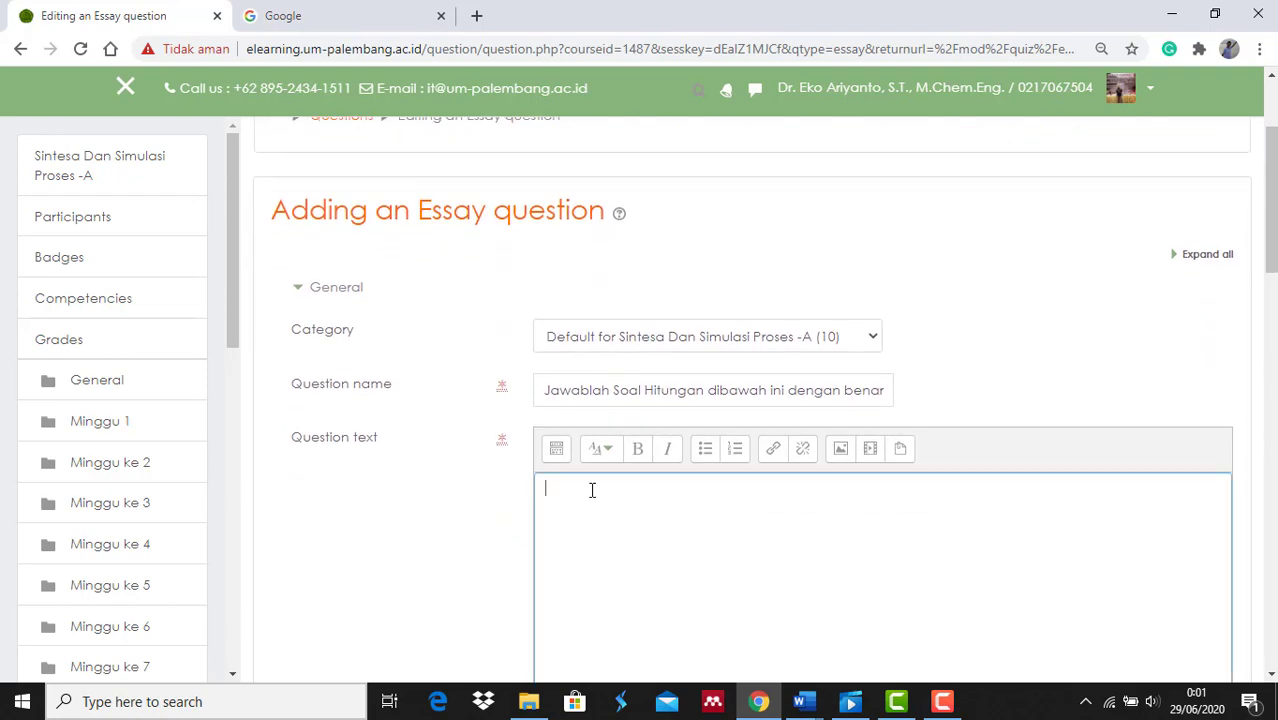
left_click(806, 704)
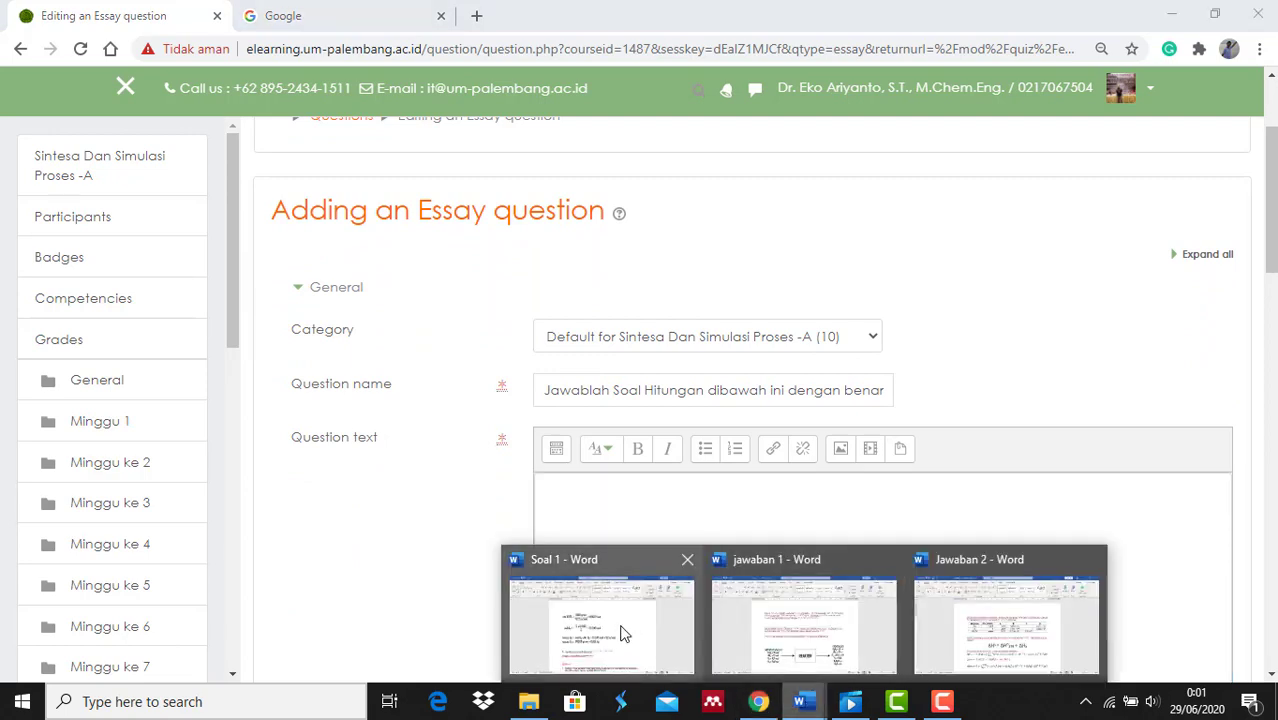
left_click(620, 630)
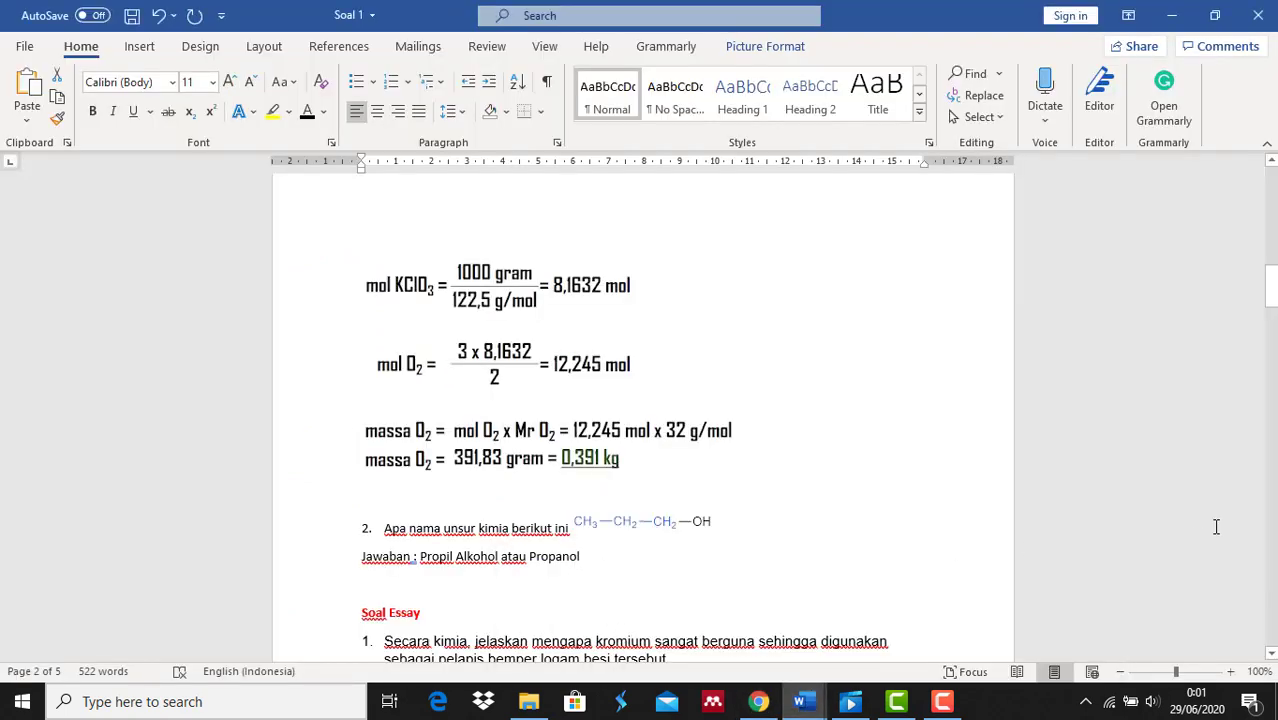
left_click_drag(1272, 295, 1275, 323)
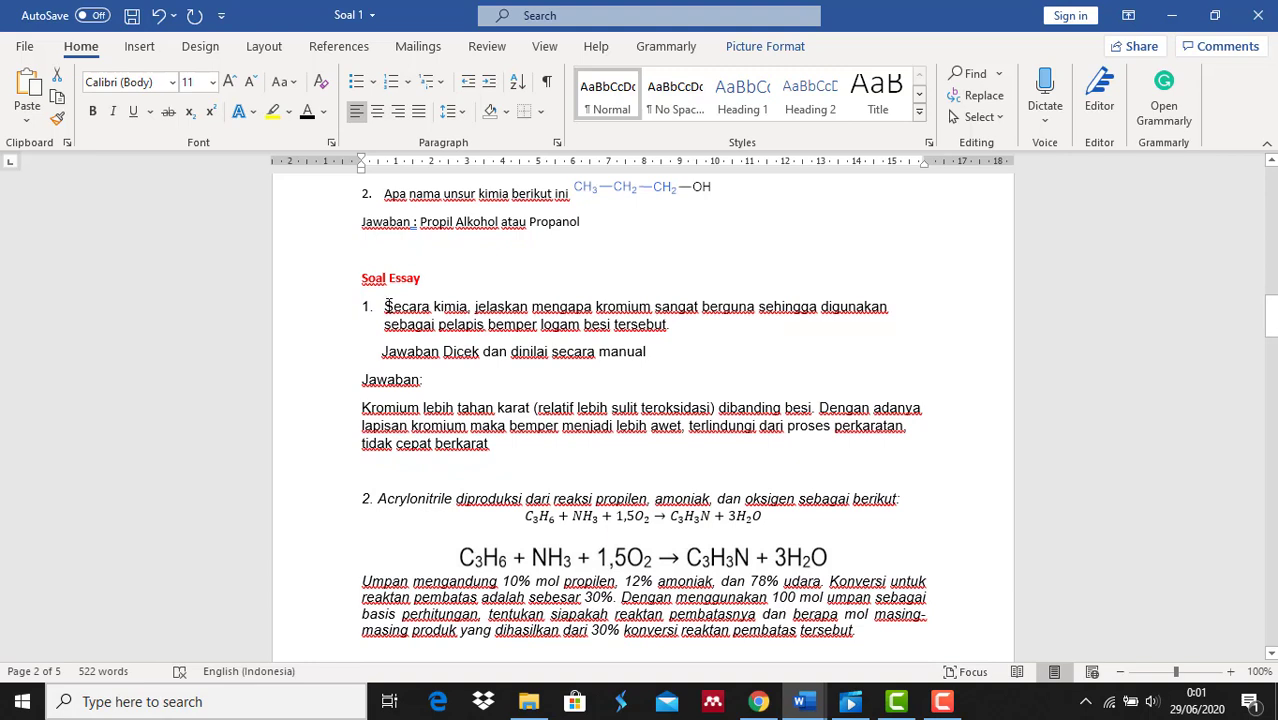
left_click_drag(386, 306, 633, 349)
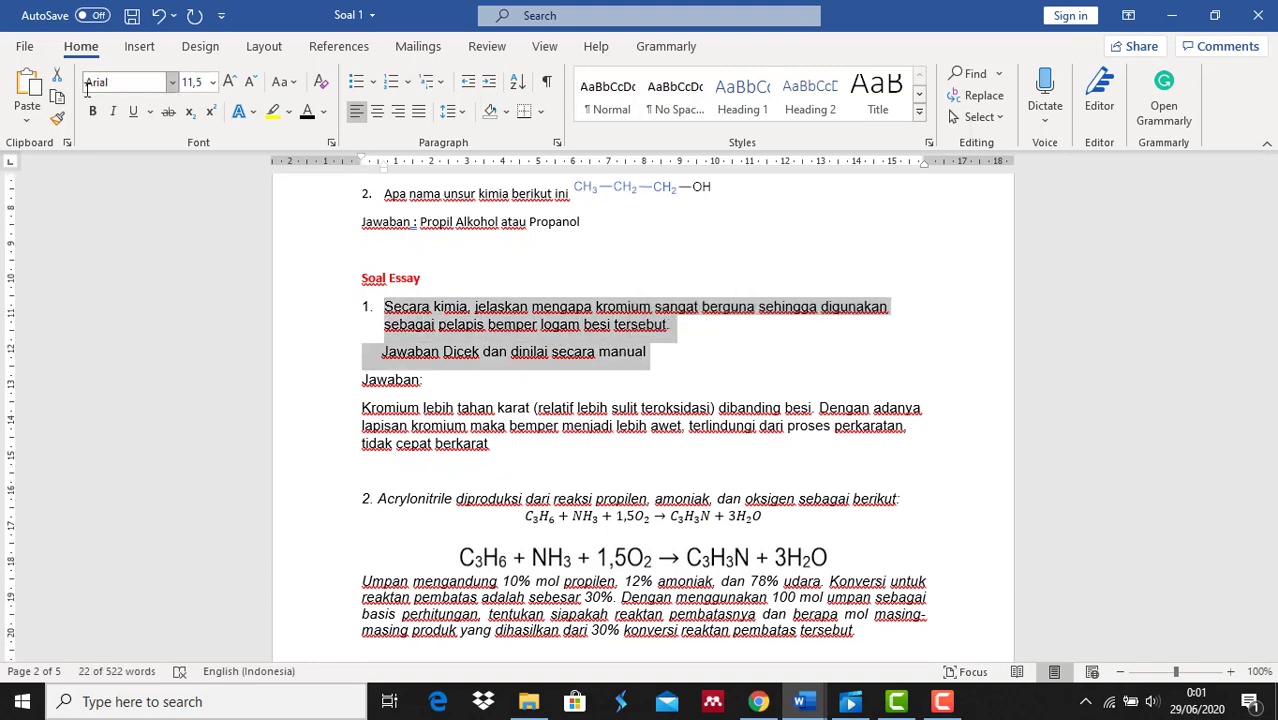
left_click(58, 104)
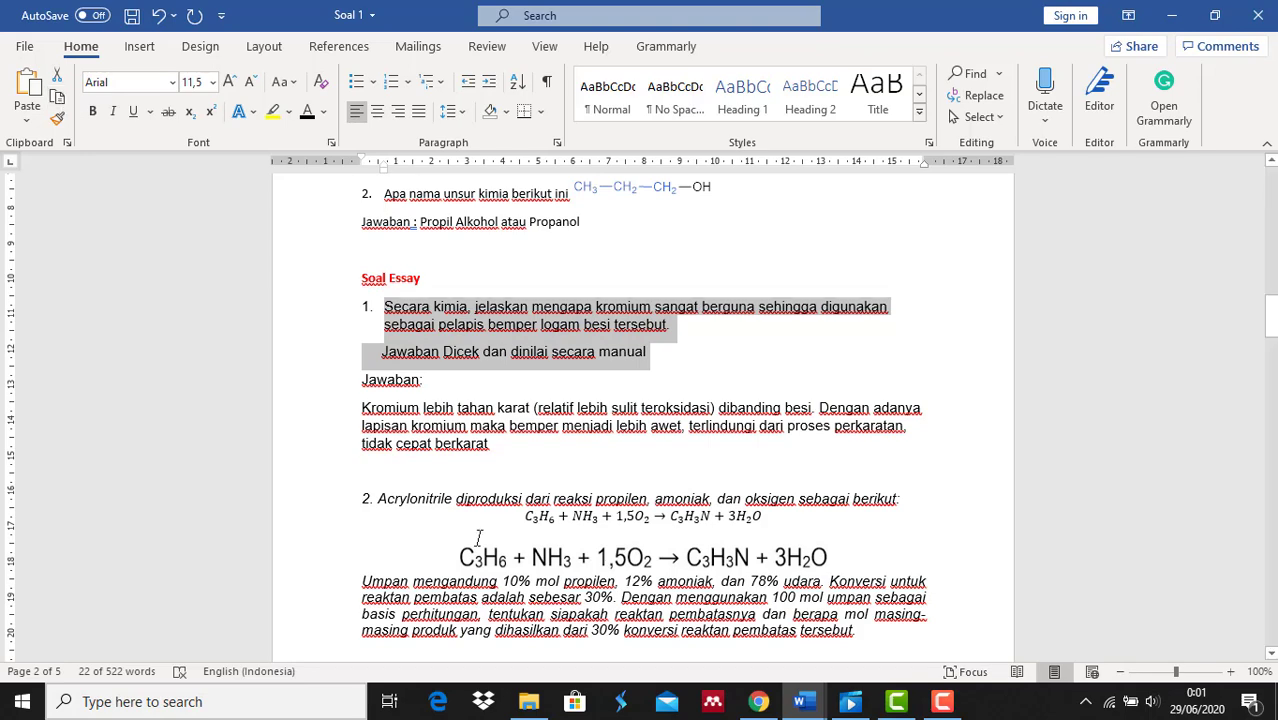
Step: Paste the copied text into the Moodle essay's question text and remove the leading list number and the indent before the grading note
left_click(757, 703)
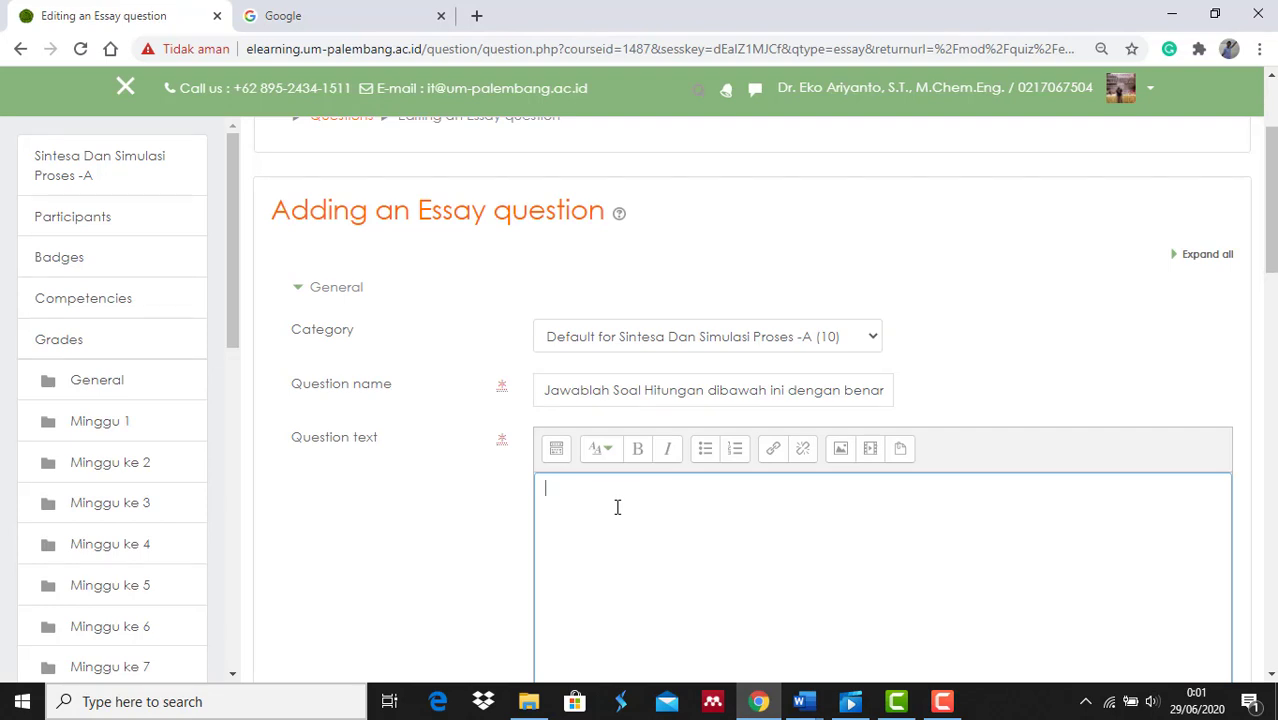
key("ctrl+v")
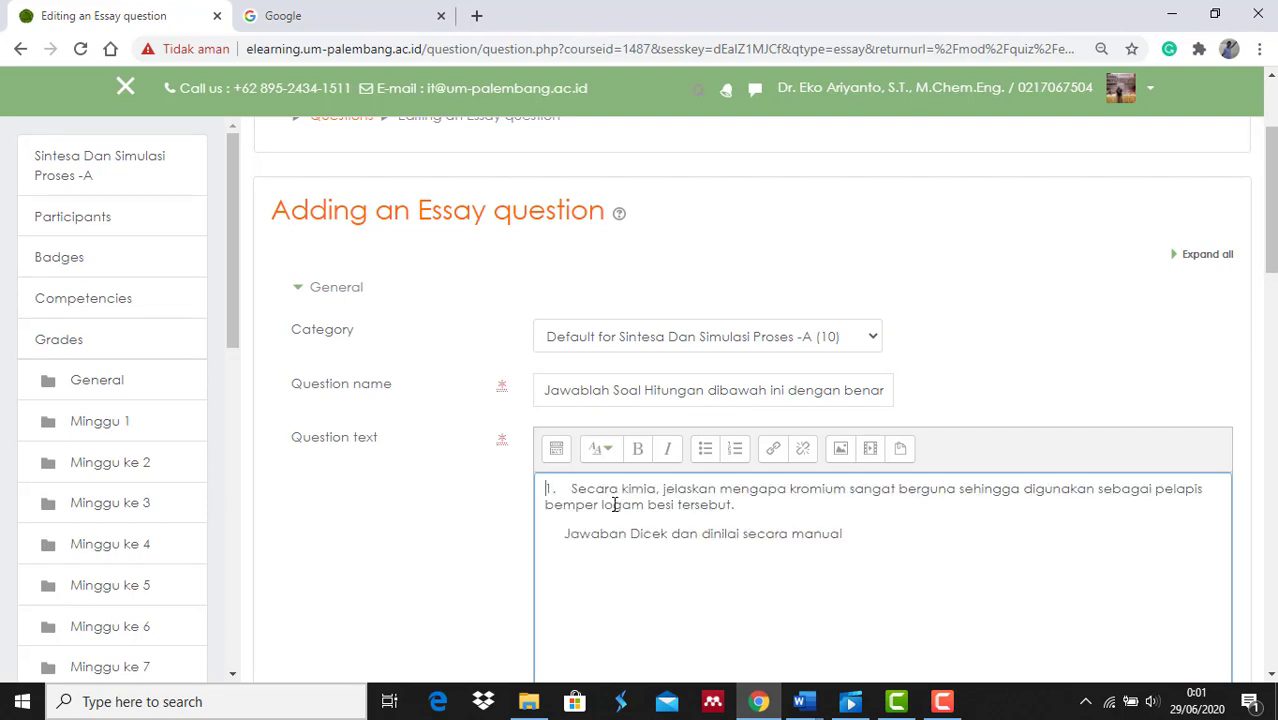
key("Delete")
key("Delete")
key("Delete")
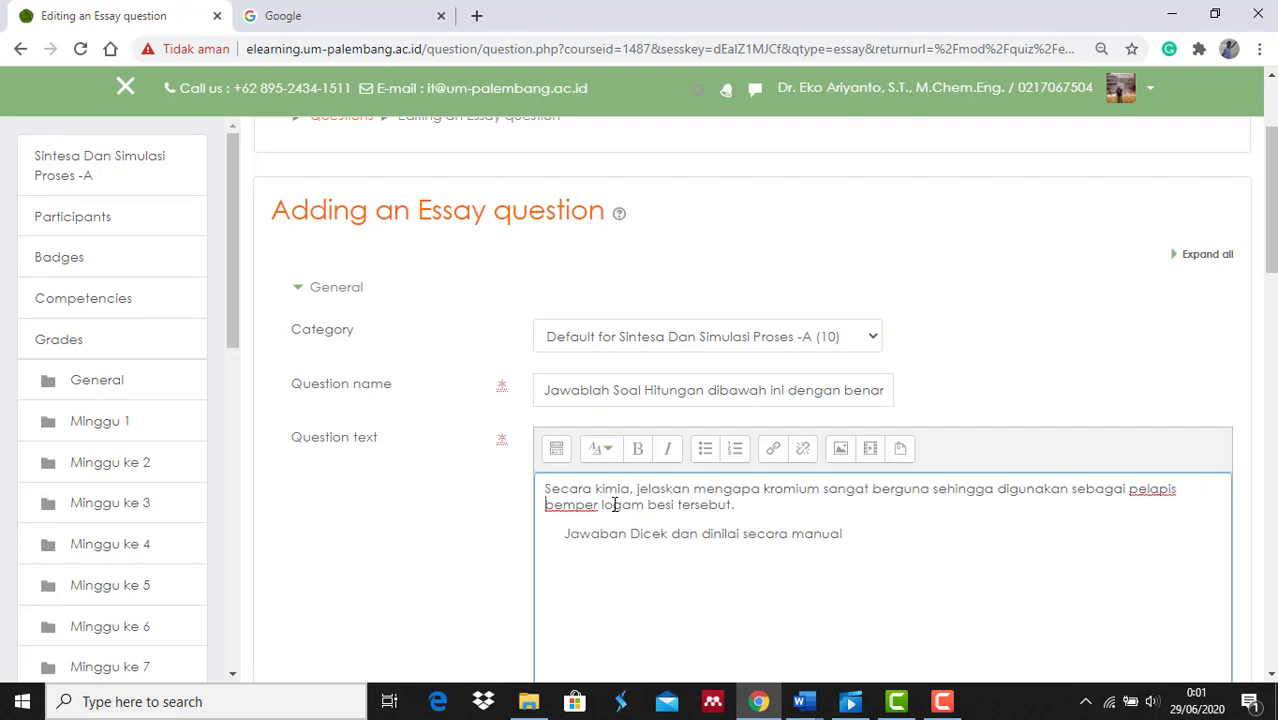
key("Down")
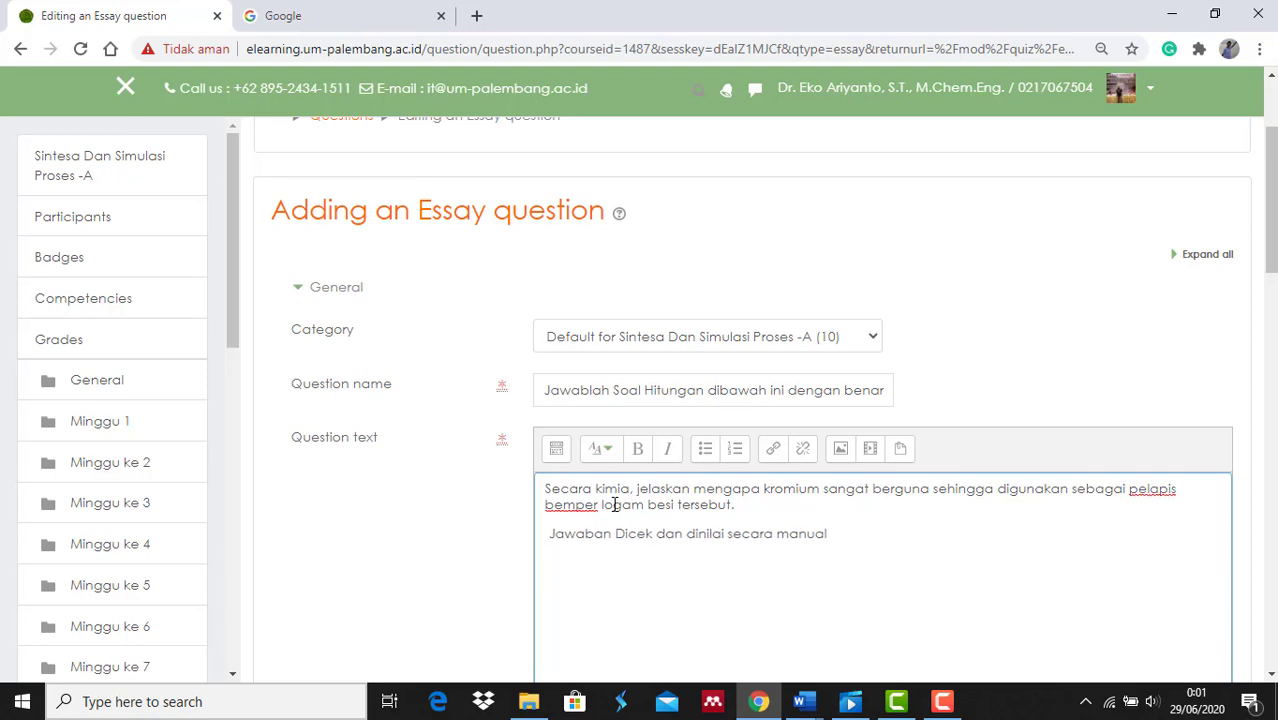
key("Delete")
key("Delete")
type("J")
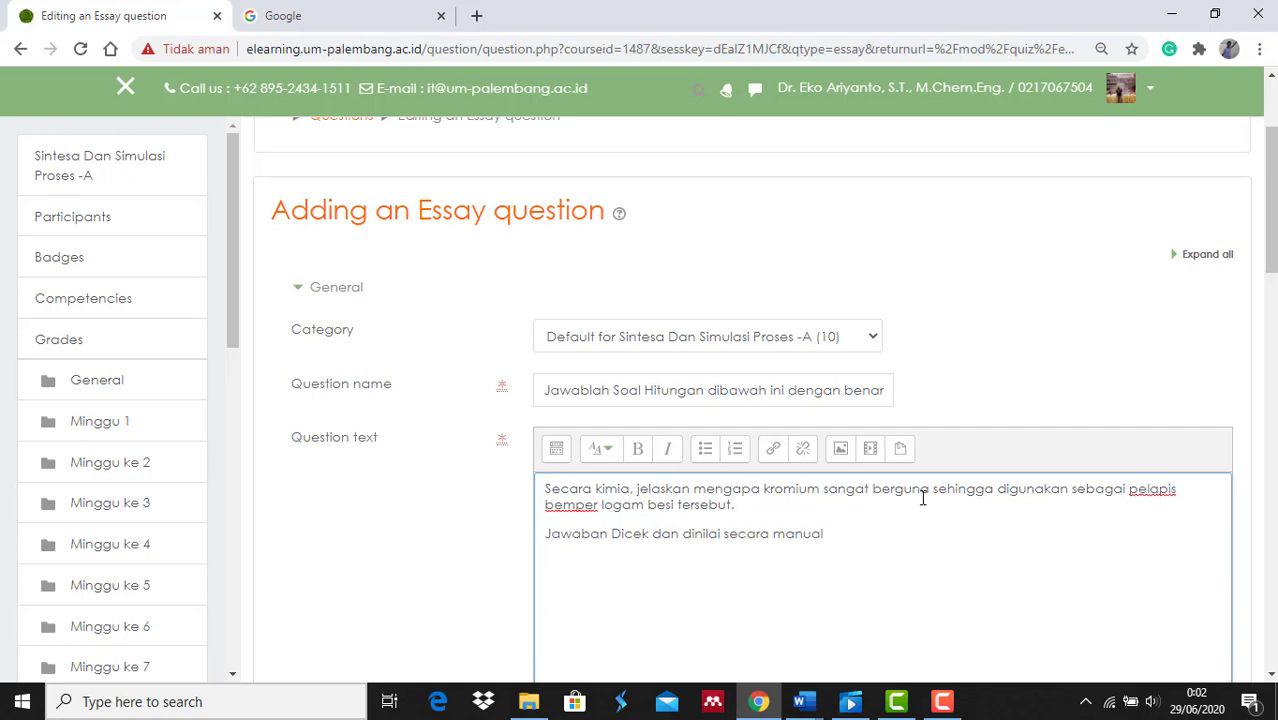
Step: Reword the grading note in the question text as "Jawaban Akan dinilai secara manual"
left_click(760, 505)
left_click(612, 533)
type("Akan")
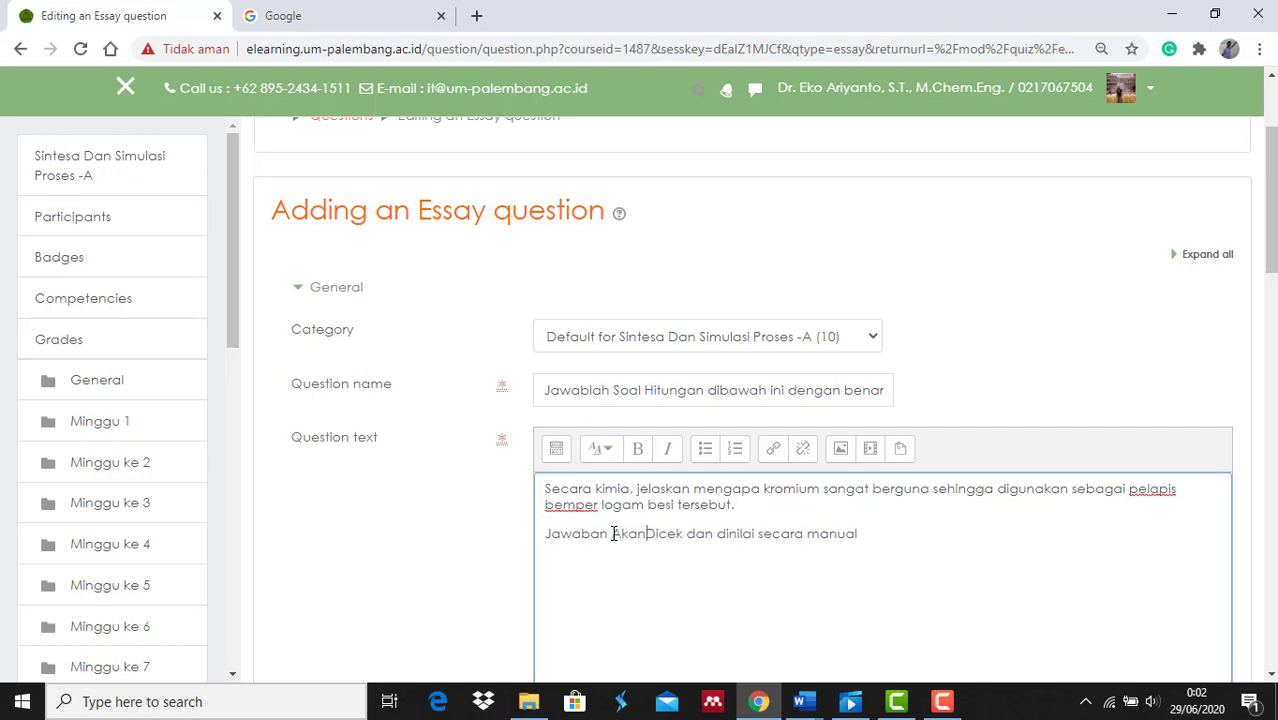
key("Delete")
type("d")
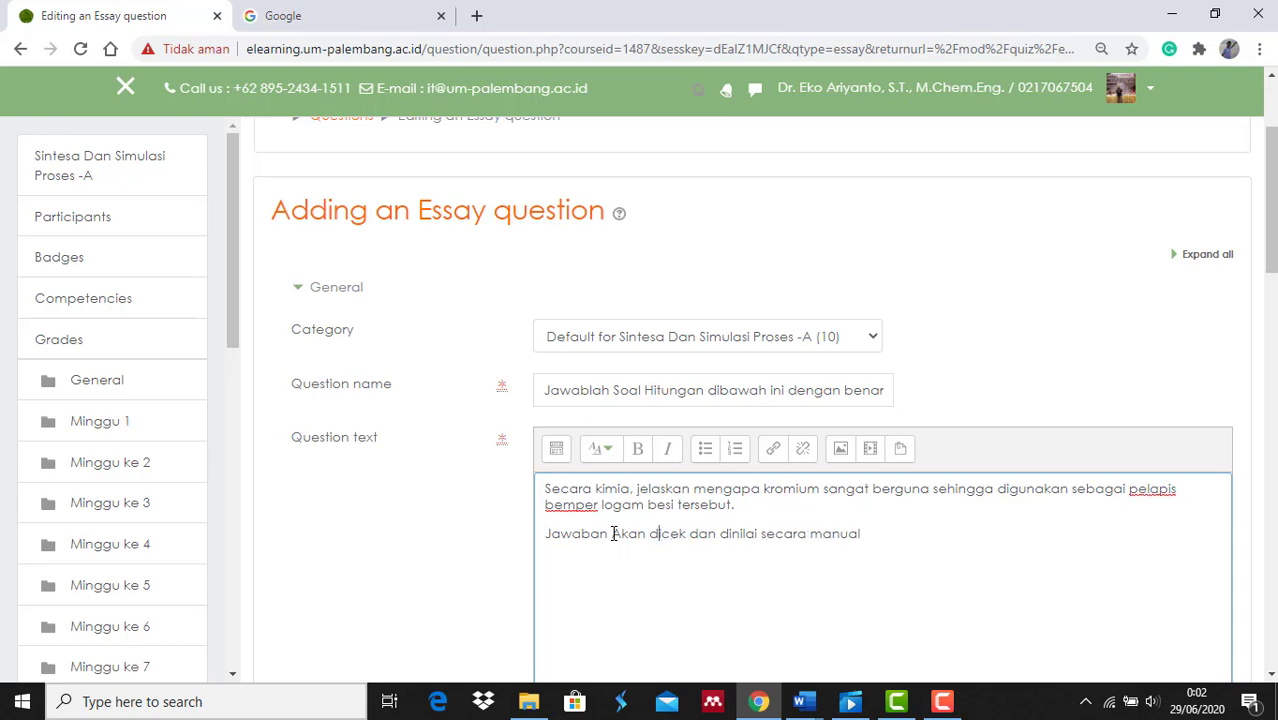
key("shift+Right")
key("shift+Right")
key("shift+Right")
key("shift+Right")
key("shift+Right")
key("shift+Right")
key("shift+Right")
key("shift+Right")
key("shift+Right")
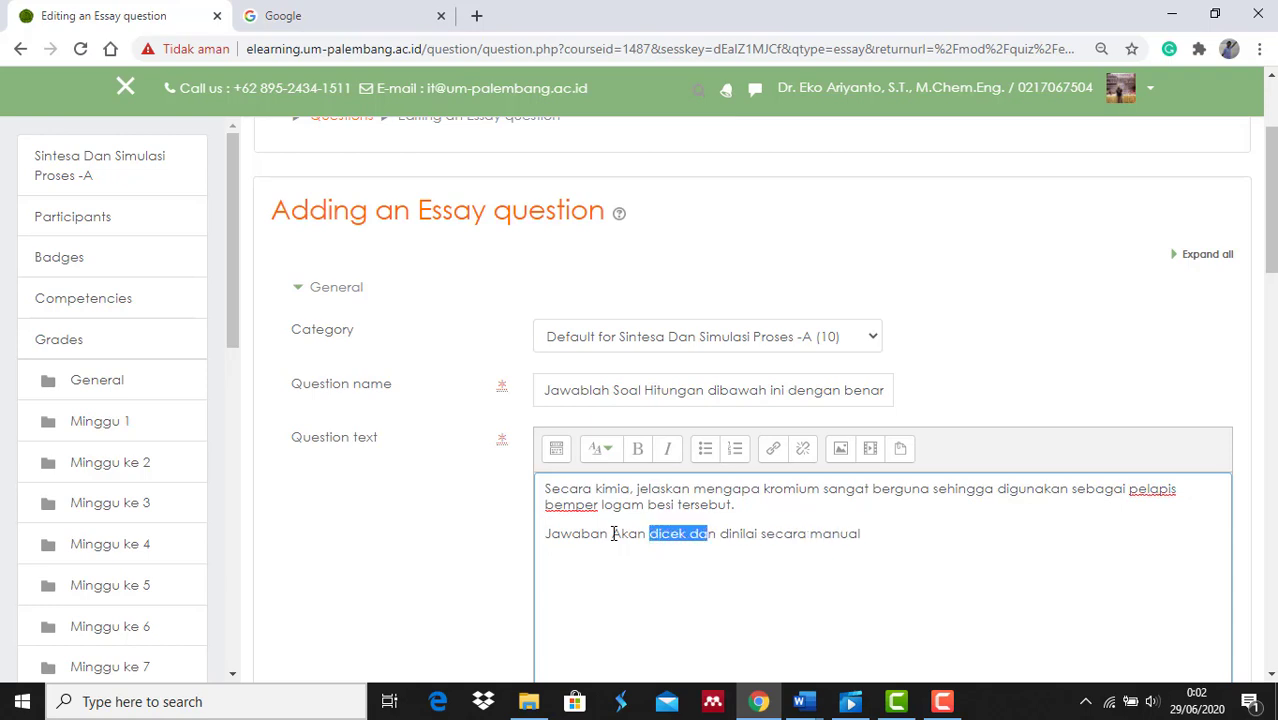
key("Delete")
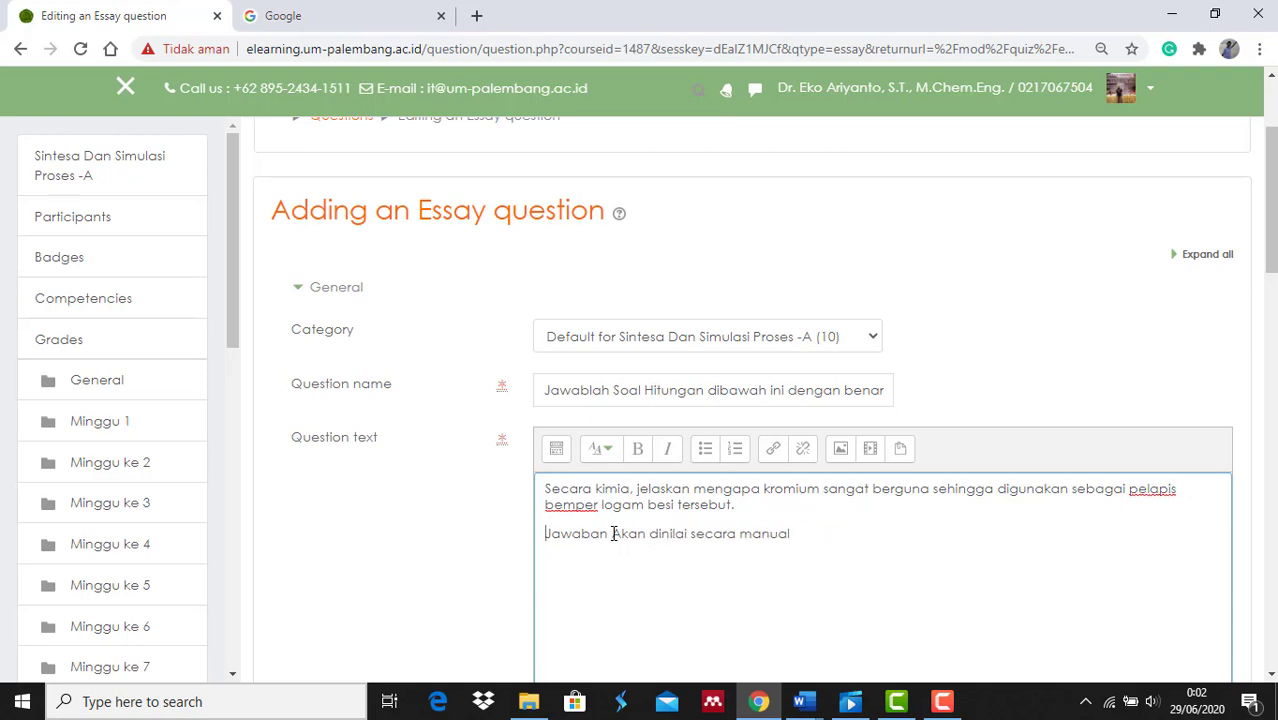
Step: Make the grading note line in the question text bold
key("shift+End")
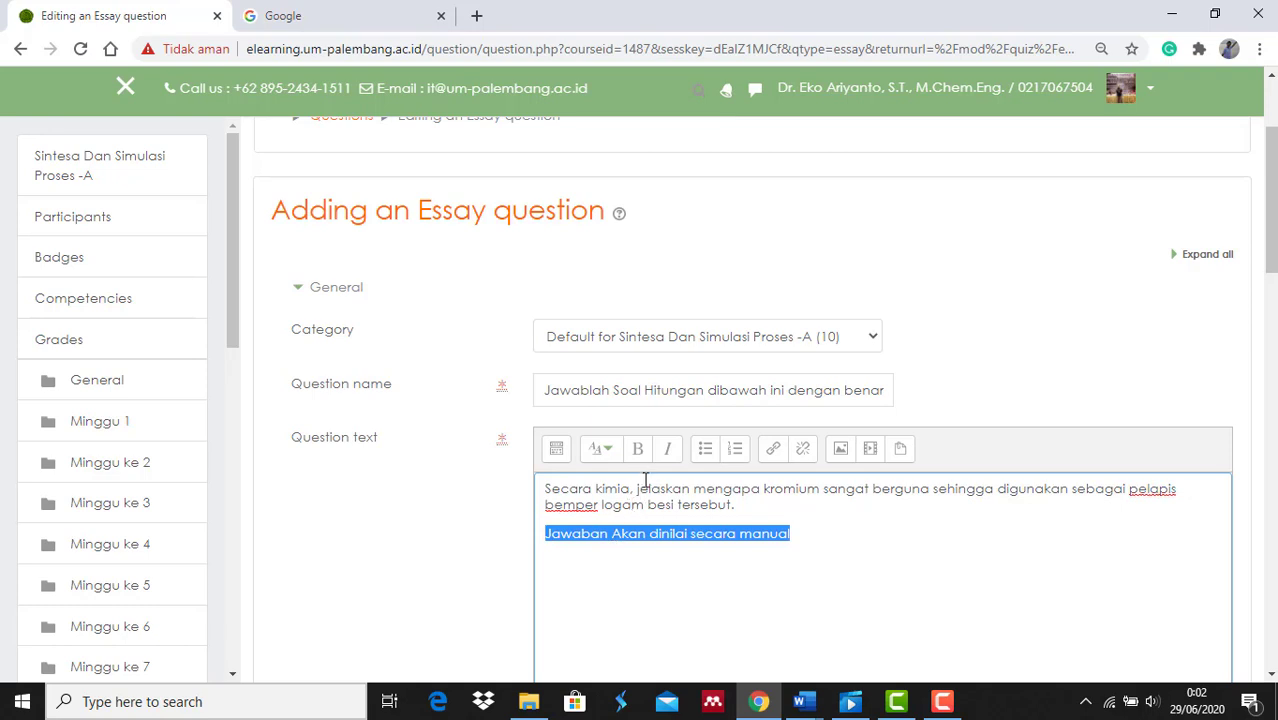
left_click(636, 450)
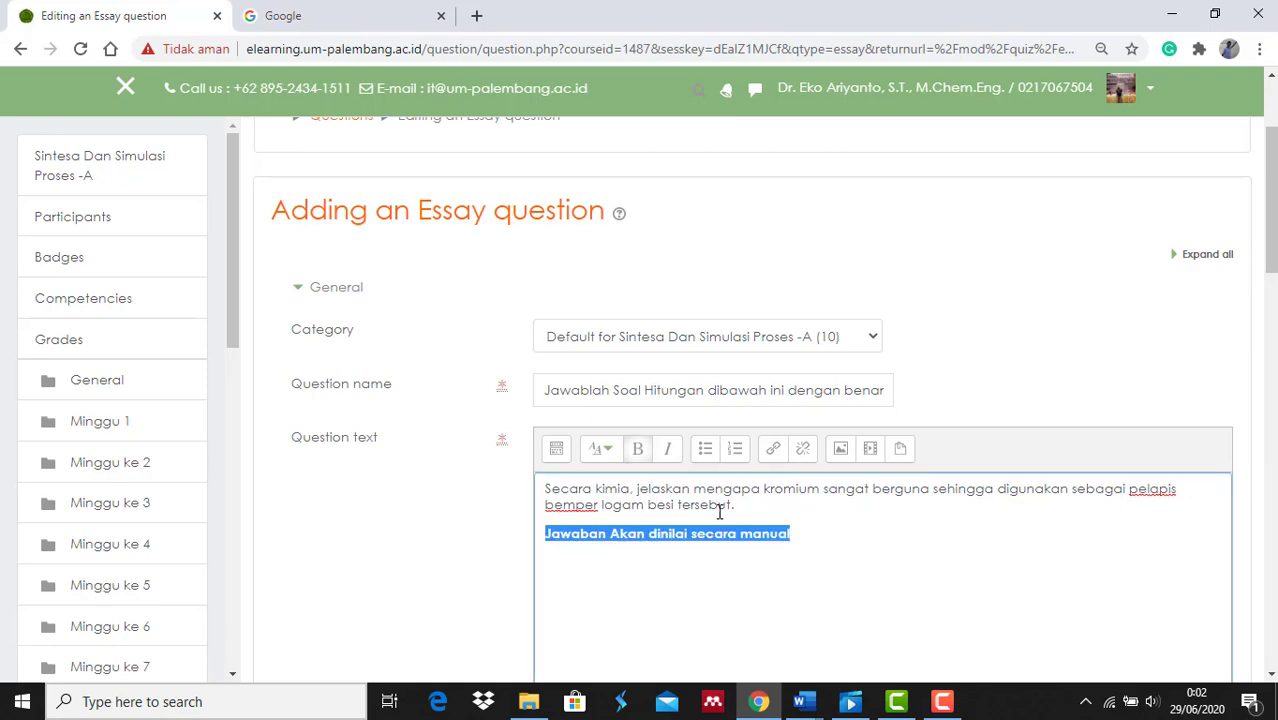
left_click(452, 518)
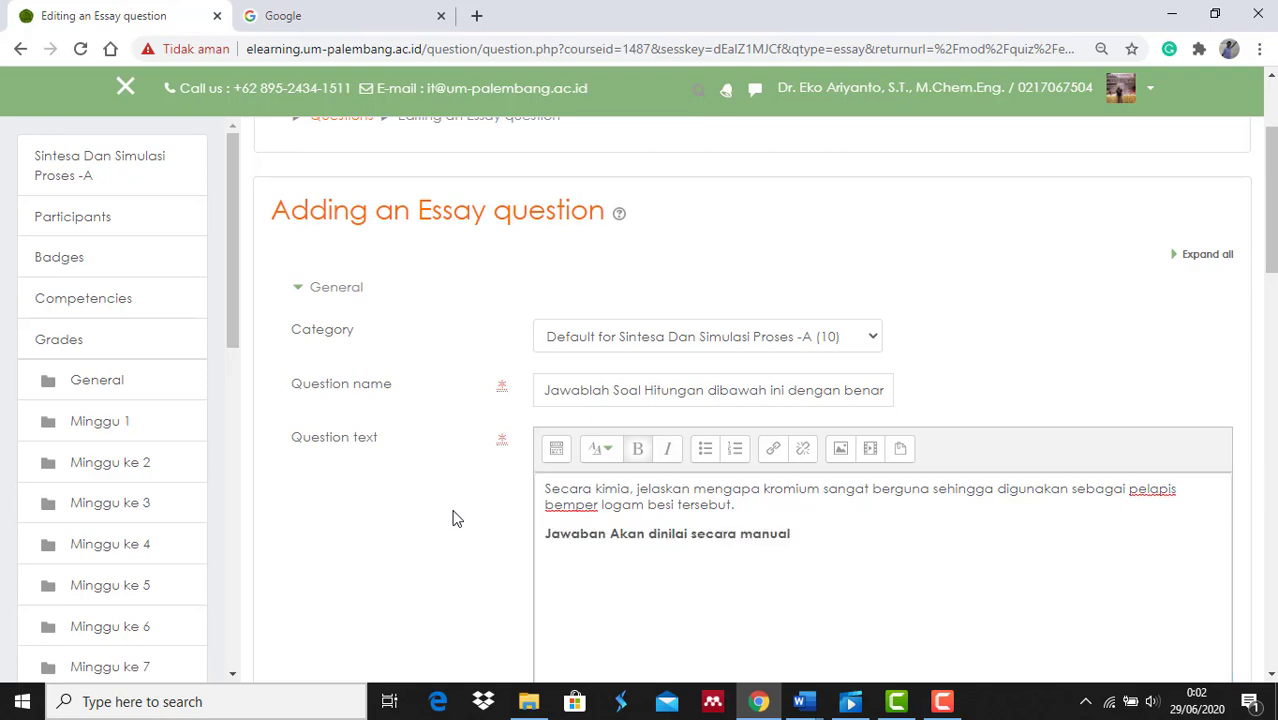
Step: Choose HTML editor as the response format in the essay question's response options
scroll(452, 518, "down", 2)
scroll(452, 518, "down", 4)
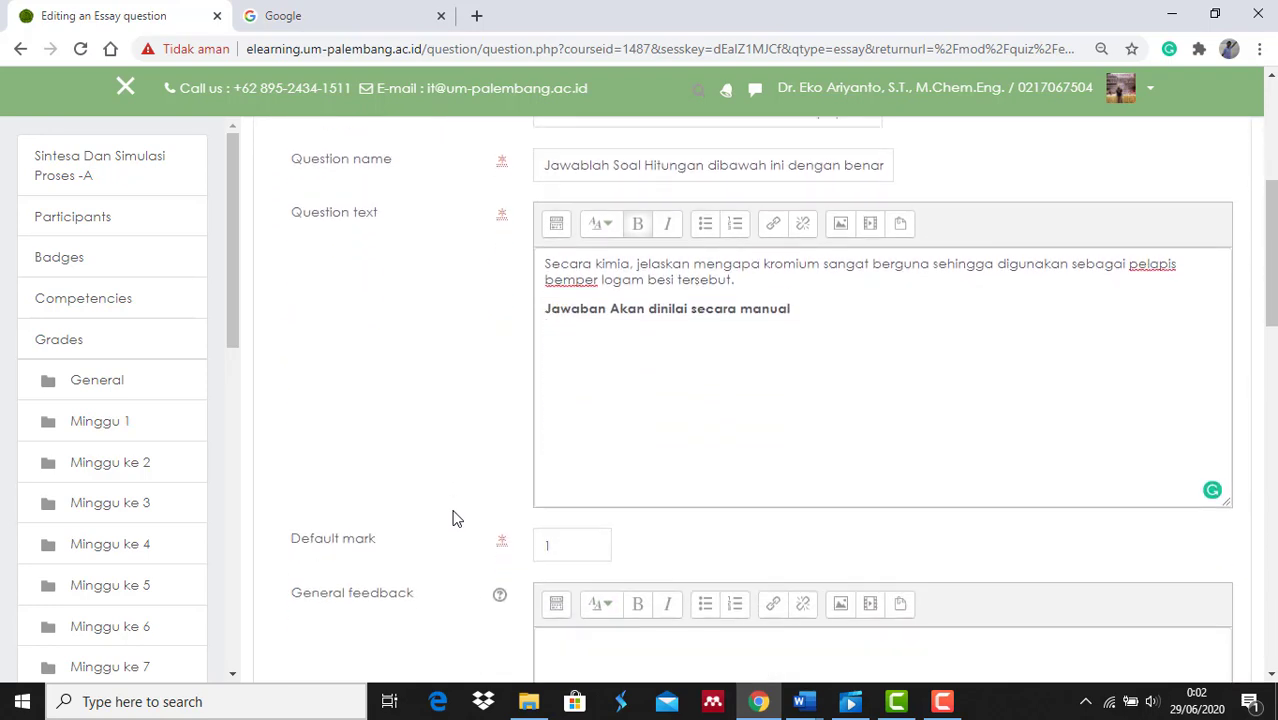
scroll(452, 518, "down", 2)
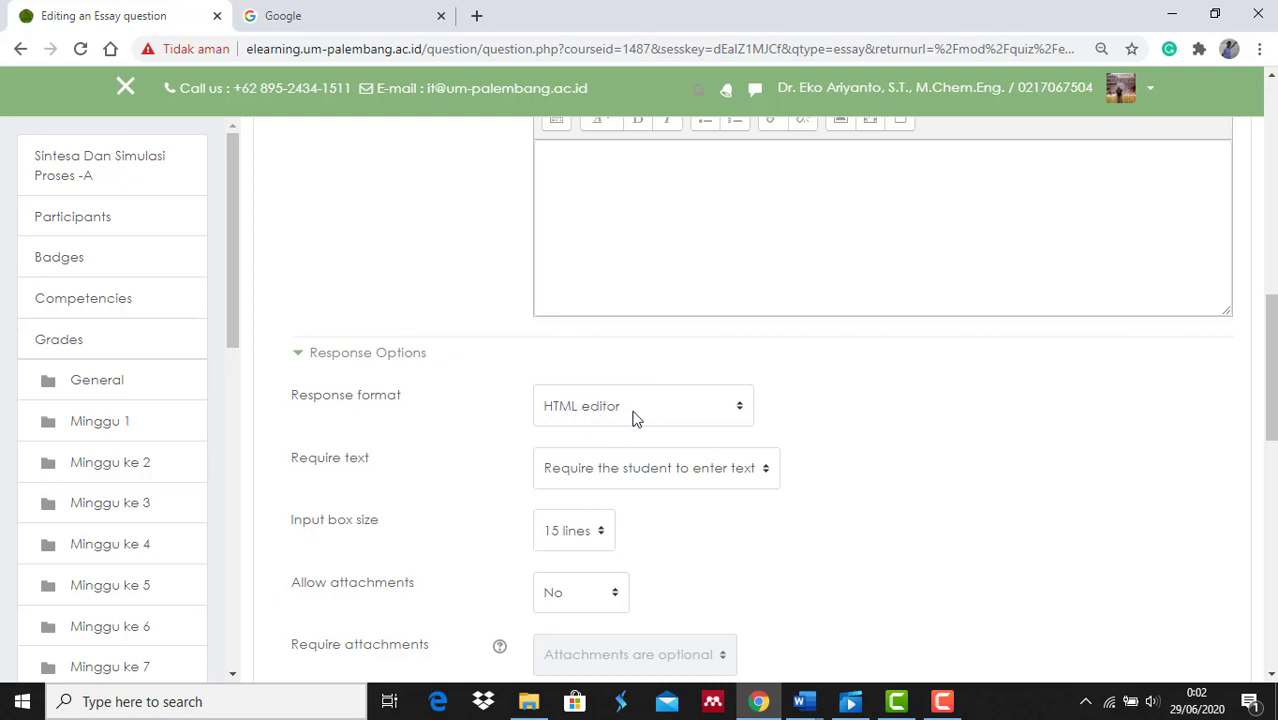
left_click(740, 416)
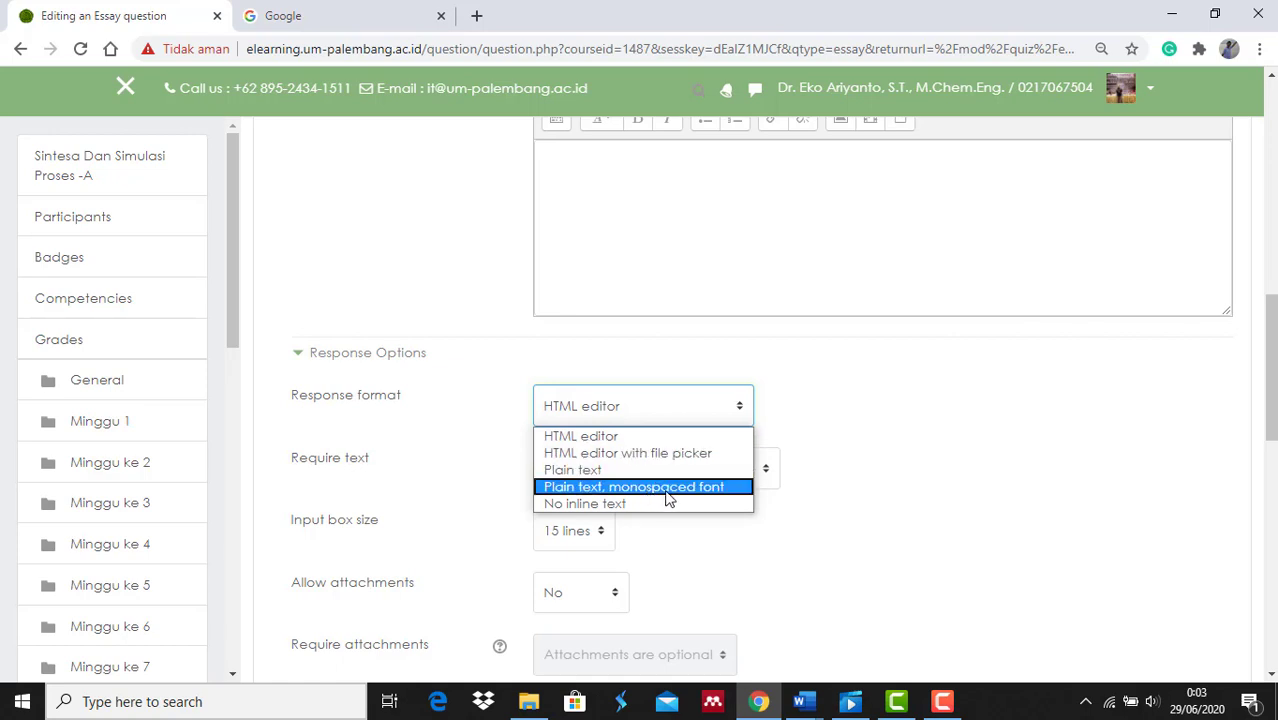
left_click(621, 438)
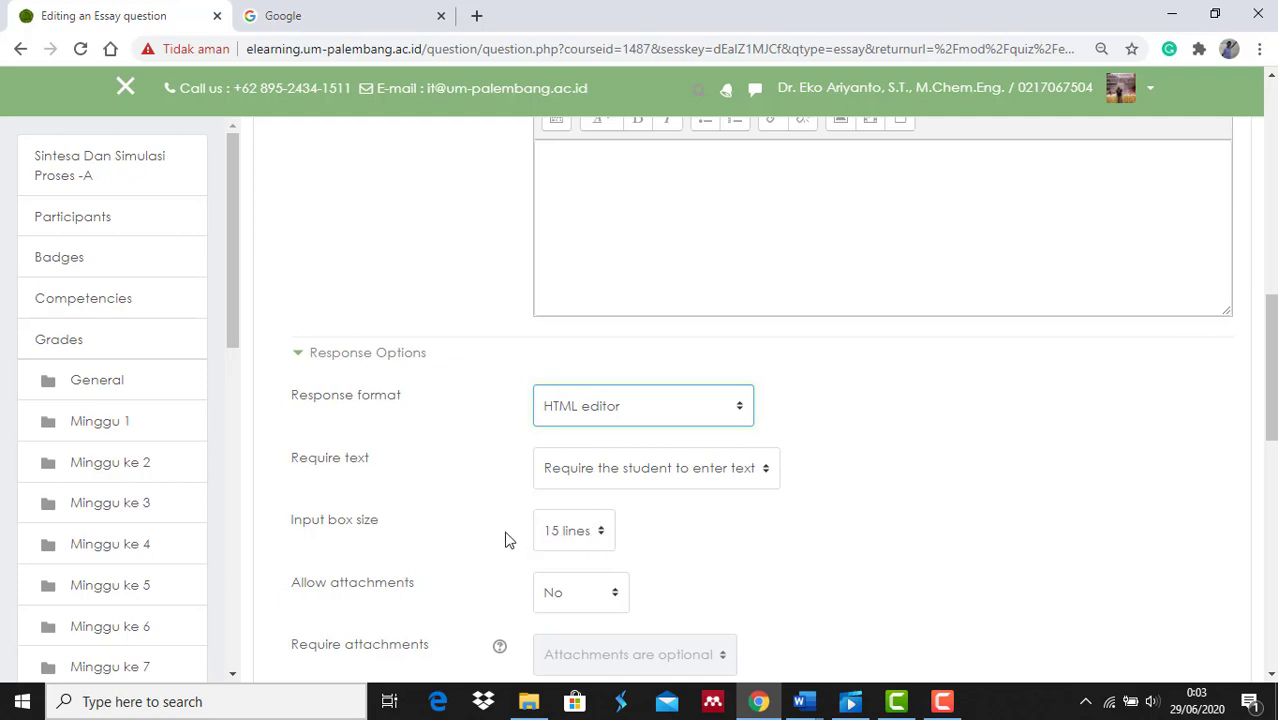
left_click(754, 543)
Step: Save the essay question with its remaining options at their defaults, continue editing it, and open its preview
scroll(754, 543, "down", 1)
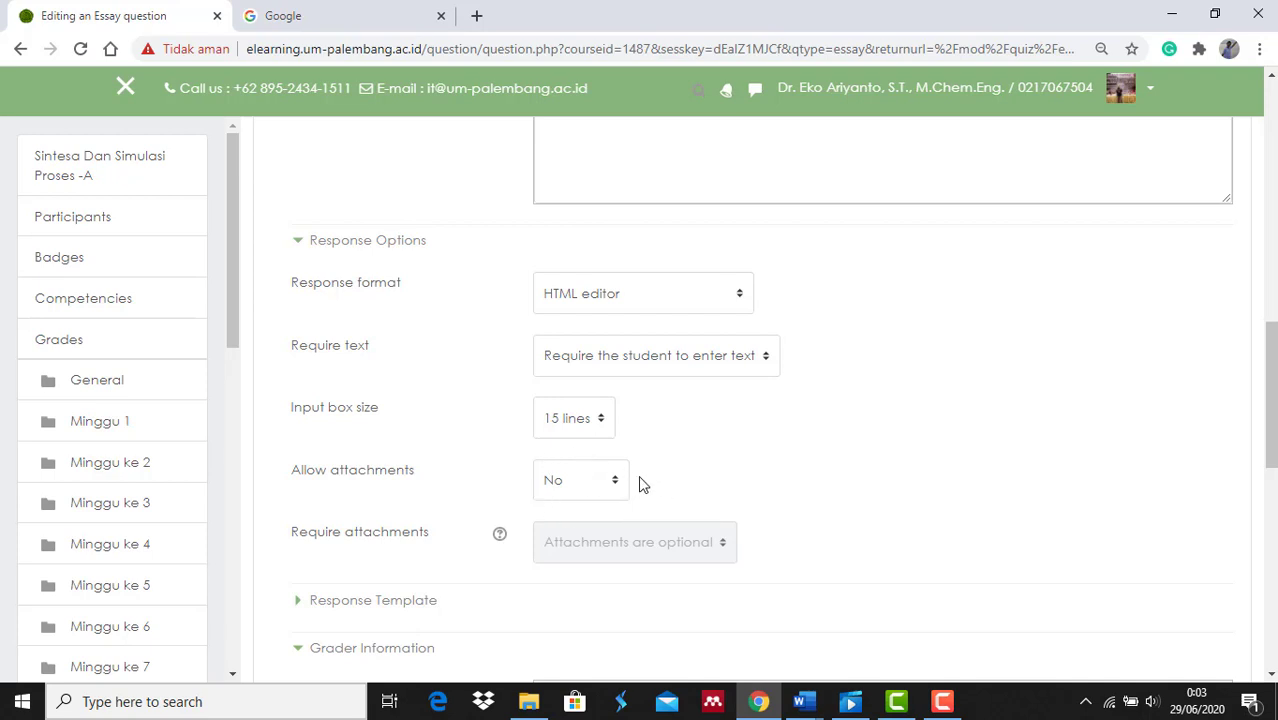
scroll(808, 467, "down", 2)
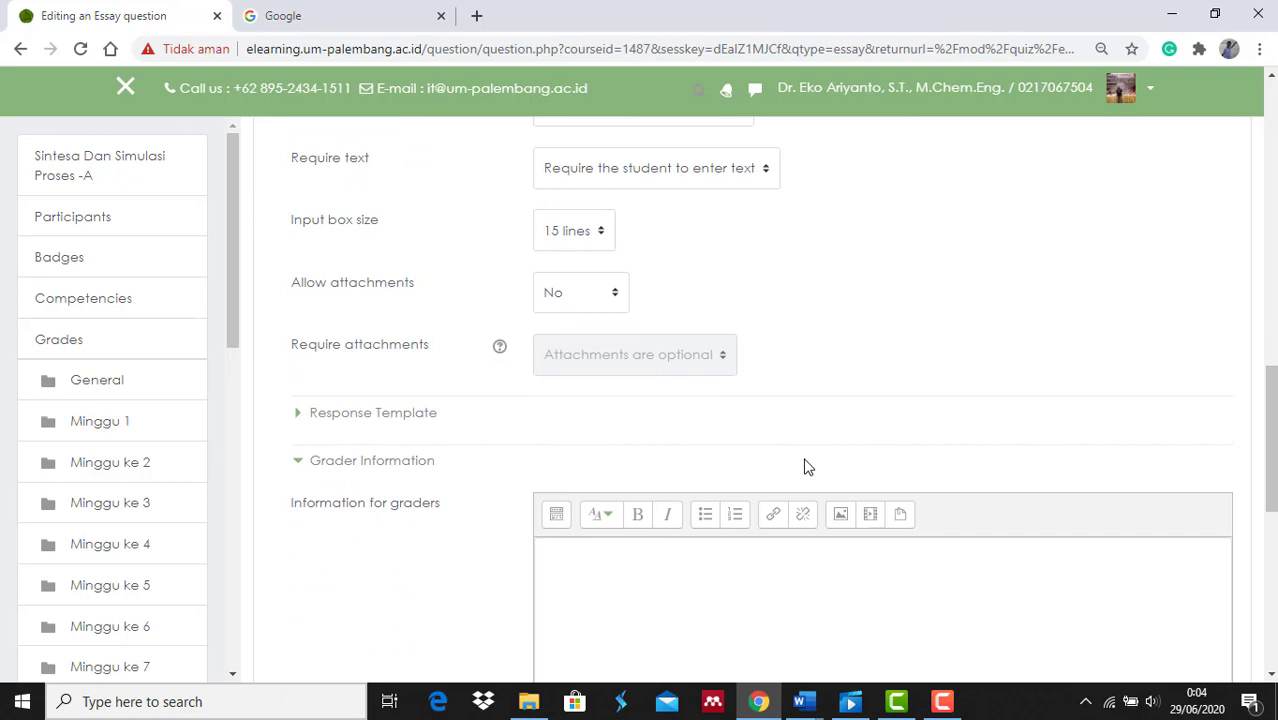
scroll(808, 467, "down", 3)
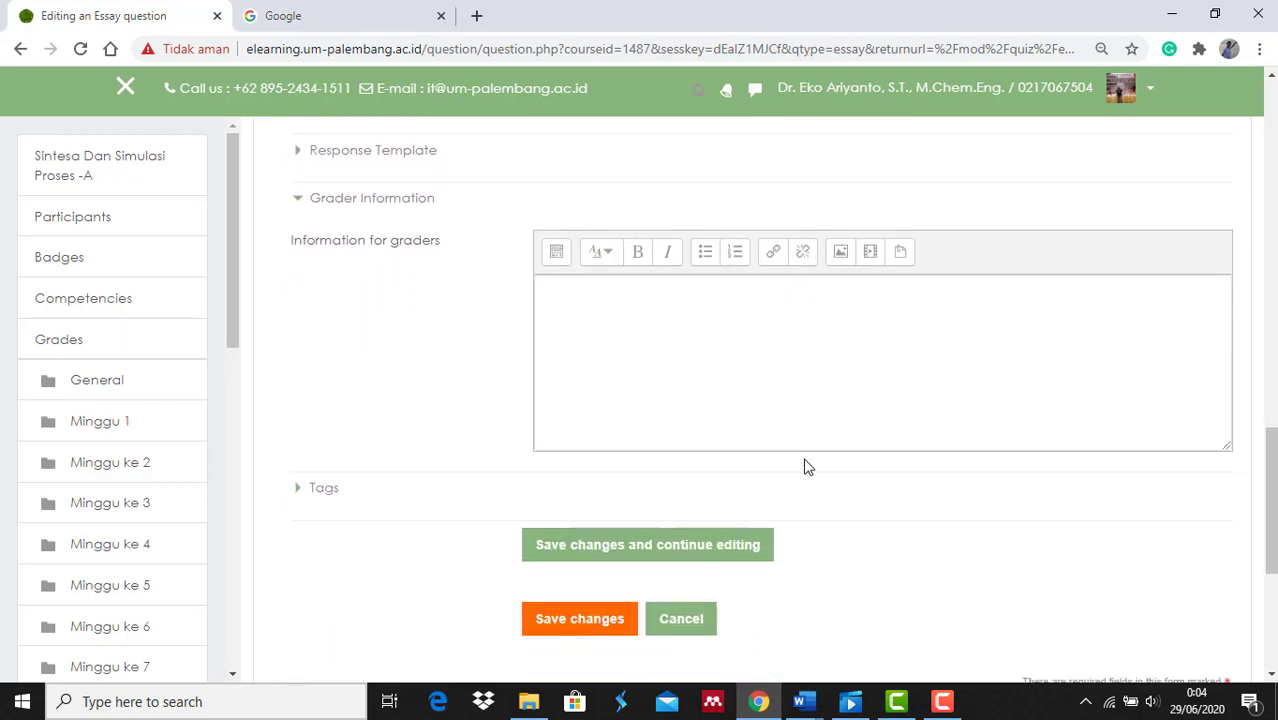
left_click(684, 548)
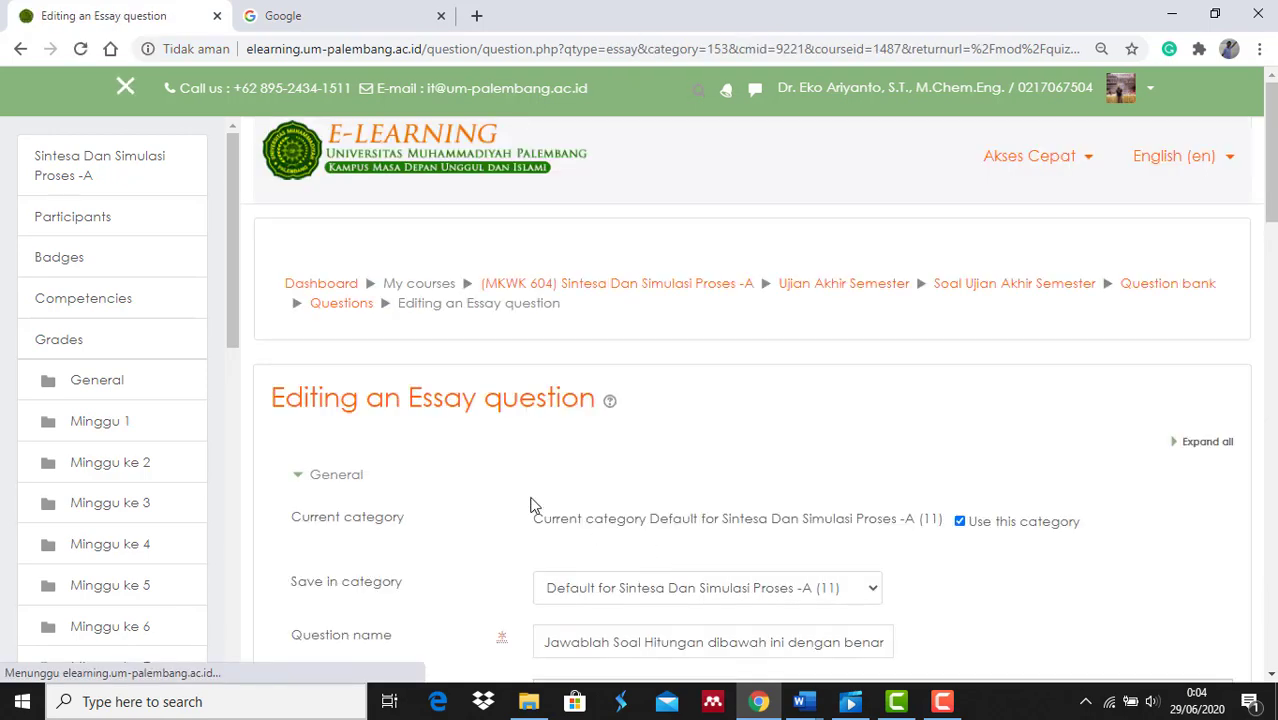
scroll(502, 497, "down", 7)
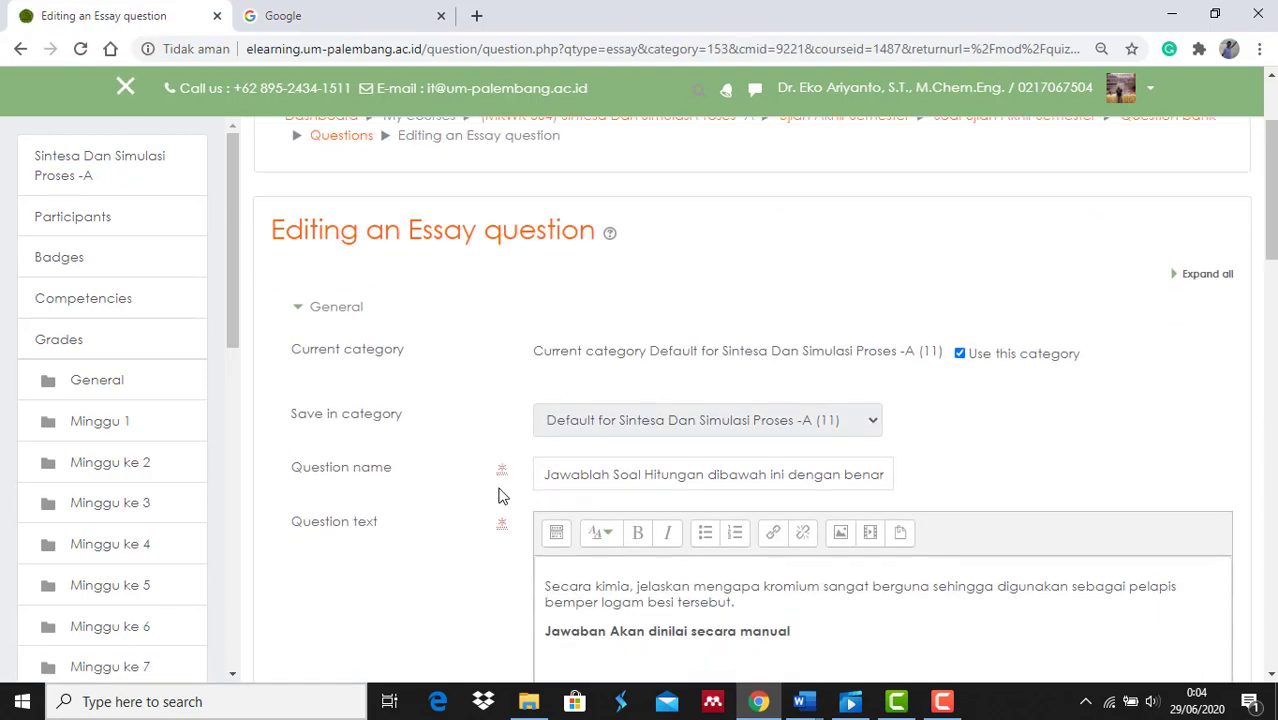
scroll(502, 497, "down", 10)
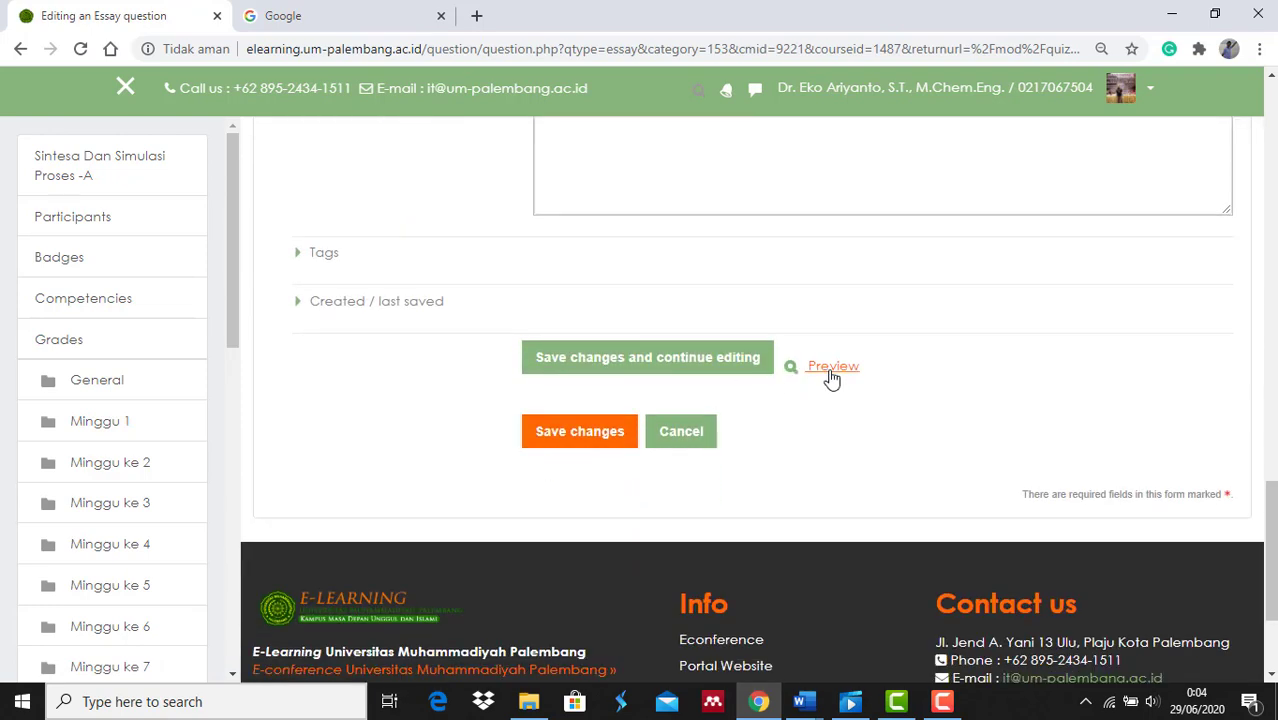
left_click(835, 370)
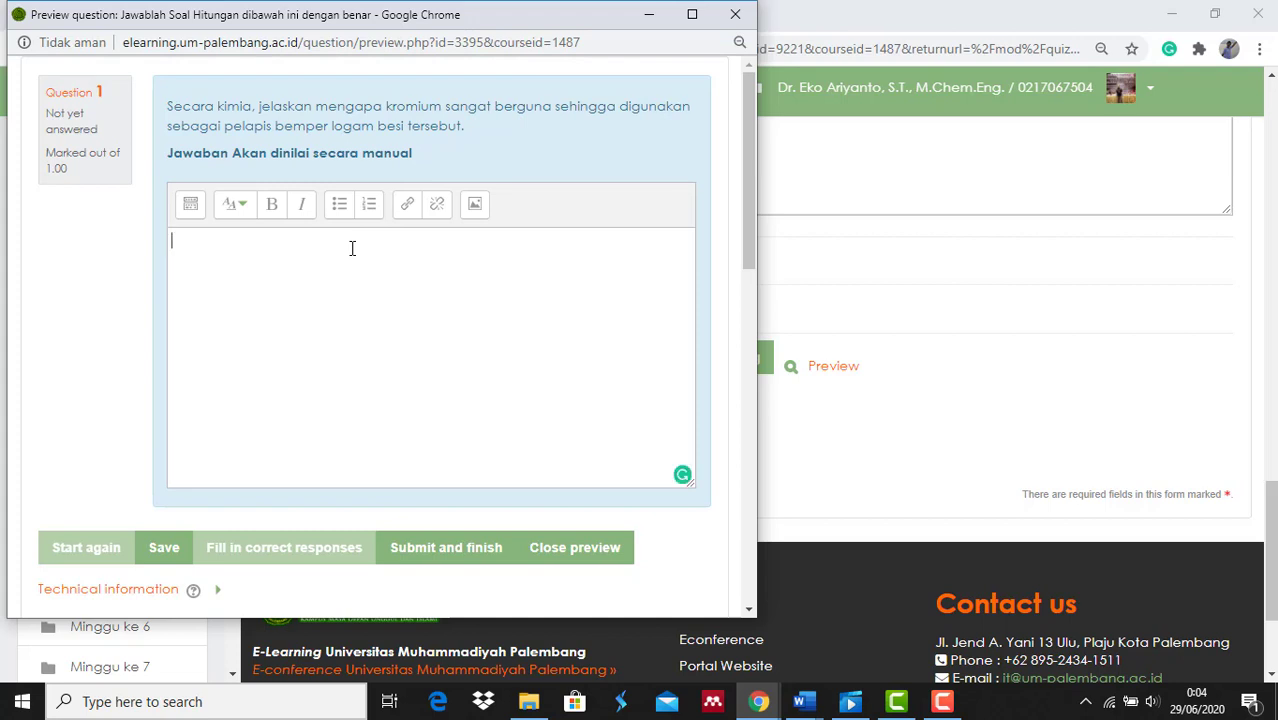
Step: Enter "Kromiun tersebut digunakan agar besi tidak mudah berkarat" as the test answer in the essay preview
type("Kromiun")
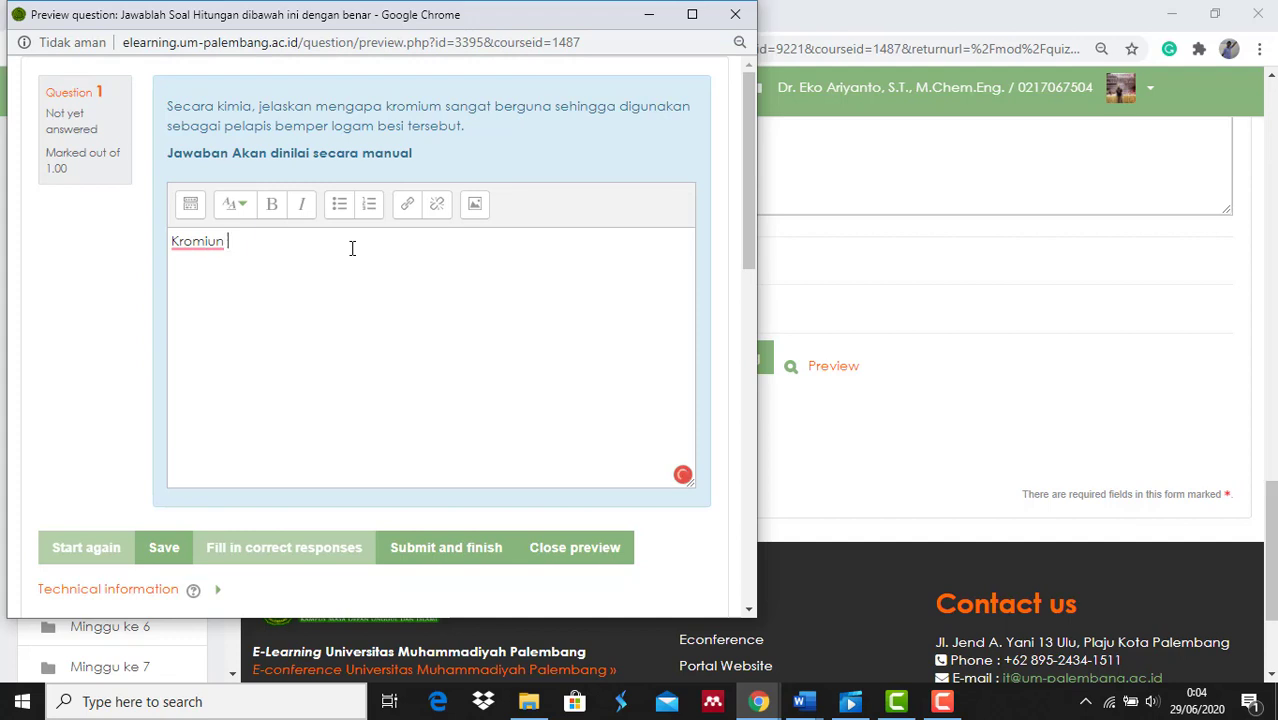
type(" tersebut digun")
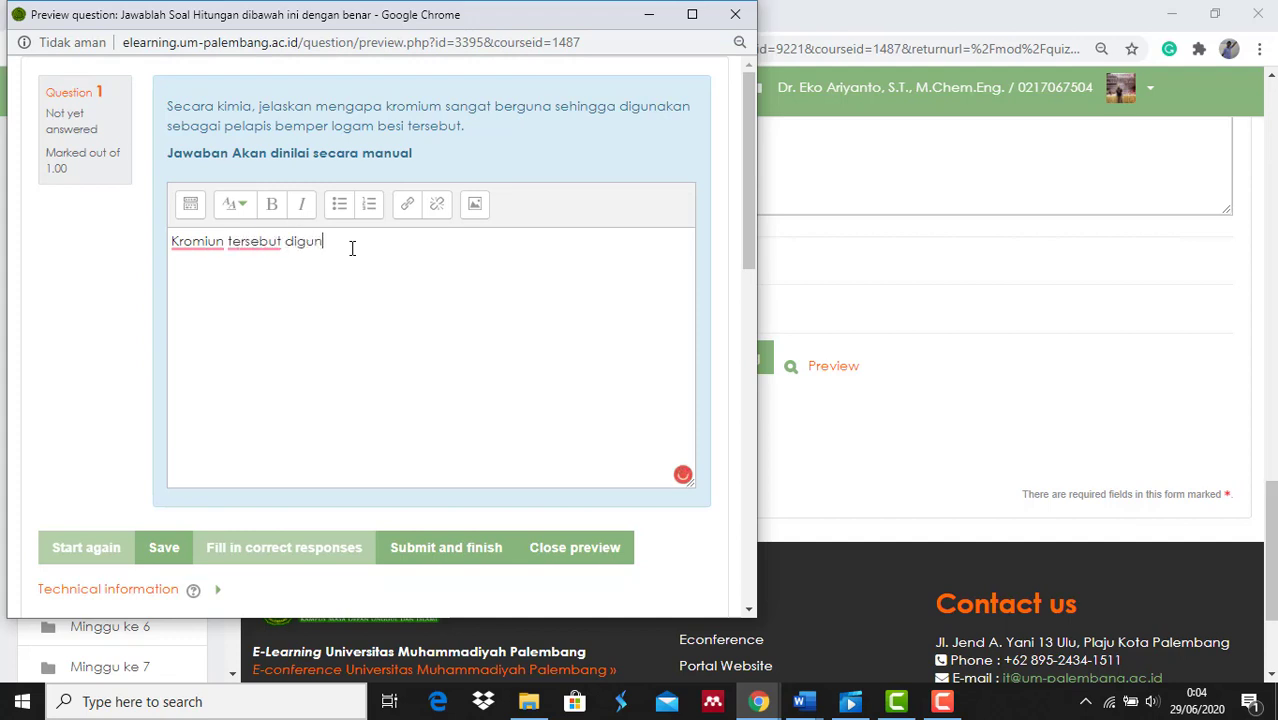
type("akan agar besi t")
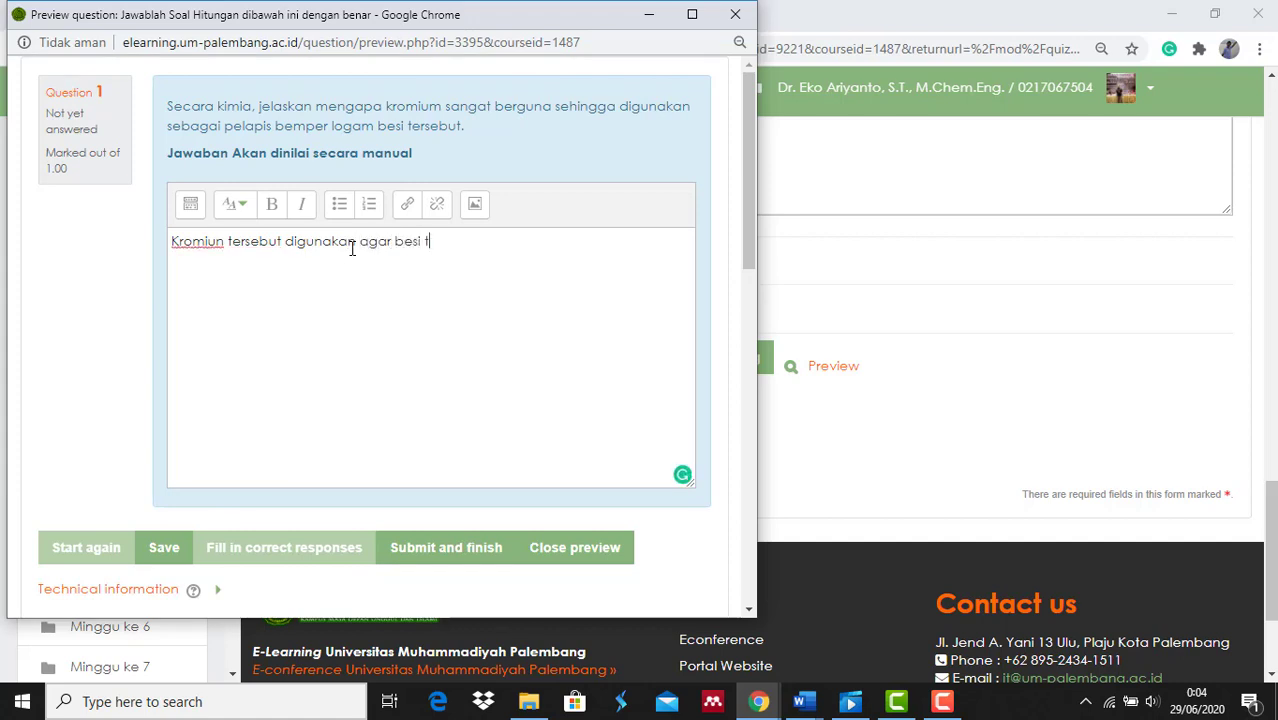
type("idak mudah berkarat")
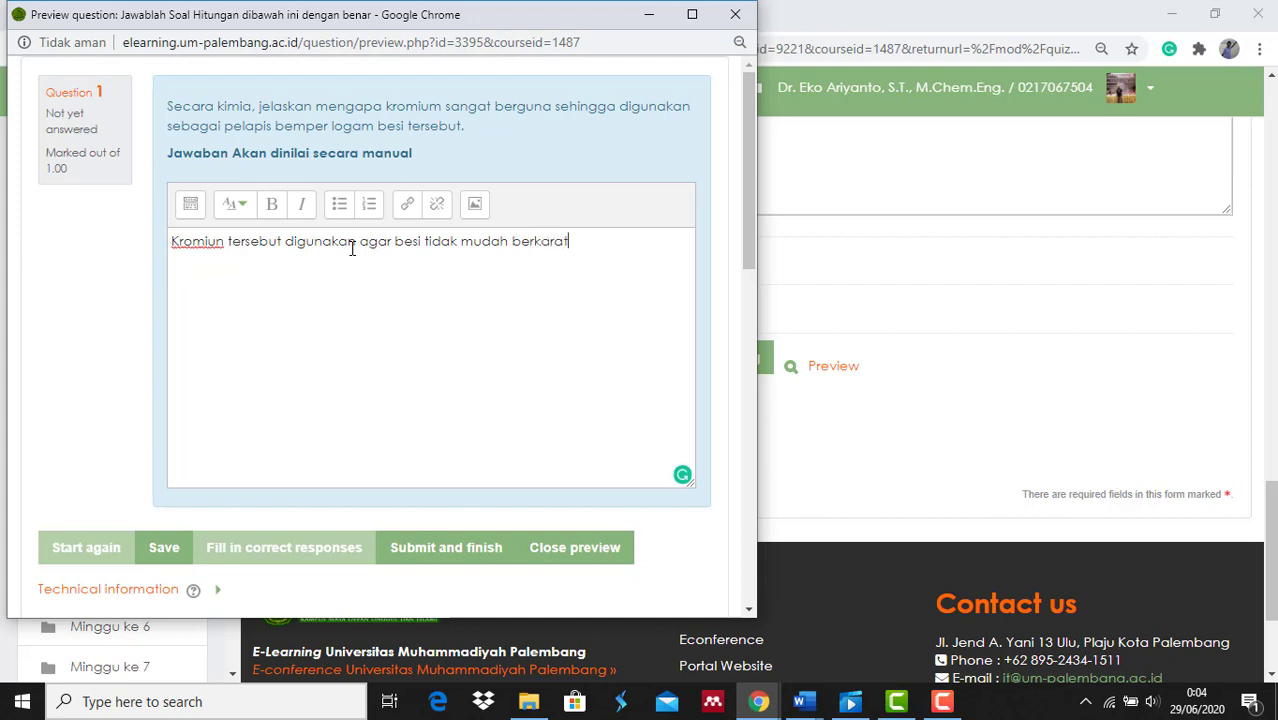
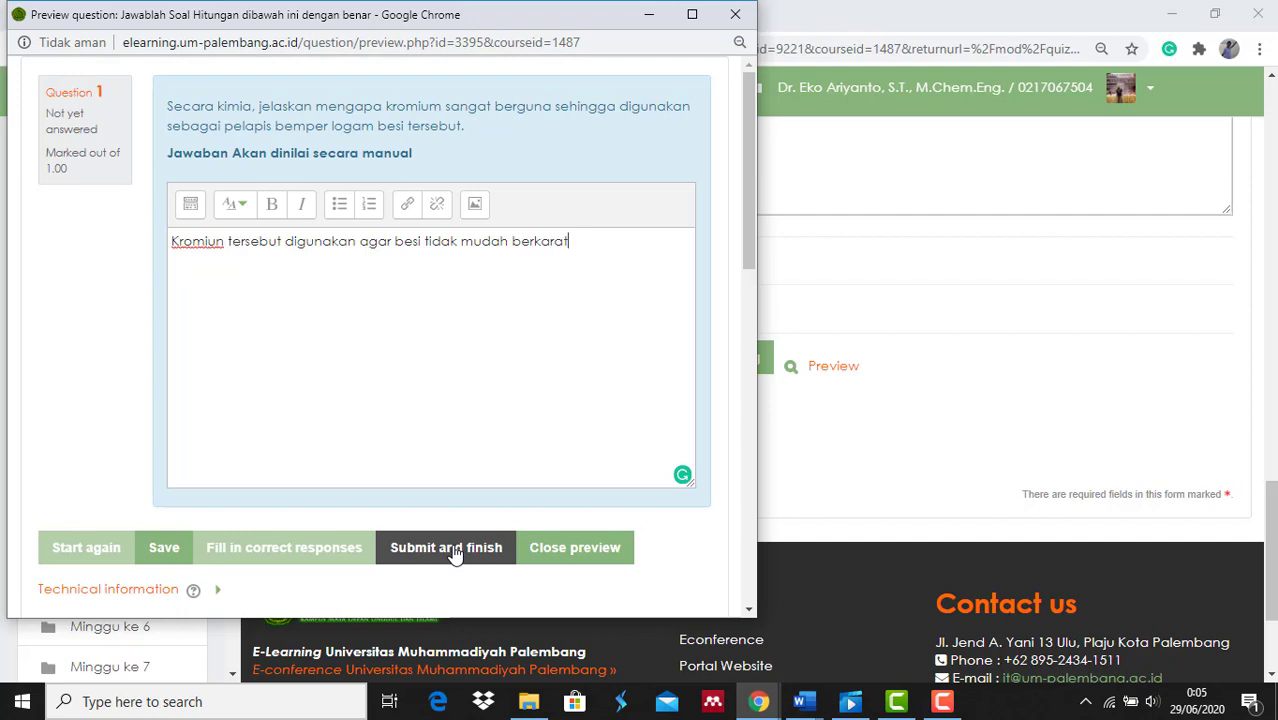
Step: Submit and finish the preview attempt, close the preview, and save the essay question back to the quiz
left_click(446, 548)
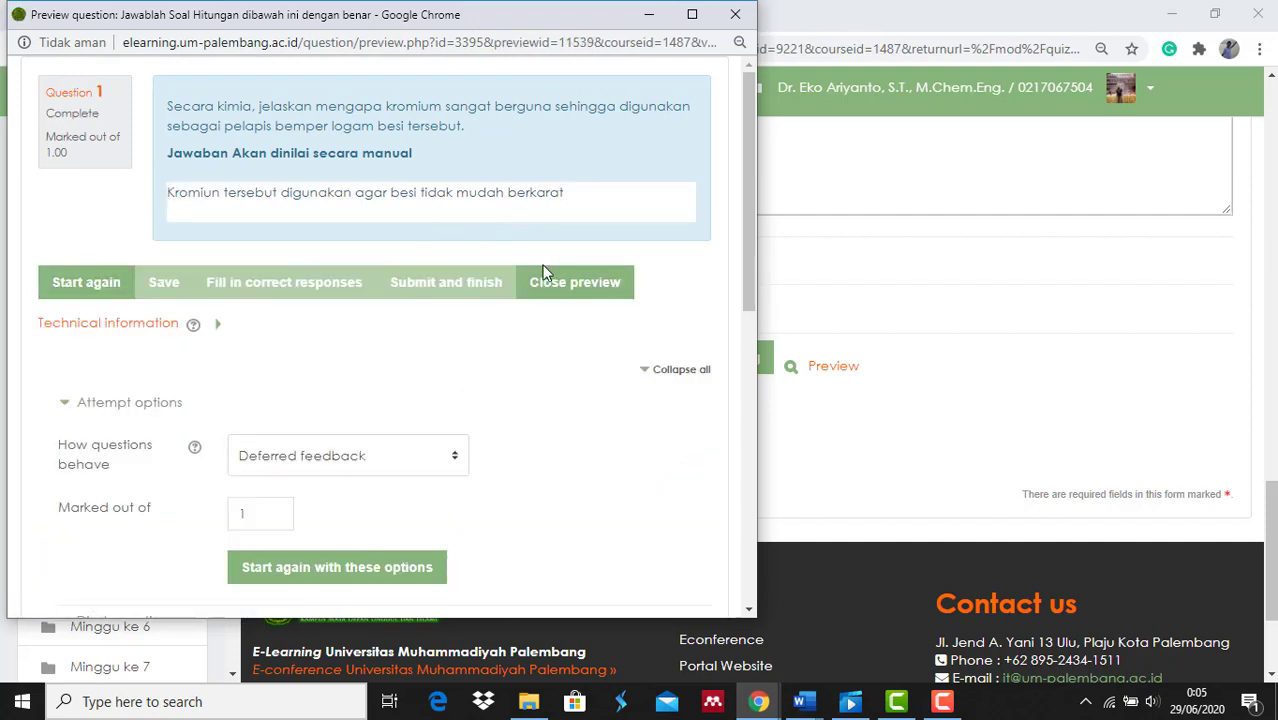
left_click(557, 296)
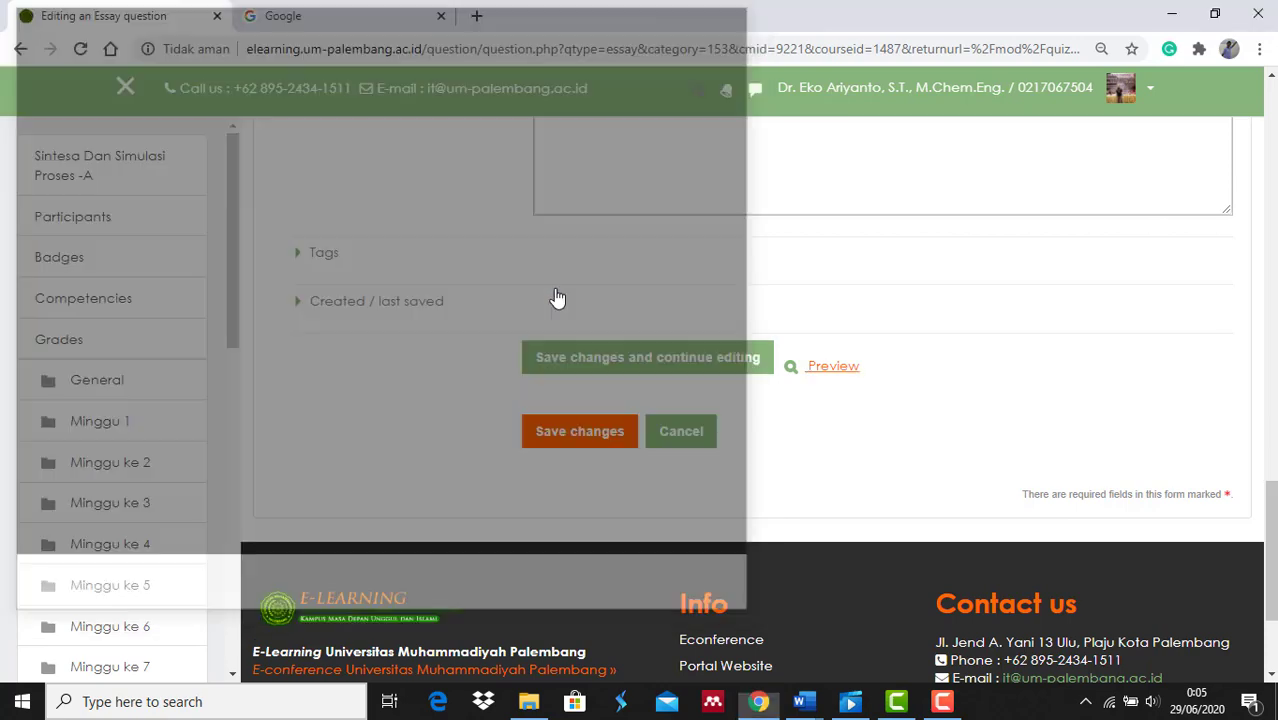
left_click(579, 431)
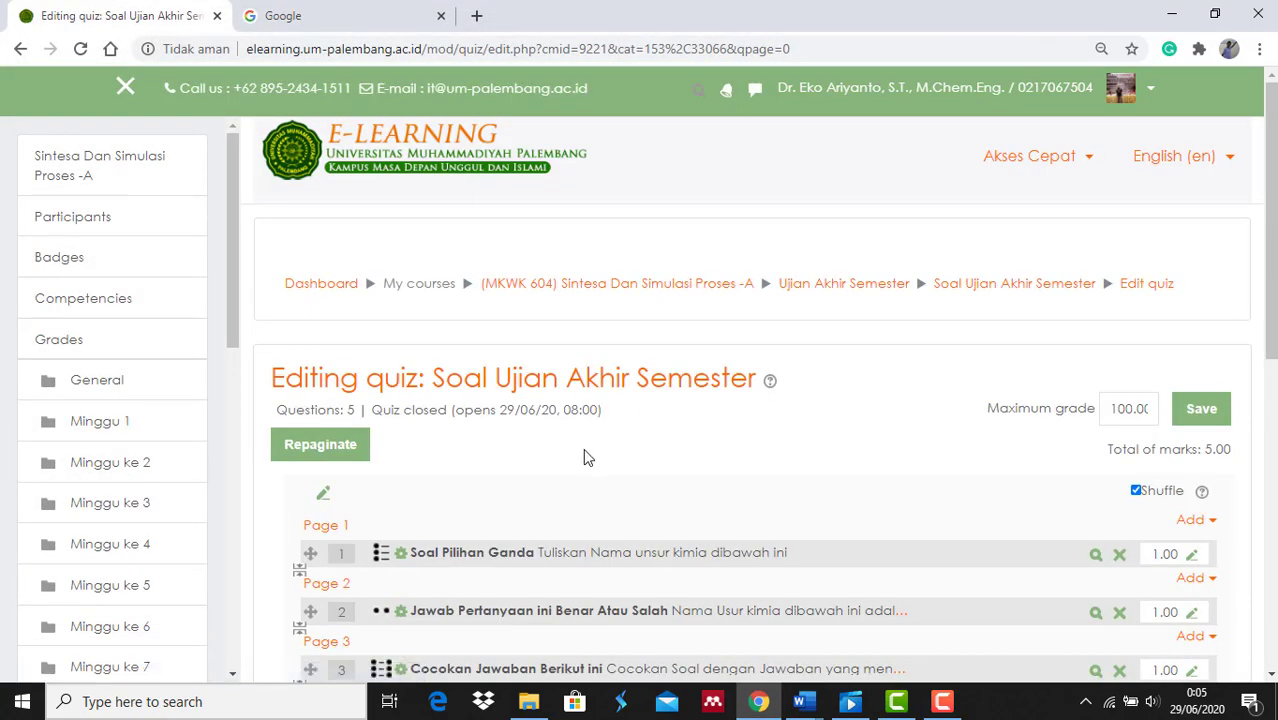
Step: Add another new question of type Essay after the last question on page 5 of the quiz
scroll(587, 457, "down", 4)
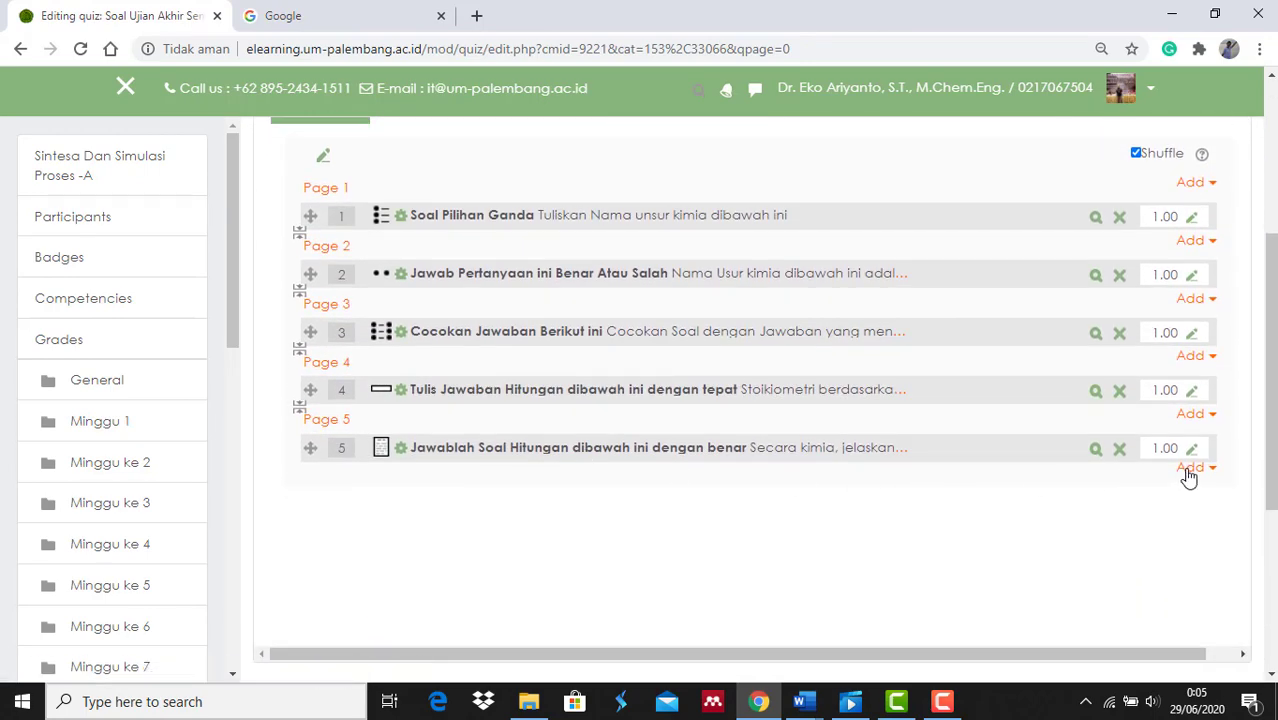
left_click(1189, 470)
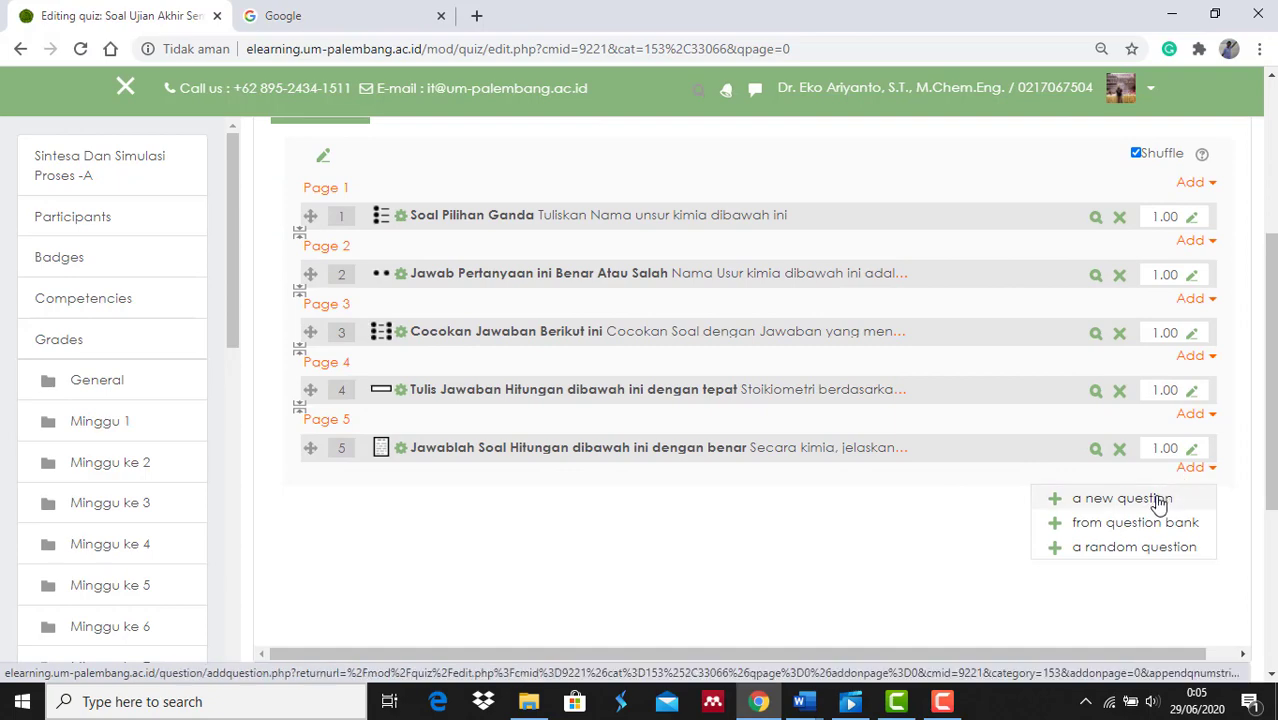
left_click(1160, 500)
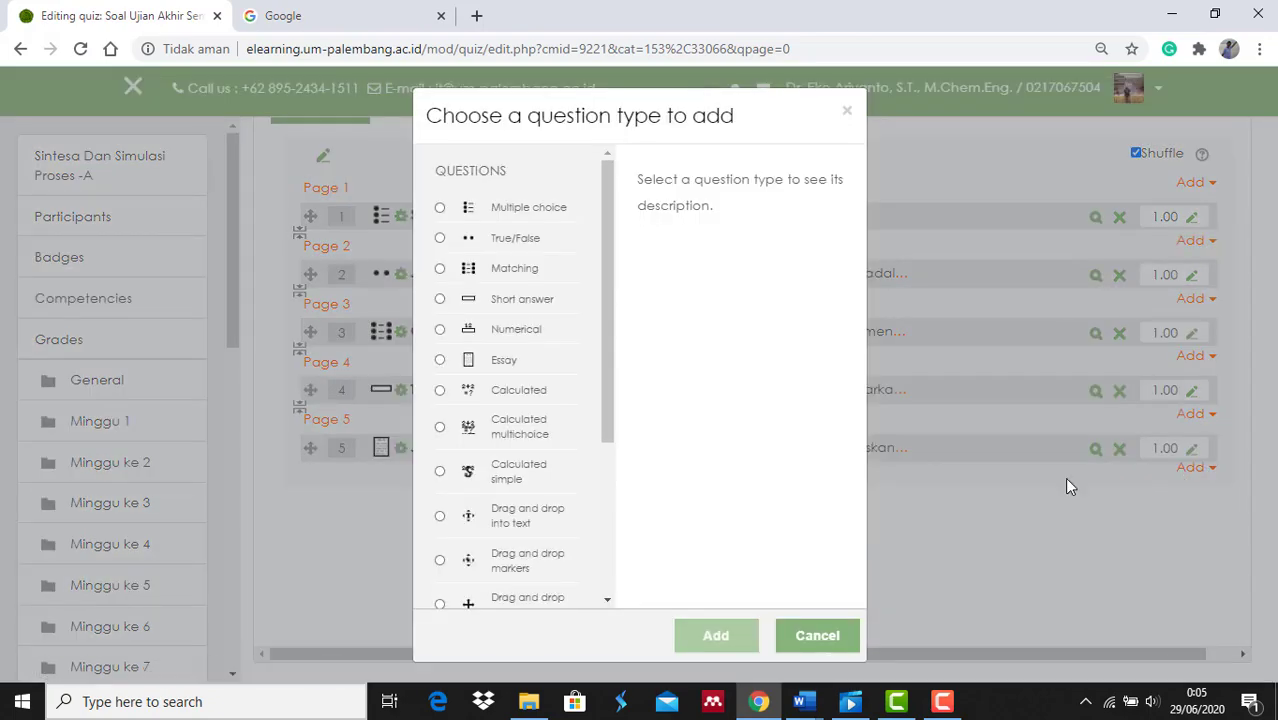
left_click(512, 366)
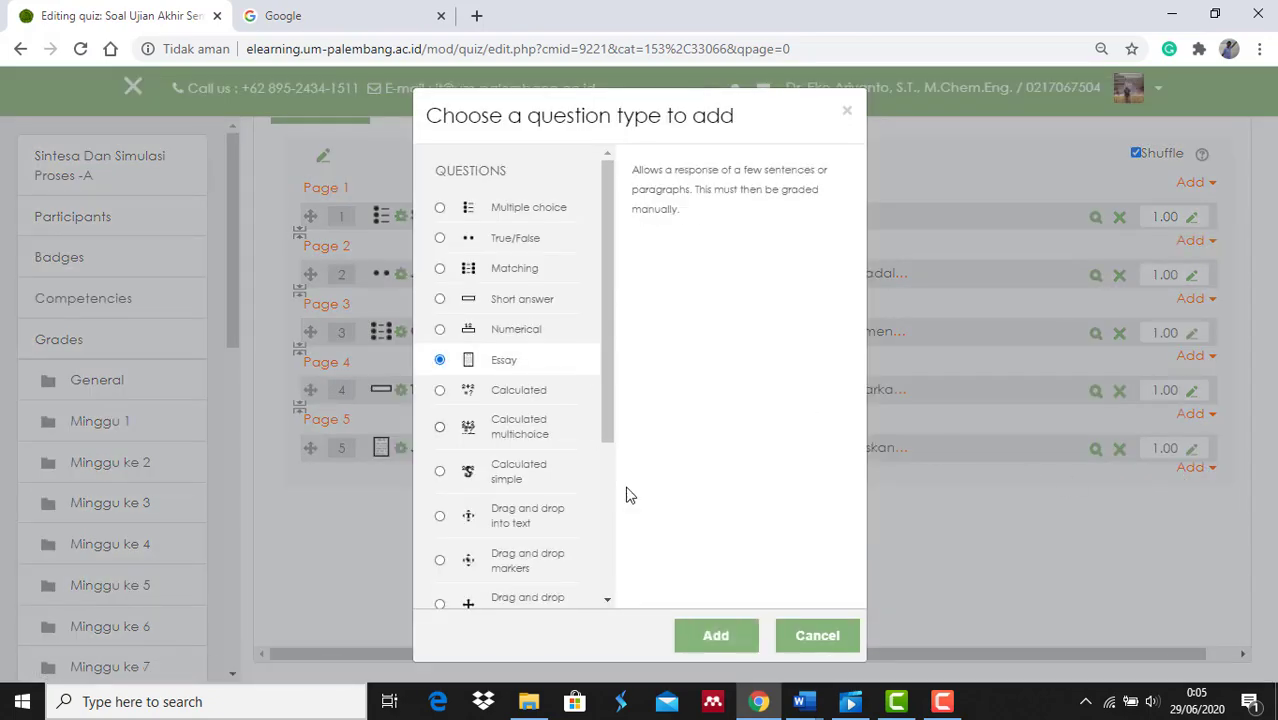
left_click(728, 638)
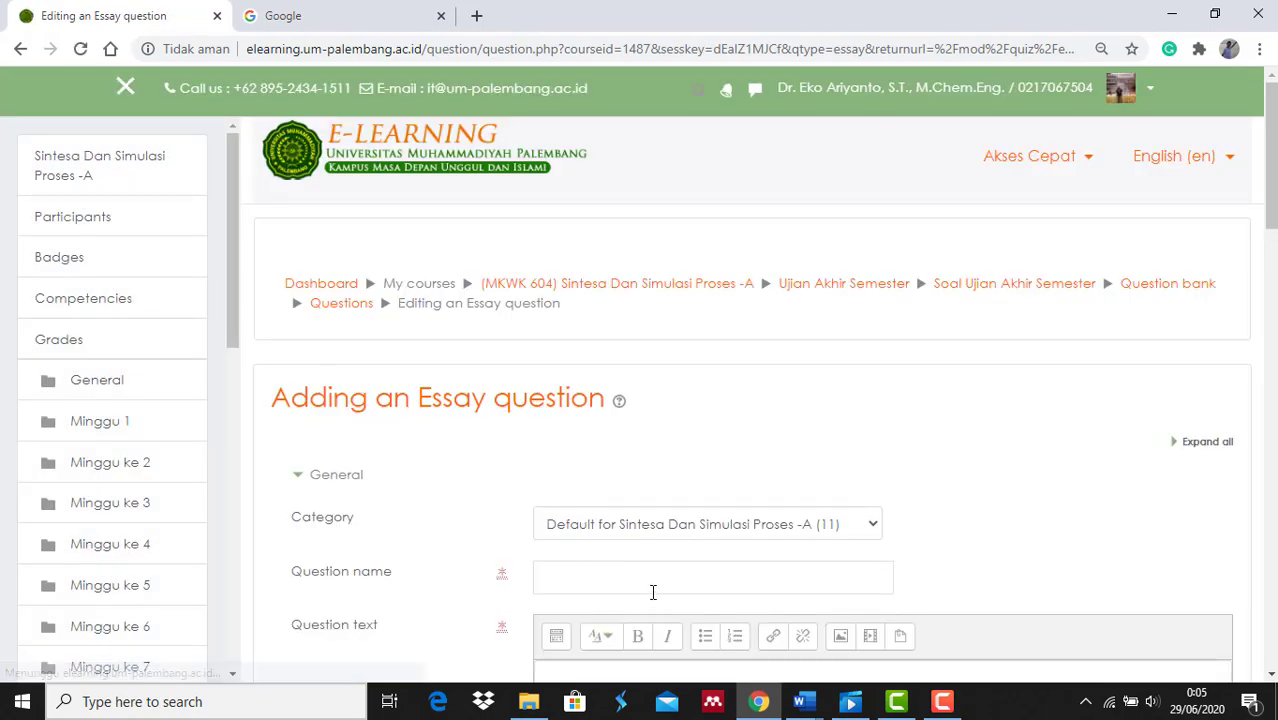
Step: Name the new essay question "Jawablah soal hitungan dibawah ini dengan tepat"
left_click(640, 576)
type("Jaw")
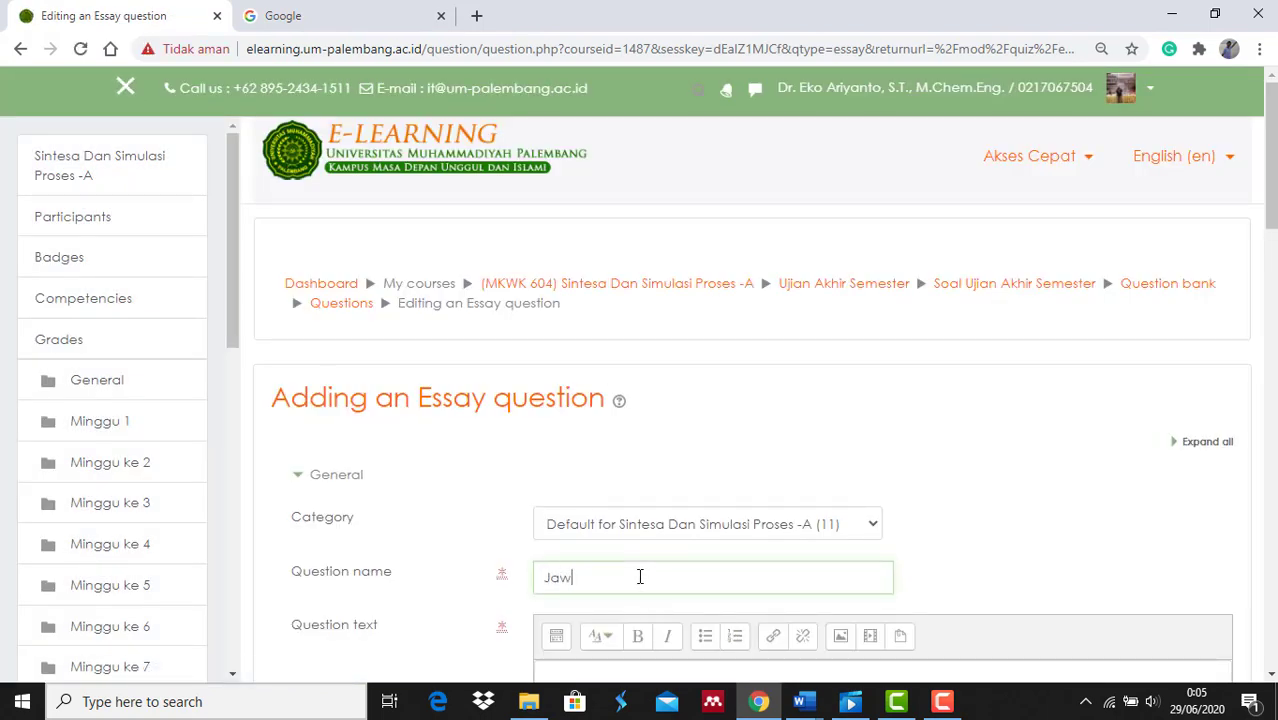
type("ablah soal")
type(" dengan tep")
key("BackSpace")
key("BackSpace")
key("BackSpace")
key("BackSpace")
key("BackSpace")
key("BackSpace")
key("BackSpace")
key("BackSpace")
key("BackSpace")
key("BackSpace")
key("BackSpace")
type("hitungan dibawa")
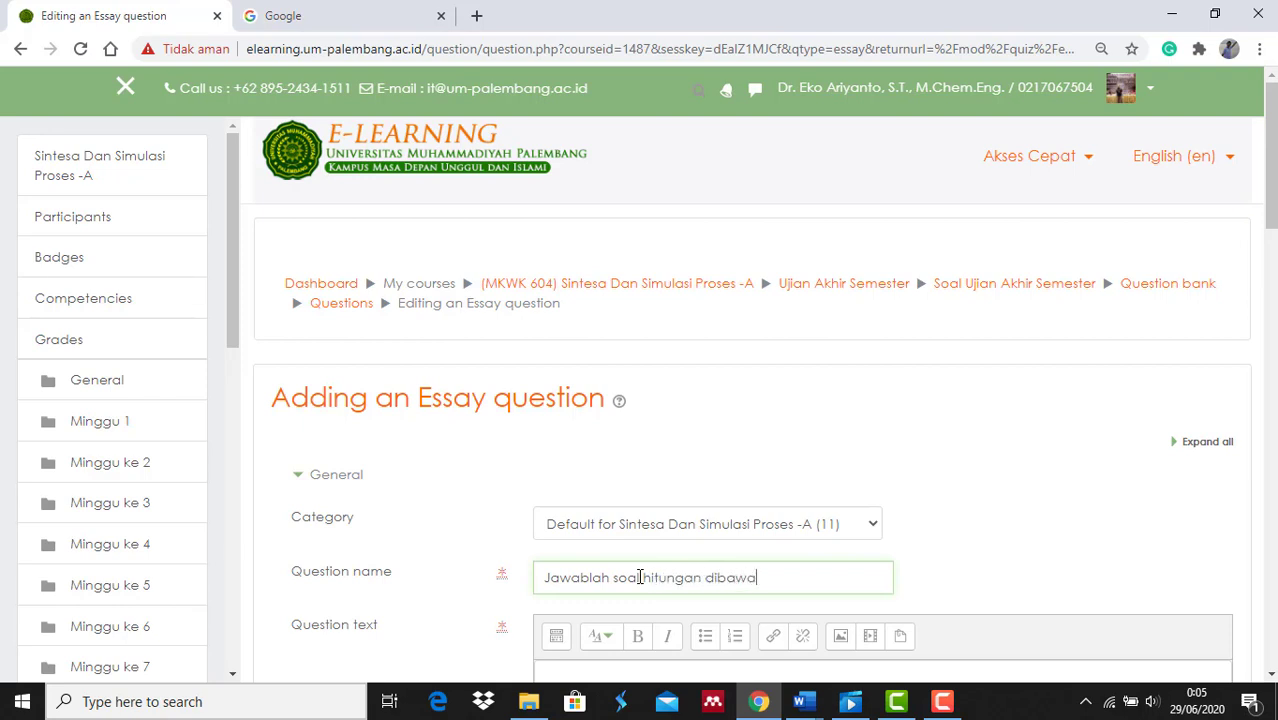
type("h ini dengan tepat")
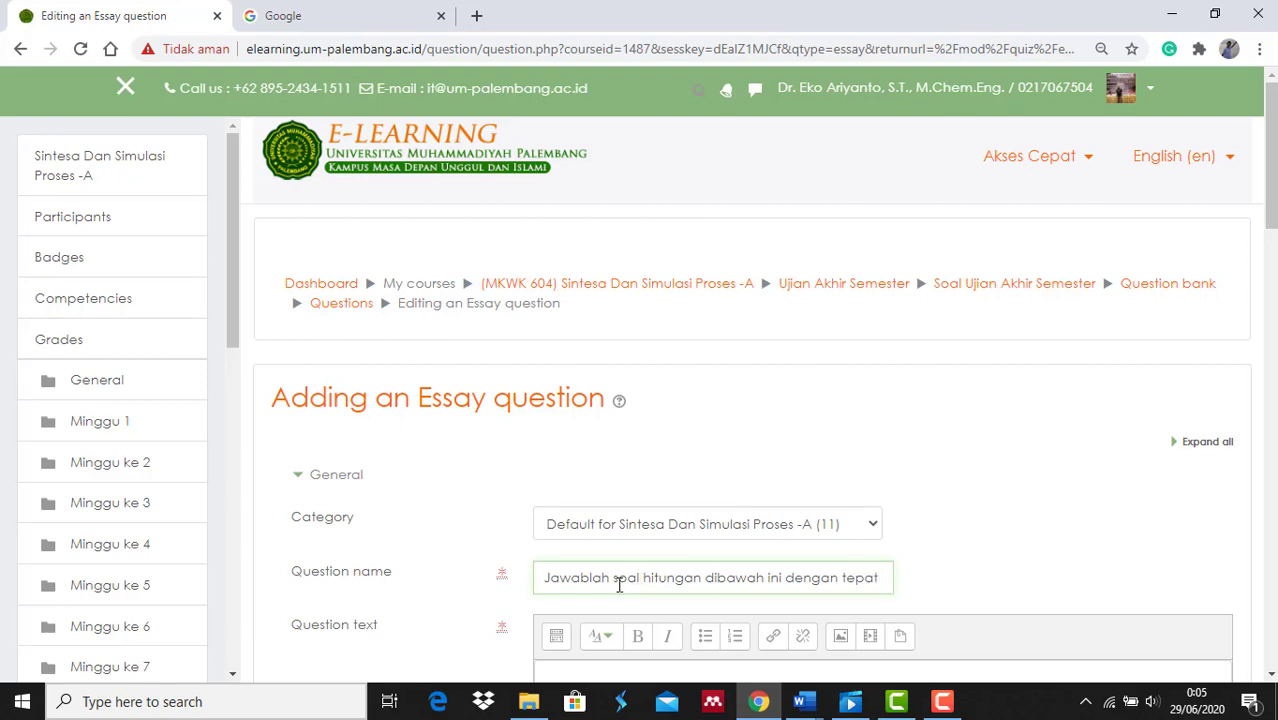
left_click(475, 597)
Step: Copy essay question 2 about Acrylonitrile from the Soal 1 Word document into the Moodle question text
scroll(475, 597, "down", 1)
scroll(475, 597, "down", 2)
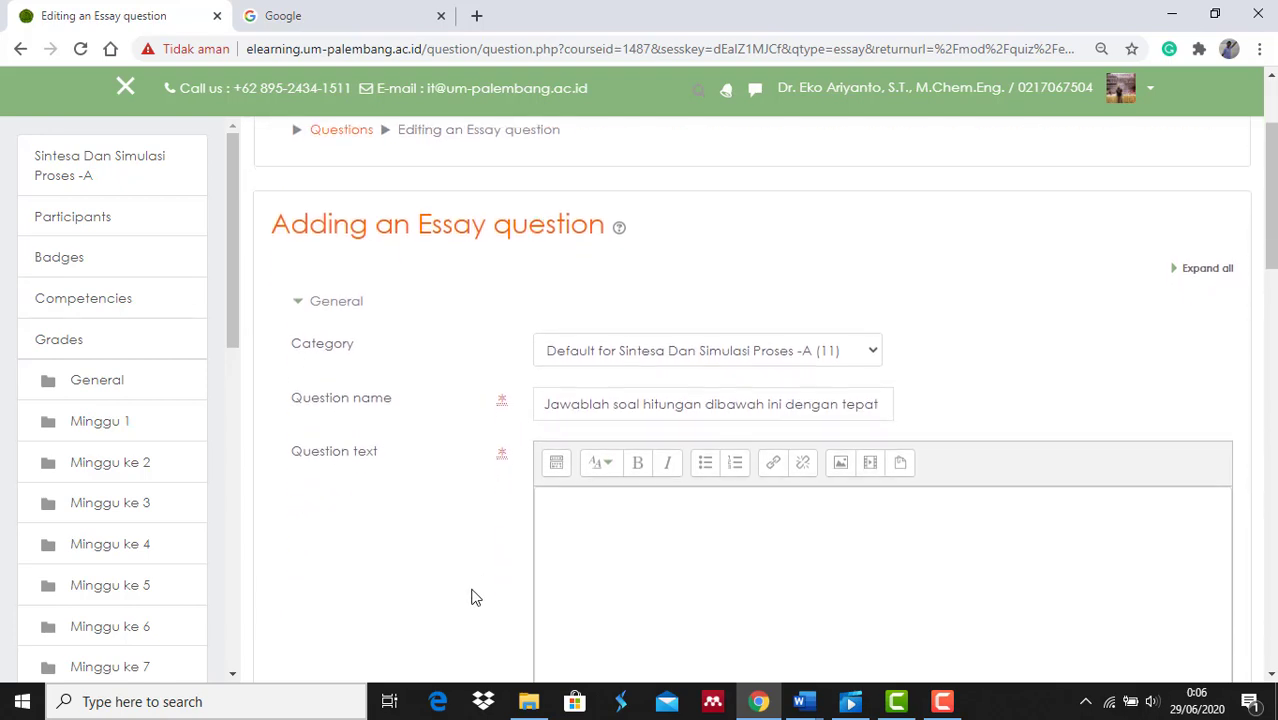
left_click(678, 463)
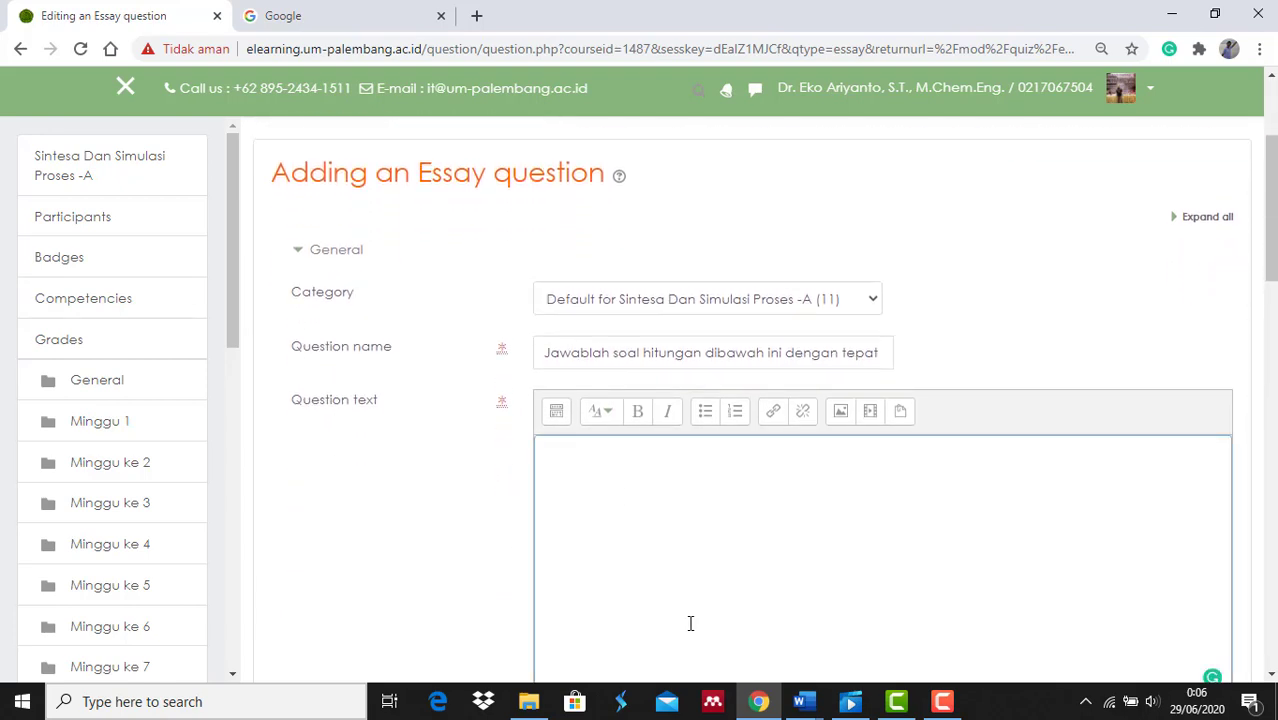
left_click(812, 704)
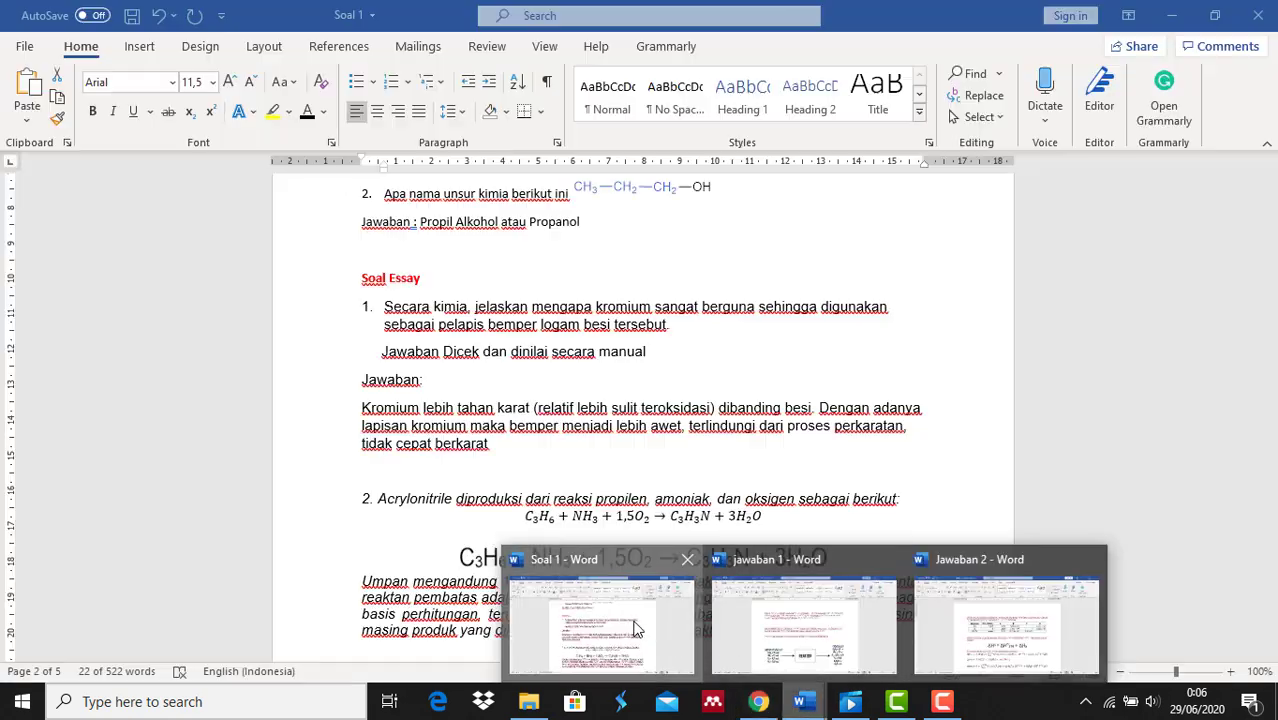
left_click(645, 622)
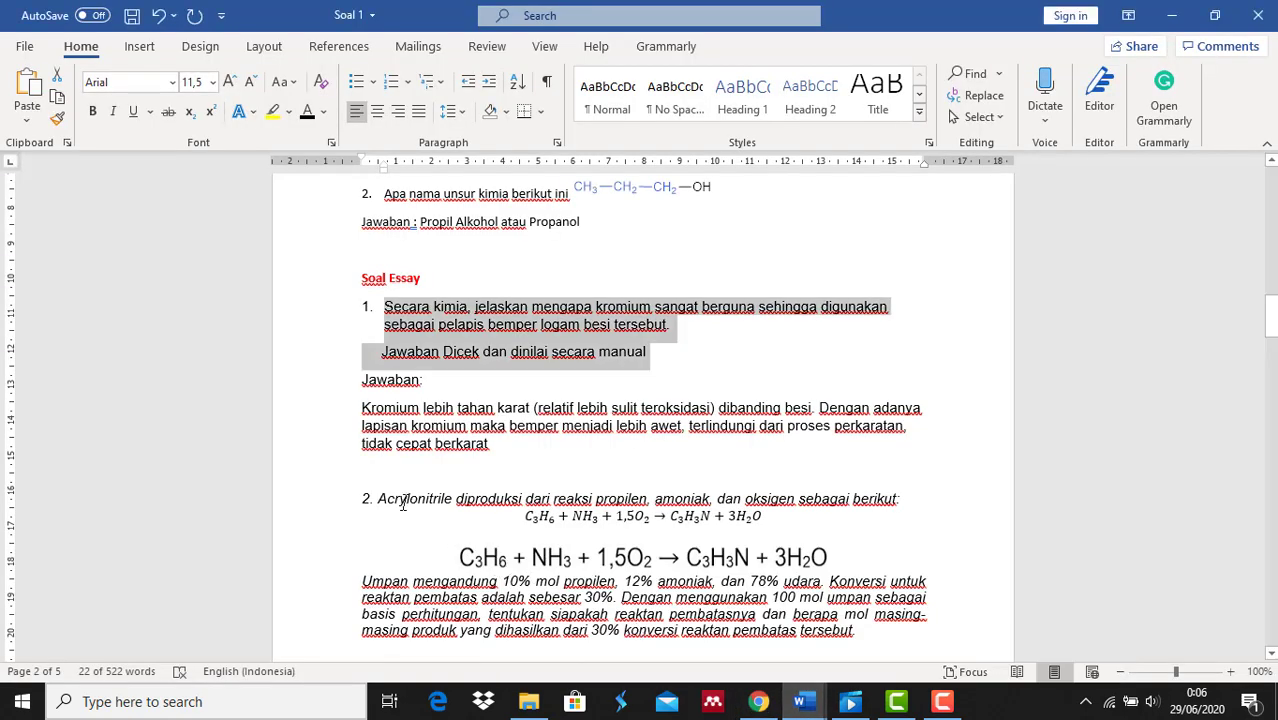
left_click_drag(382, 490, 858, 630)
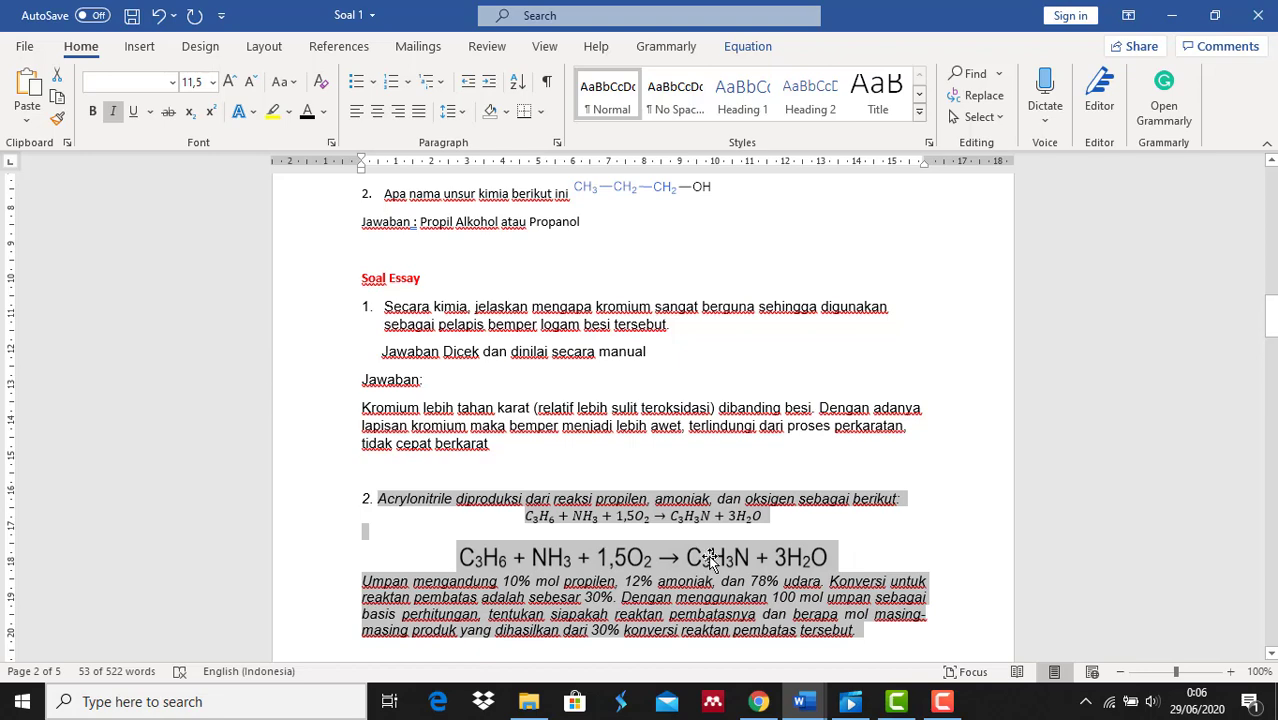
left_click(768, 706)
left_click(562, 486)
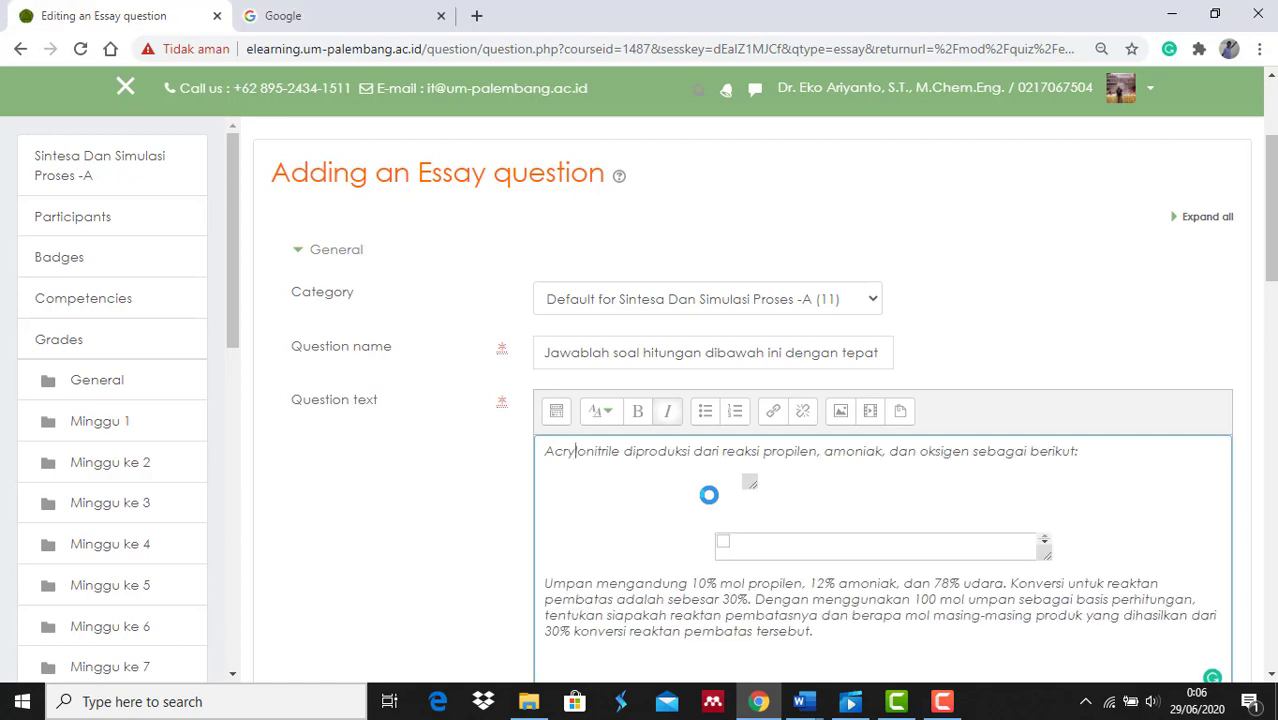
Step: Remove the broken equation placeholders from the question text, leaving an empty line between its two paragraphs
left_click(840, 556)
key("Delete")
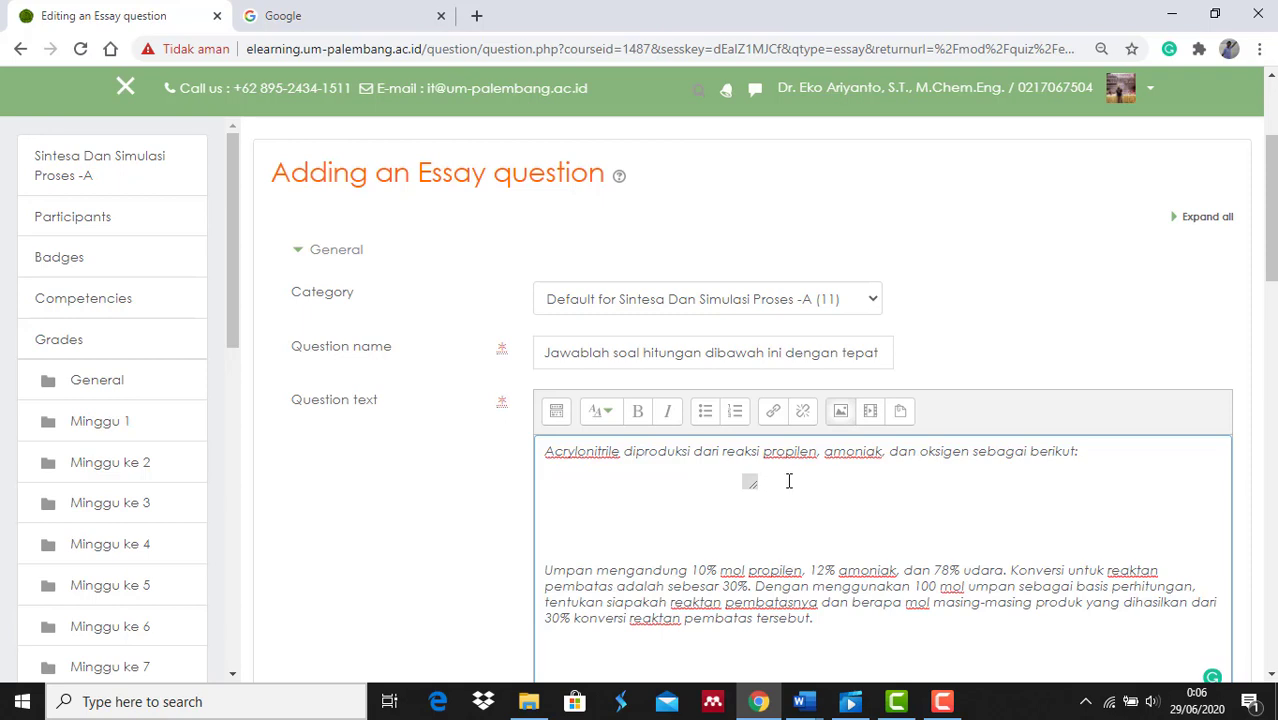
key("BackSpace")
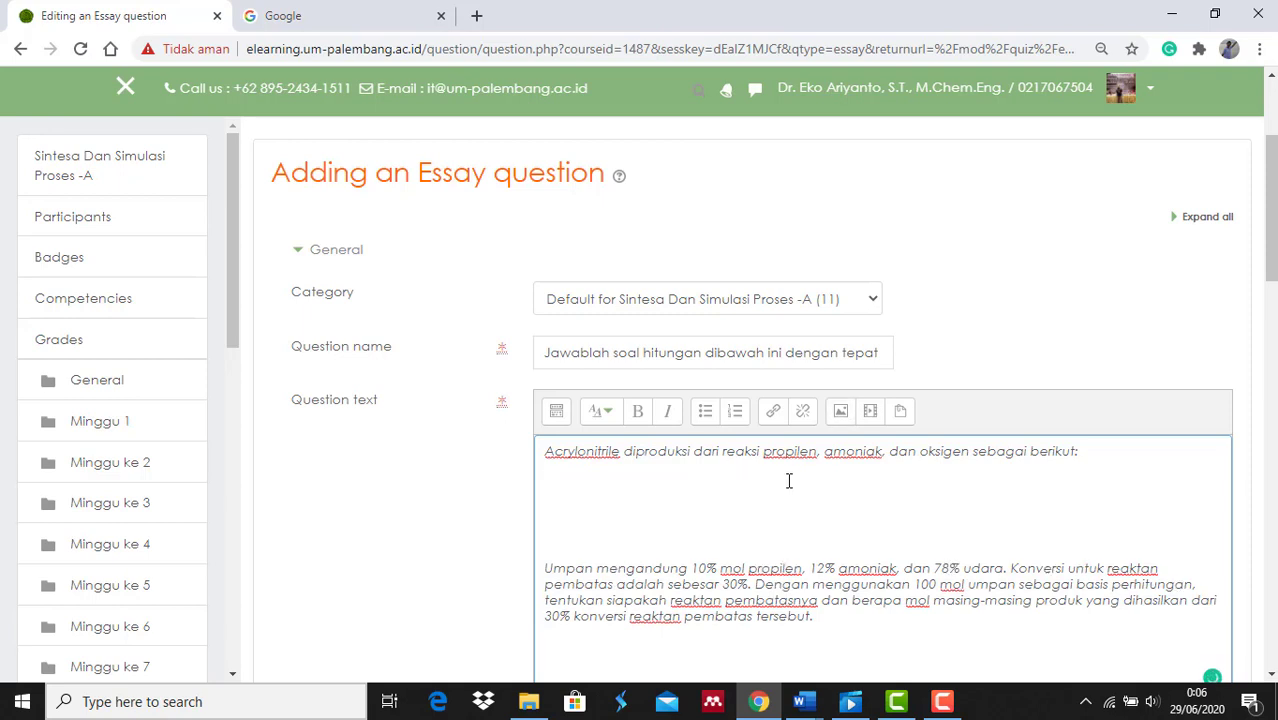
key("Delete")
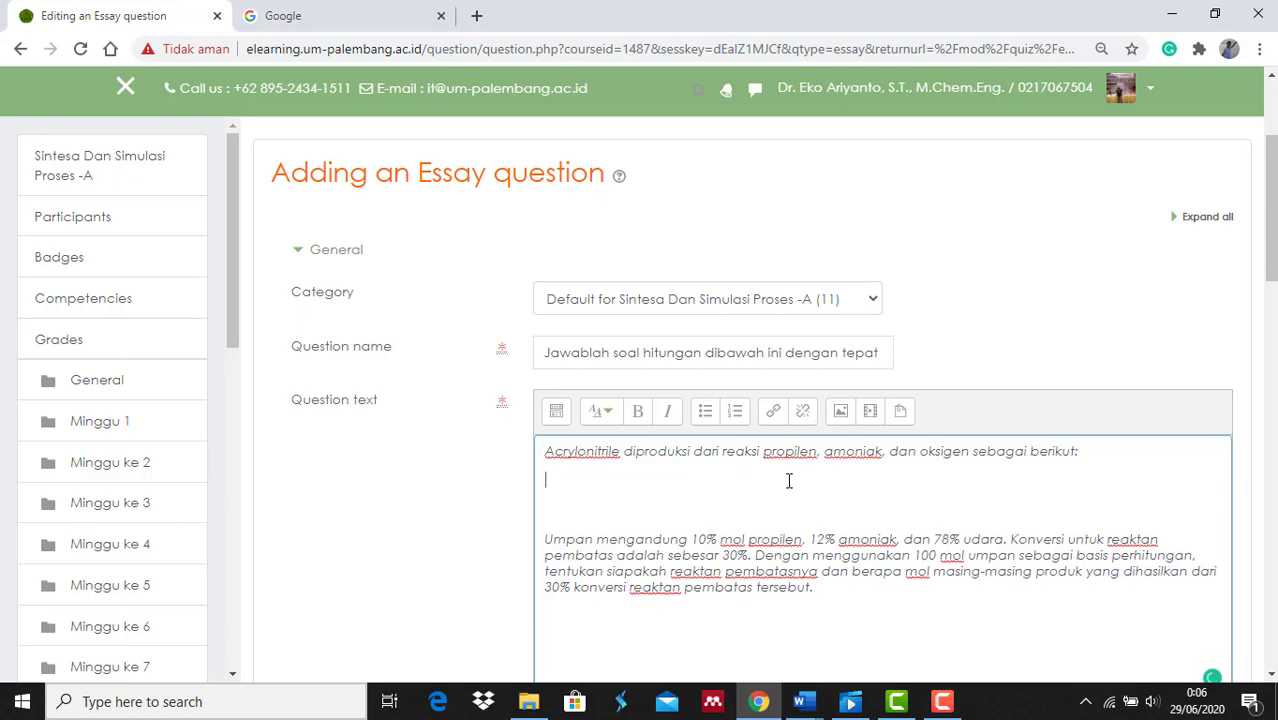
key("Delete")
key("Delete")
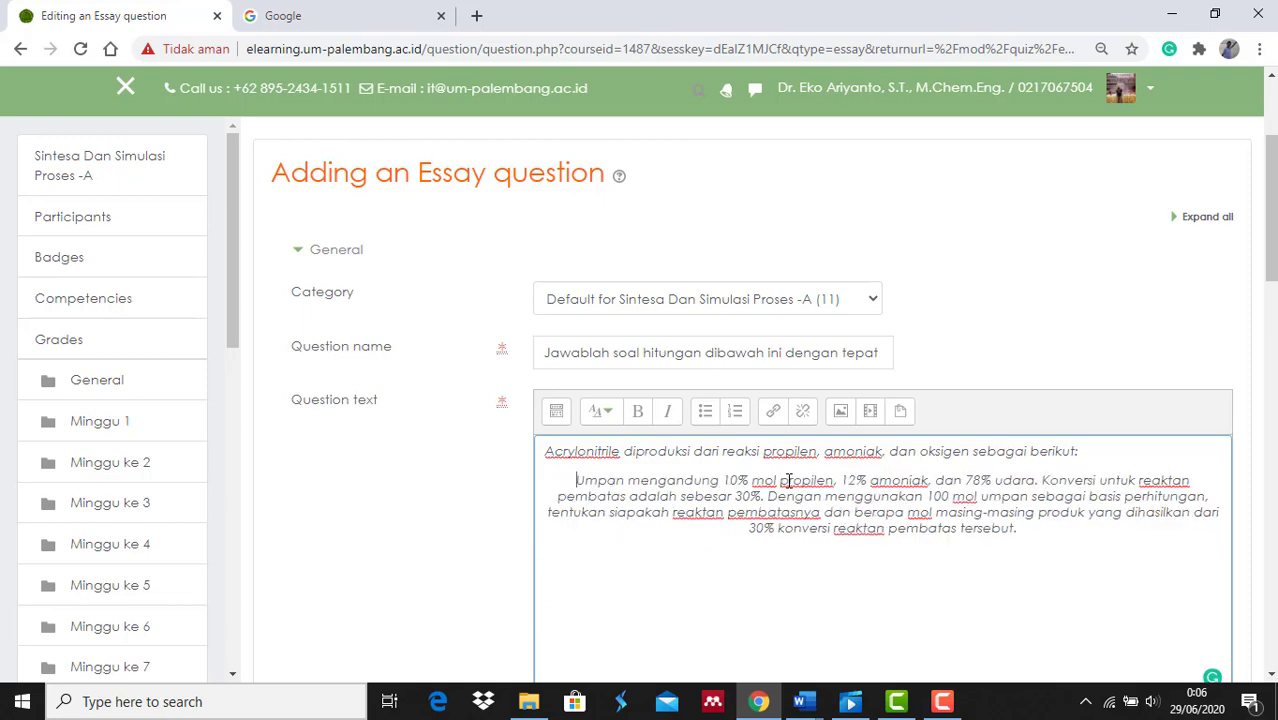
key("BackSpace")
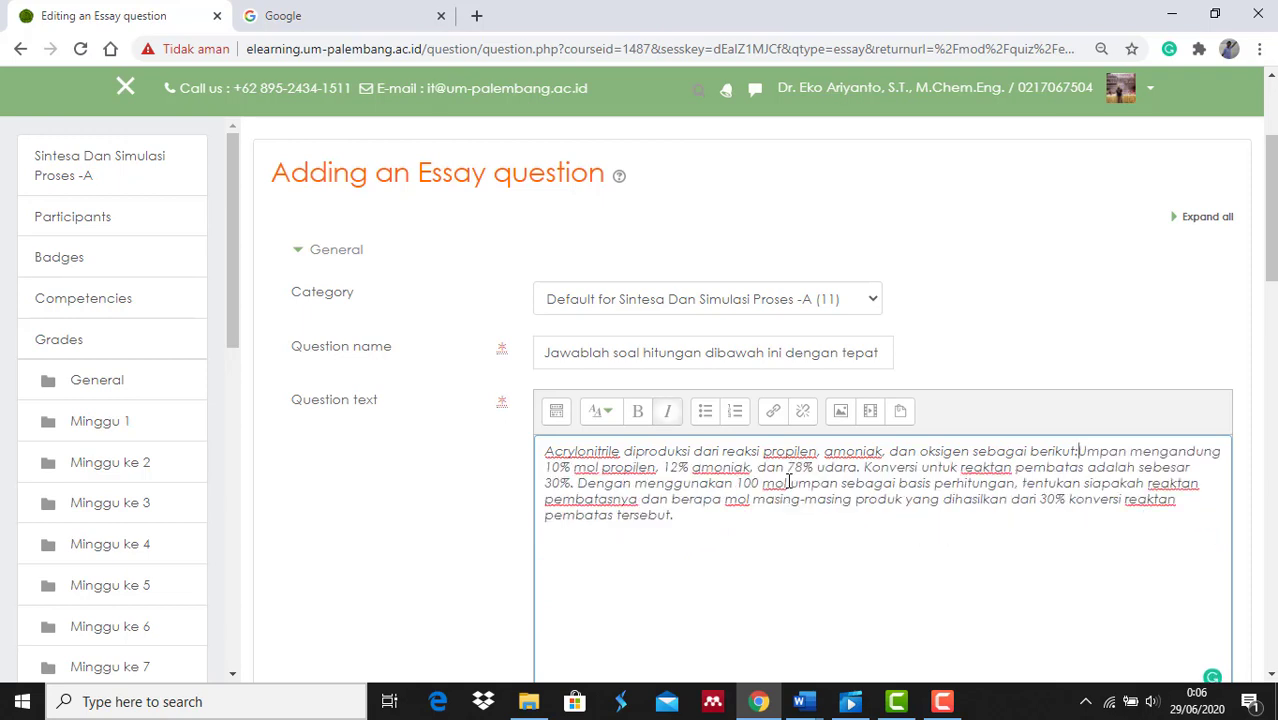
key("Return")
key("Return")
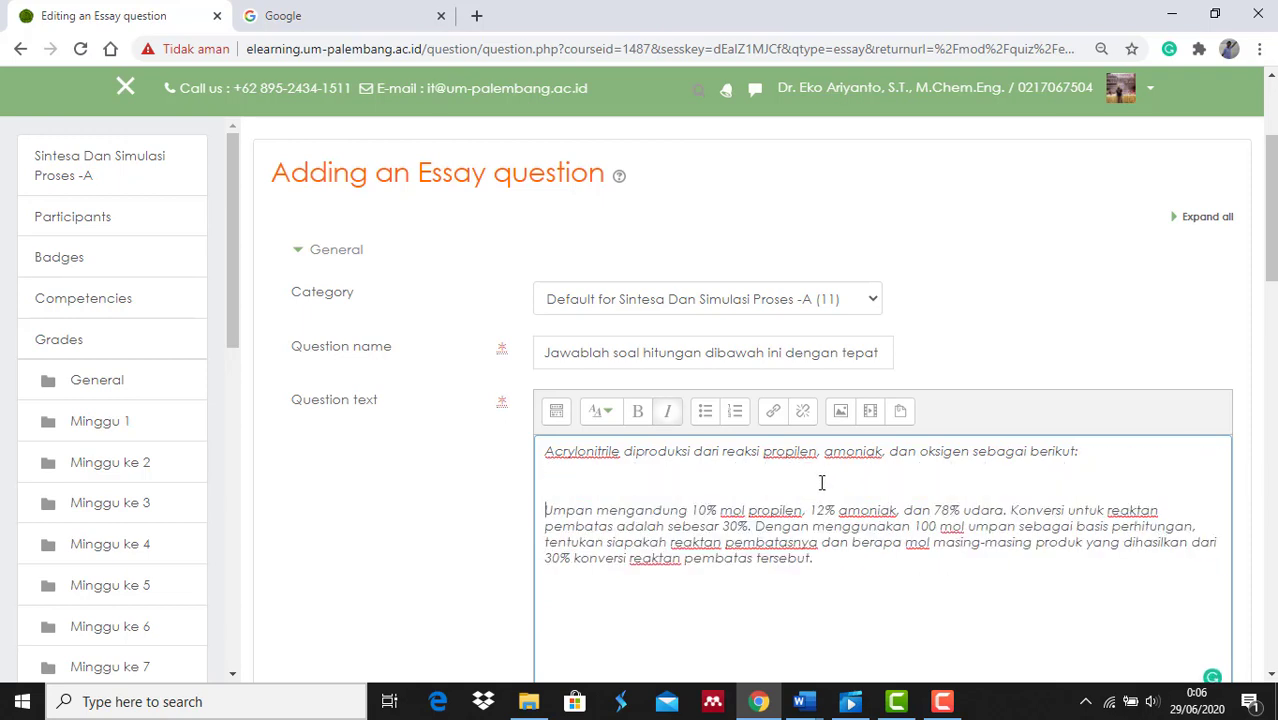
Step: Copy the large reaction equation picture from the Soal 1 Word document and paste it between the two question text paragraphs in Moodle
left_click(799, 701)
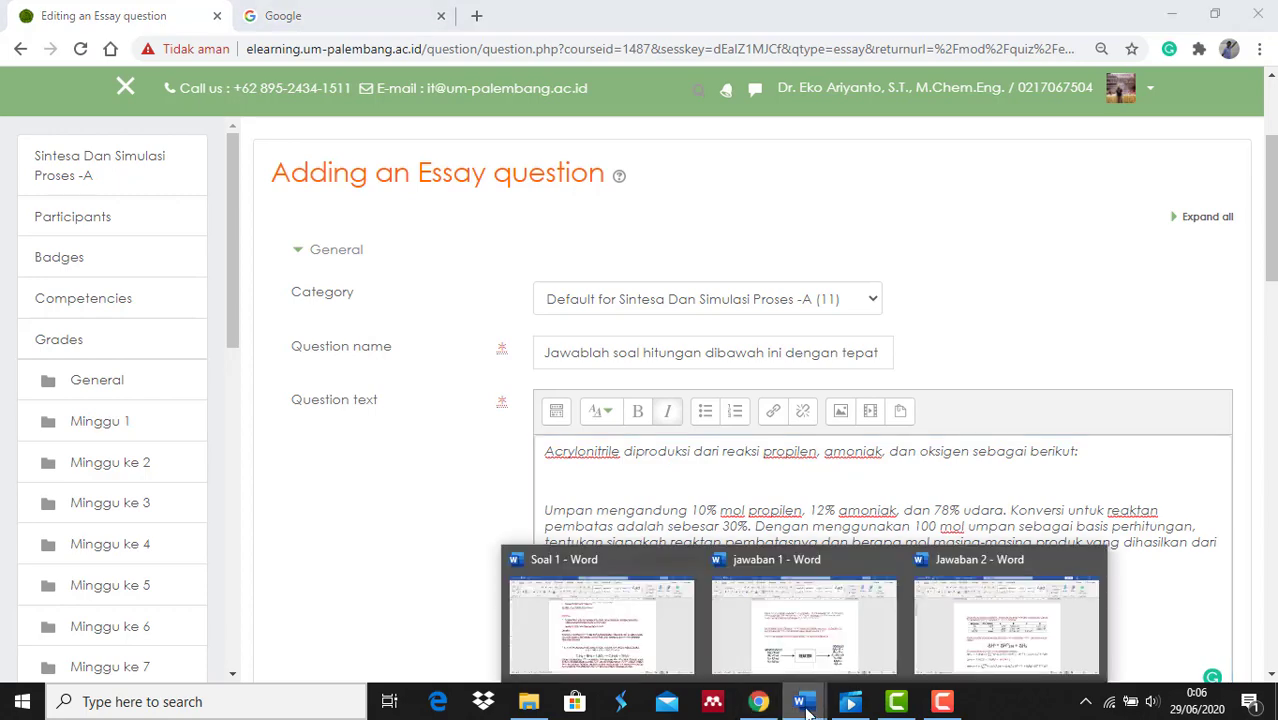
left_click(656, 642)
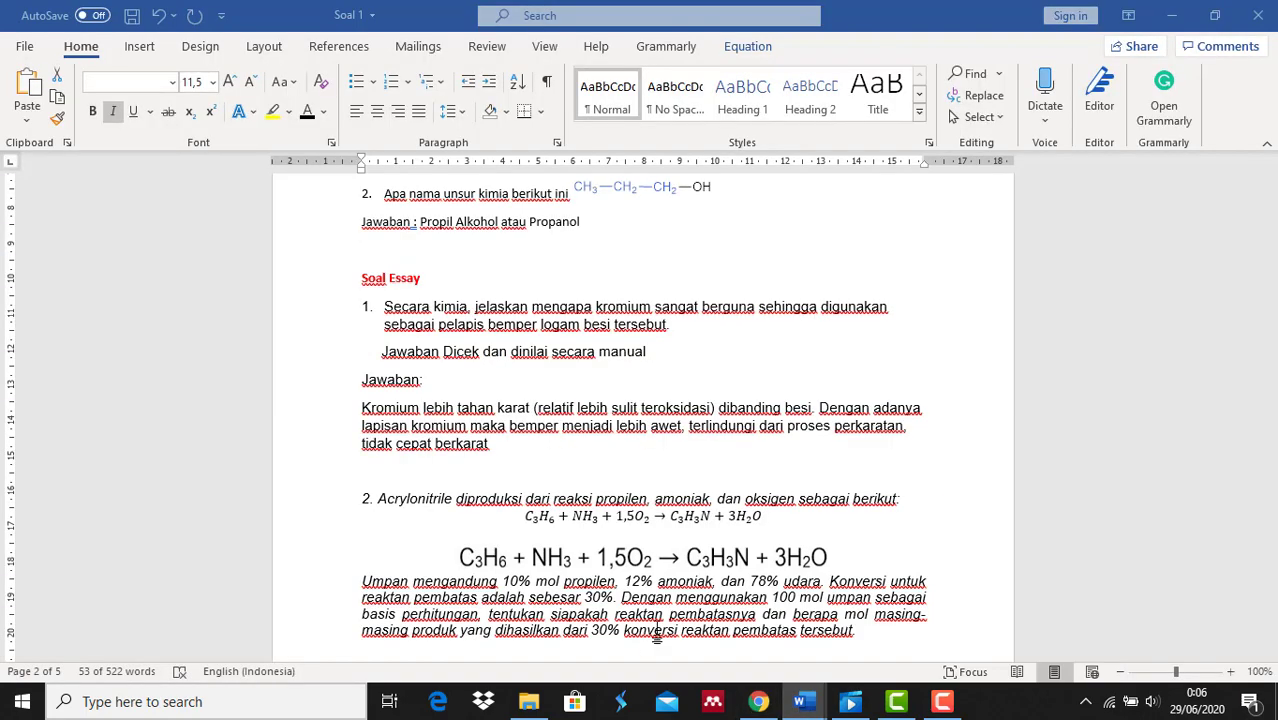
left_click(645, 562)
right_click(645, 562)
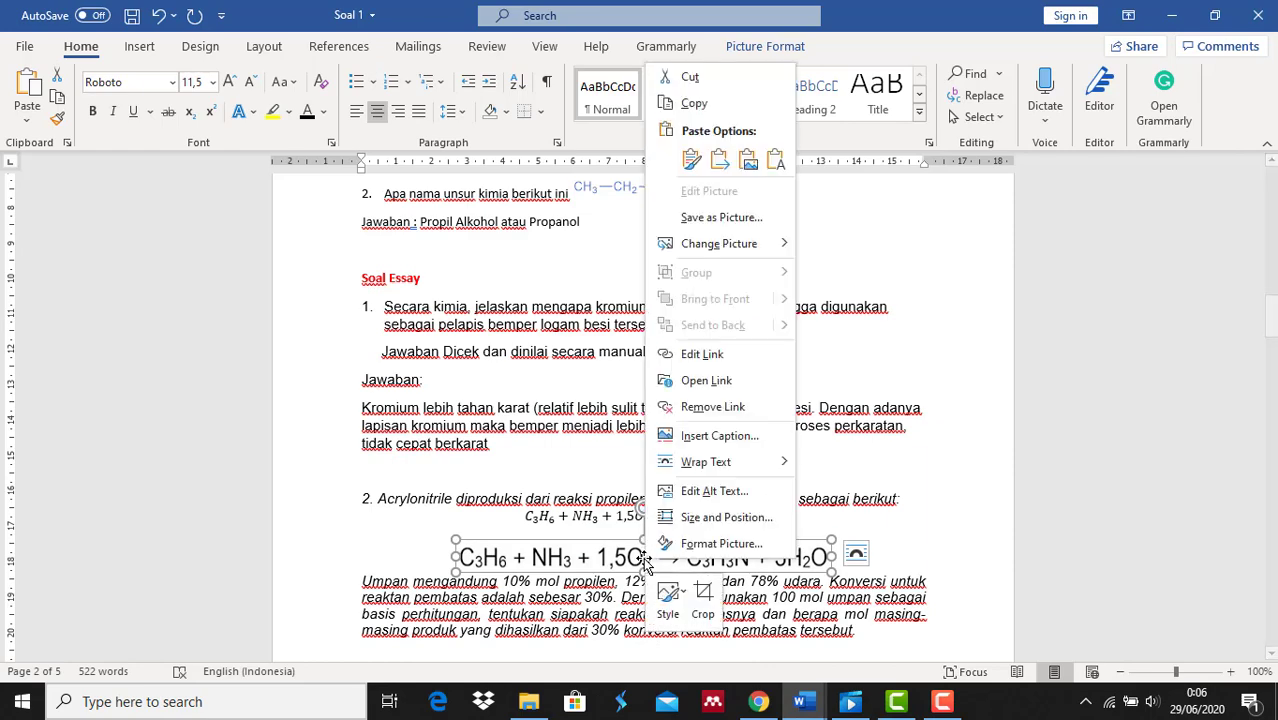
left_click(697, 112)
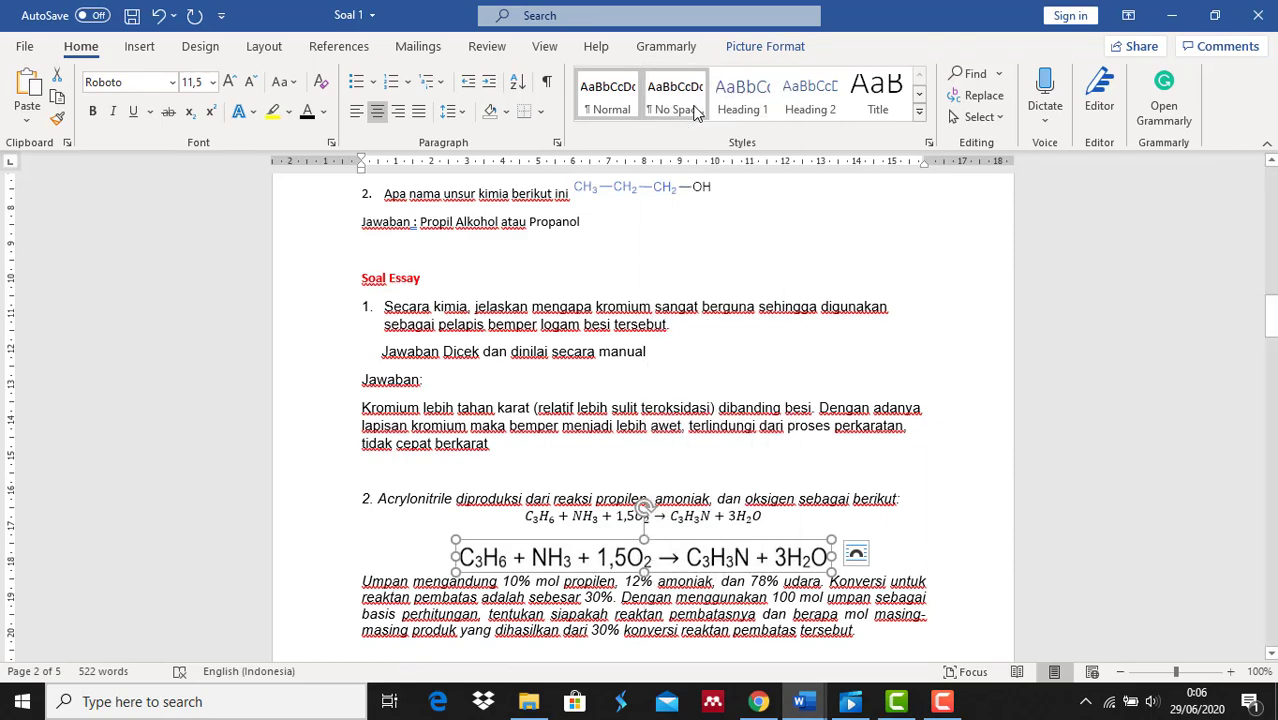
left_click(758, 701)
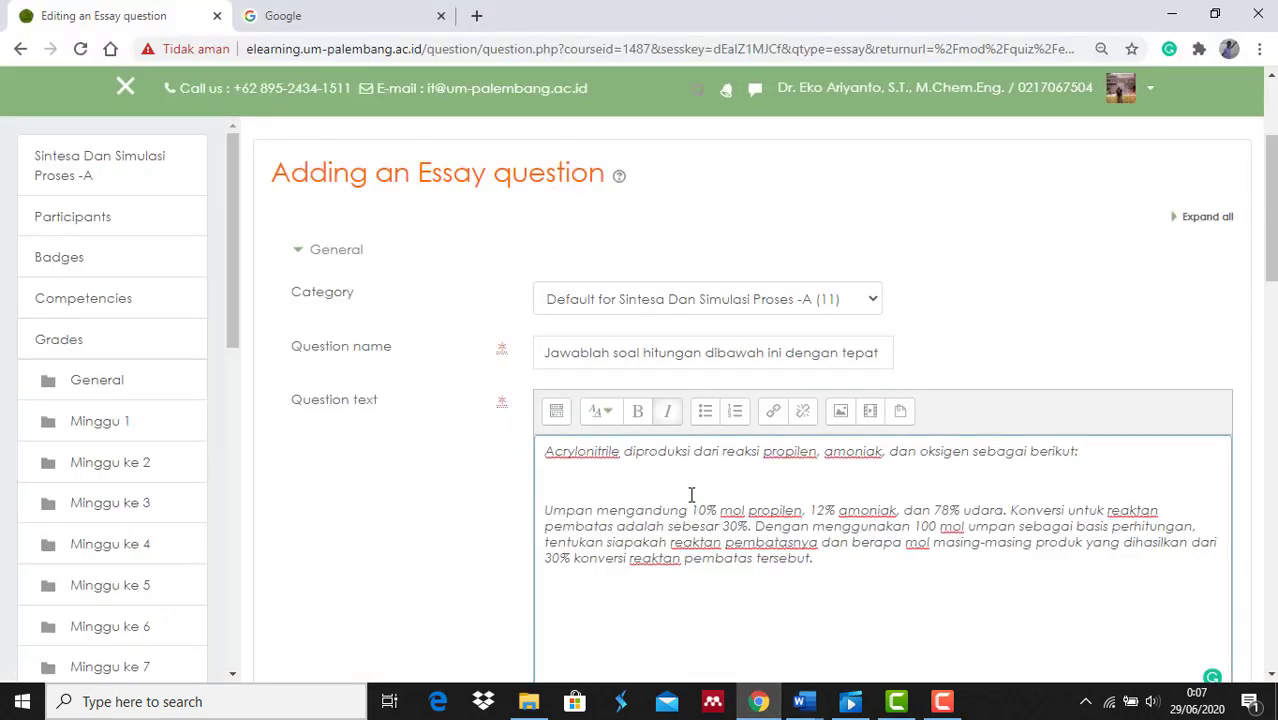
key("ctrl+v")
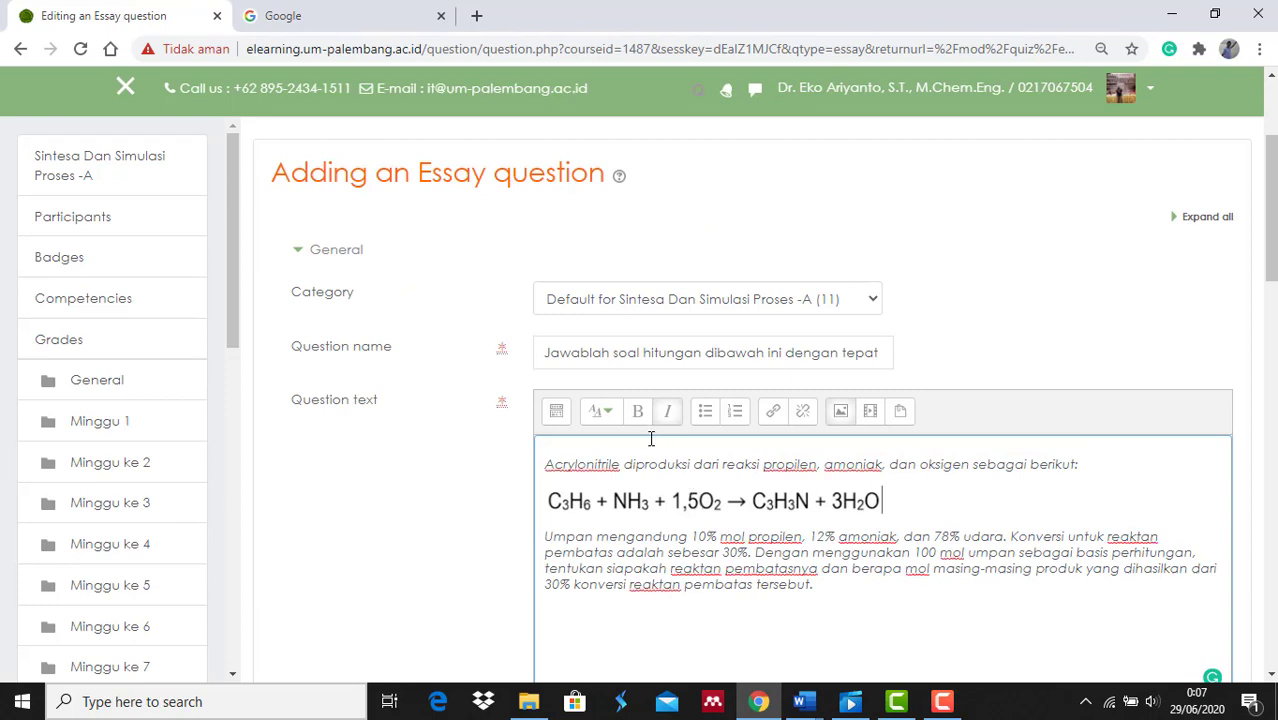
left_click(651, 448)
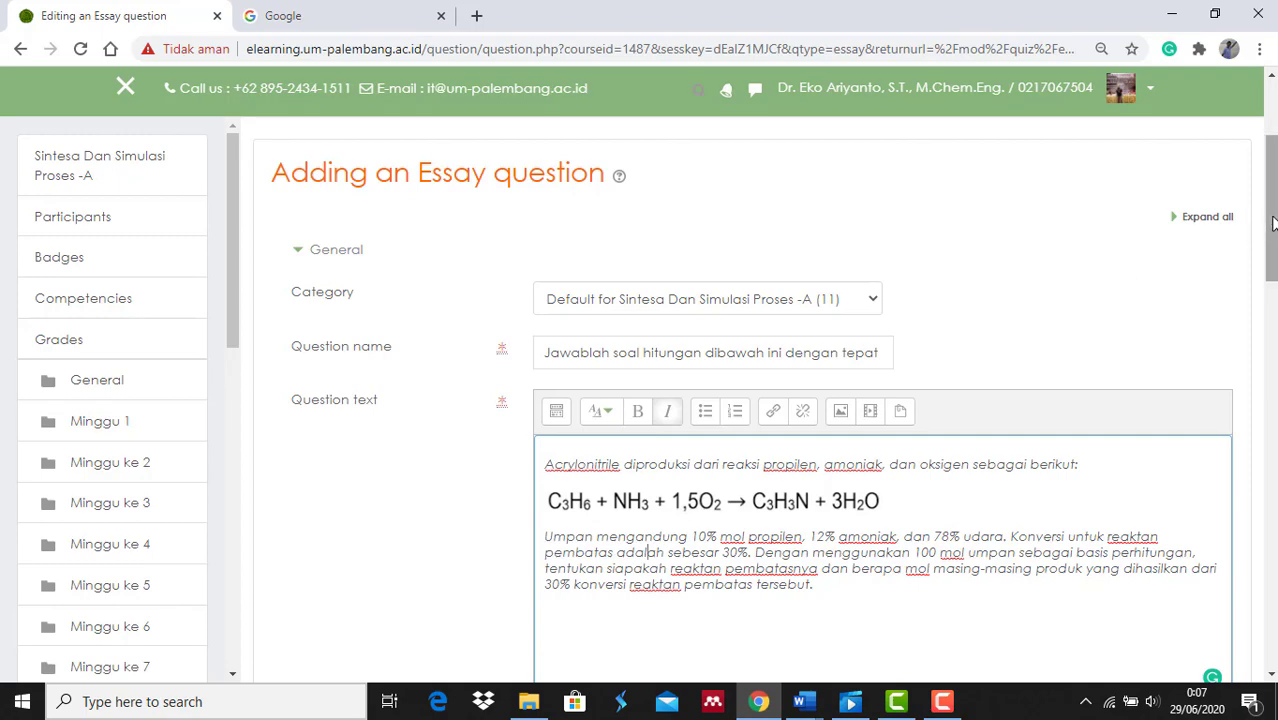
Step: Set Allow attachments to 1 in the essay question's response options
left_click_drag(1273, 222, 1274, 383)
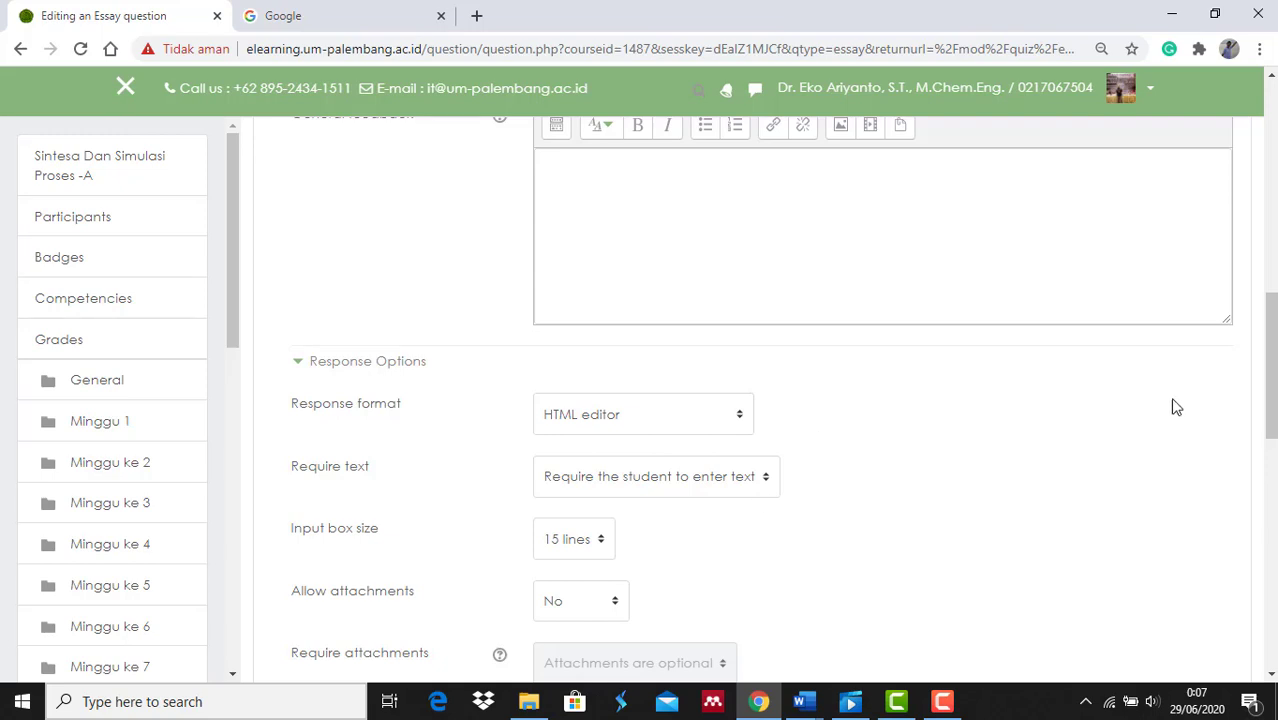
left_click_drag(1273, 394, 1273, 427)
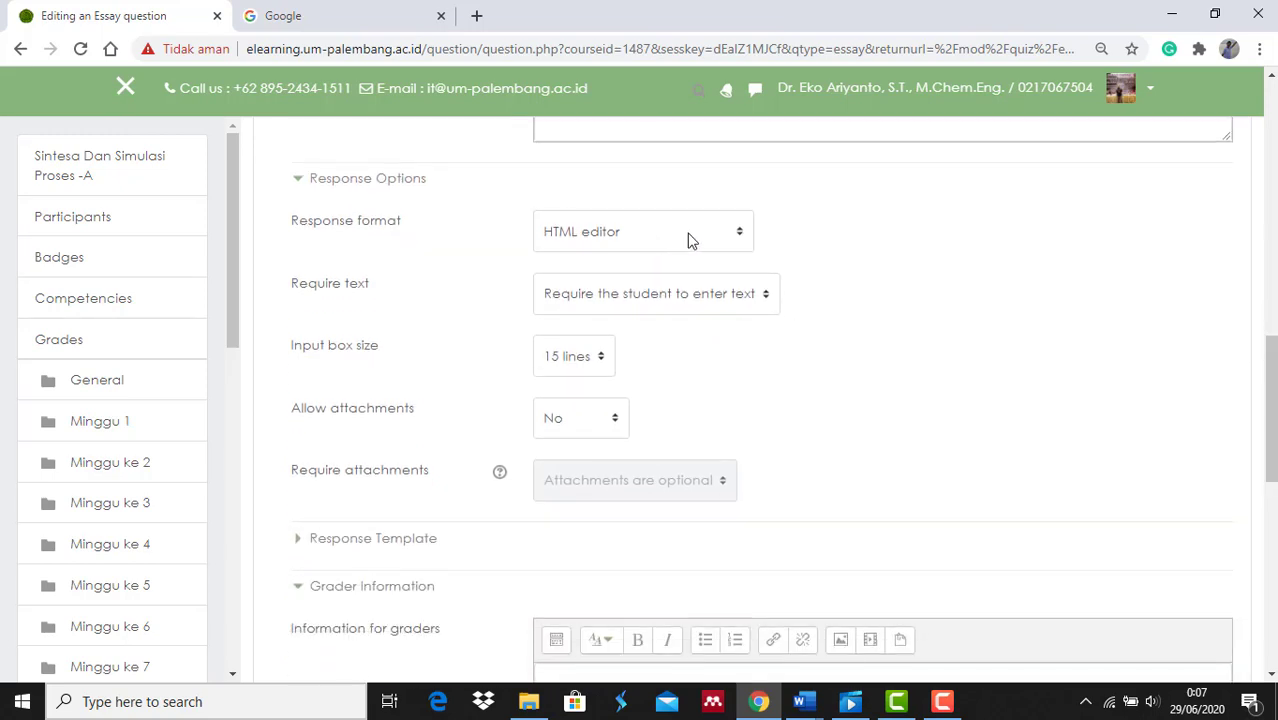
left_click(621, 428)
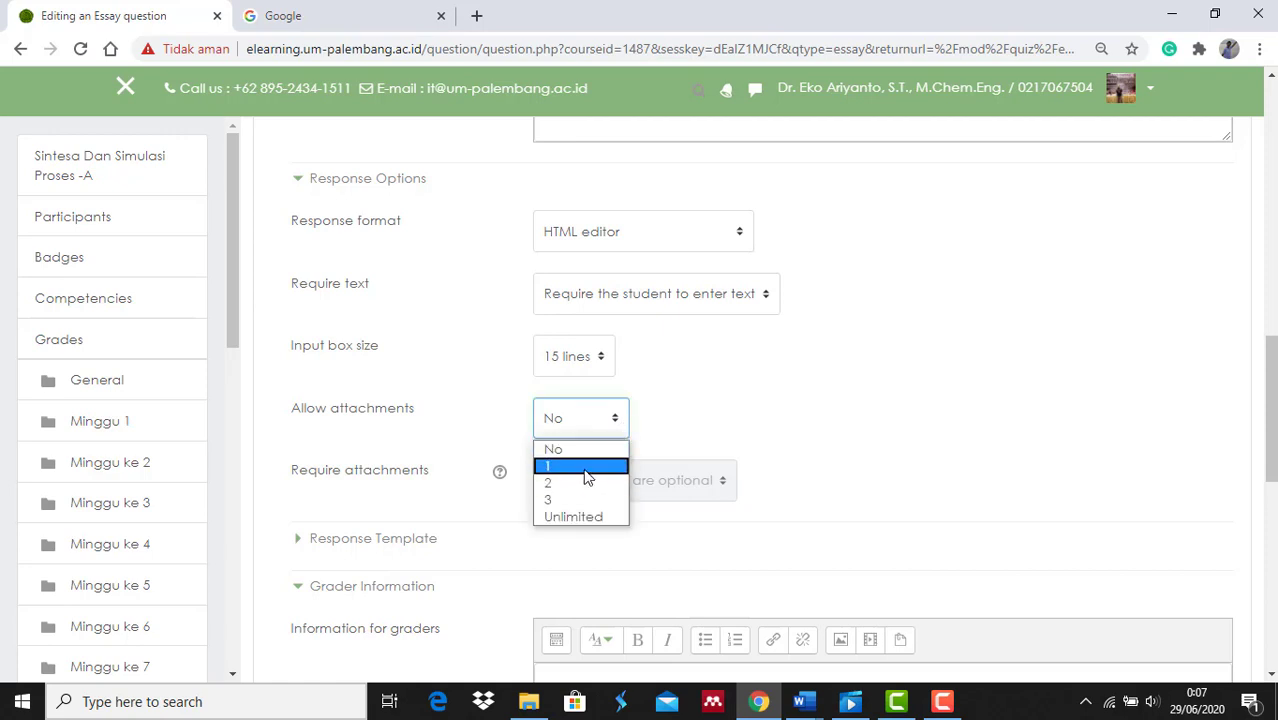
left_click(587, 467)
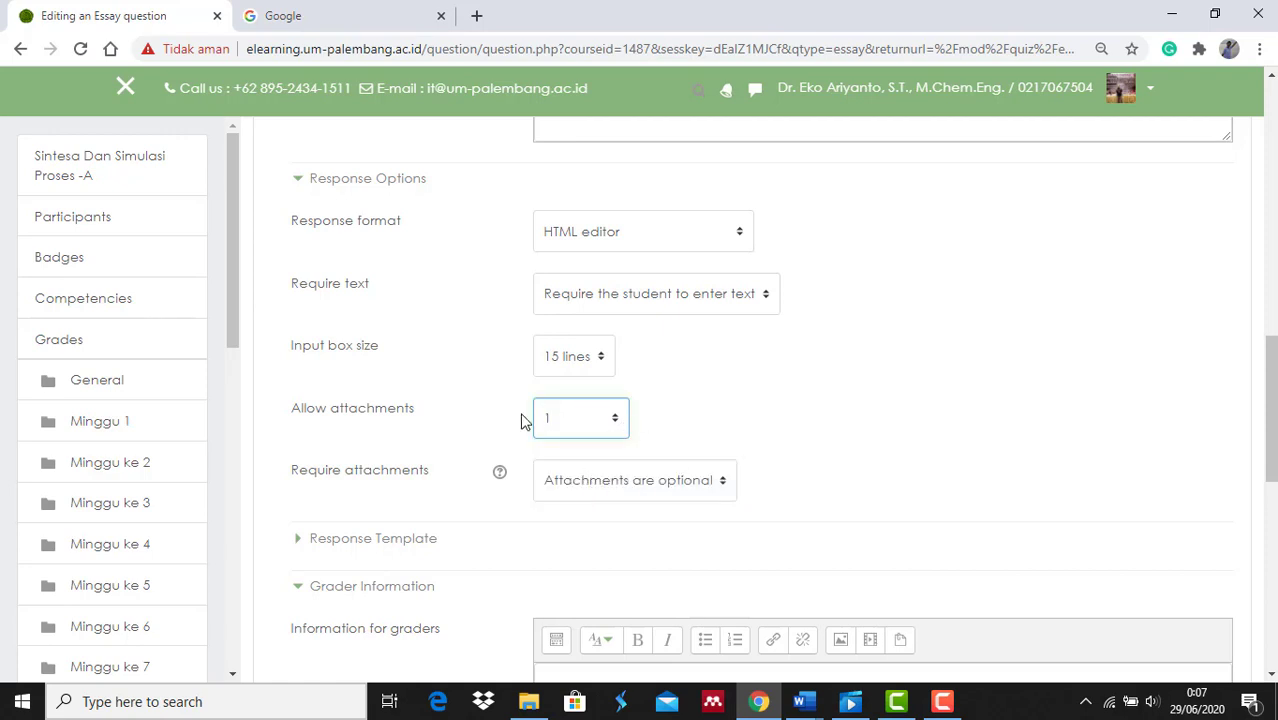
left_click(791, 405)
scroll(791, 405, "down", 1)
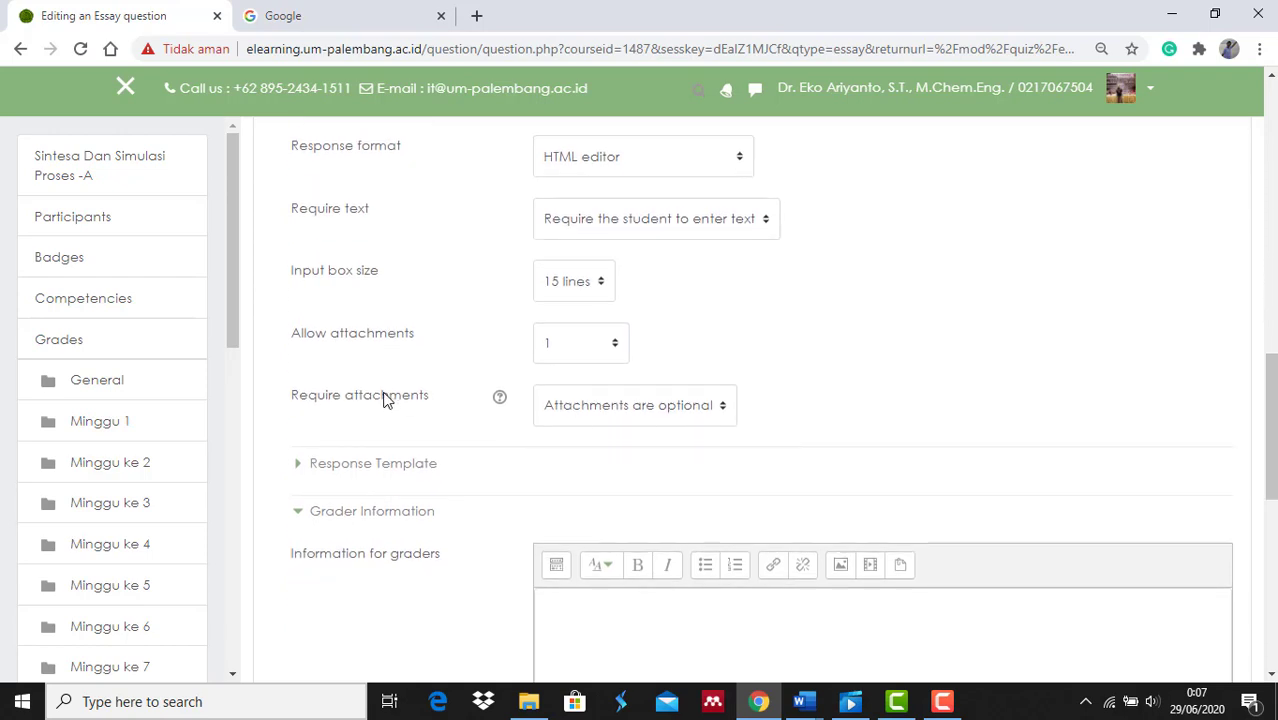
Step: Set Require attachments to 1 in the response options and save the essay question while keeping it open for editing
left_click(723, 410)
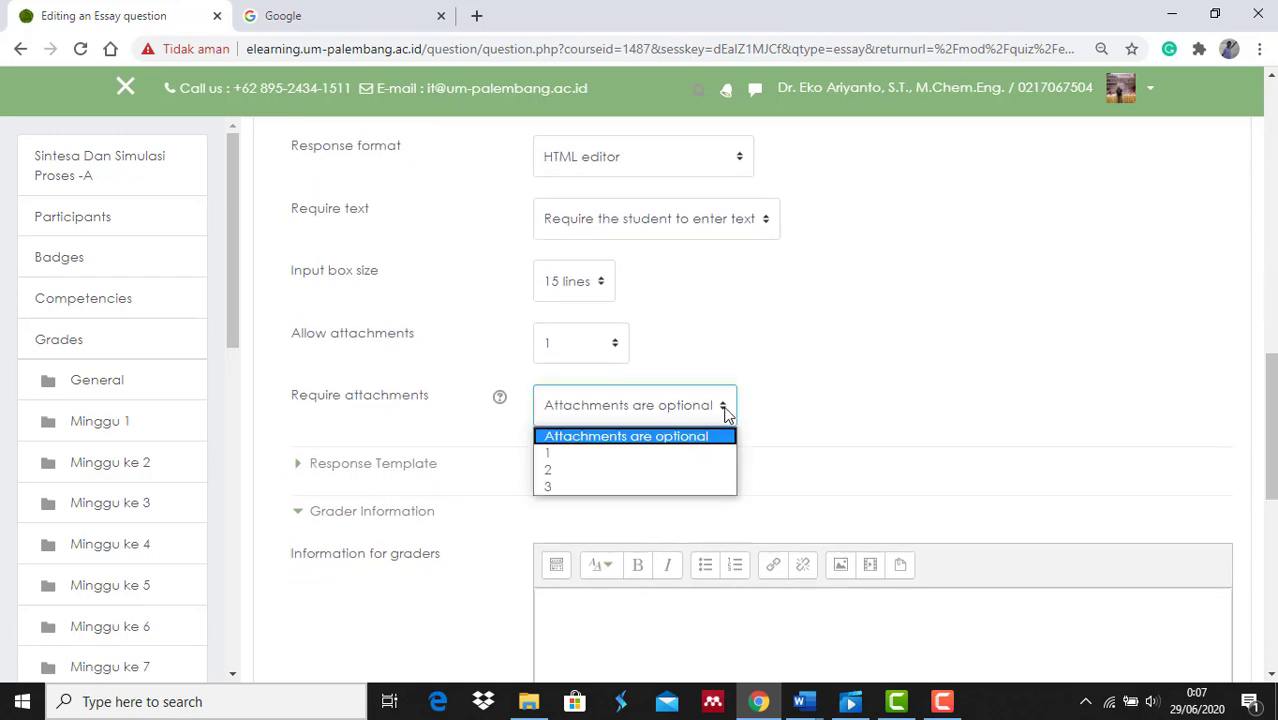
left_click(678, 455)
left_click(801, 400)
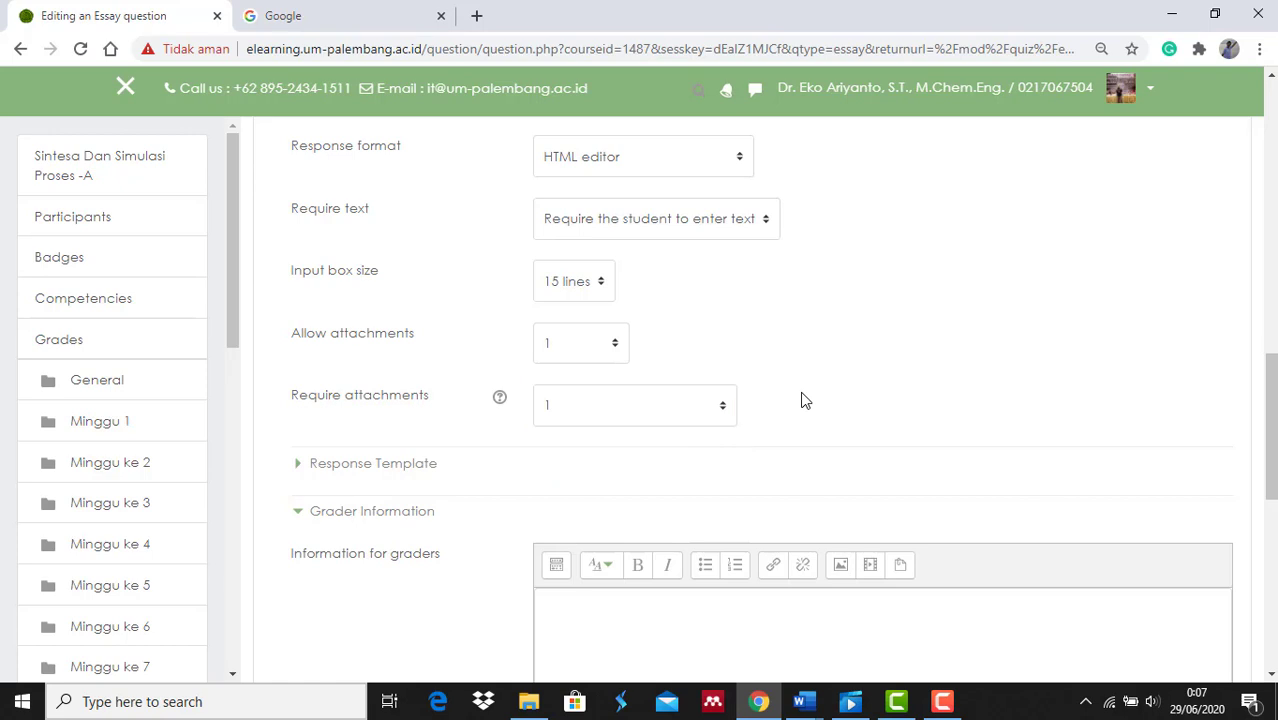
scroll(801, 400, "down", 6)
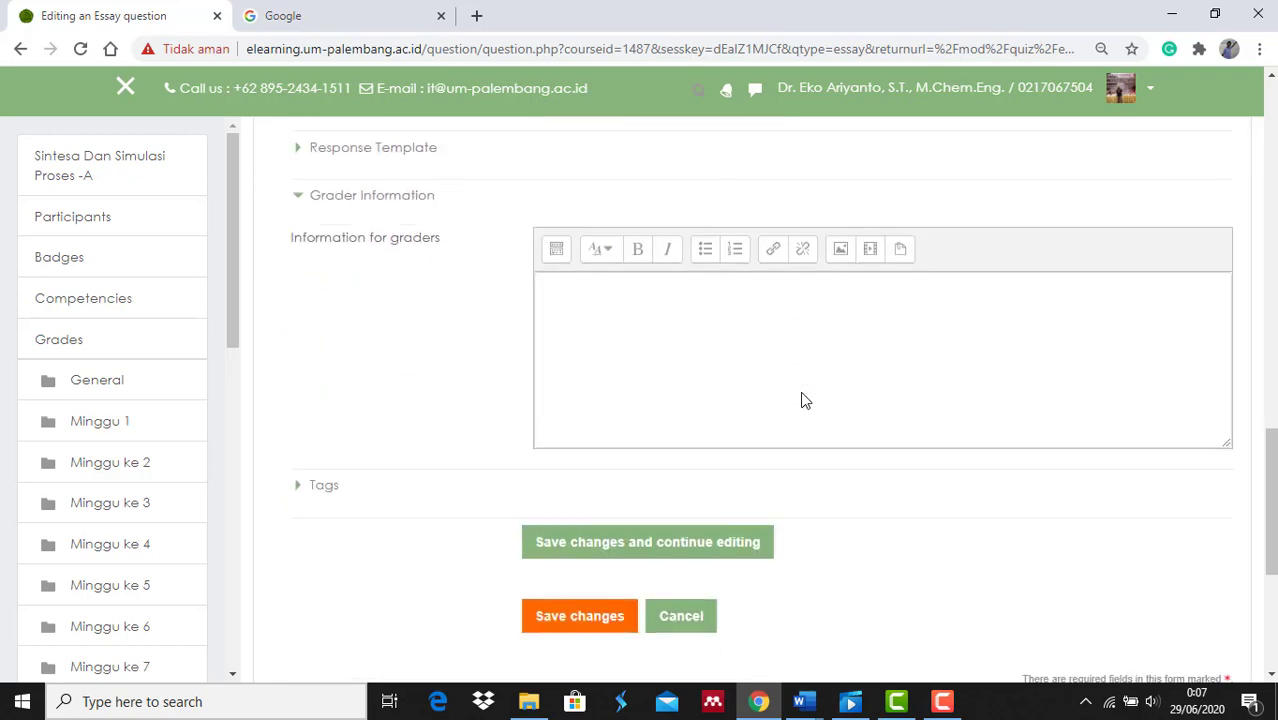
scroll(805, 400, "up", 7)
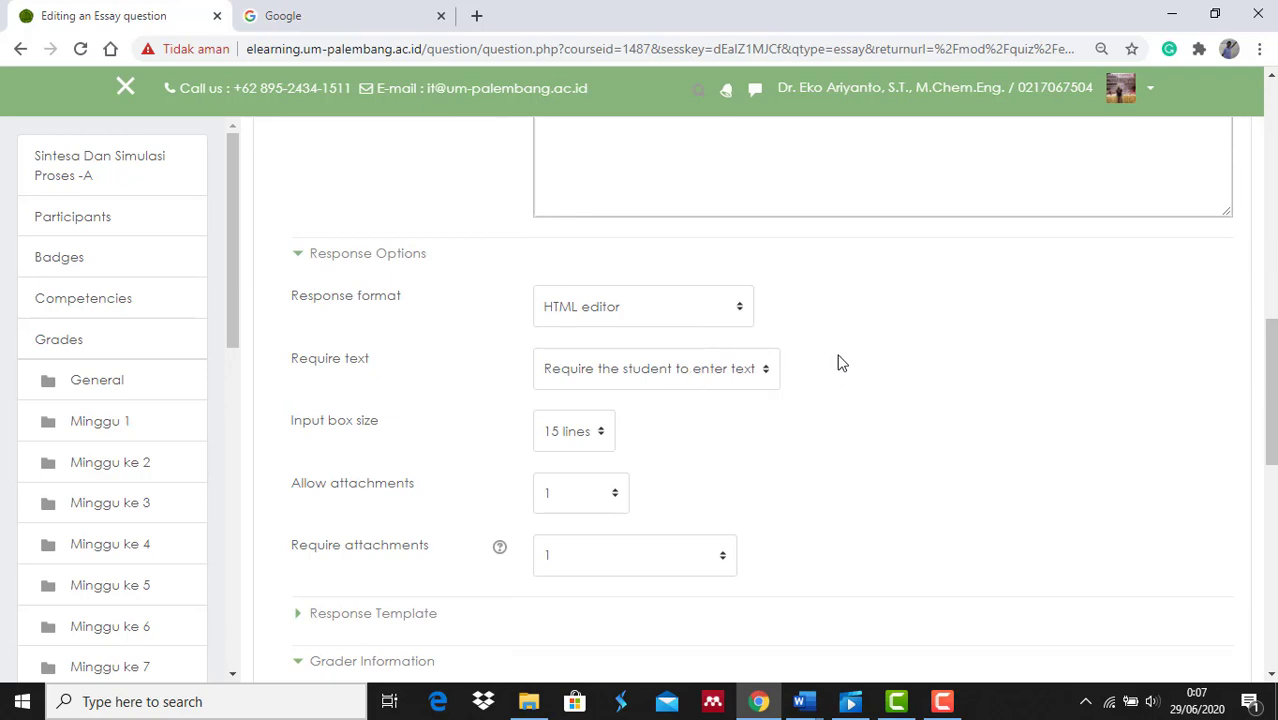
scroll(838, 363, "down", 7)
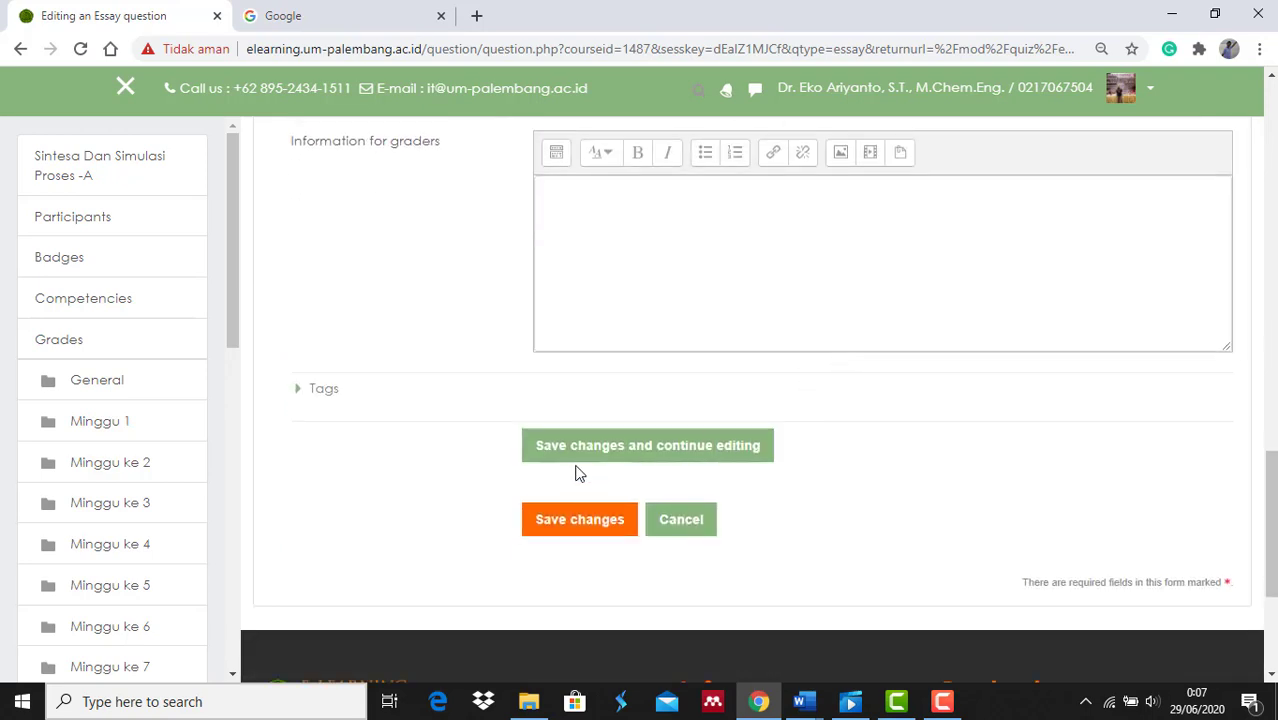
left_click(576, 457)
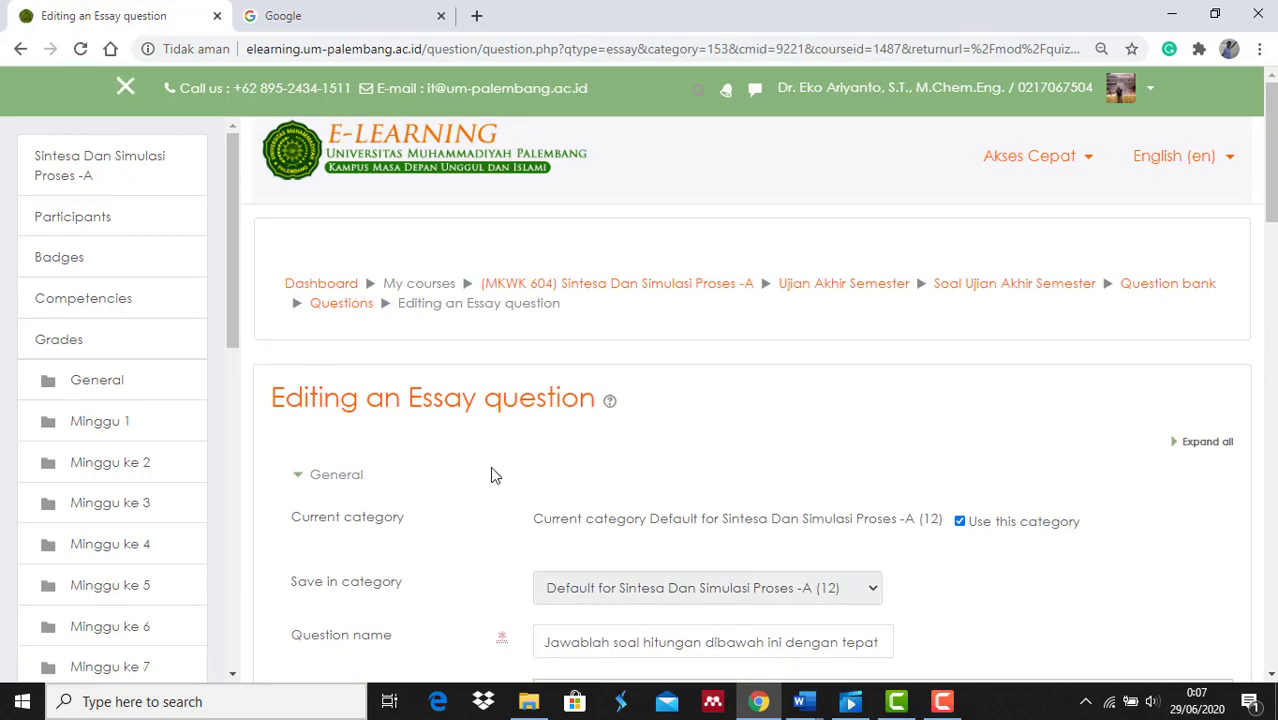
Step: Preview the essay question and enter the answer "jawaban saya dapat dilihat pada dokumen yang saya lampirkan"
scroll(490, 466, "down", 12)
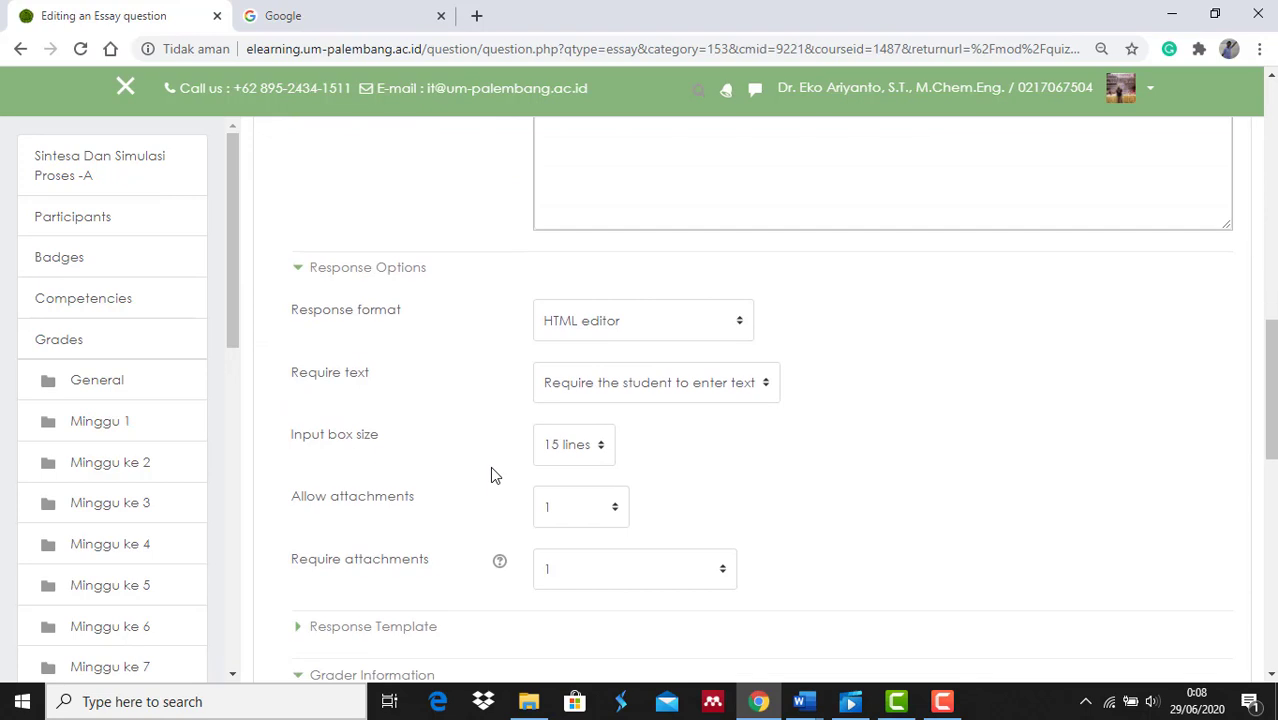
scroll(490, 466, "down", 5)
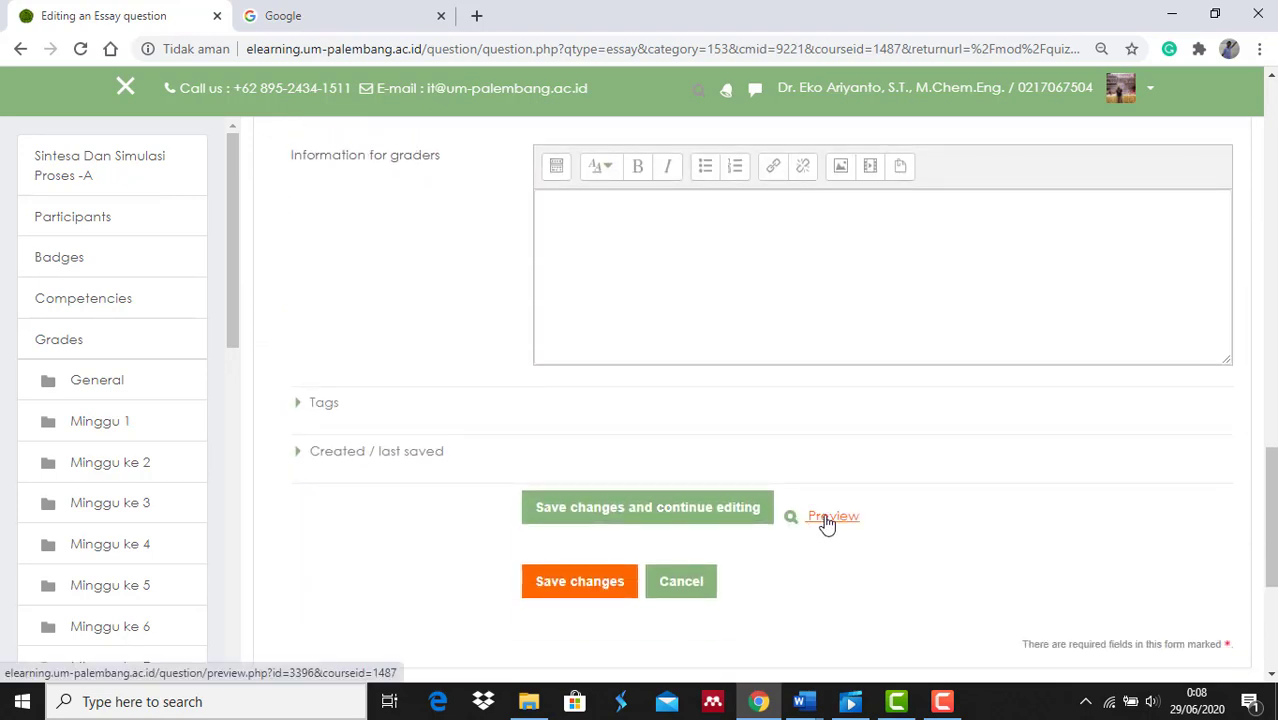
left_click(830, 517)
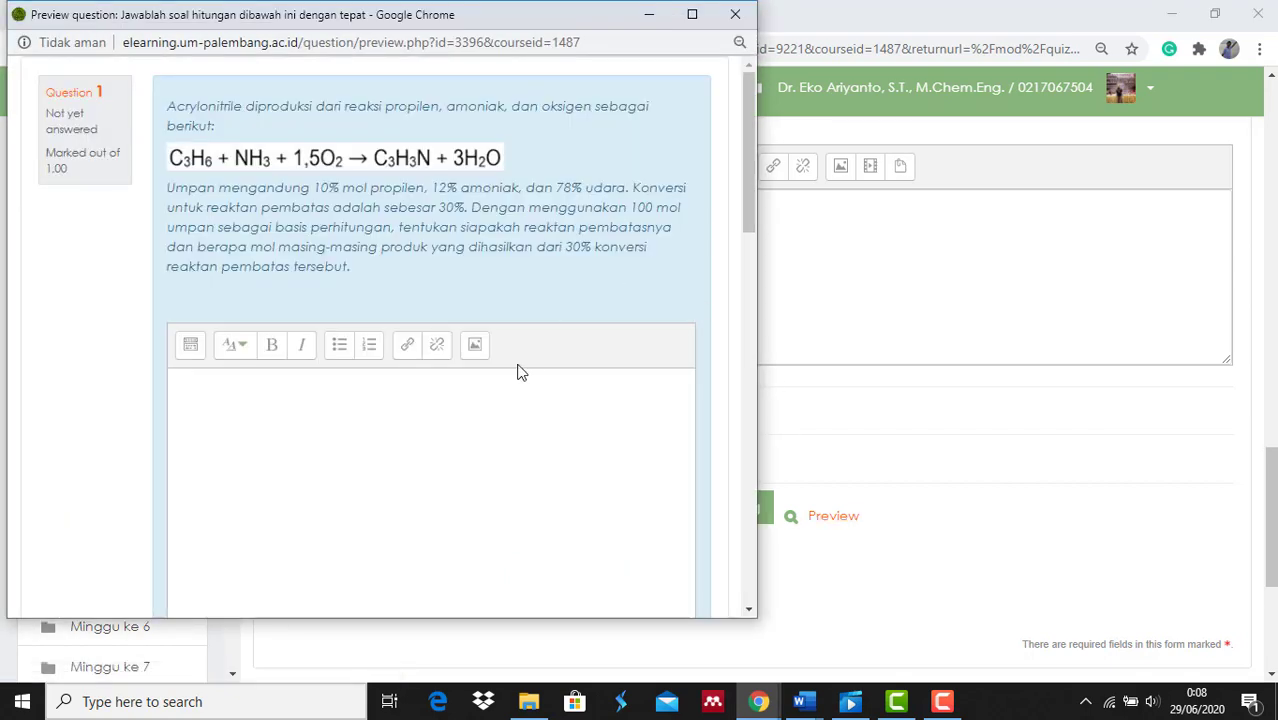
left_click(437, 400)
type("saya ")
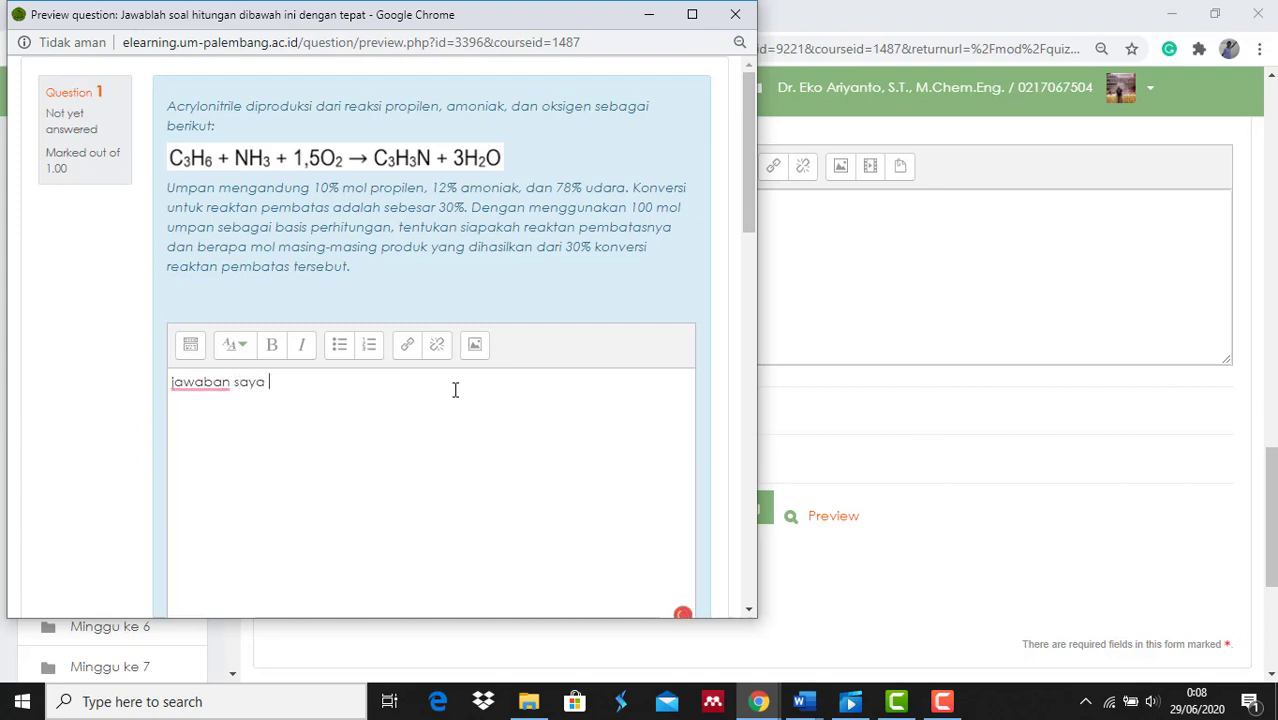
type("dapat dili")
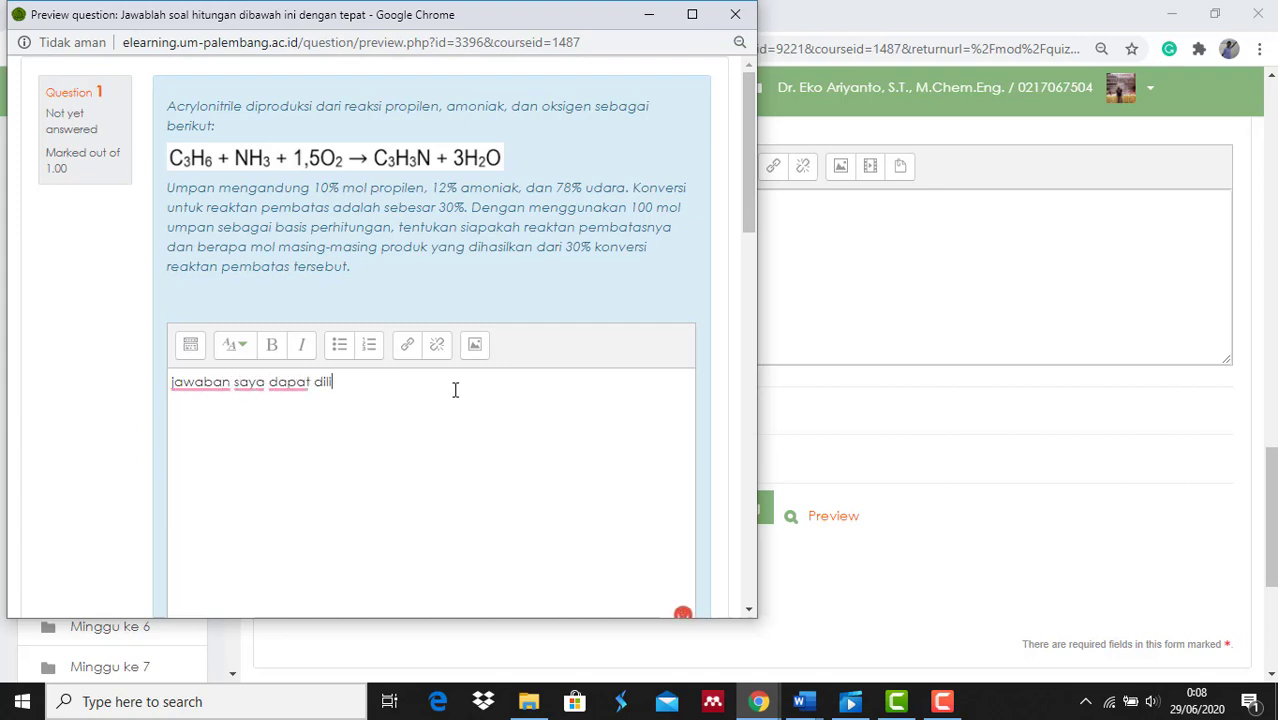
type("hat pada")
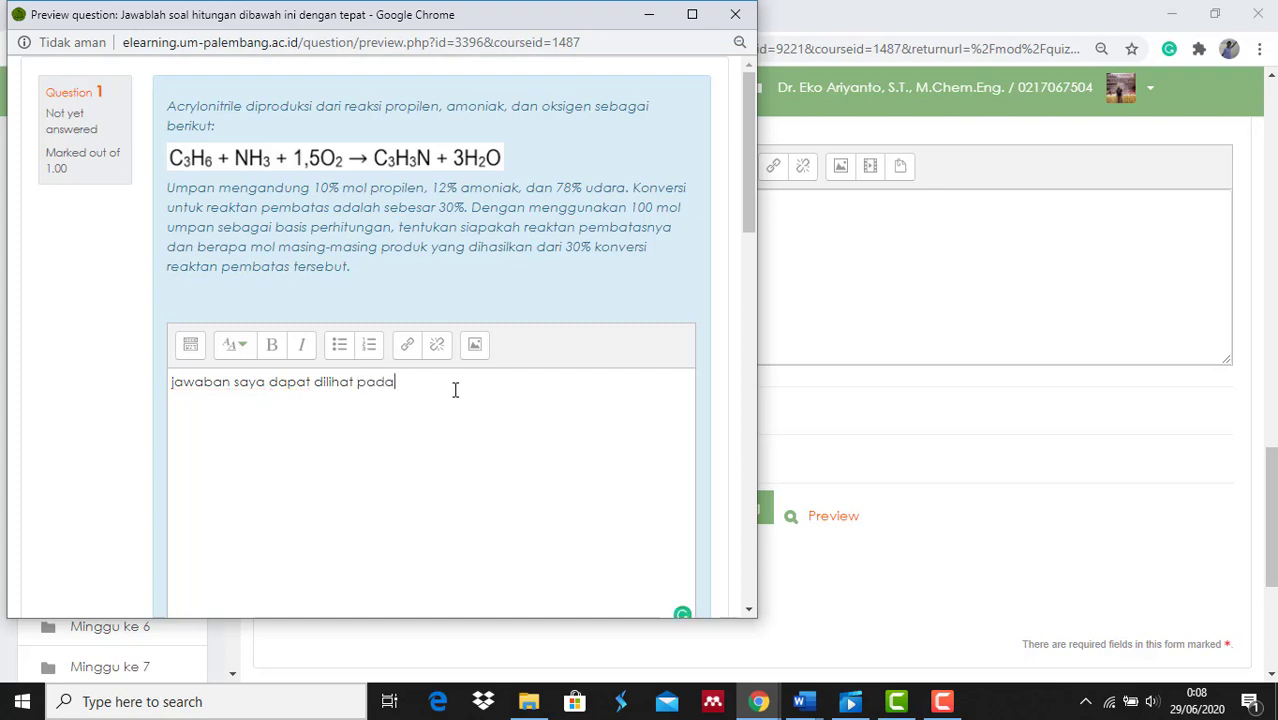
type(" dokumen yang sala lampirkan")
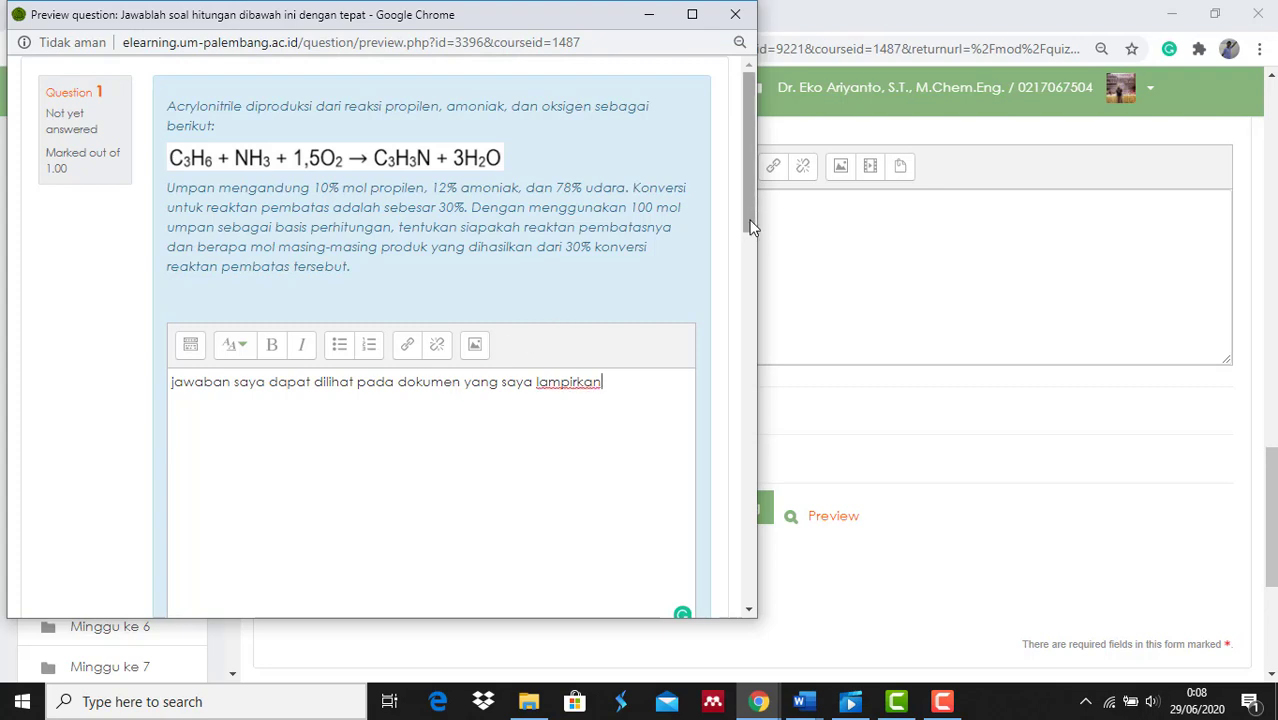
Step: Choose jawaban 1 from the "Cara Membuat soal ujian di elearning" folder on Data (D:) as the preview answer's attachment
left_click_drag(749, 213, 748, 318)
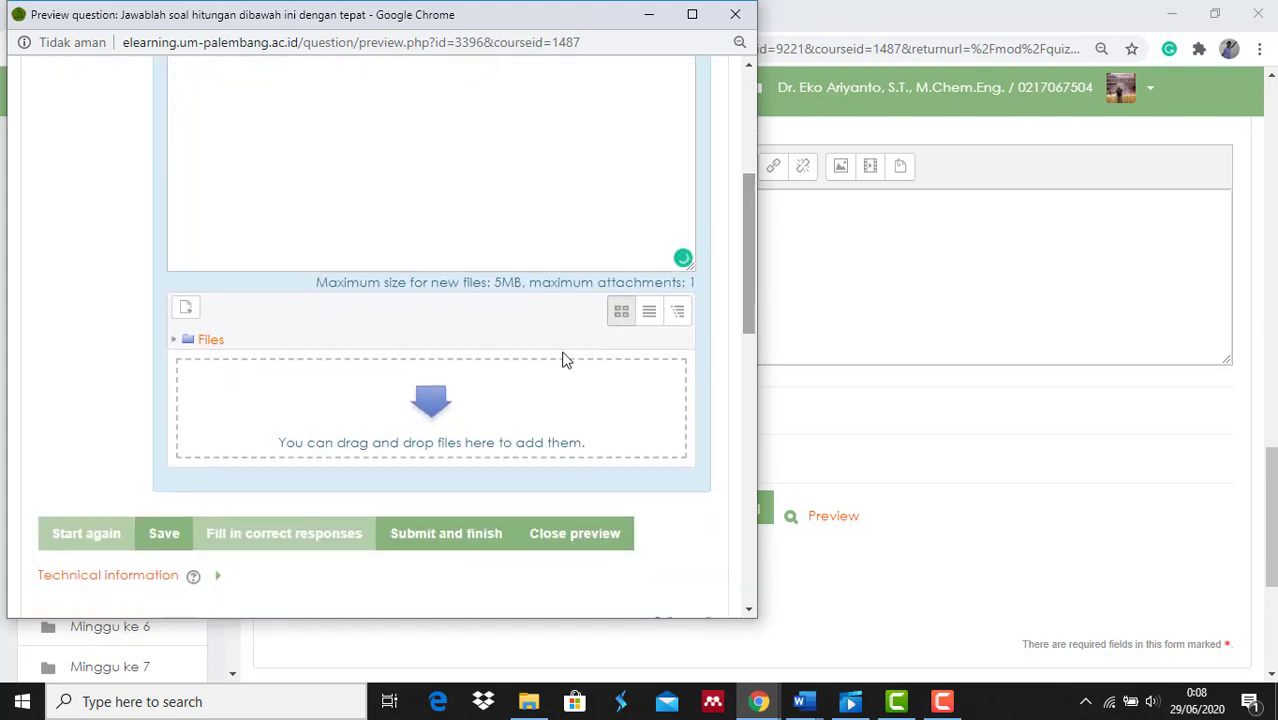
left_click(432, 400)
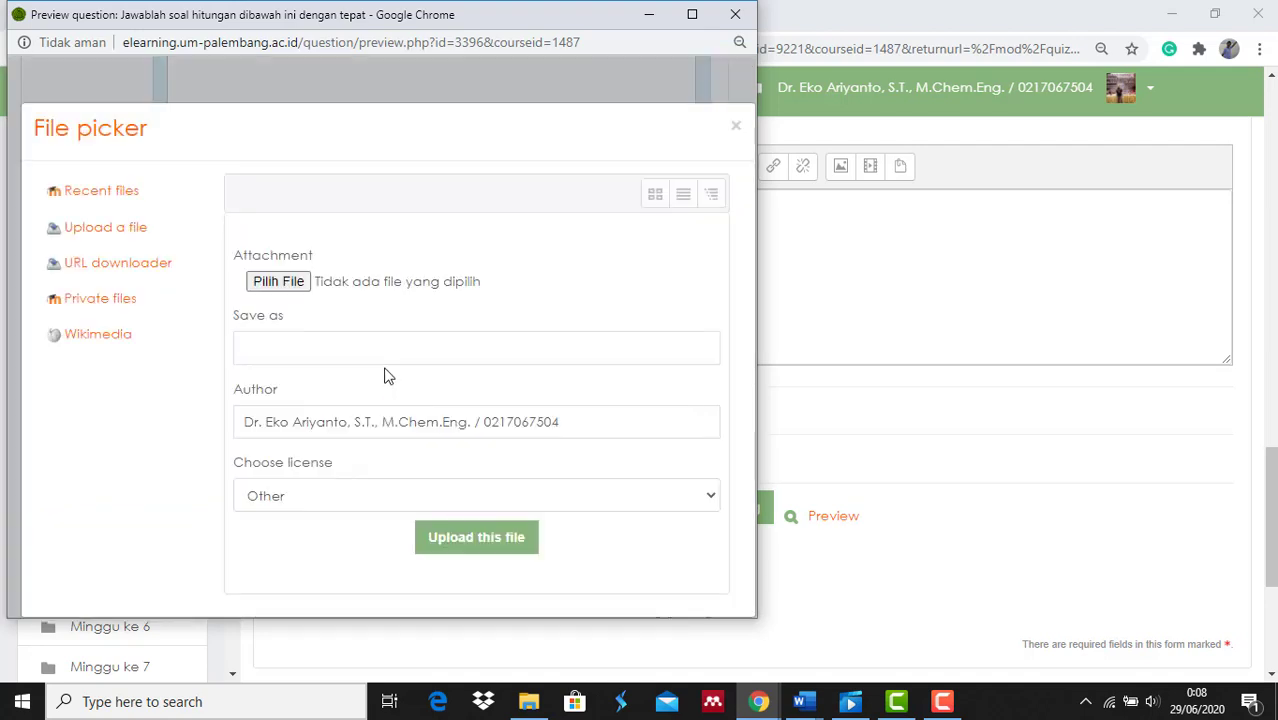
left_click(287, 285)
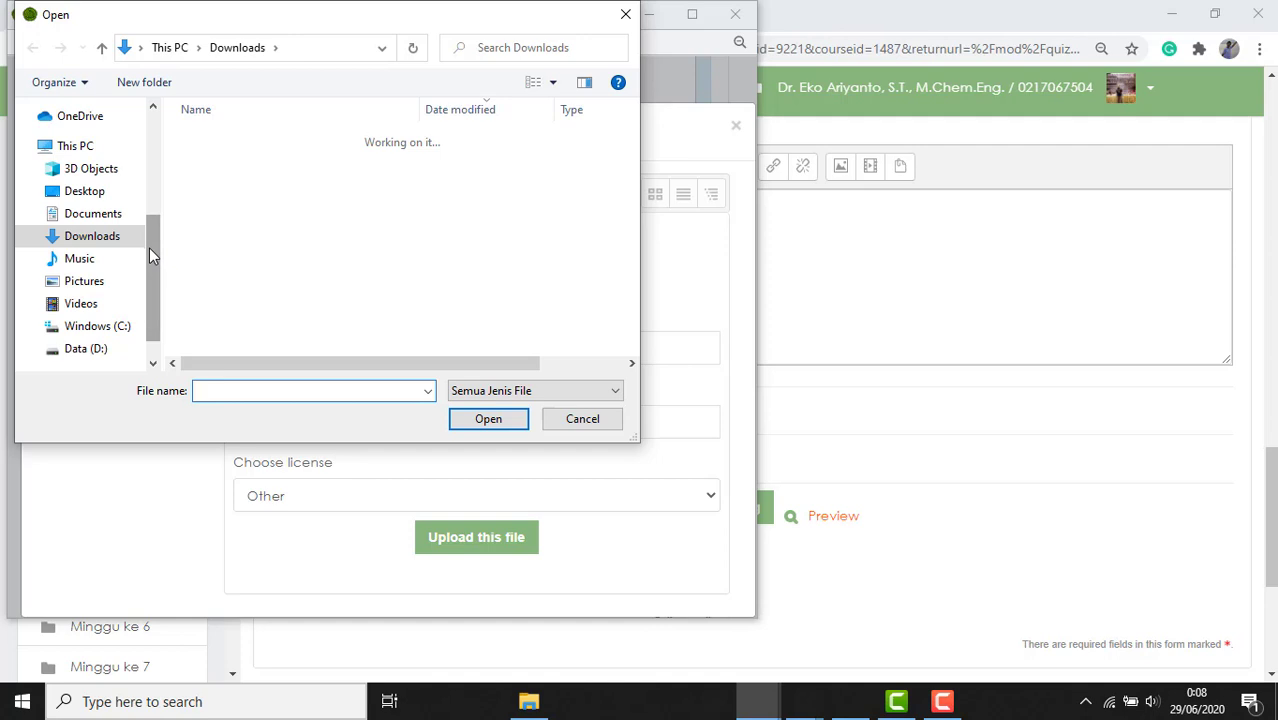
scroll(149, 255, "down", 1)
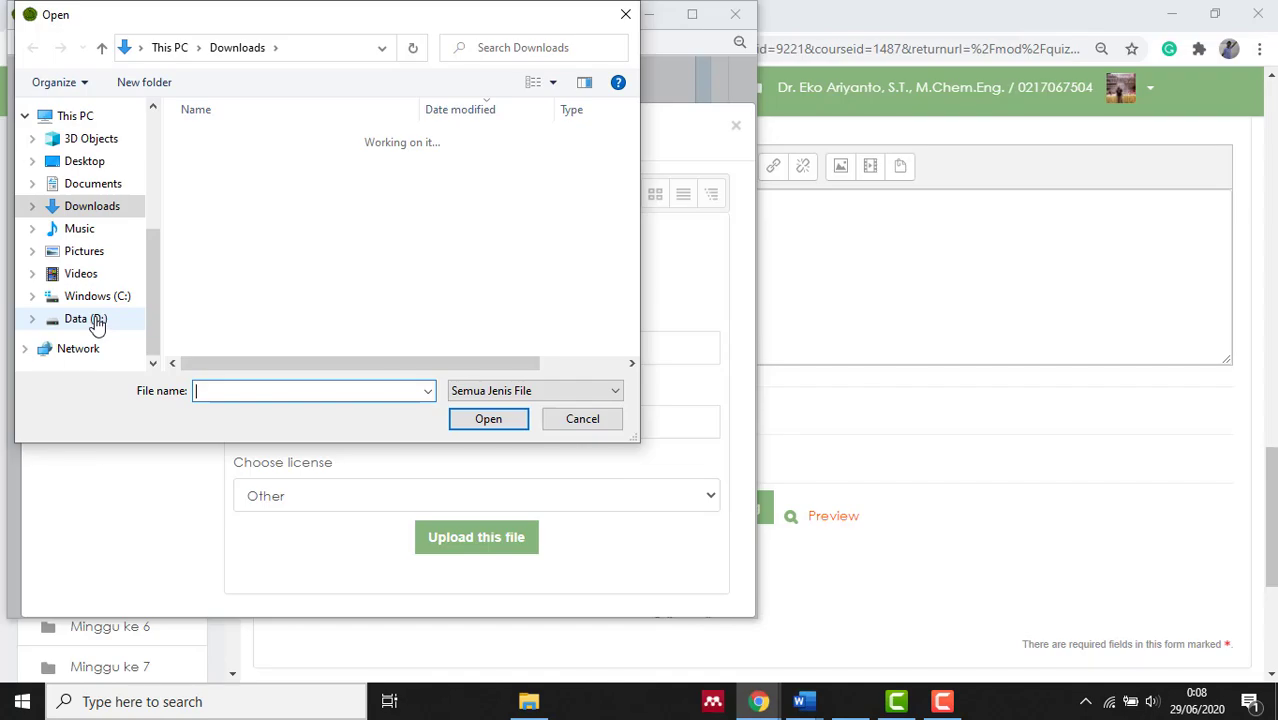
left_click(95, 320)
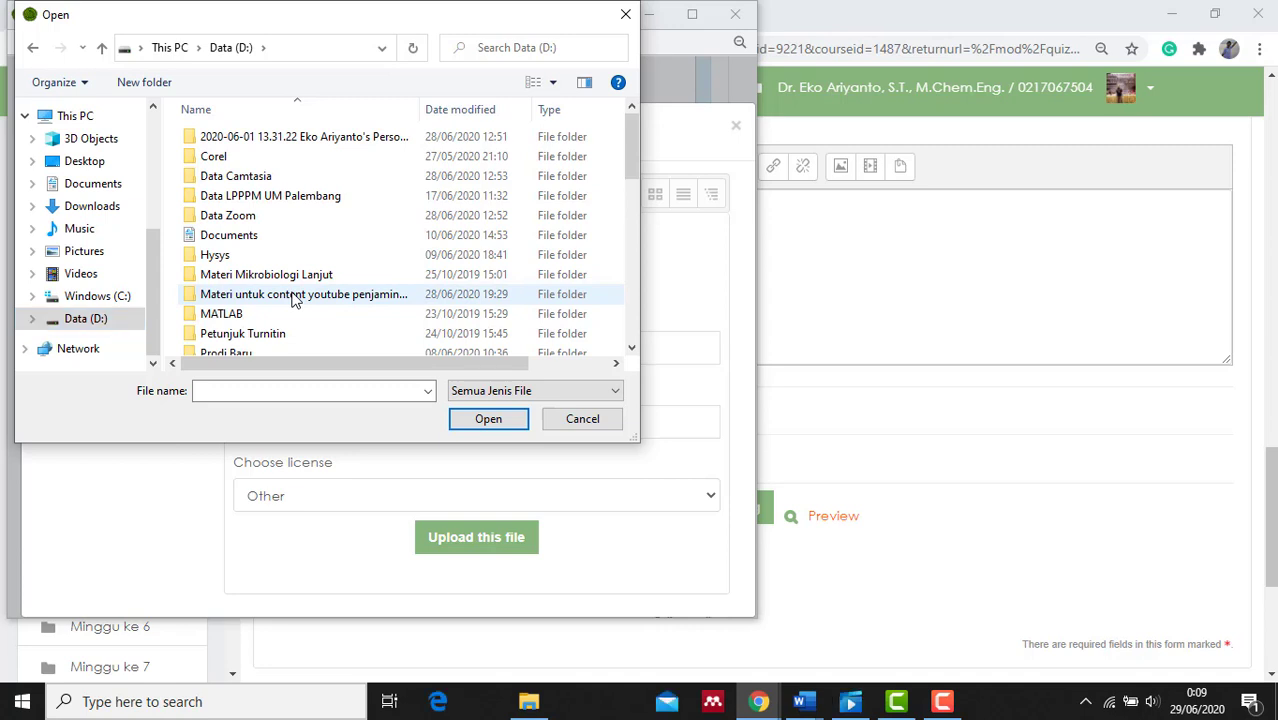
double_click(295, 296)
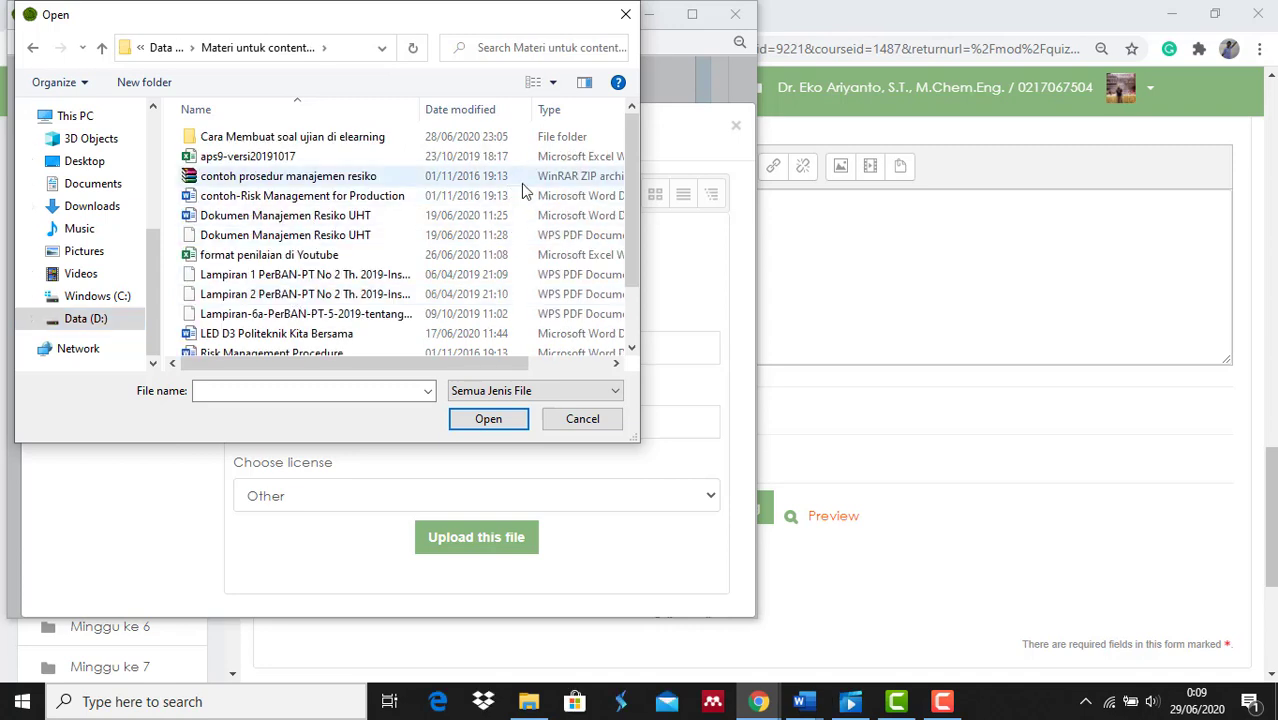
double_click(292, 137)
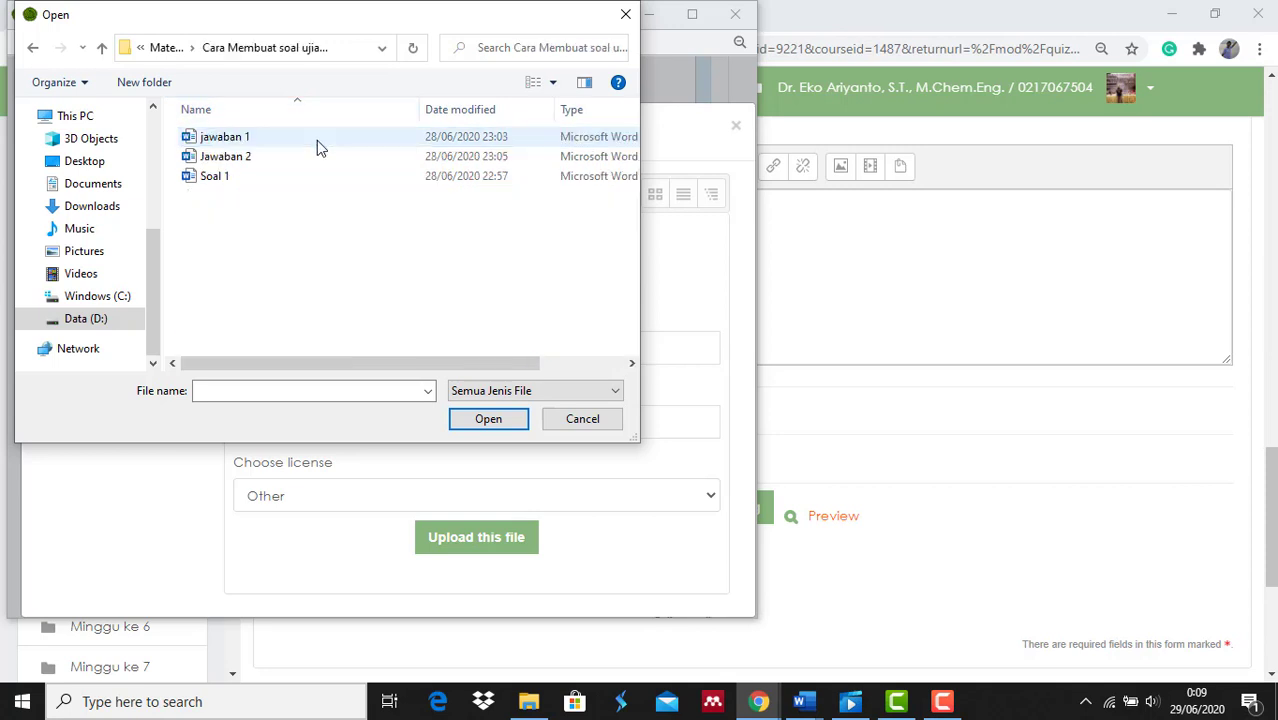
left_click(264, 147)
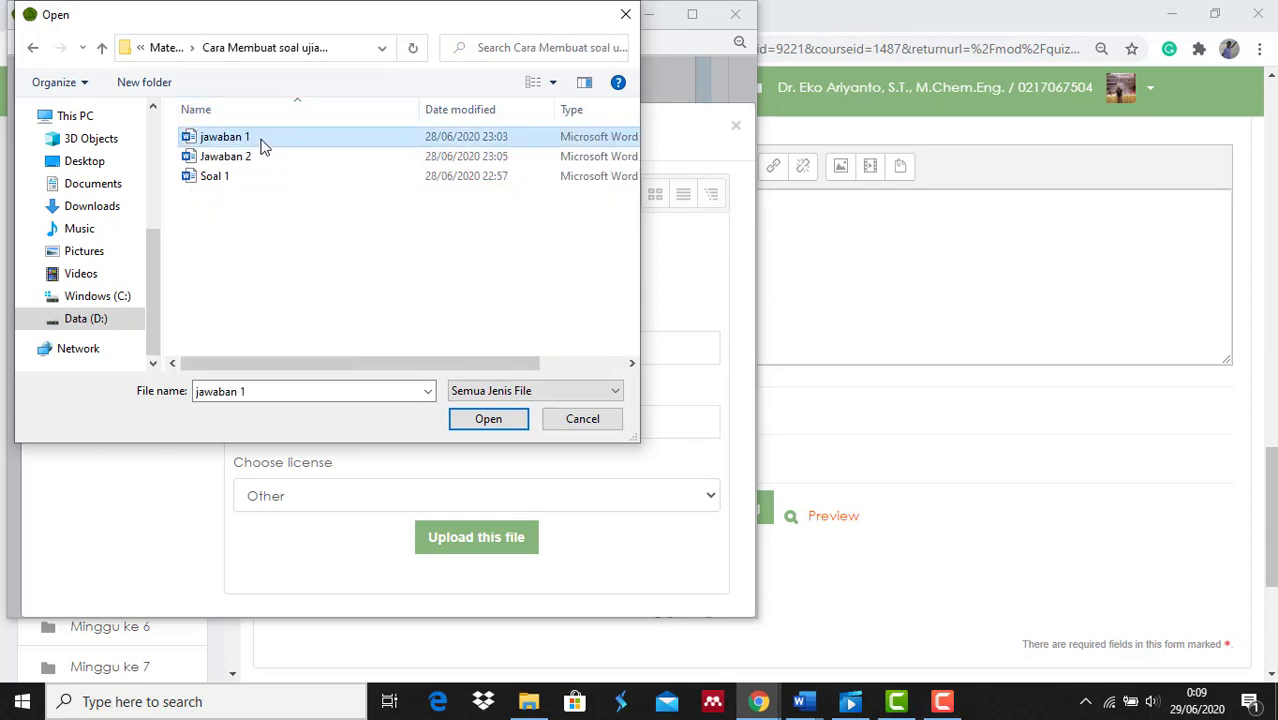
left_click(488, 416)
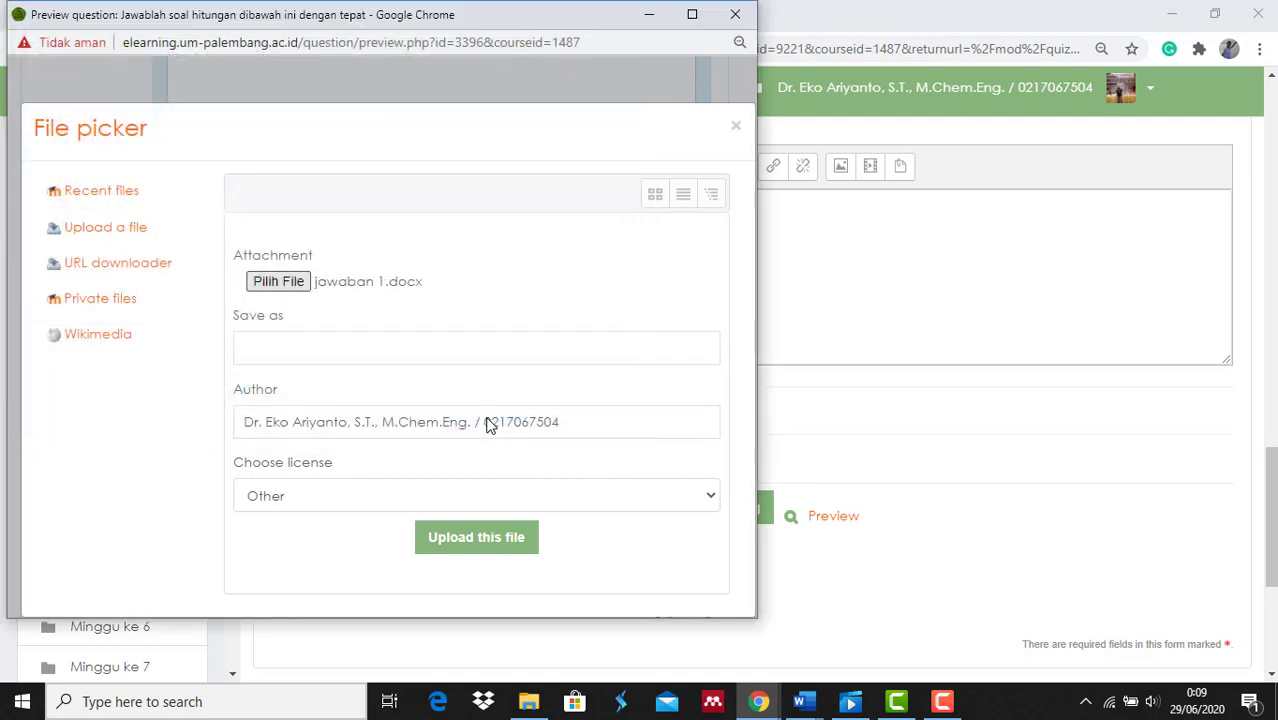
Step: Upload the chosen attachment under the name "jawaban soal ke 6"
left_click(360, 342)
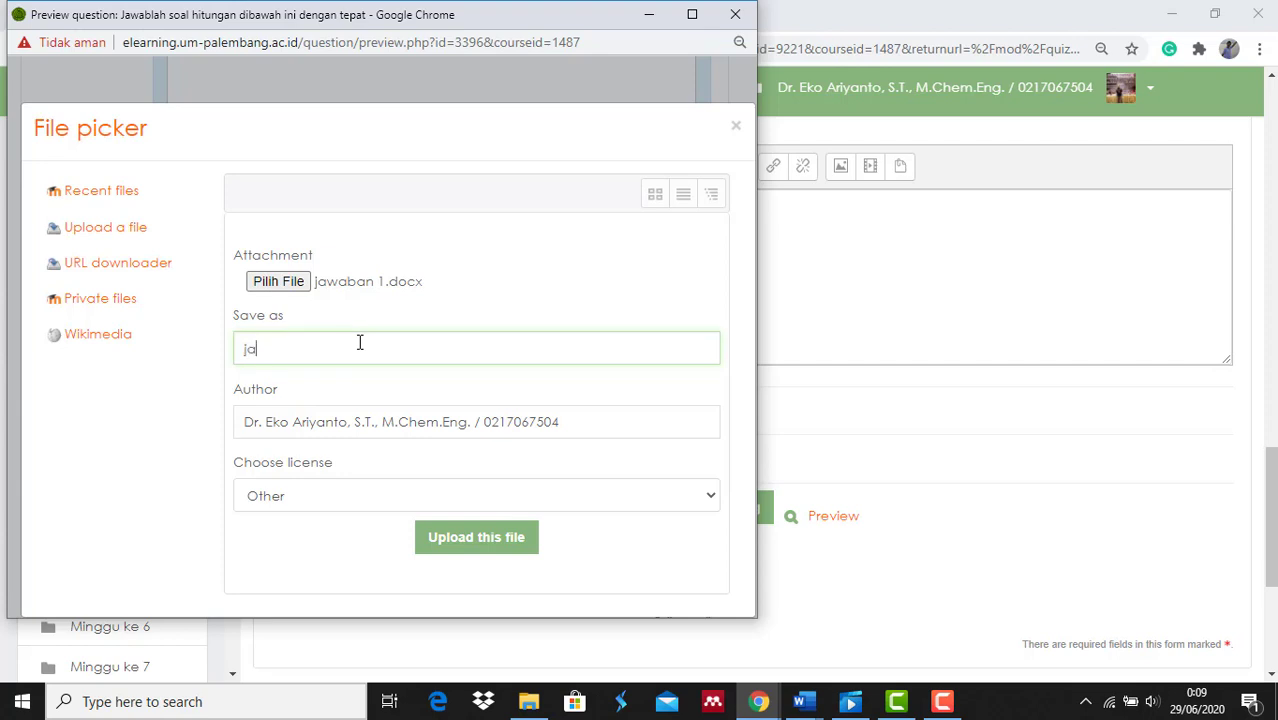
type("jawaban soal ke 6")
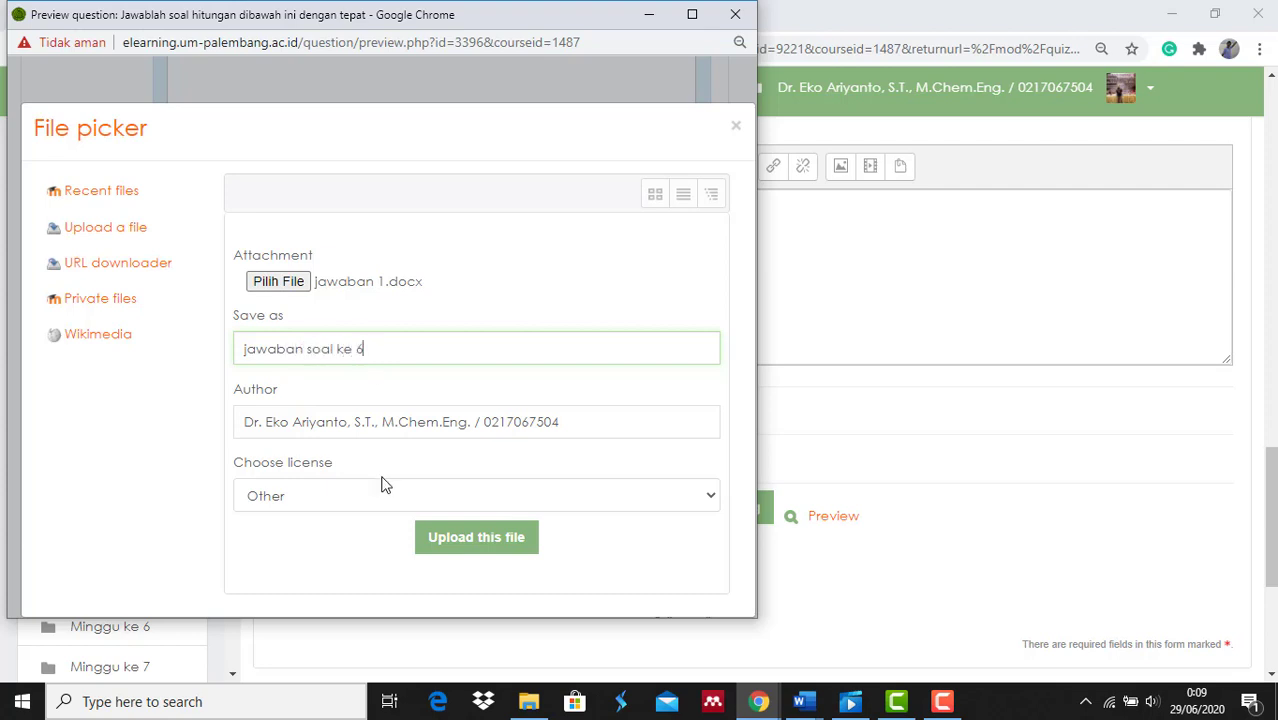
left_click(468, 539)
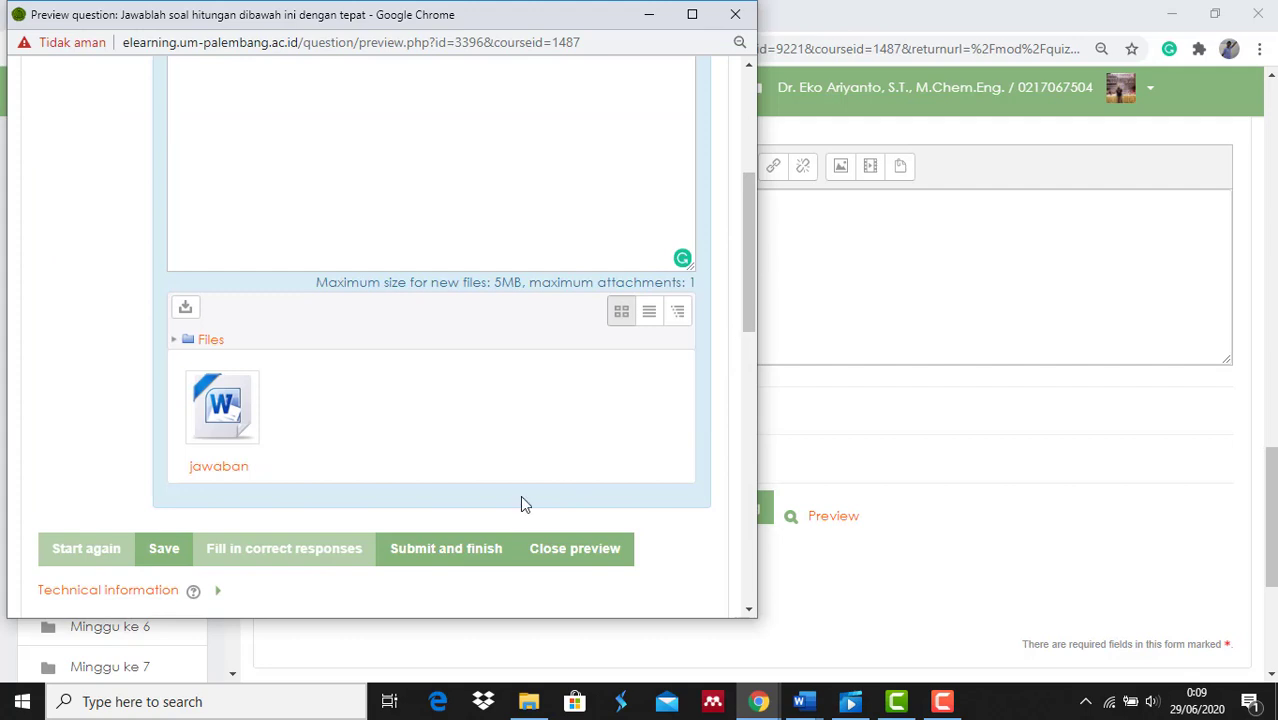
Step: Submit and finish the previewed attempt, accepting the prompt to leave the page
left_click(480, 556)
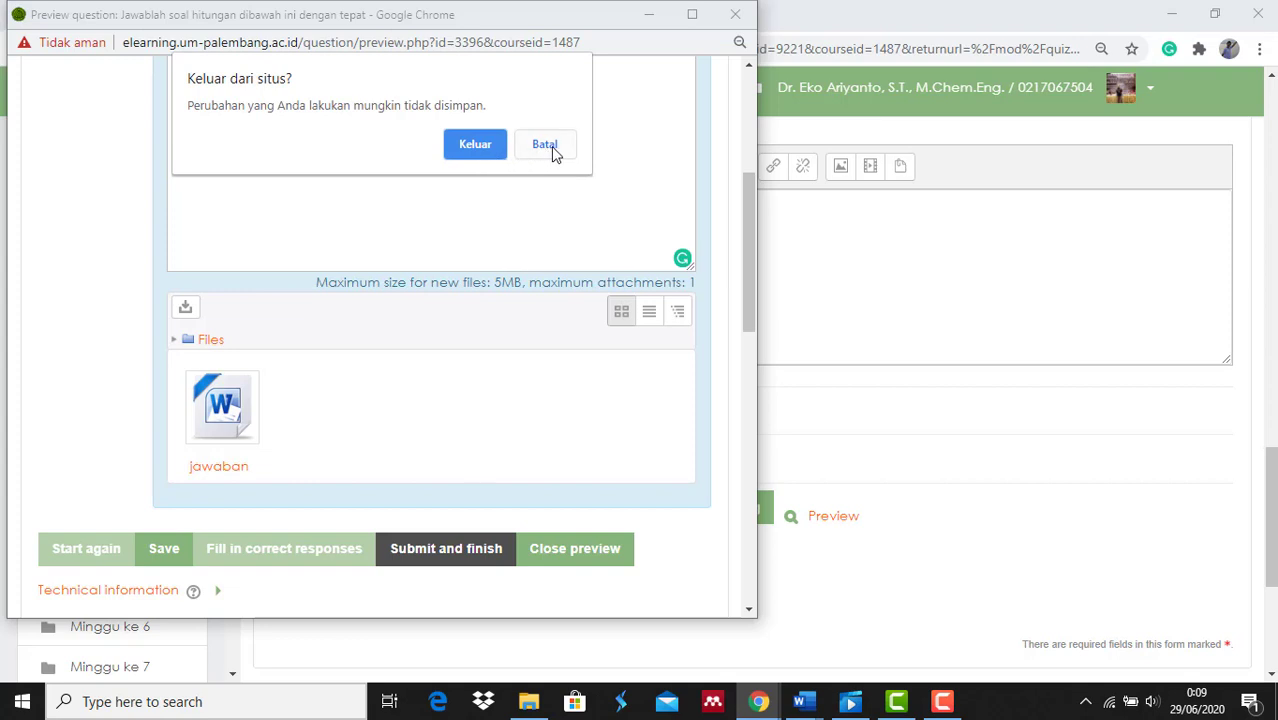
left_click(493, 150)
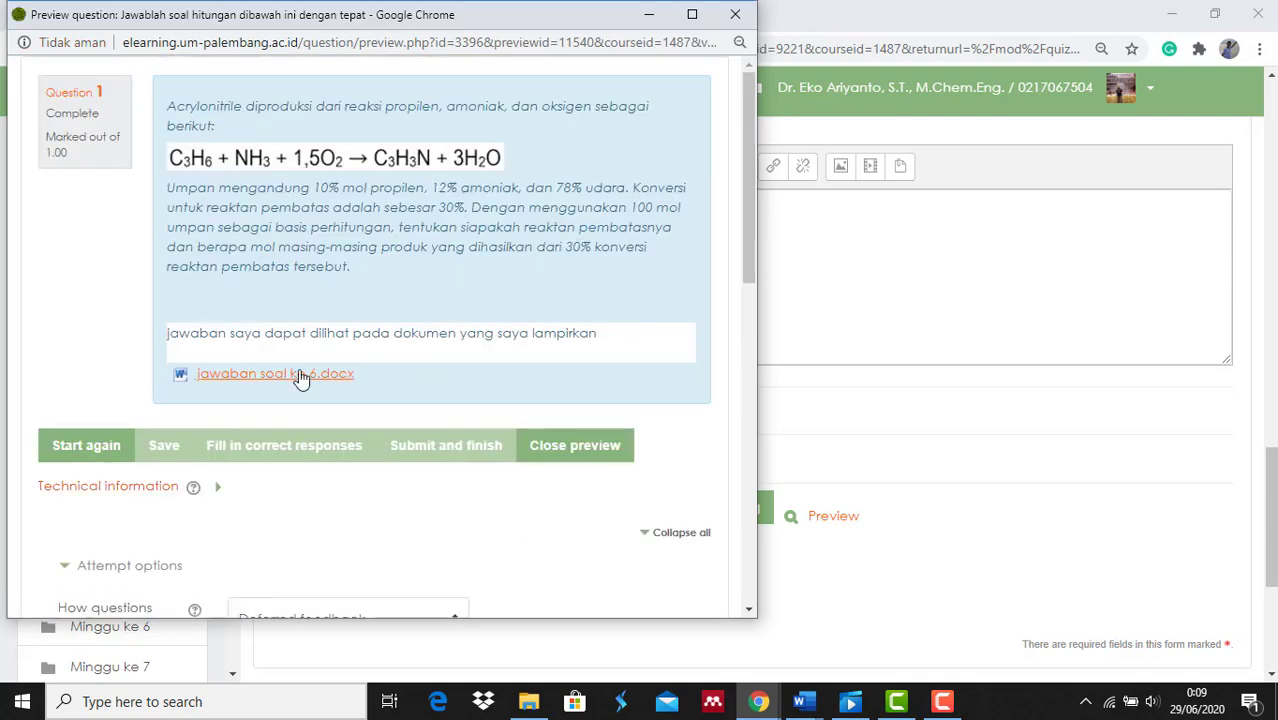
left_click_drag(281, 387, 568, 462)
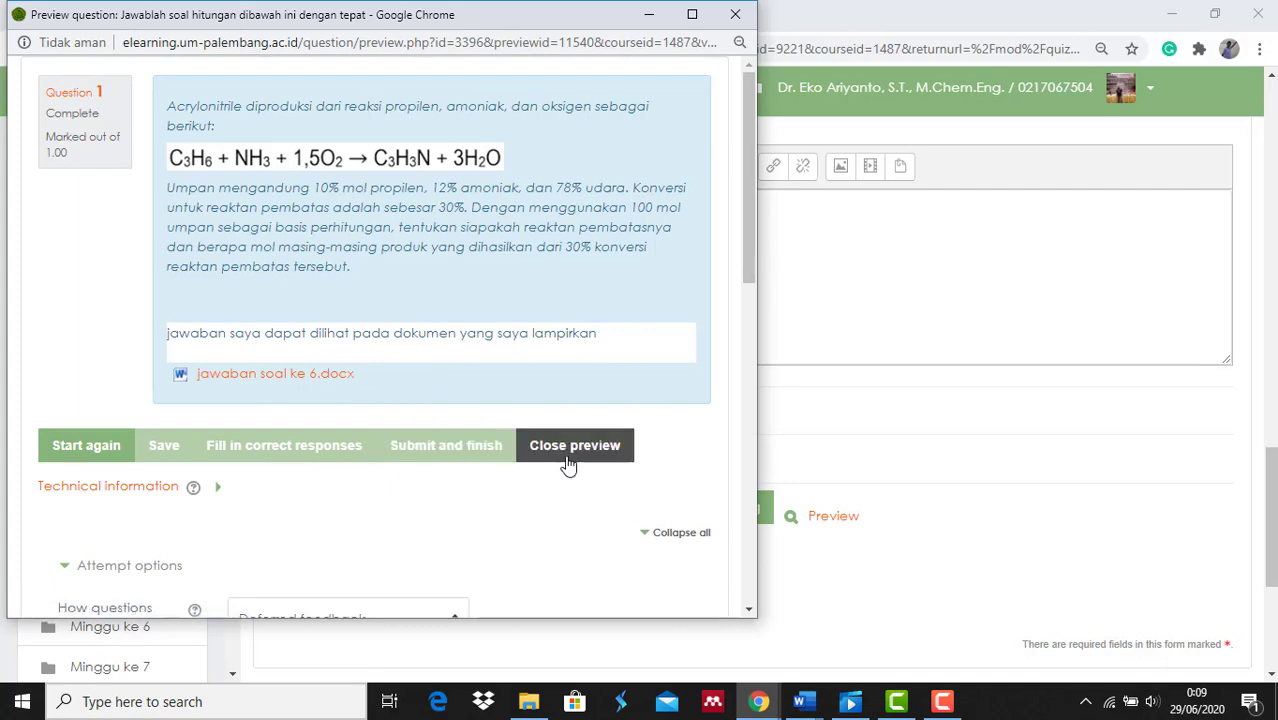
Step: Close the question preview and save the essay question into the Soal Ujian Akhir Semester quiz
left_click(568, 460)
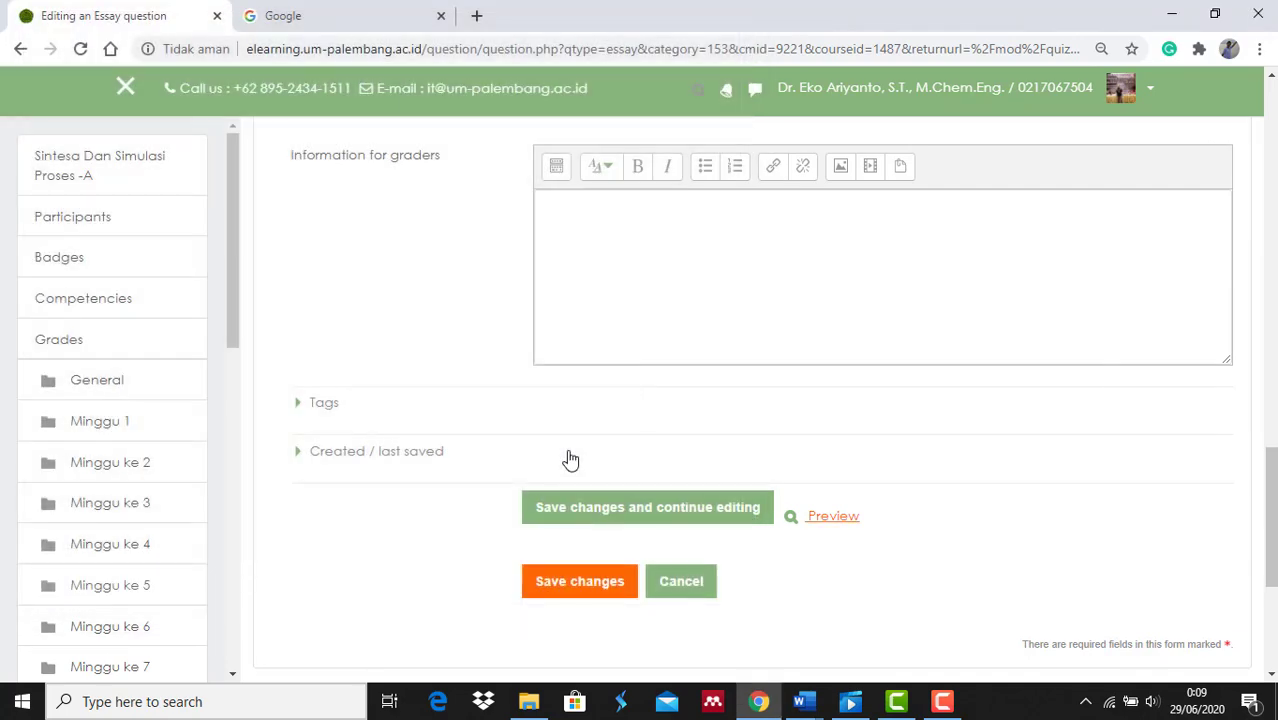
left_click(572, 586)
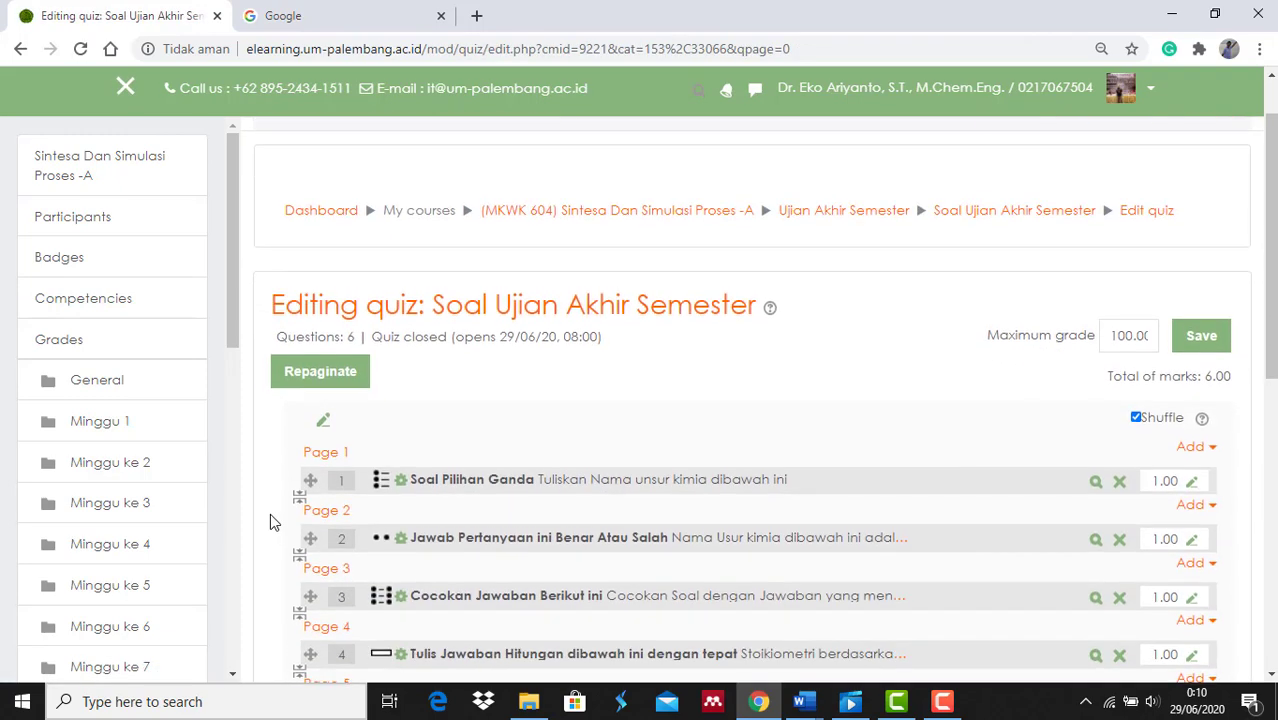
scroll(270, 513, "down", 5)
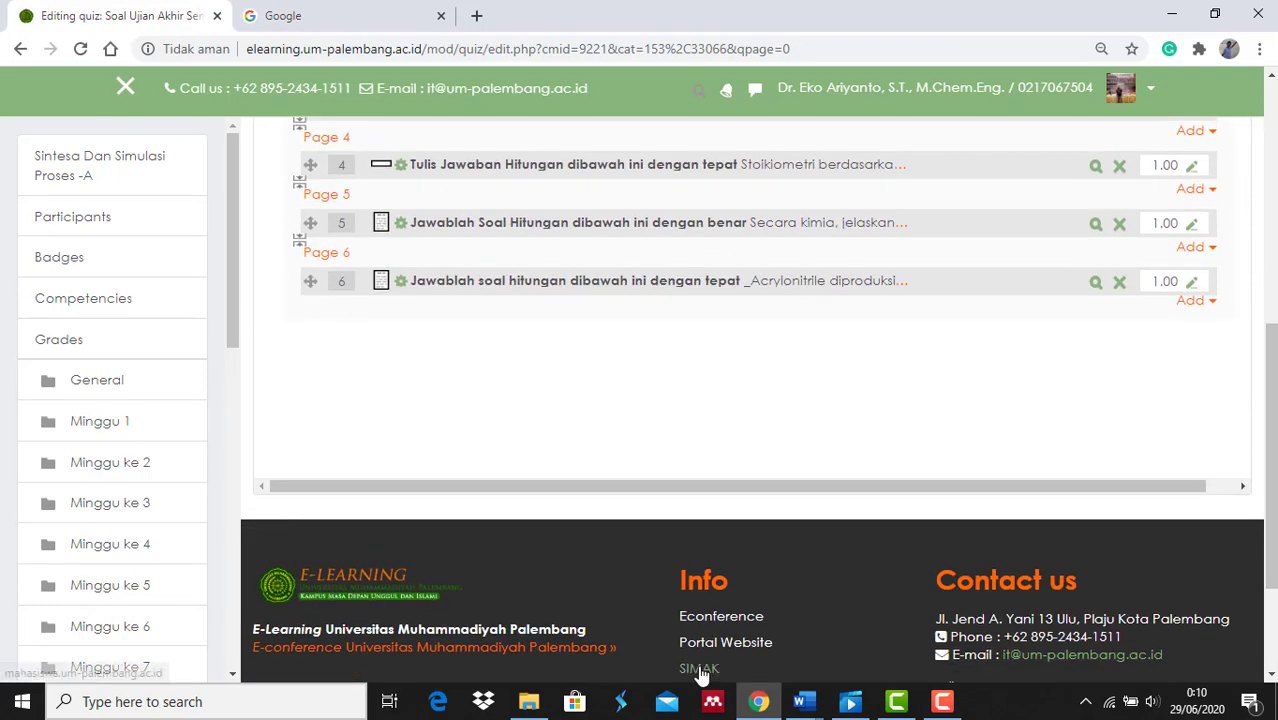
Step: Switch to the Soal 1 Word document and look through its essay section for the next question to add
mouse_move(800, 700)
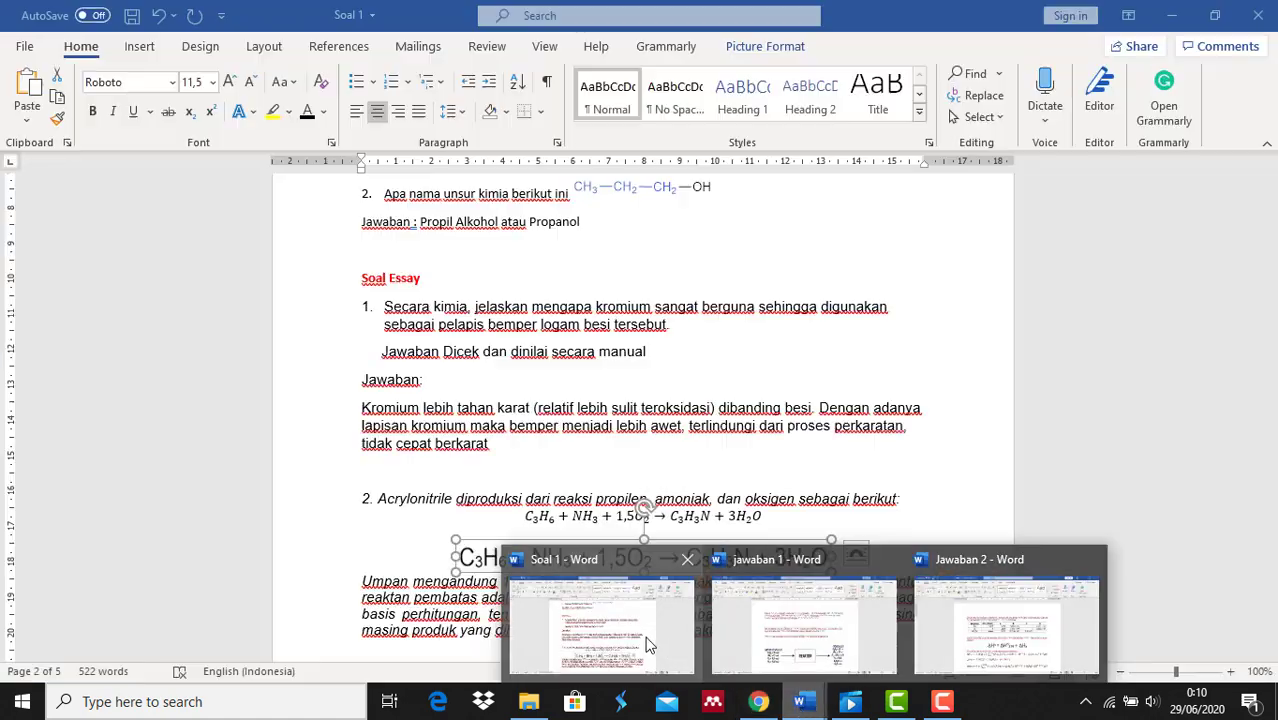
left_click(648, 645)
left_click(424, 617)
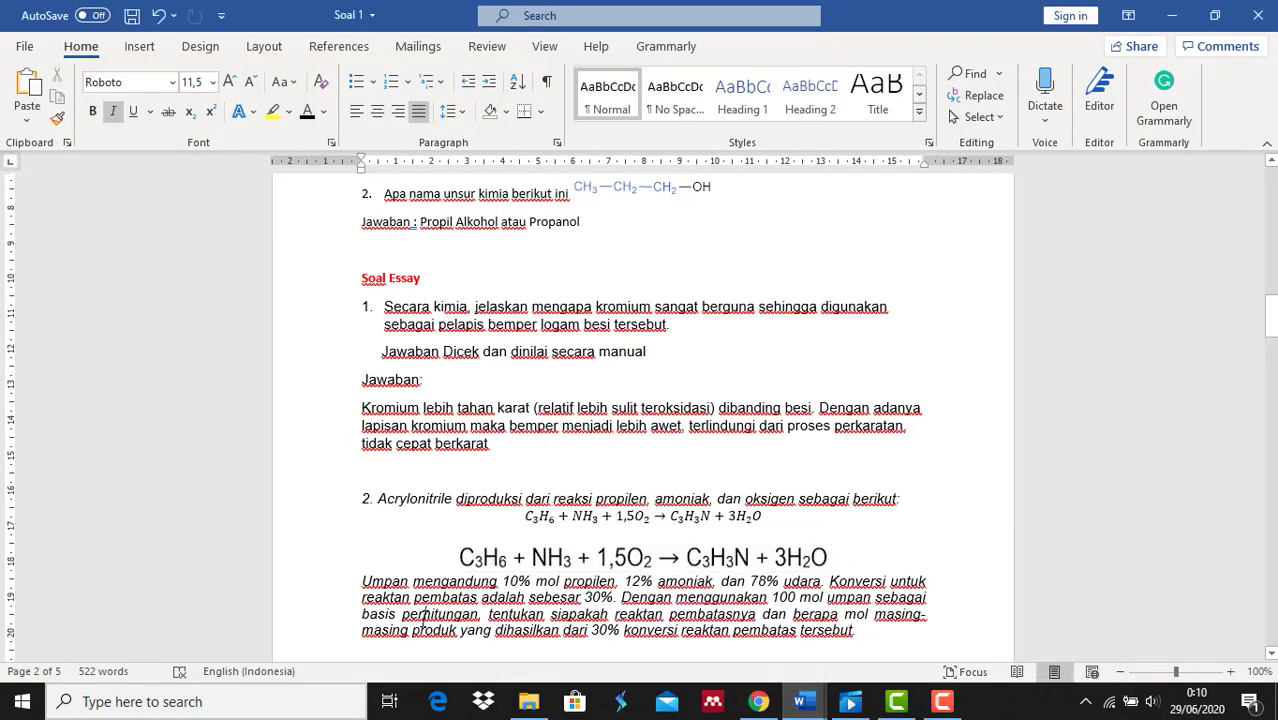
scroll(424, 617, "down", 15)
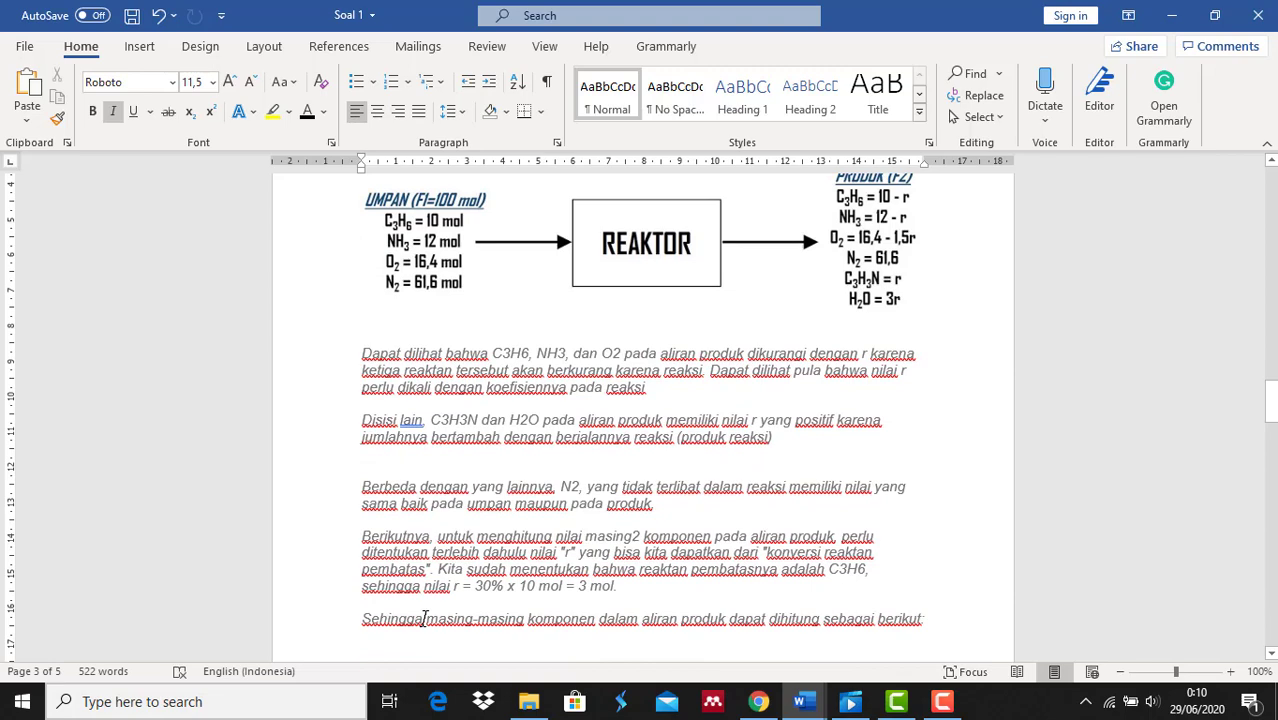
scroll(424, 617, "up", 10)
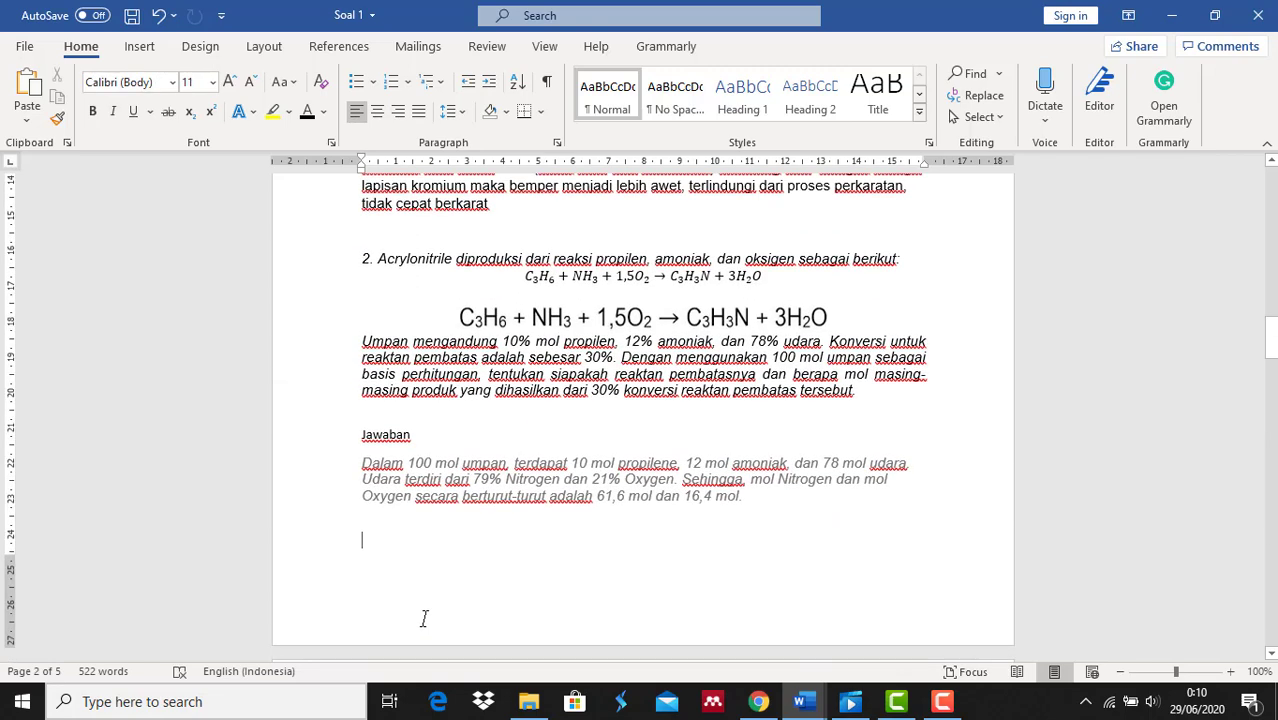
scroll(424, 617, "up", 3)
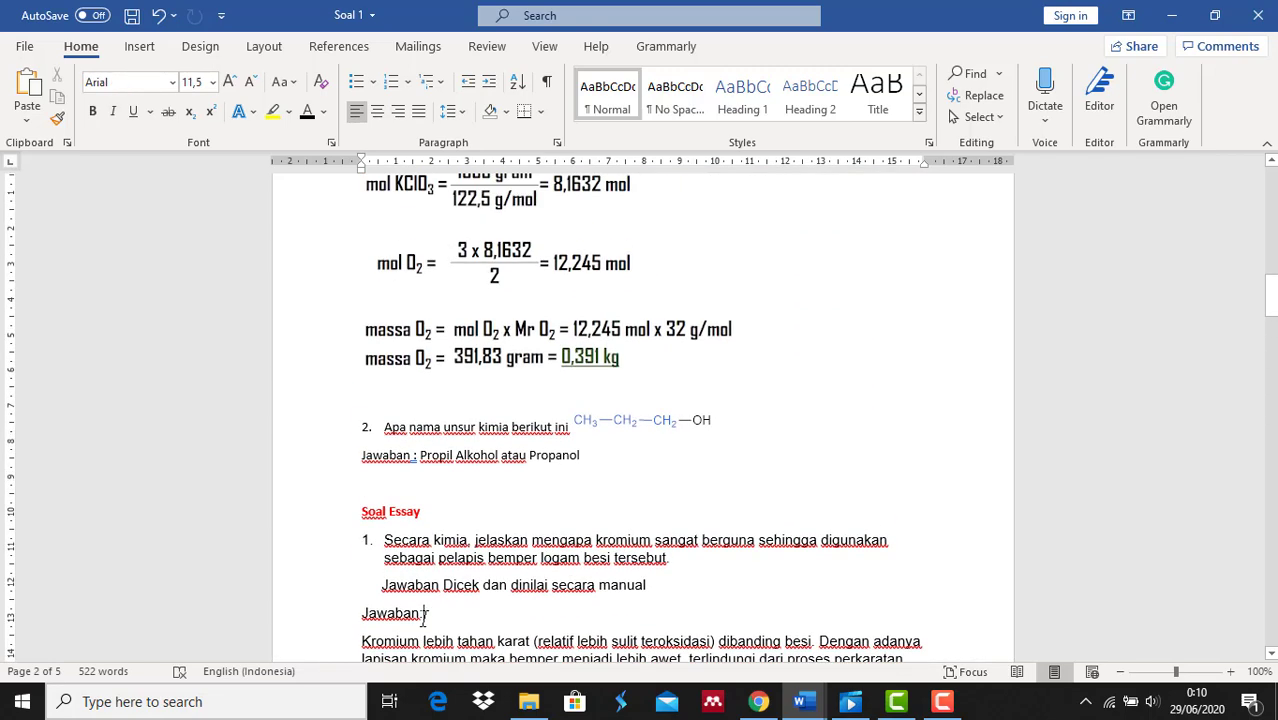
scroll(424, 617, "down", 9)
scroll(424, 617, "down", 20)
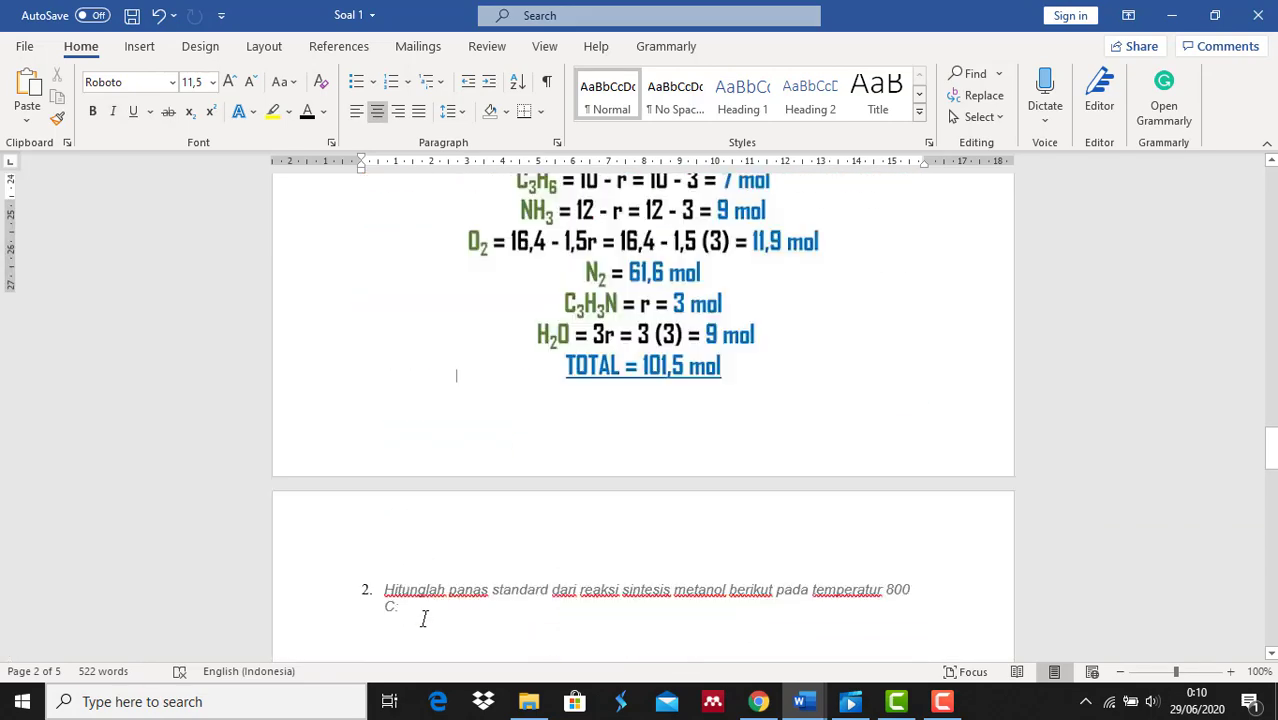
left_click(425, 621)
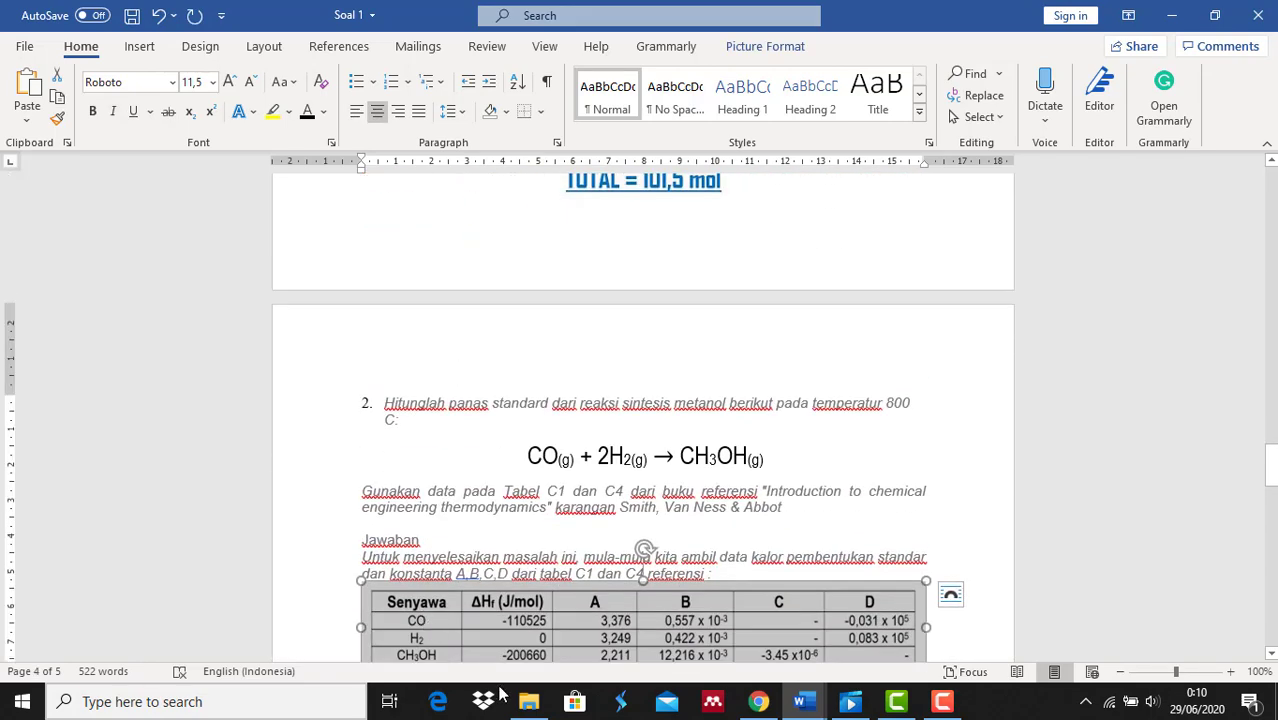
Step: Return to the quiz in Chrome and add a new Essay question after question 6
left_click(757, 703)
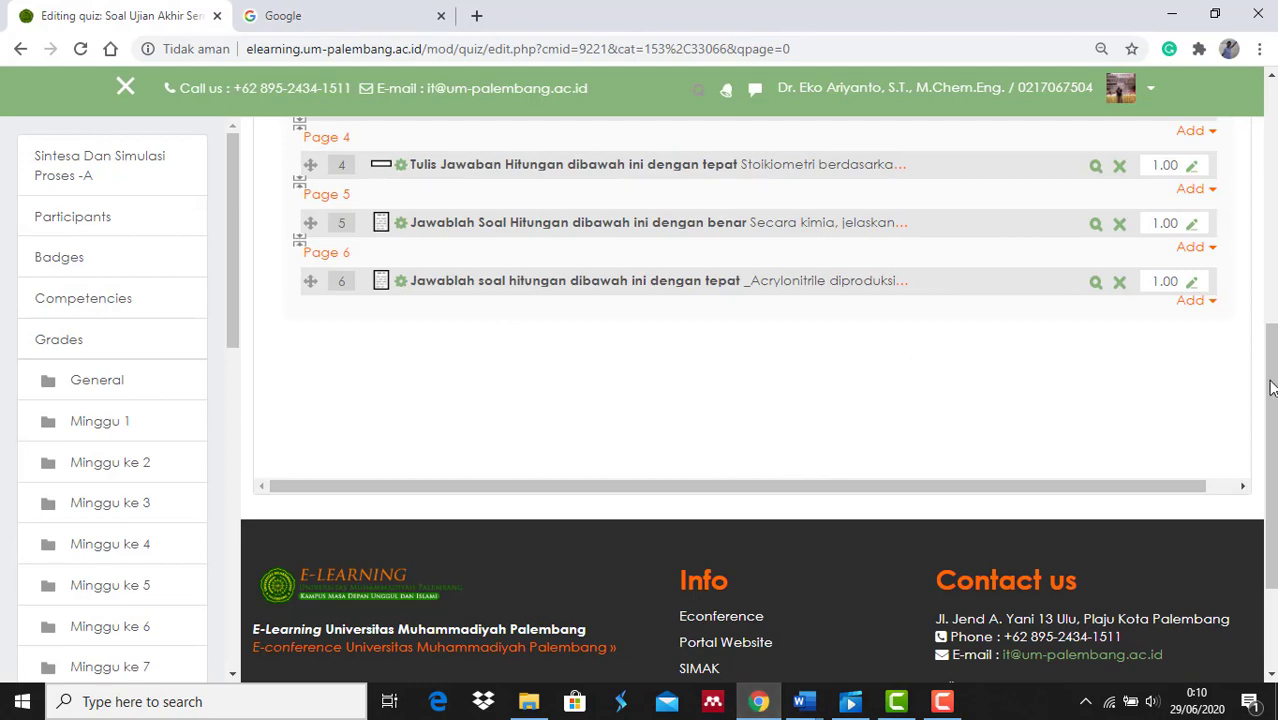
left_click_drag(1270, 385, 1266, 218)
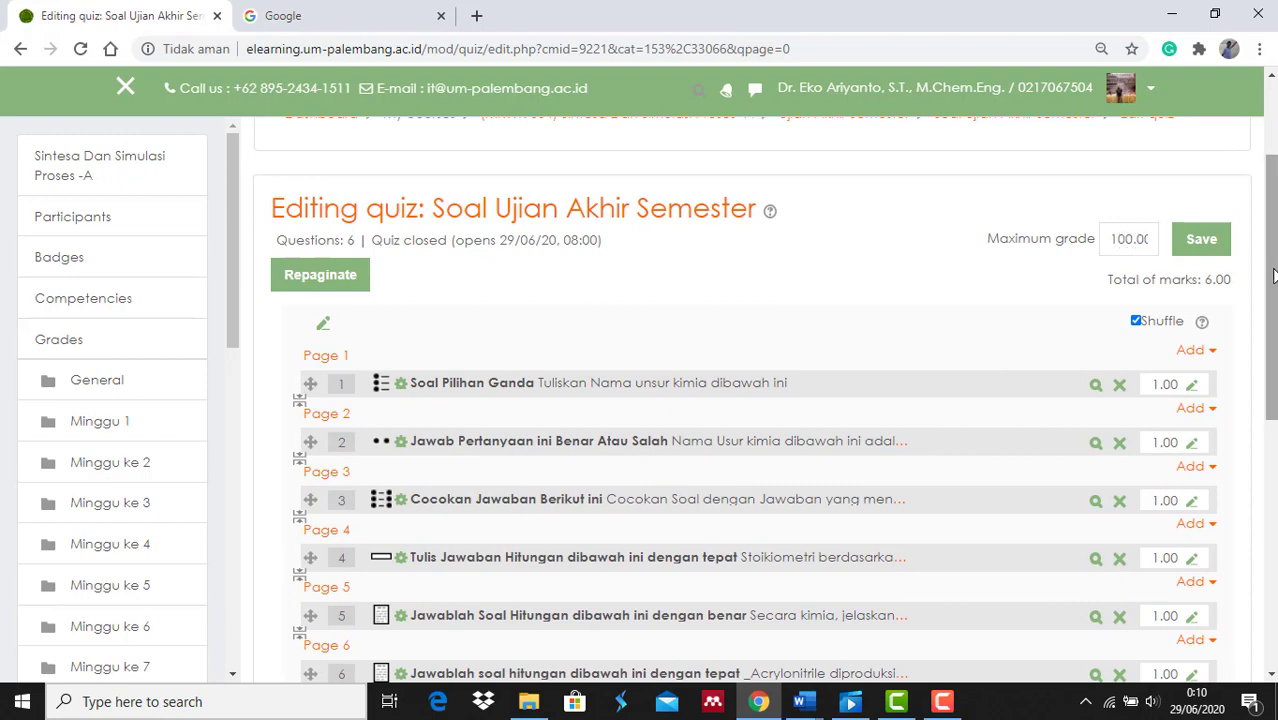
left_click_drag(1273, 275, 1272, 347)
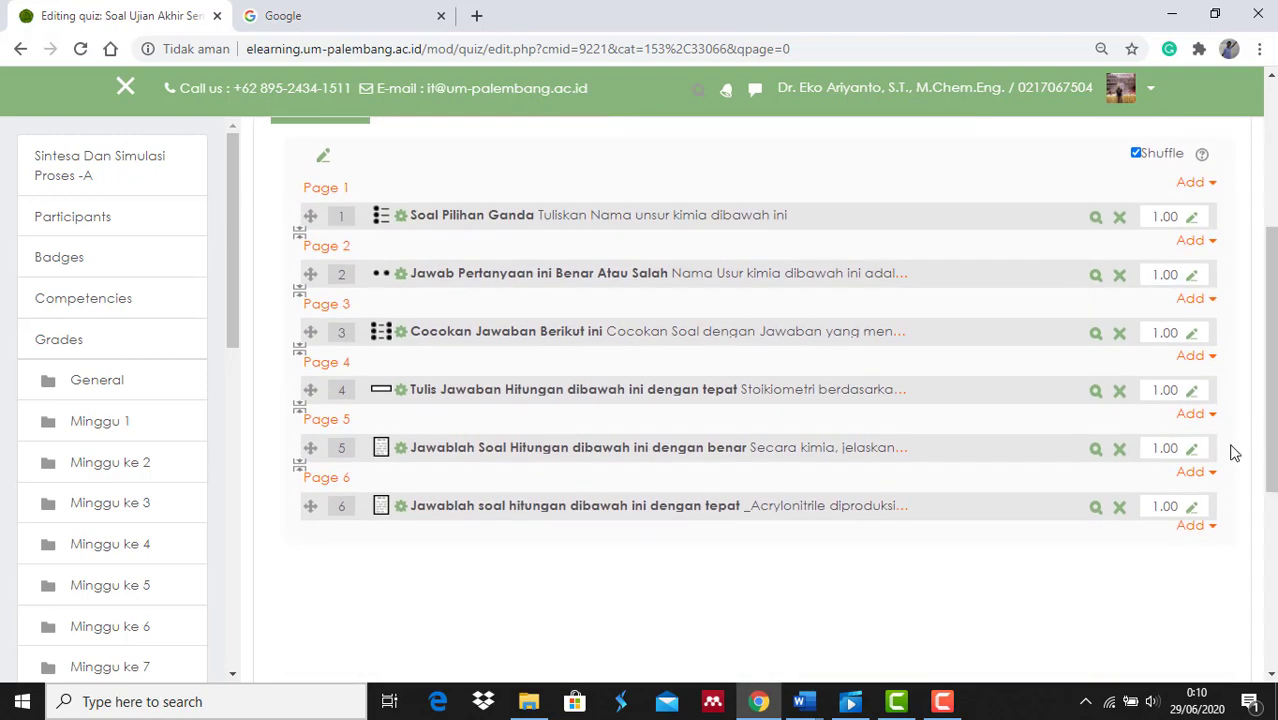
left_click(1193, 527)
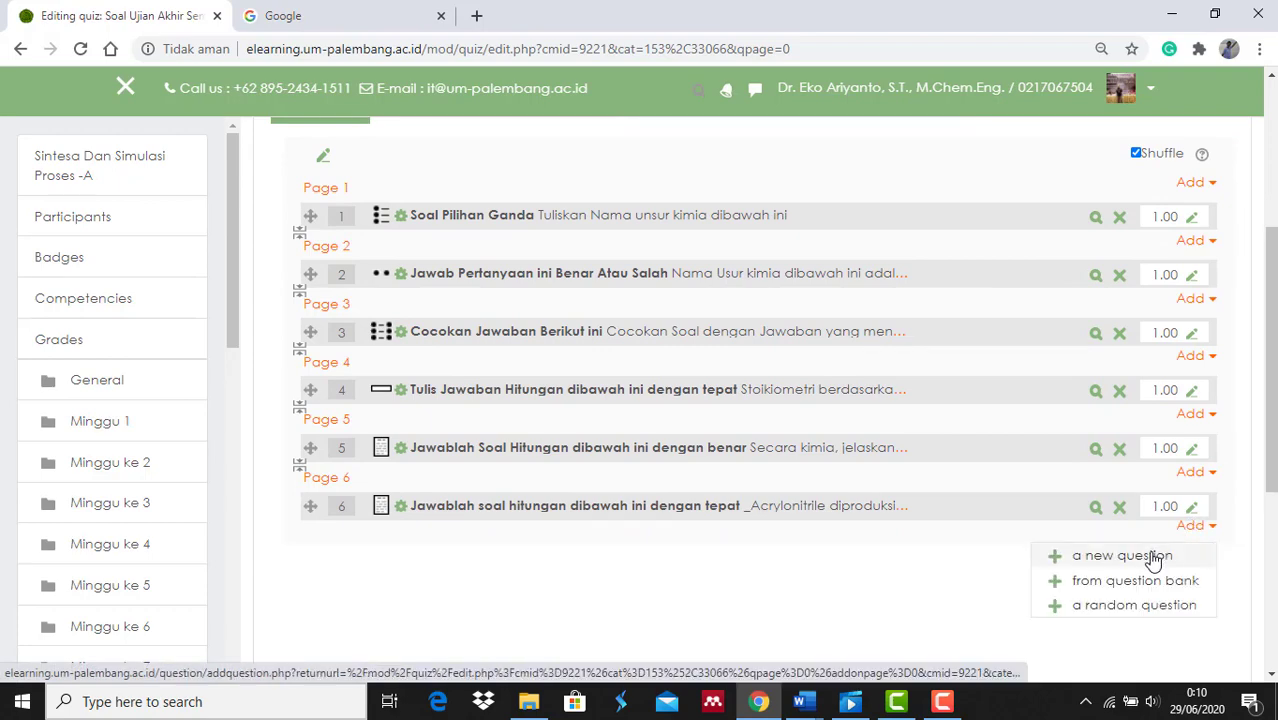
left_click(1148, 557)
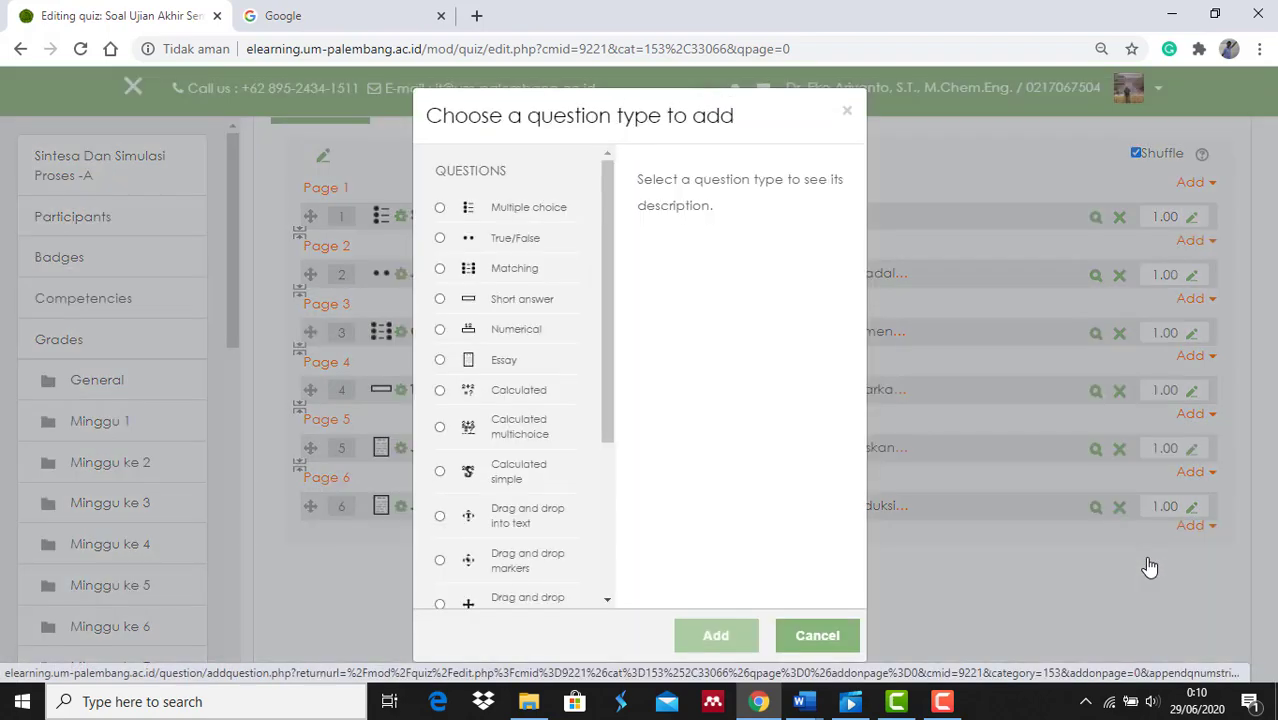
left_click(504, 360)
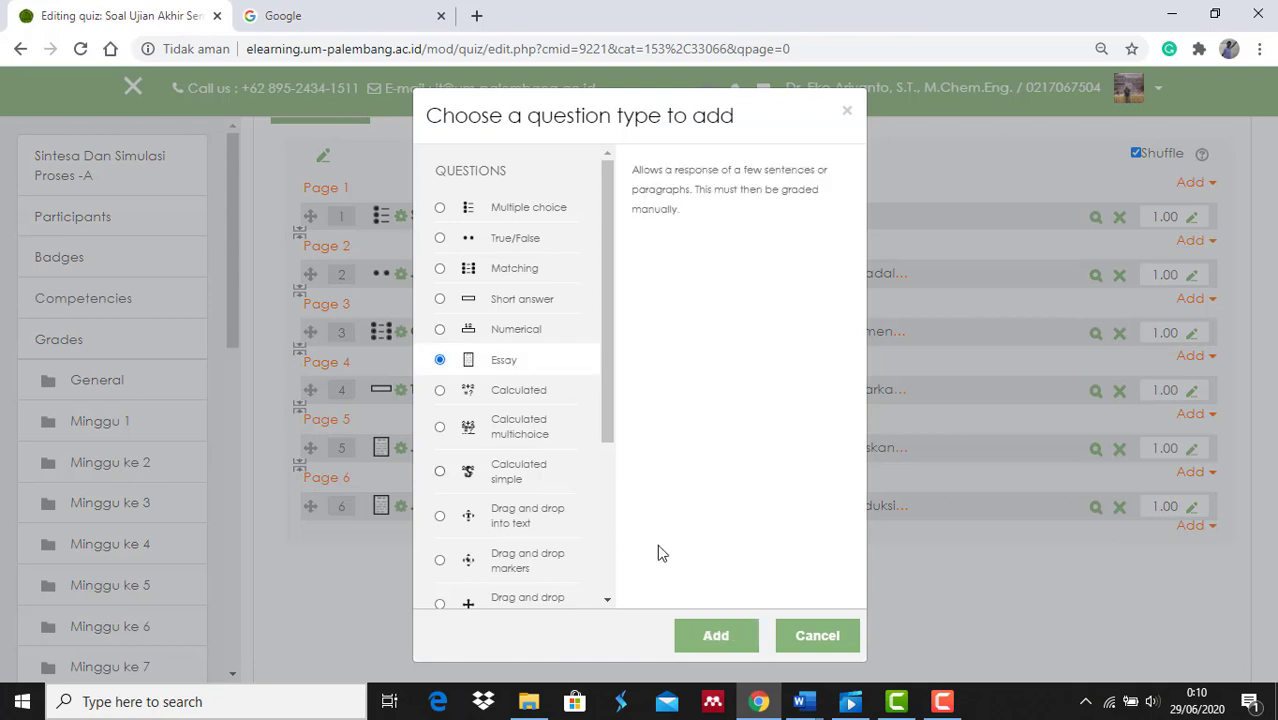
left_click(719, 641)
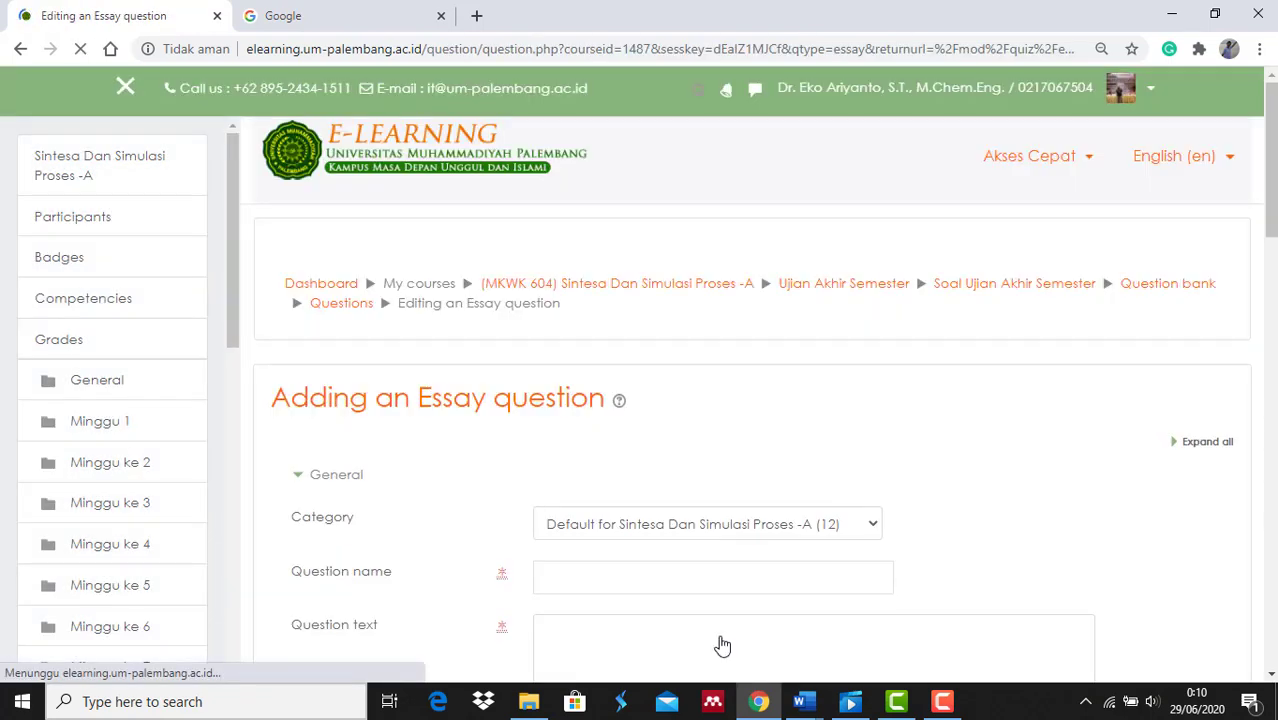
Step: Name the essay question "Jawablah soal hitungan dibawah ini dengan benar"
left_click(665, 580)
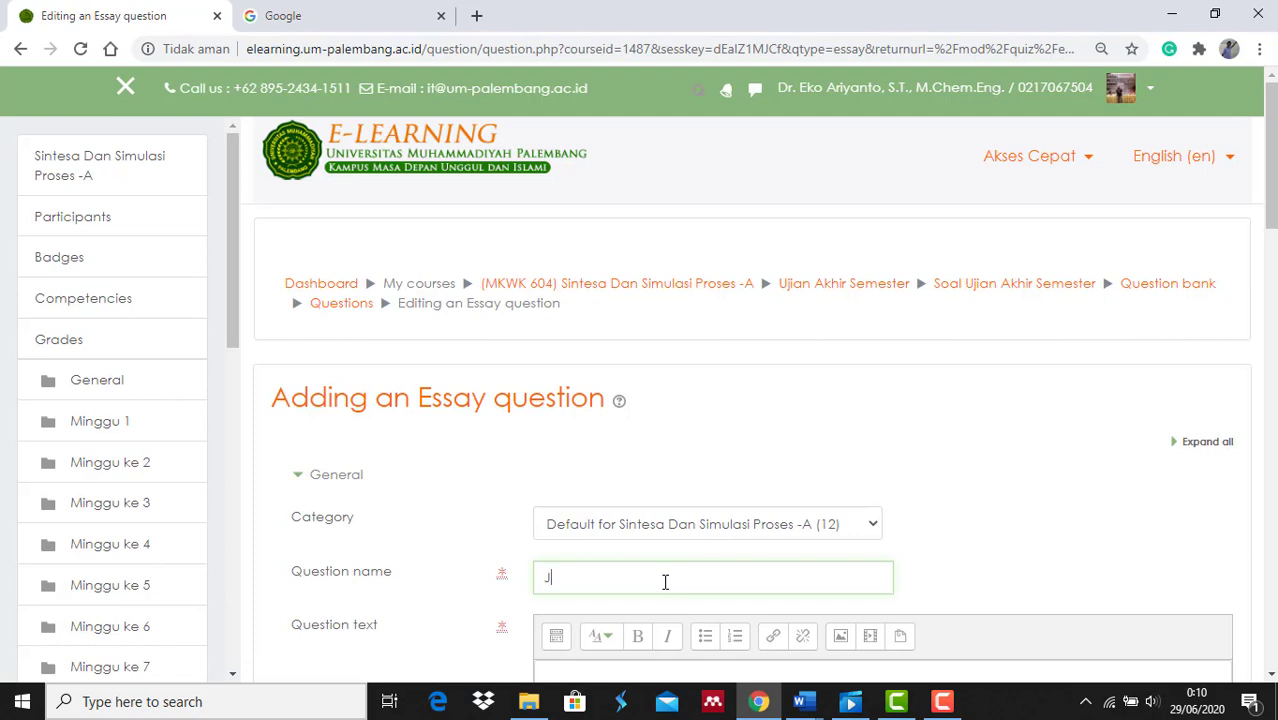
type("w")
type("wa")
type("blah hitungan")
key("BackSpace")
key("BackSpace")
key("BackSpace")
key("BackSpace")
key("BackSpace")
key("BackSpace")
key("BackSpace")
type("soal hitungan dibea")
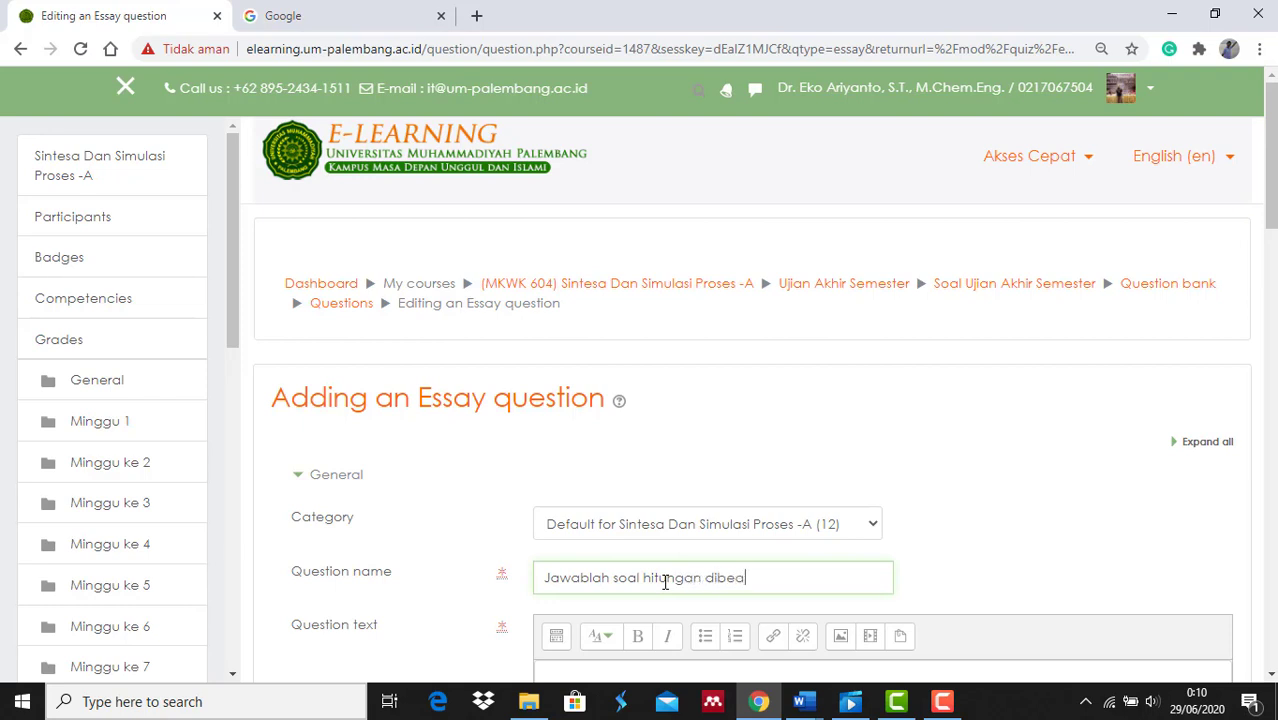
key("BackSpace")
key("BackSpace")
type("awah ini dengan benar")
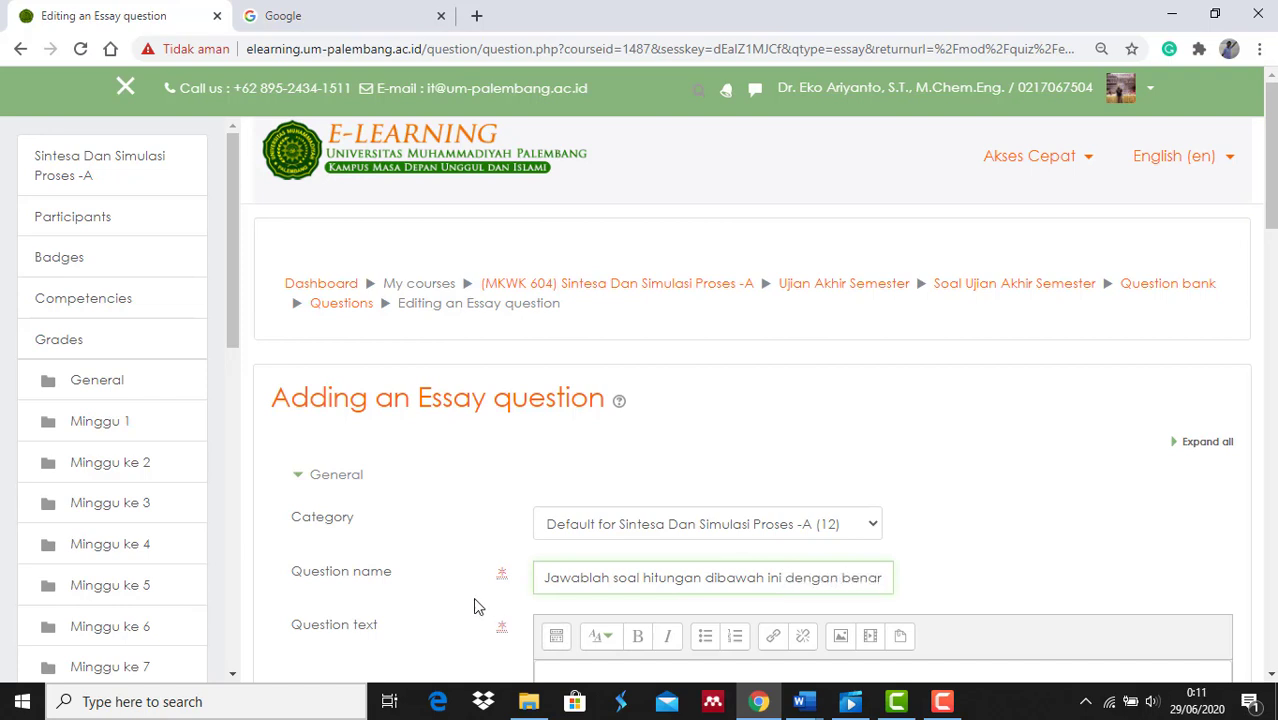
left_click(458, 606)
Step: Copy the "Hitunglah panas standard" methanol synthesis question, through the Smith, Van Ness & Abbot reference line, from the Soal 1 Word document
scroll(458, 606, "down", 1)
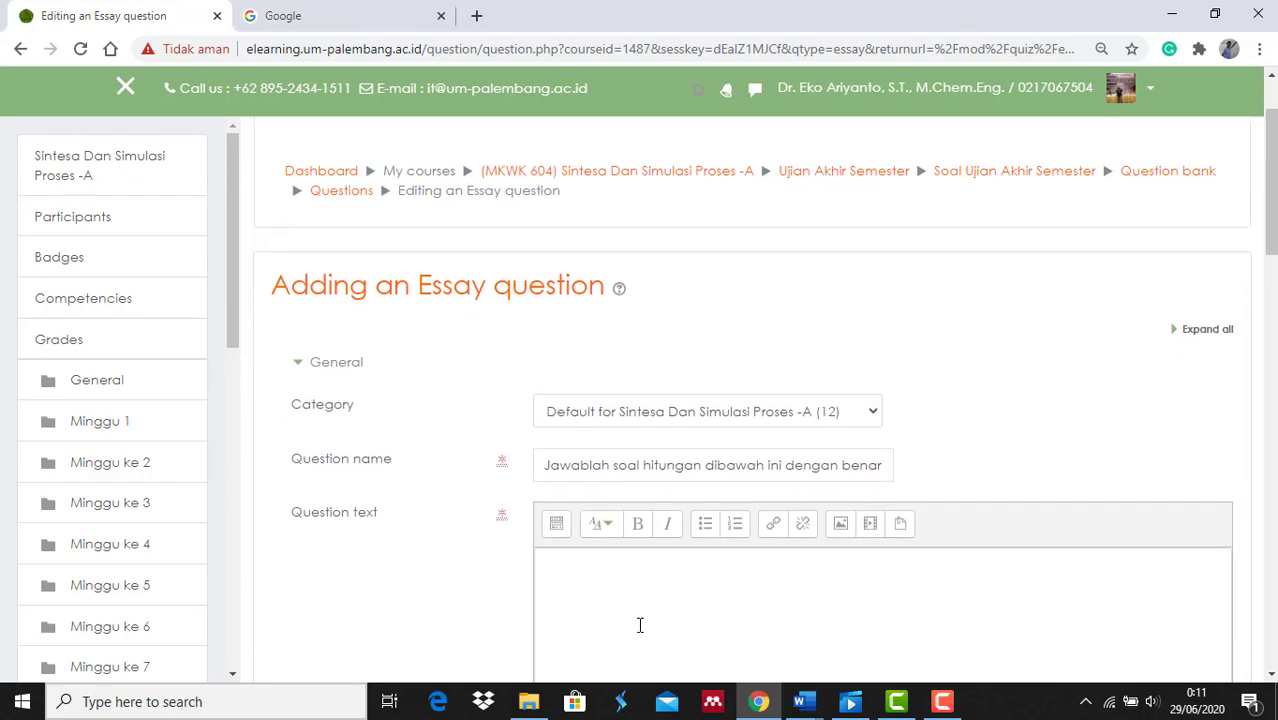
left_click(817, 714)
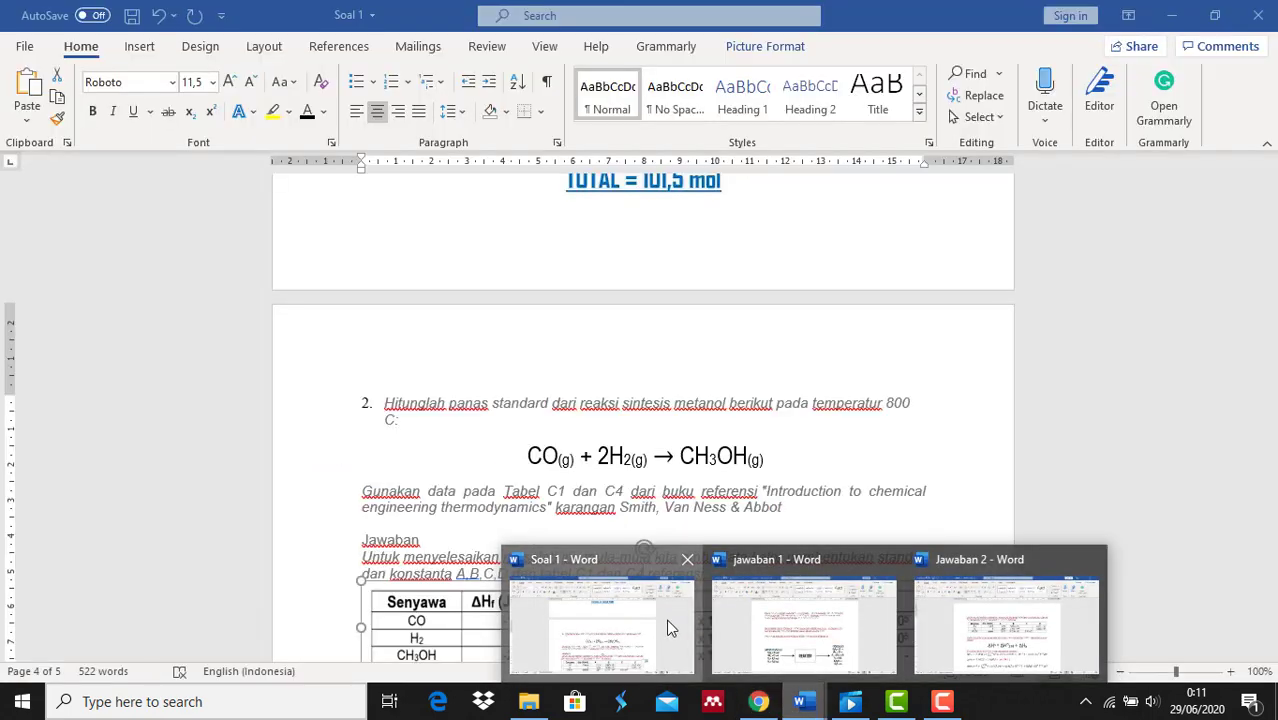
left_click(666, 619)
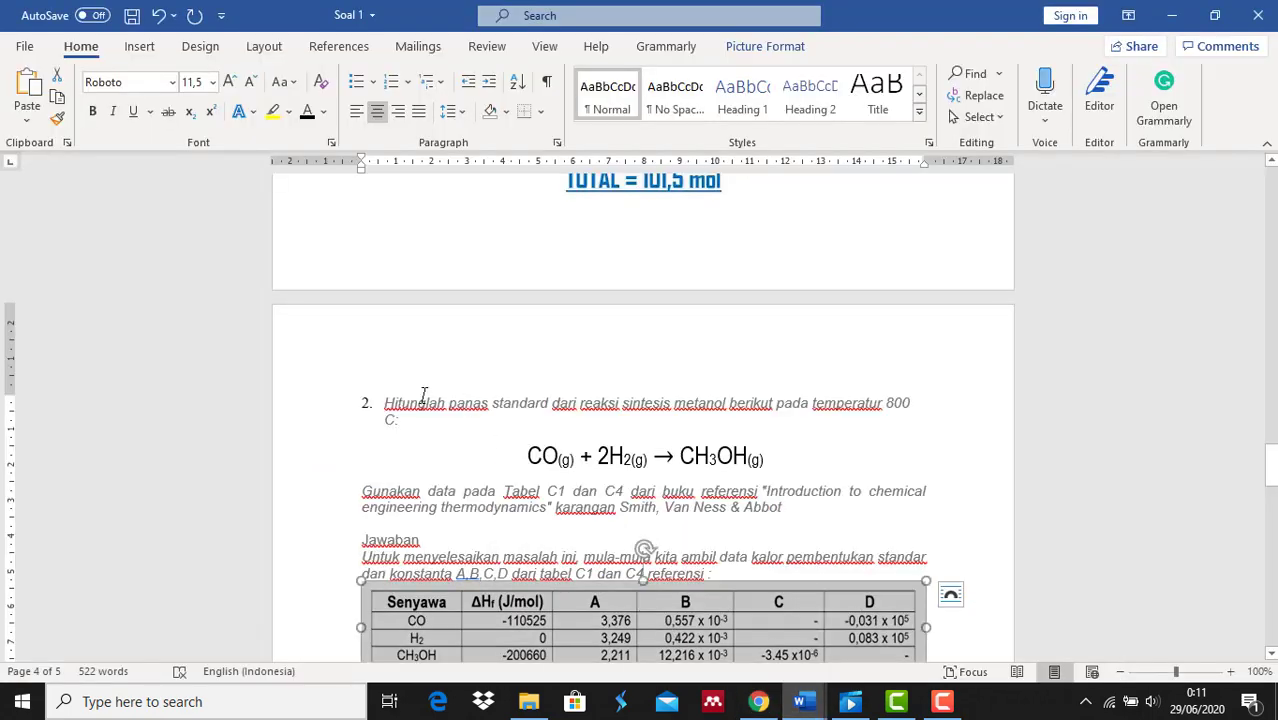
left_click_drag(390, 402, 779, 507)
left_click(57, 97)
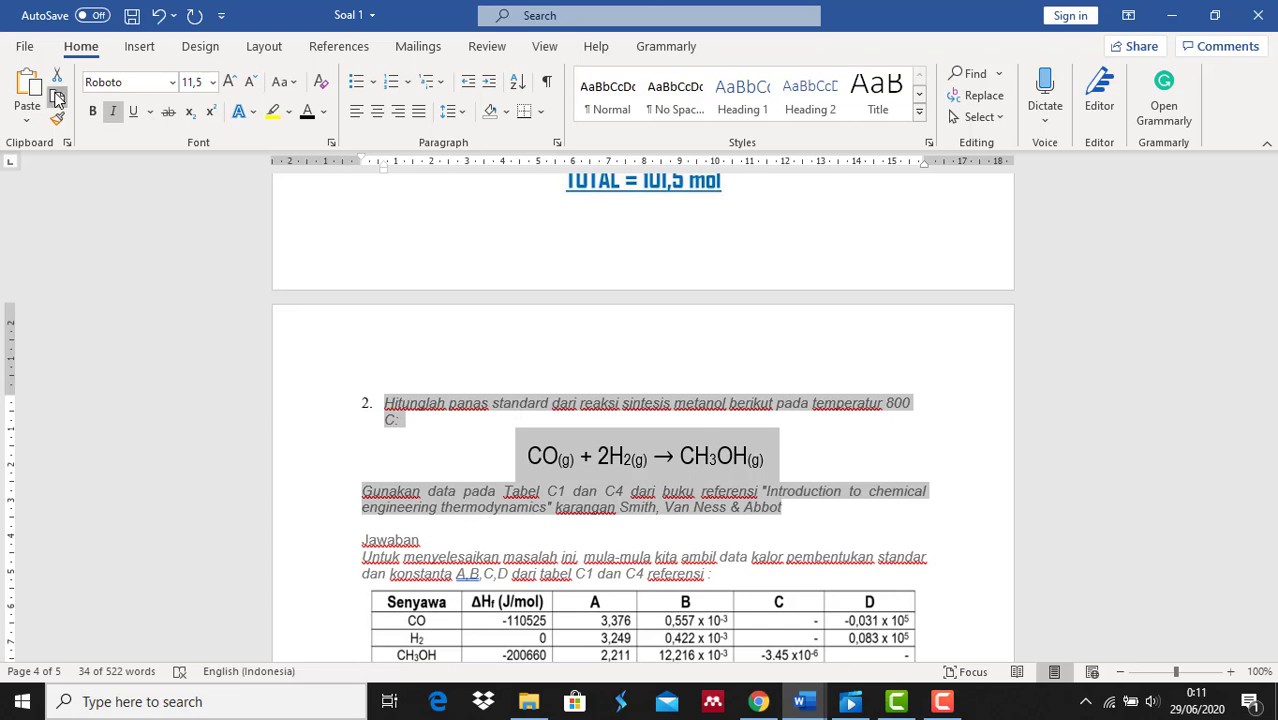
Step: Paste the copied question into the Moodle question text in Chrome, and delete the broken equation placeholder and the leading list number
left_click(758, 700)
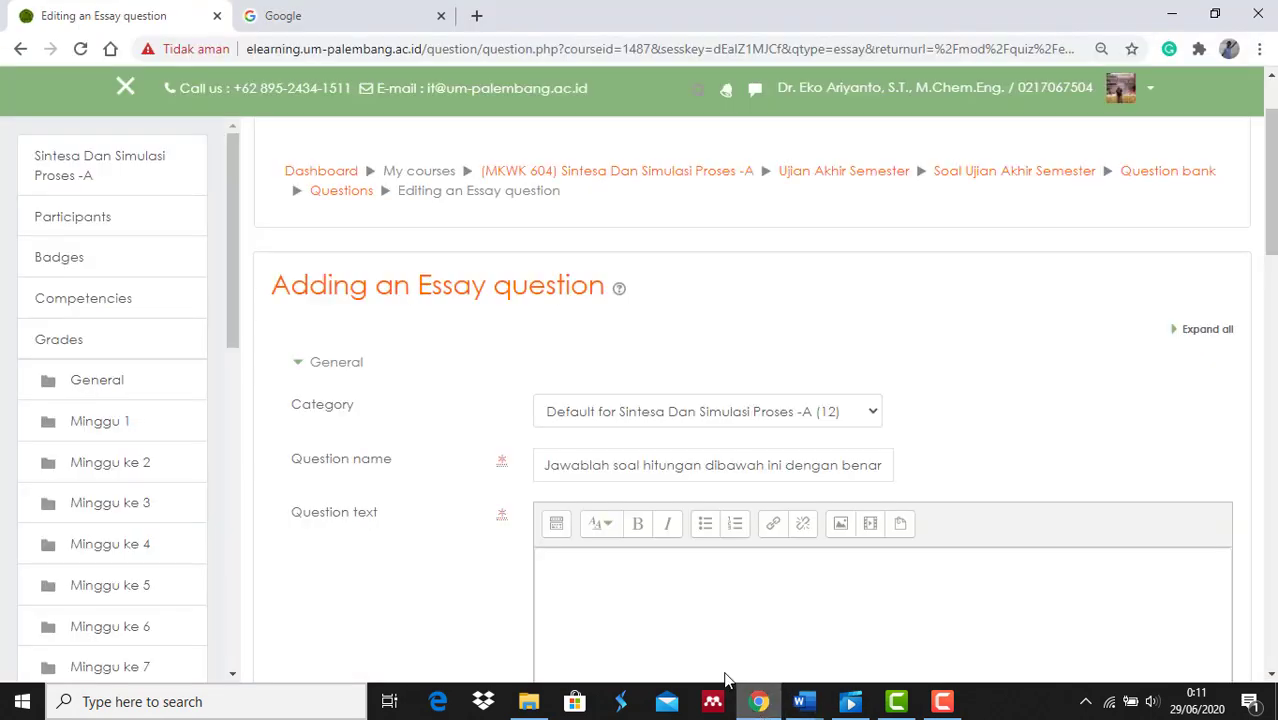
left_click(630, 571)
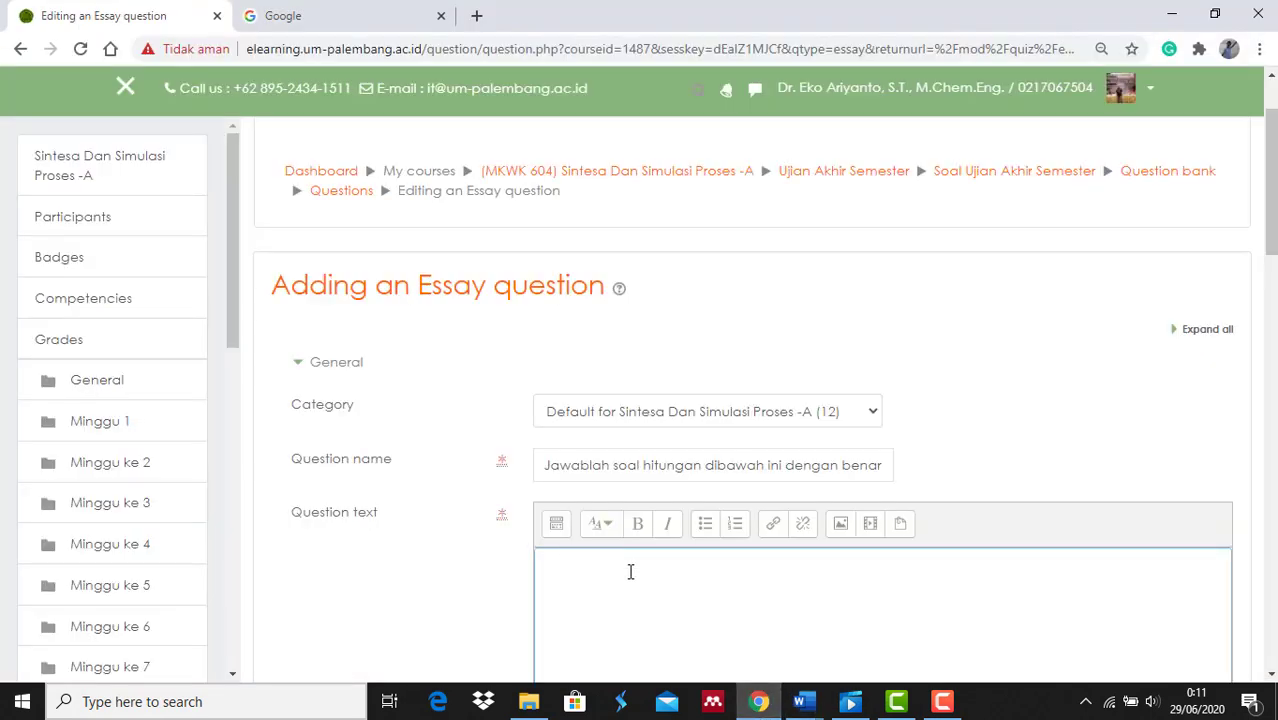
key("ctrl+v")
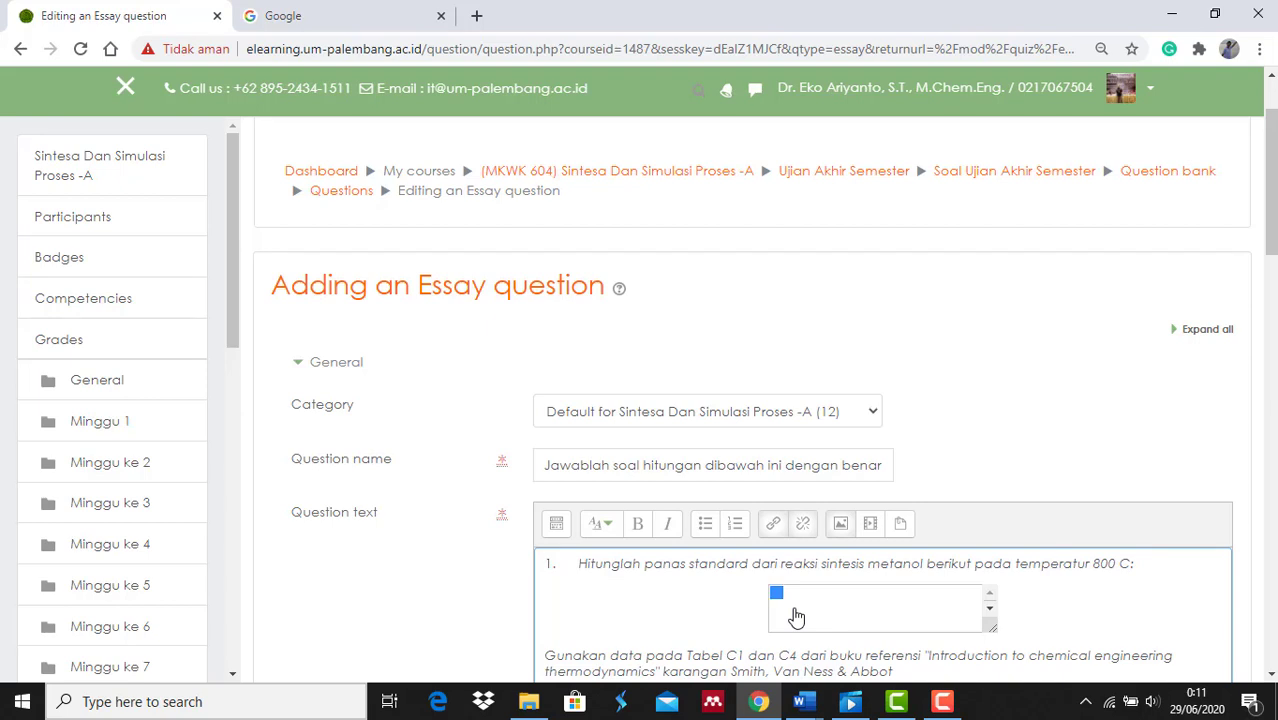
key("Delete")
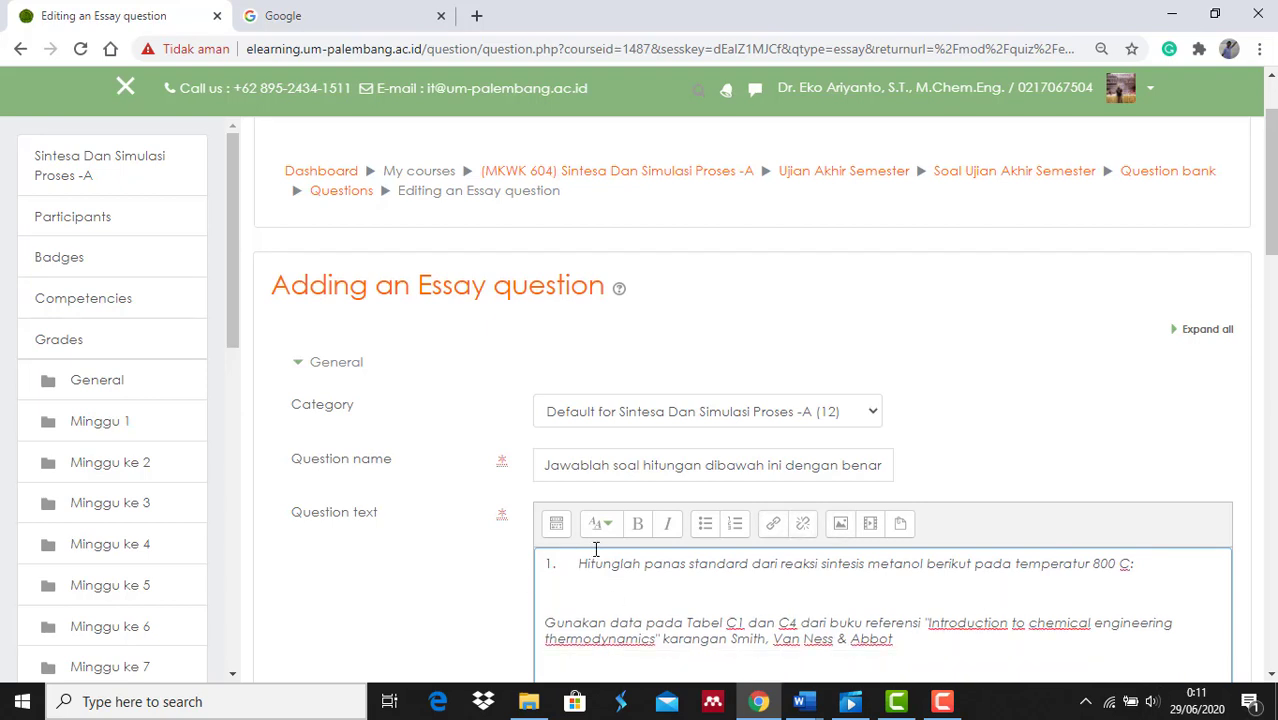
left_click(579, 564)
key("BackSpace")
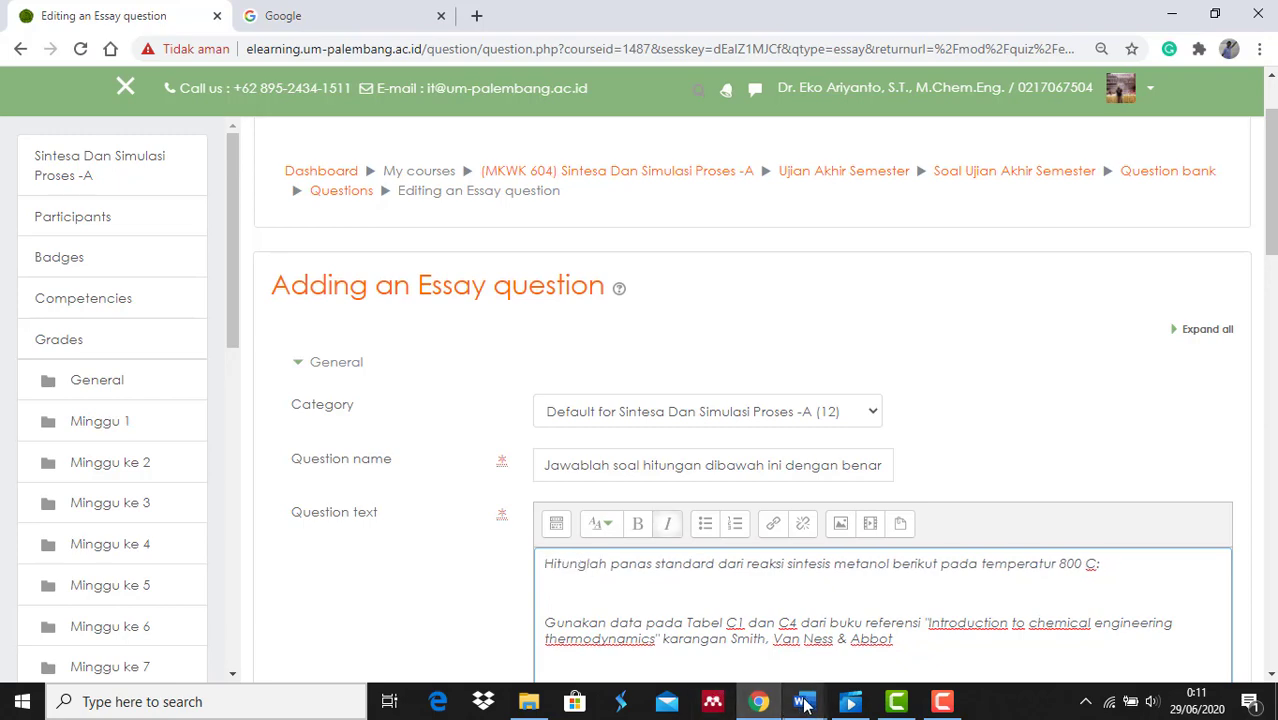
Step: Copy the CO + 2H2 → CH3OH equation image from Soal 1 in Word and paste it between the question text's two paragraphs in Chrome
mouse_move(800, 701)
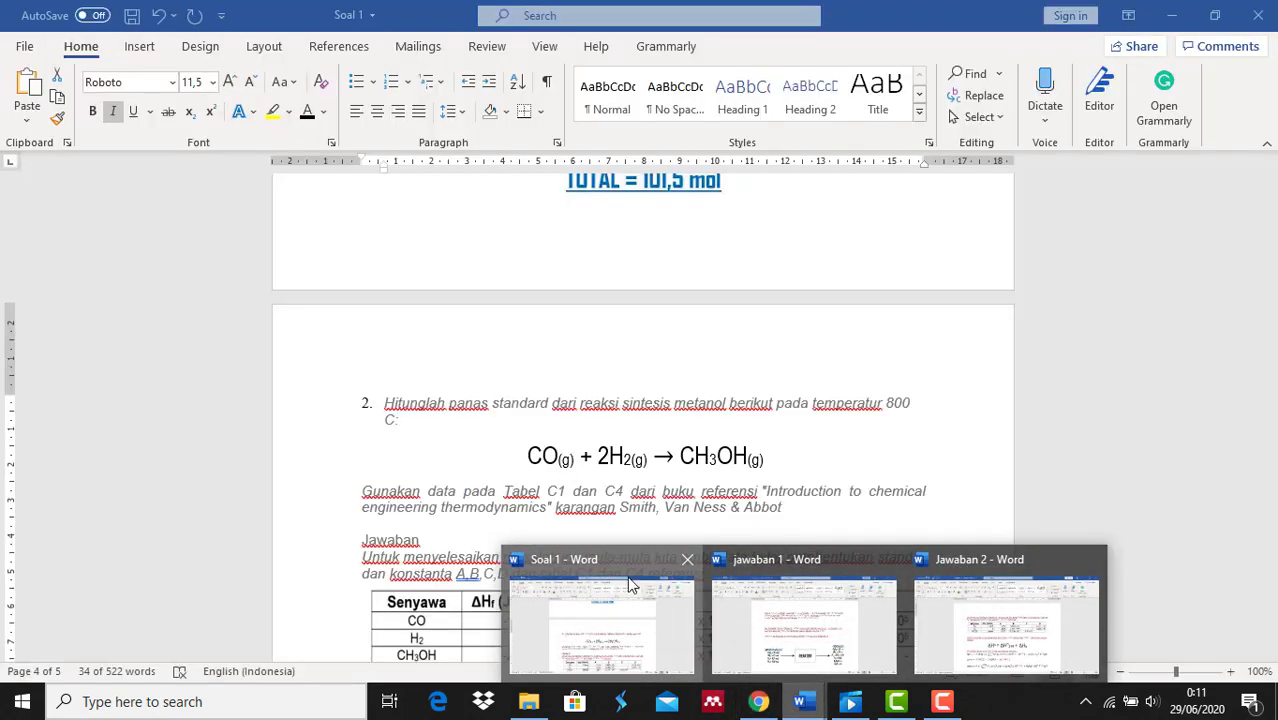
left_click(633, 590)
left_click(619, 465)
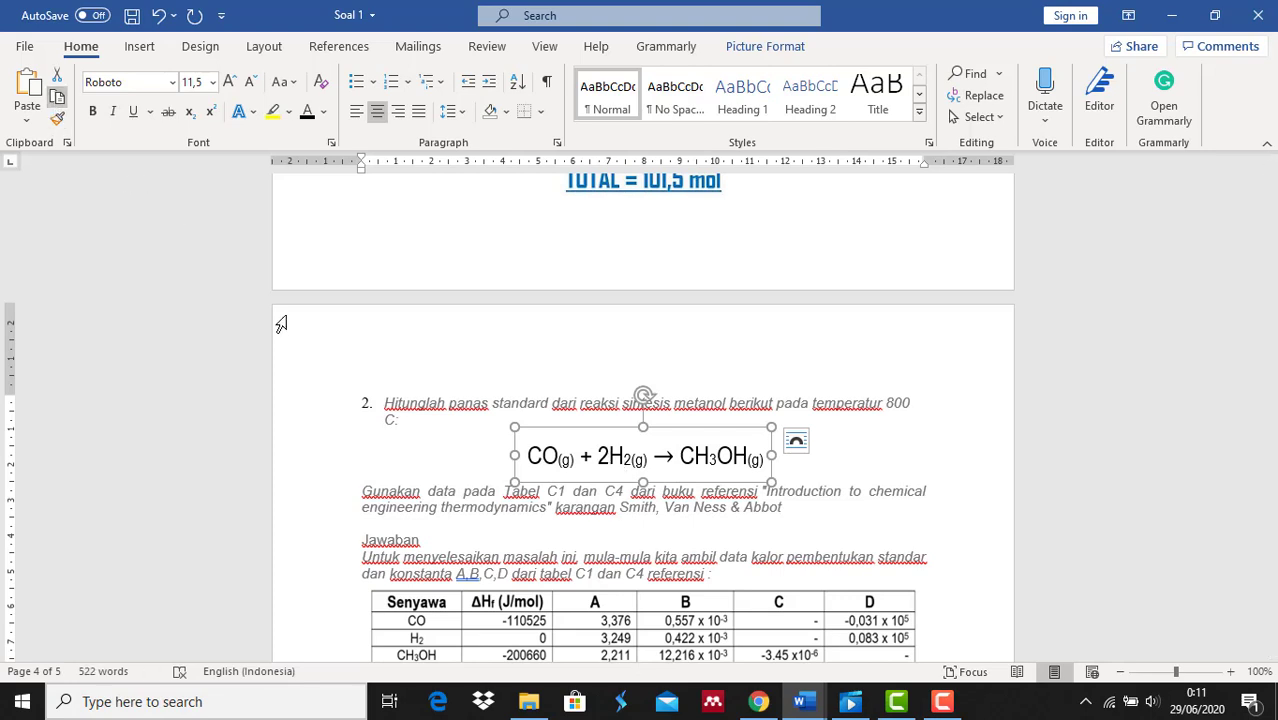
left_click(757, 703)
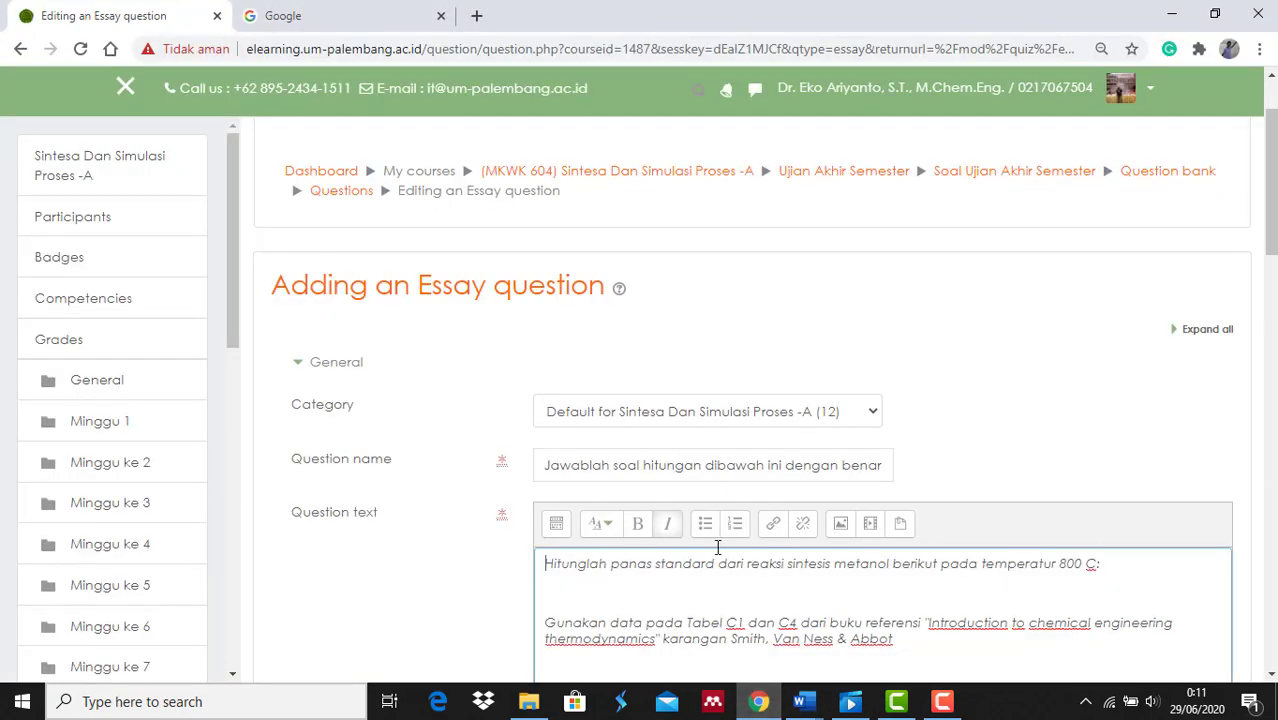
left_click(679, 592)
key("ctrl+v")
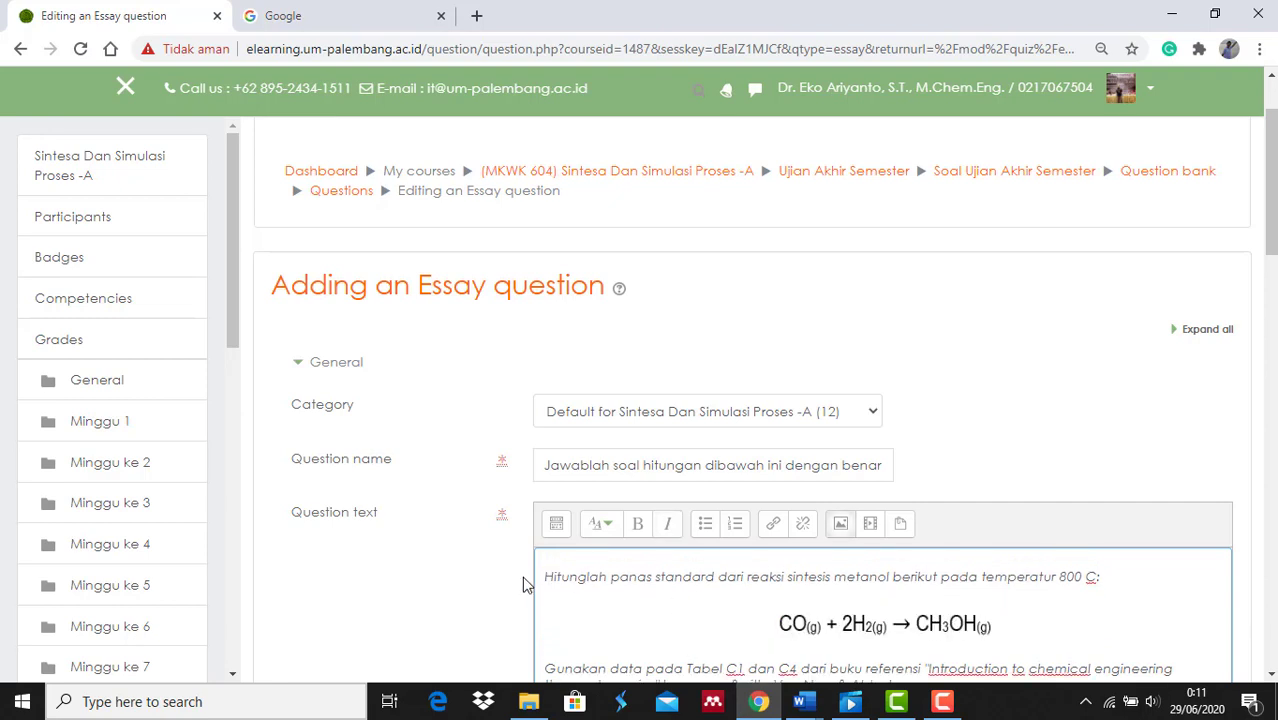
left_click(716, 647)
left_click(446, 540)
Step: Allow 1 attachment in the essay question's response options
scroll(446, 545, "down", 7)
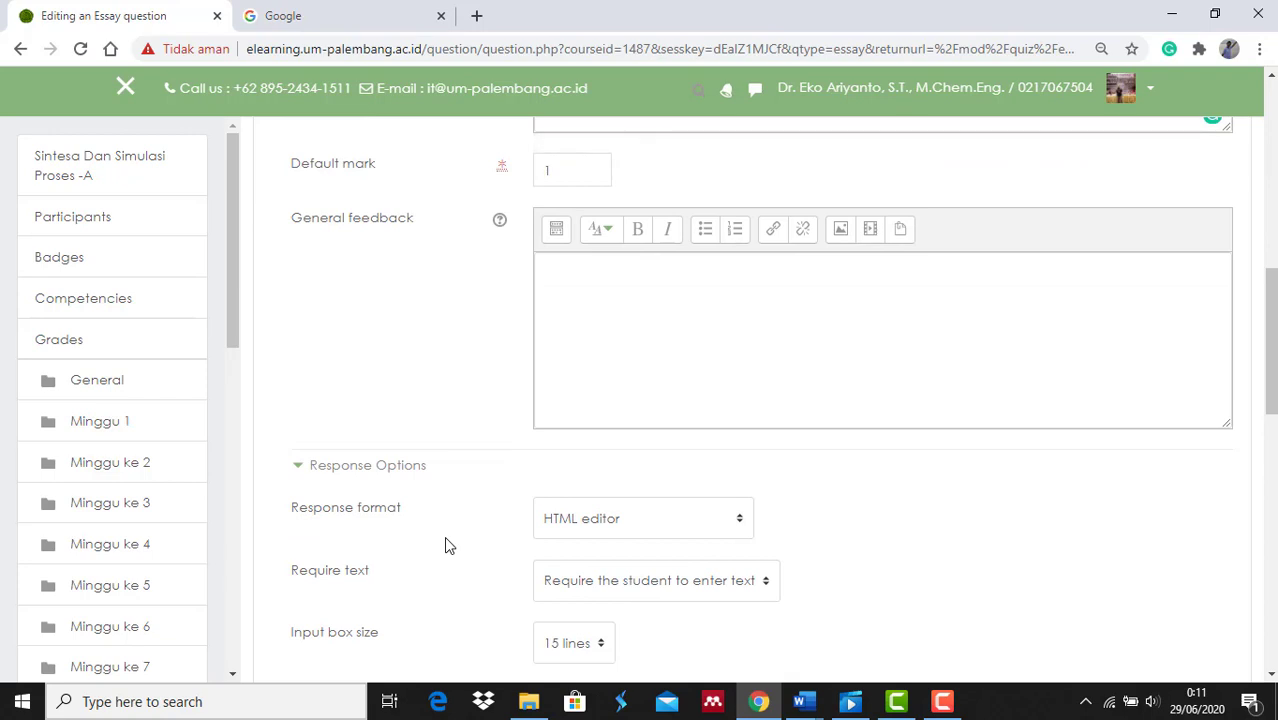
scroll(448, 545, "down", 1)
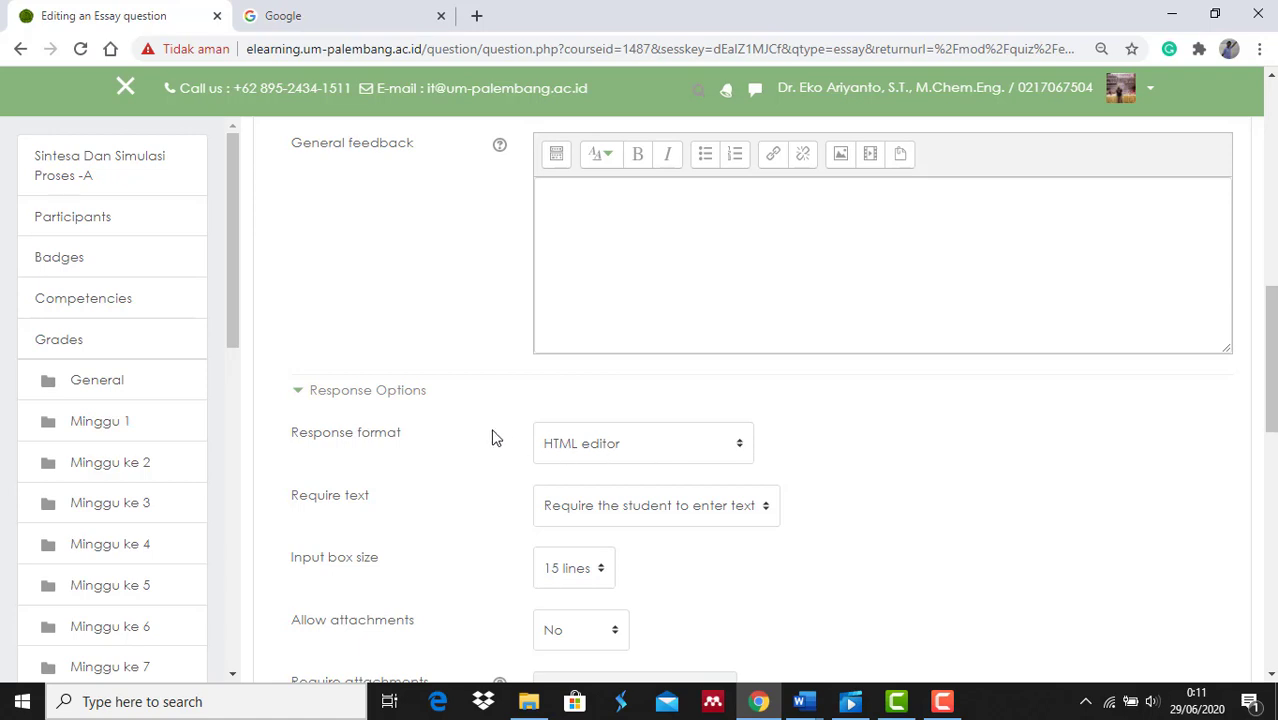
scroll(492, 437, "down", 2)
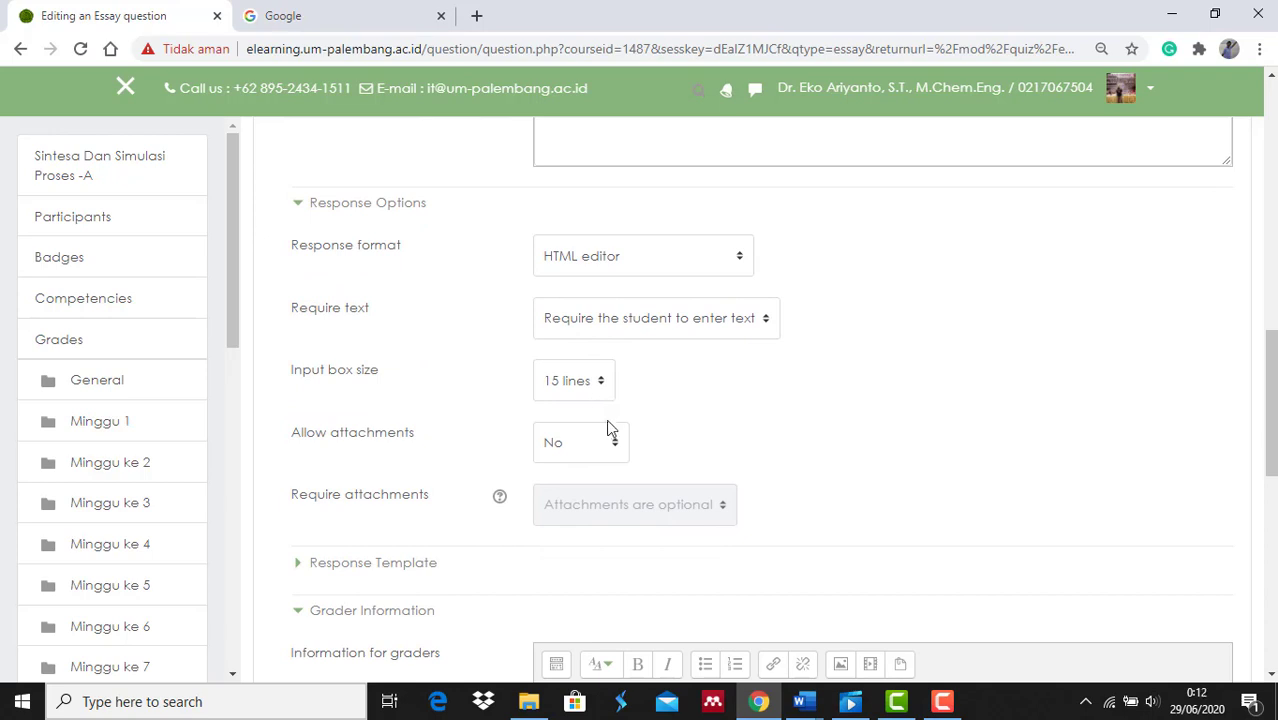
left_click(617, 446)
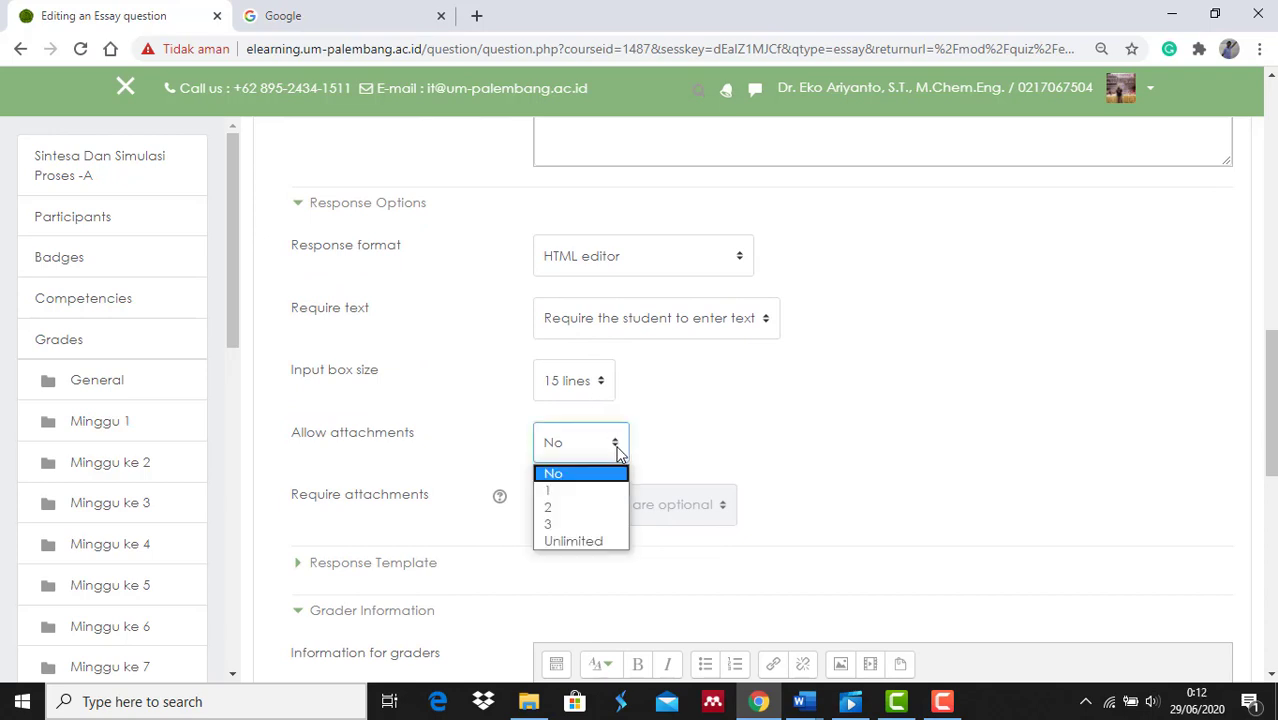
left_click(576, 491)
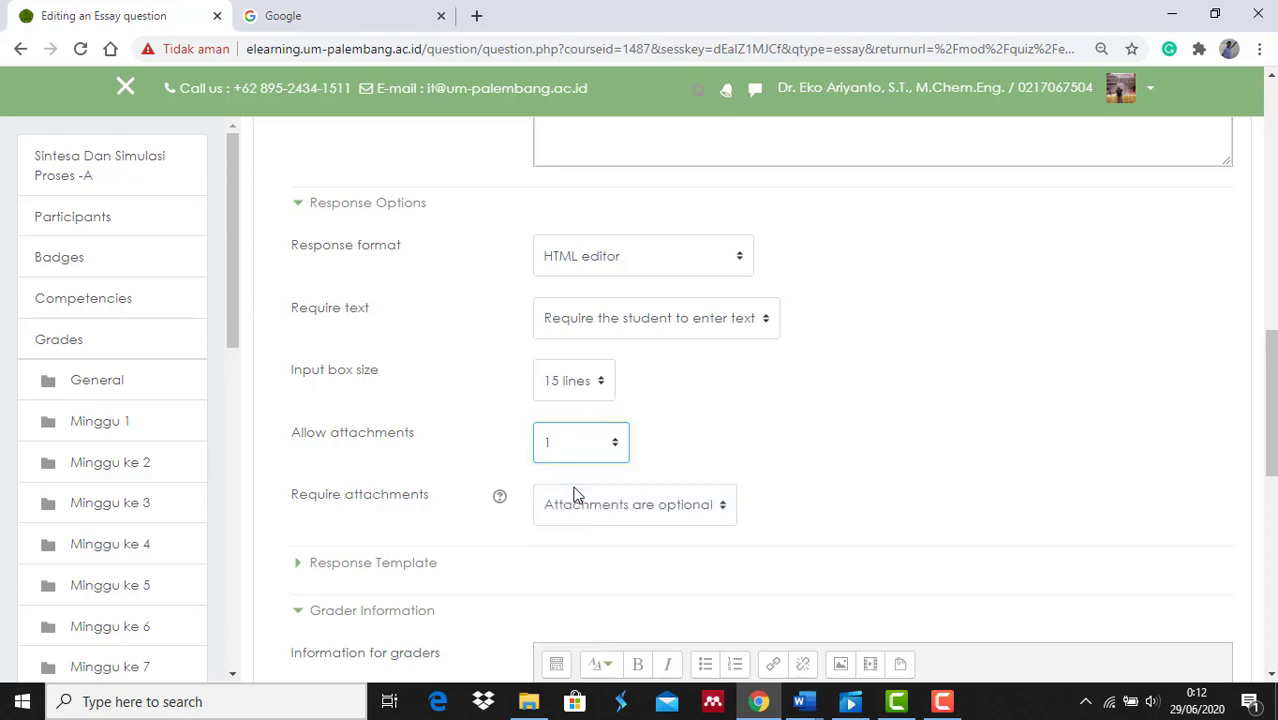
Step: Leave required attachments at "Attachments are optional" for the essay question, and save the changes while continuing editing
left_click(746, 449)
scroll(746, 449, "down", 1)
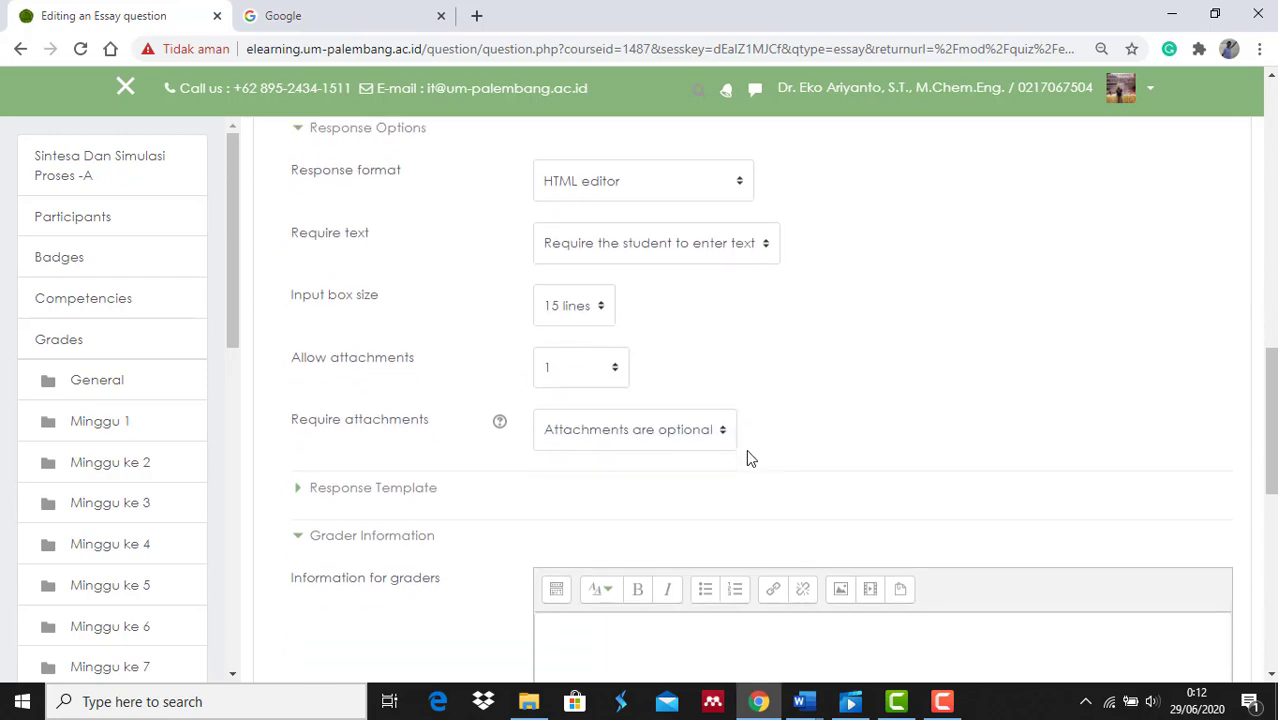
left_click(727, 430)
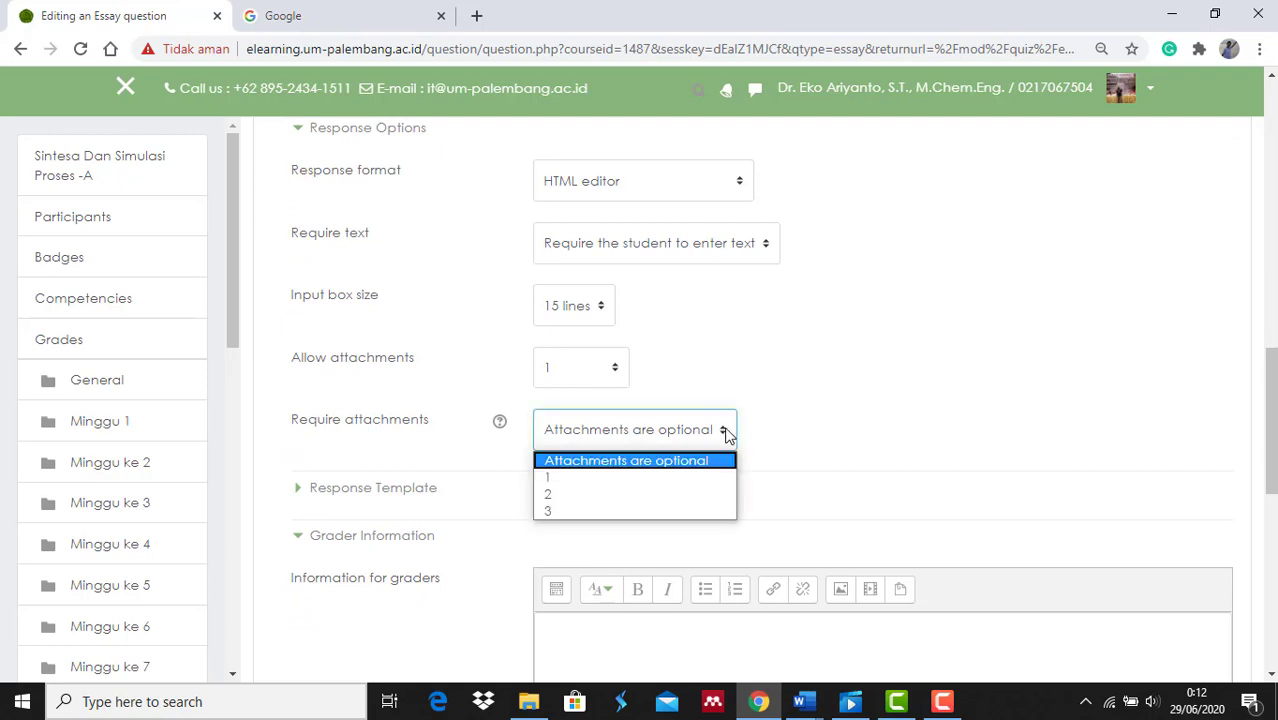
left_click(626, 480)
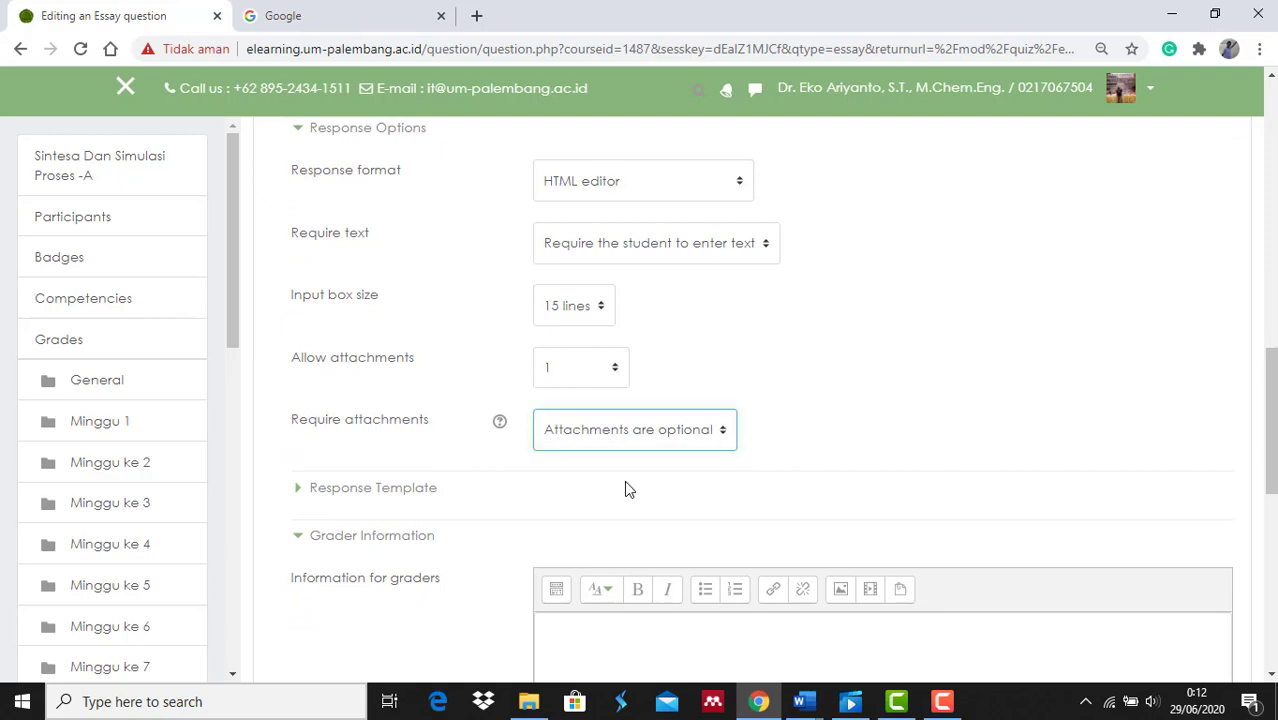
left_click(837, 377)
scroll(838, 383, "down", 5)
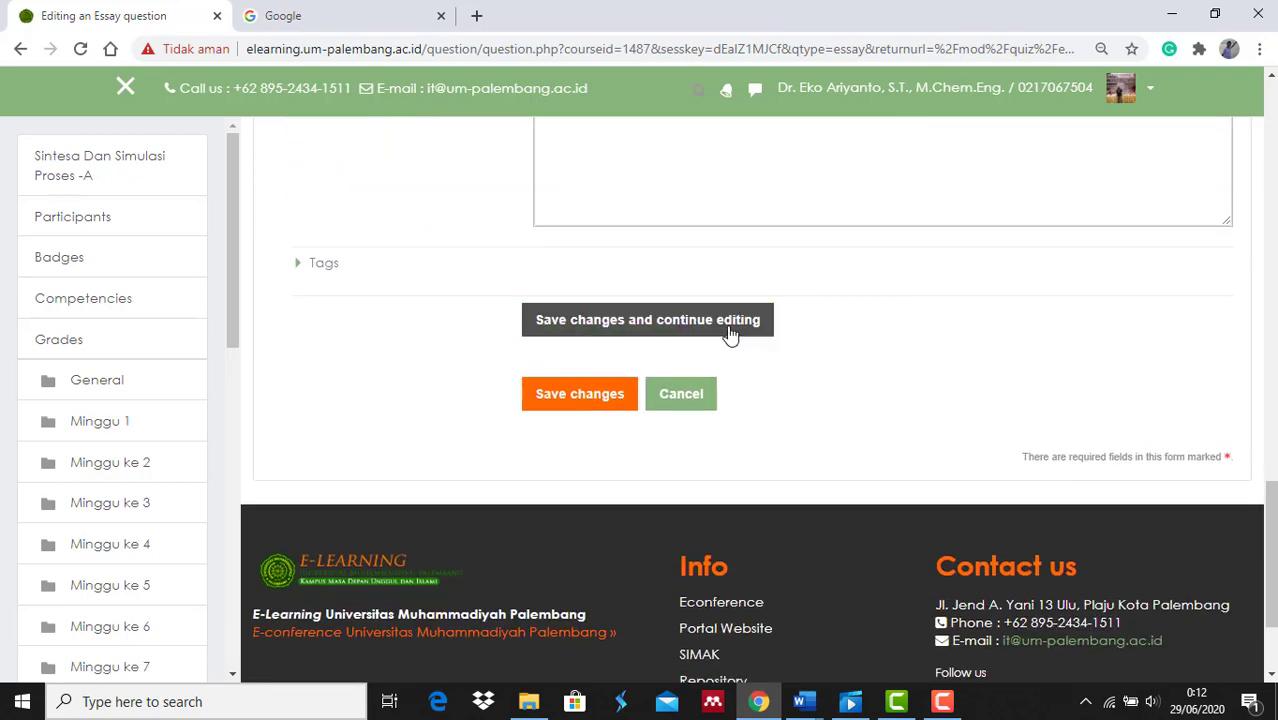
left_click(730, 333)
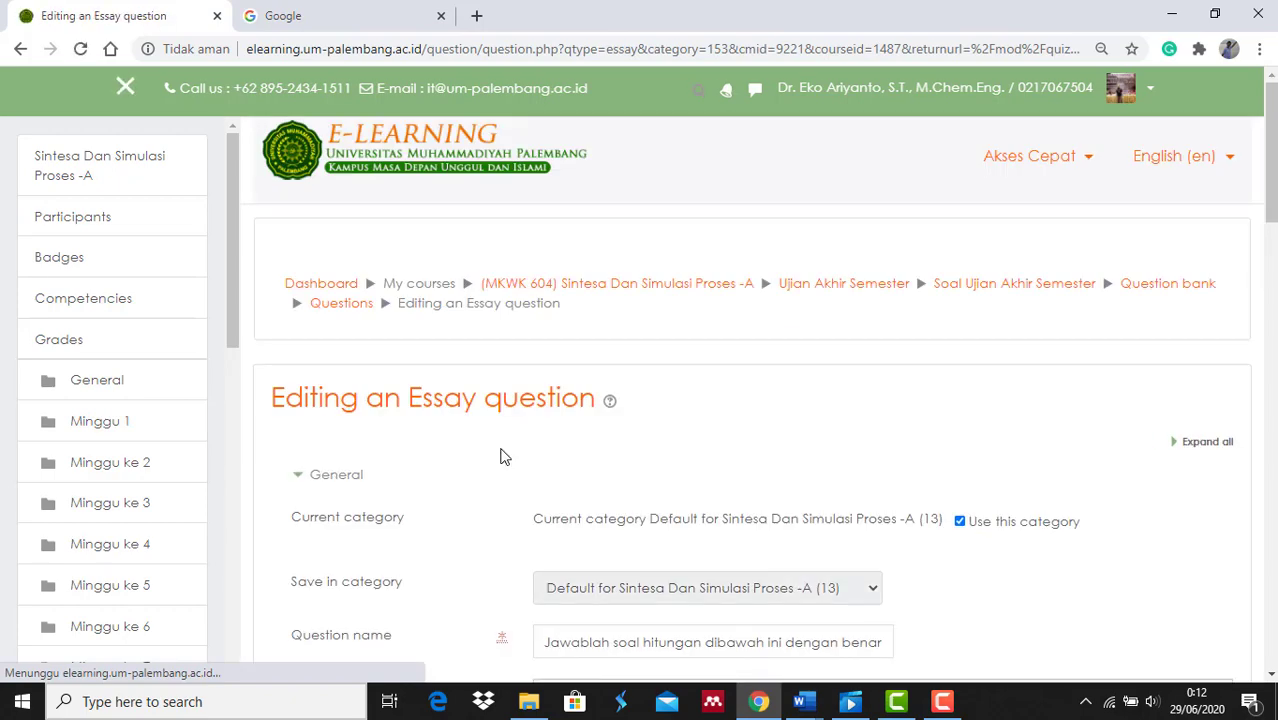
Step: Preview the saved methanol essay question and enter the trial answer "Jawaban dapat dilihat didalam file dibawah ini"
scroll(500, 457, "down", 1)
scroll(500, 457, "down", 10)
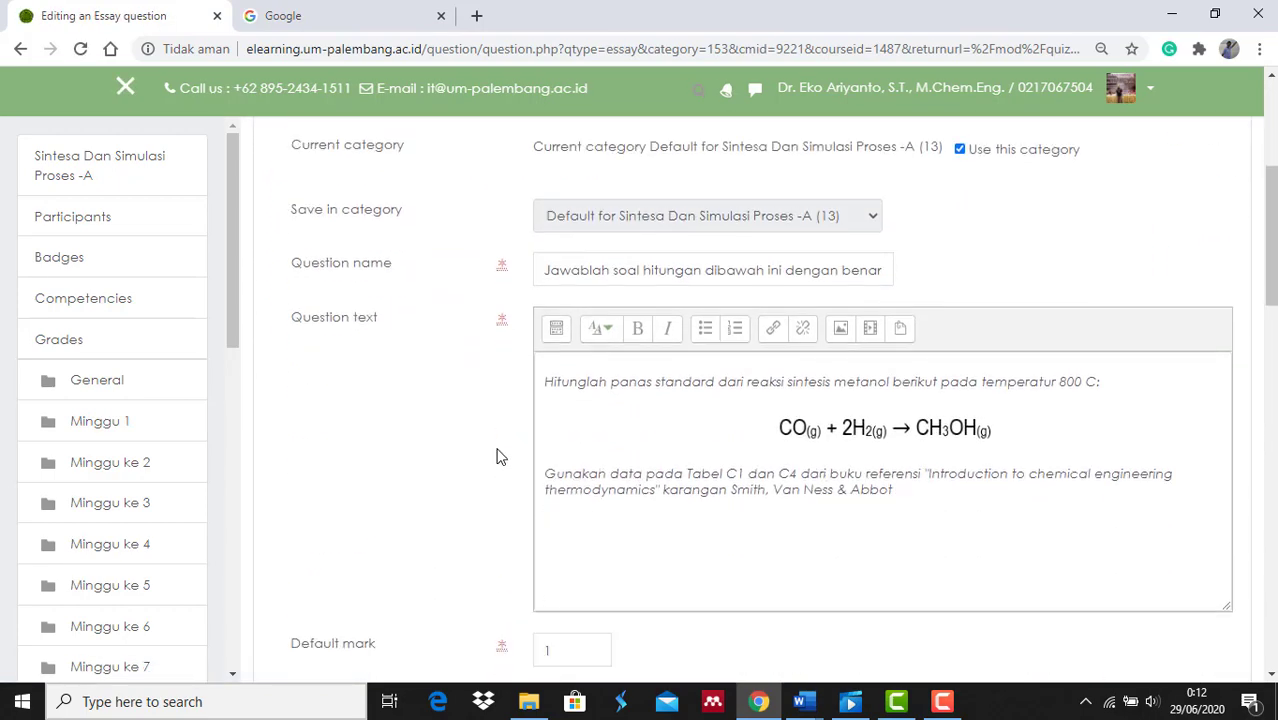
scroll(500, 457, "down", 10)
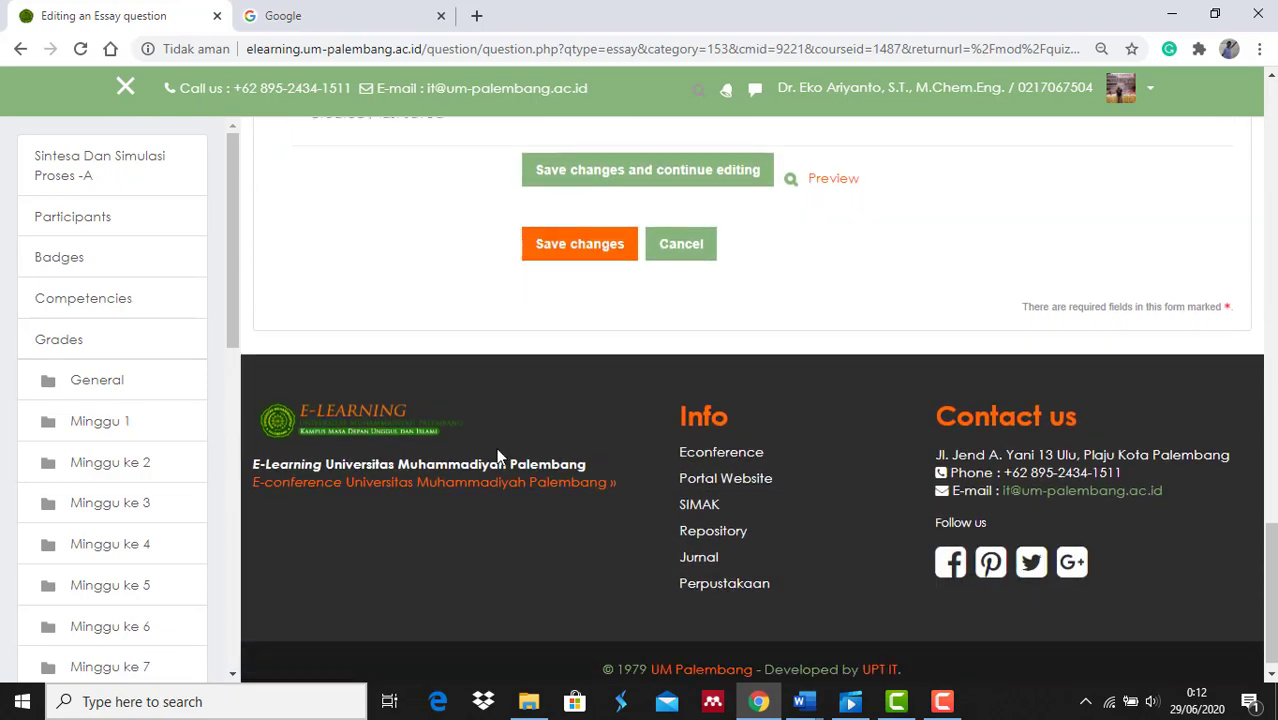
left_click(847, 189)
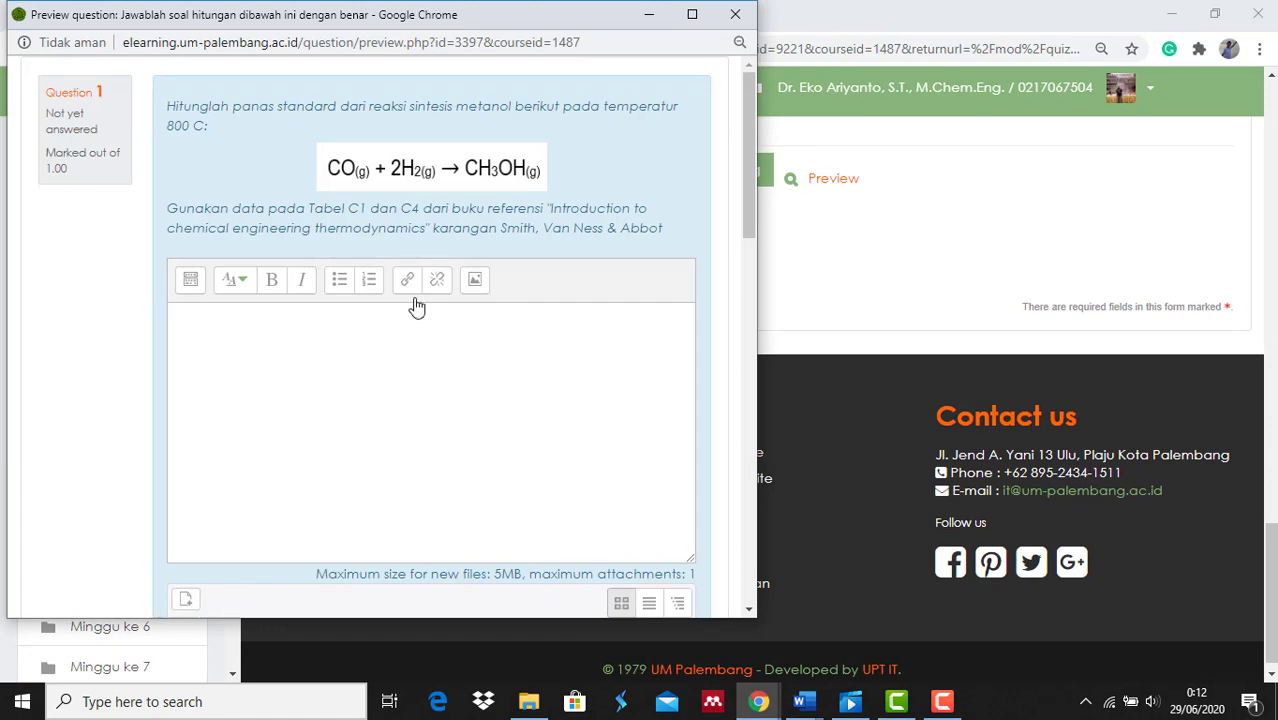
left_click(315, 332)
type("Jwab")
key("BackSpace")
key("BackSpace")
type("awaban dapat diliha")
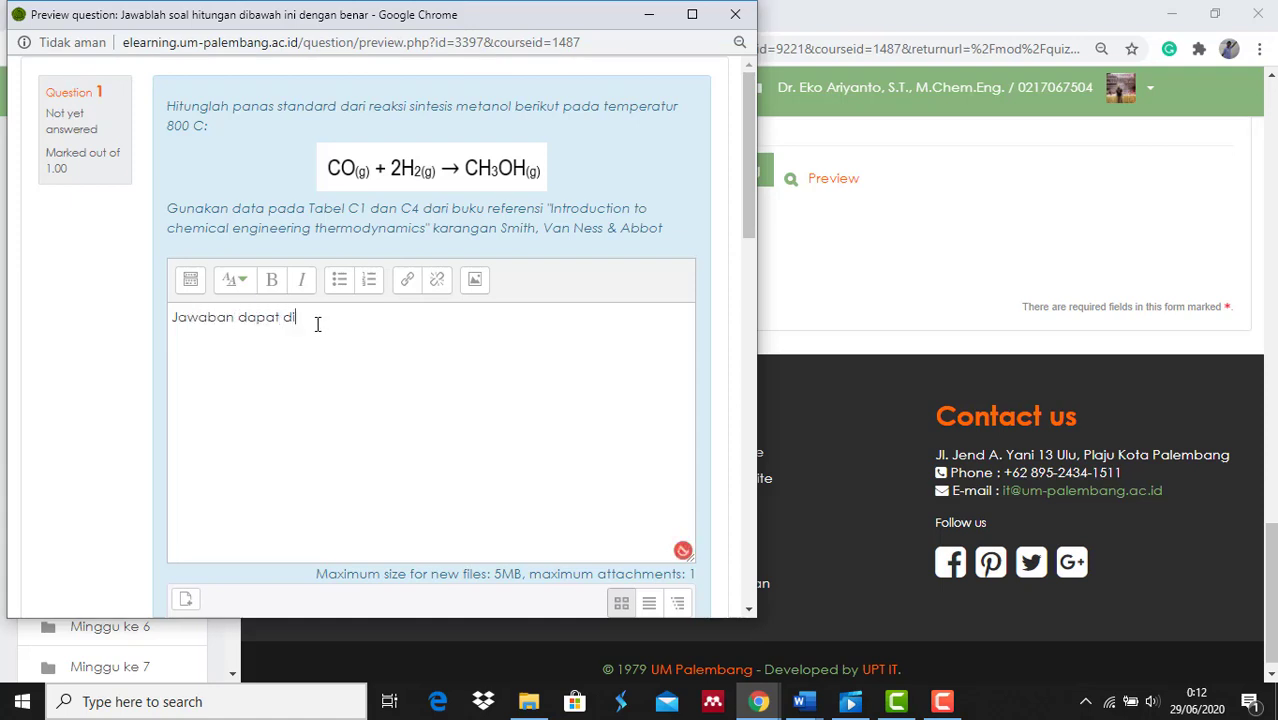
type("t didalam file dib")
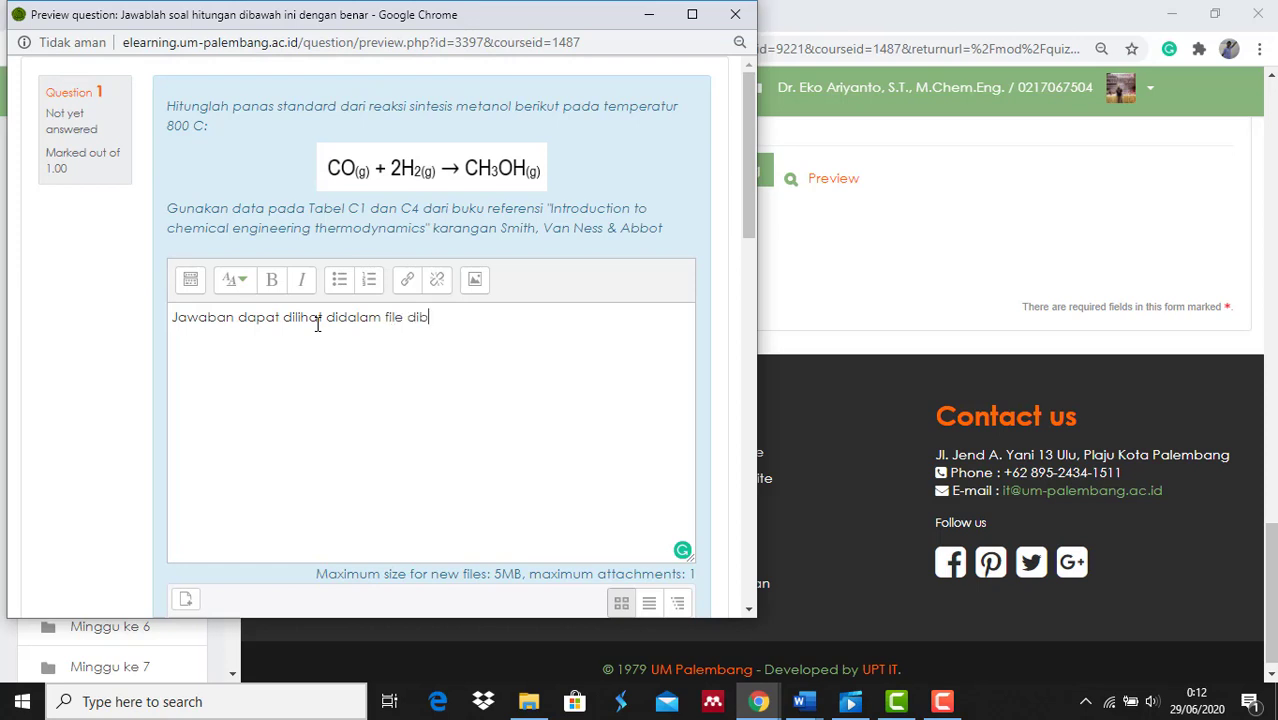
type("awah ini")
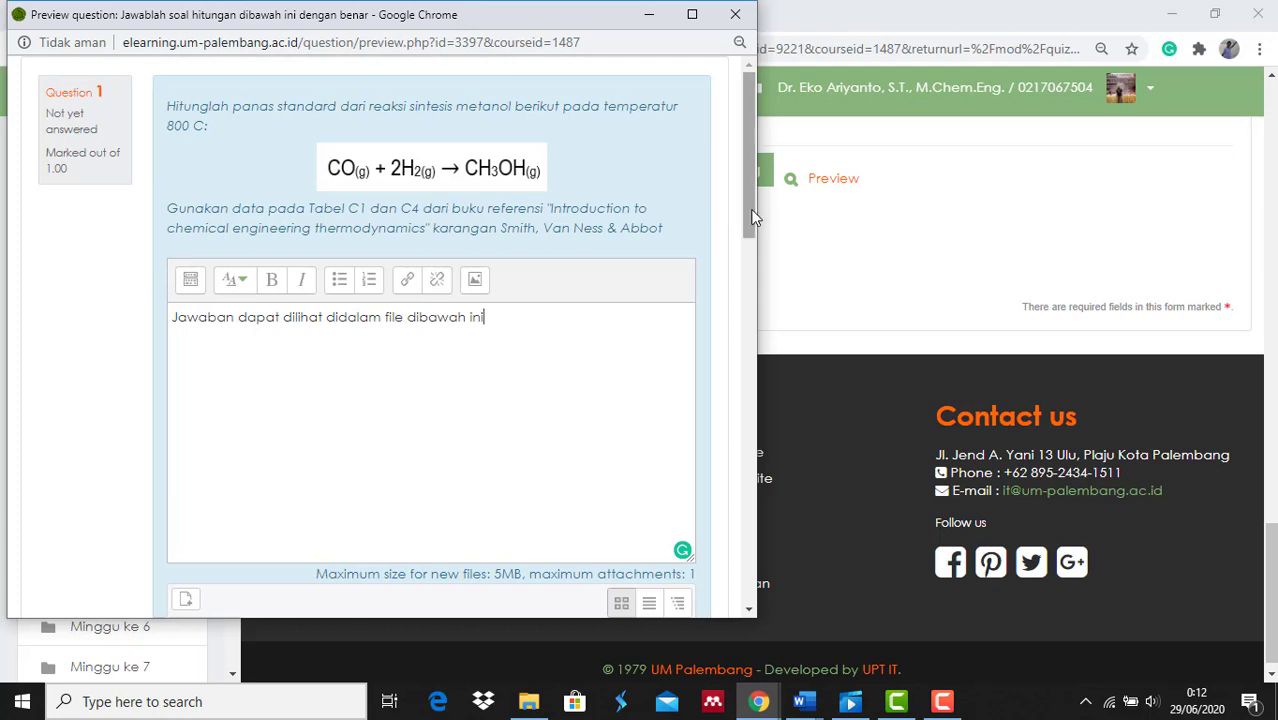
Step: Attach the Word file Jawaban 2 to the trial answer, saving it as "Jawaban soal ke 7"
left_click_drag(755, 217, 725, 348)
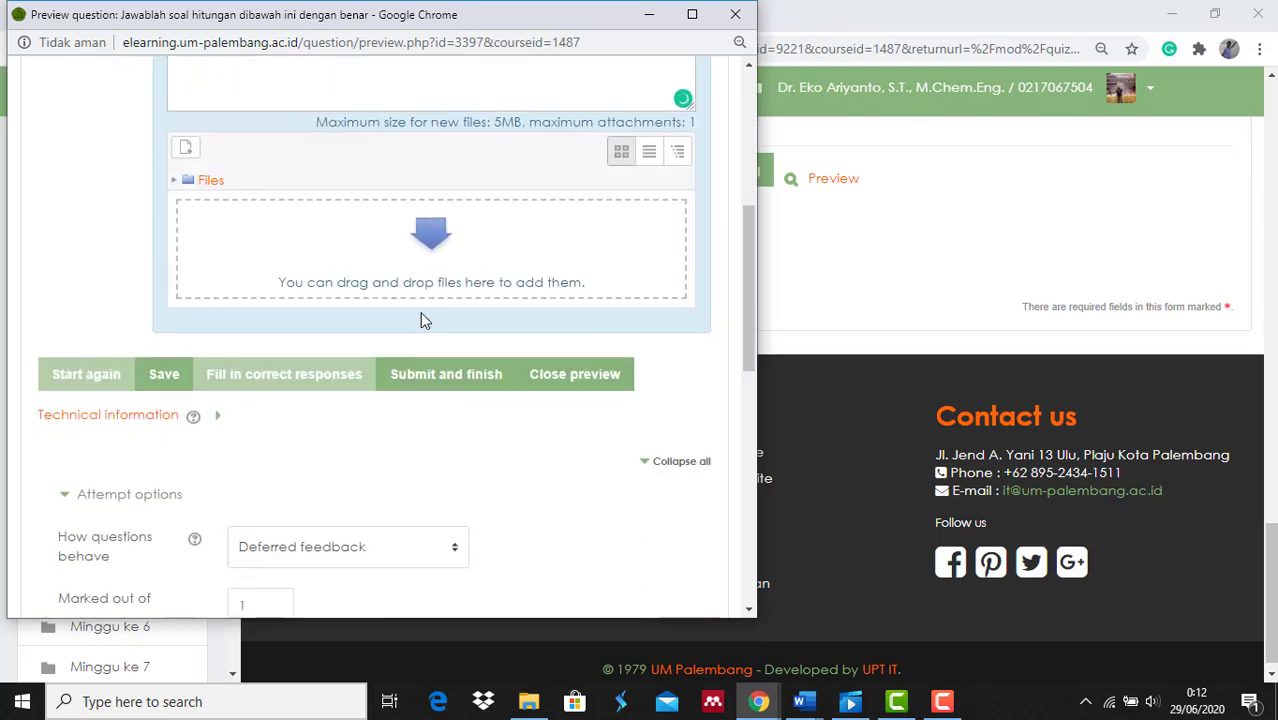
left_click(430, 236)
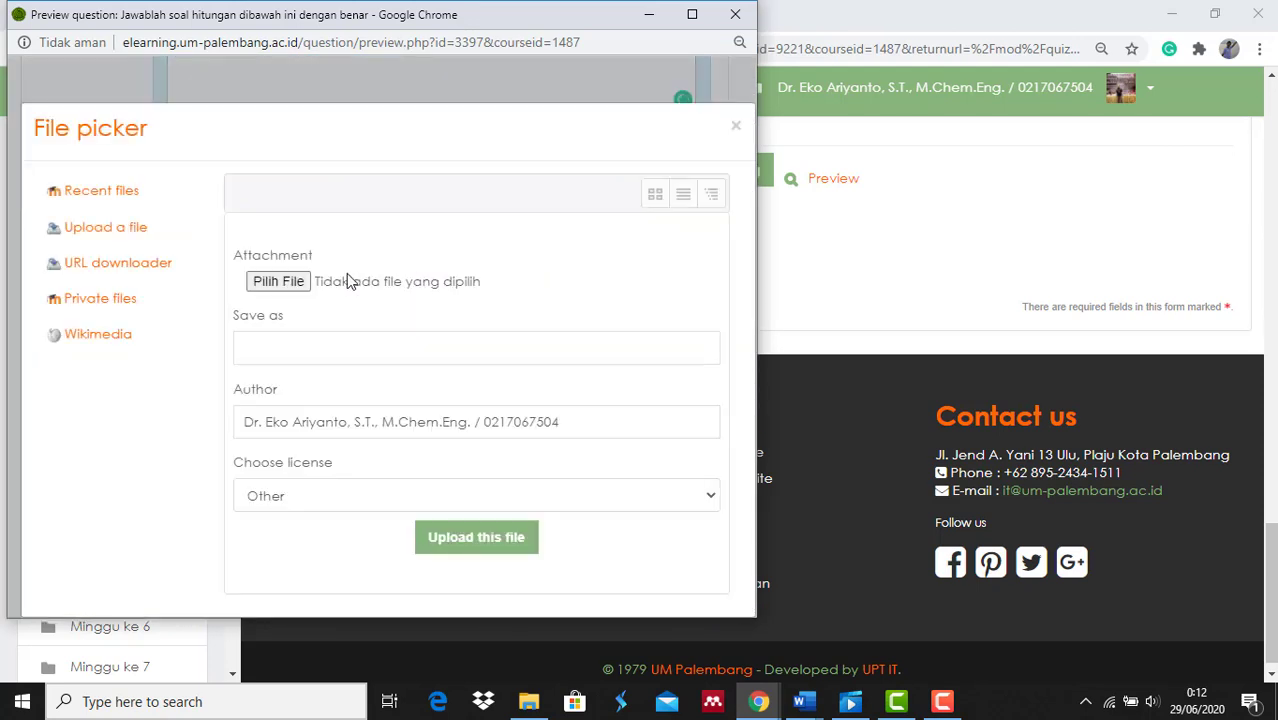
left_click(295, 287)
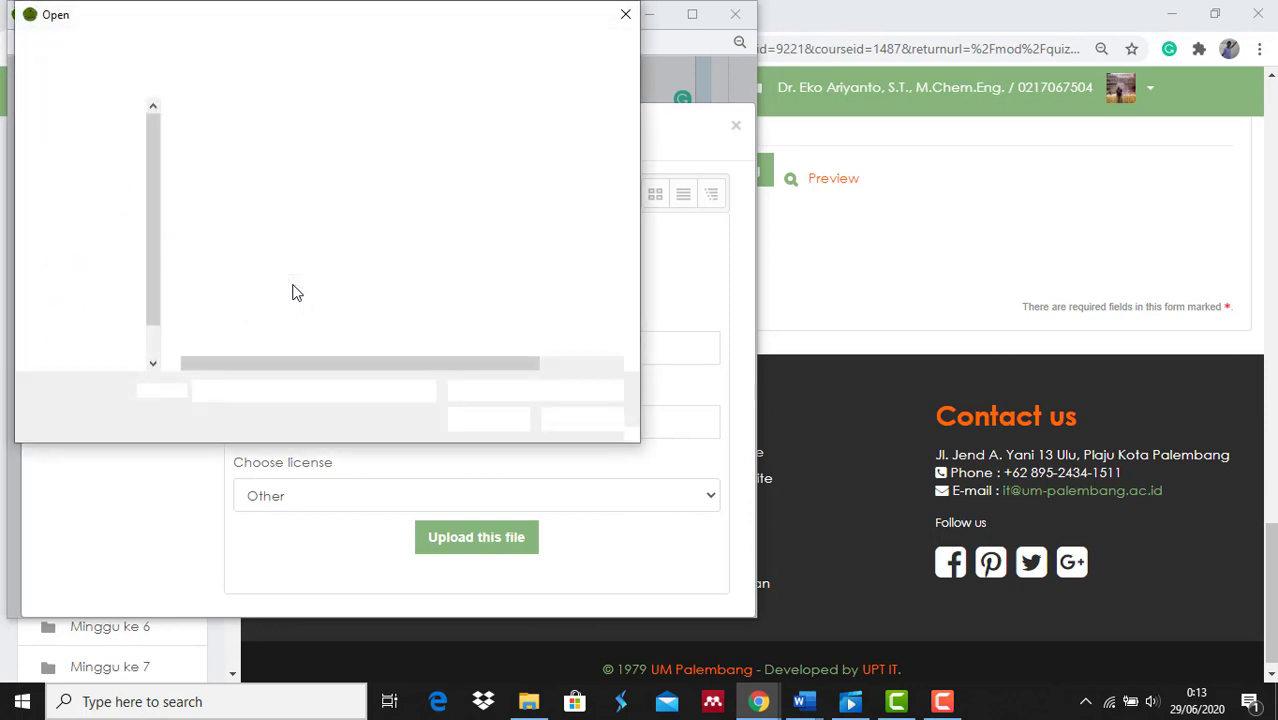
left_click(236, 162)
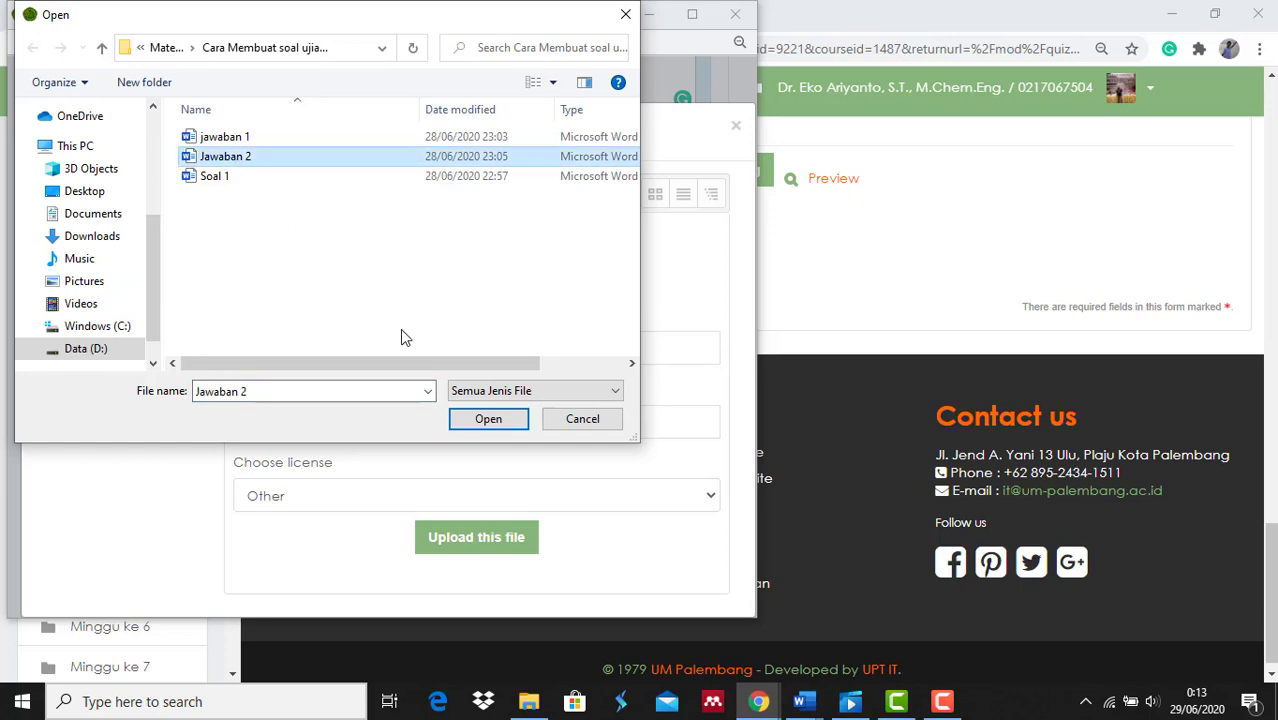
left_click(480, 421)
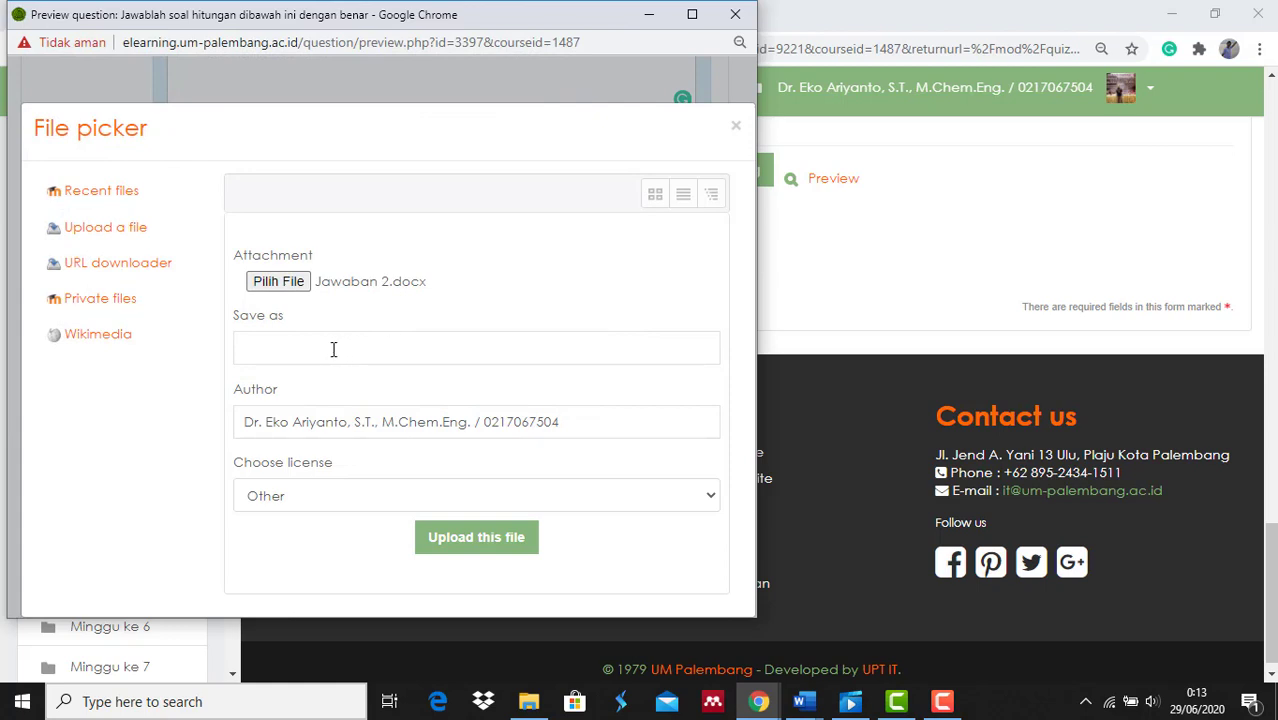
left_click(290, 343)
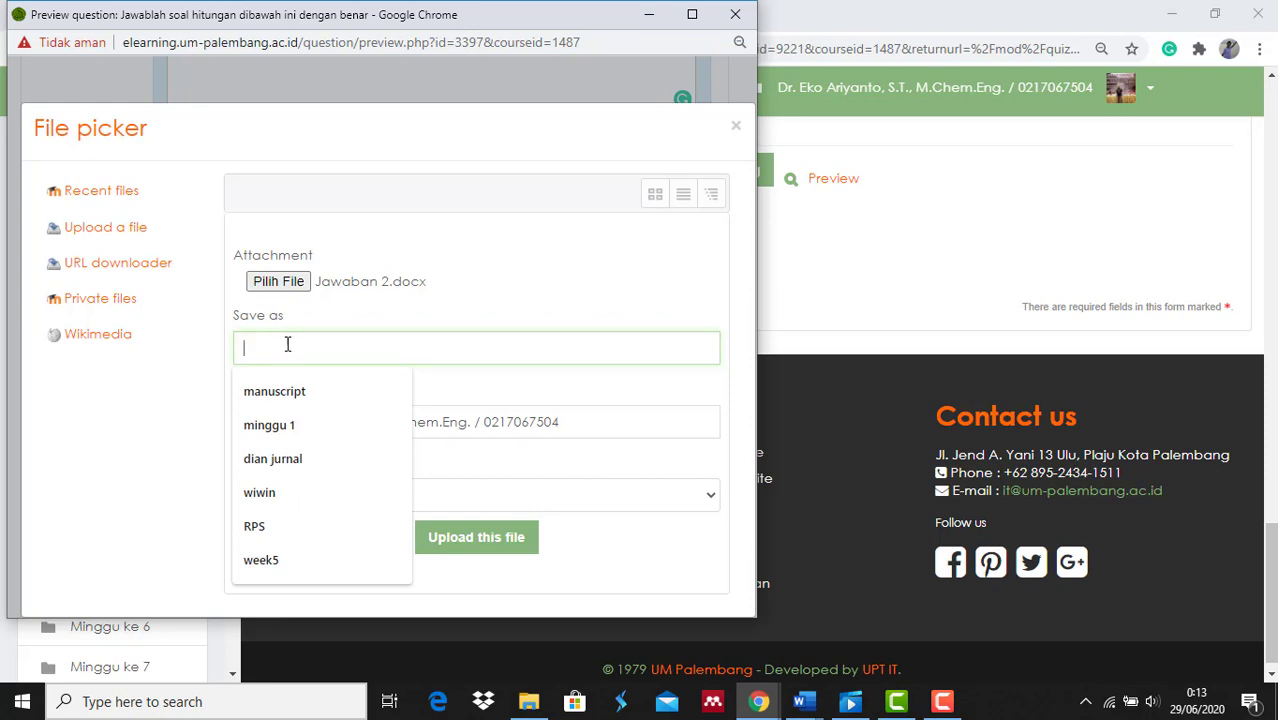
type("Jawa")
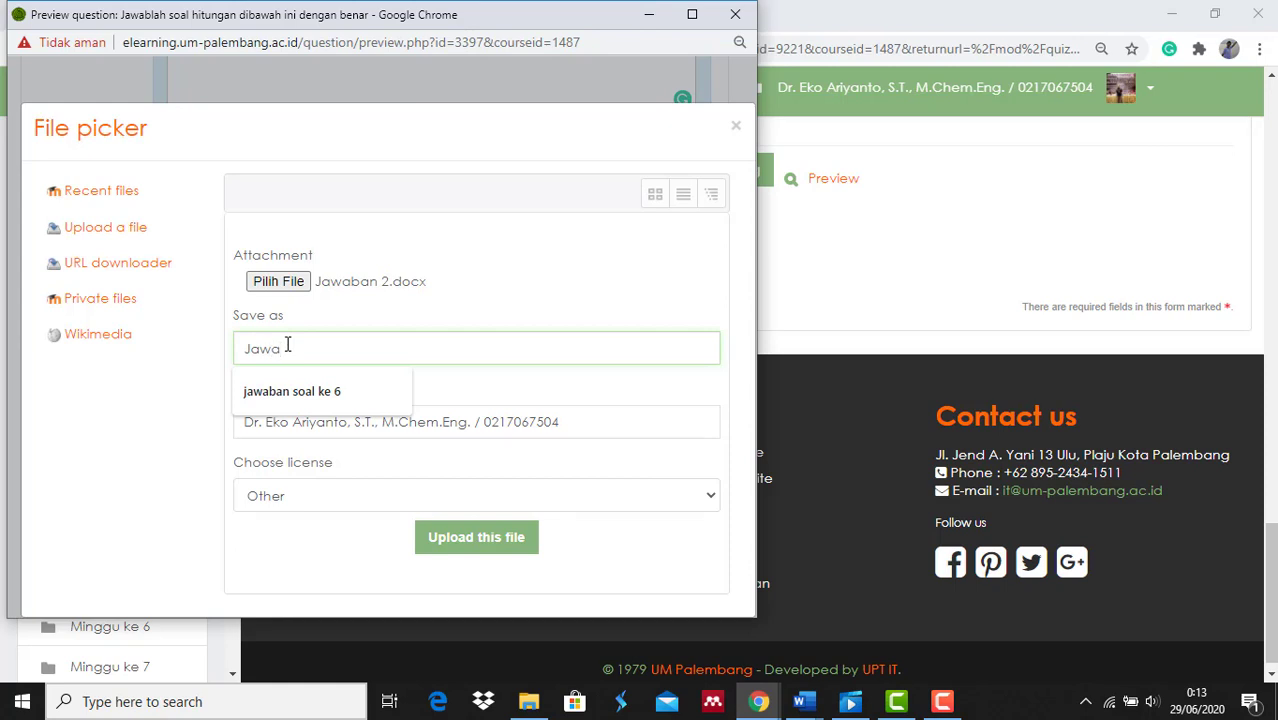
type("ban sio")
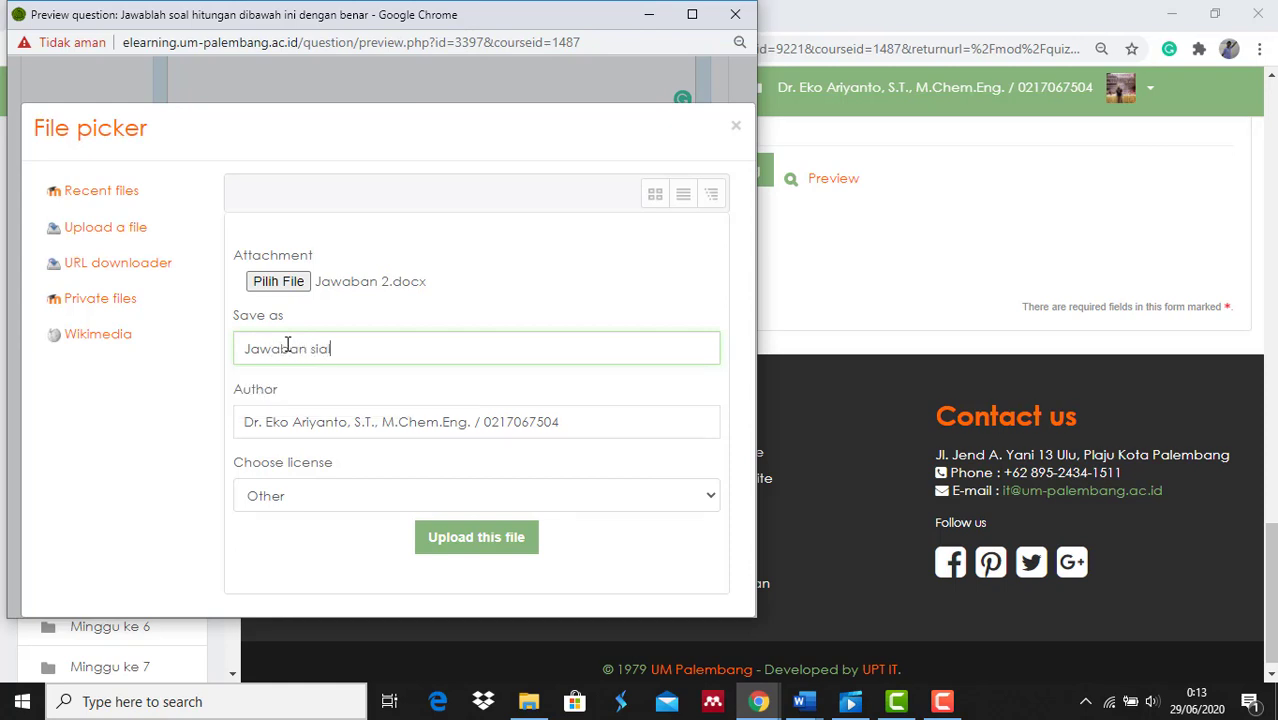
key("BackSpace")
type("oal ke 7")
left_click(451, 539)
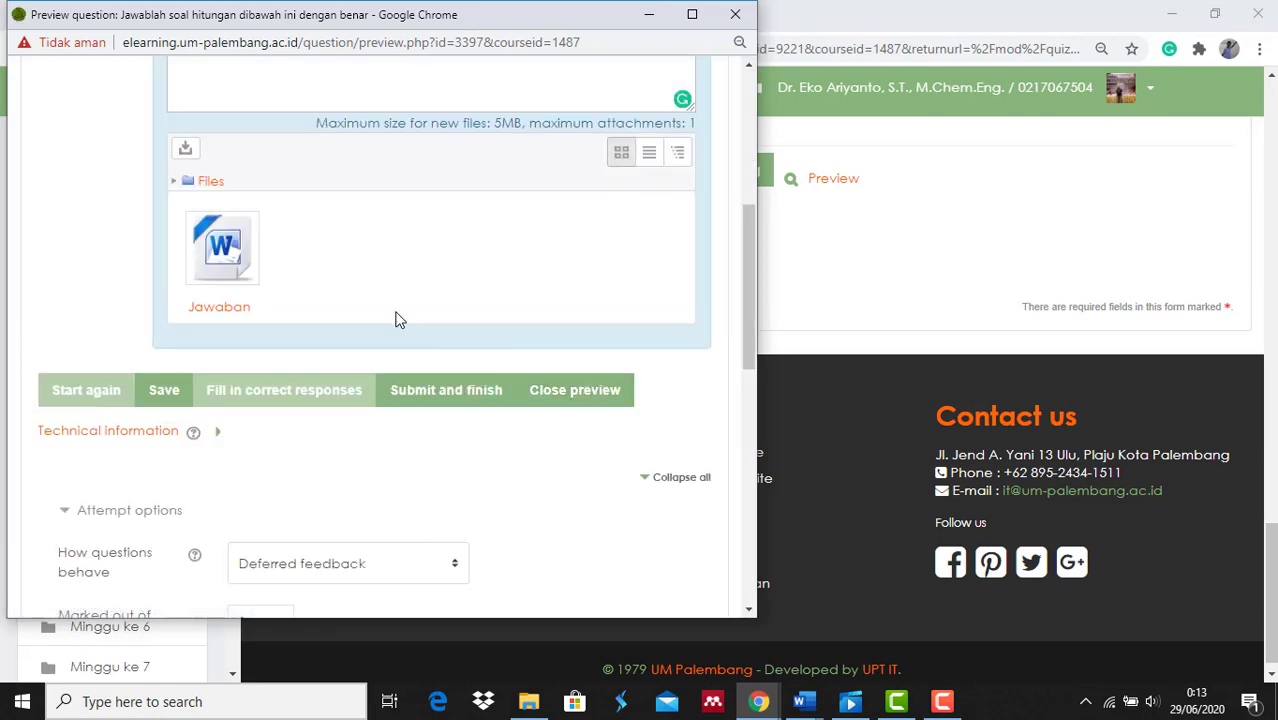
Step: Submit and finish the trial attempt, and close the question preview
left_click(437, 392)
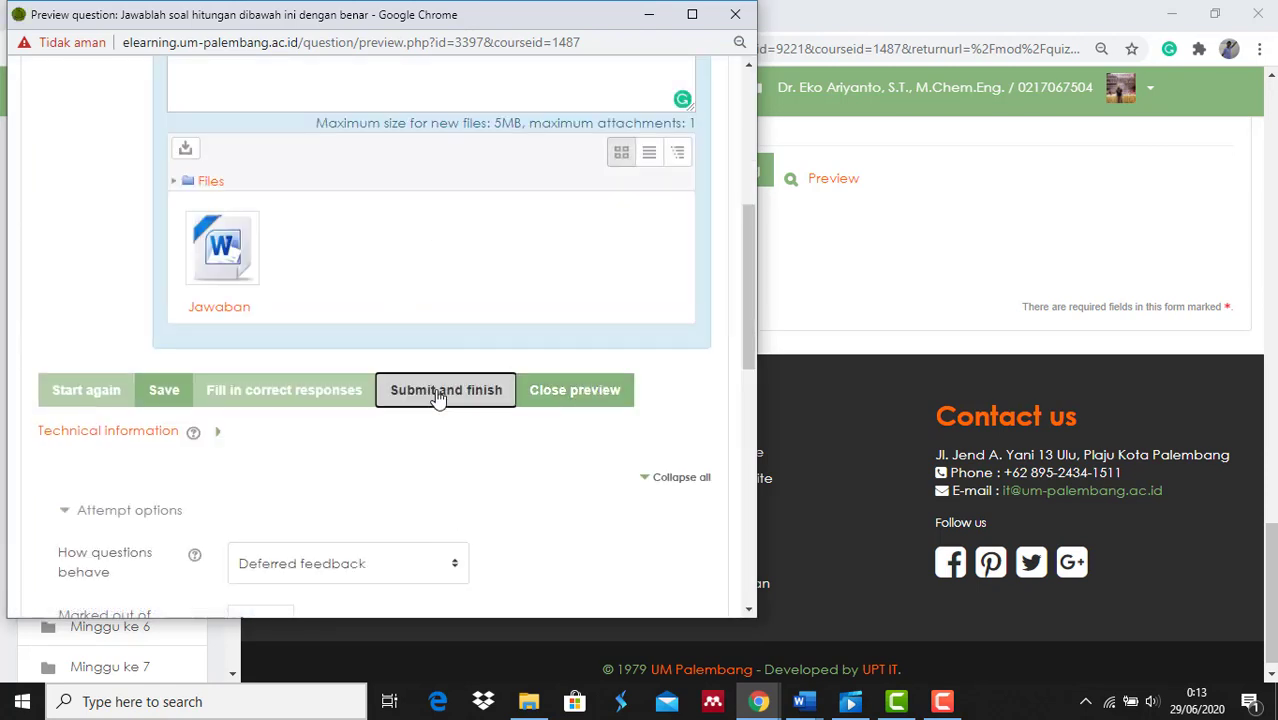
left_click(477, 146)
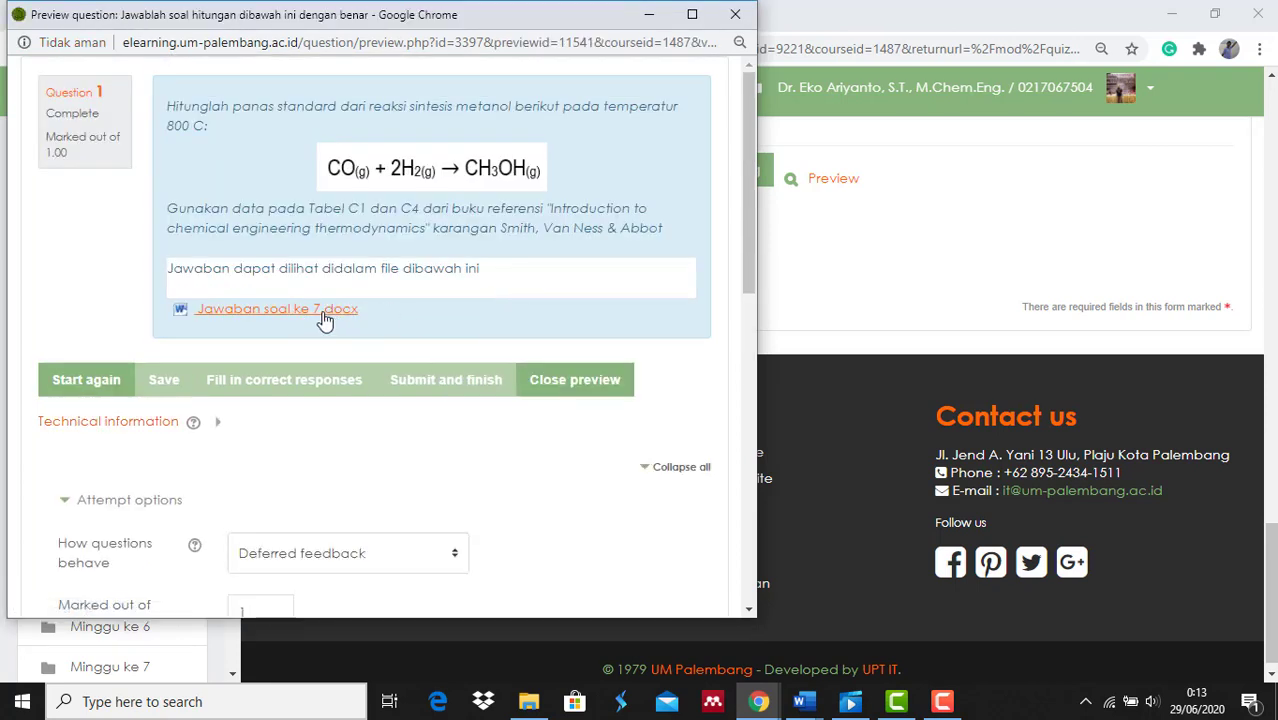
left_click(580, 390)
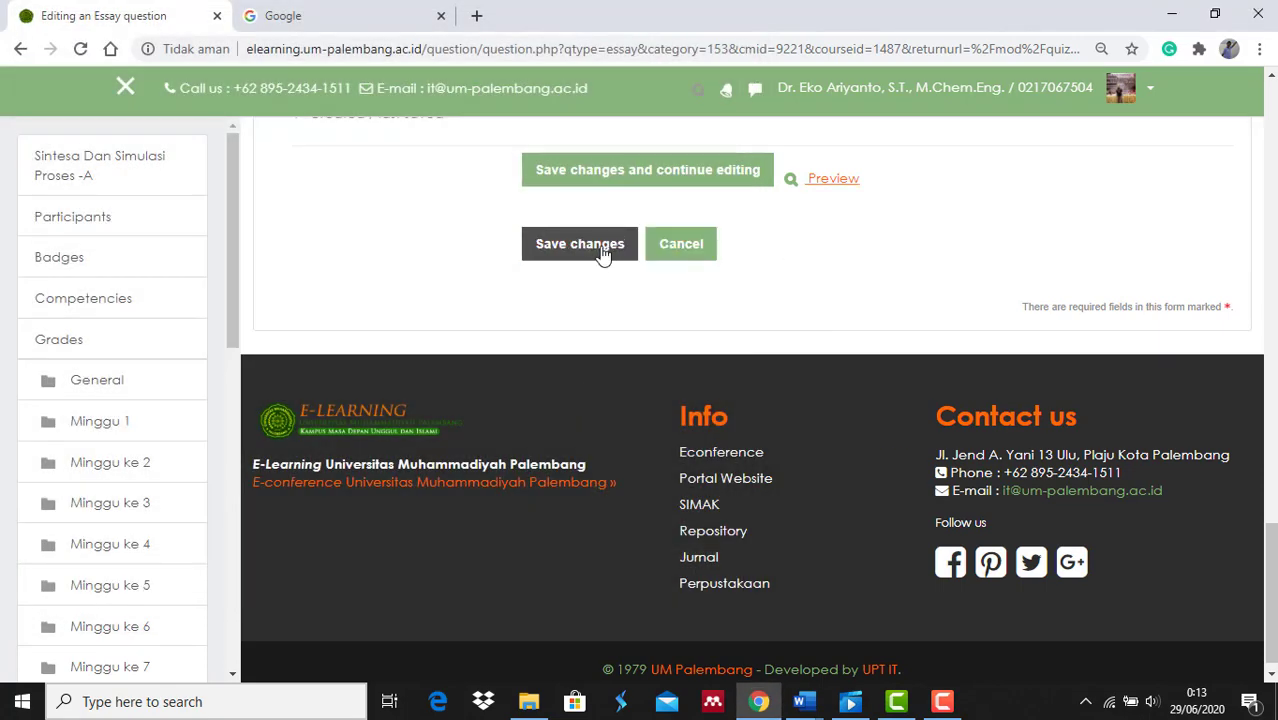
Step: Save the methanol essay question and set its mark in the quiz, as question 7, to 20
left_click(603, 252)
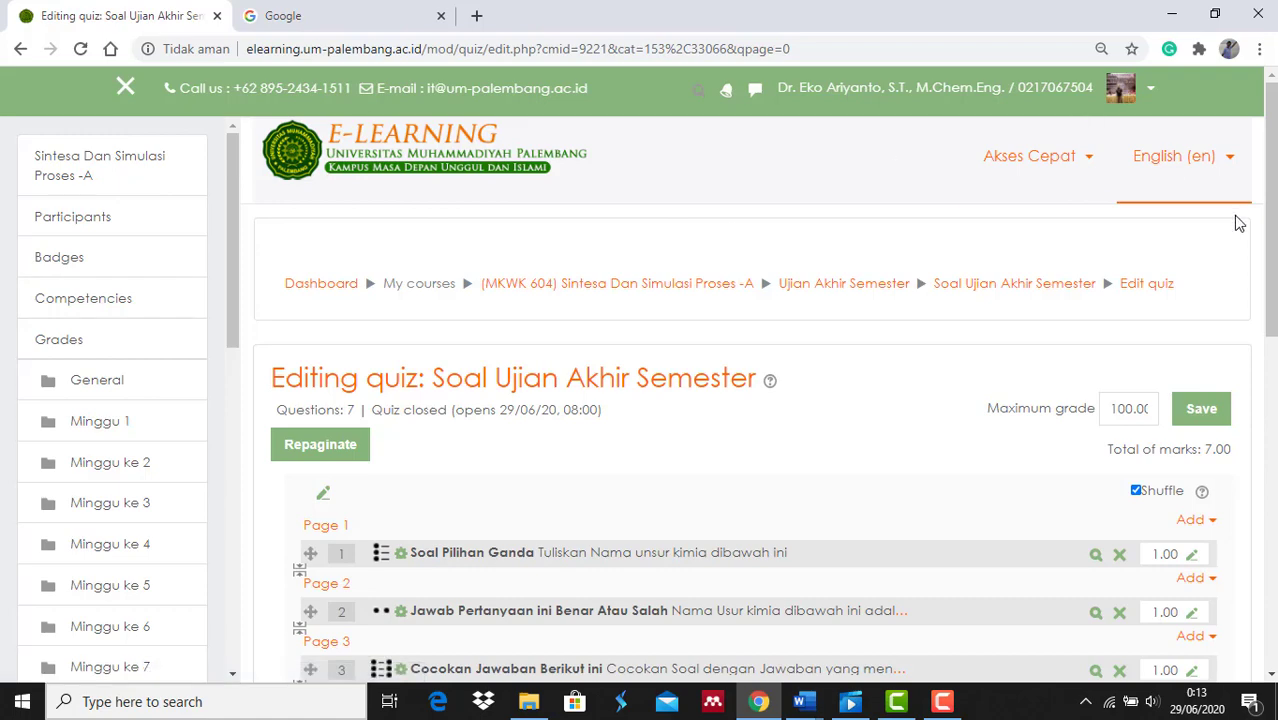
left_click_drag(1272, 266, 1272, 386)
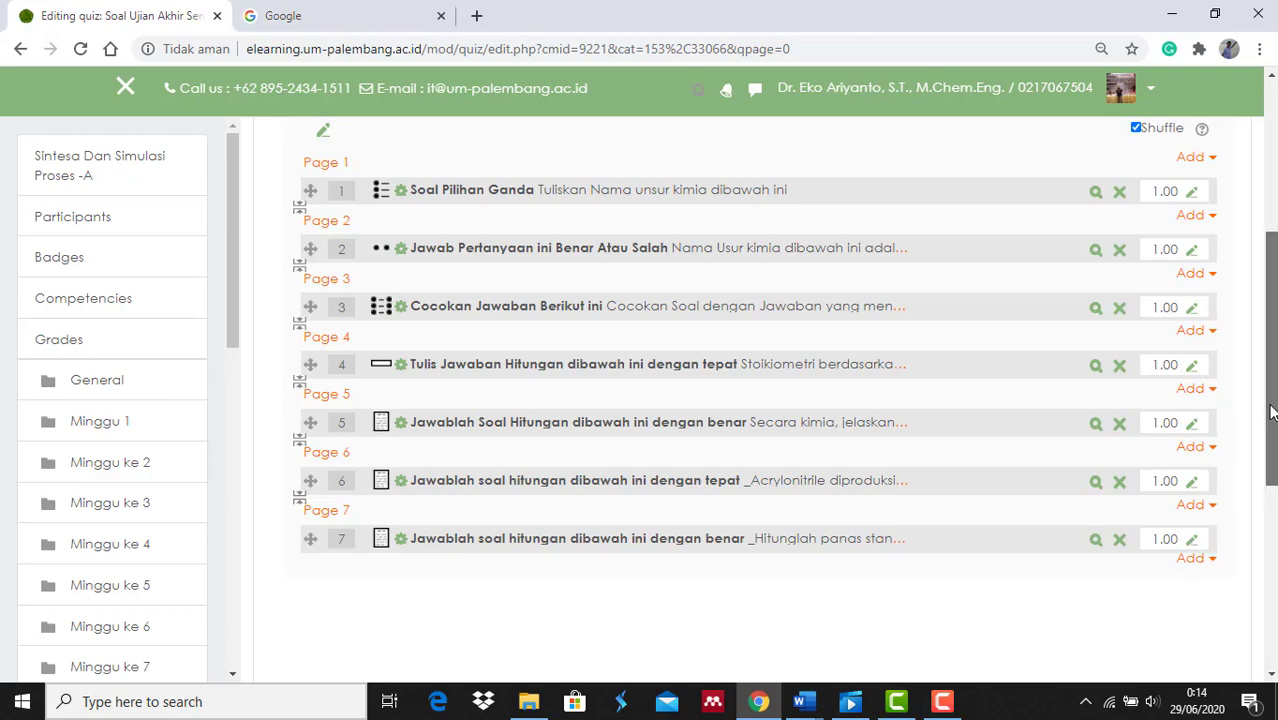
mouse_move(1271, 408)
left_mouse_down()
mouse_move(1272, 437)
mouse_move(1271, 408)
left_mouse_up()
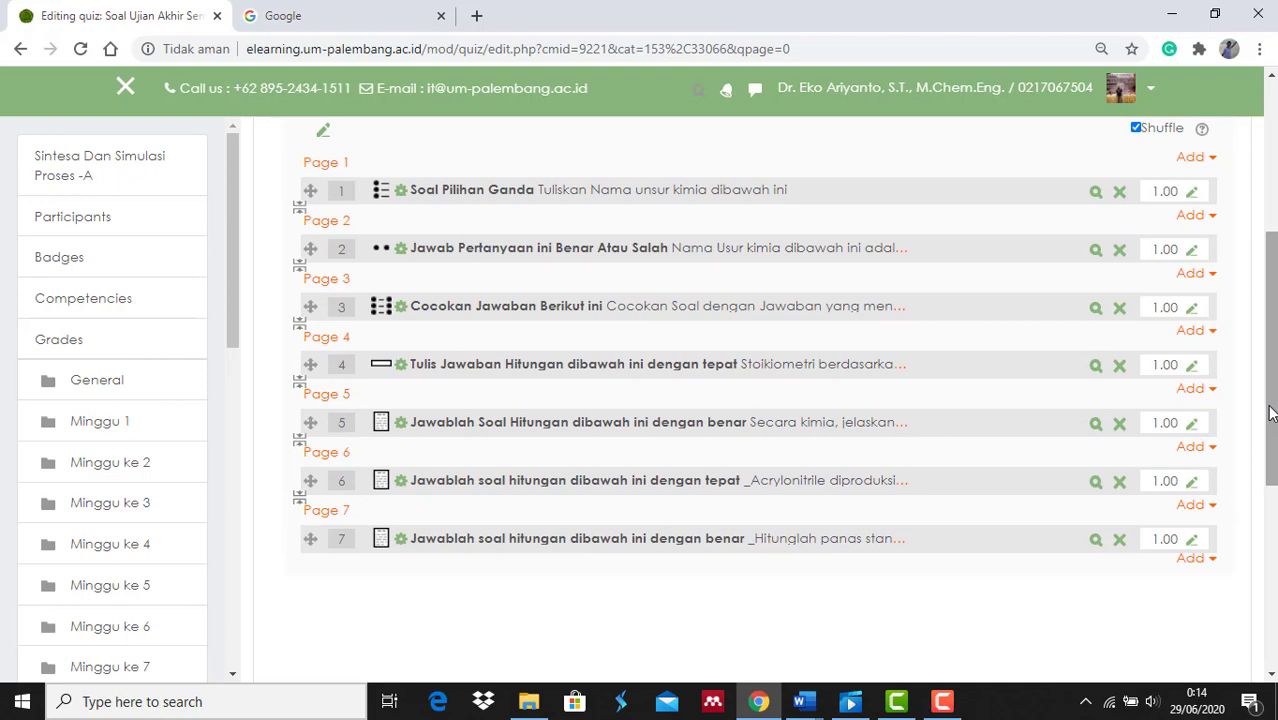
left_click(1192, 542)
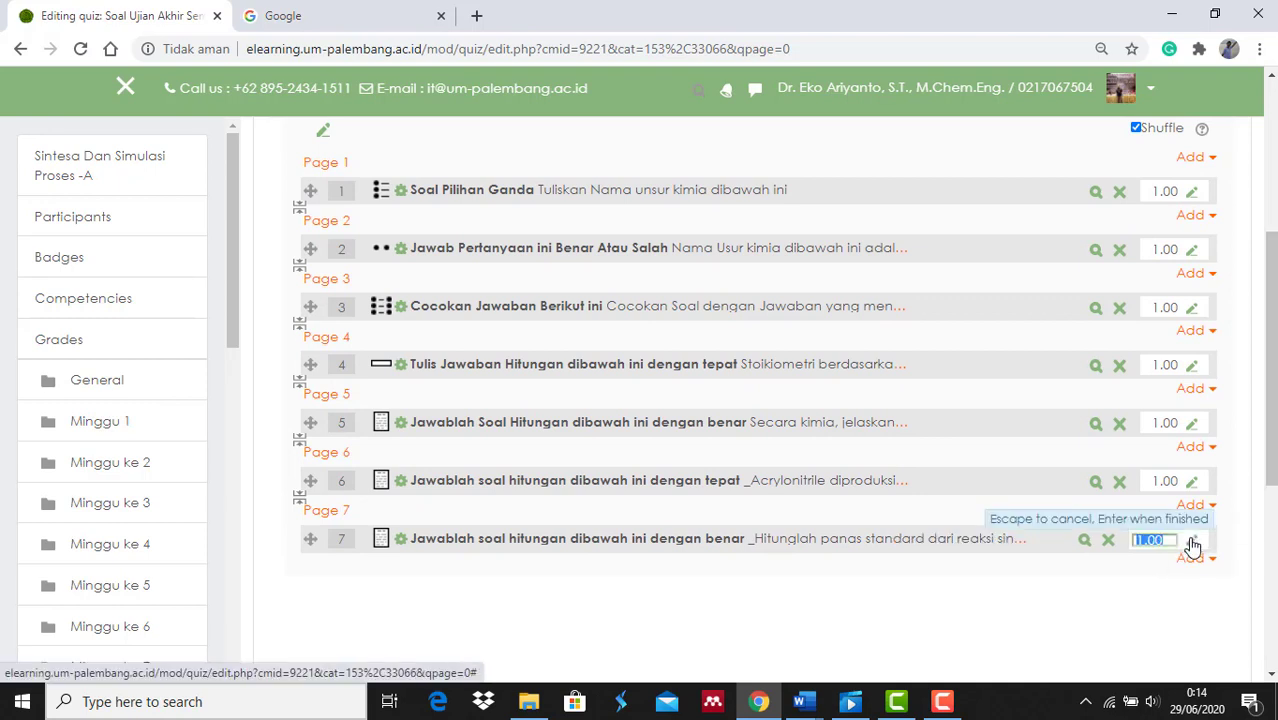
type("20")
key("Return")
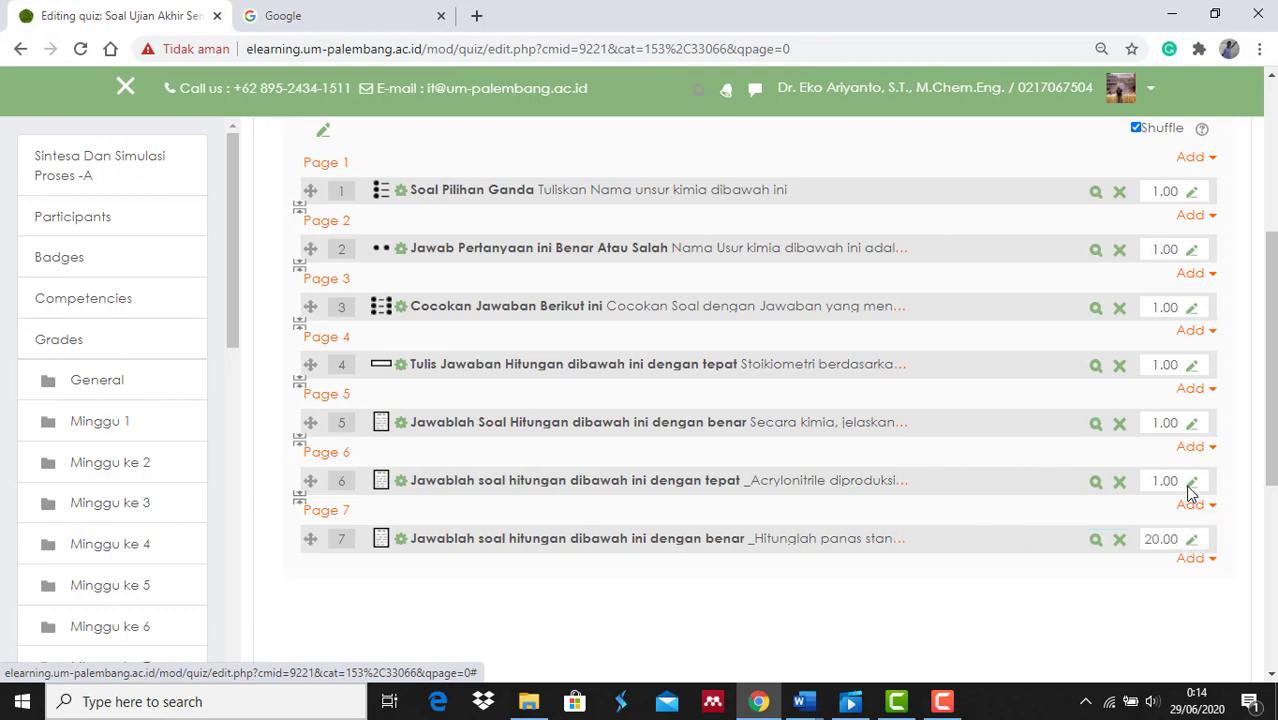
Step: Set the mark of question 6, the Acrylonitrile essay, to 20
left_click(1192, 486)
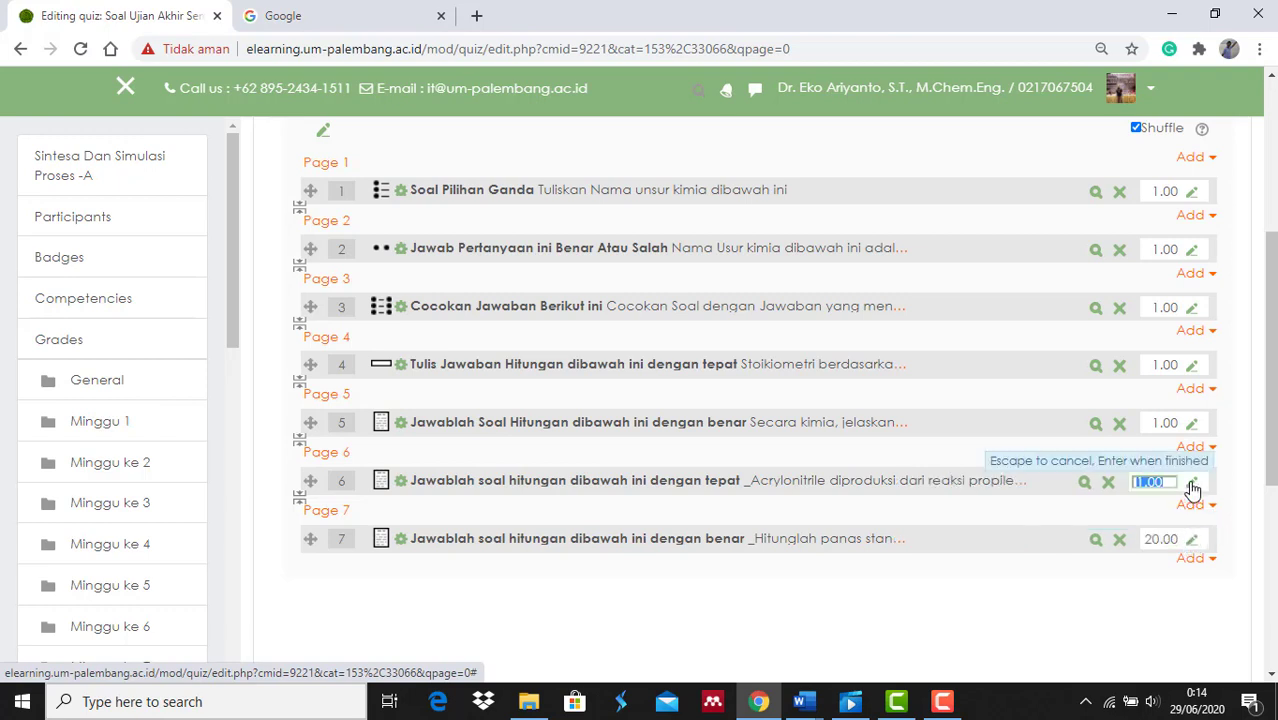
type("20")
key("Return")
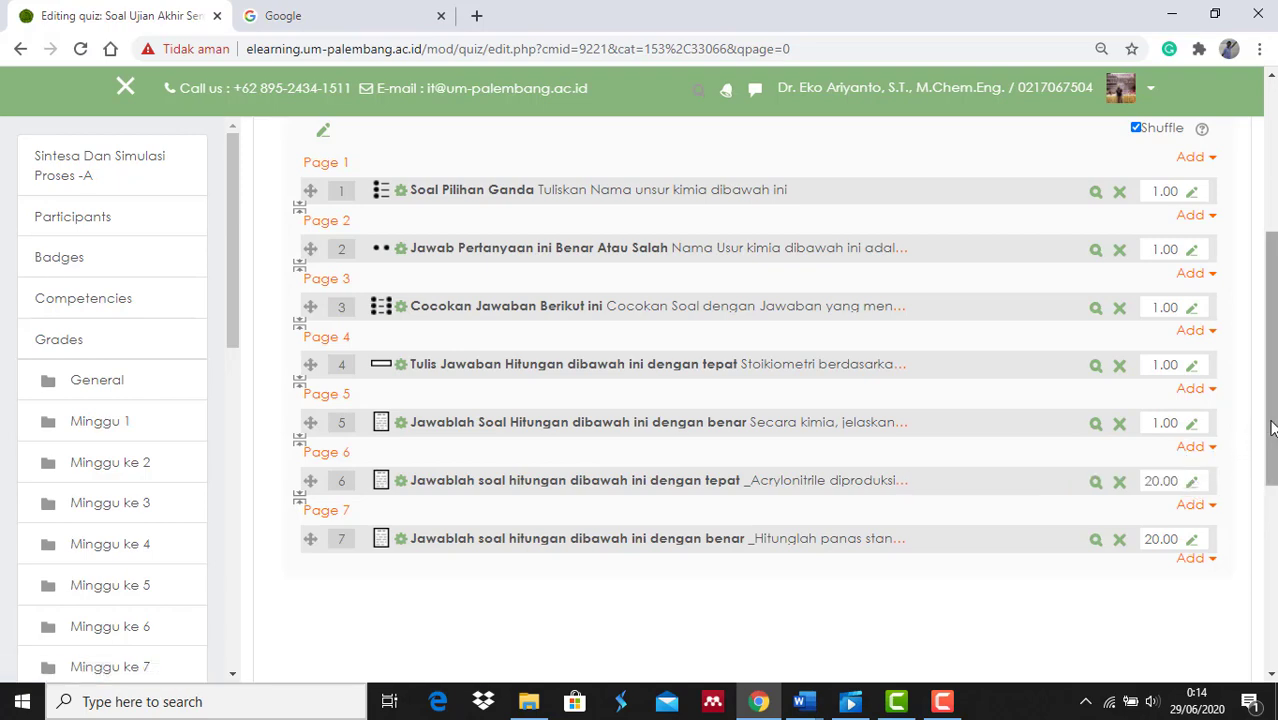
Step: Change the mark of question 6, the Acrylonitrile essay, to 25
left_click_drag(1270, 428, 1275, 386)
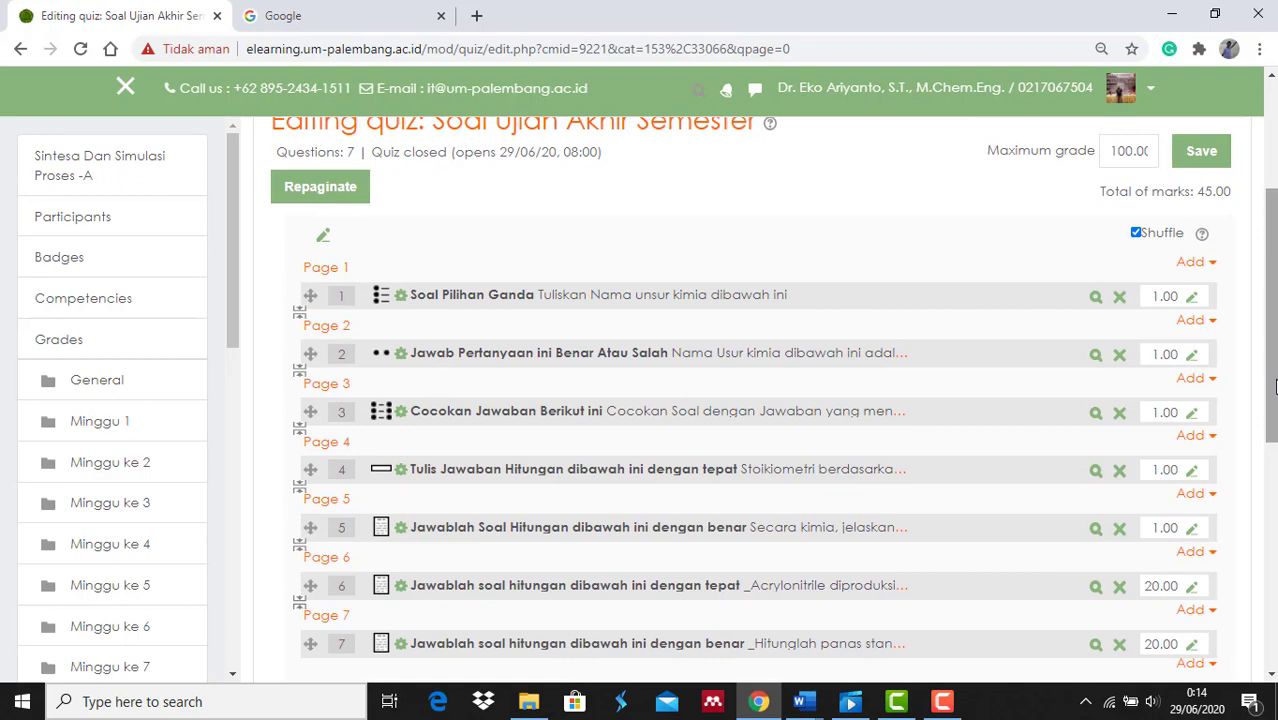
left_click(1194, 588)
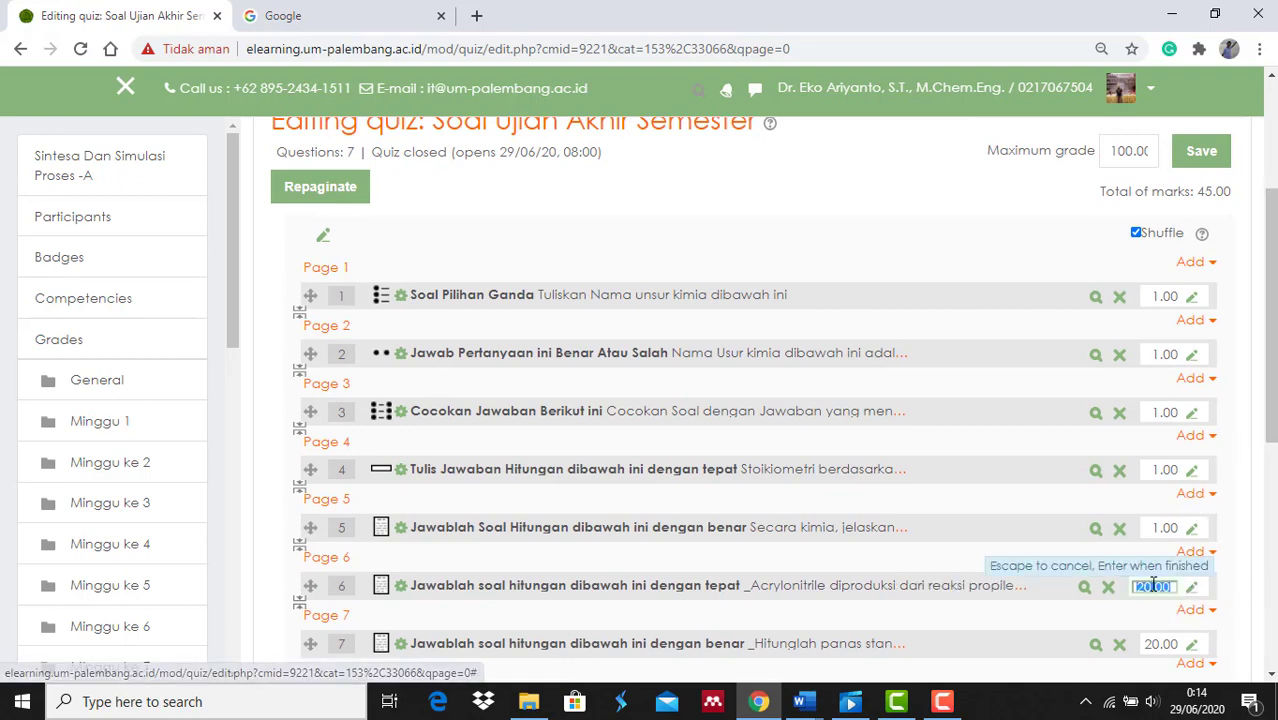
left_click(1153, 585)
key("BackSpace")
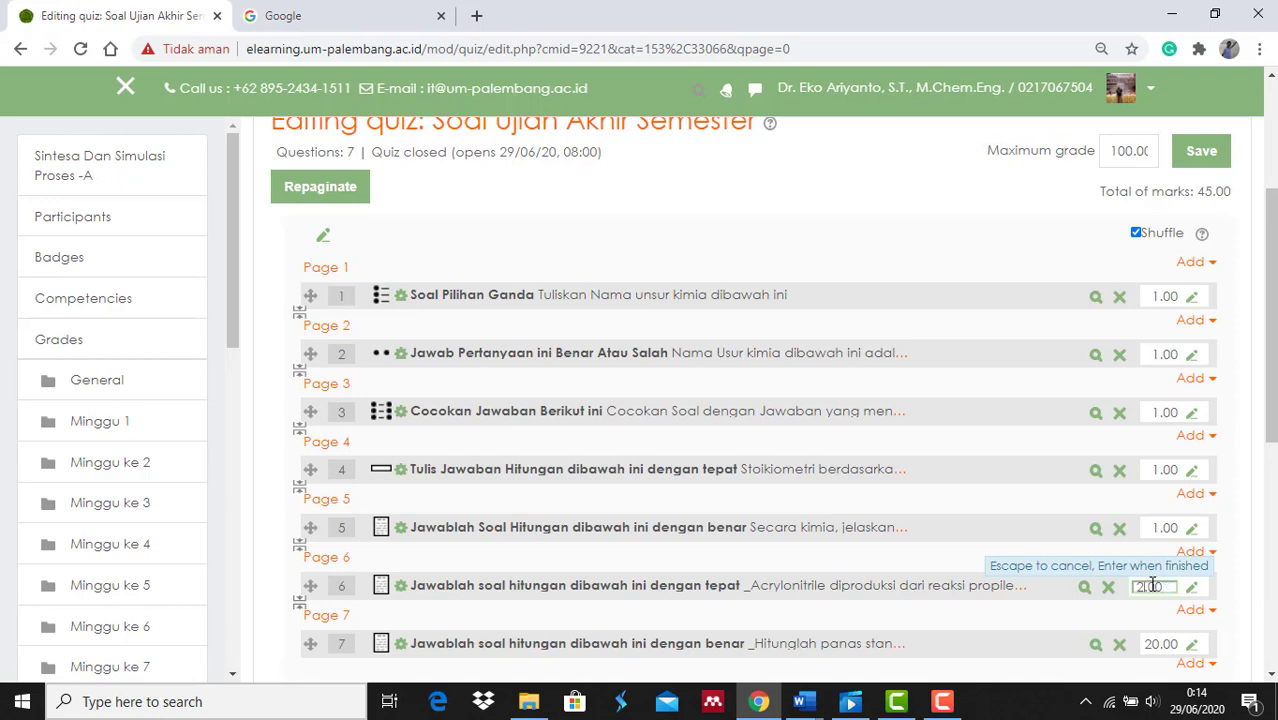
type("5")
key("Return")
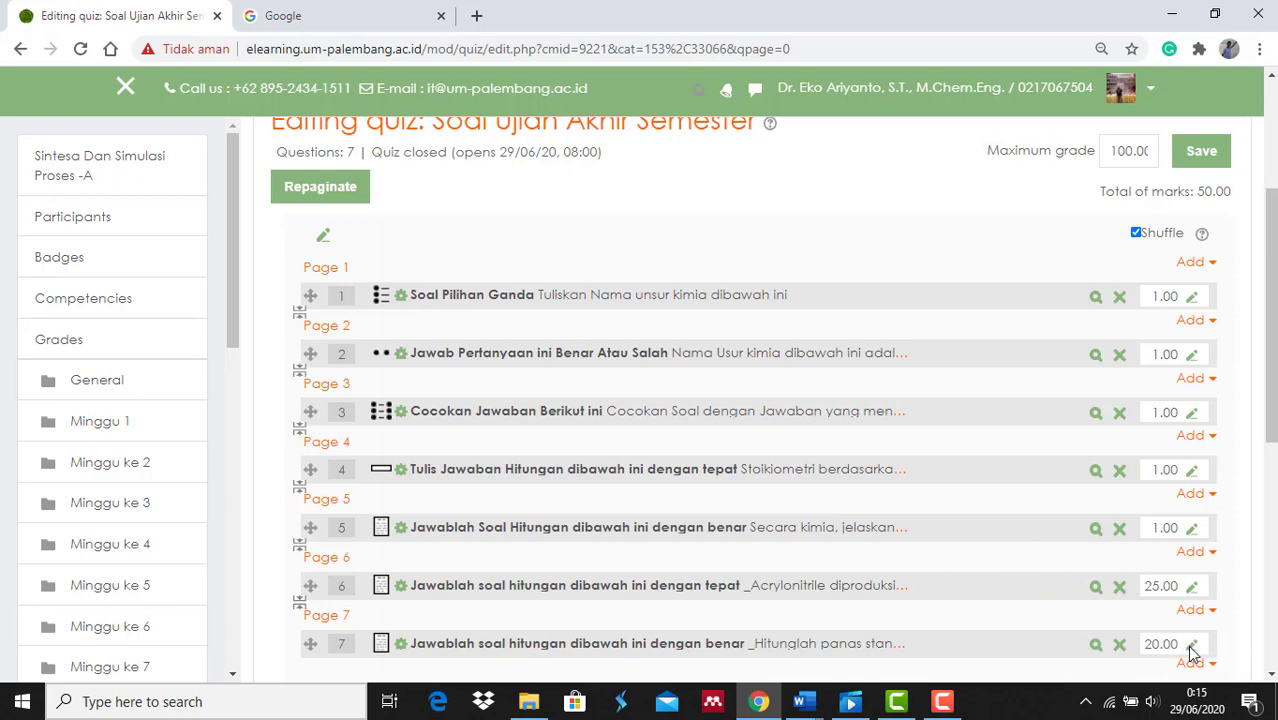
double_click(1193, 647)
left_click(1160, 647)
left_click_drag(1271, 432, 1272, 450)
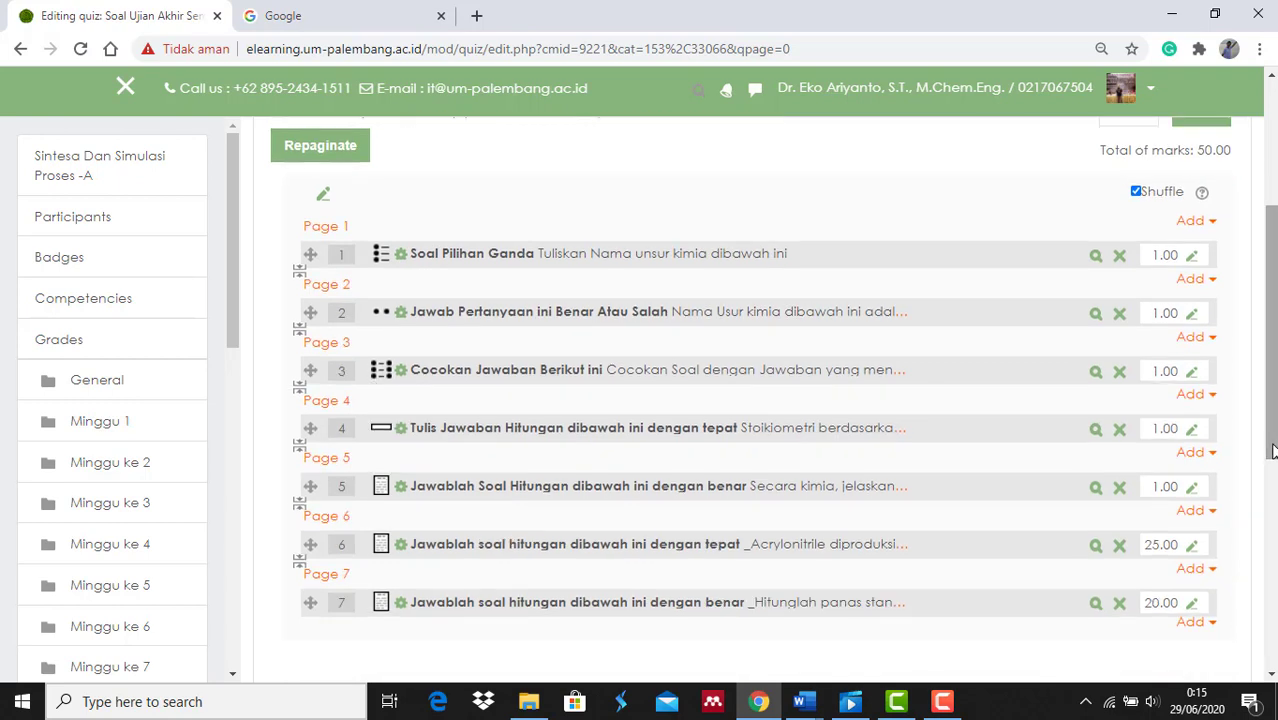
Step: Set the mark of question 7, the methanol reaction heat essay, to 25
left_click(1189, 604)
left_click(1150, 603)
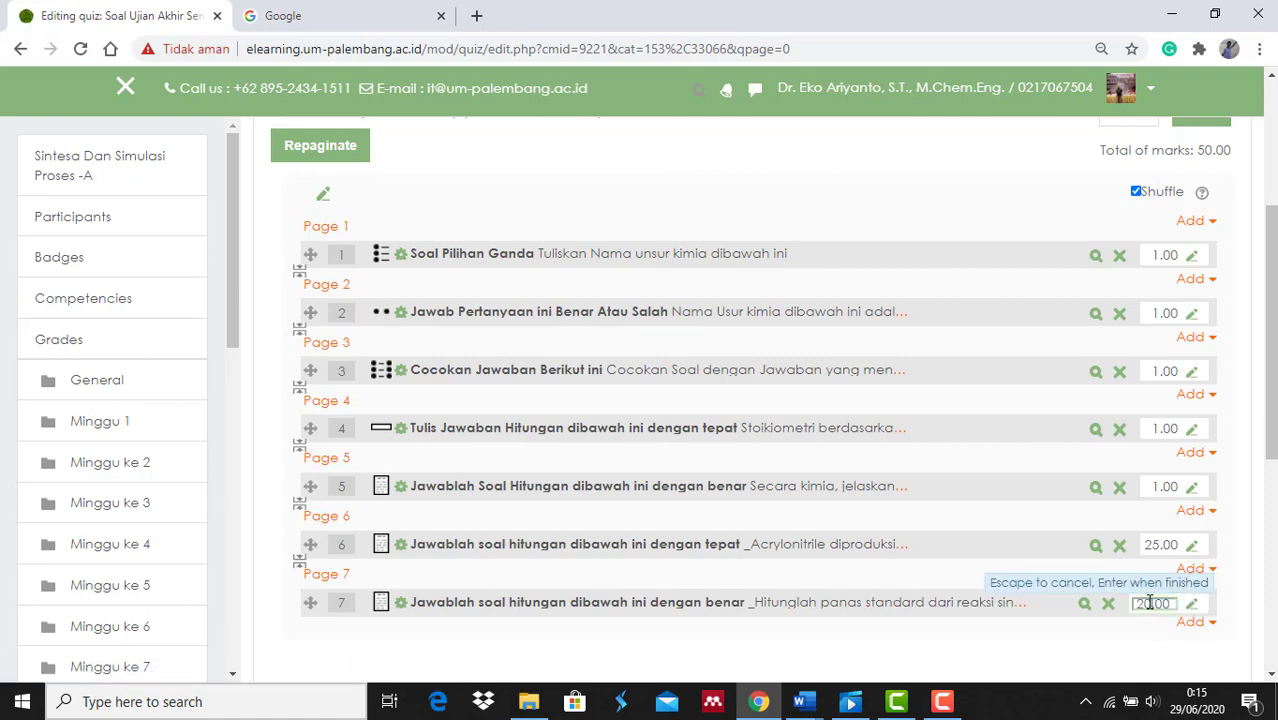
key("Return")
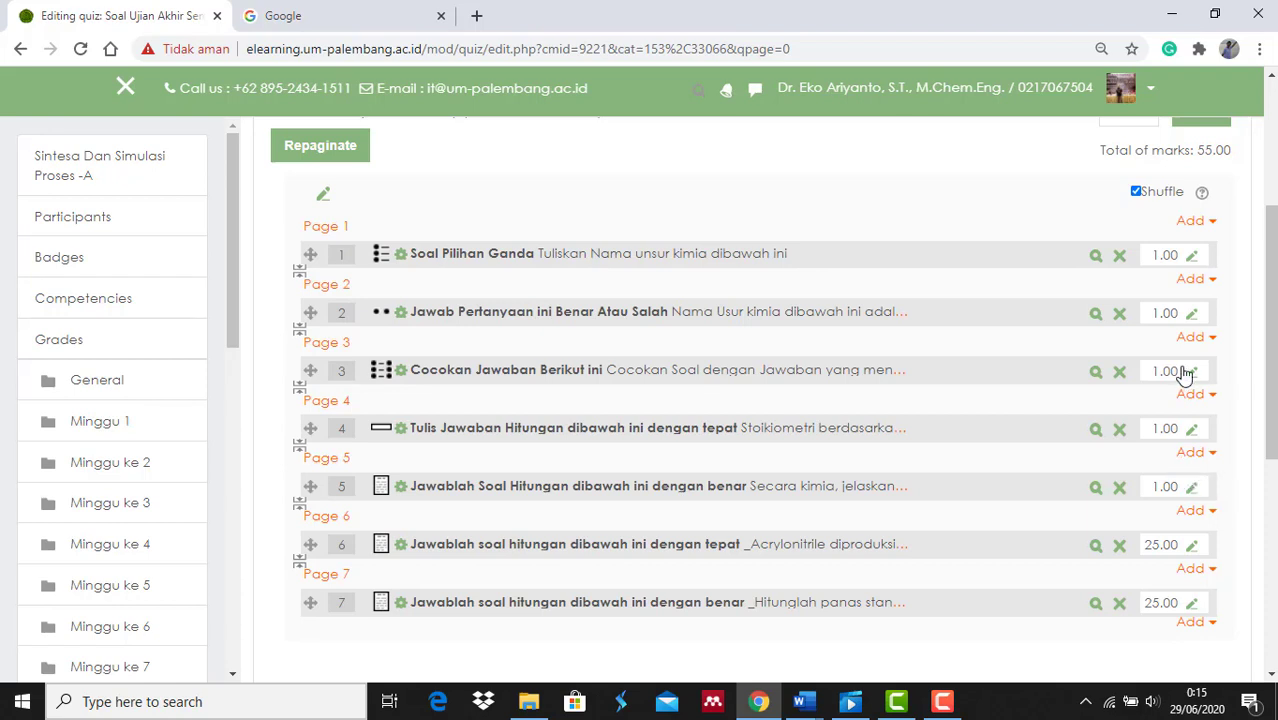
Step: Set the marks of question 1 (Soal Pilihan Ganda) and question 2 (Benar Atau Salah) to 5 each
left_click(1193, 260)
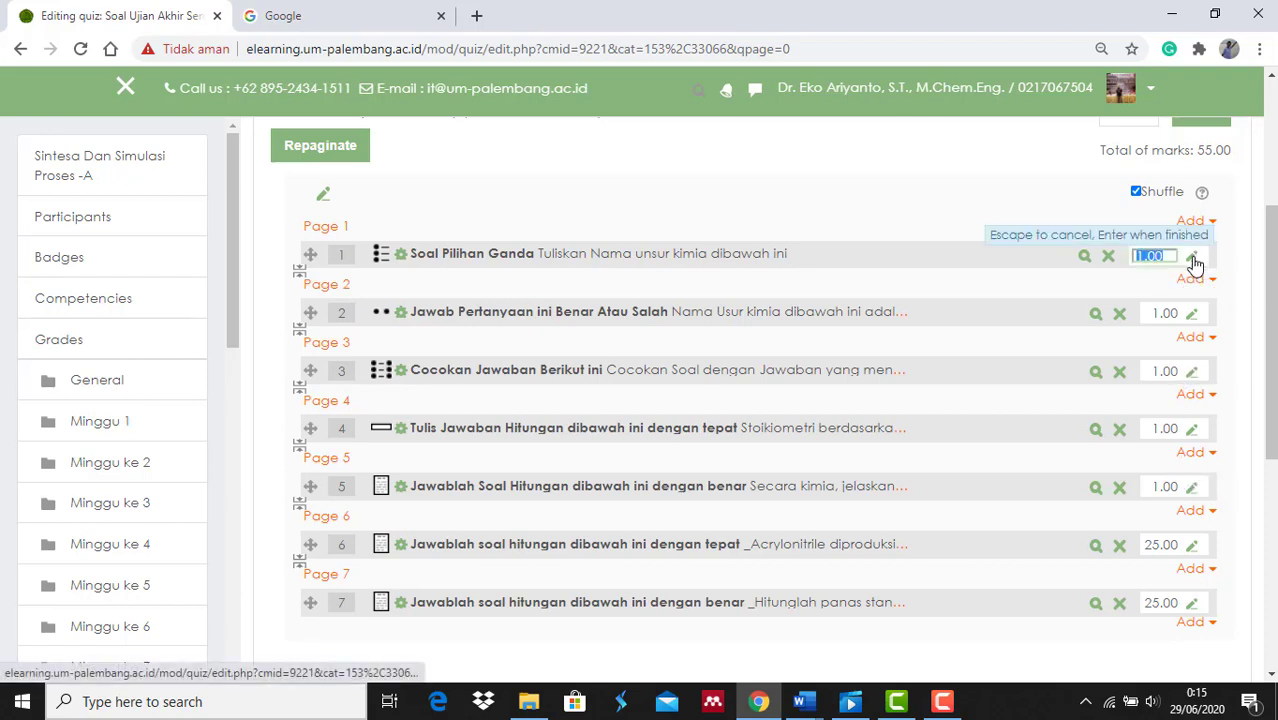
type("5")
key("Return")
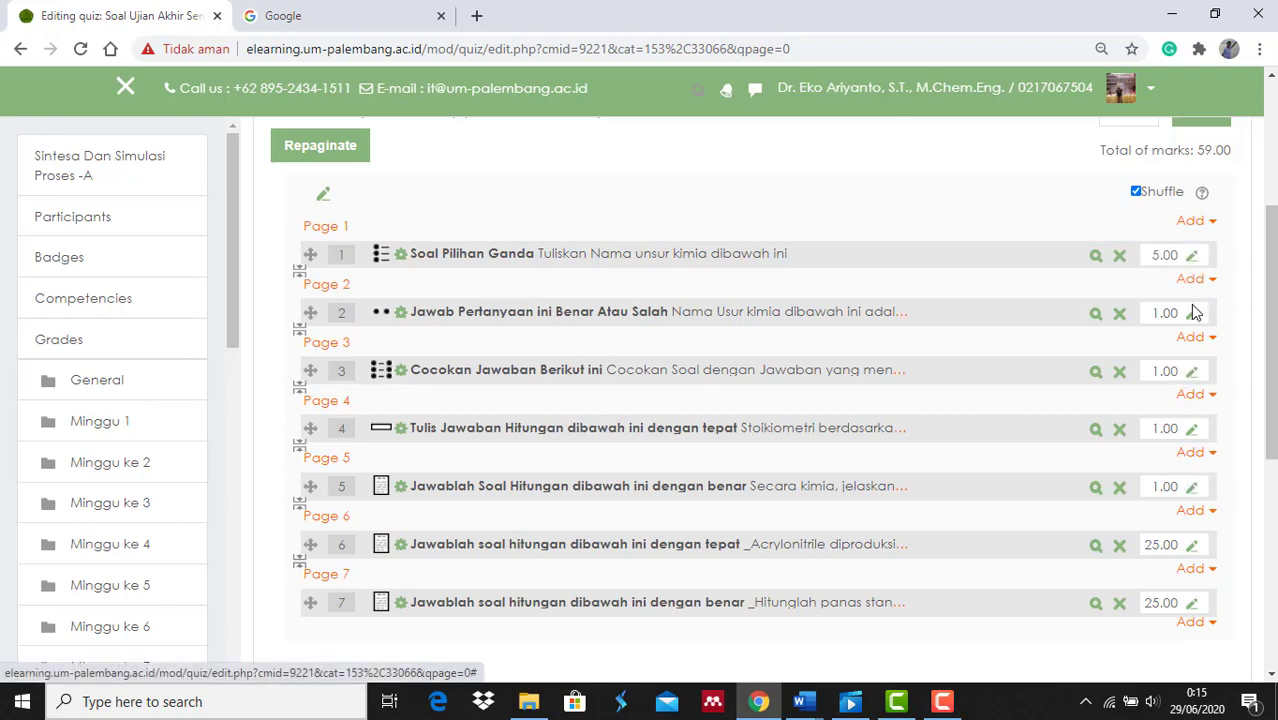
left_click(1193, 316)
type("5")
key("Return")
Step: Set the mark of question 3, the matching question, to 10 and of question 4, the stoichiometry question, to 5
left_click(1194, 372)
key("Return")
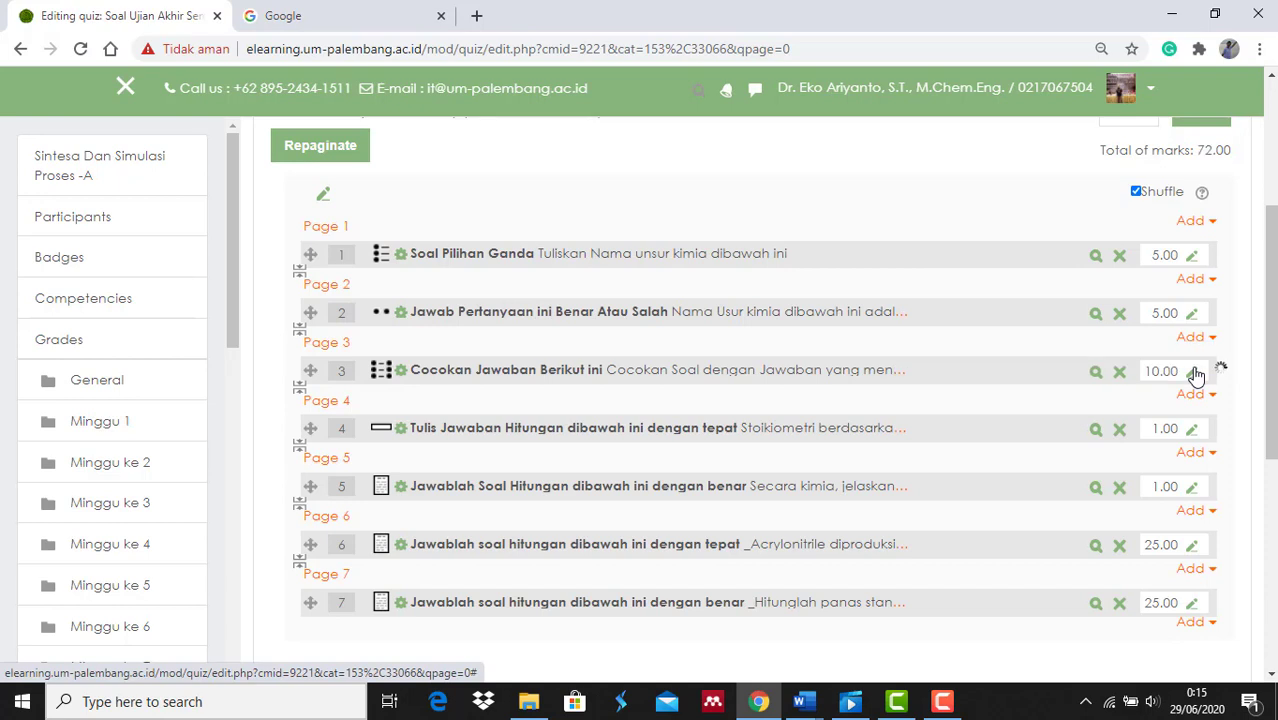
left_click(1192, 430)
type("5")
key("Return")
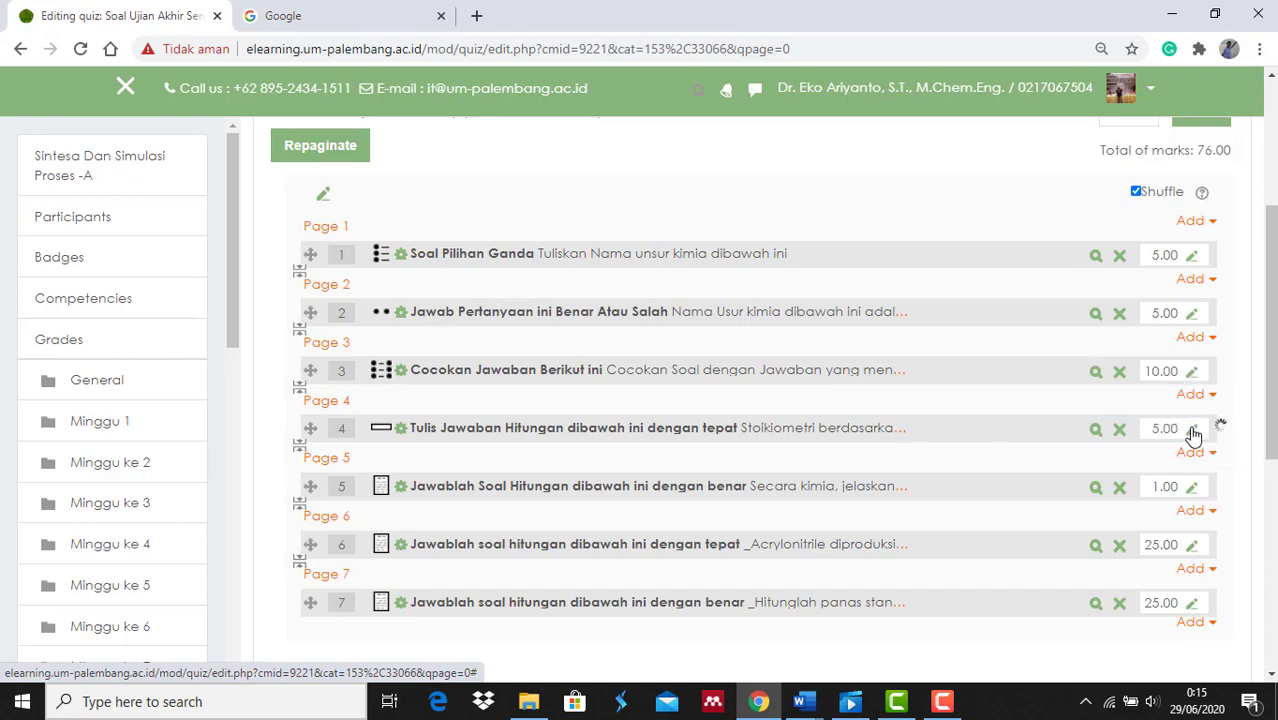
Step: Set the mark of question 5, the chromium essay, to 25
left_click(1192, 488)
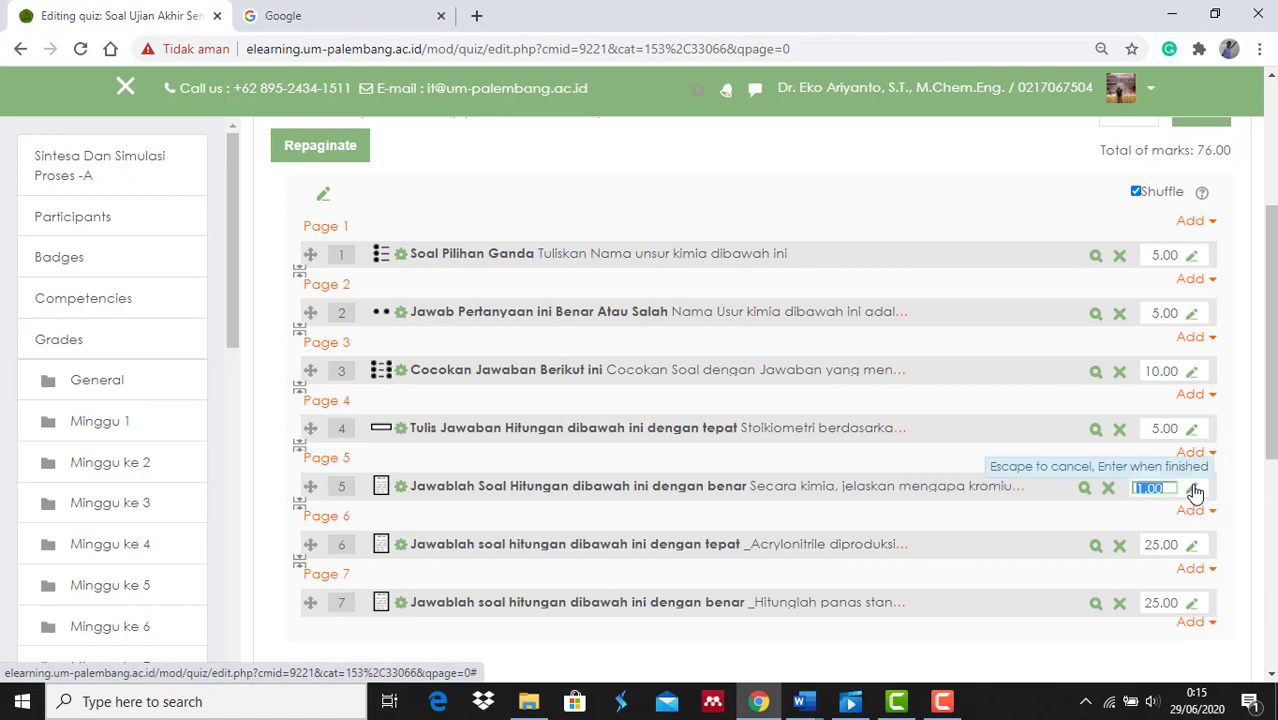
type("25")
key("Return")
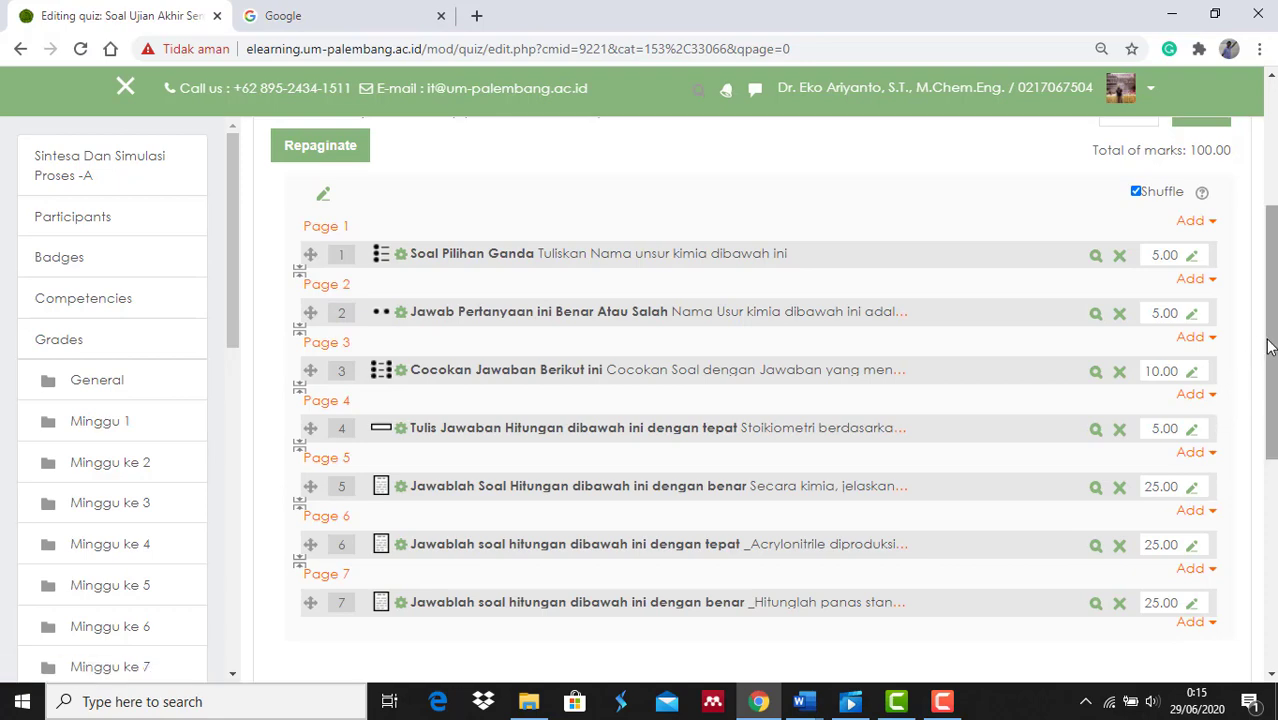
Step: Return to the Soal Ujian Akhir Semester quiz page and start a timed preview attempt
mouse_move(1268, 346)
left_mouse_down()
mouse_move(1270, 313)
mouse_move(1269, 340)
left_mouse_up()
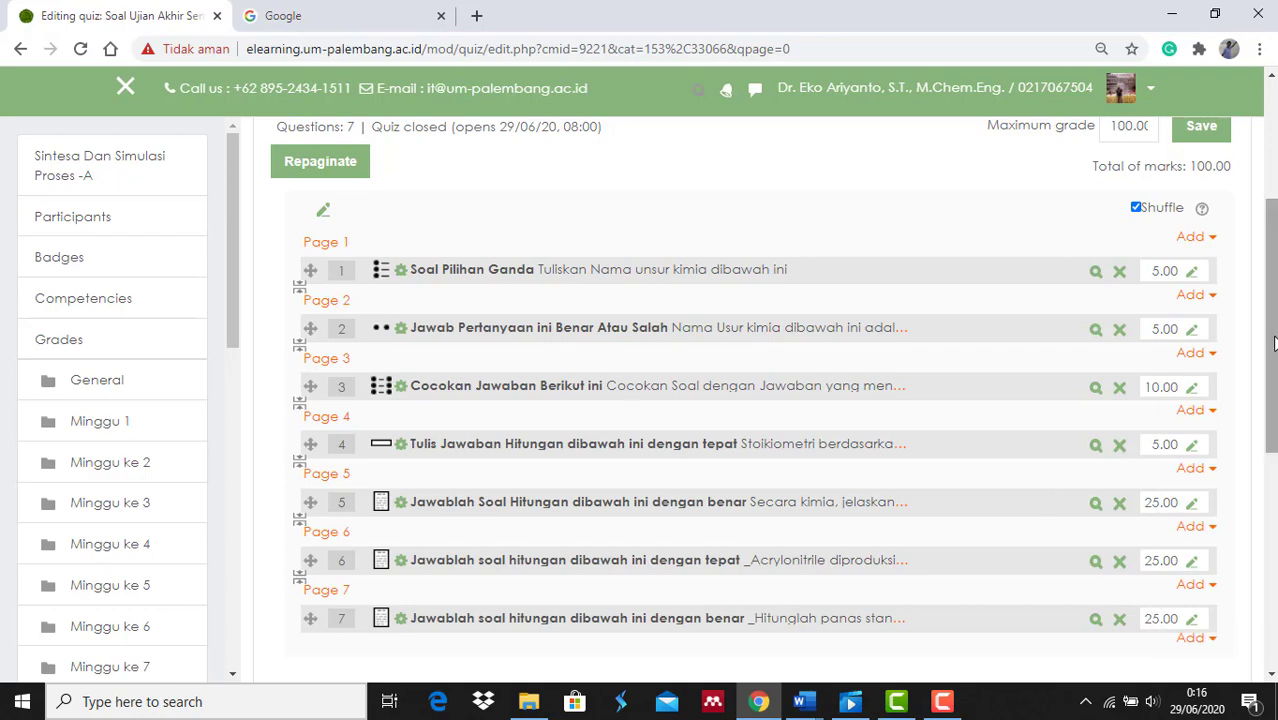
left_click_drag(1273, 343, 1272, 303)
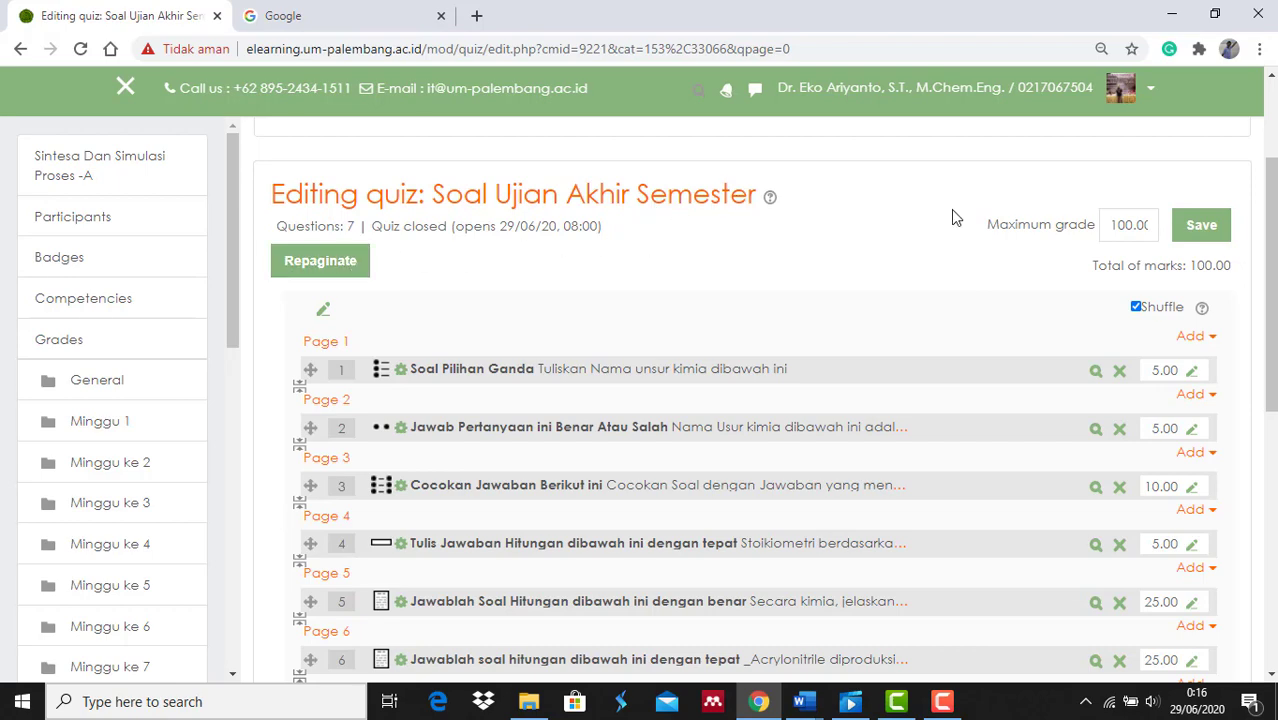
scroll(1273, 241, "up", 1)
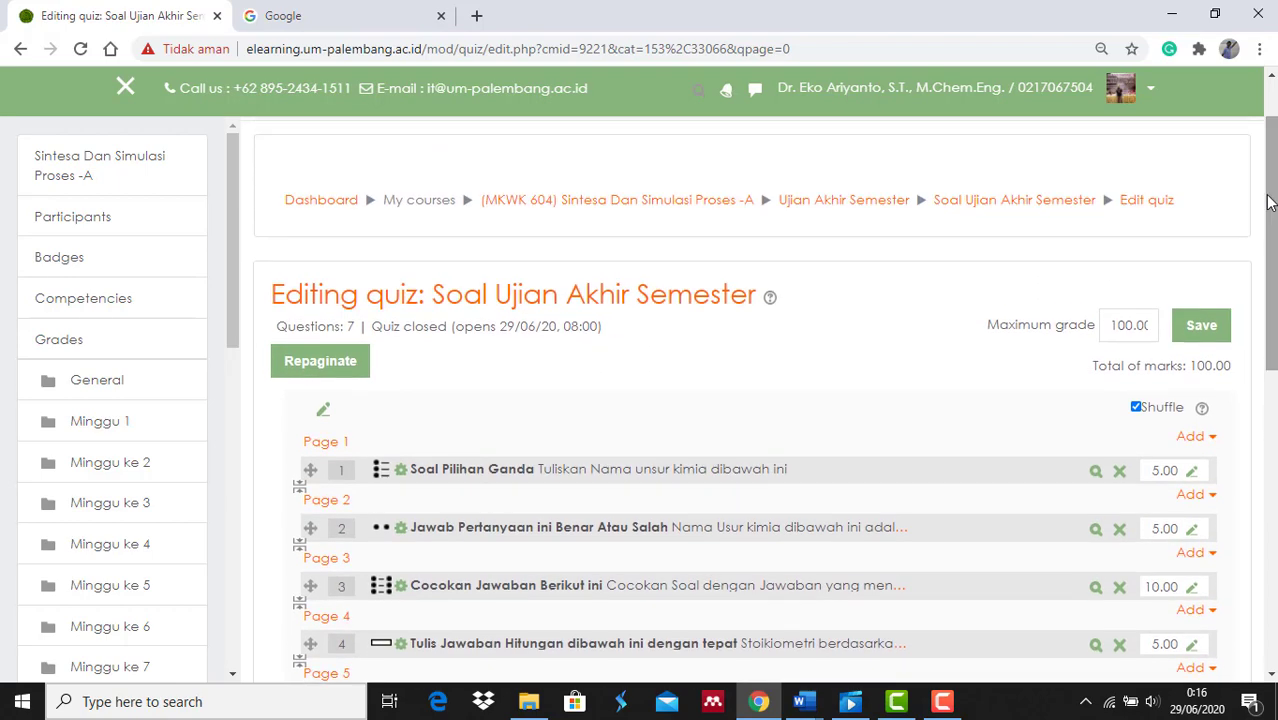
left_click(1068, 204)
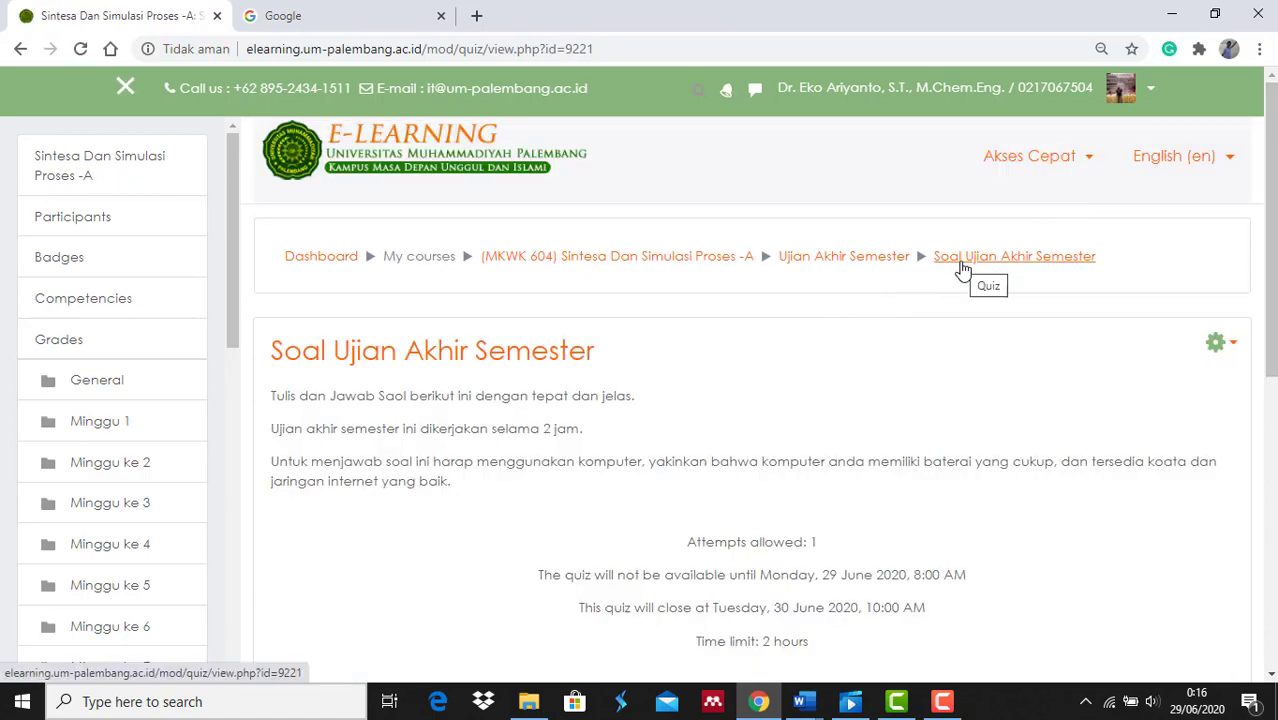
scroll(868, 378, "down", 1)
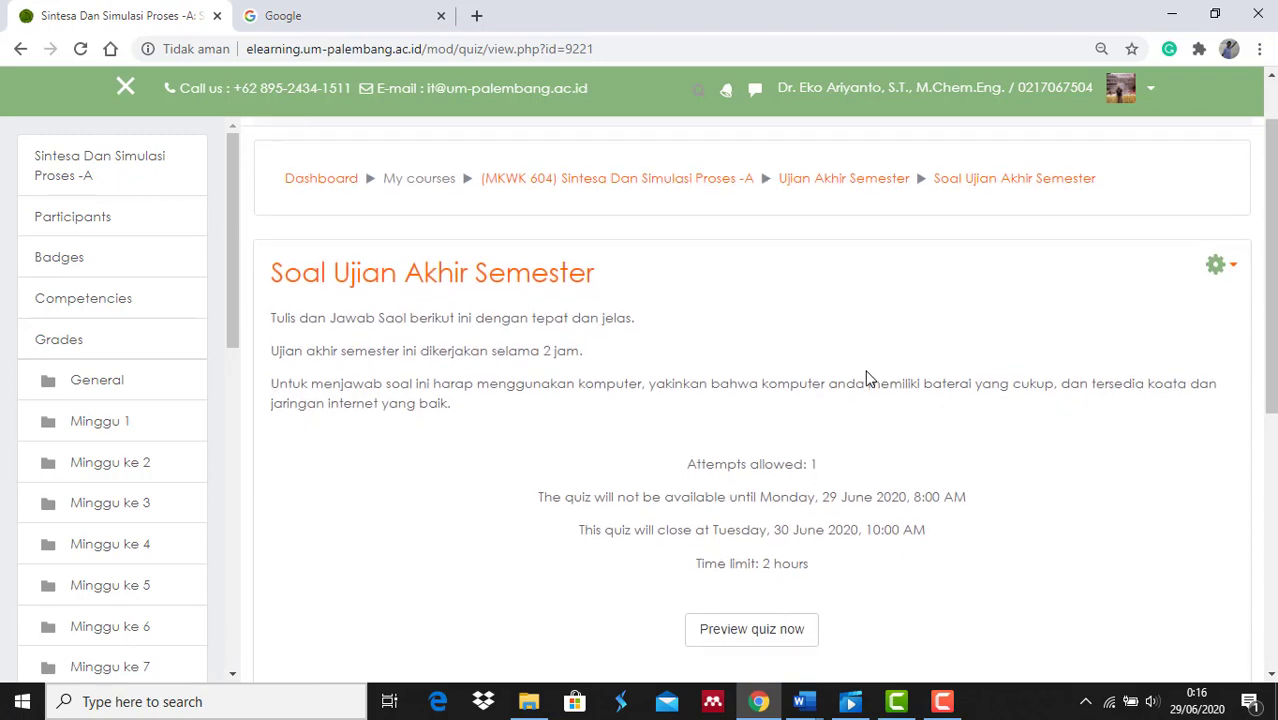
scroll(868, 378, "down", 2)
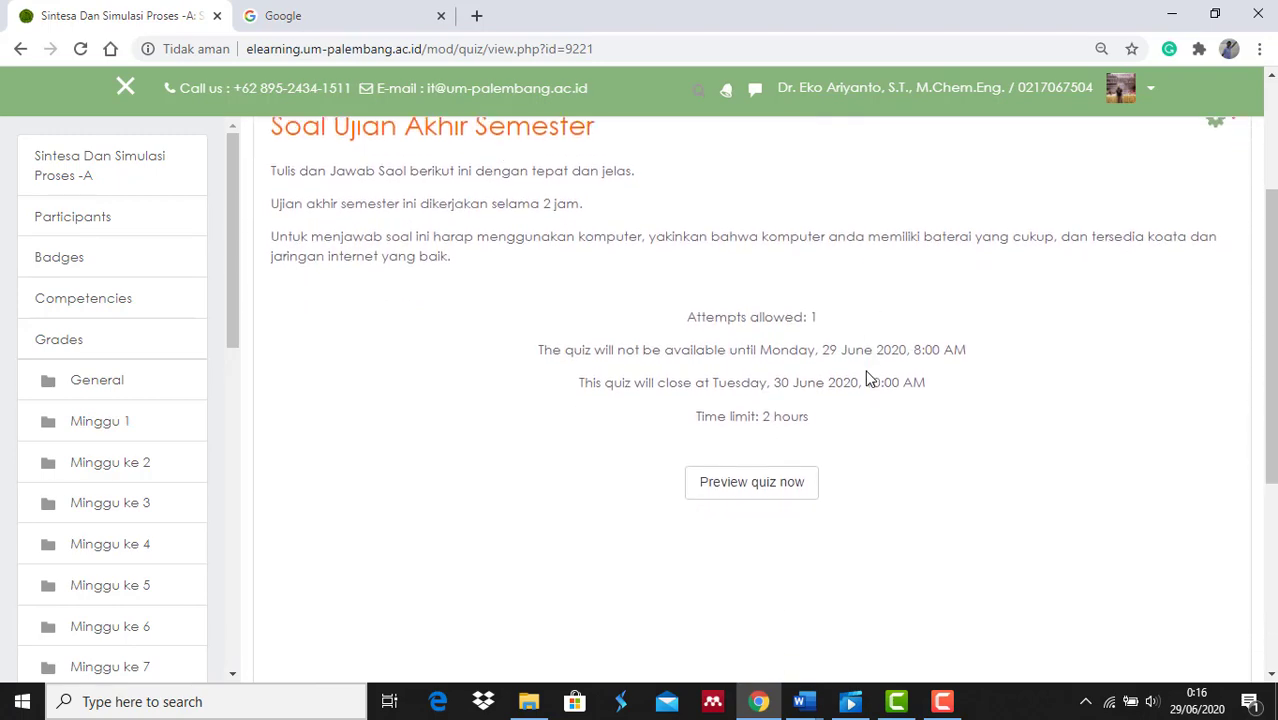
left_click(755, 485)
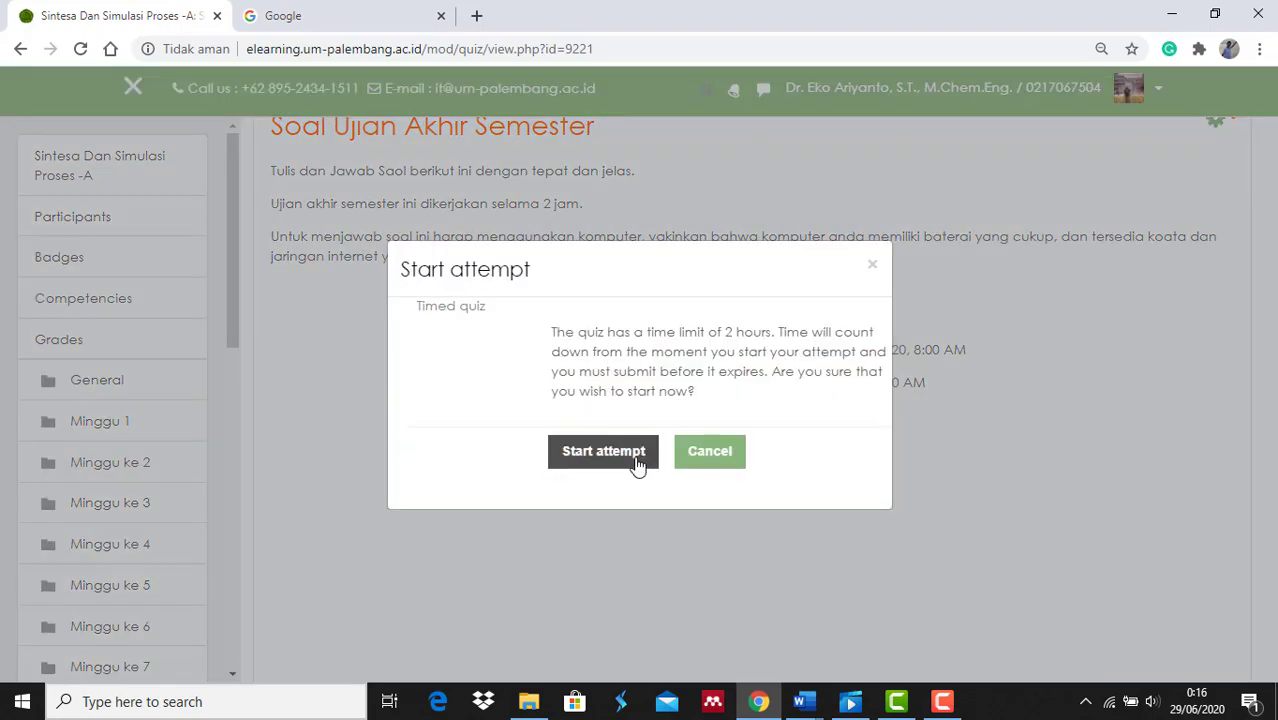
left_click(637, 463)
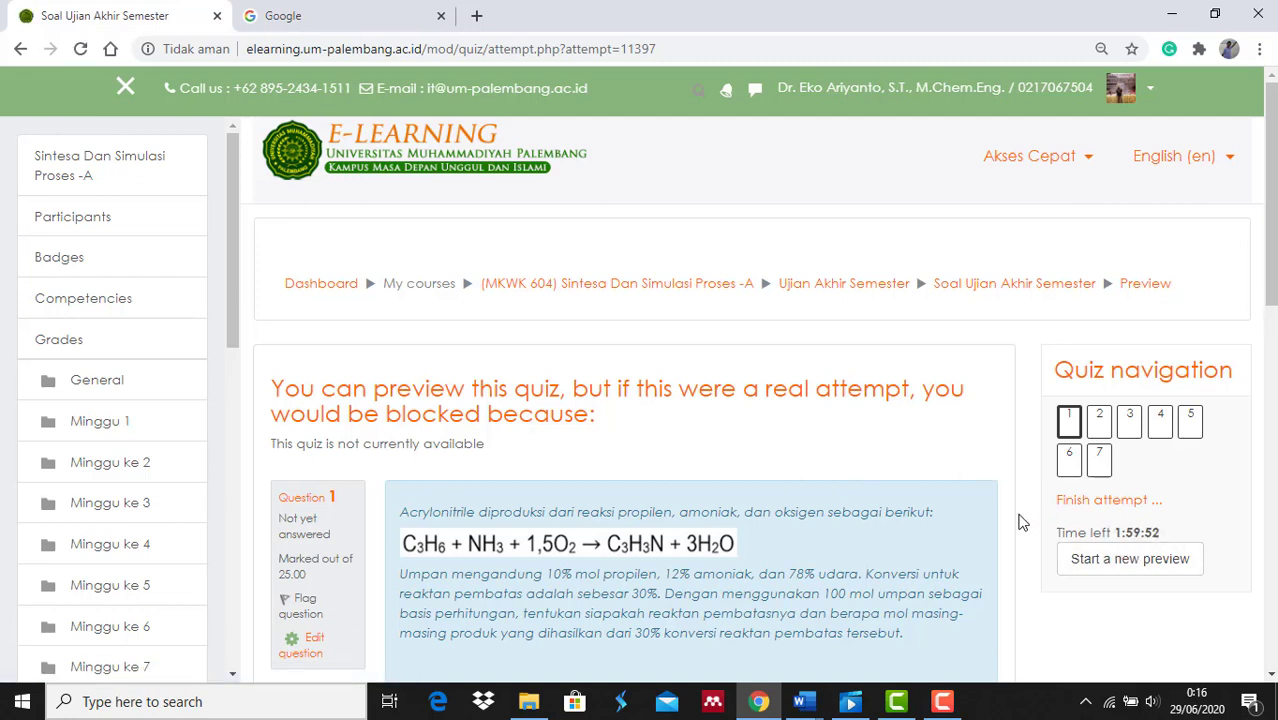
Step: Enter the trial answer "kkkkkkkk" for the Acrylonitrile essay in question 1 and continue to question 2
scroll(1010, 518, "down", 2)
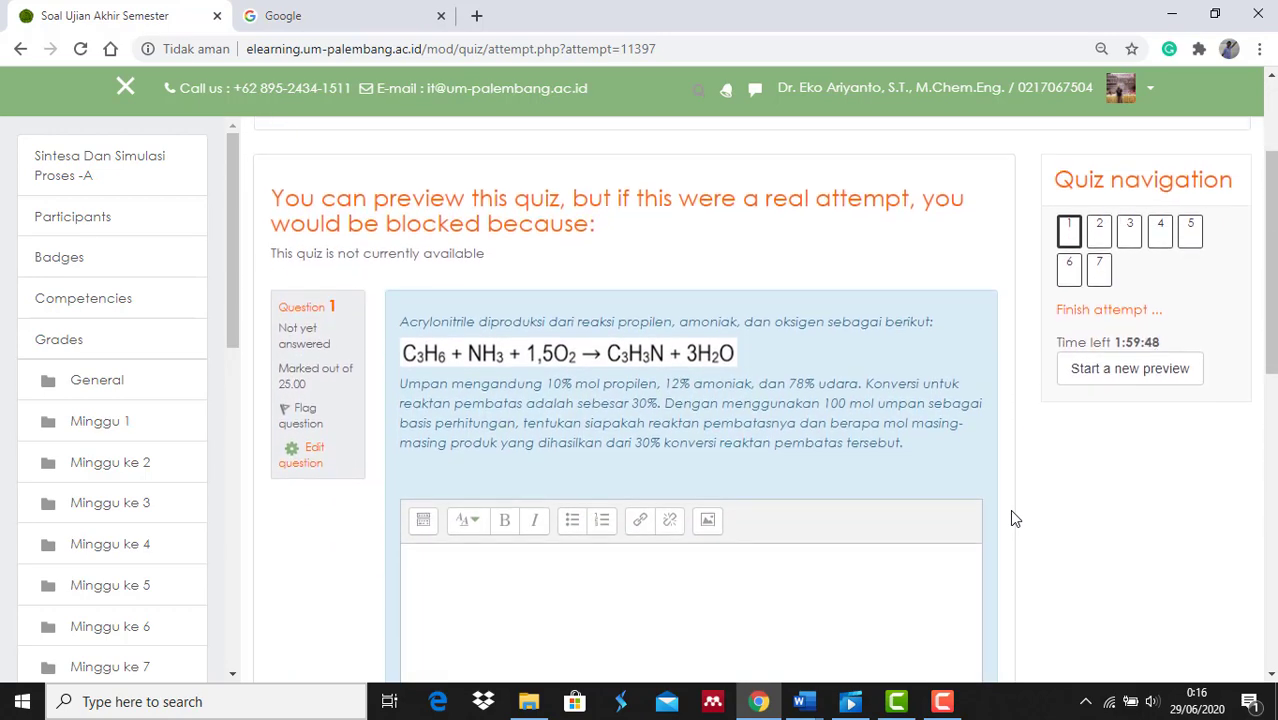
scroll(1012, 518, "down", 1)
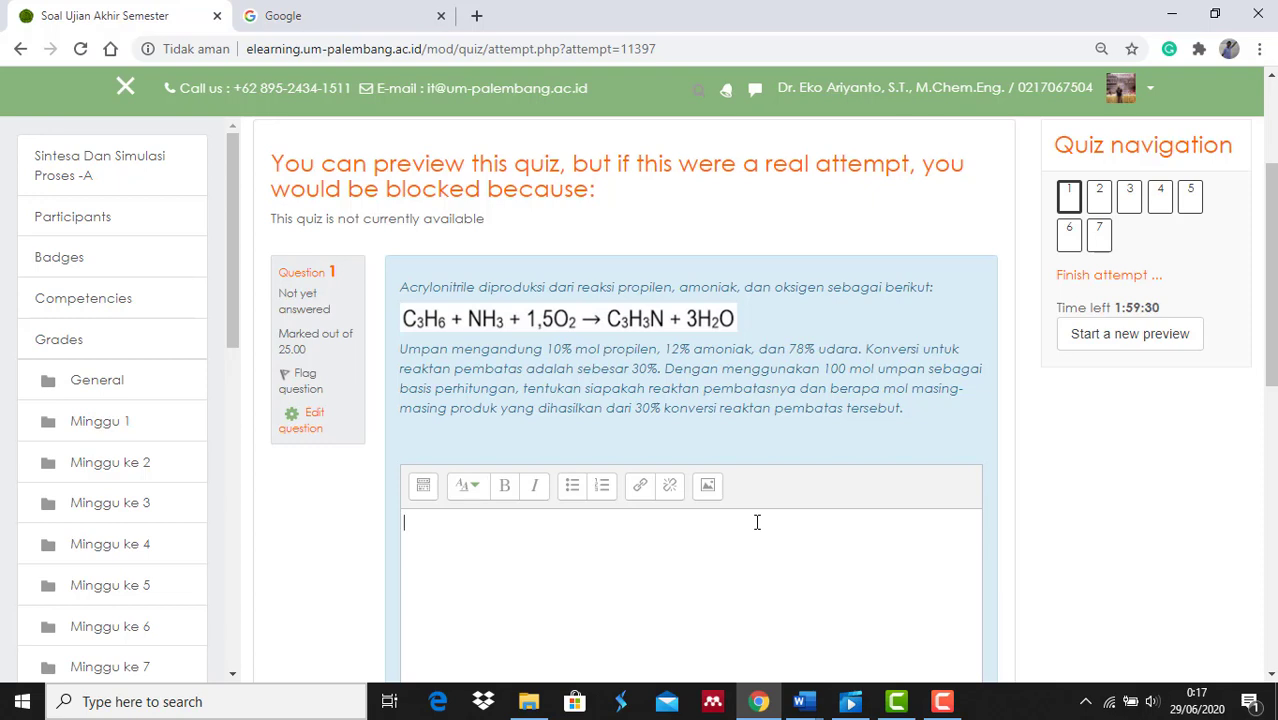
type("kkkkkkkk")
scroll(1016, 485, "down", 5)
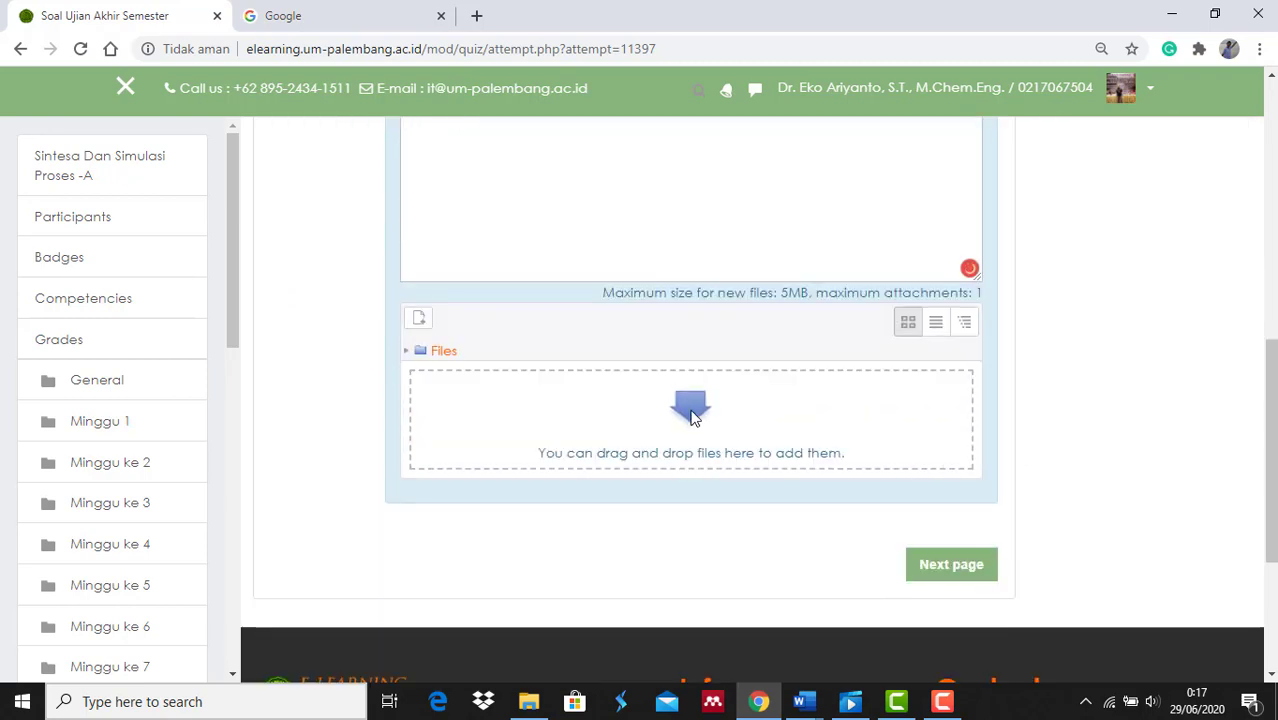
left_click(930, 566)
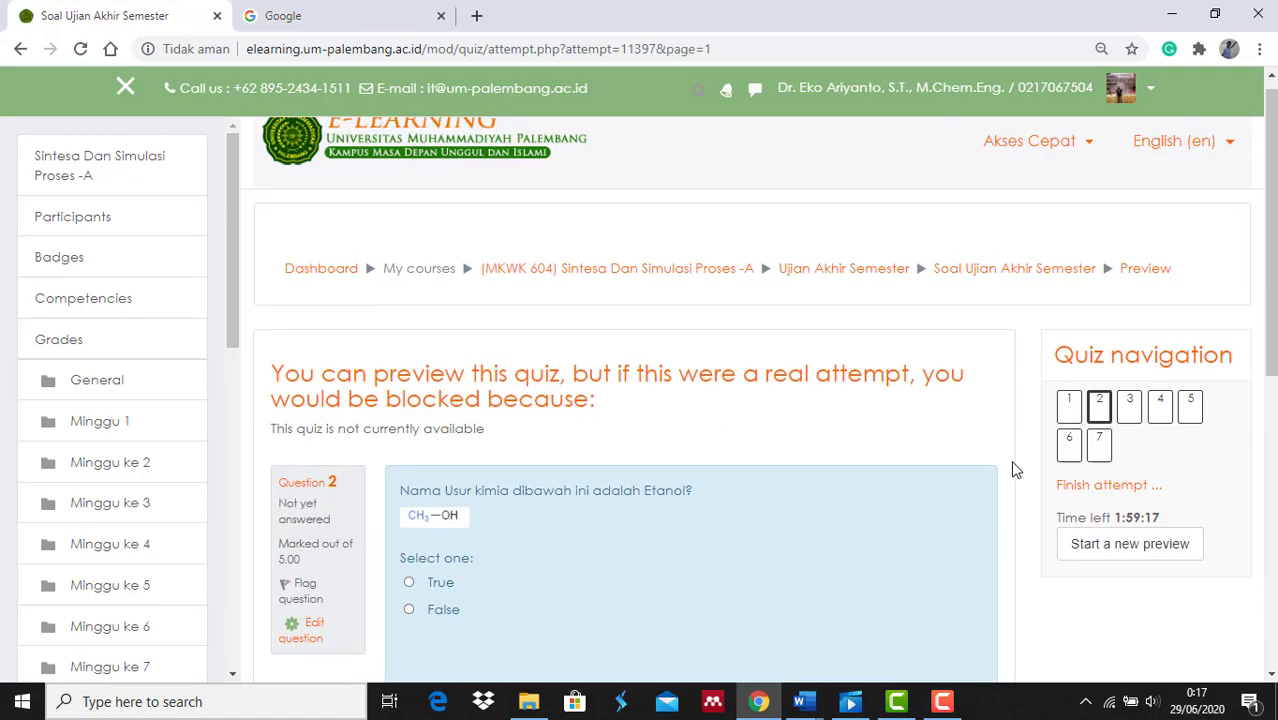
Step: Answer True to the Etanol question in question 2 and continue to question 3
scroll(1014, 469, "down", 1)
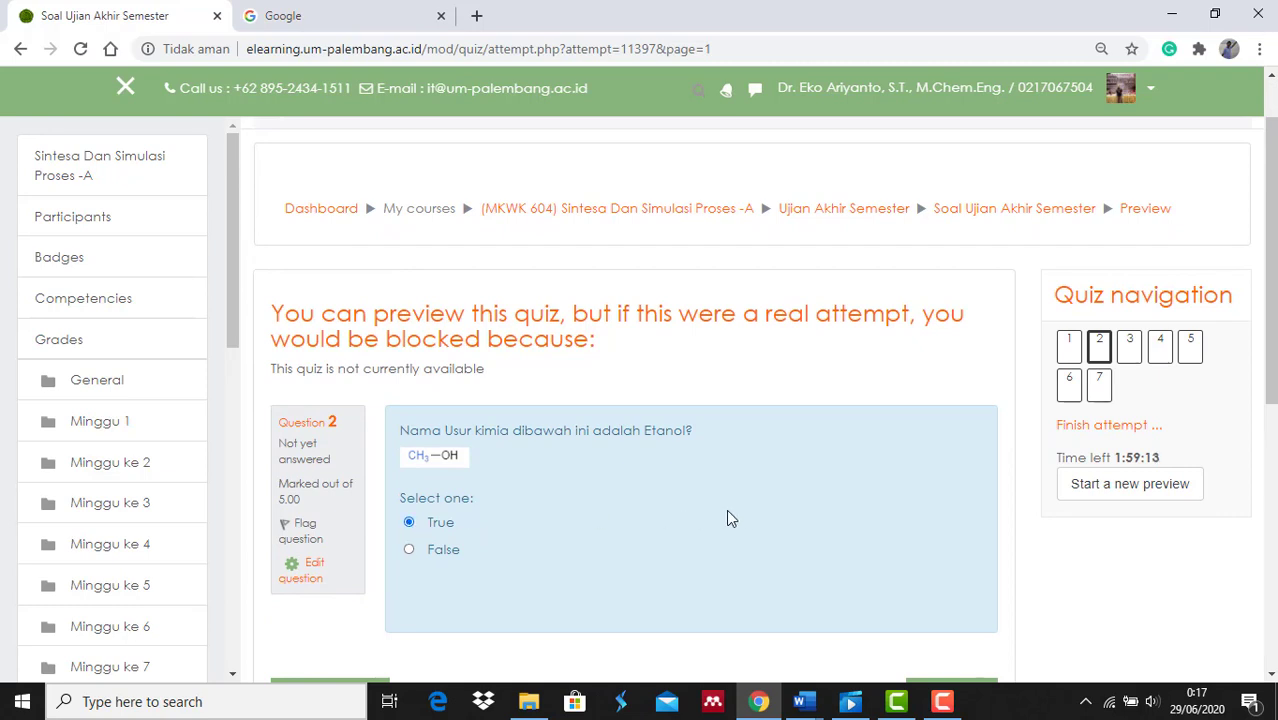
scroll(1010, 518, "down", 2)
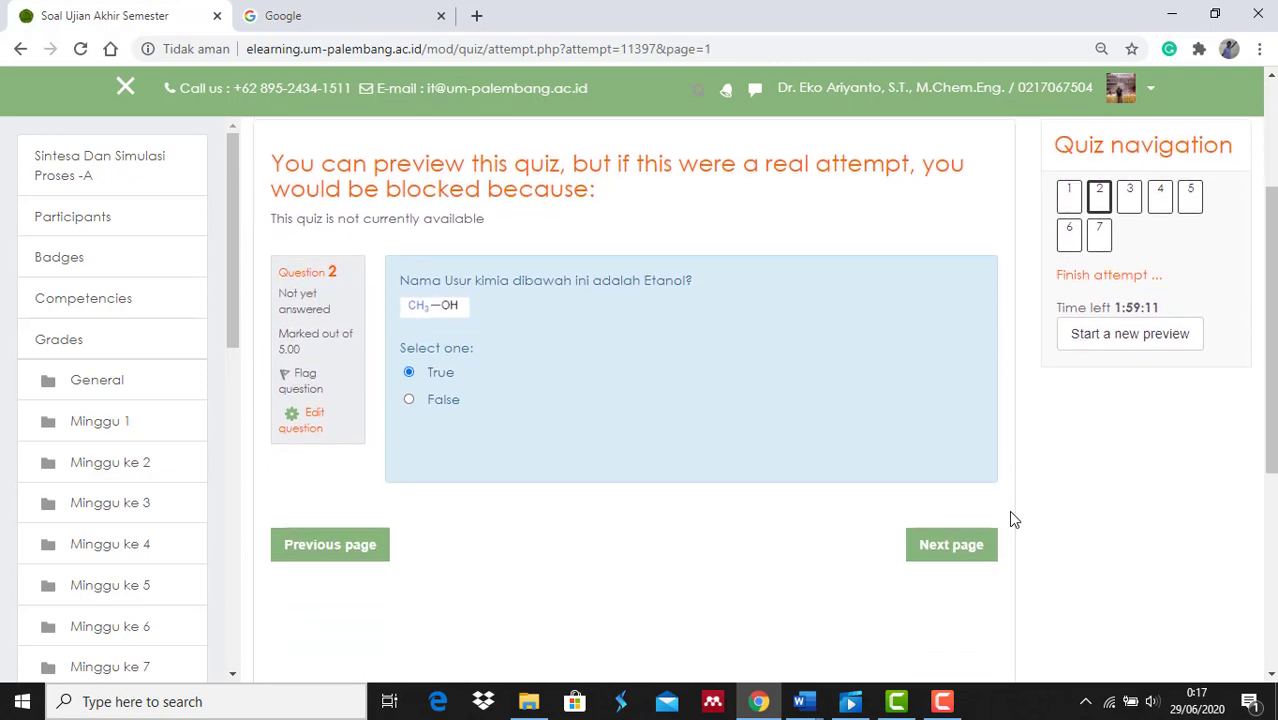
left_click(965, 548)
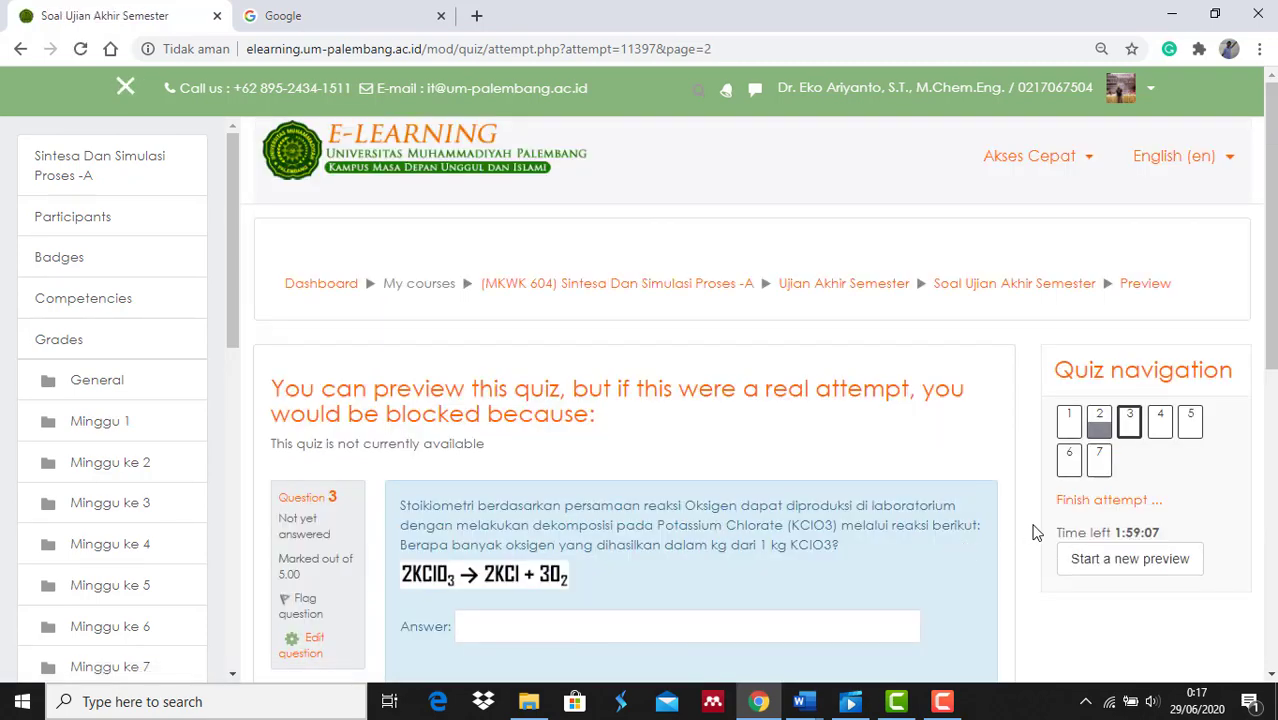
Step: Answer the KClO3 oxygen stoichiometry question with 0.39 and continue to question 4
scroll(1036, 532, "down", 1)
left_click(846, 550)
type("0")
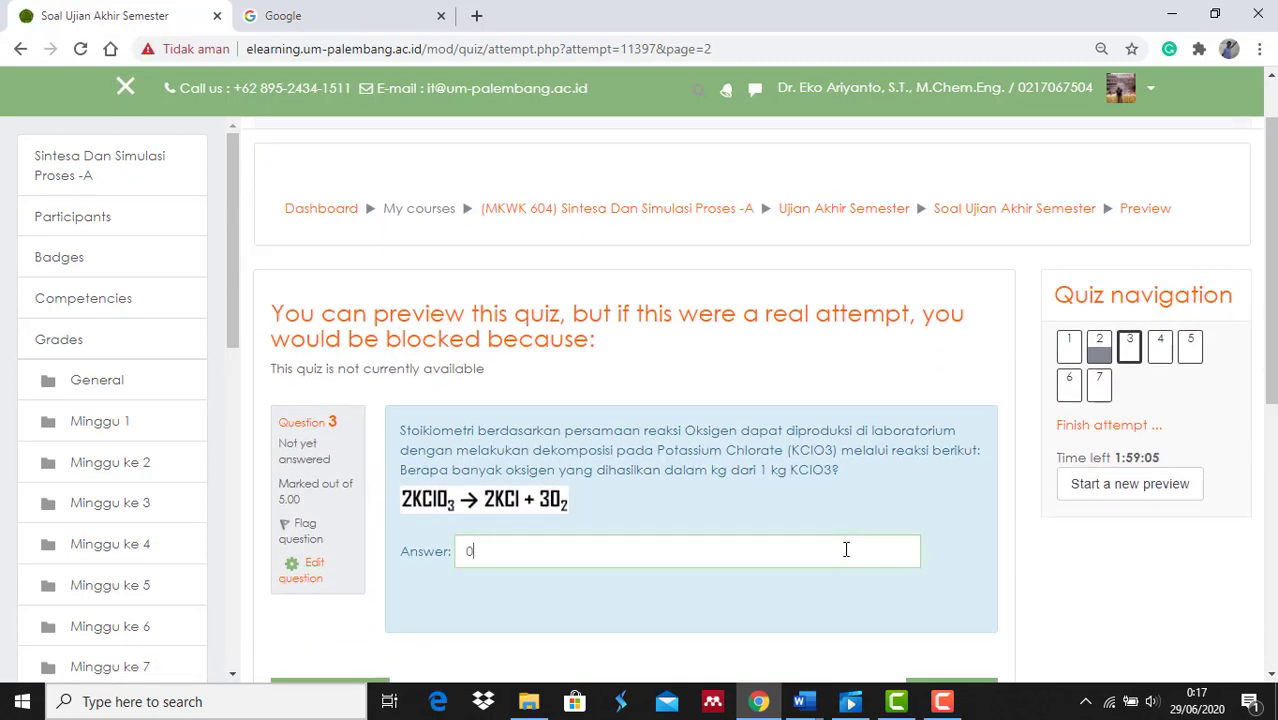
type(".39")
left_click(1013, 553)
scroll(1013, 550, "down", 1)
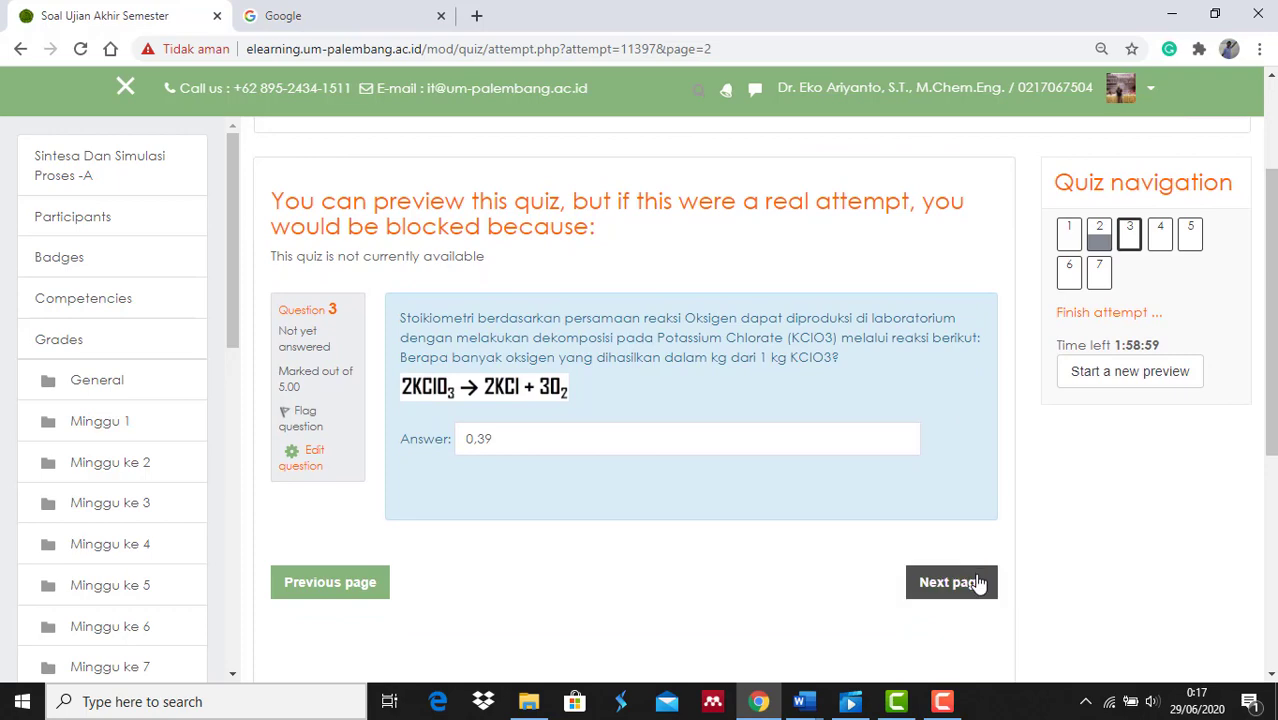
left_click(978, 583)
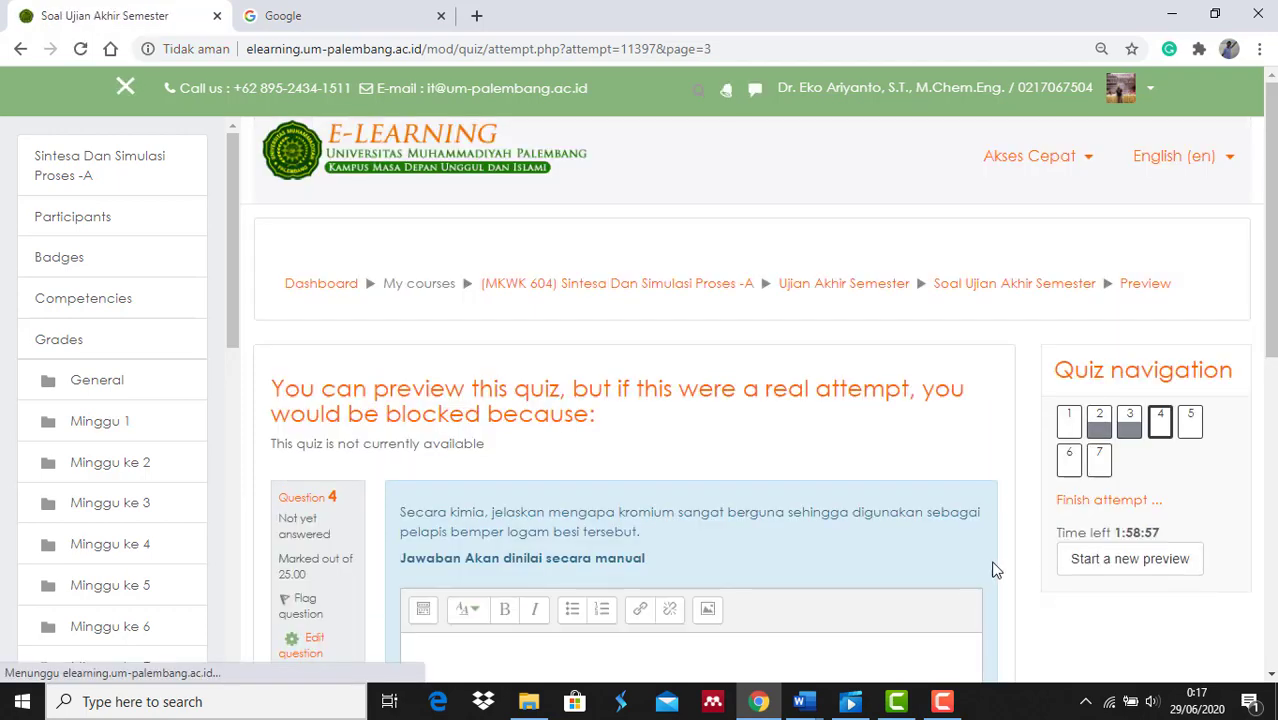
Step: Answer the chromium essay in question 4 with "biar tidak berkarat" and continue to question 5
scroll(1005, 565, "down", 1)
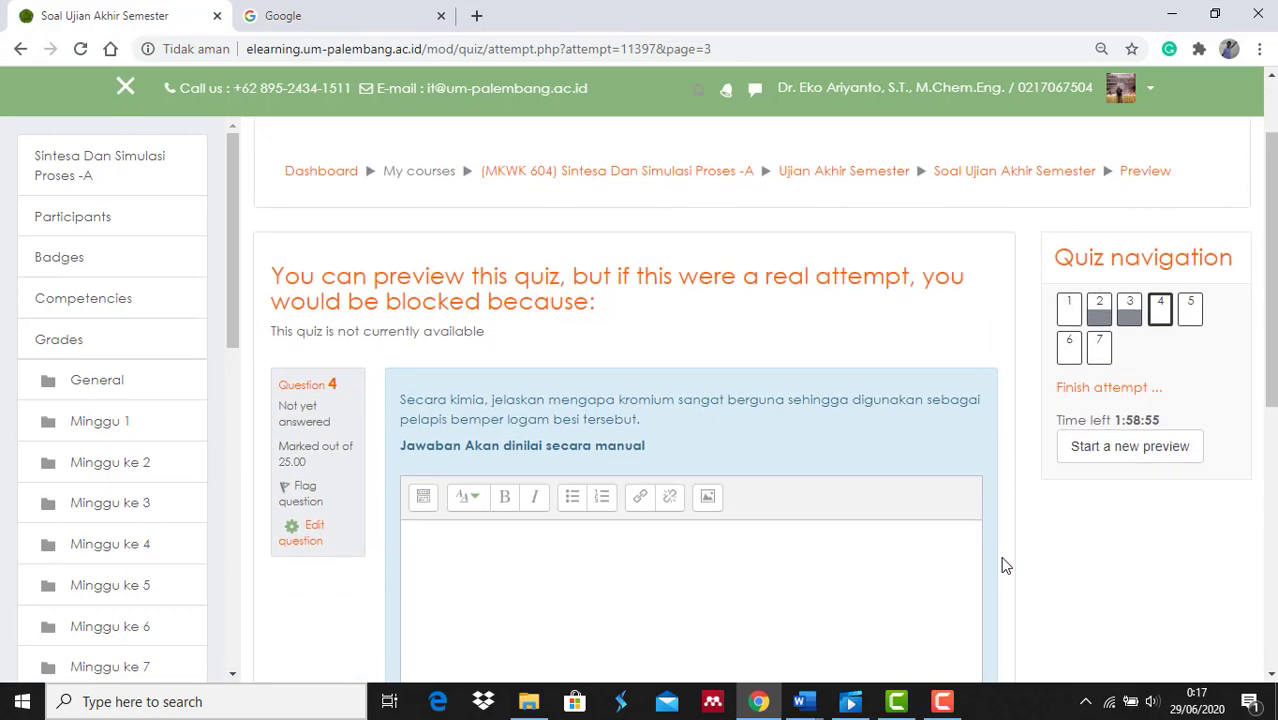
scroll(1005, 565, "down", 1)
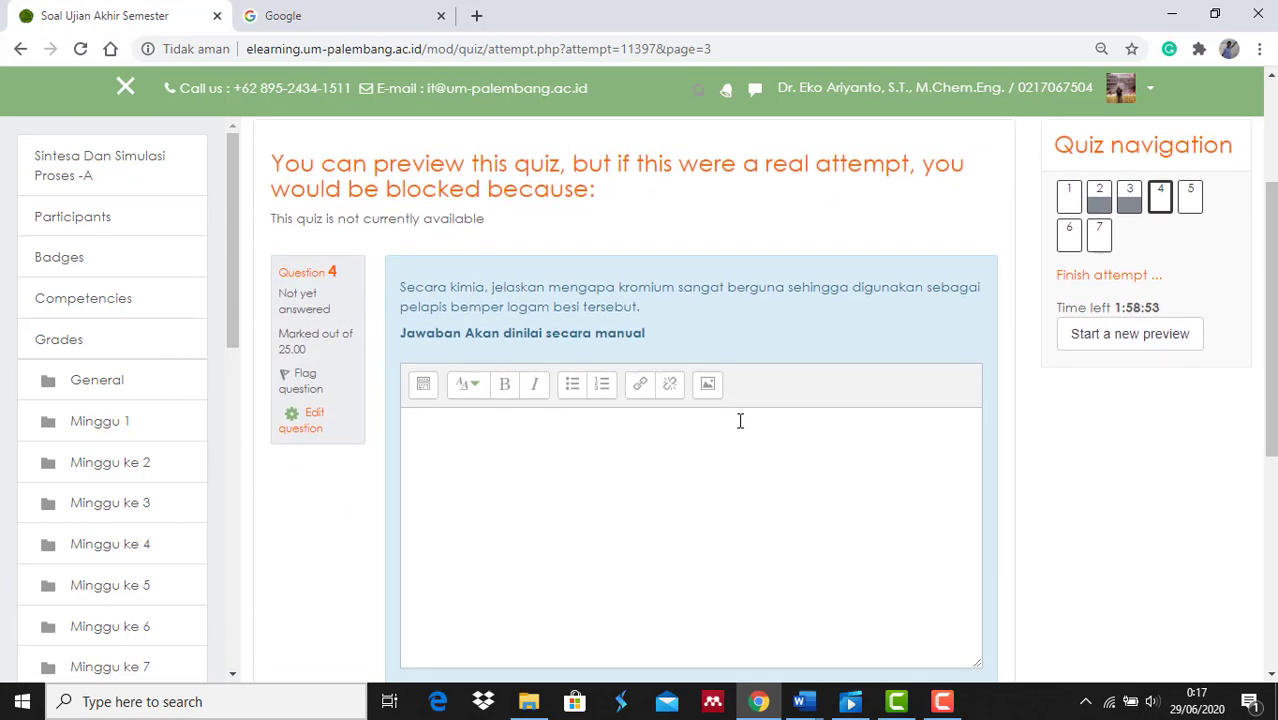
left_click(733, 414)
type("biar tidak")
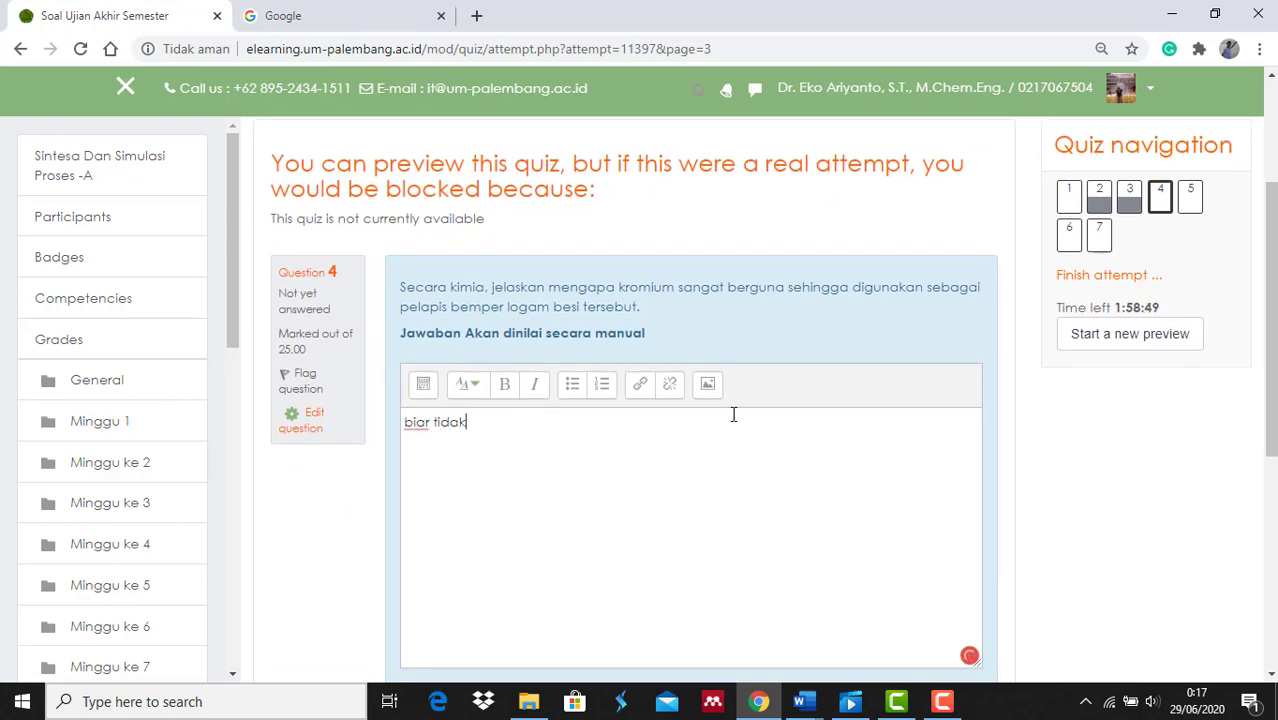
type(" berkarat")
scroll(1010, 407, "down", 3)
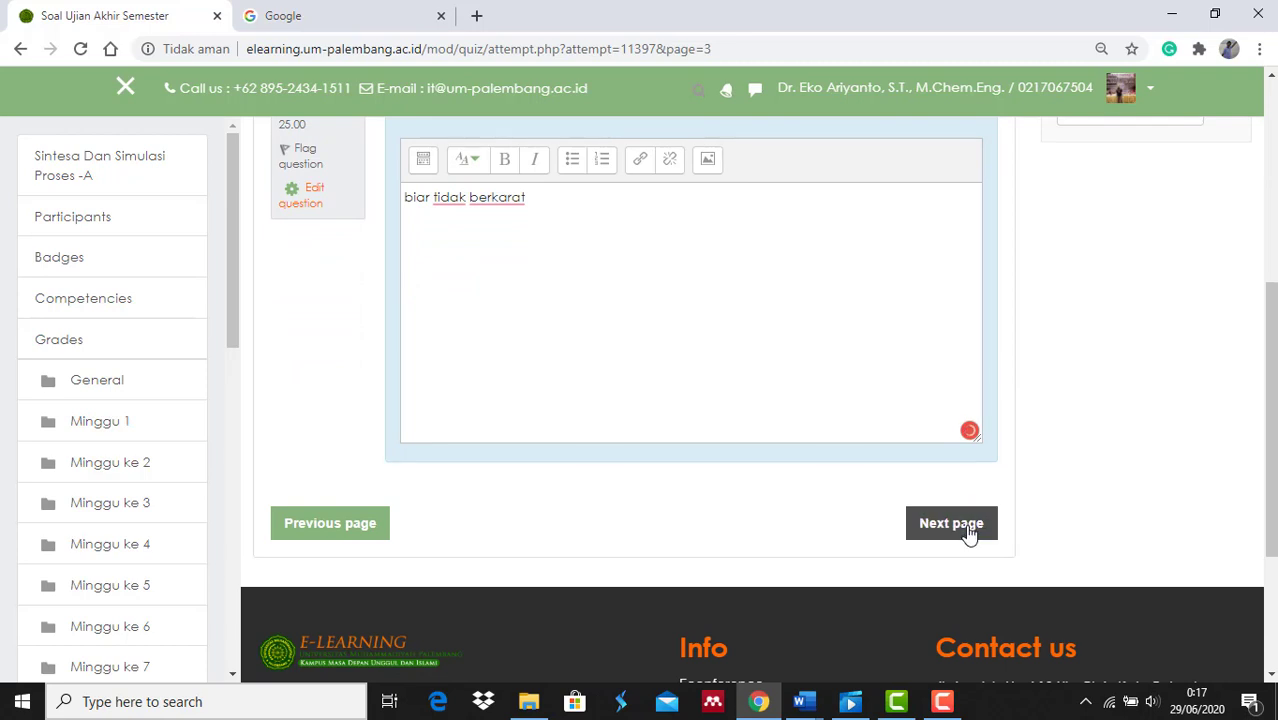
left_click(951, 523)
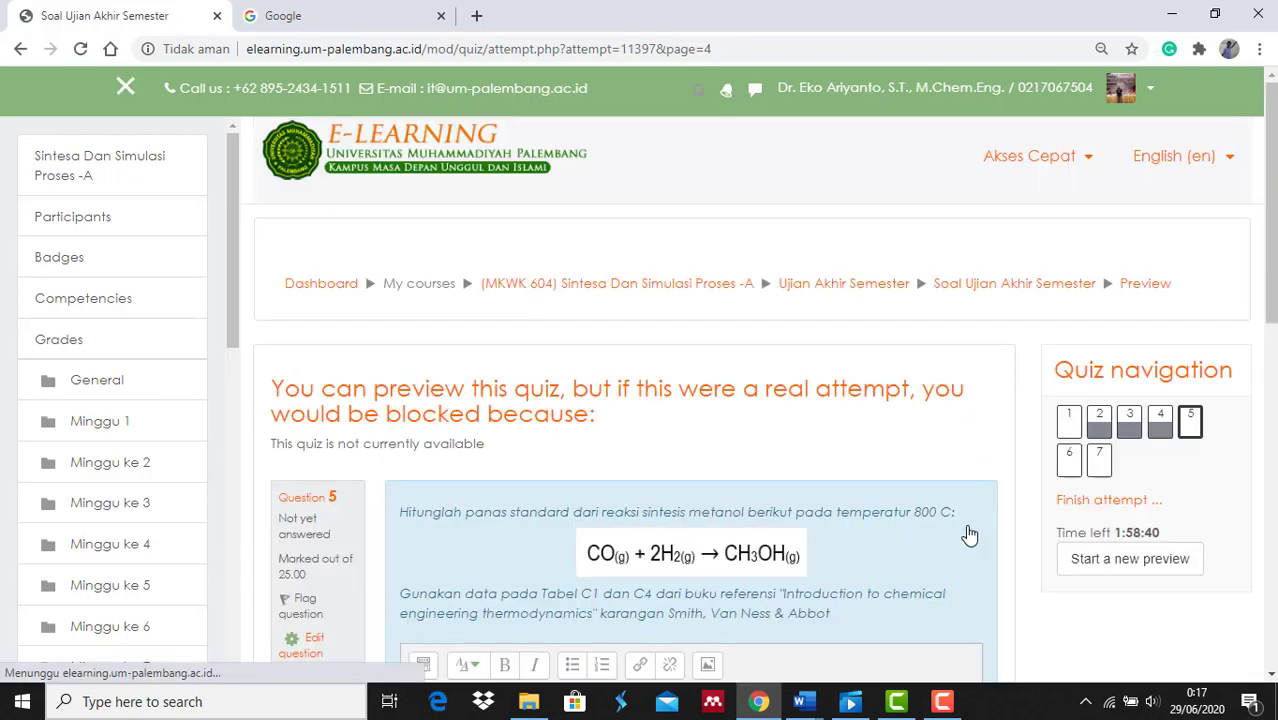
Step: Enter the trial answer "ooooo" for the methanol synthesis essay in question 5 and continue to question 6
scroll(1005, 550, "down", 2)
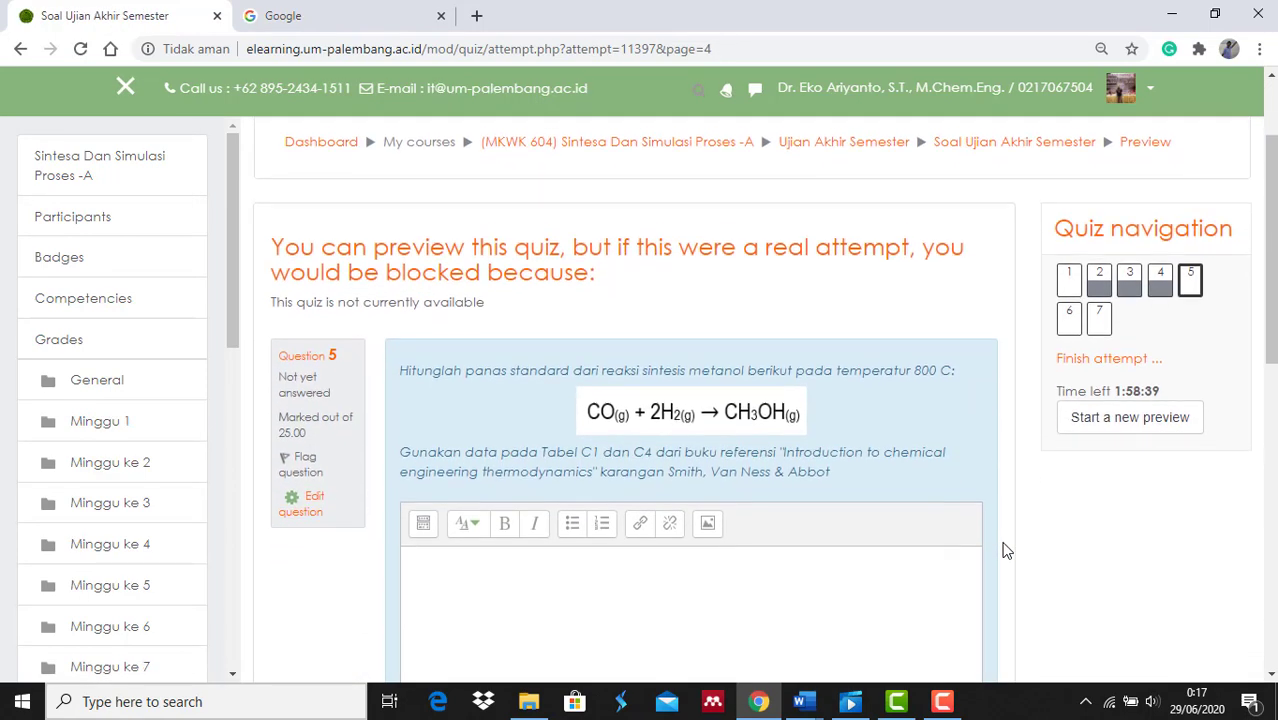
type("ooooo")
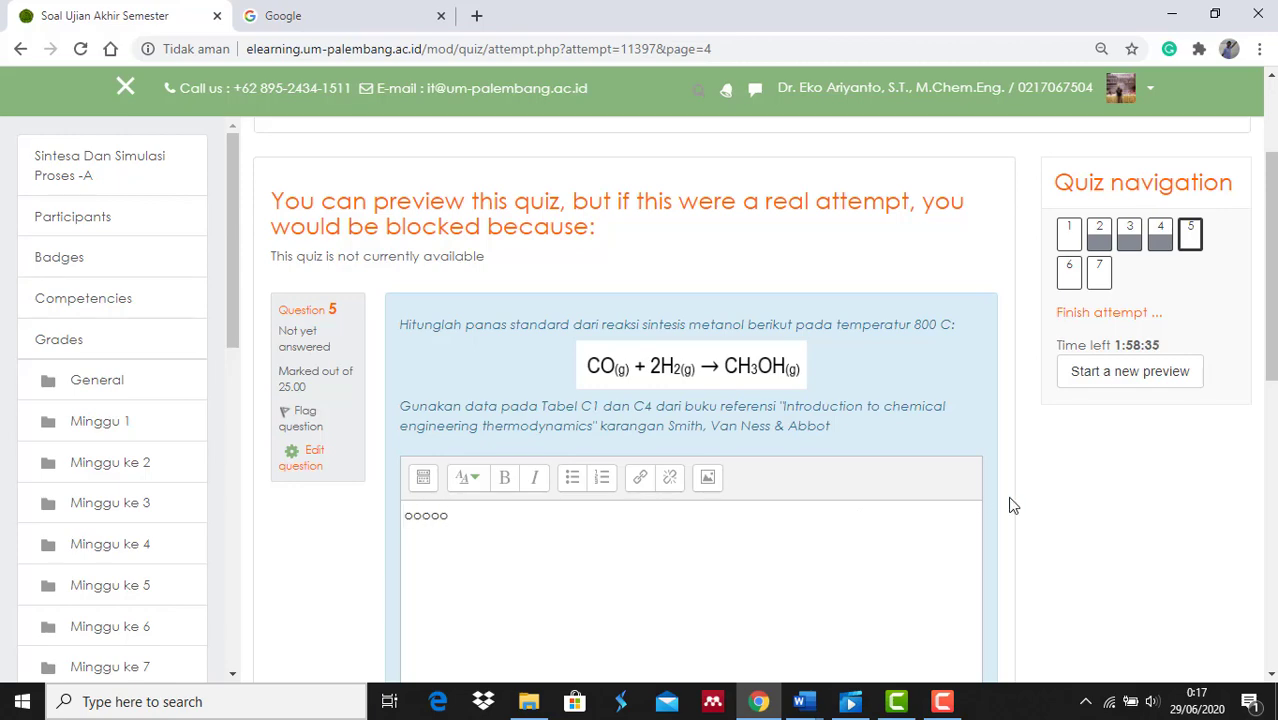
scroll(1010, 505, "down", 5)
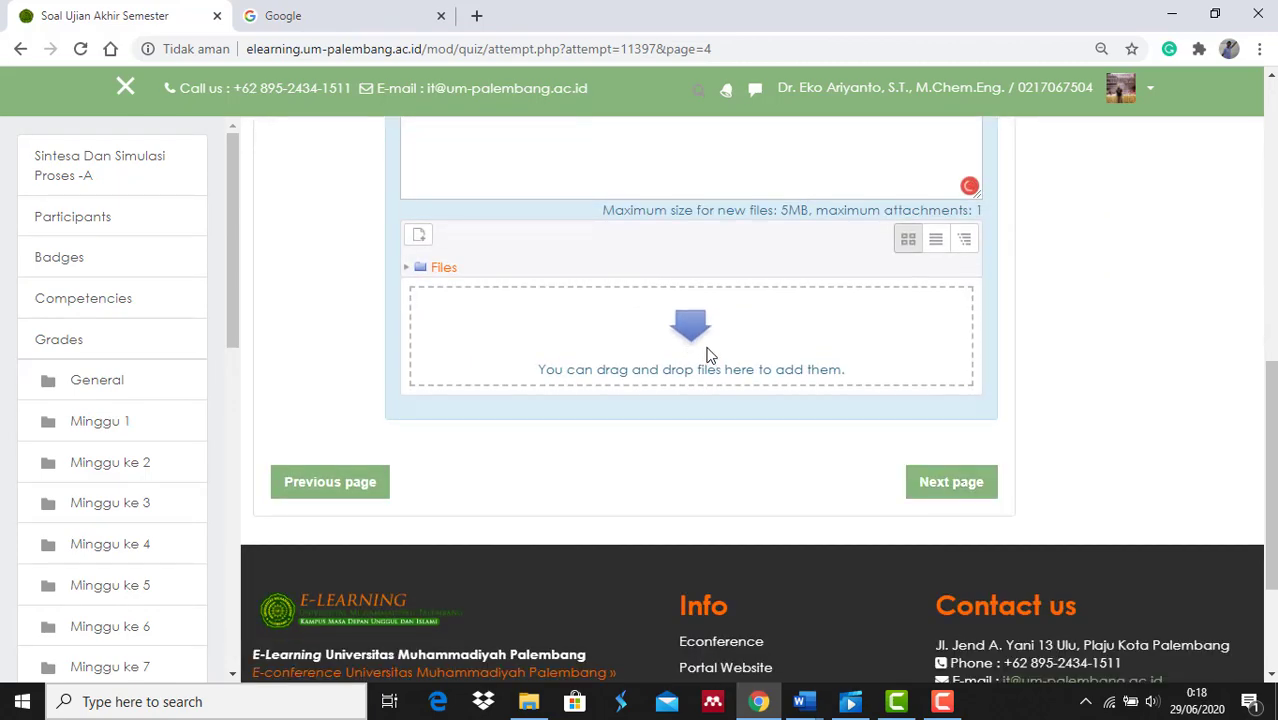
left_click(945, 488)
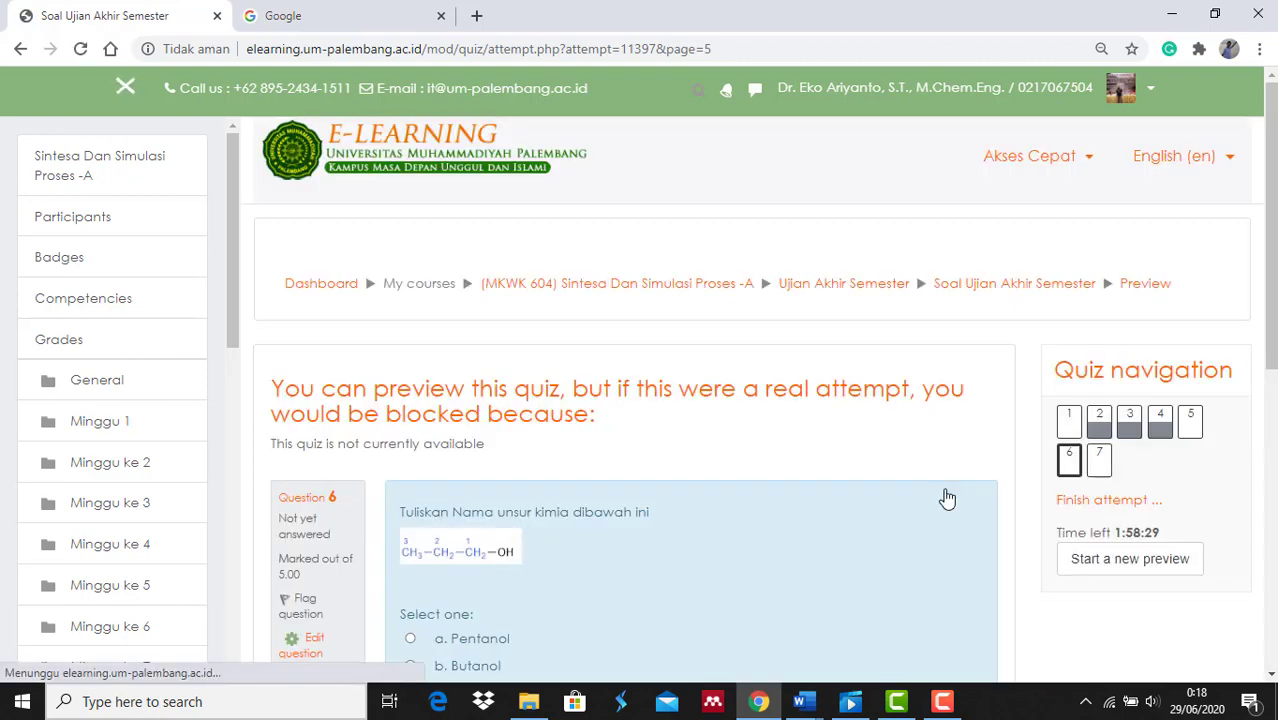
Step: Answer the chemical name question in question 6 with Butanol and continue to question 7
scroll(1008, 474, "down", 2)
scroll(1008, 474, "down", 2)
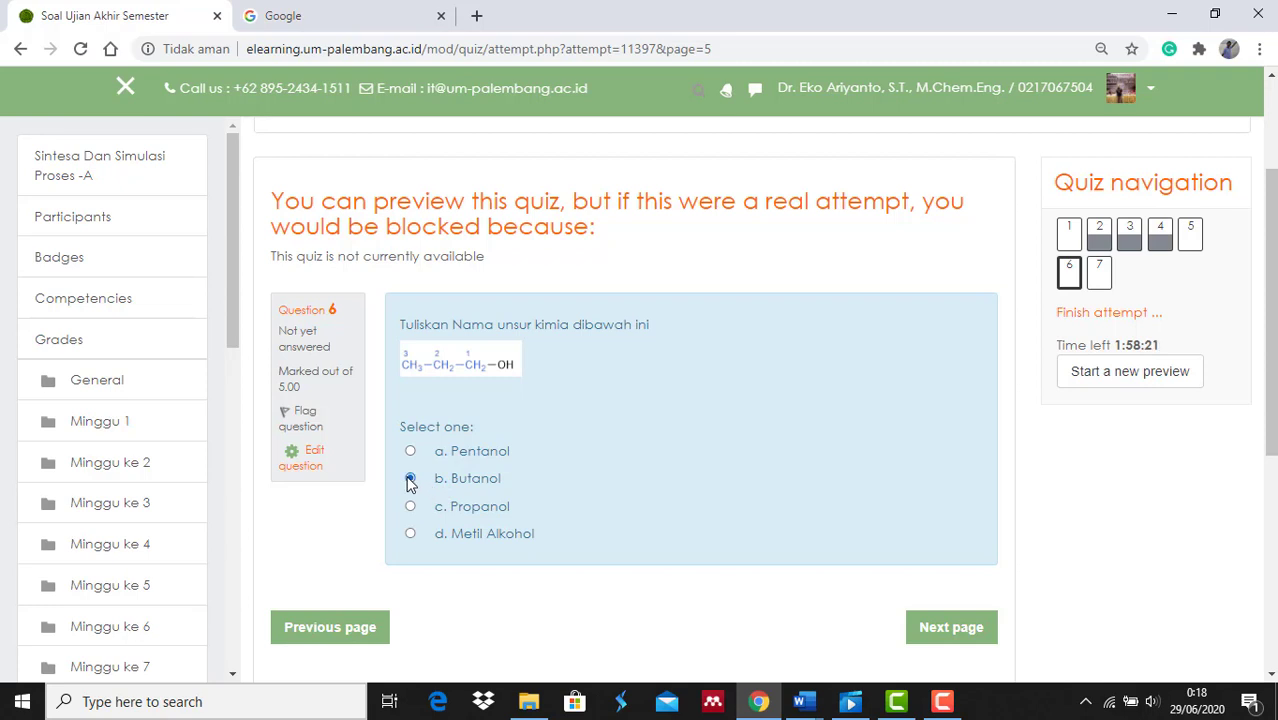
left_click(936, 628)
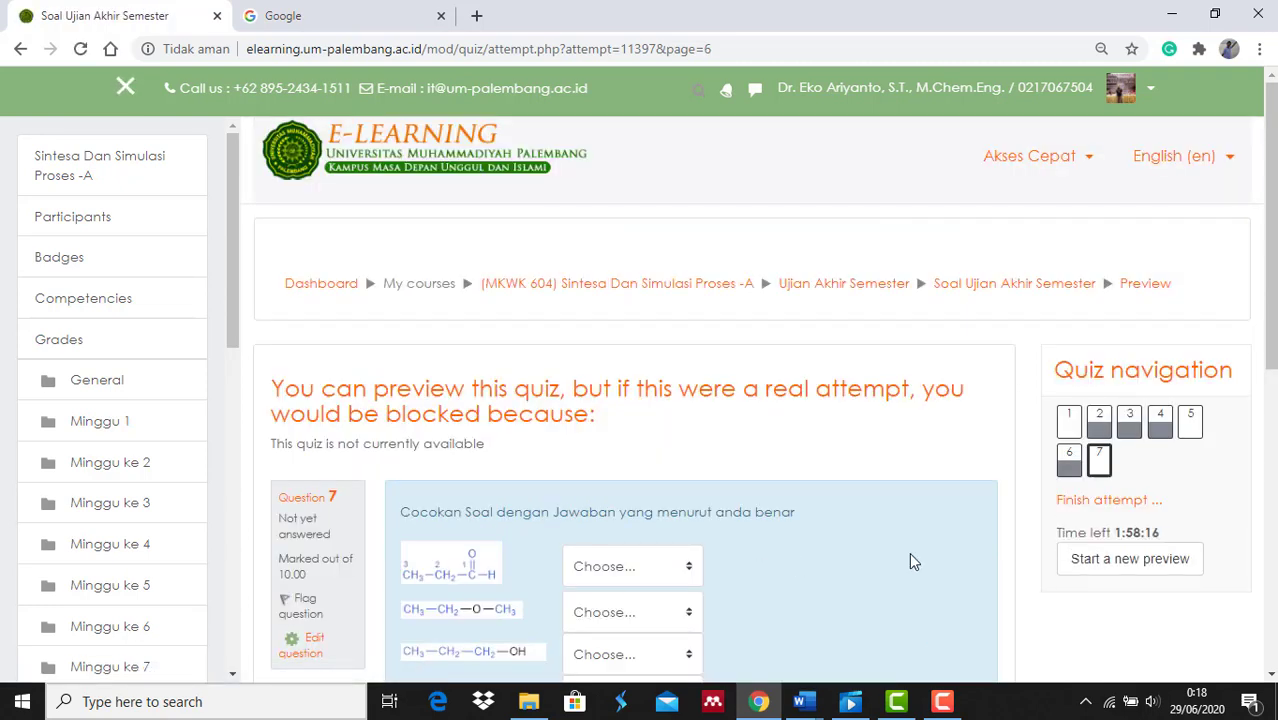
Step: Match the four structural formulas in question 7, in order, with Propanol, Meti Etil Eter, Propanal and Metoksi Metana
scroll(1008, 552, "down", 3)
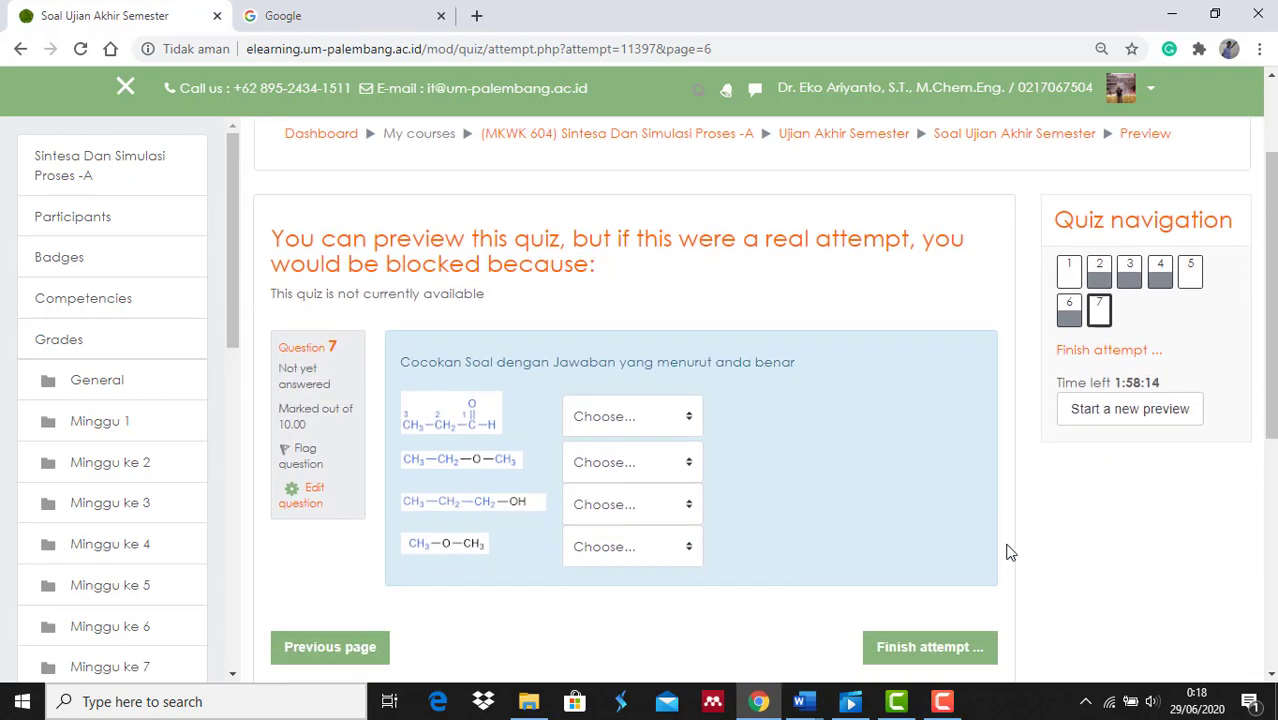
left_click(697, 426)
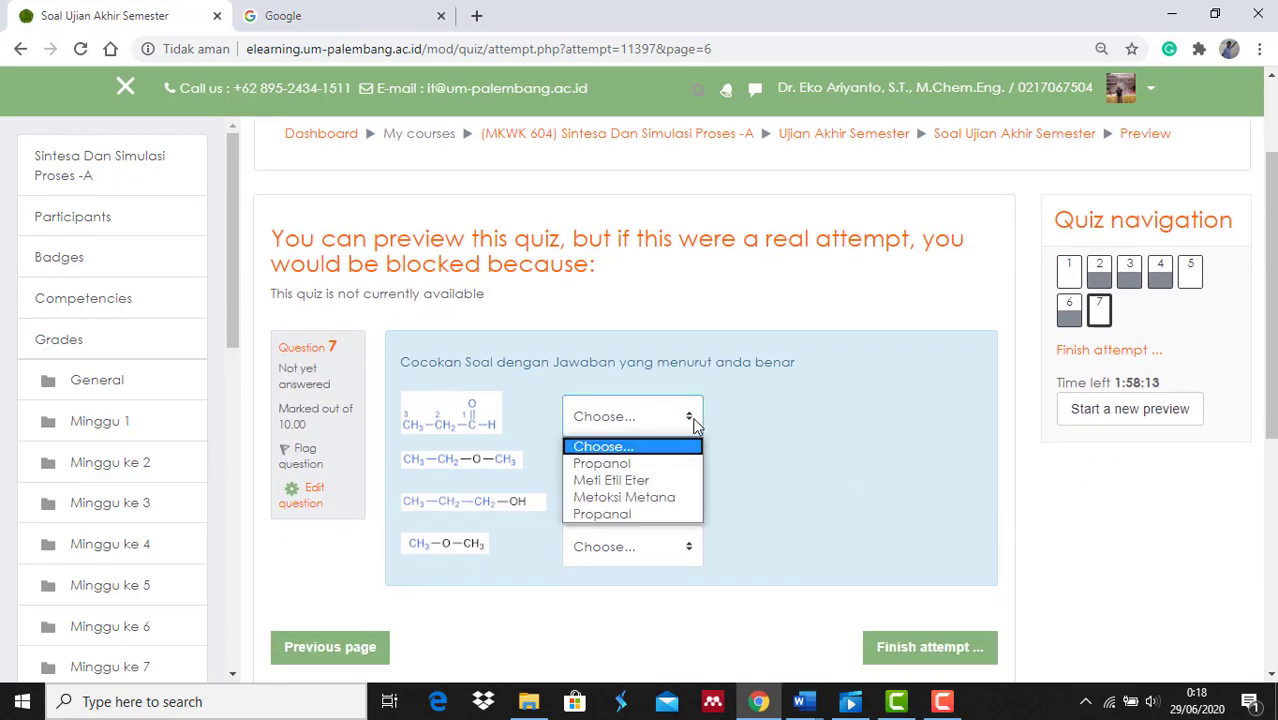
left_click(637, 463)
left_click(648, 472)
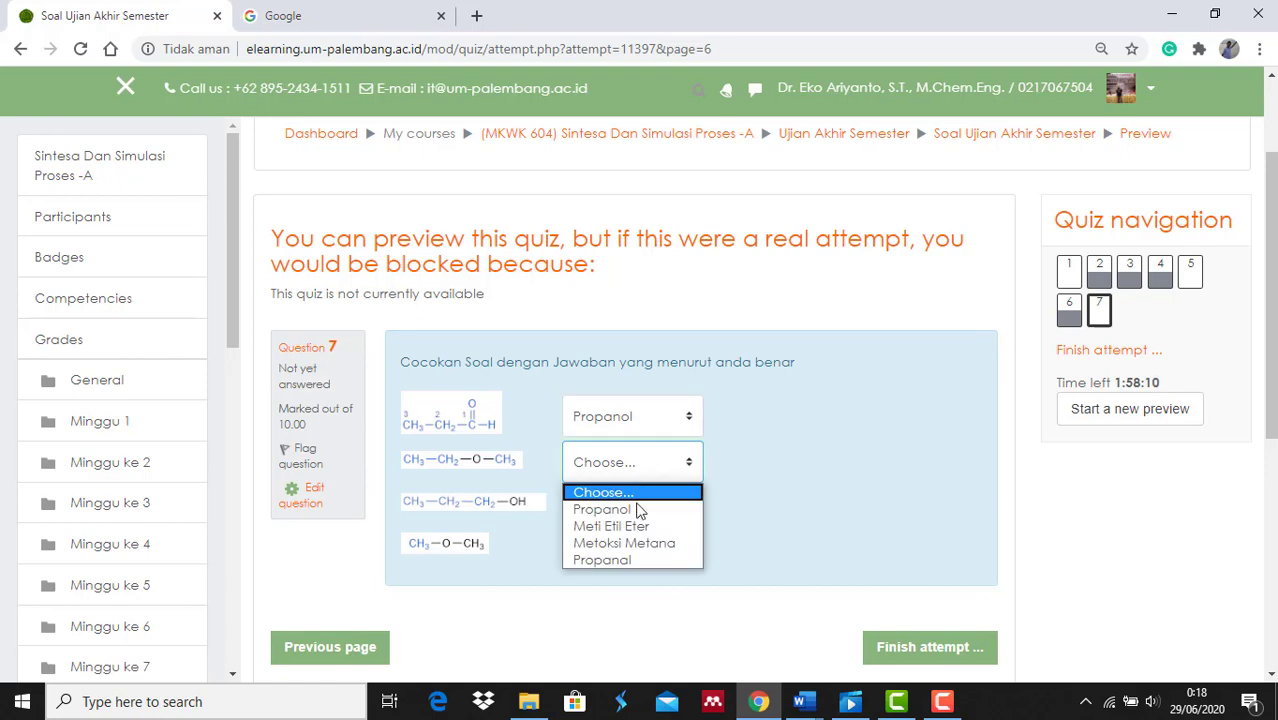
left_click(633, 528)
left_click(625, 508)
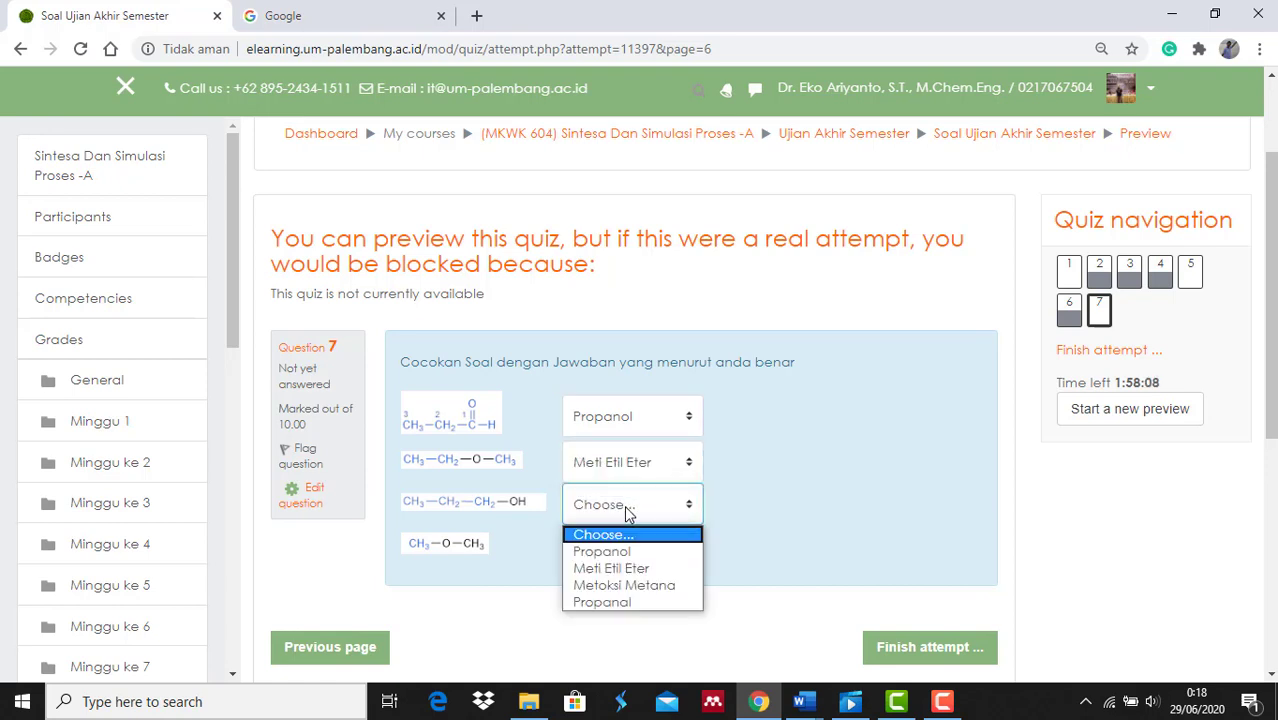
left_click(619, 601)
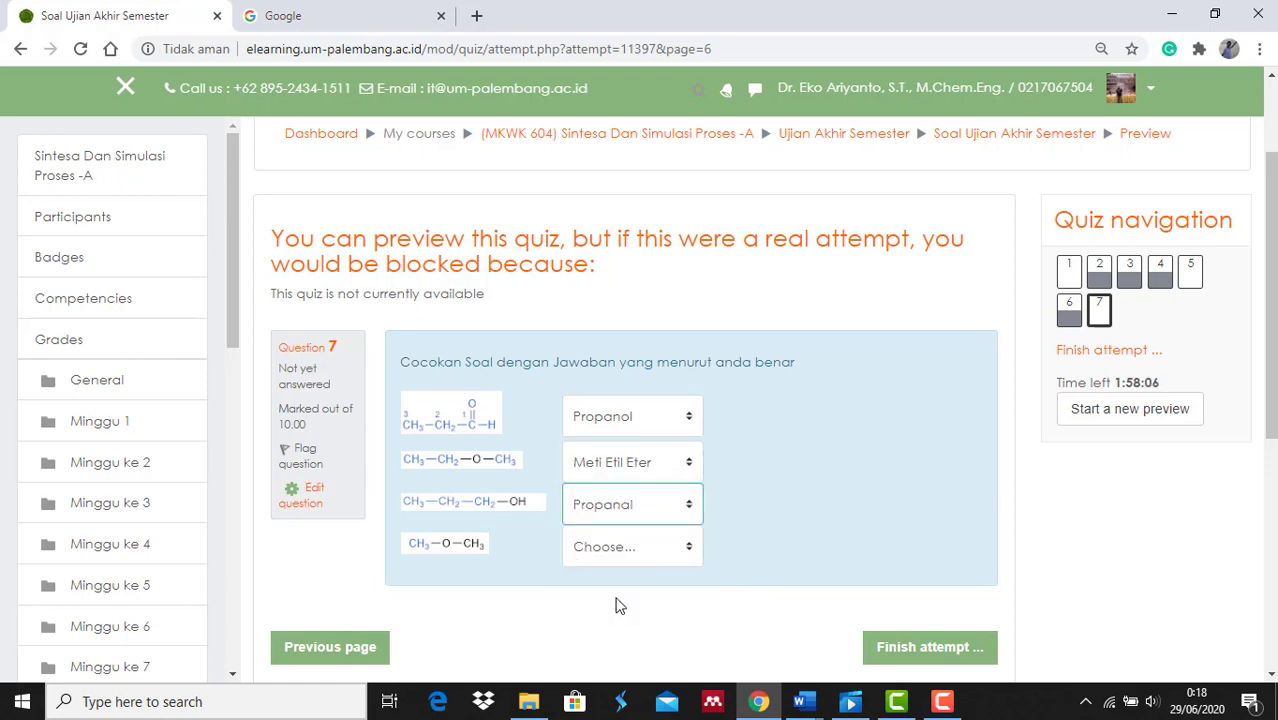
left_click(625, 549)
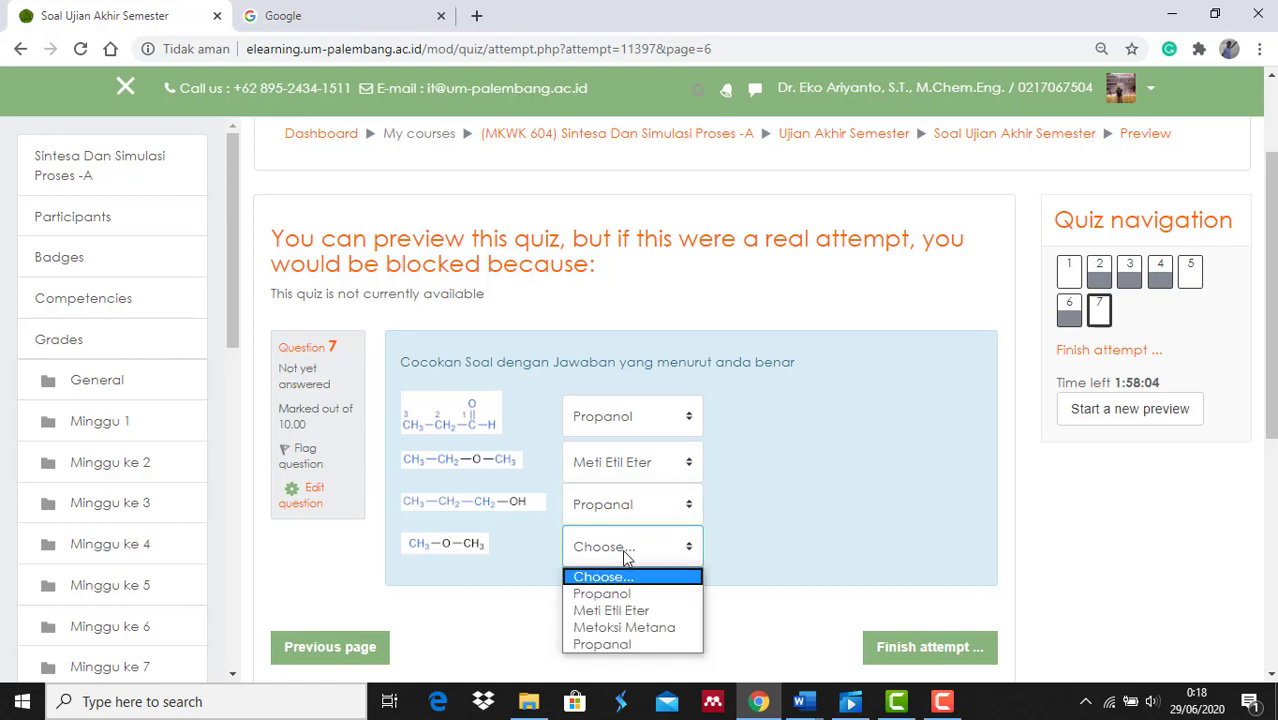
left_click(630, 627)
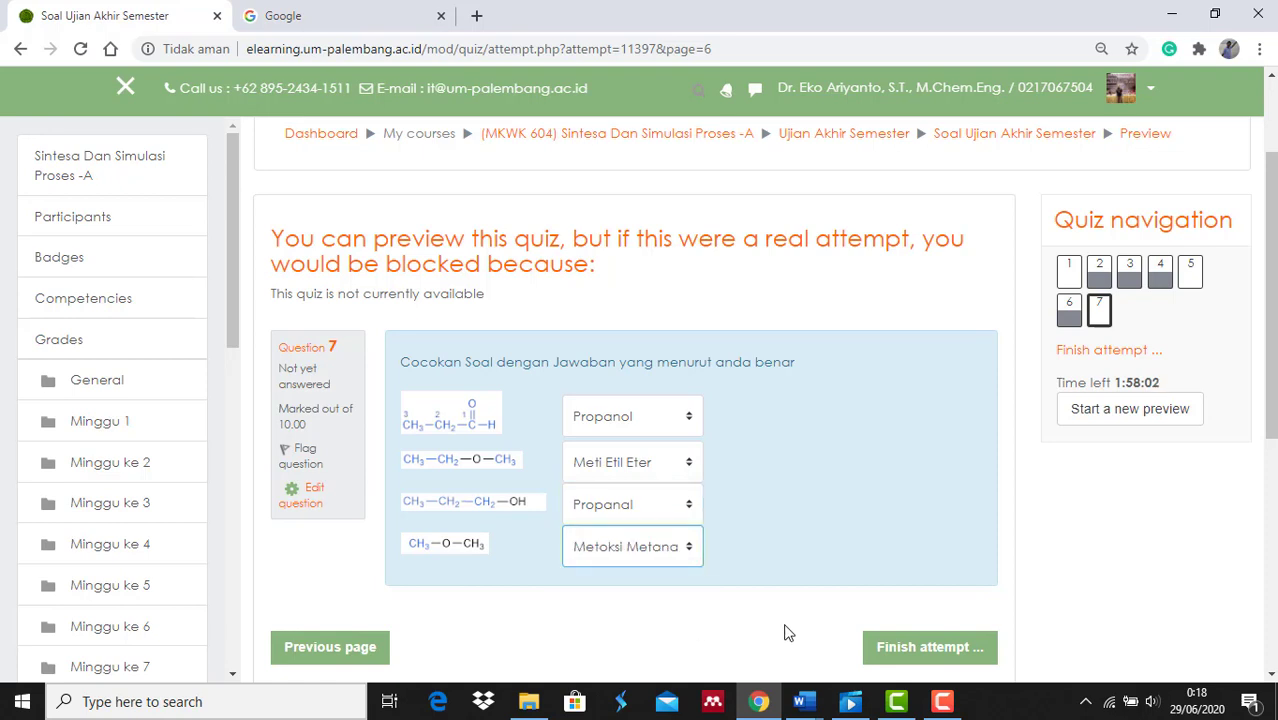
Step: Finish the preview attempt, check its summary, and submit all answers with confirmation
left_click(898, 652)
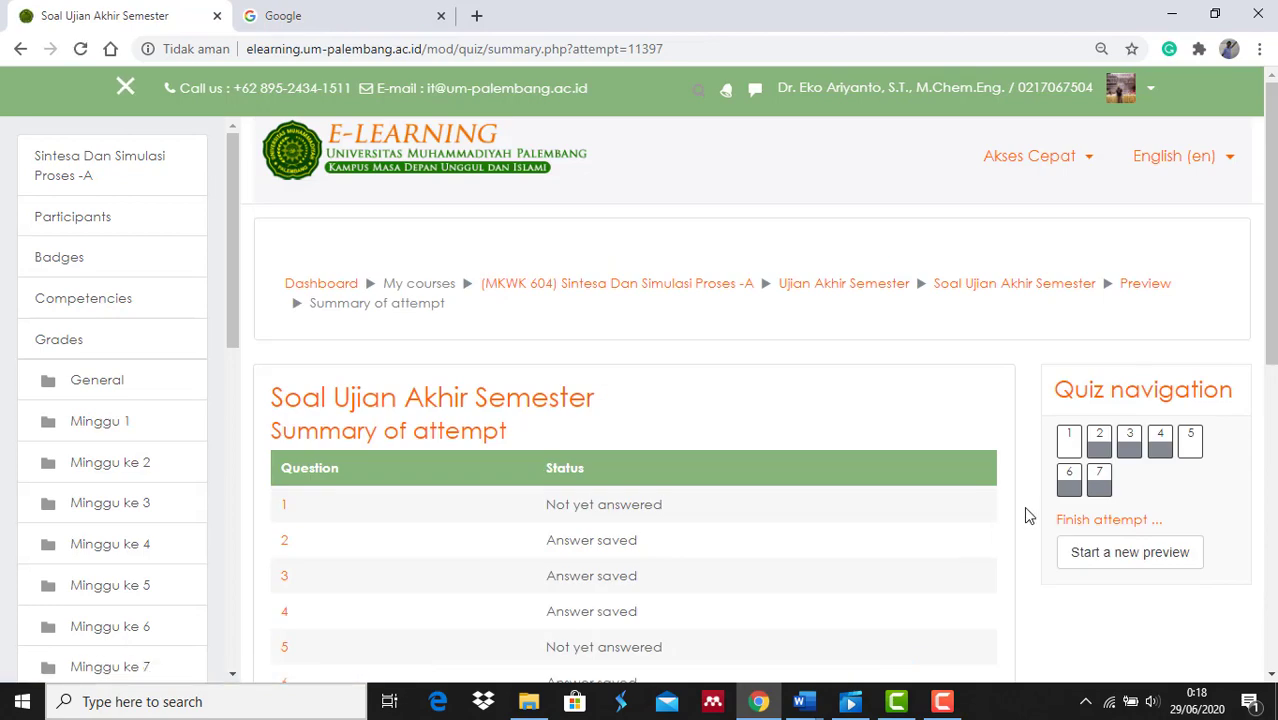
scroll(1024, 507, "down", 3)
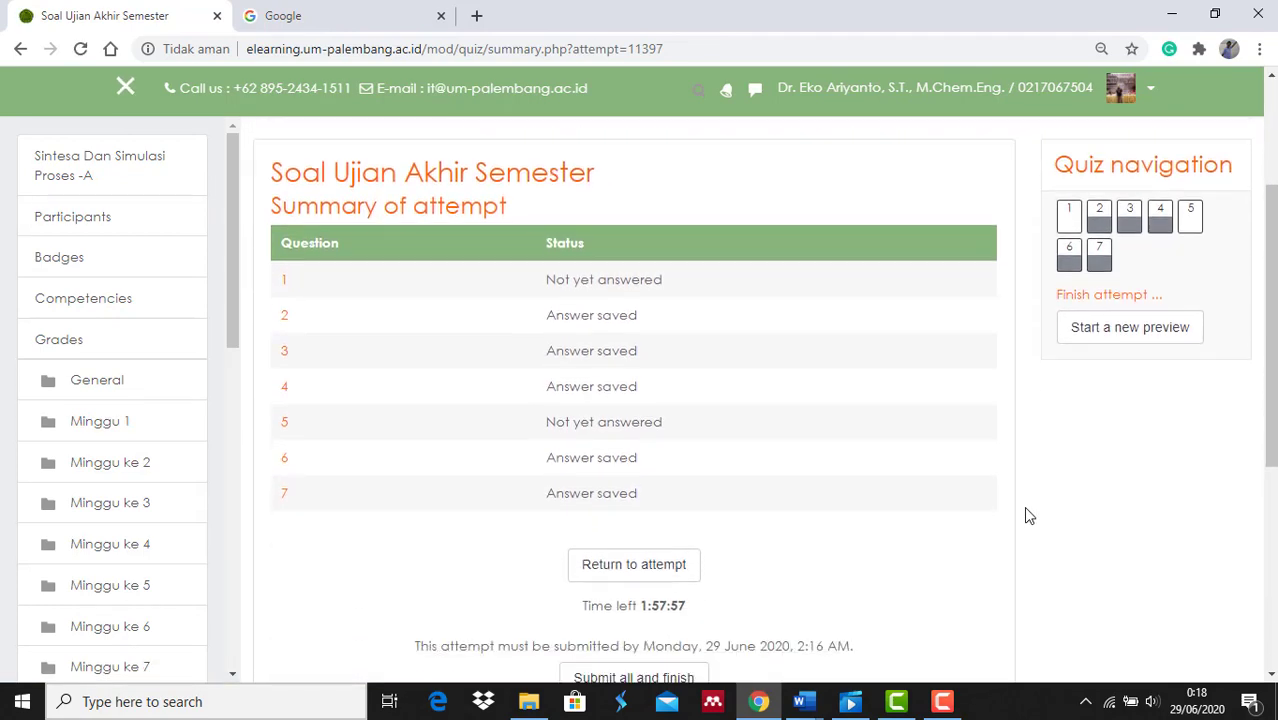
scroll(1029, 516, "down", 1)
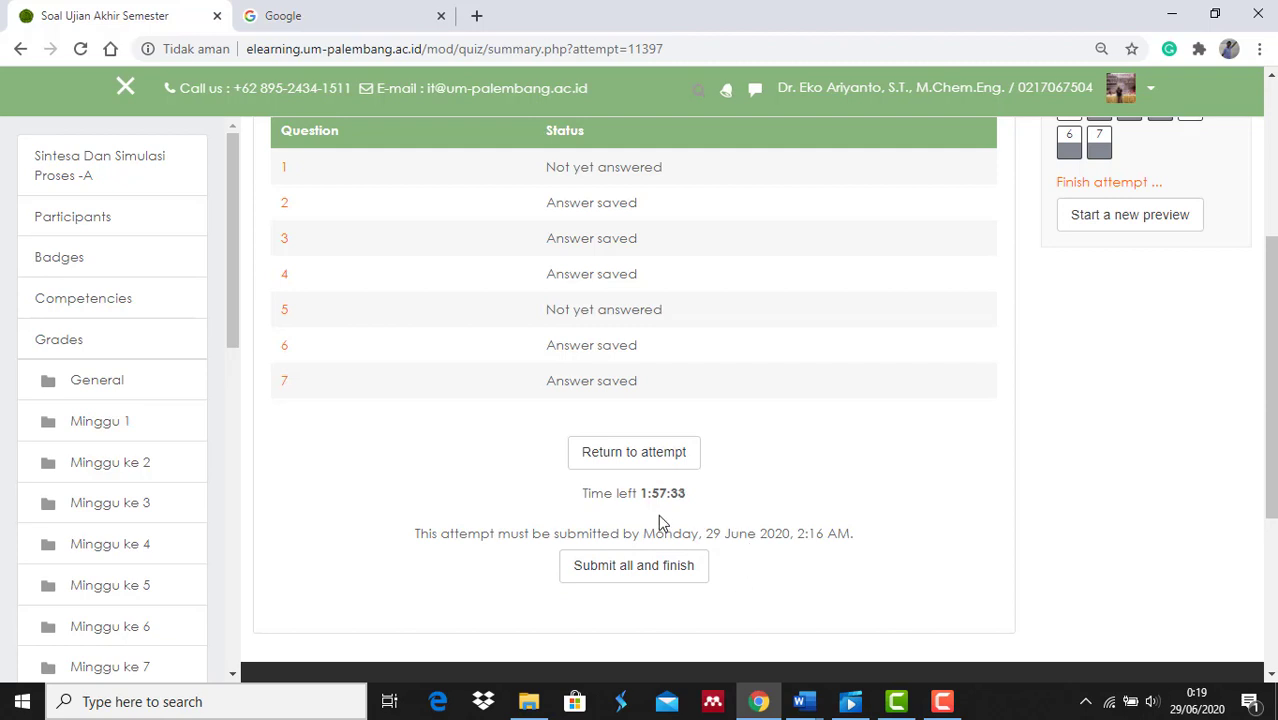
left_click(621, 566)
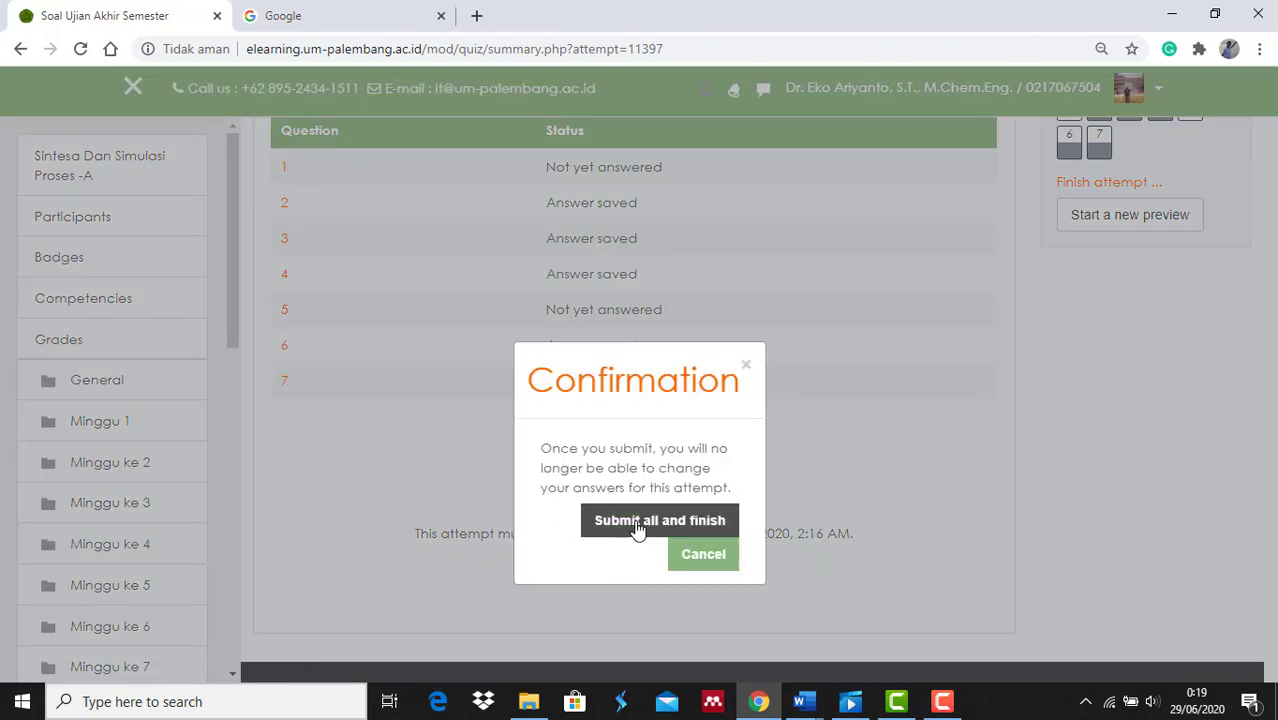
left_click(638, 532)
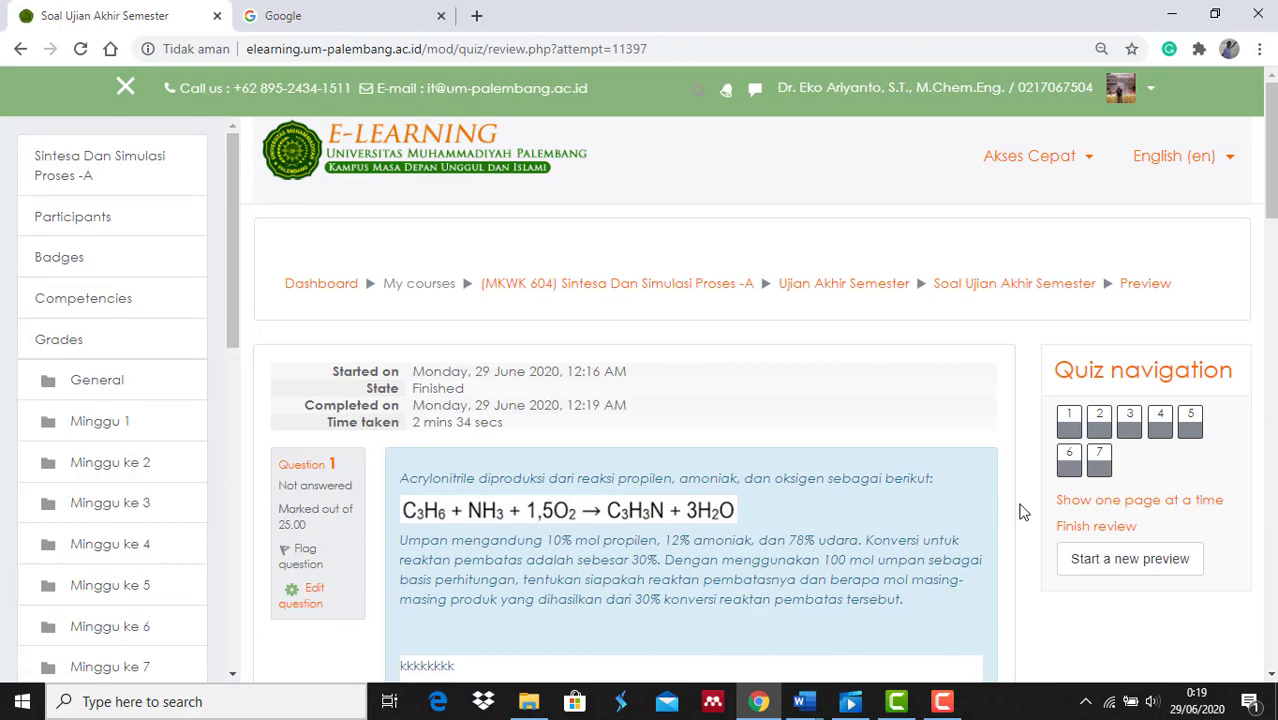
Step: Review the submitted answers to all seven questions in the finished preview attempt
scroll(1022, 512, "down", 3)
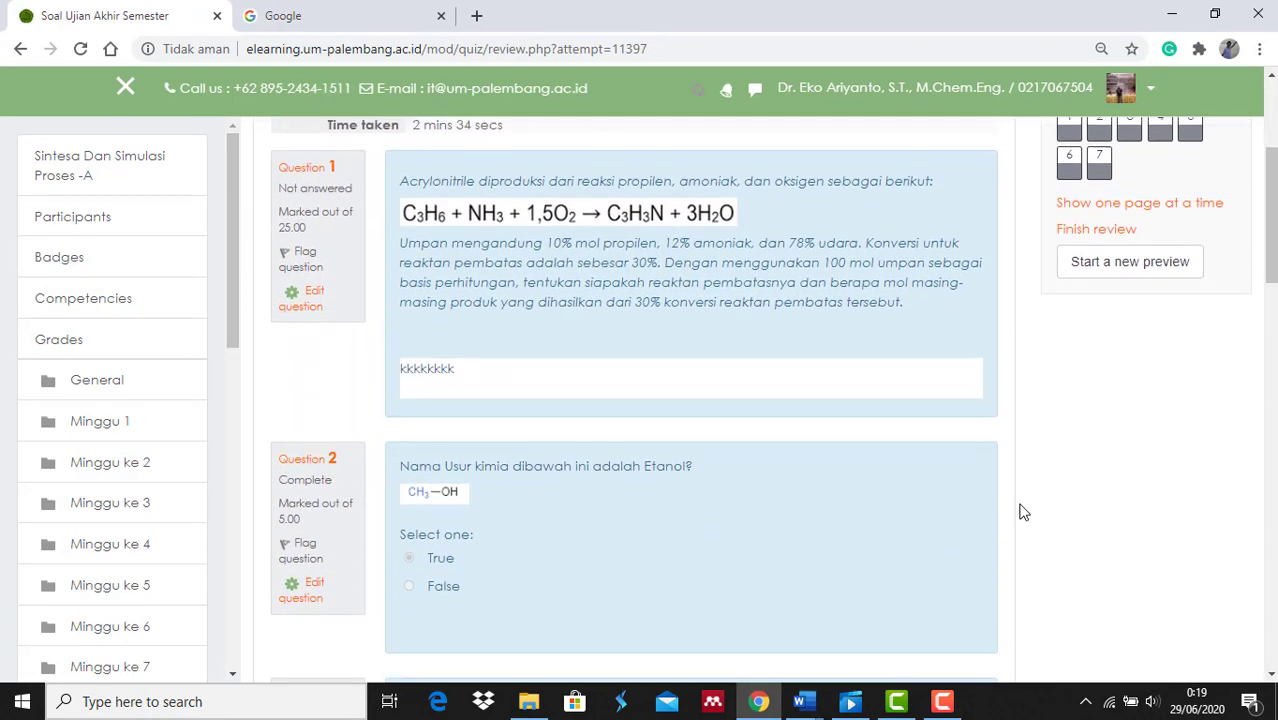
scroll(1022, 512, "down", 3)
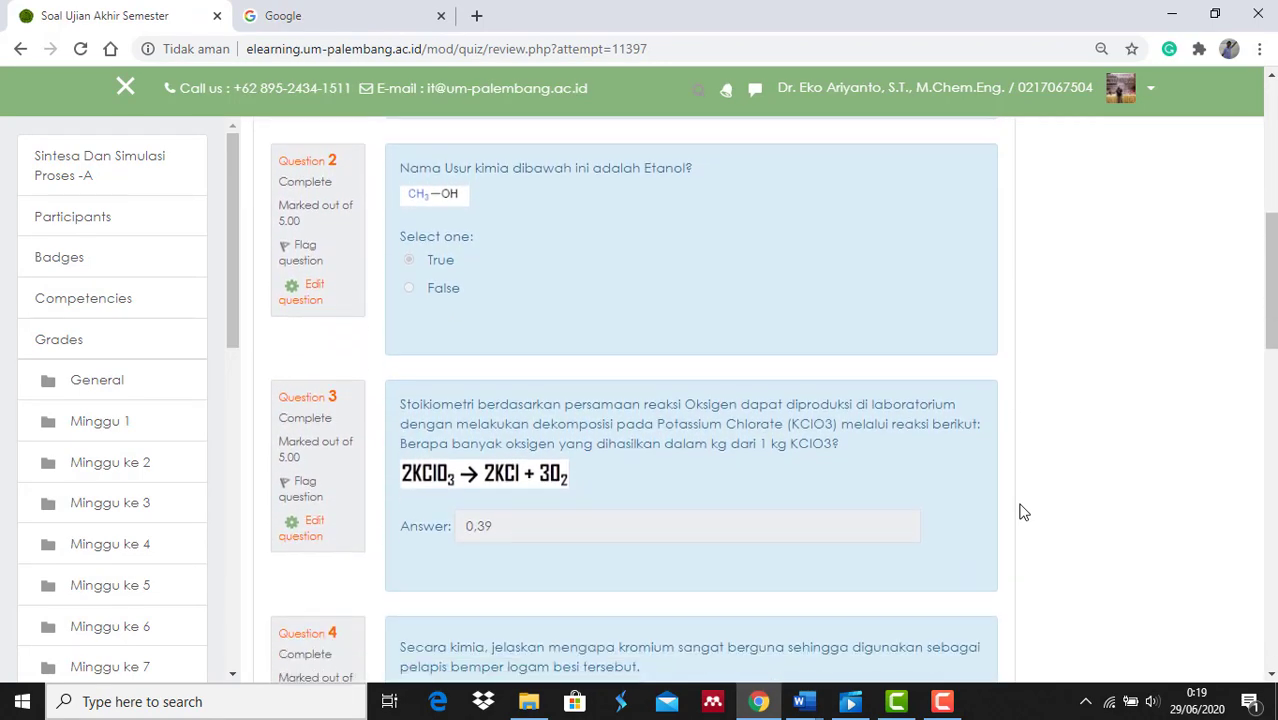
scroll(1022, 512, "down", 5)
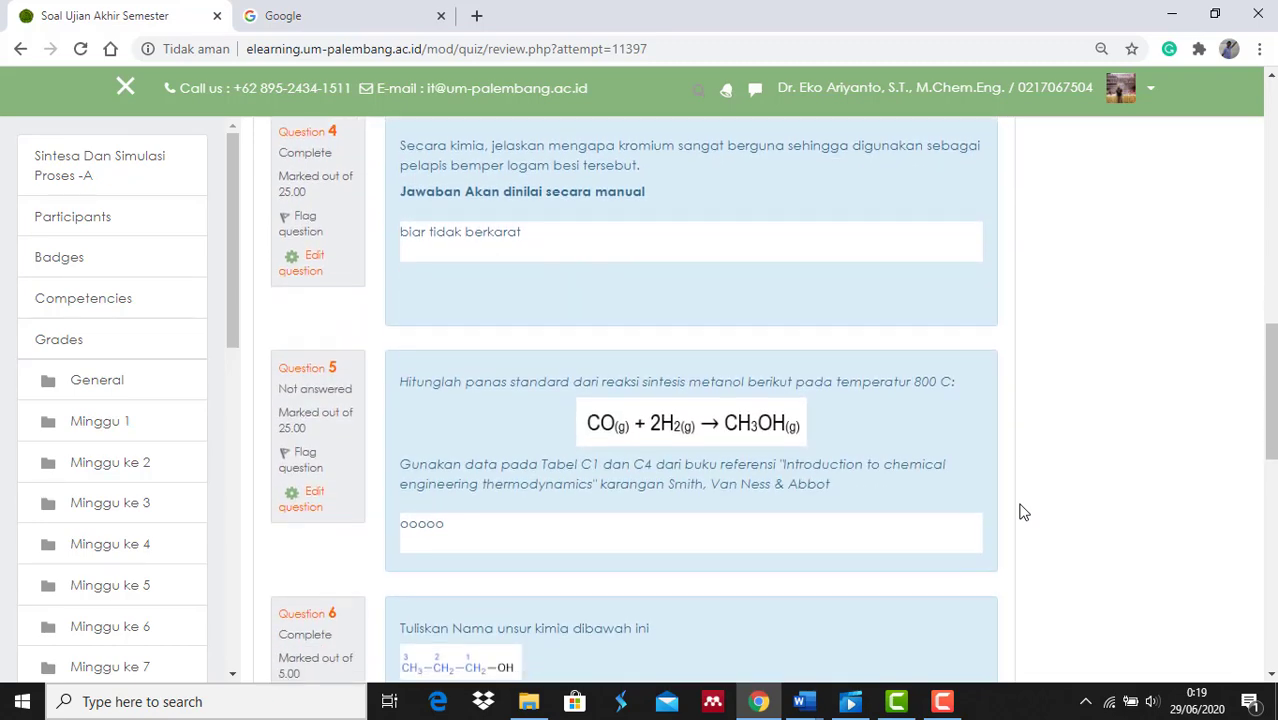
scroll(1022, 512, "down", 10)
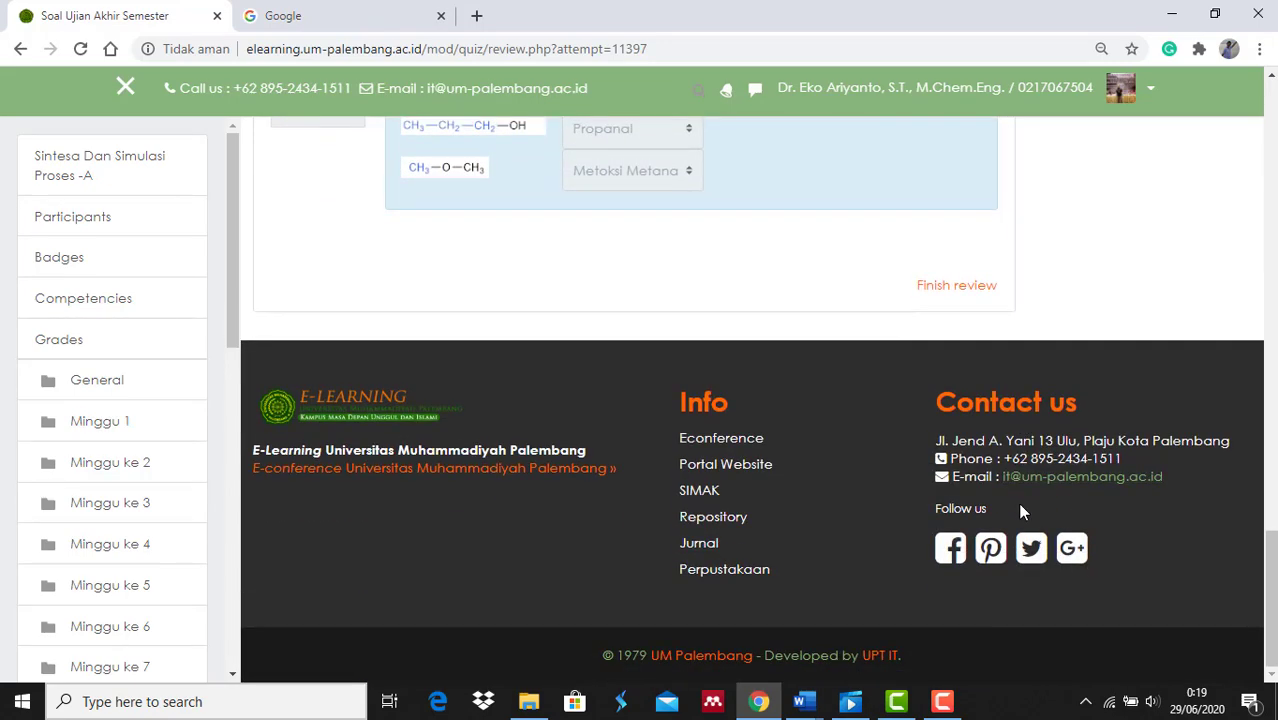
scroll(1022, 512, "up", 15)
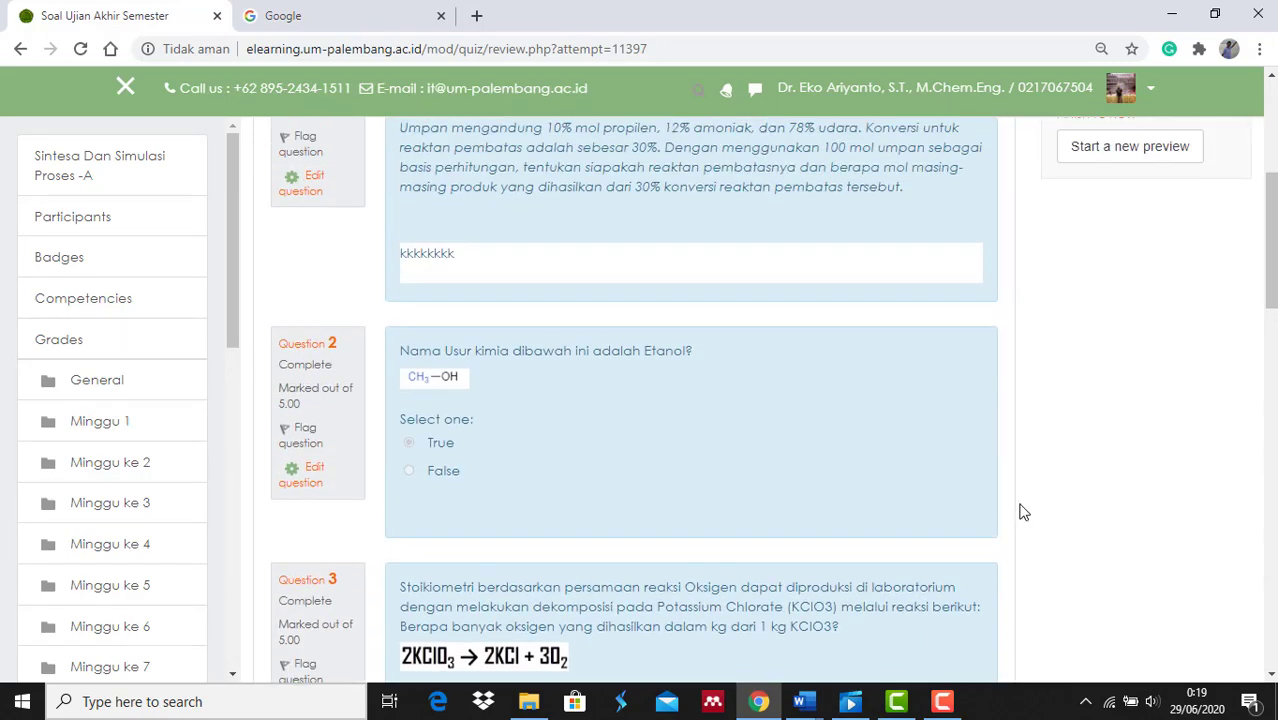
scroll(1022, 512, "up", 4)
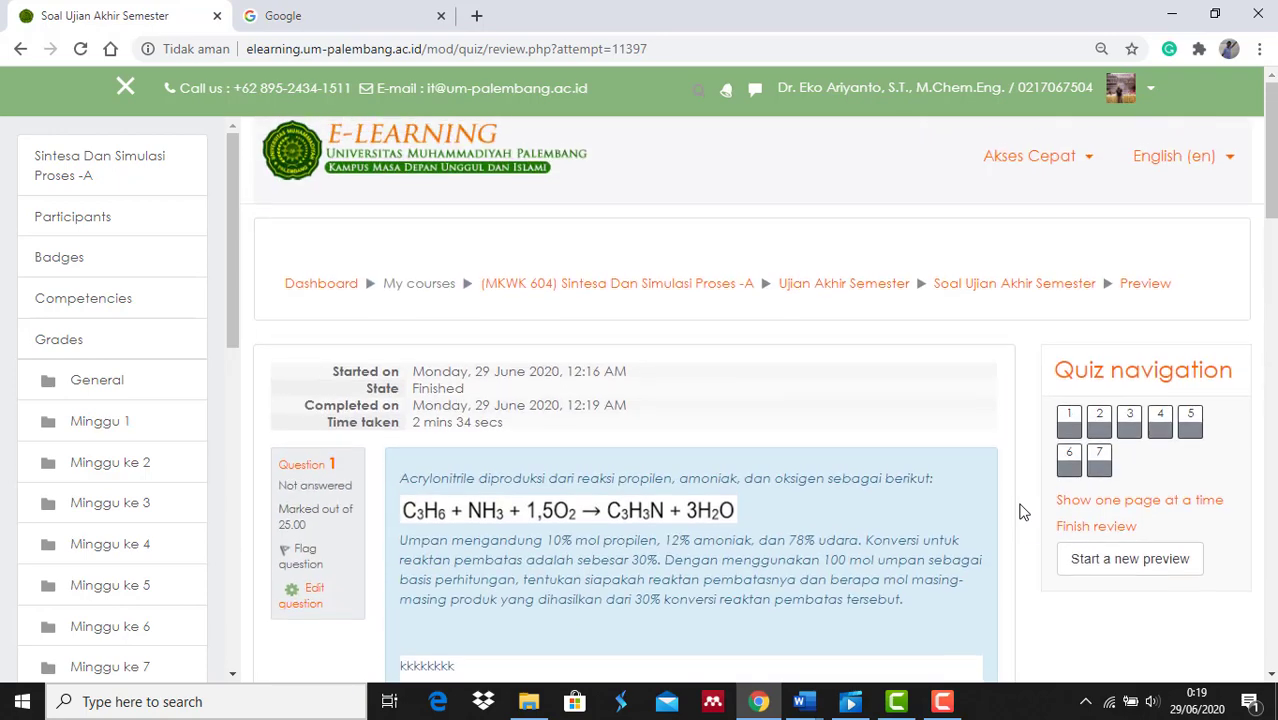
Step: Return to the Soal Ujian Akhir Semester quiz page and examine its timing details, previous attempt summary and available administration options
left_click(1004, 287)
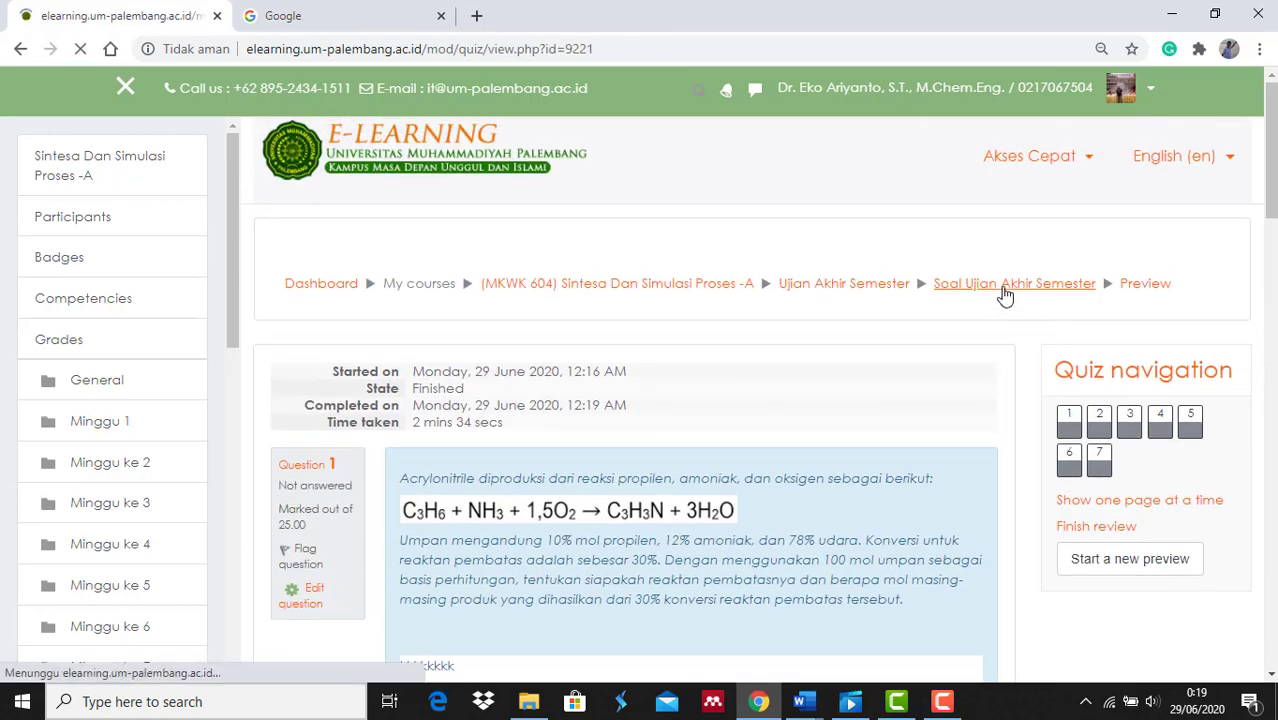
scroll(876, 415, "down", 2)
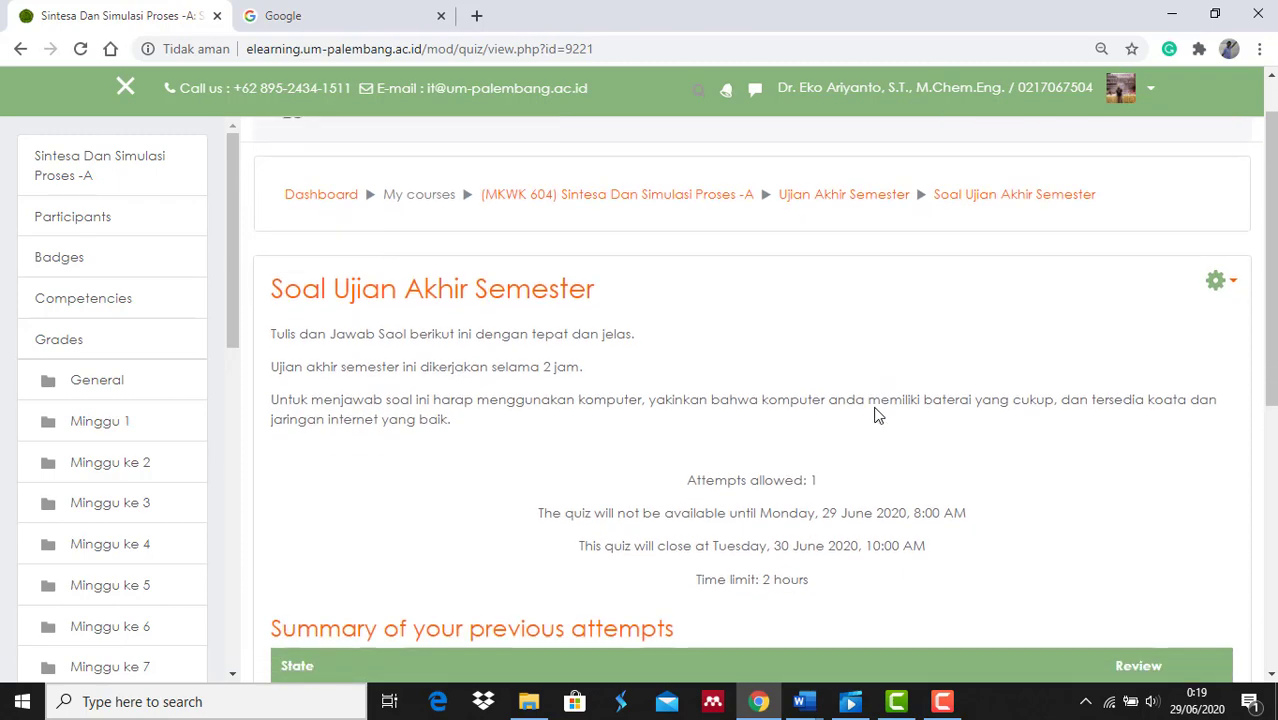
scroll(876, 415, "down", 3)
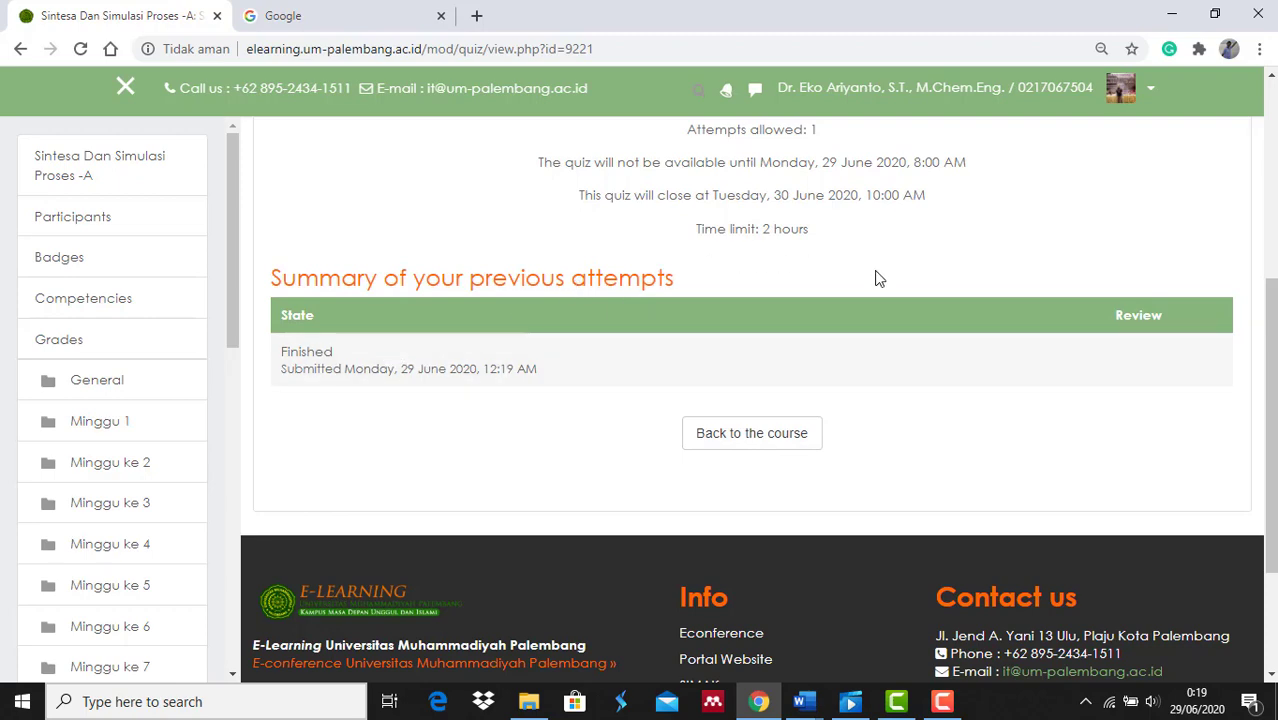
scroll(876, 278, "up", 3)
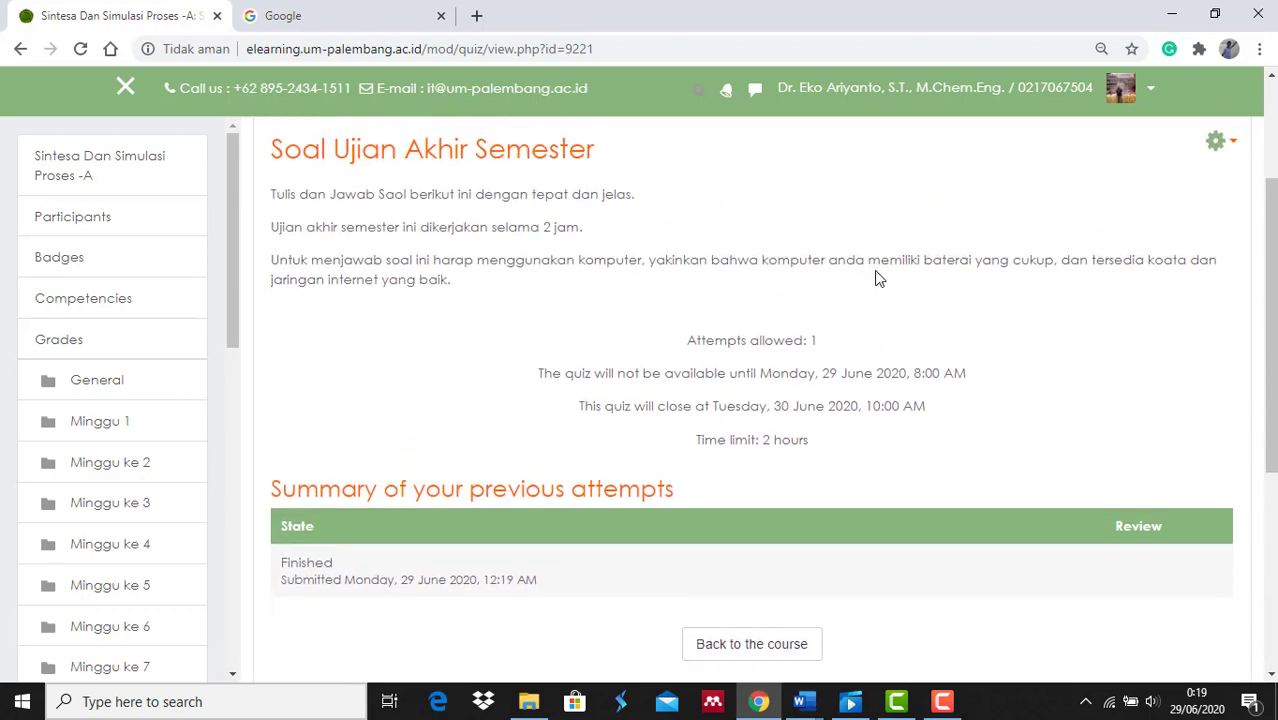
scroll(876, 278, "up", 1)
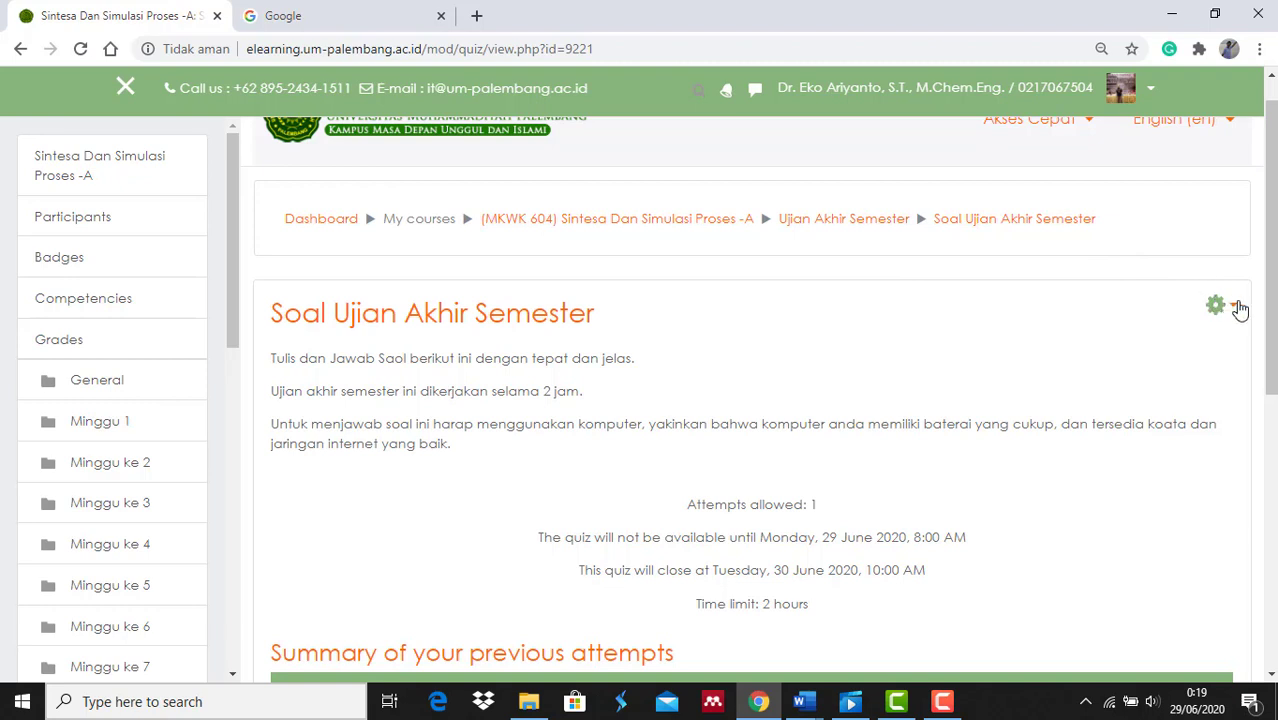
scroll(1272, 278, "up", 1)
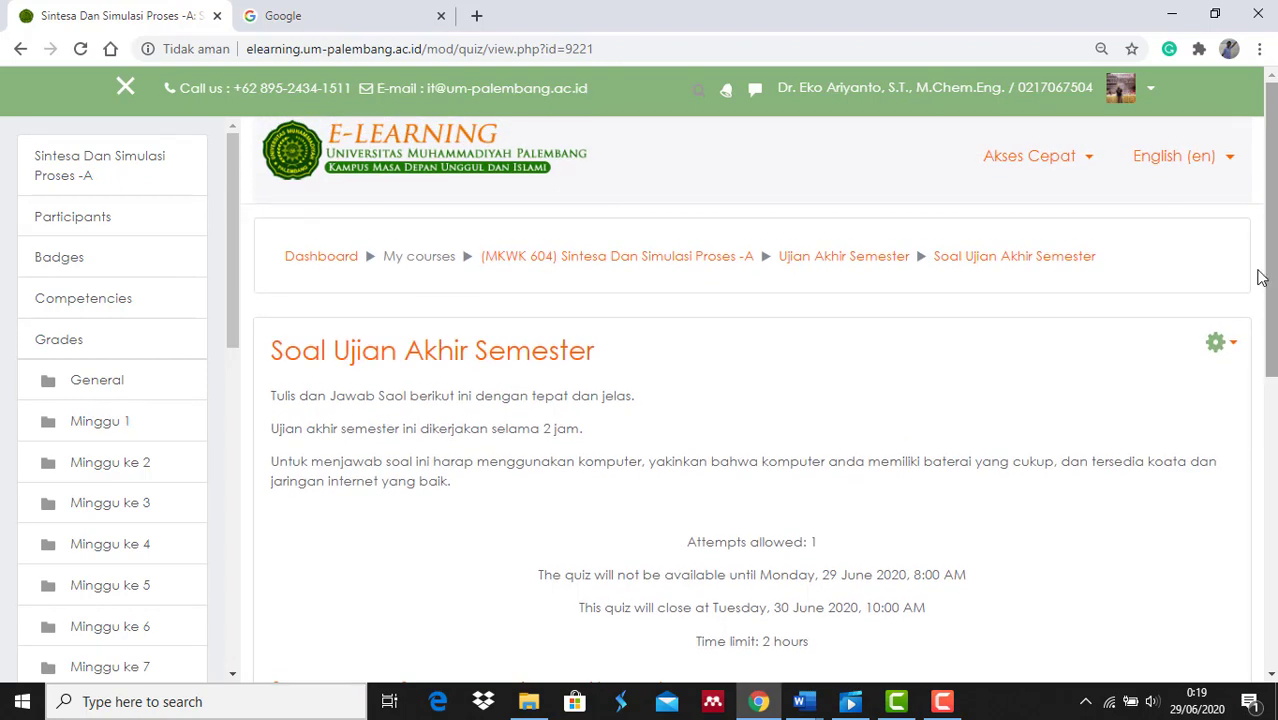
left_click(1232, 346)
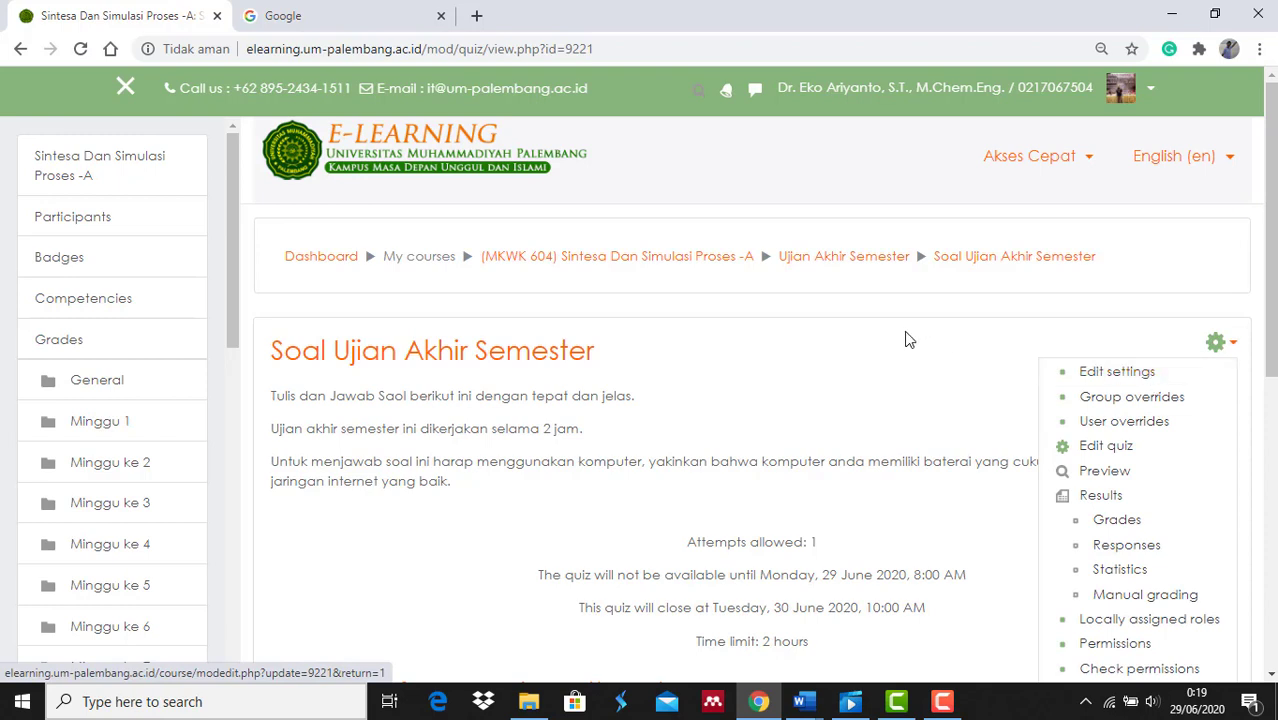
Step: Go to the Dashboard and look through the course overview, calendar and upcoming events
left_click(341, 258)
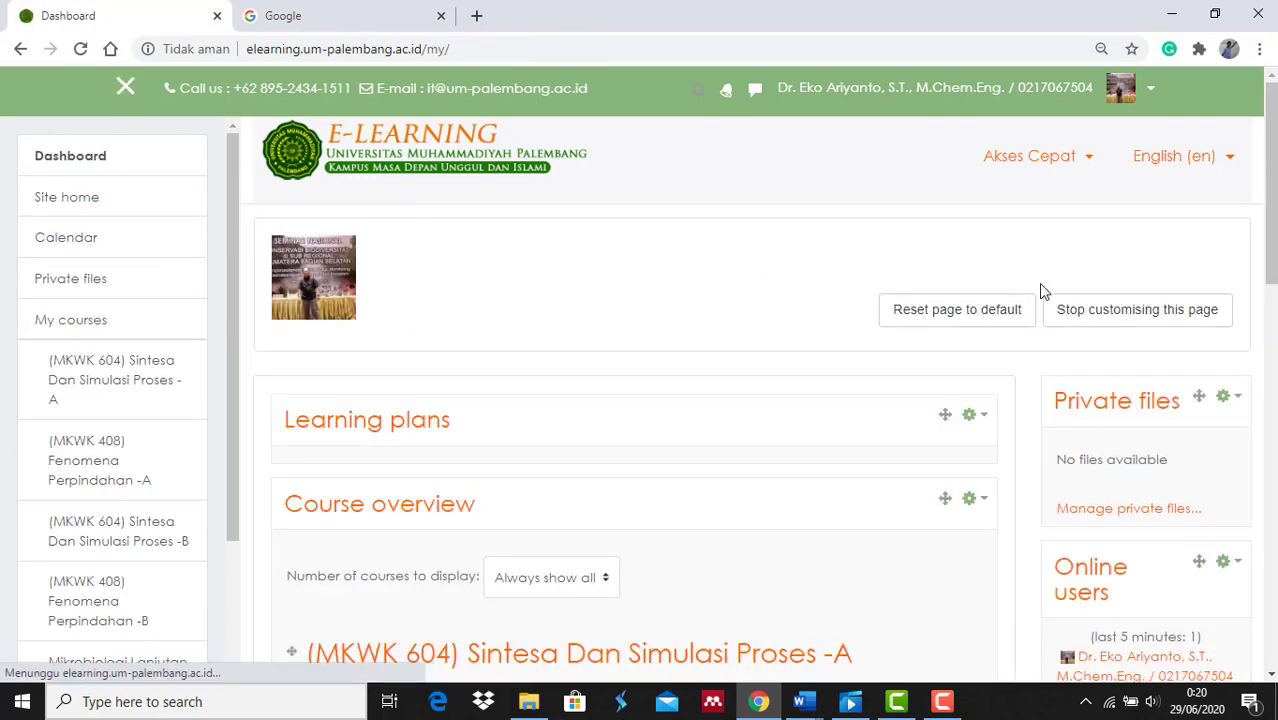
left_click_drag(1270, 254, 1273, 282)
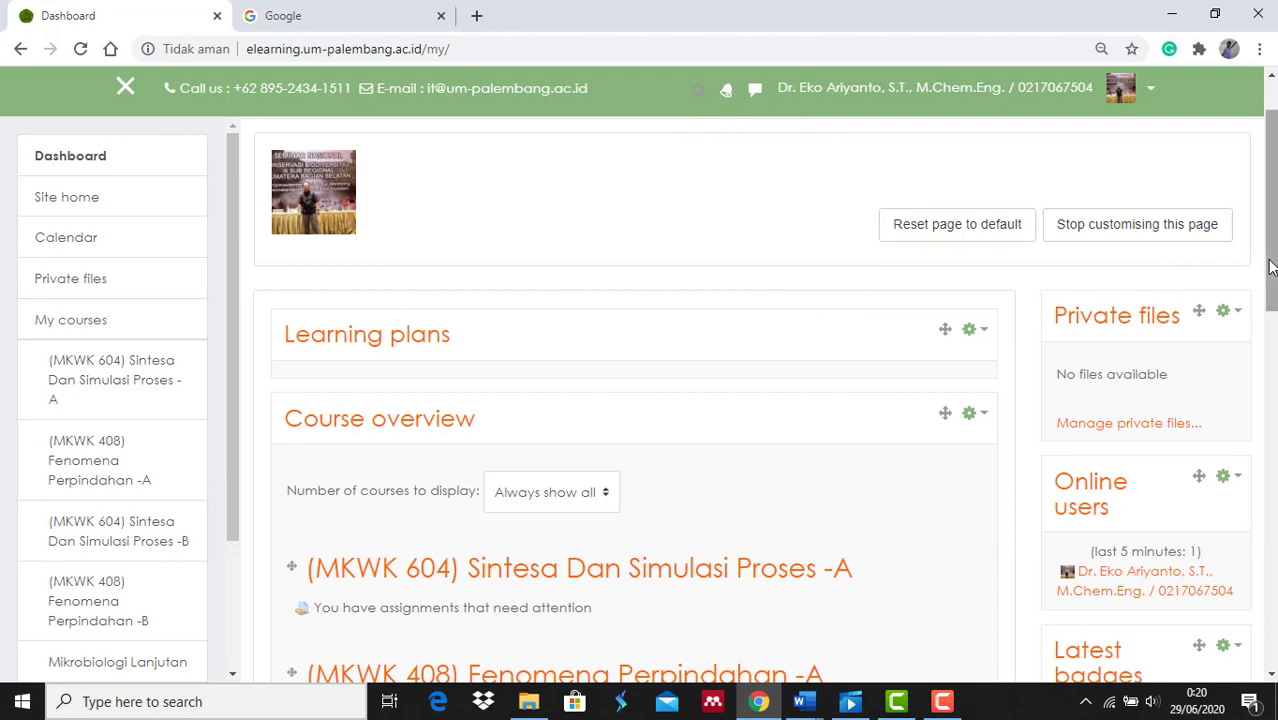
left_click_drag(1270, 266, 1273, 320)
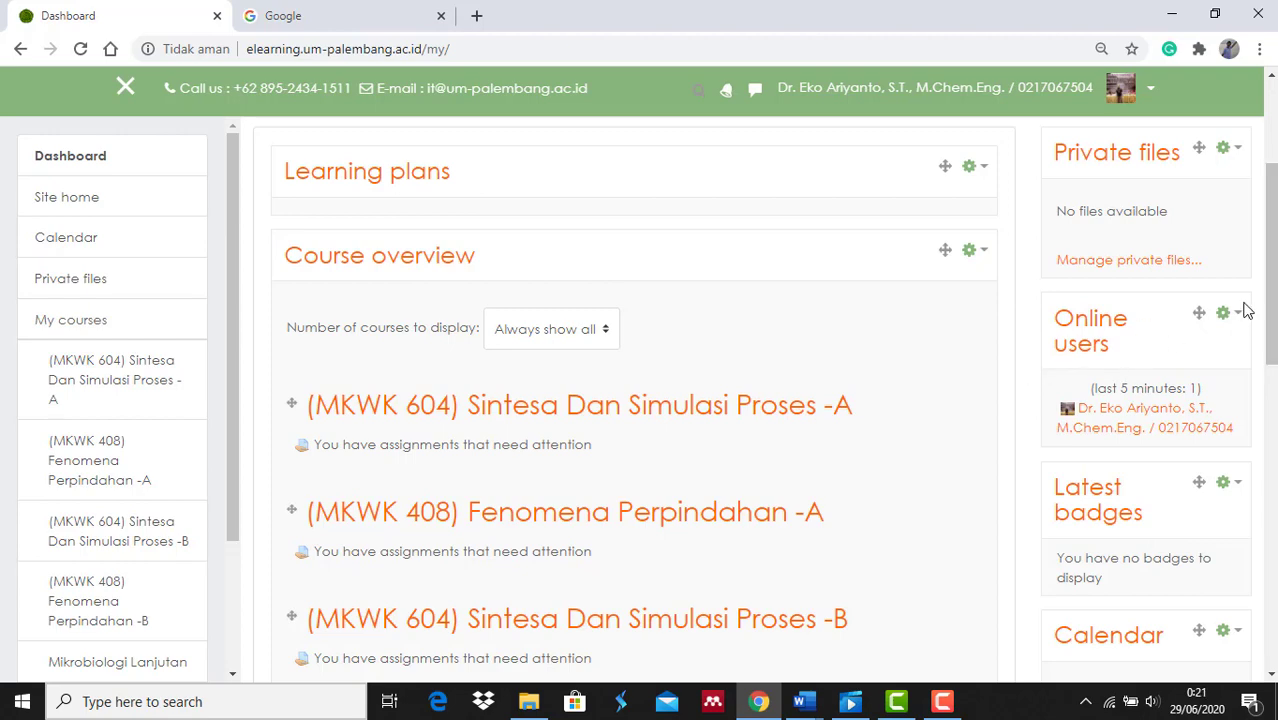
scroll(1272, 305, "down", 2)
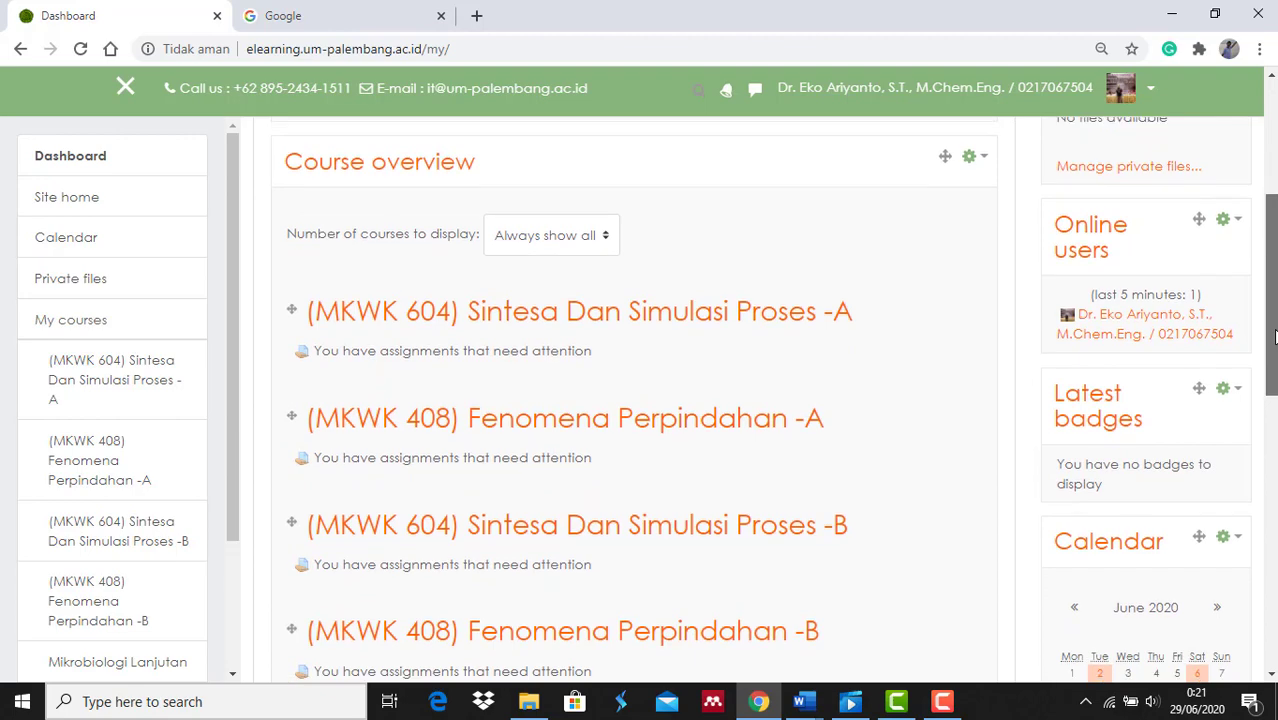
scroll(1272, 305, "down", 3)
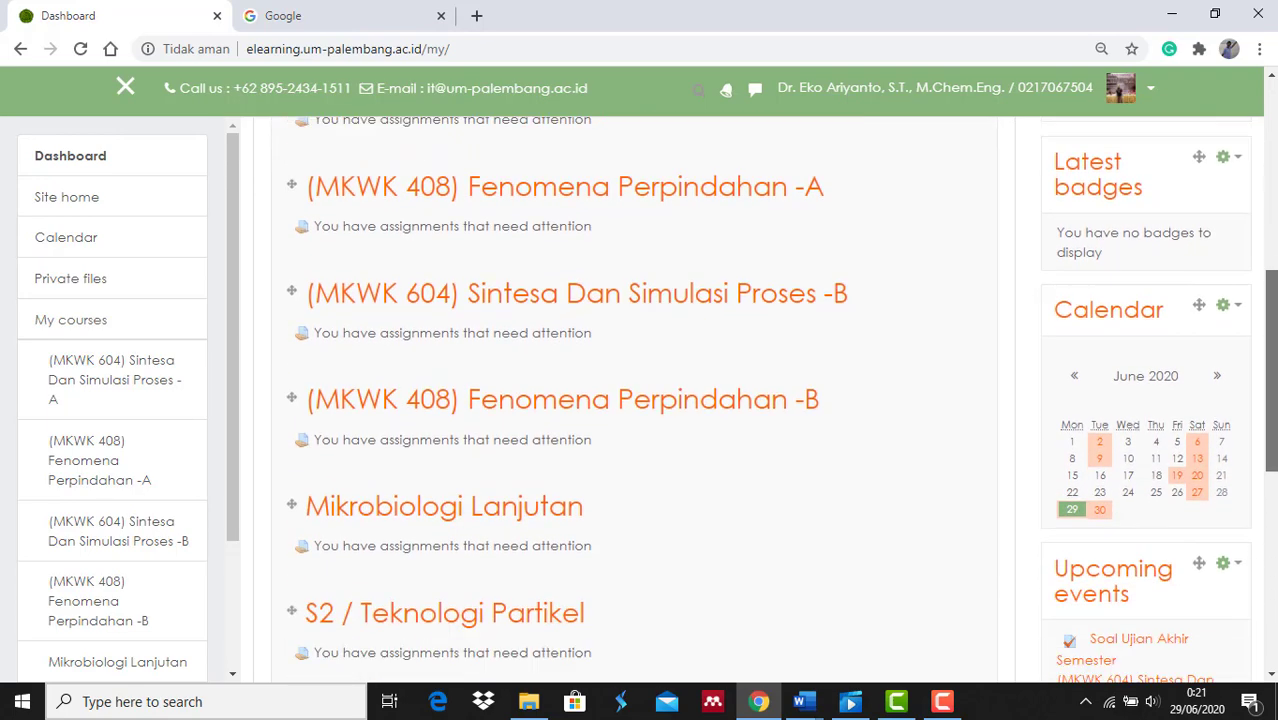
scroll(1272, 305, "down", 2)
scroll(1272, 305, "up", 5)
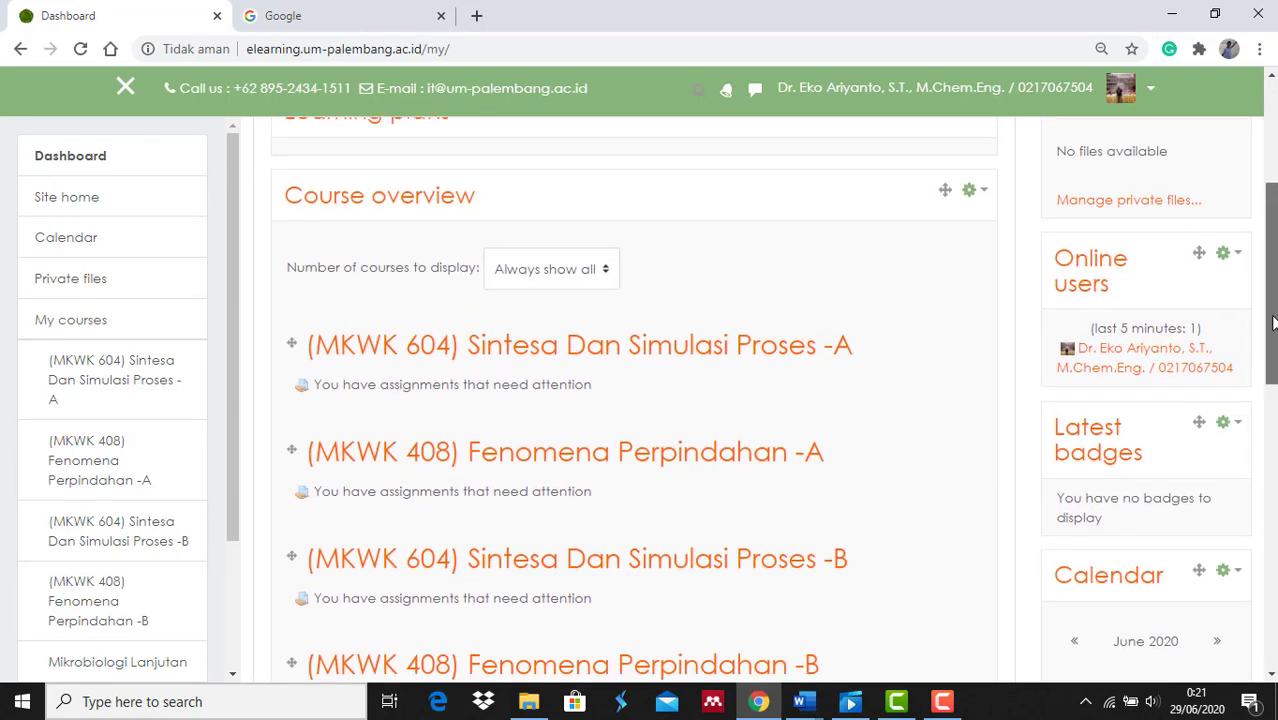